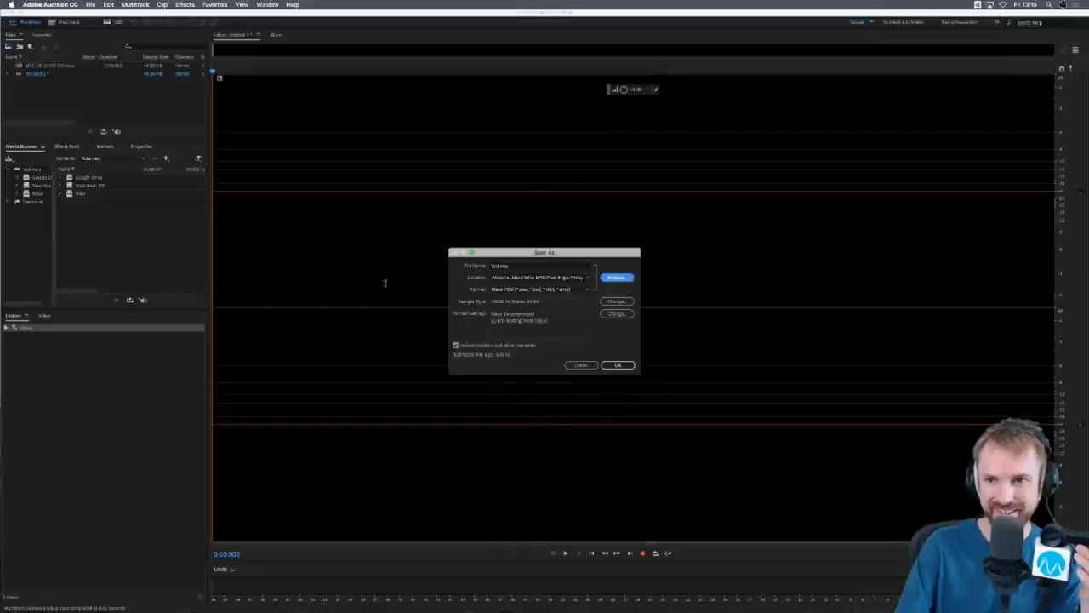
Step: Confirm saving the file as test.wav and switch back to the multitrack session
click(621, 366)
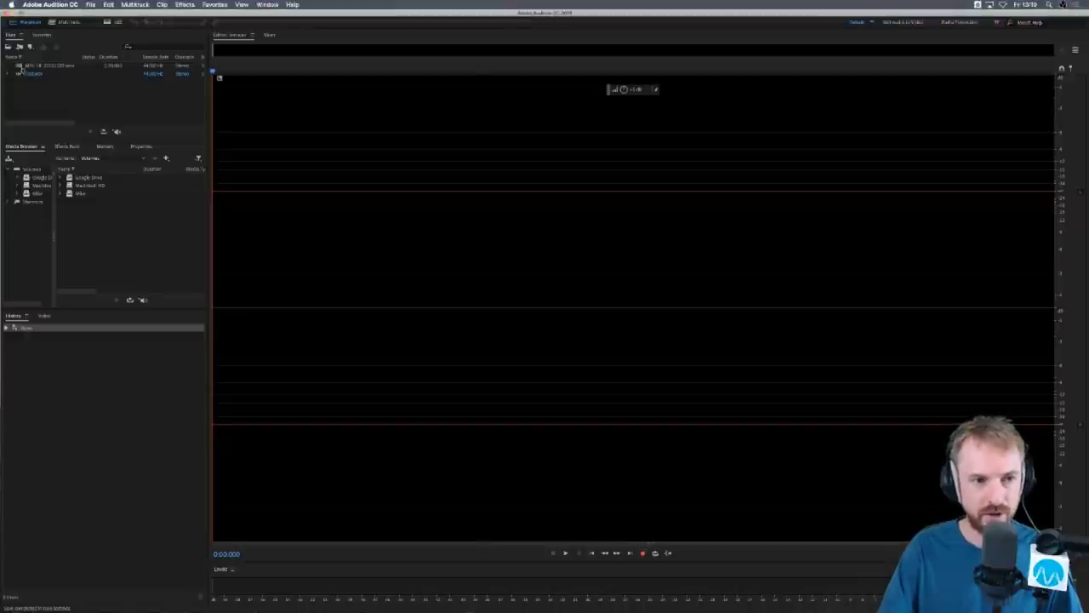
click(53, 21)
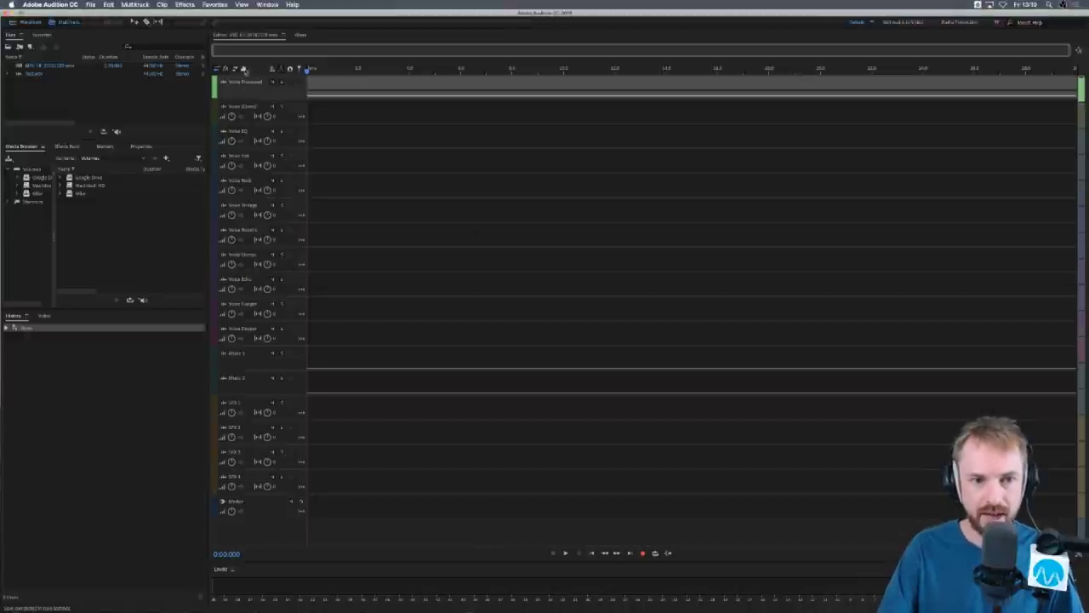
Step: Route the top track's input to Soundcraft Master input 1
scroll(323, 94, up, 5)
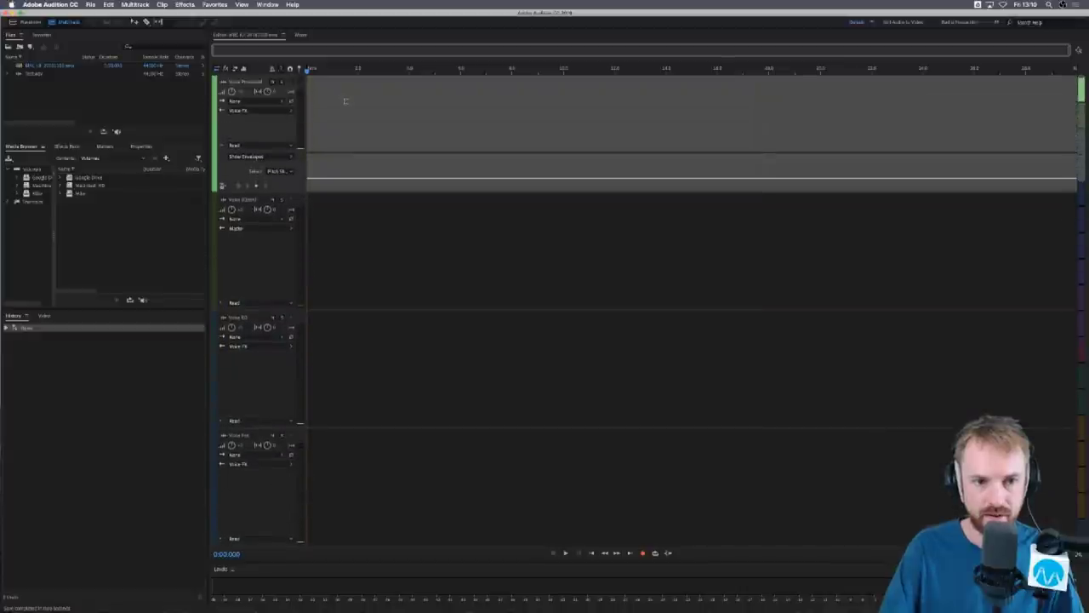
click(253, 102)
mouse_move(328, 117)
click(391, 117)
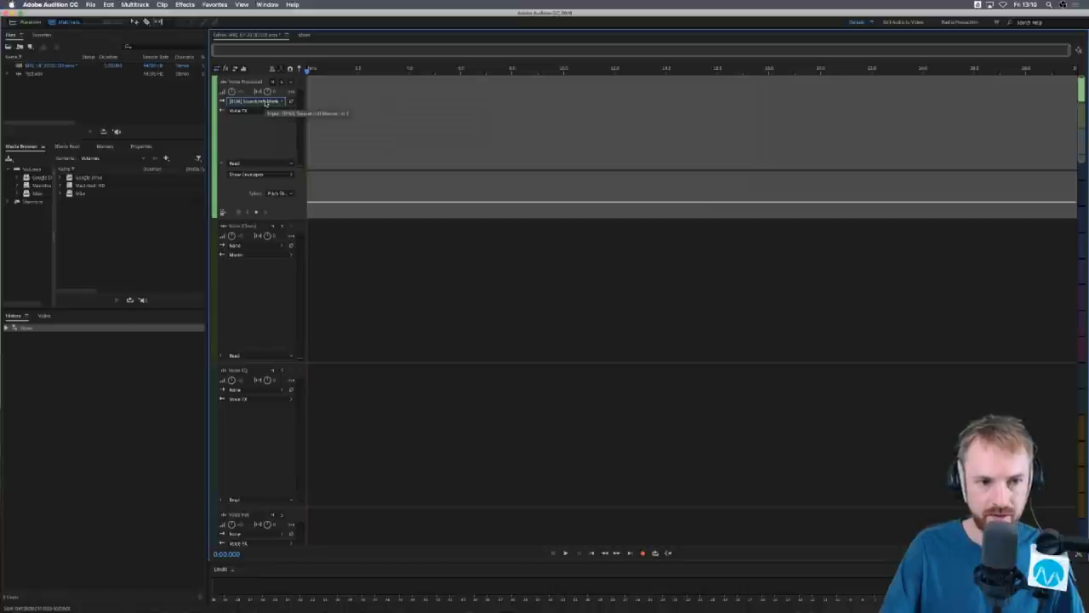
Step: Make Soundcraft Signature 12 MTK the default audio input in Audio Hardware preferences
key(super+comma)
click(407, 221)
click(407, 231)
click(576, 234)
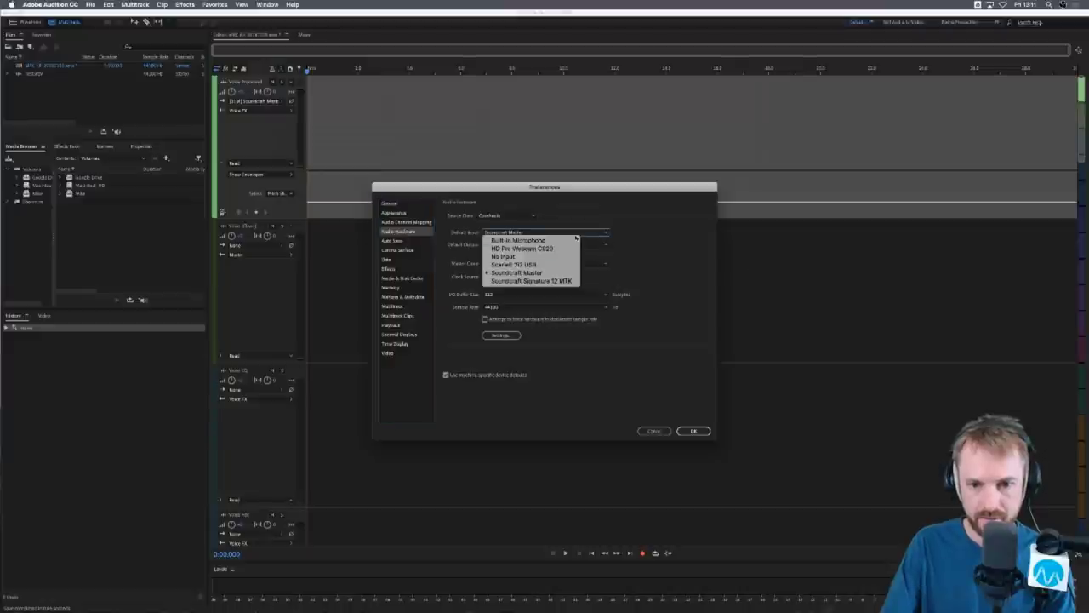
click(529, 280)
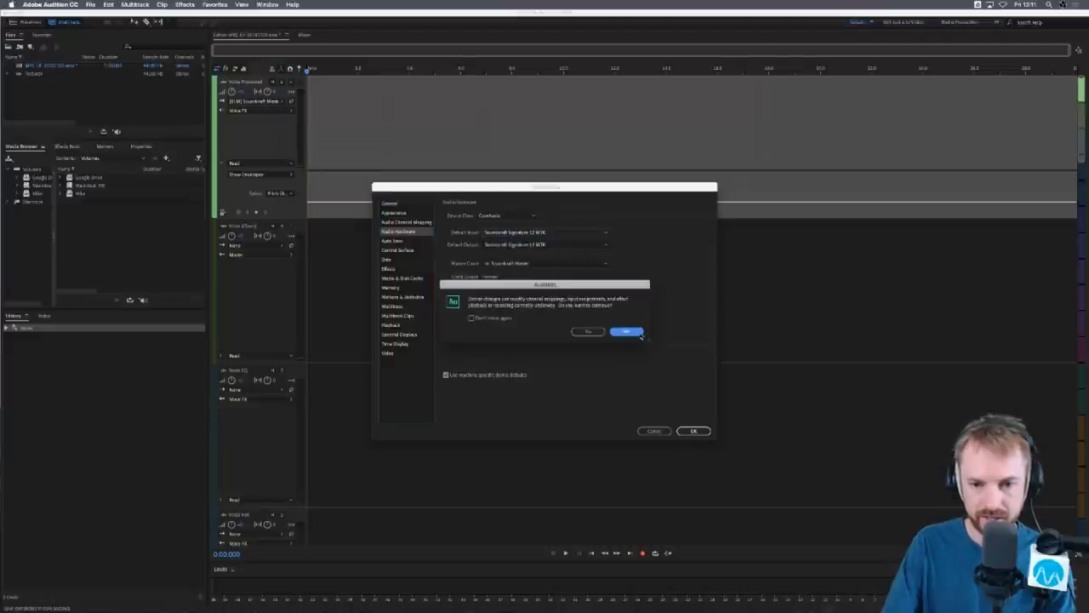
click(630, 332)
click(417, 223)
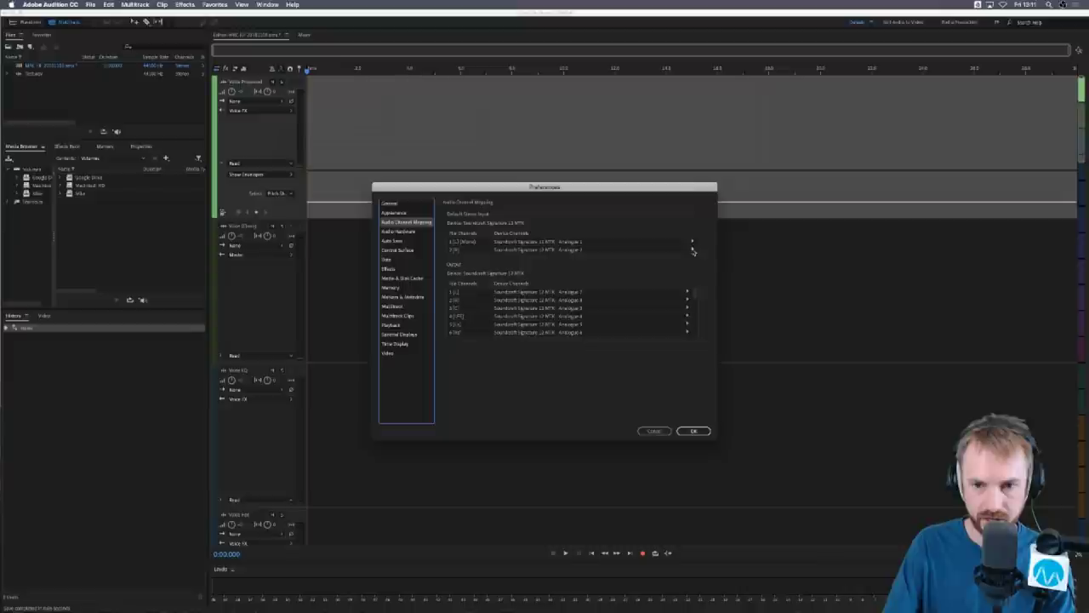
click(693, 430)
Step: Feed Mono Analogue 1 of the Signature 12 MTK into Voice Processed and start playback
click(255, 104)
mouse_move(304, 114)
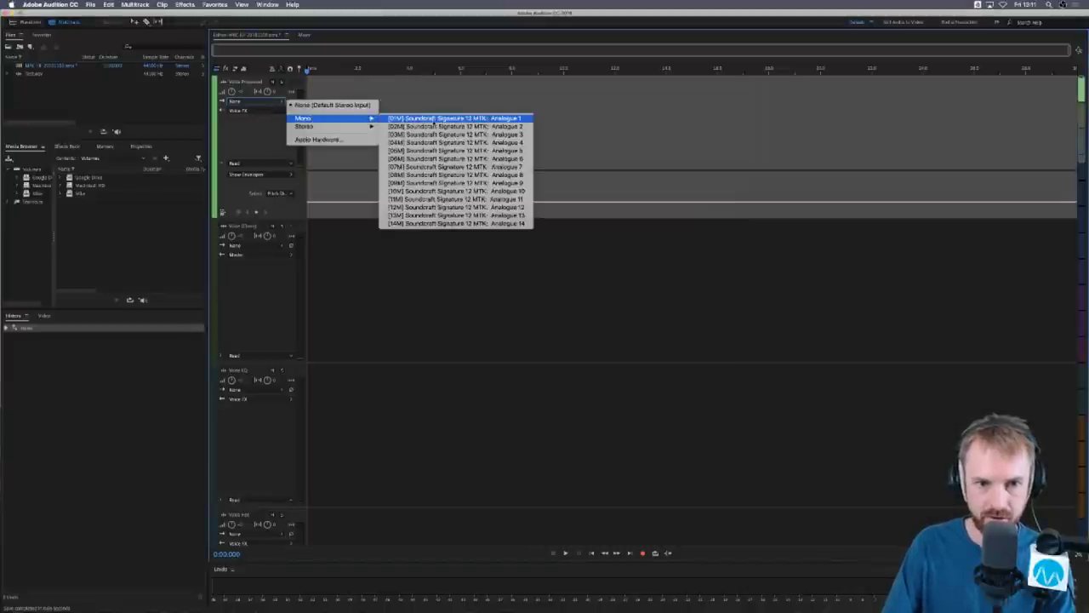
click(408, 116)
key(space)
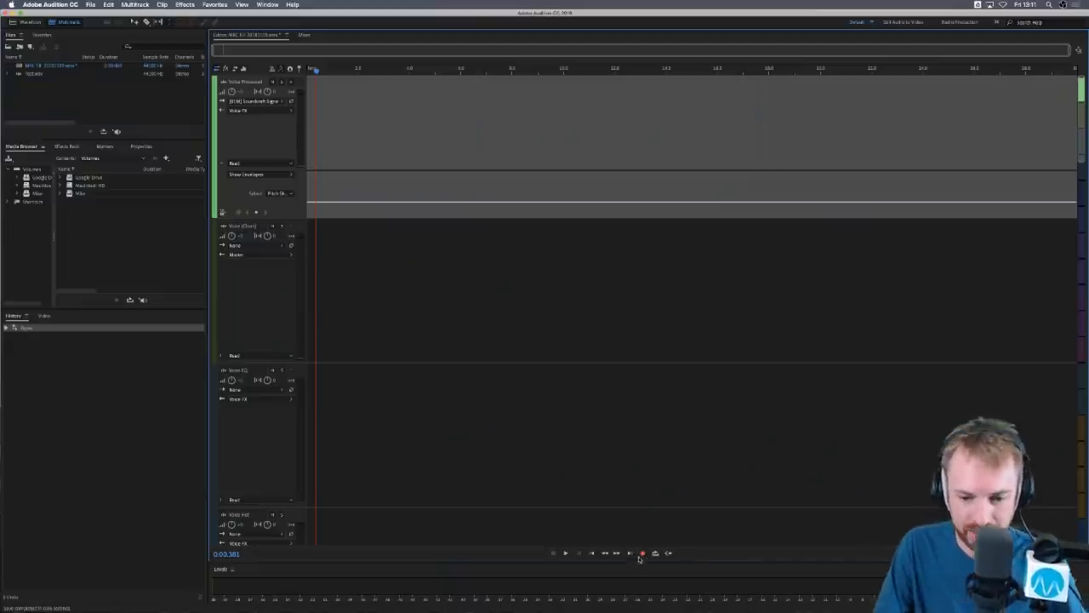
Step: Record a short voice take on Voice Processed, retrying once, saved as Voice Processed_001.wav
click(642, 553)
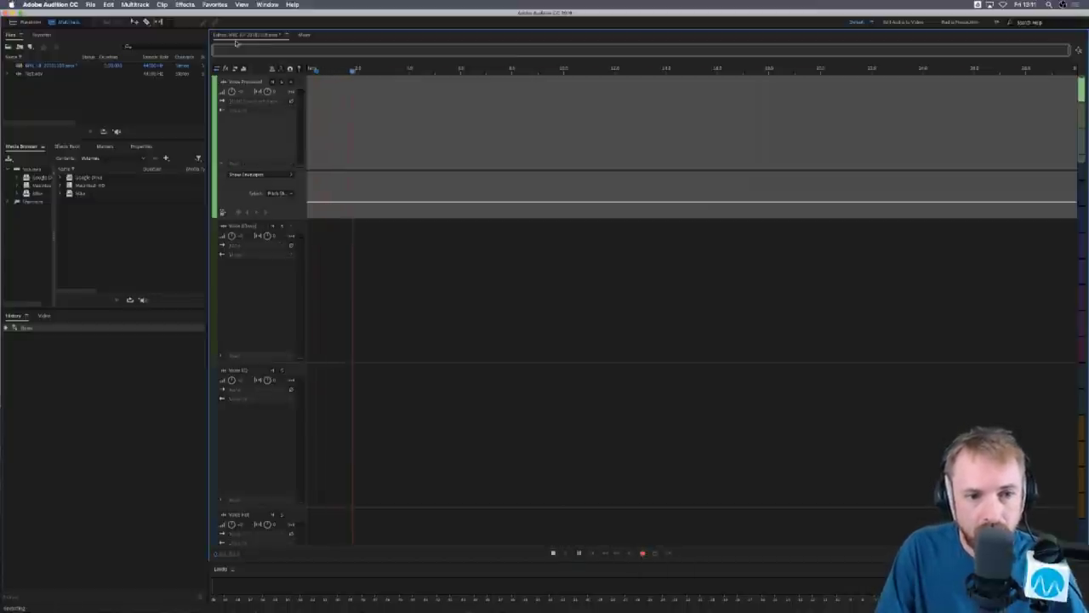
key(space)
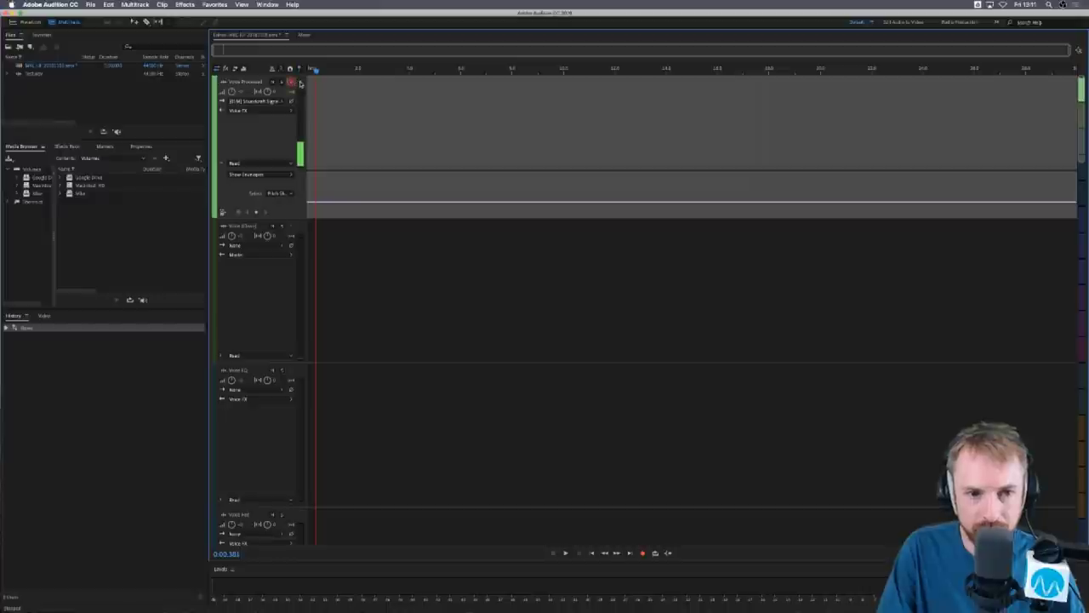
click(642, 553)
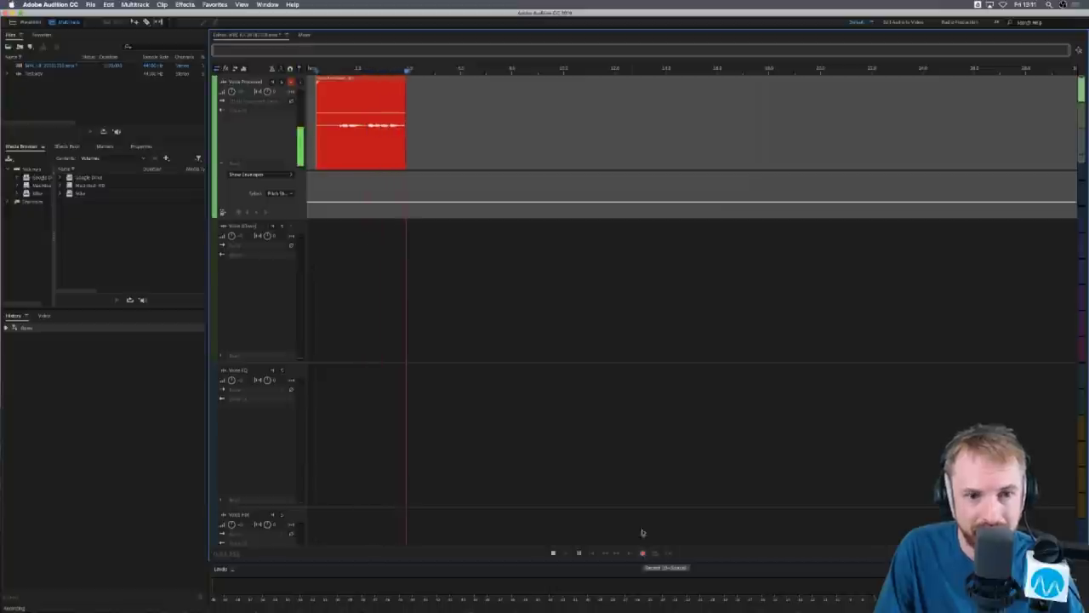
key(space)
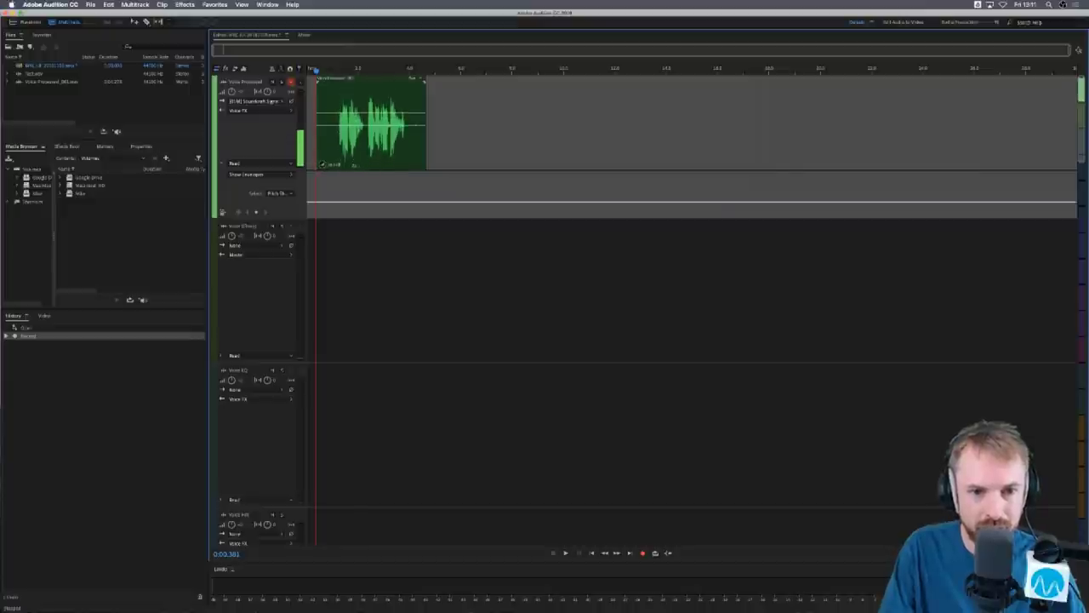
Step: Trim both ends of the voice take, add a short fade-in, and play it back
drag(318, 136, 338, 136)
drag(424, 140, 409, 140)
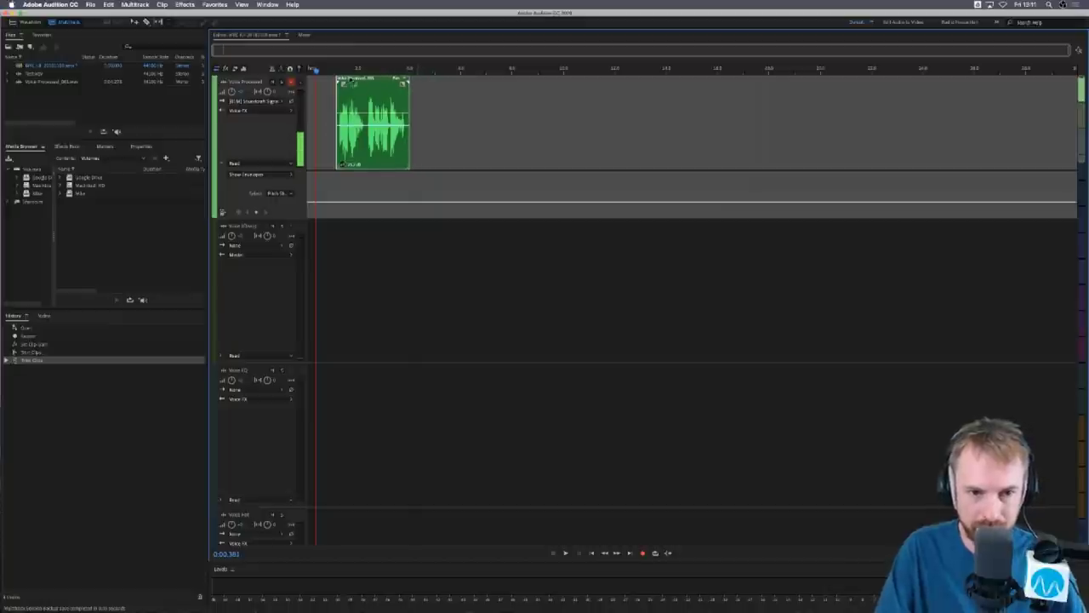
drag(344, 84, 349, 85)
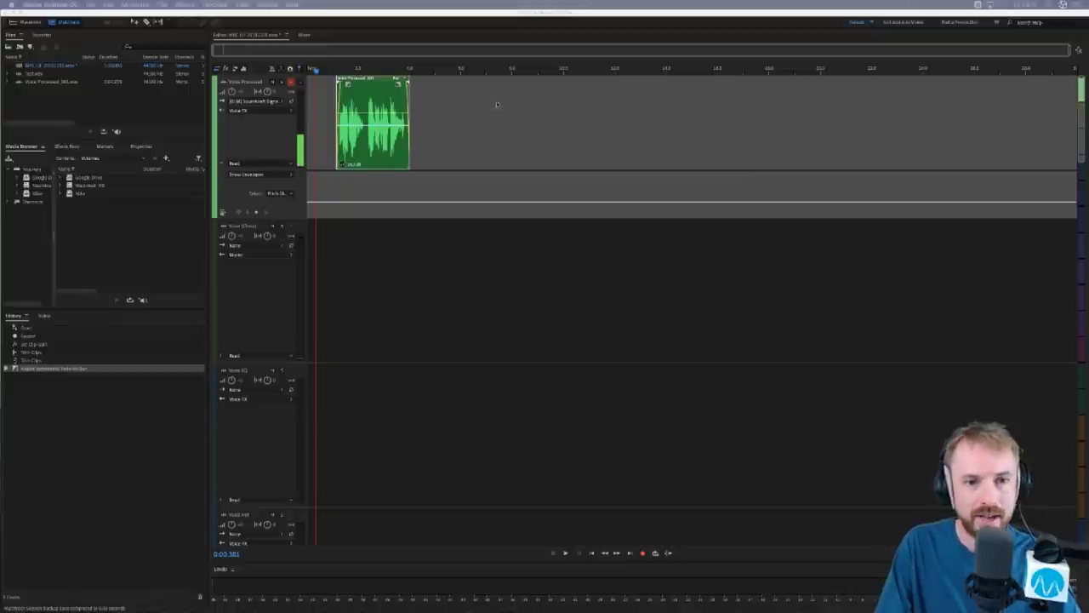
click(329, 73)
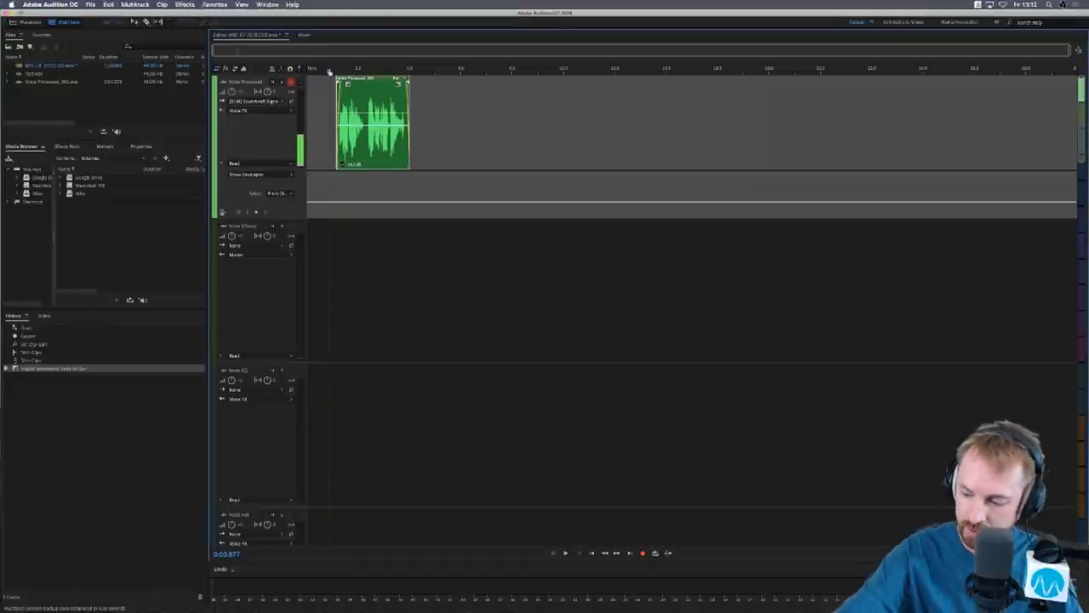
key(space)
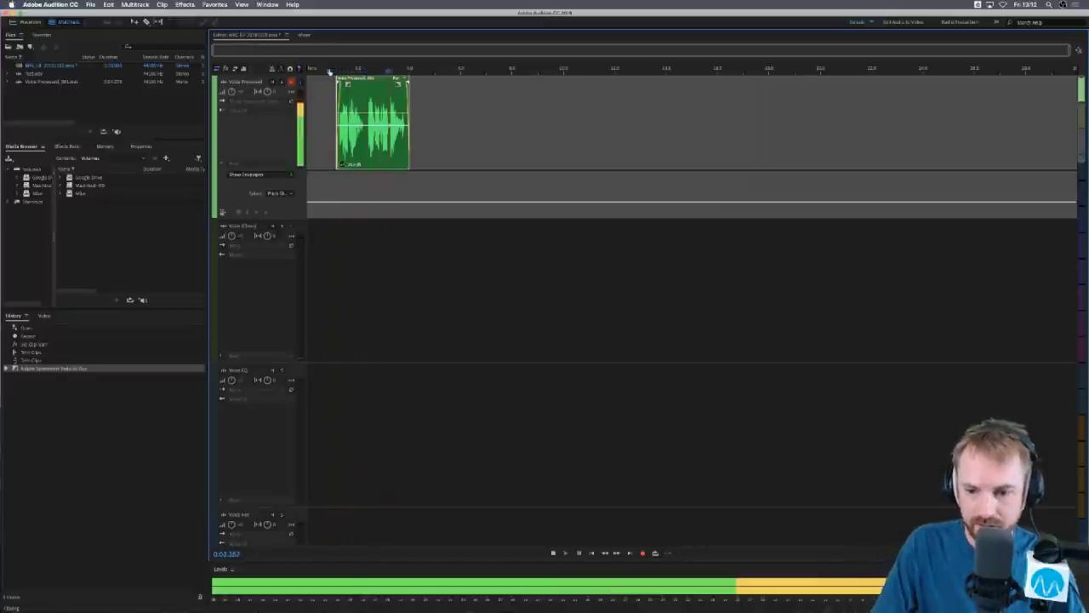
key(space)
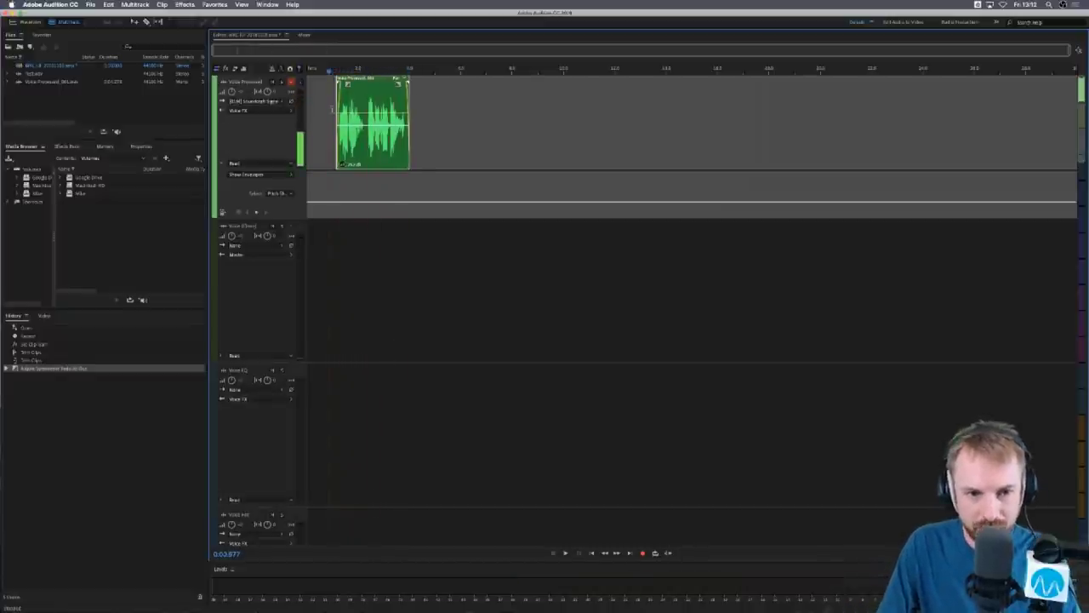
click(332, 109)
Step: Bring up a Finder window and move it aside
key(super+Tab)
drag(635, 219, 667, 147)
key(super+Tab)
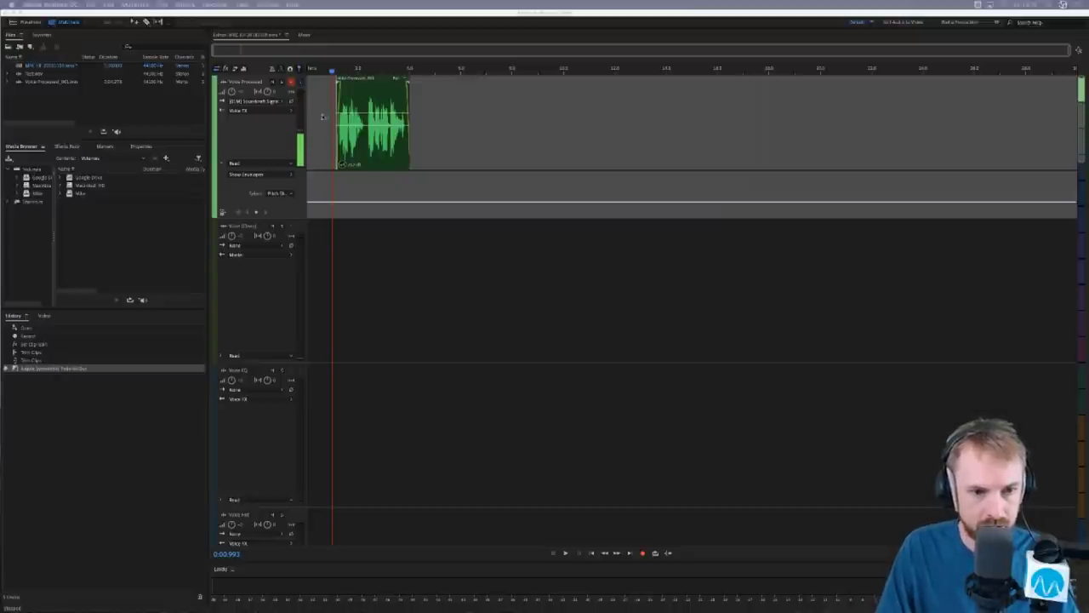
Step: Place the sound effect file on the SFX 1 track
scroll(298, 277, down, 5)
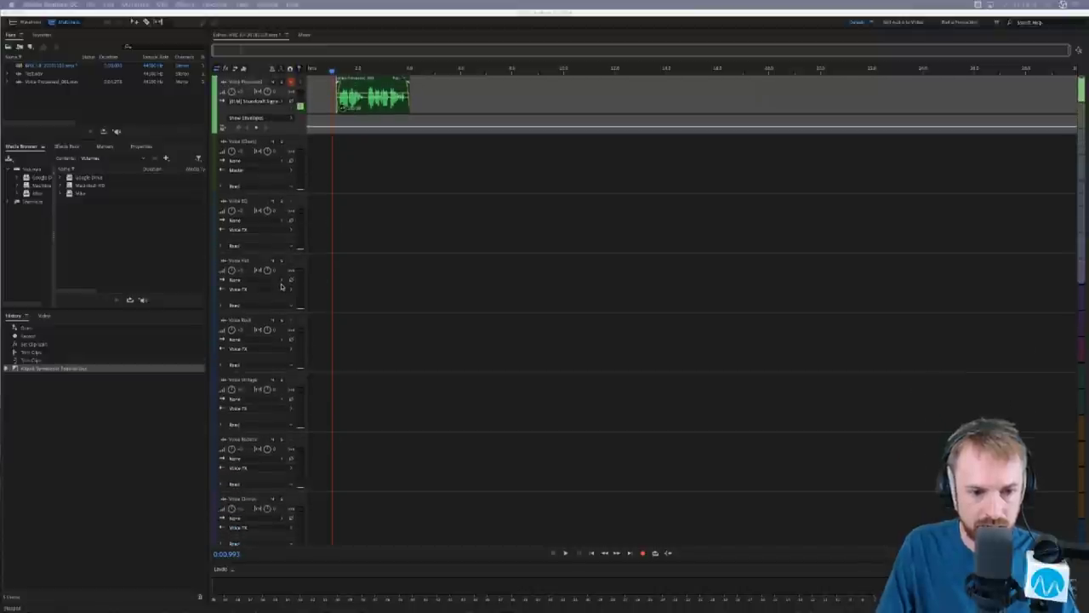
scroll(281, 287, up, 5)
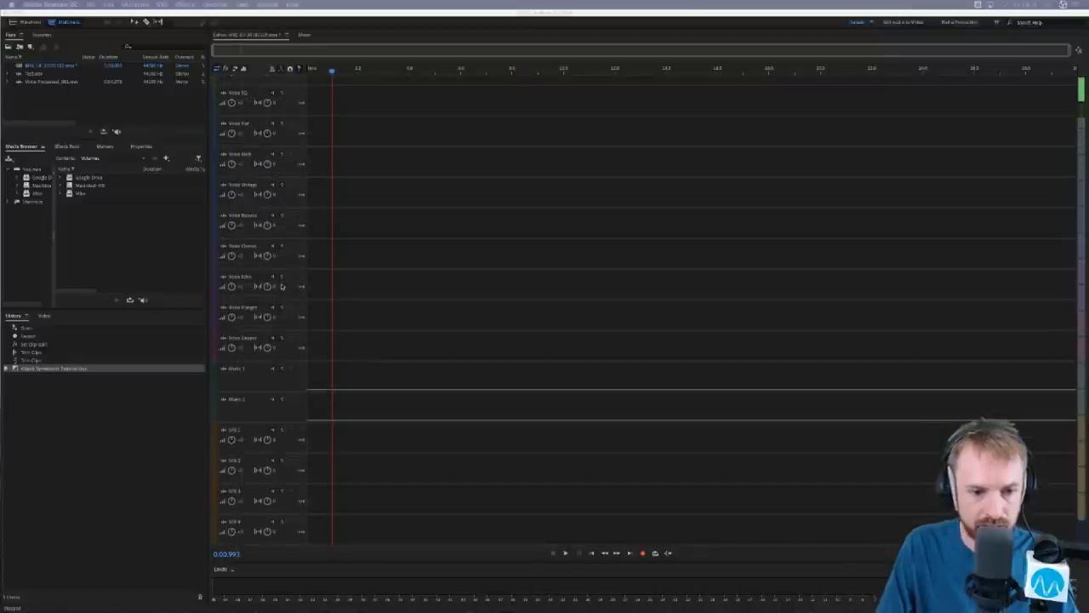
drag(215, 456, 349, 436)
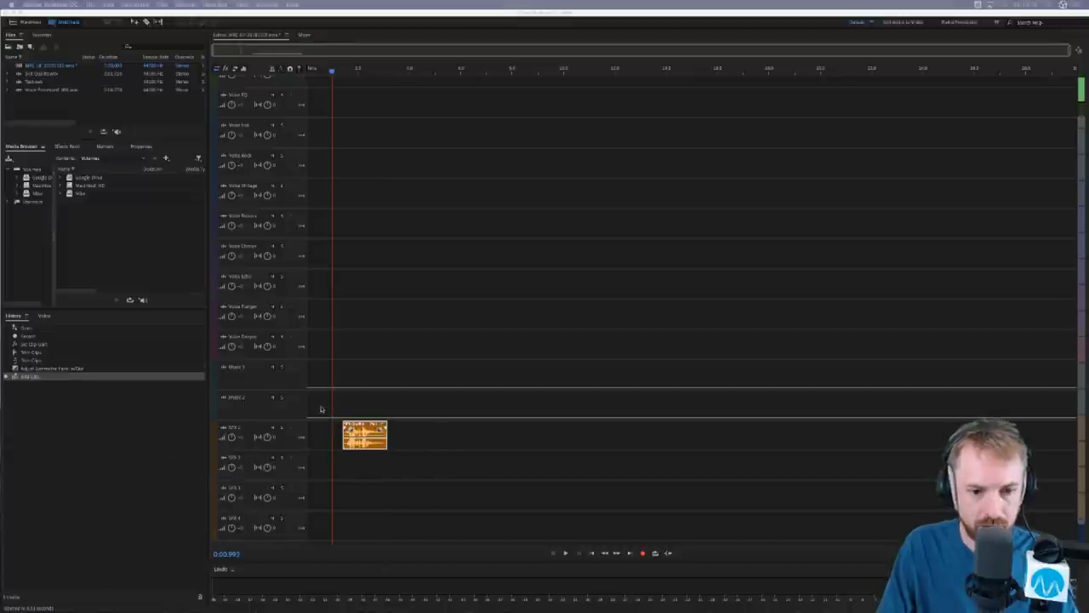
Step: Play from near the start, nudge the SFX 1 clip slightly earlier, then zoom in
scroll(354, 364, up, 2)
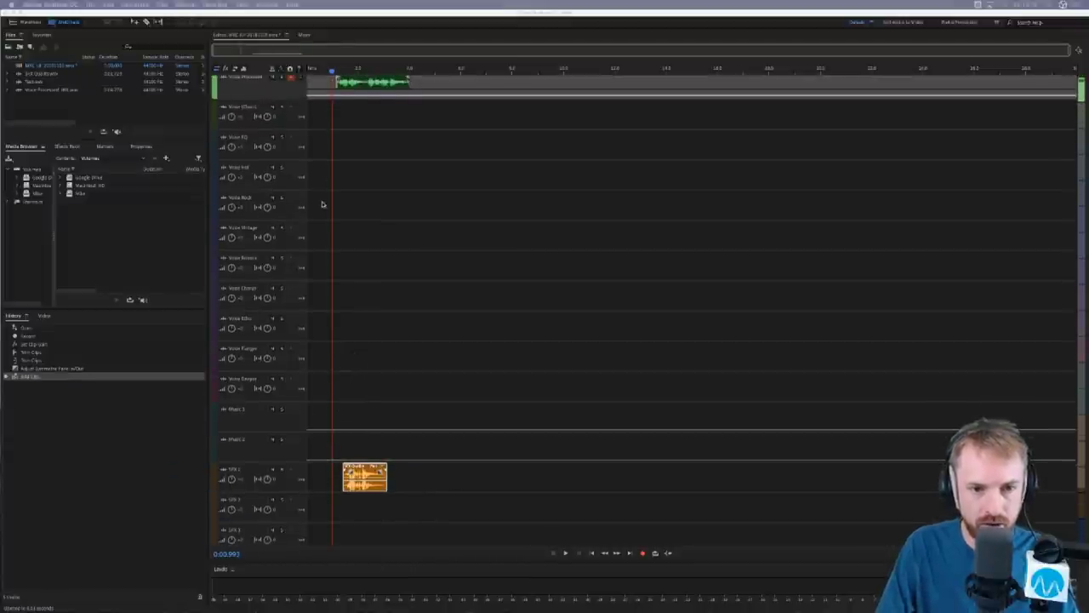
click(323, 126)
click(339, 66)
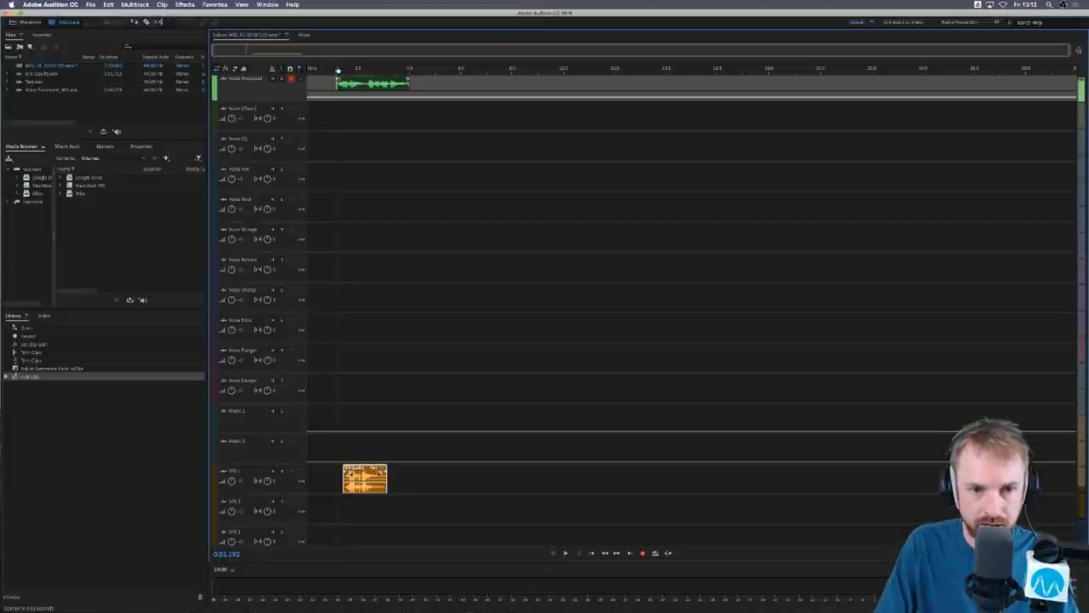
key(space)
drag(358, 469, 349, 469)
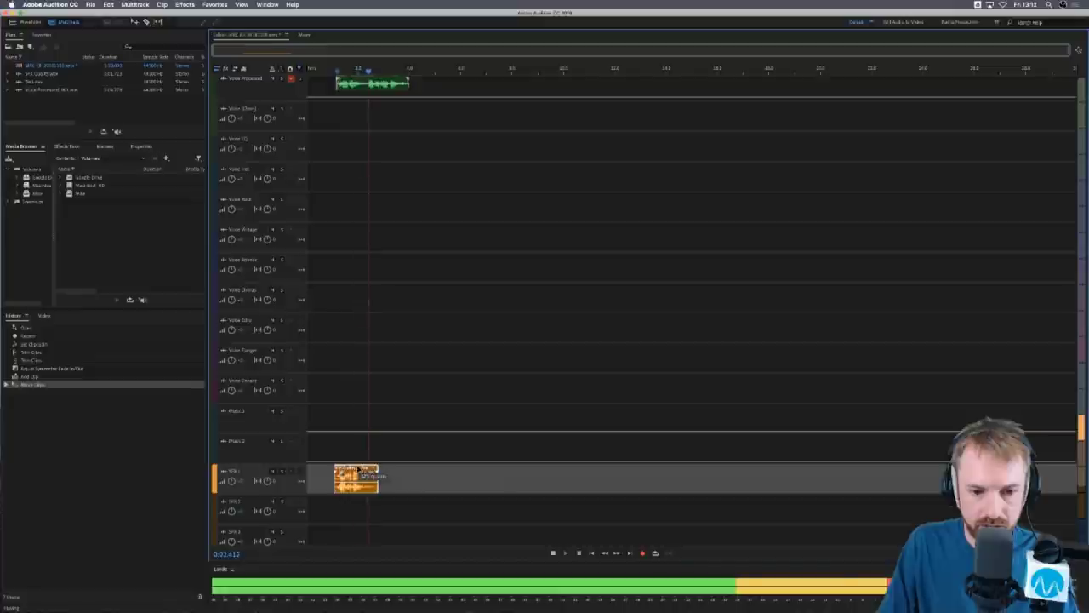
key(space)
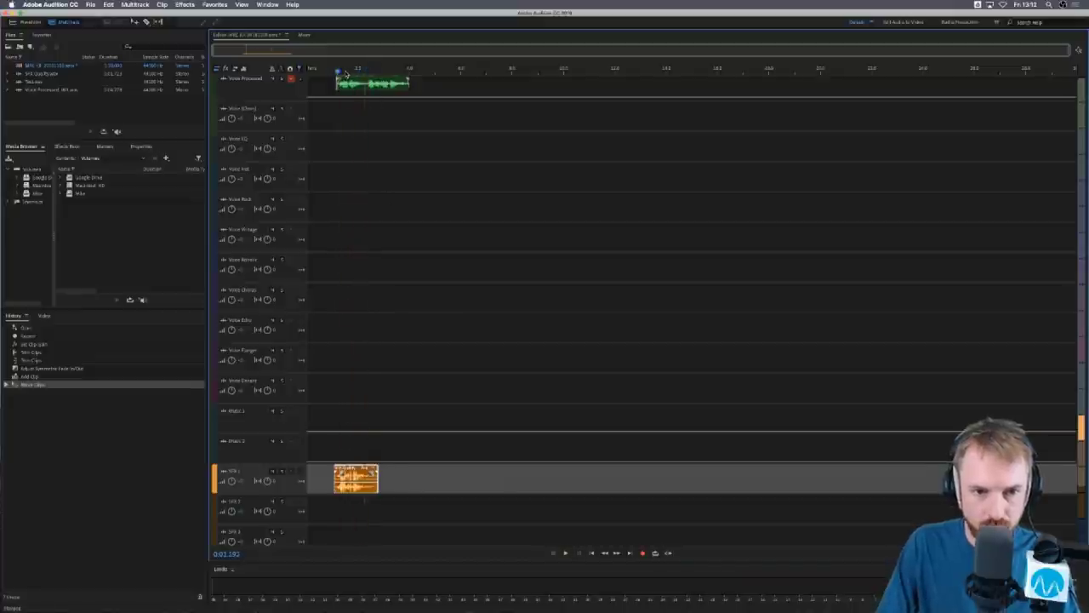
key(=)
key(=)
Step: Copy a time range of the voice clip onto Voice Echo and play it back
drag(362, 93, 429, 104)
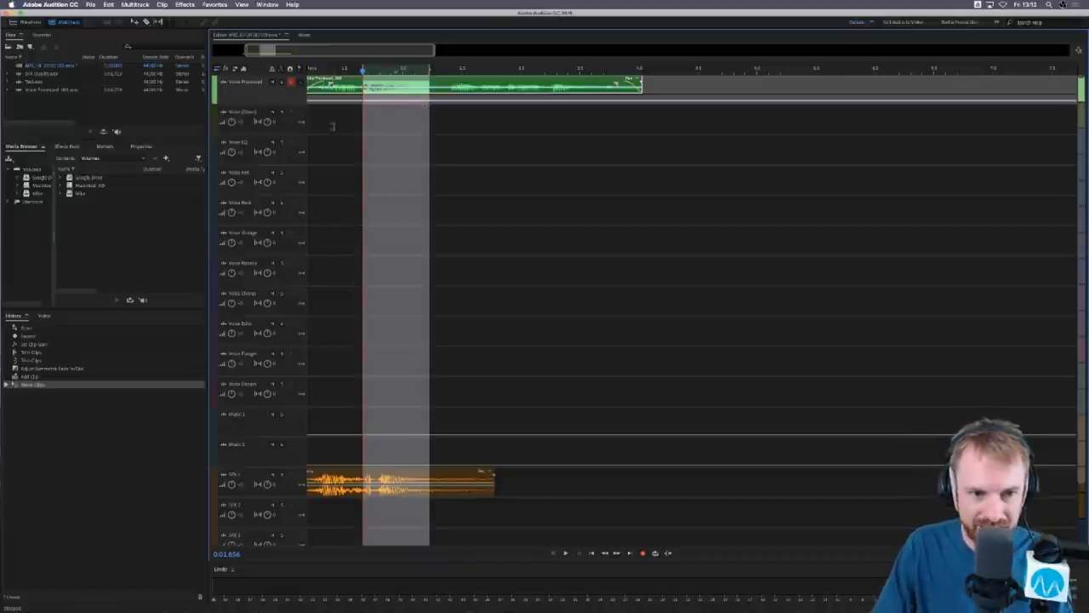
click(357, 305)
click(356, 339)
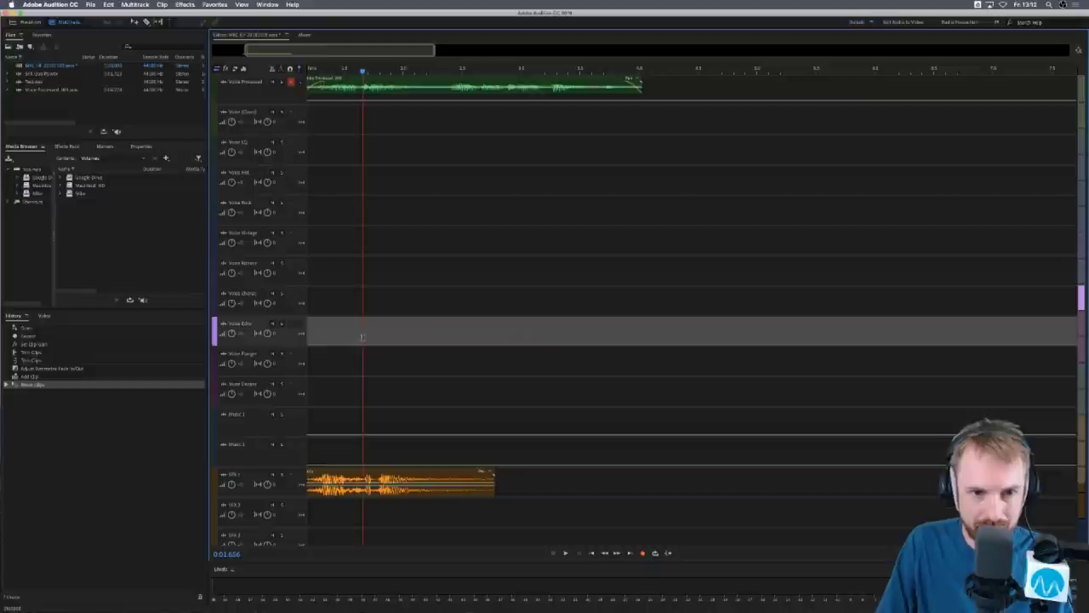
key(ctrl+v)
key(space)
click(378, 332)
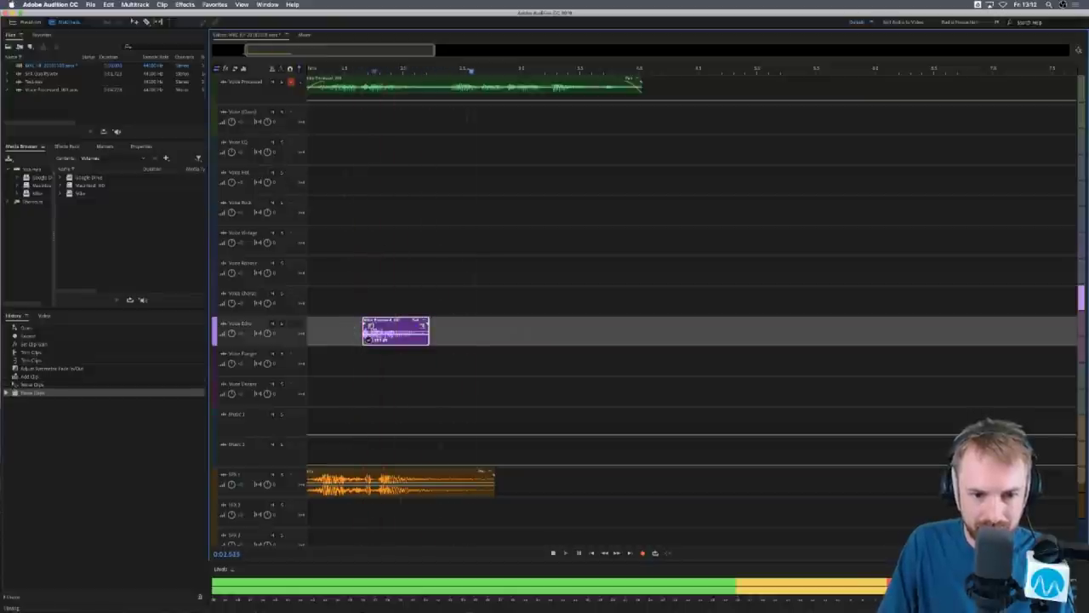
key(space)
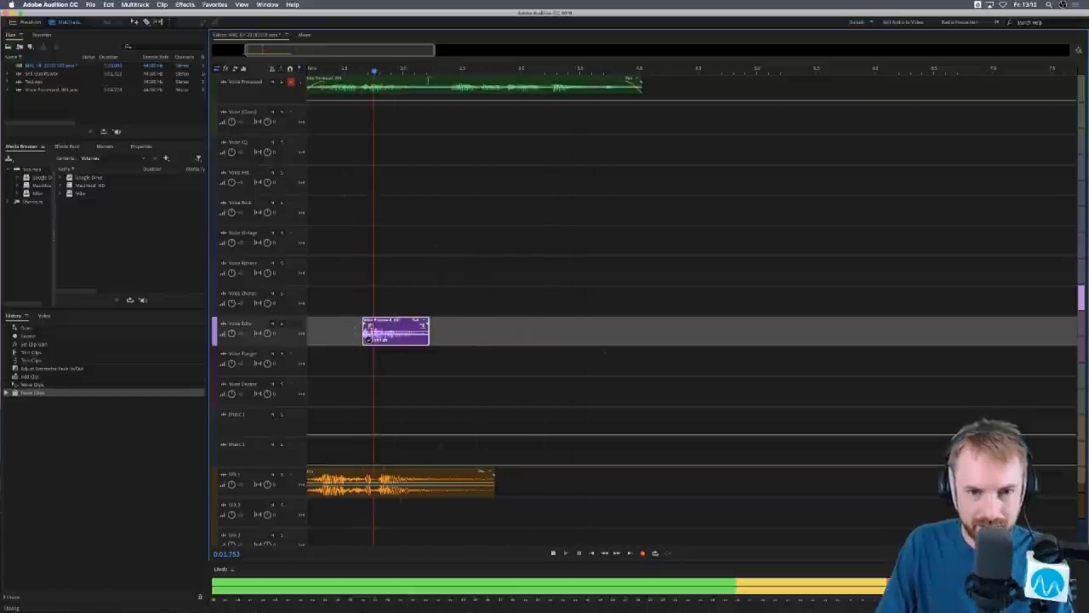
Step: Split the voice clip at the playhead and move its second half onto Voice EQ
click(440, 92)
key(ctrl+k)
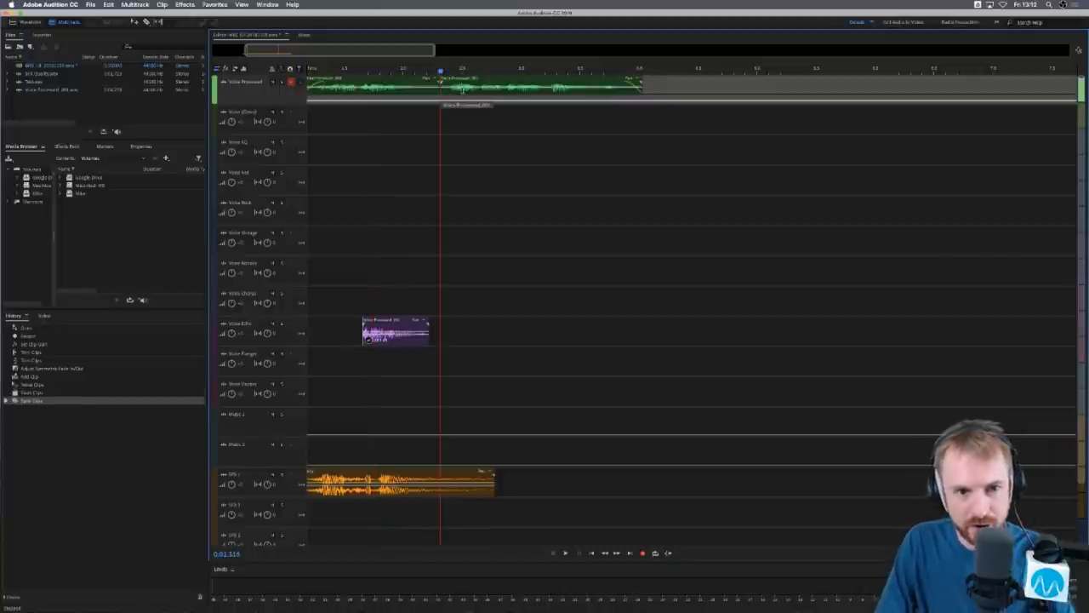
click(463, 90)
drag(465, 111, 413, 115)
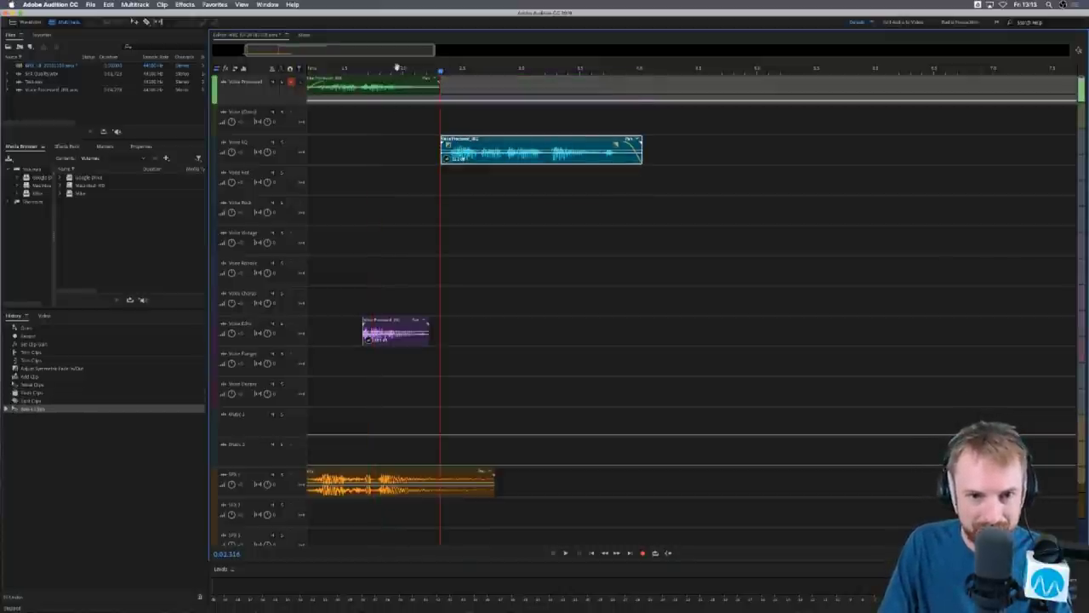
scroll(397, 70, down, 3)
click(348, 71)
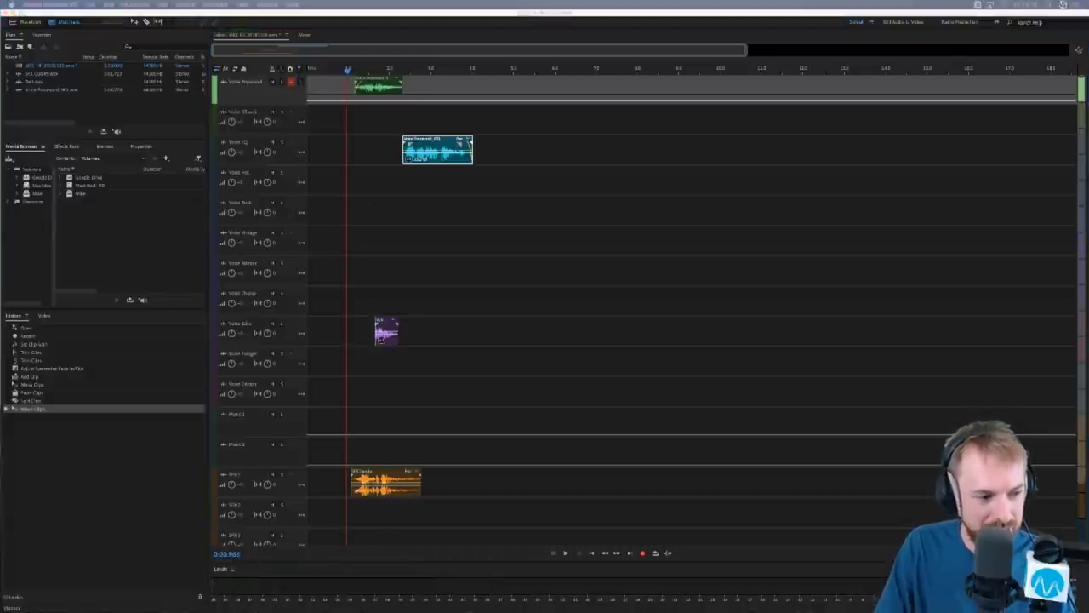
Step: Drop a new sound effect on SFX 2 and delete its tail, keeping only a short burst
drag(564, 479, 407, 524)
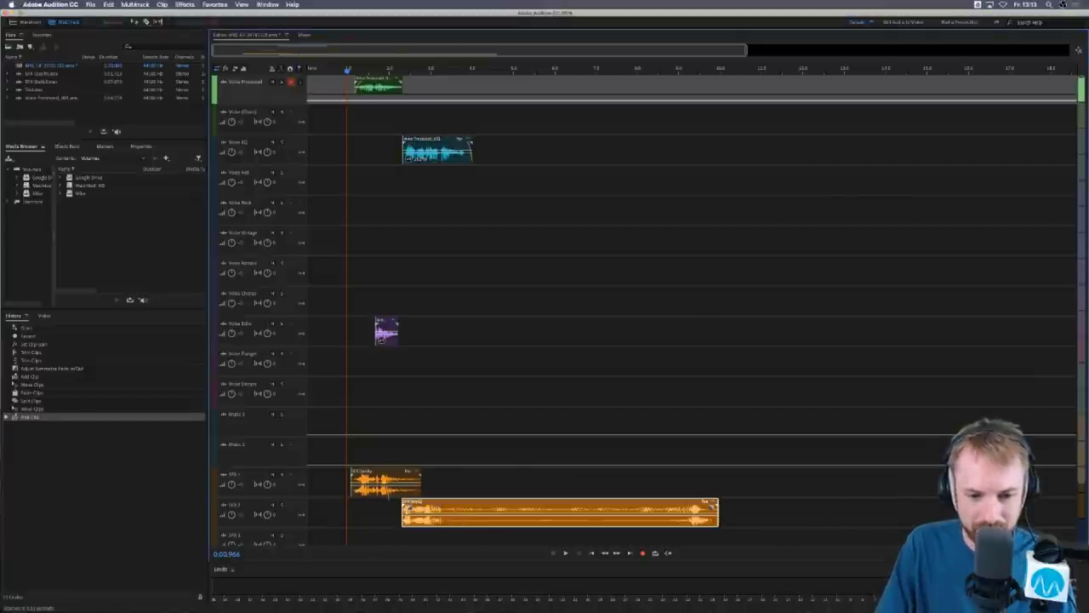
click(333, 506)
key(space)
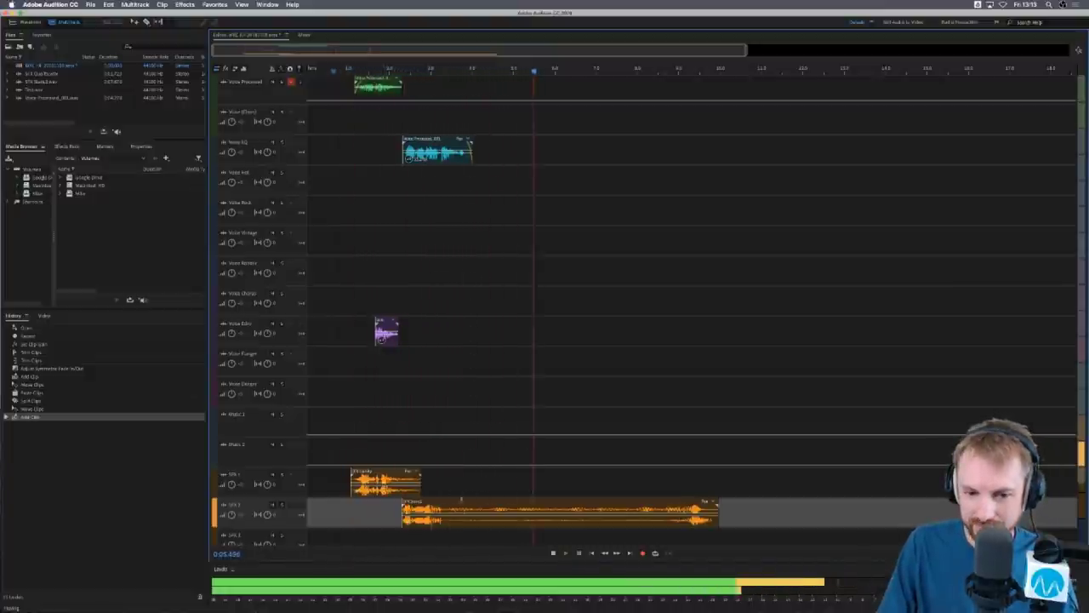
key(space)
drag(440, 510, 813, 504)
key(Delete)
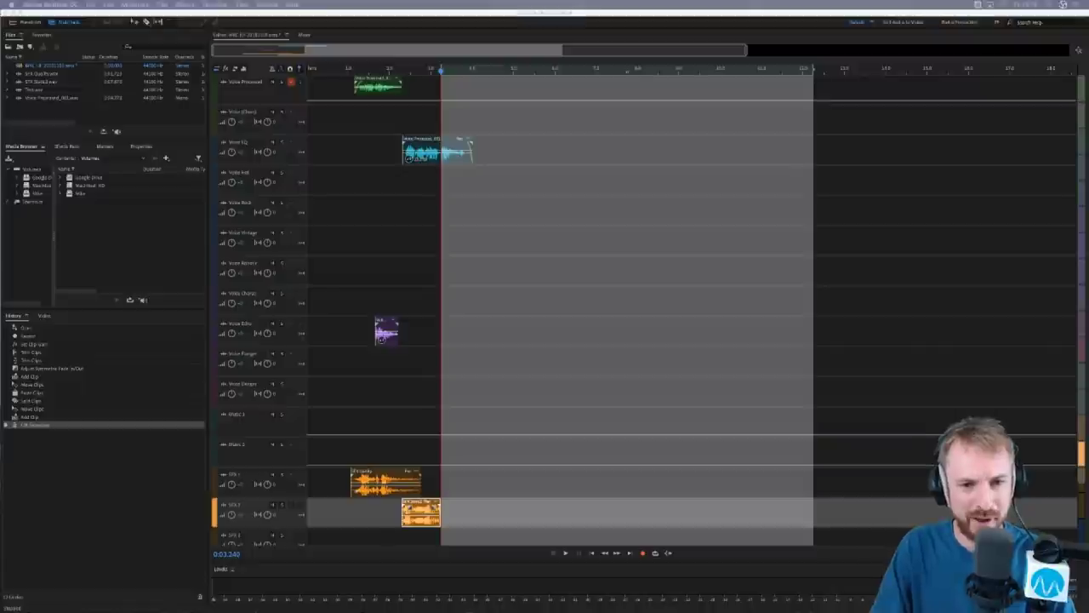
Step: Add a sound effect on SFX 3, shift it earlier, delete its end, and fade it out
drag(454, 451, 427, 532)
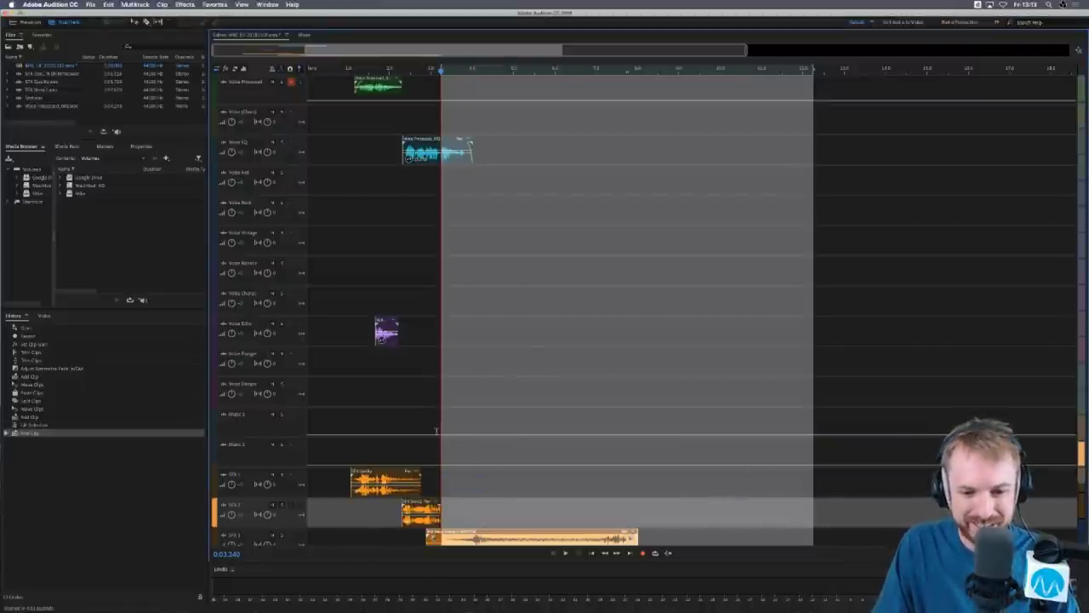
scroll(433, 460, down, 3)
drag(462, 464, 424, 464)
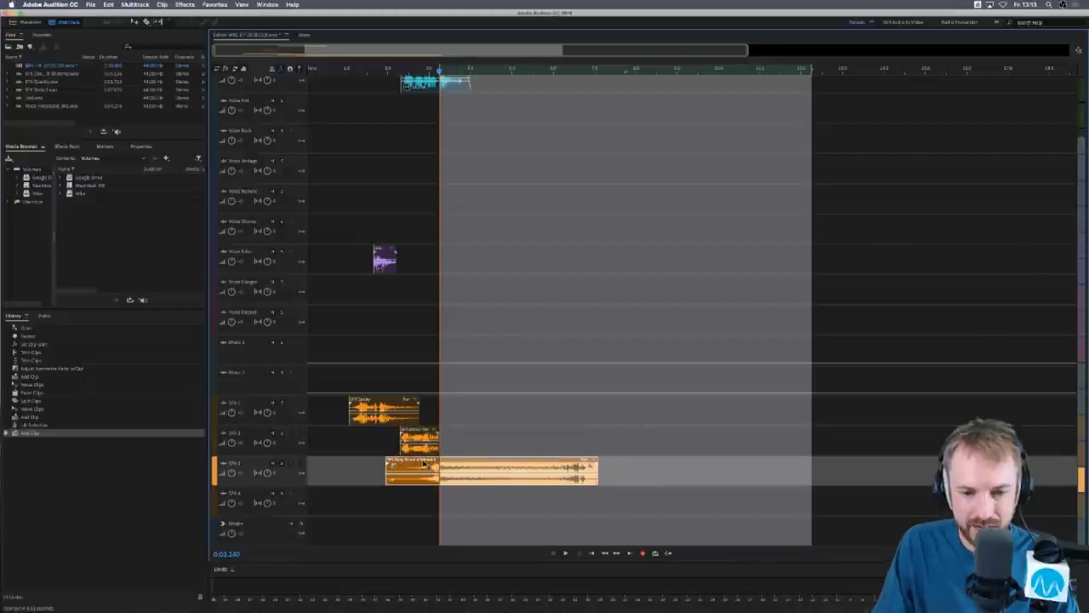
click(537, 467)
drag(537, 467, 630, 466)
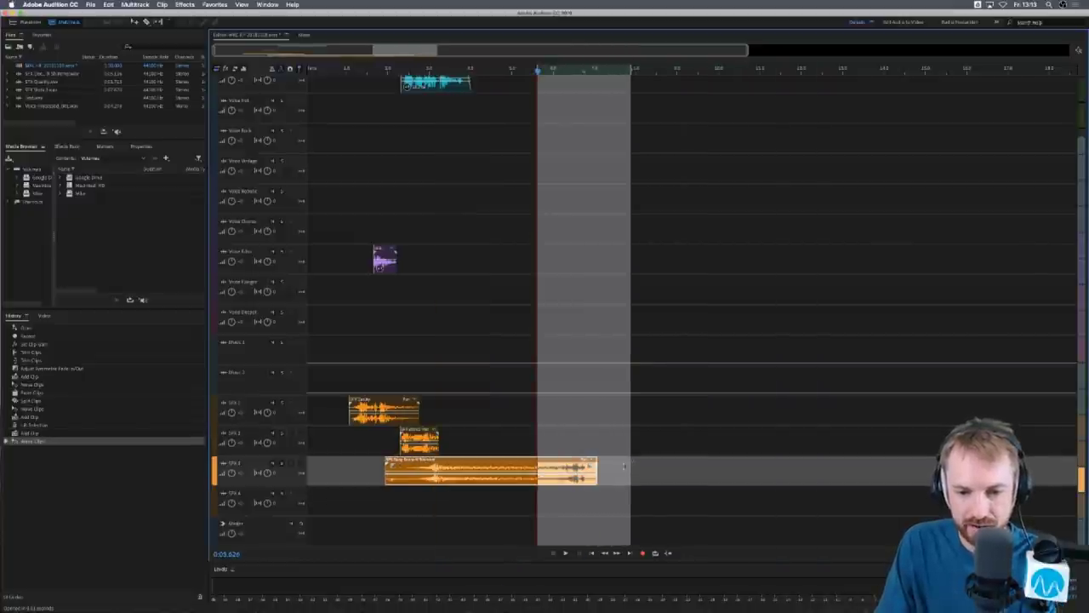
key(Delete)
click(522, 472)
drag(436, 474, 432, 475)
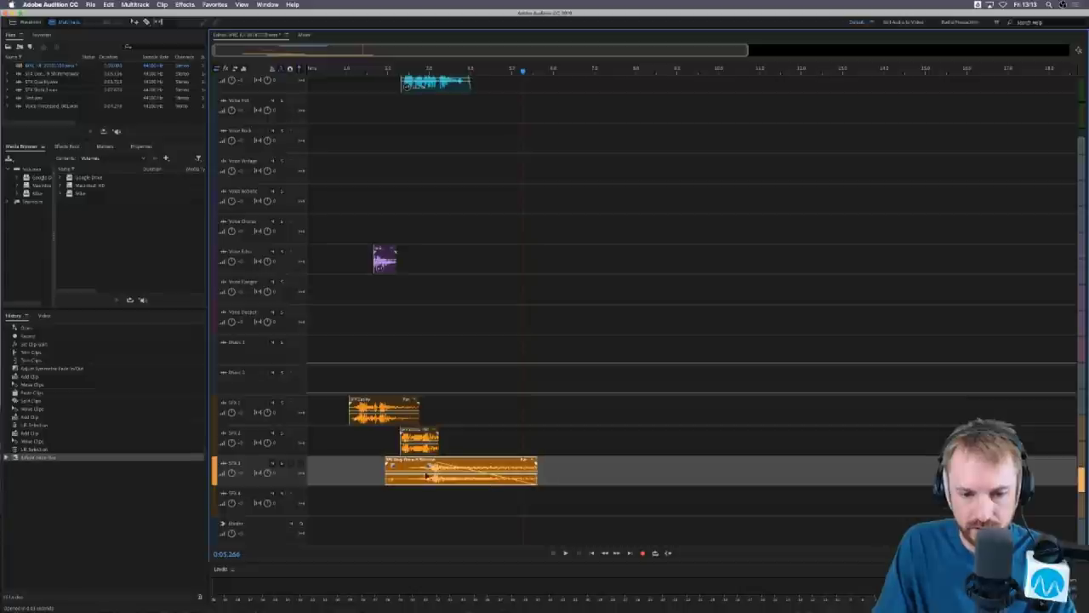
Step: Nudge the SFX 2 clip slightly earlier, checking the timing with playback
click(335, 436)
key(space)
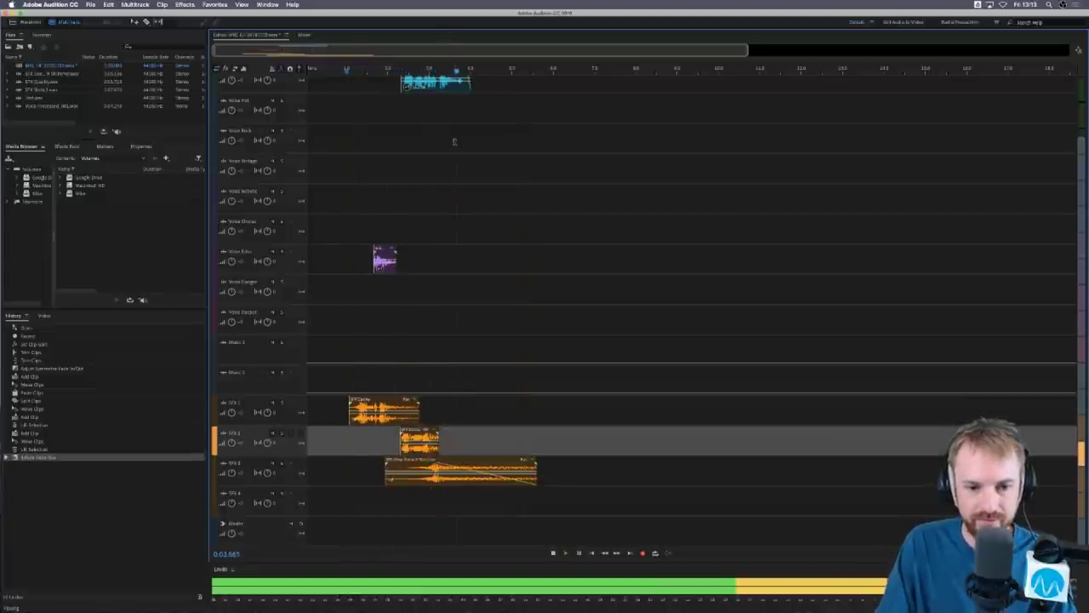
key(space)
drag(409, 436, 442, 463)
key(space)
key(space)
Step: Time-select the range from the start of the content for mixdown
scroll(438, 162, up, 3)
click(343, 121)
drag(343, 121, 597, 142)
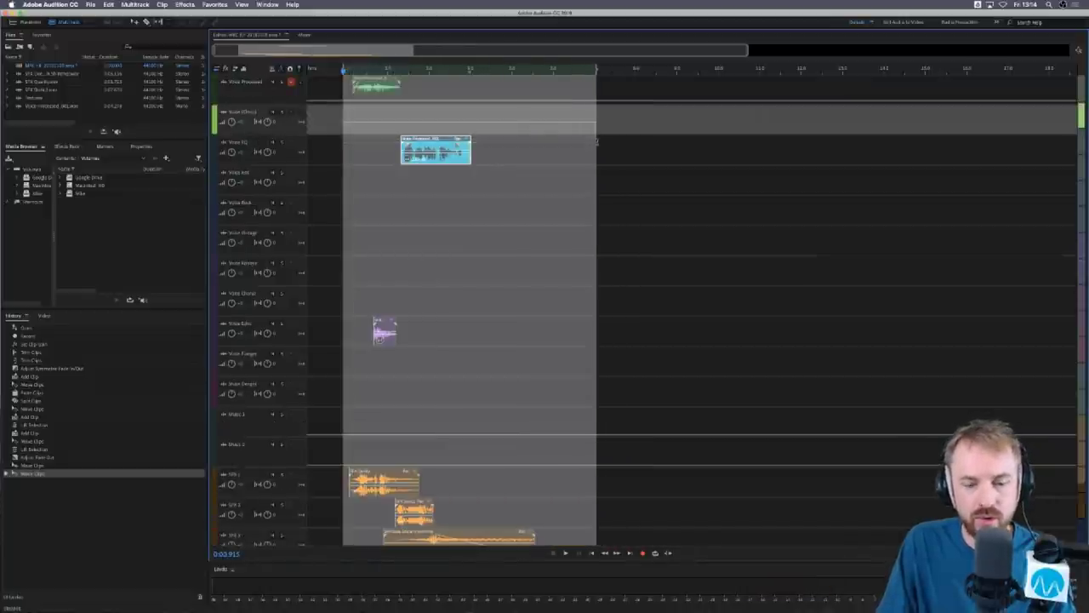
Step: Mix down the time selection to a new file, fade out its end, and preview it
click(136, 5)
mouse_move(170, 41)
click(260, 42)
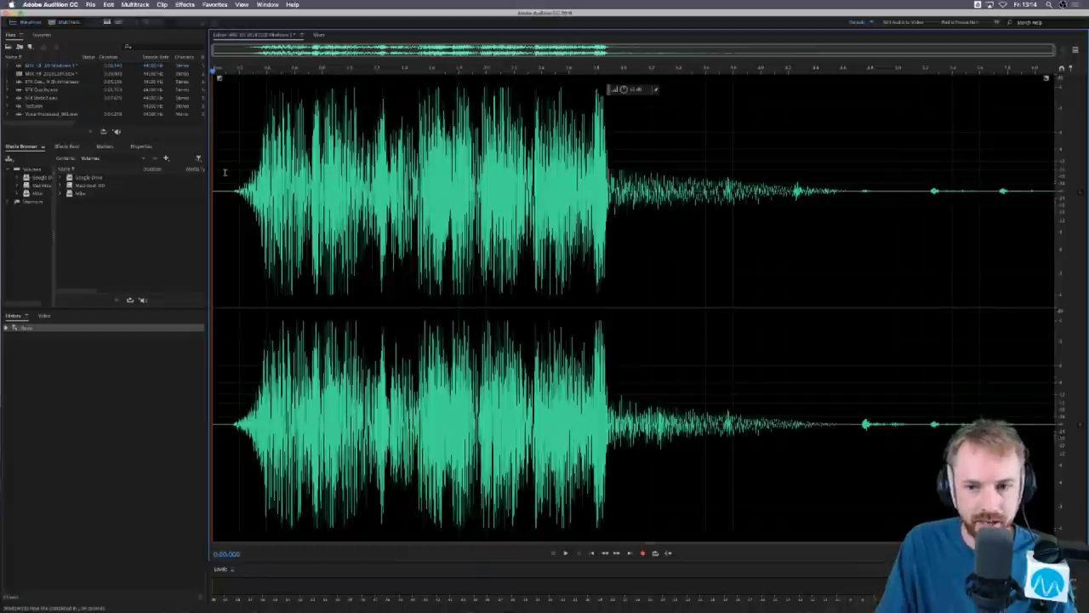
drag(225, 172, 1054, 174)
mouse_move(1020, 82)
mouse_down()
mouse_move(816, 80)
mouse_move(834, 80)
mouse_up()
drag(225, 178, 1054, 178)
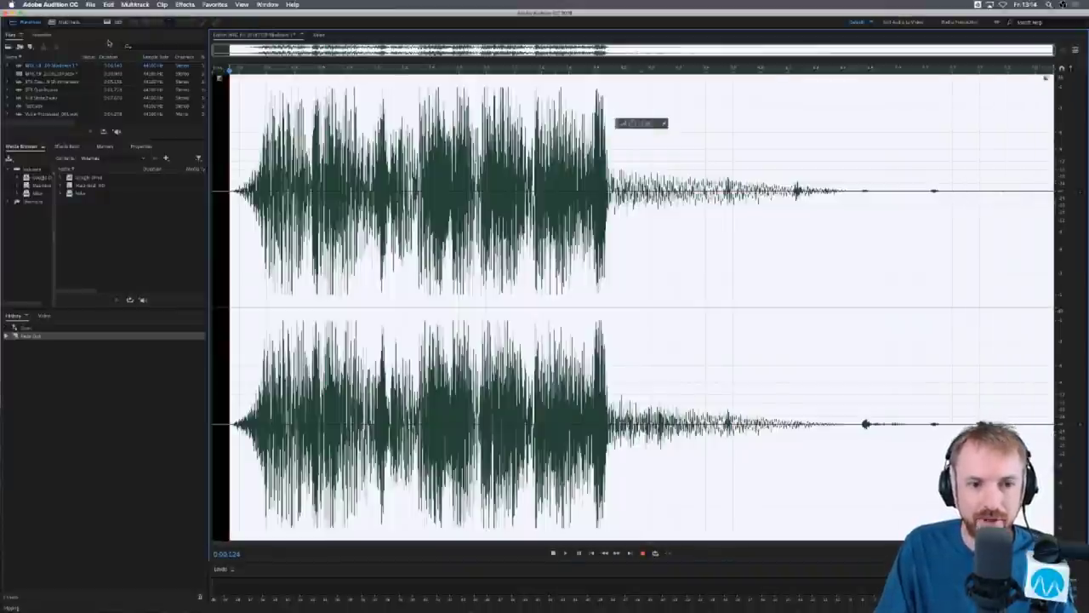
key(space)
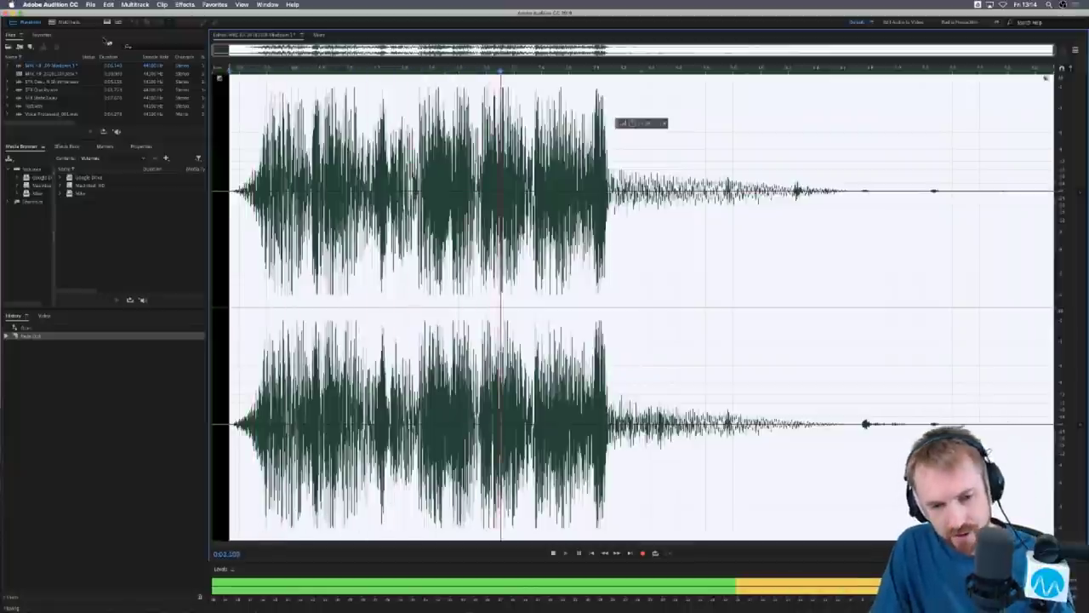
Step: Save the whole mixdown as a new file and return to the multitrack session
key(super+alt+s)
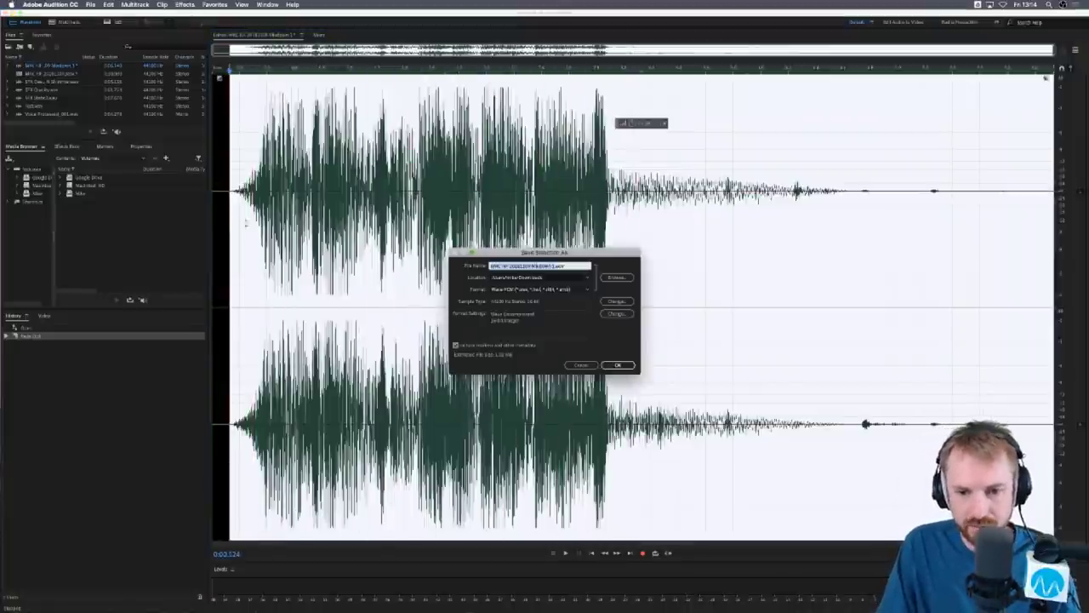
key(Escape)
key(super+shift+a)
key(super+a)
key(super+shift+s)
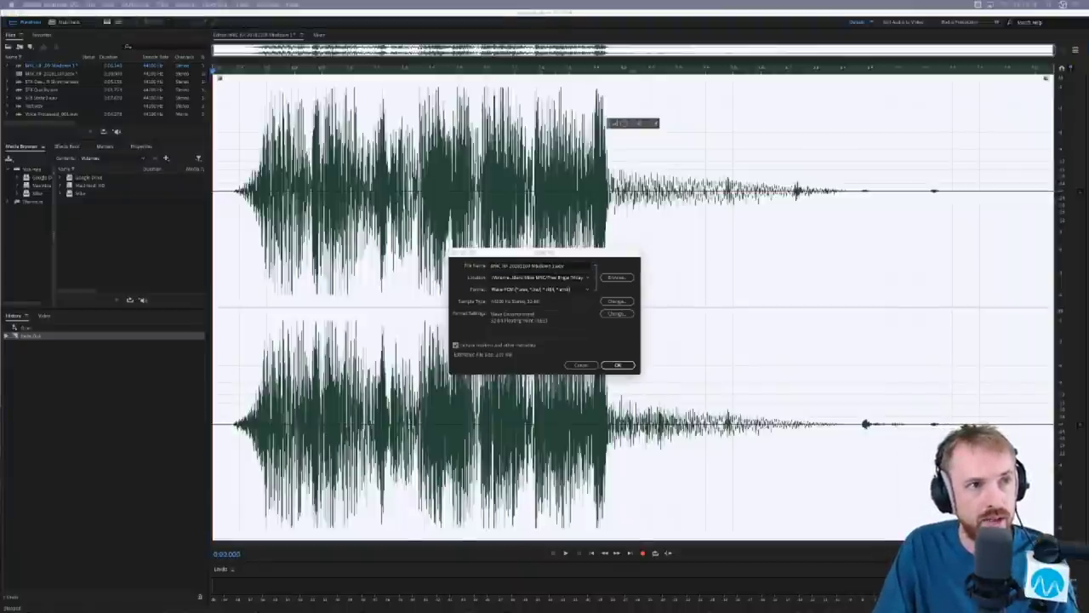
click(548, 265)
key(Return)
click(66, 23)
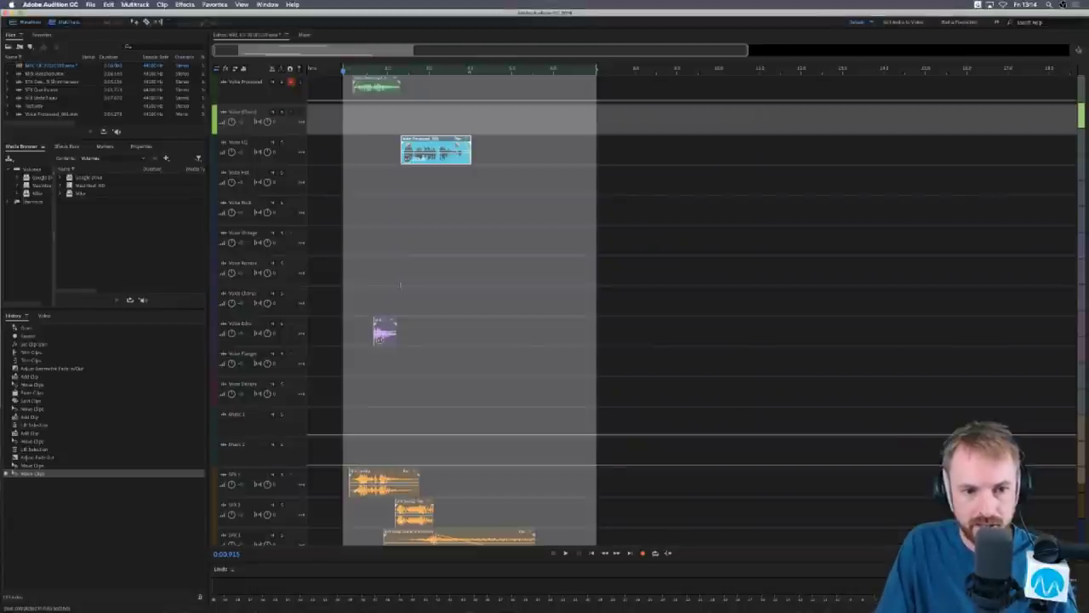
Step: Mute the SFX 1, SFX 2 and SFX 3 tracks
click(272, 474)
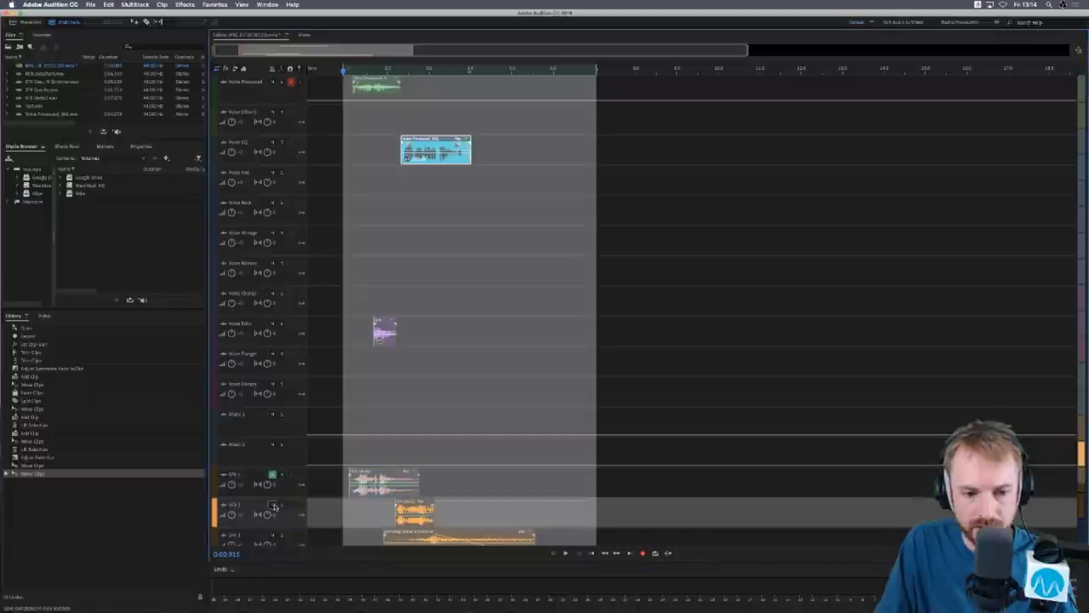
click(272, 503)
click(273, 534)
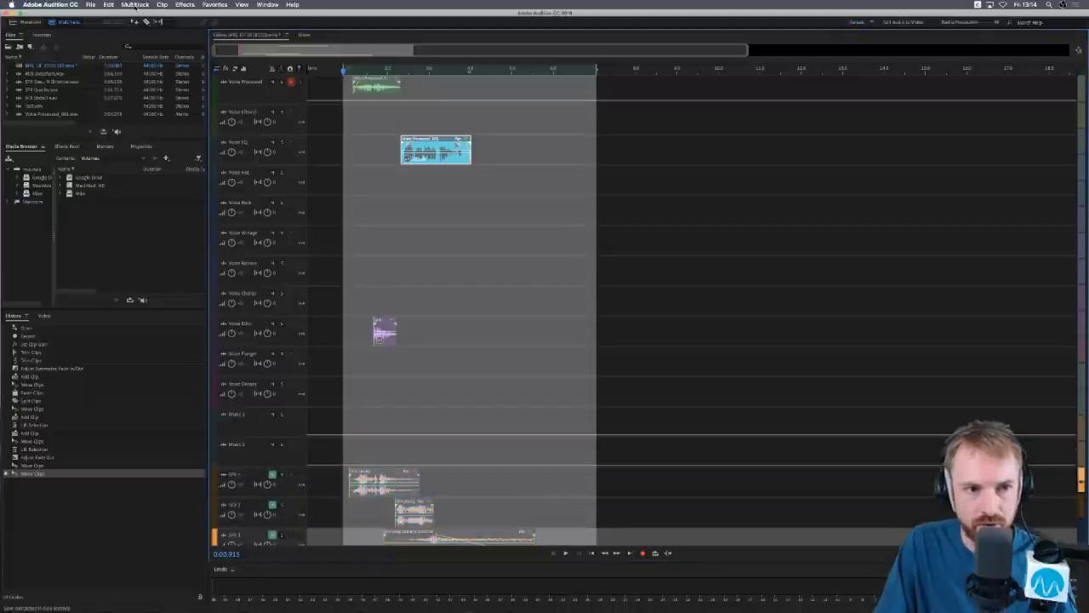
Step: Mix the time selection down to a new file, fade out its tail, and play it
click(134, 5)
mouse_move(177, 43)
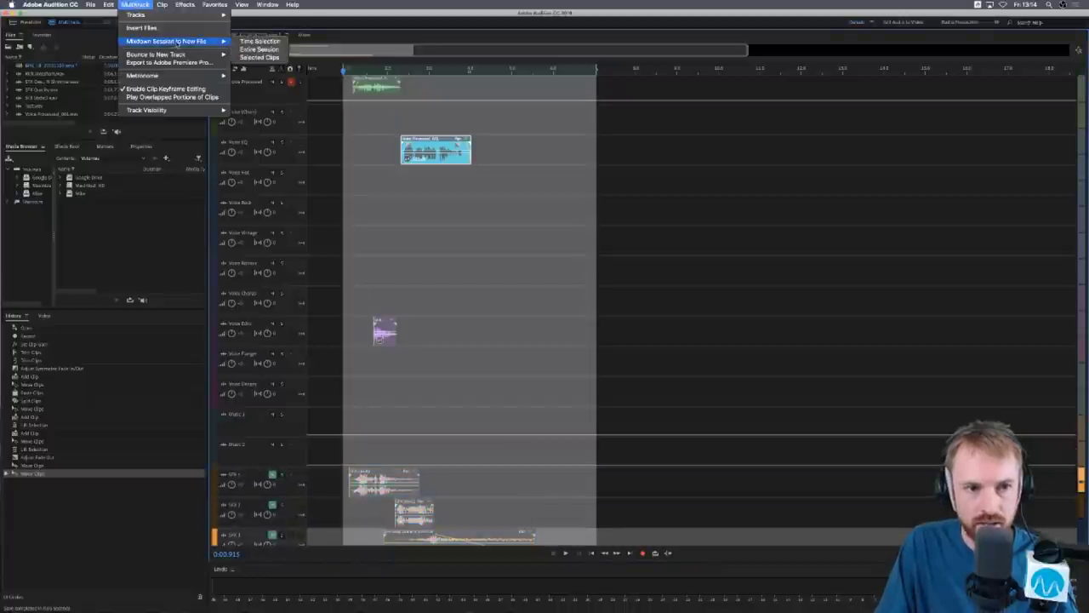
click(249, 41)
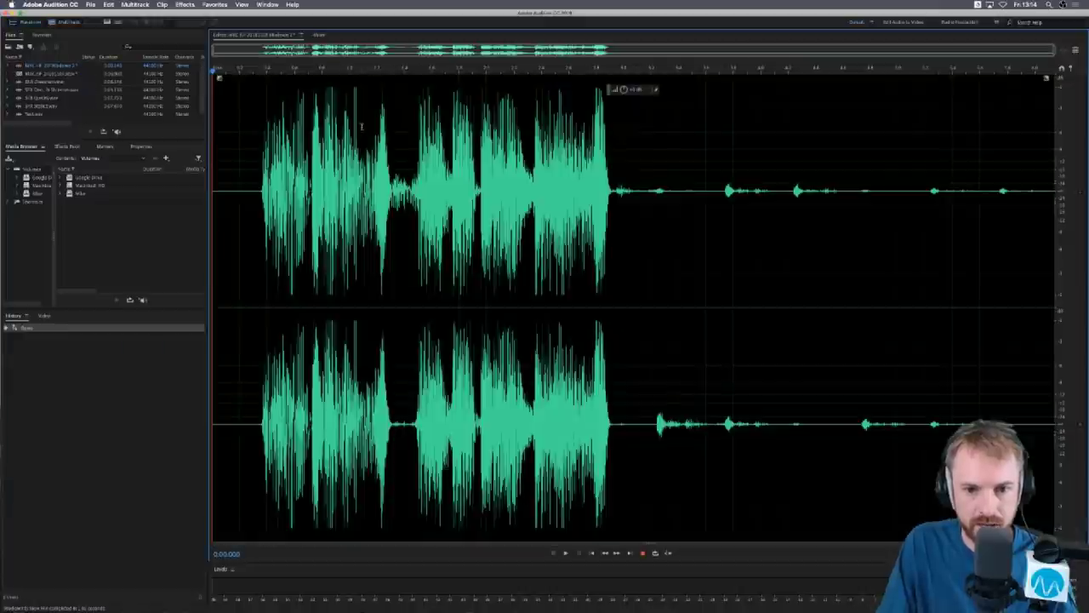
drag(1047, 77, 911, 89)
key(space)
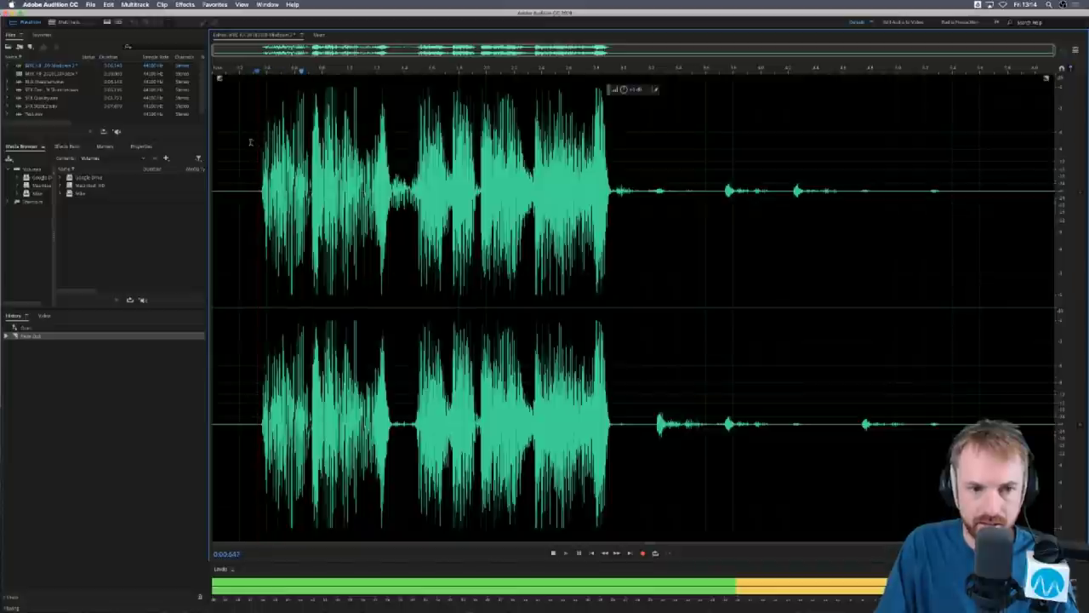
Step: Save the selected voice audio as a new file and return to the multitrack session
drag(254, 141, 1053, 140)
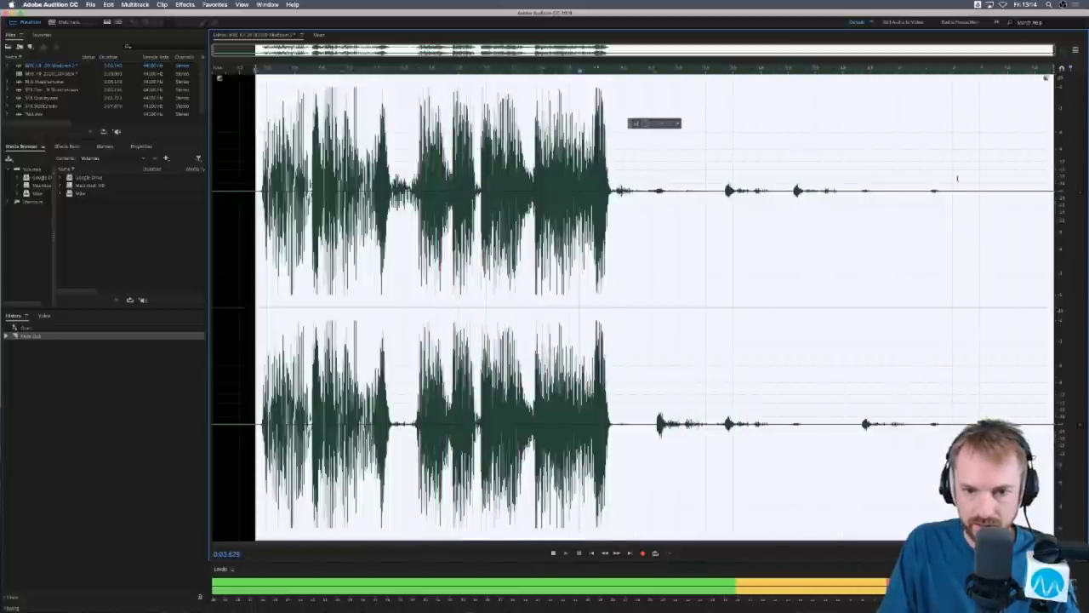
key(super+alt+s)
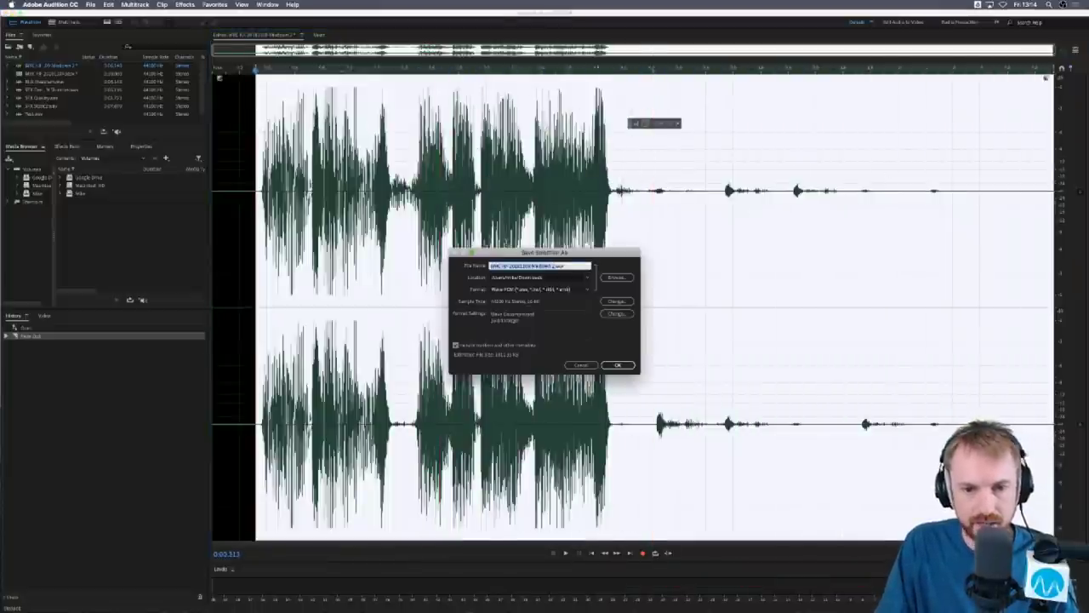
key(Return)
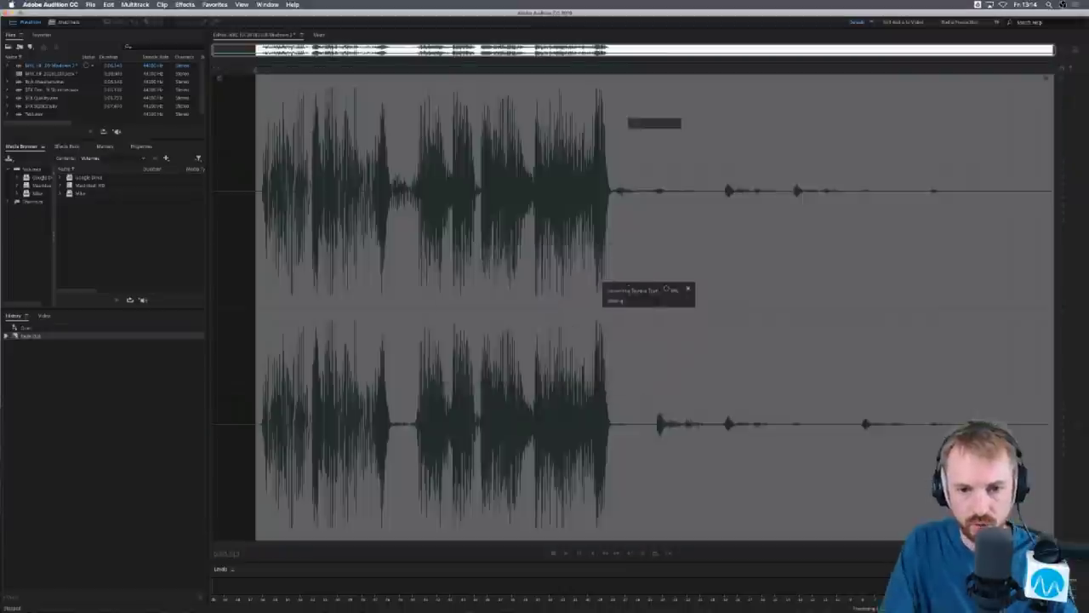
click(70, 22)
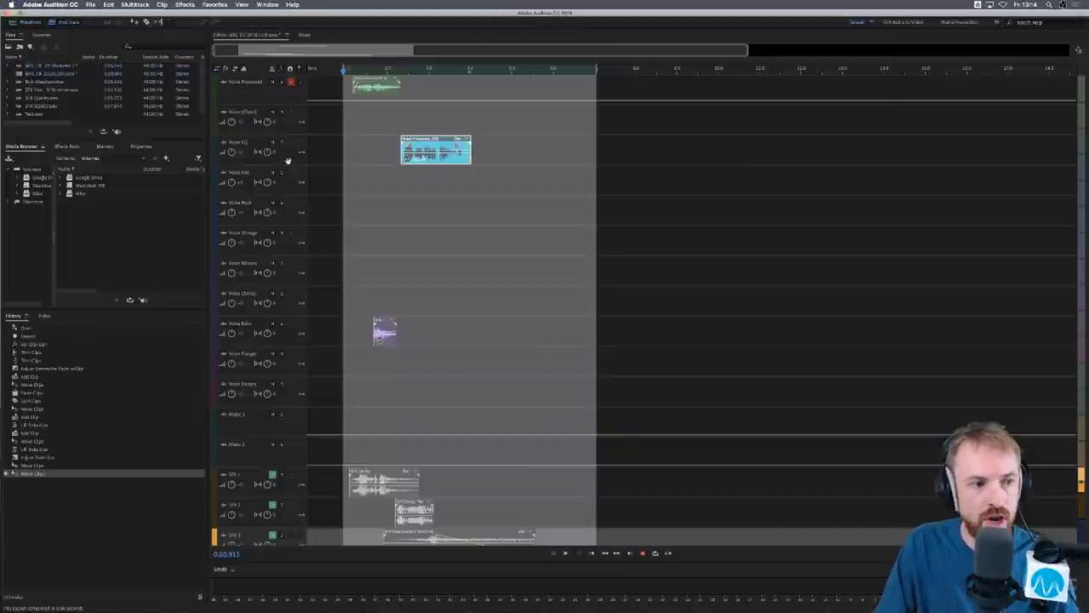
Step: Clear the time selection and put the playhead at about 8.5 seconds on the Voice Processed track
click(680, 85)
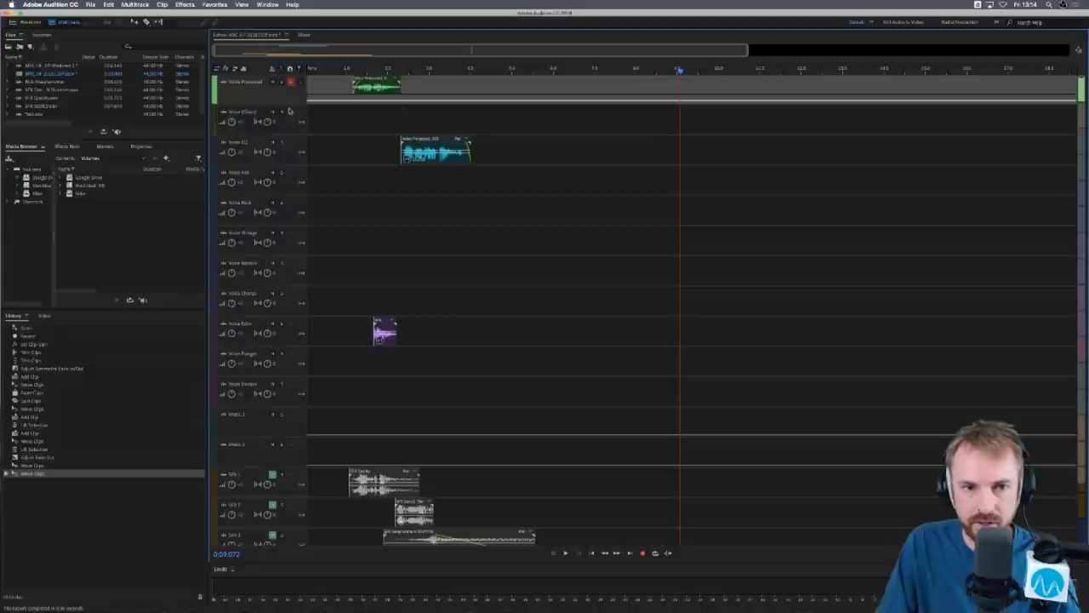
scroll(287, 100, up, 5)
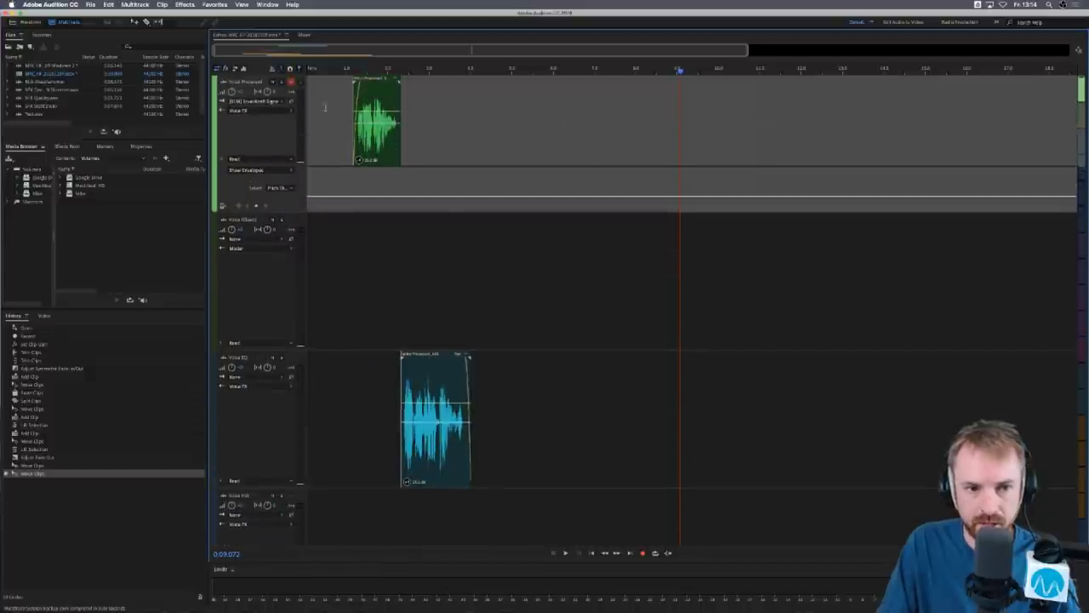
click(661, 141)
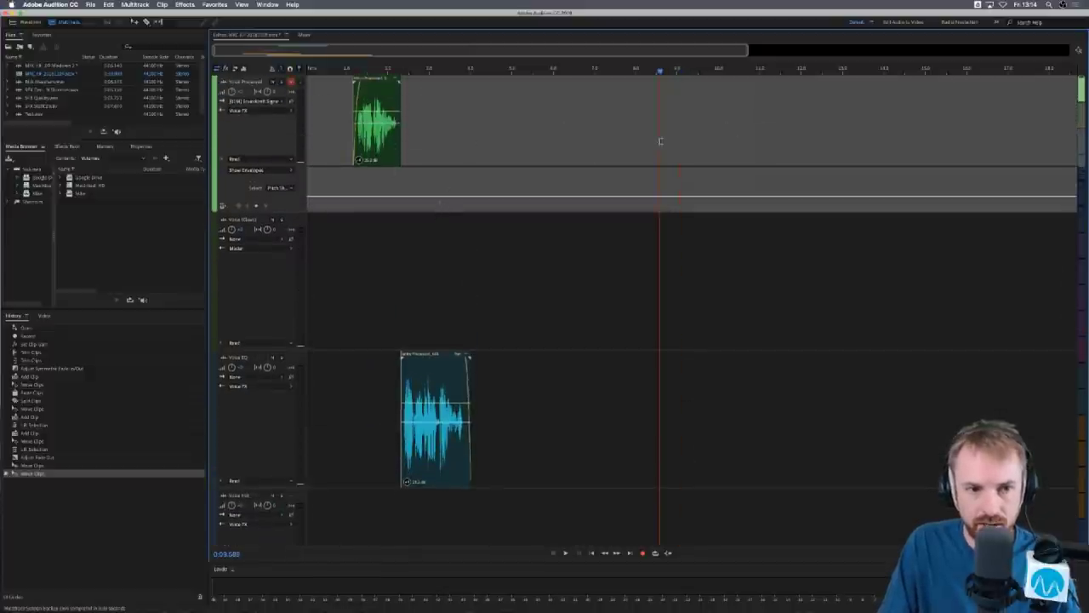
Step: Keep the track's current recording input and record a long new take until stopped
click(269, 102)
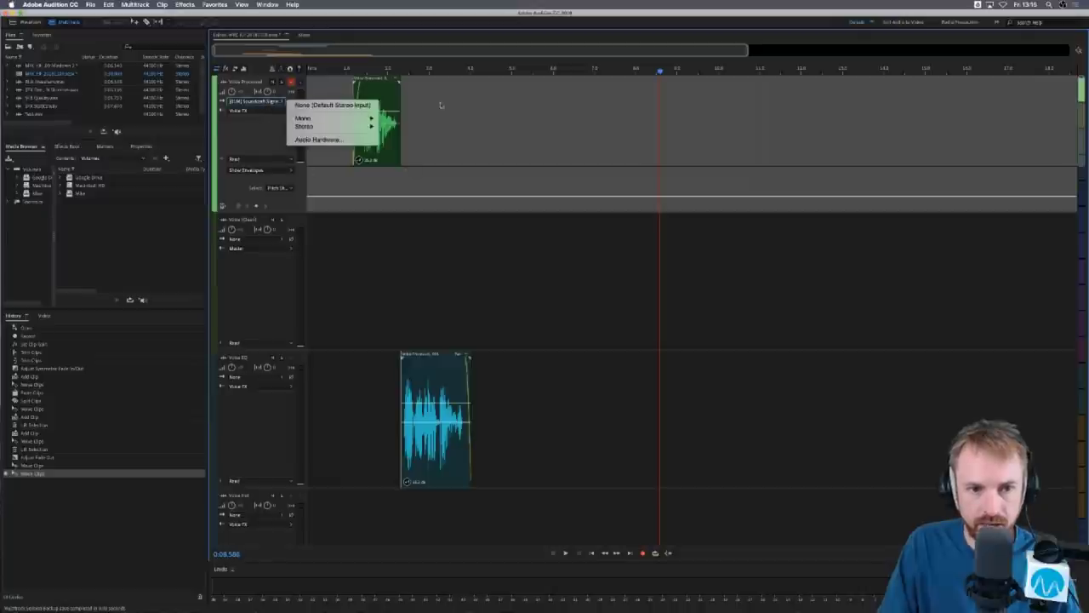
click(659, 118)
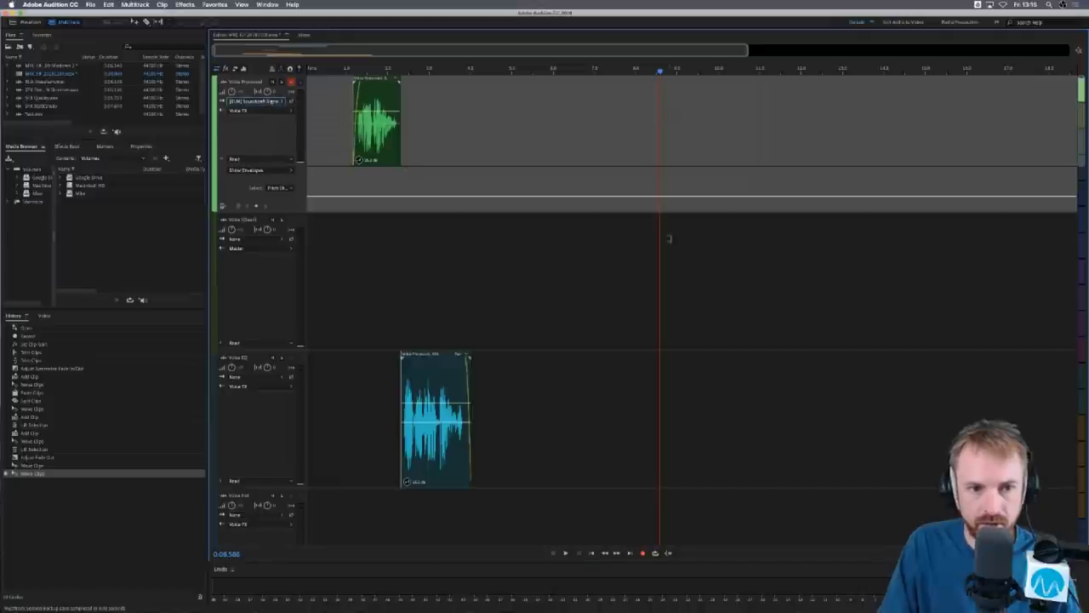
click(643, 553)
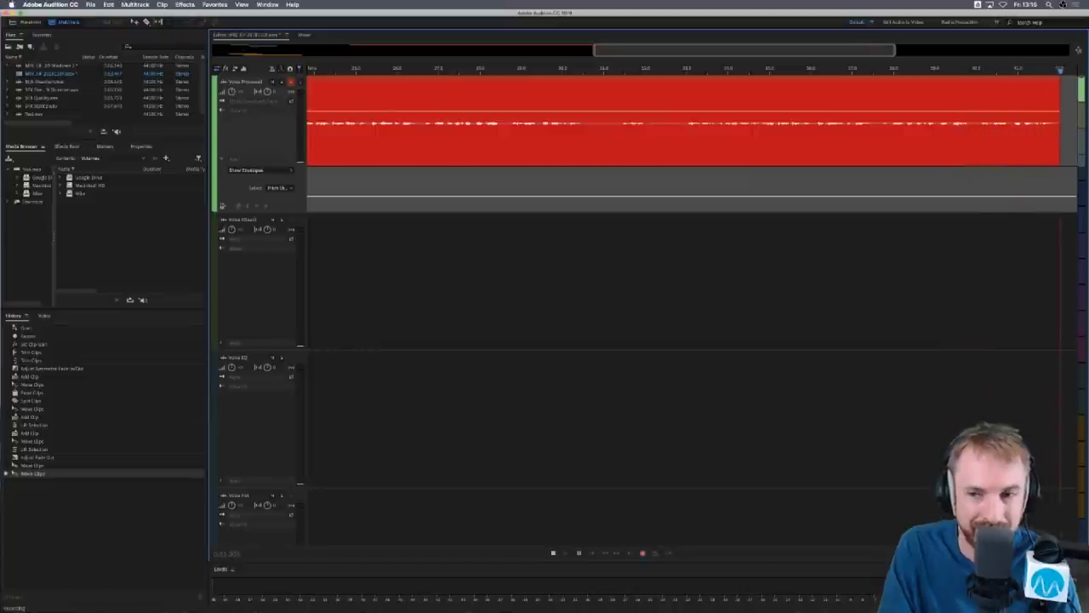
key(space)
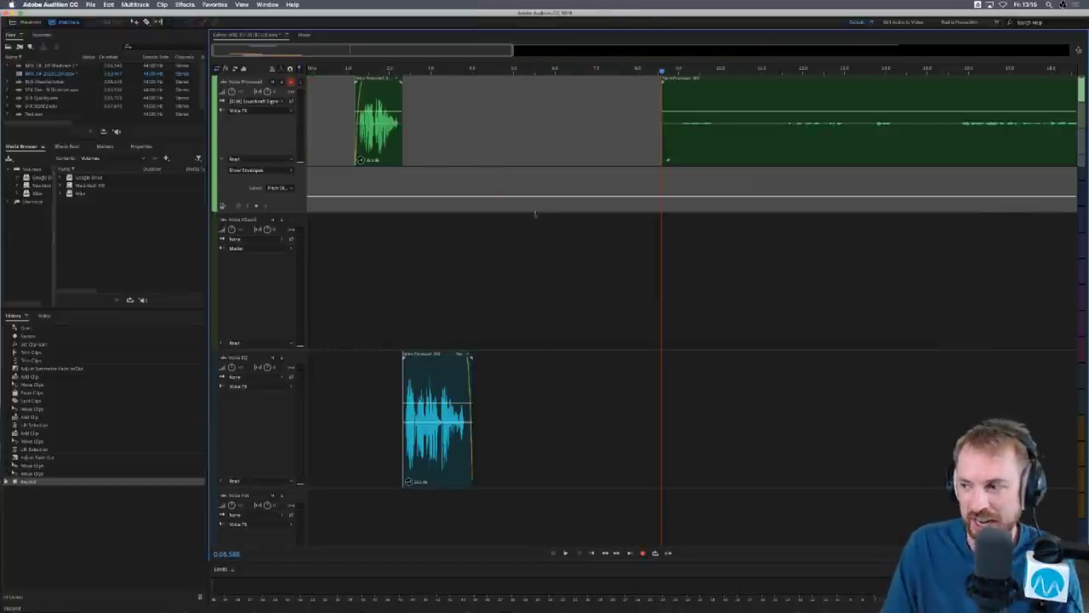
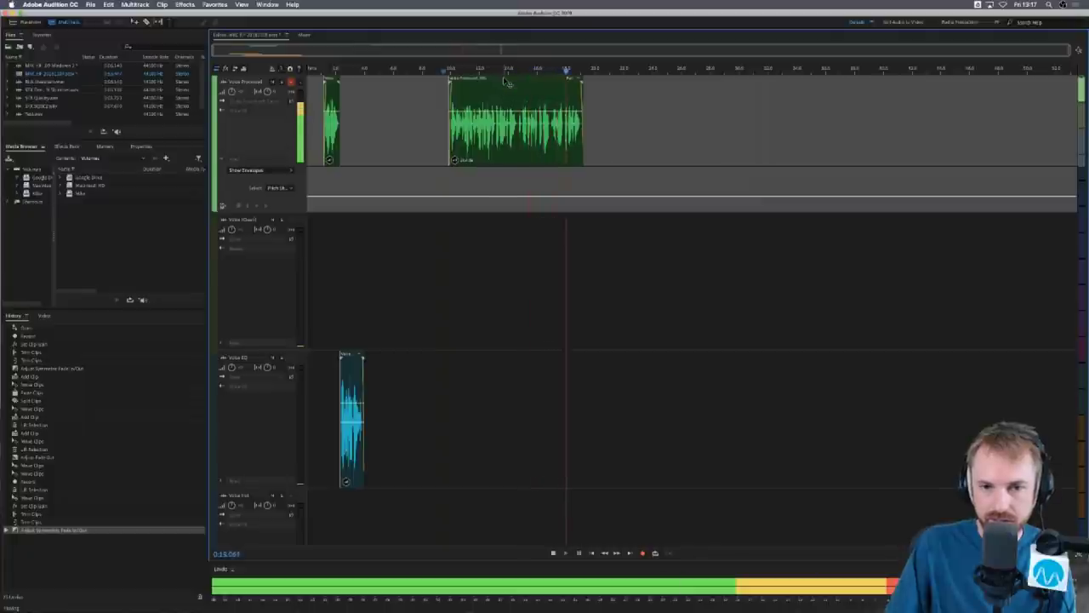
Step: Move the longer green voice clip later along the Voice Processed track
key(space)
drag(506, 82, 621, 82)
click(551, 96)
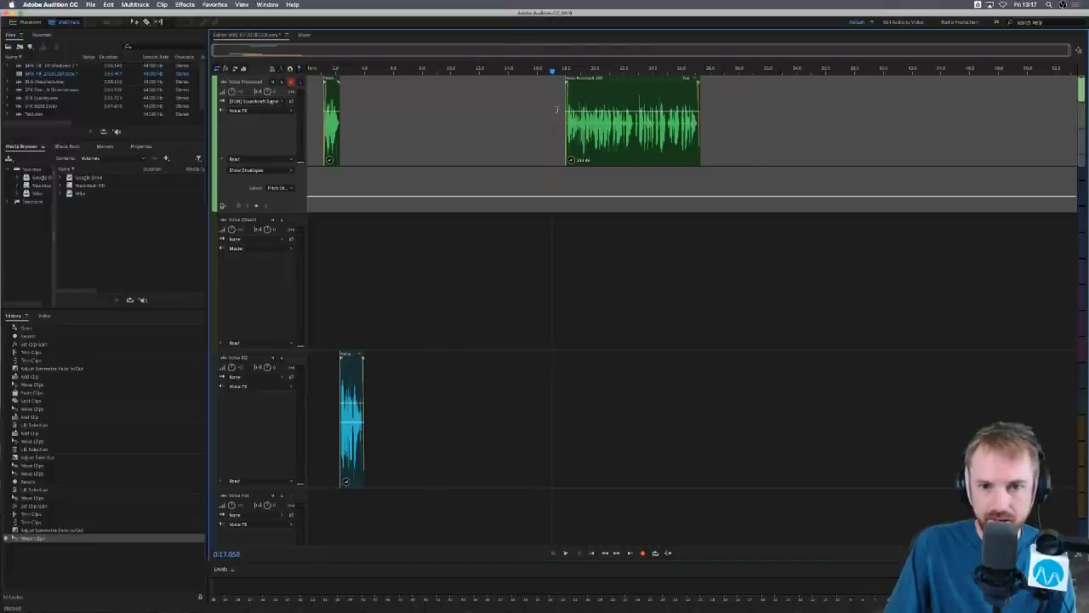
Step: Park the playhead at the clip's start, 0:17.442, and show the voice track's Effects Rack
drag(557, 109, 751, 113)
click(135, 6)
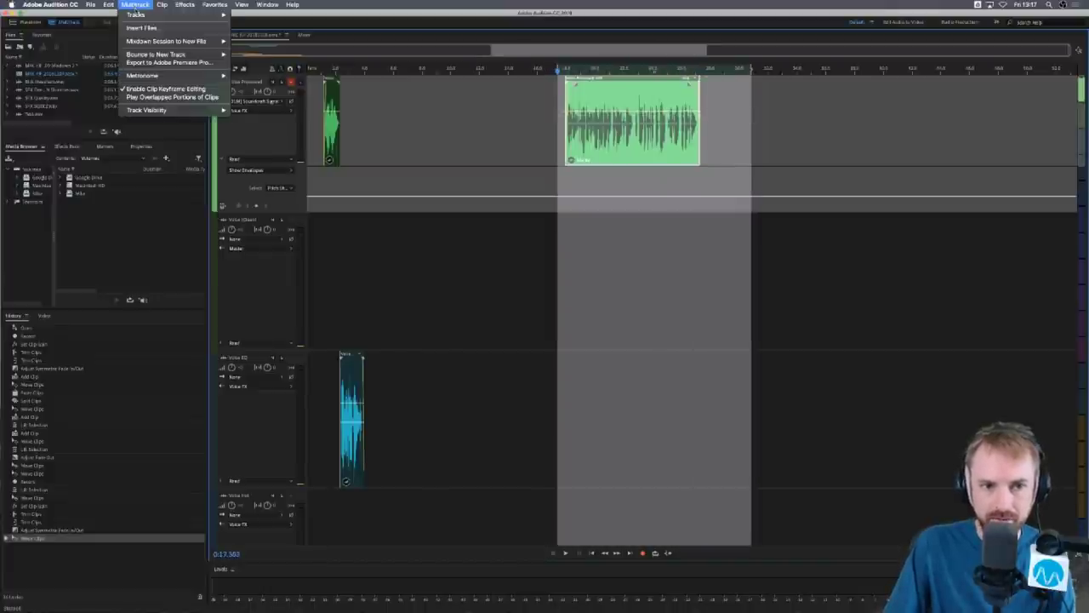
click(526, 159)
click(564, 136)
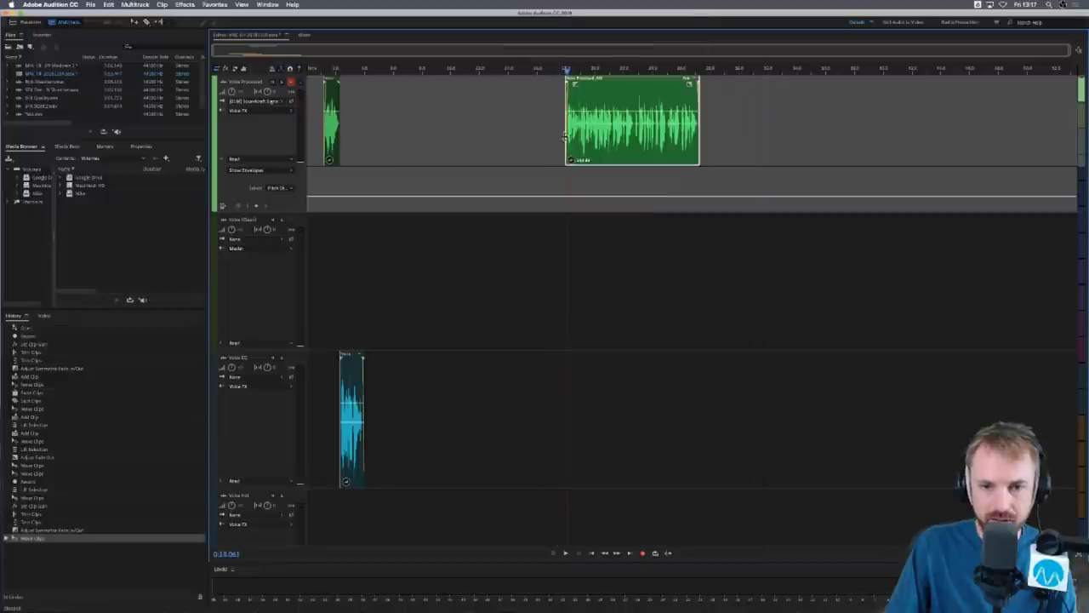
click(559, 137)
click(66, 148)
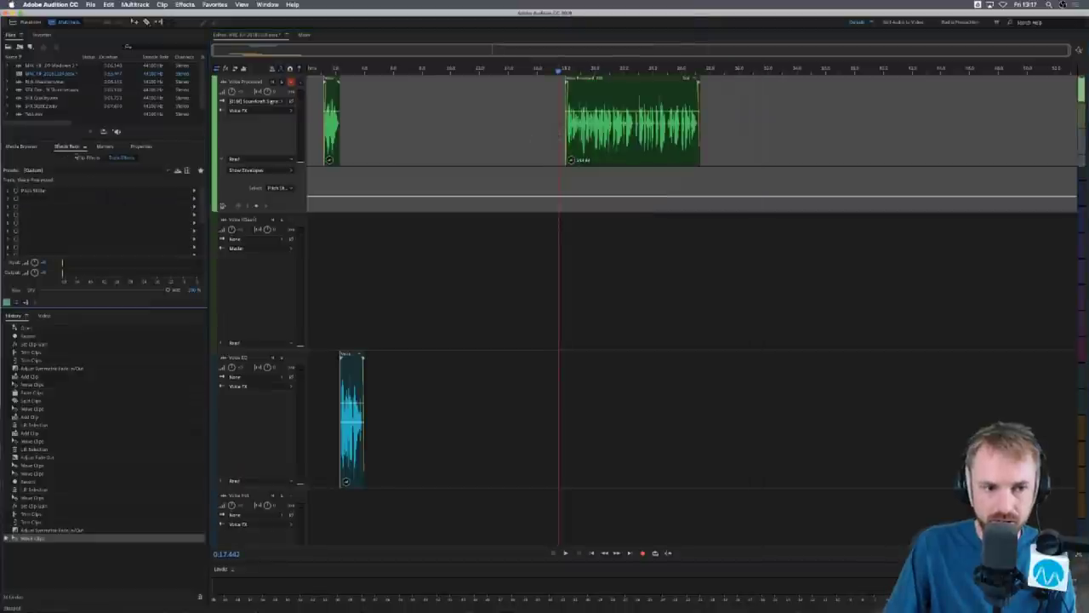
Step: Add Amplitude and Compression > Dynamics Processing to the Voice Processed track's rack
click(194, 199)
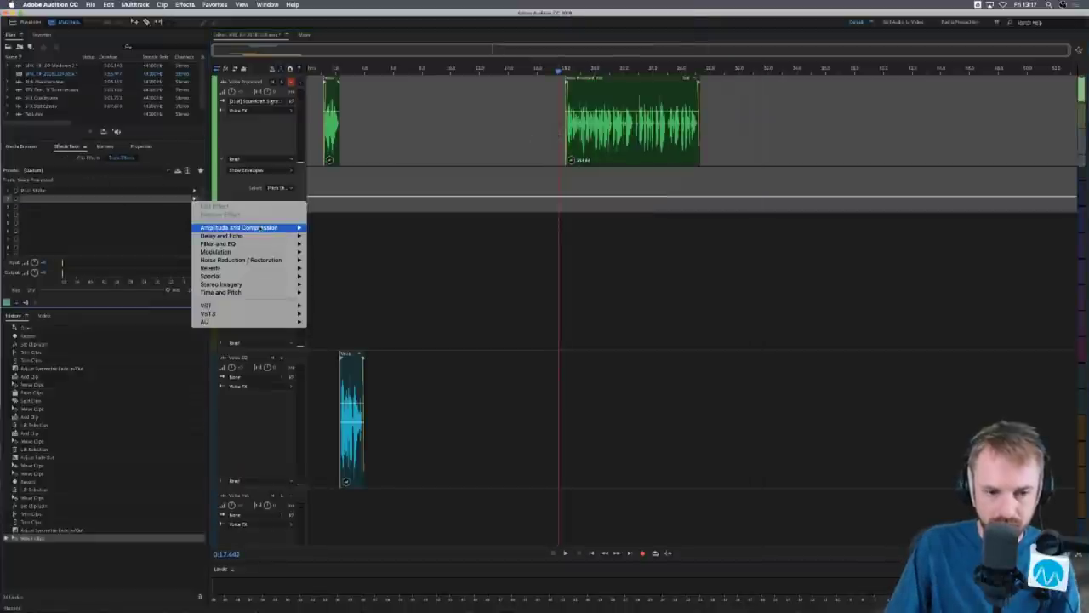
mouse_move(256, 227)
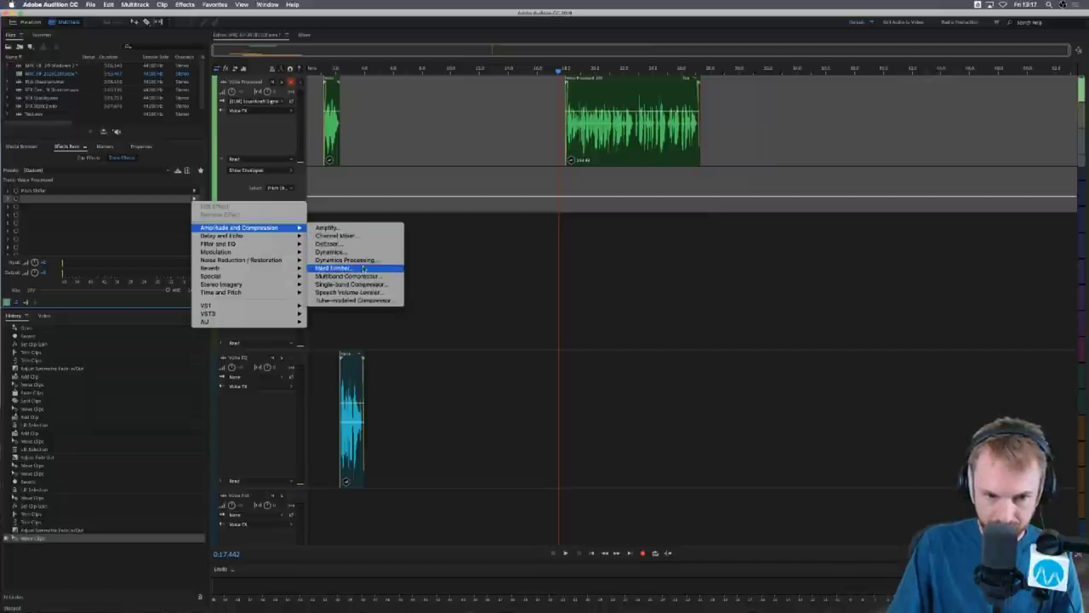
click(584, 233)
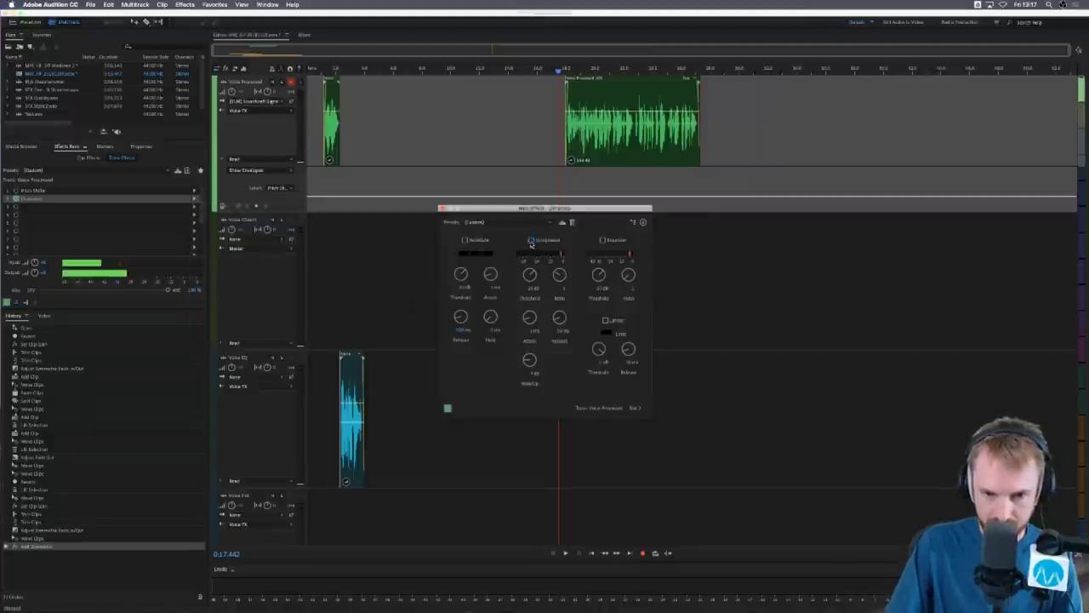
Step: Enable the AutoGate and adjust its threshold while playing the green voice clip
click(464, 240)
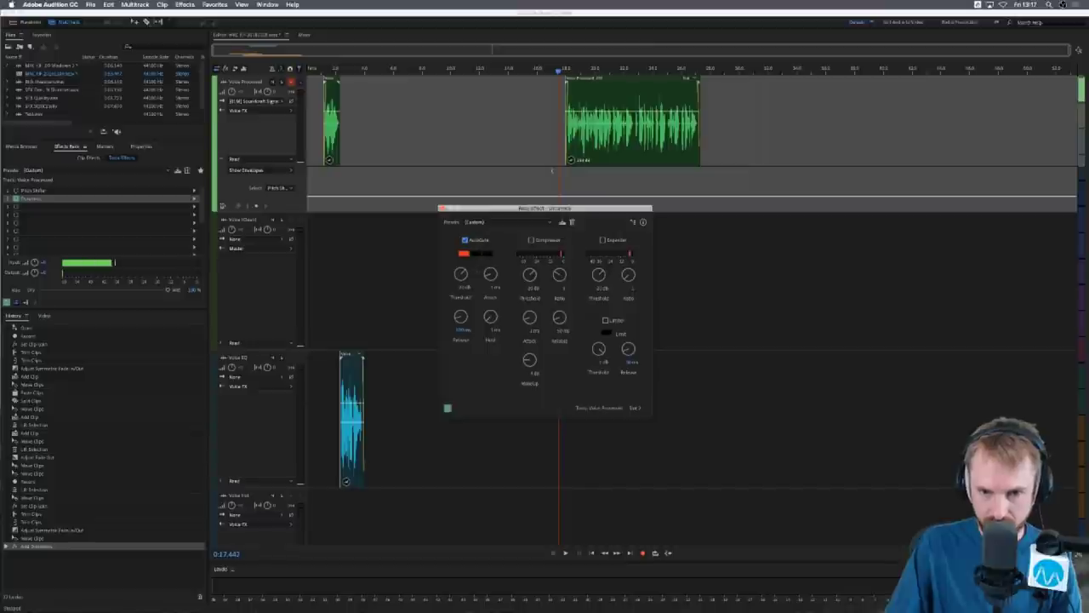
click(566, 156)
key(space)
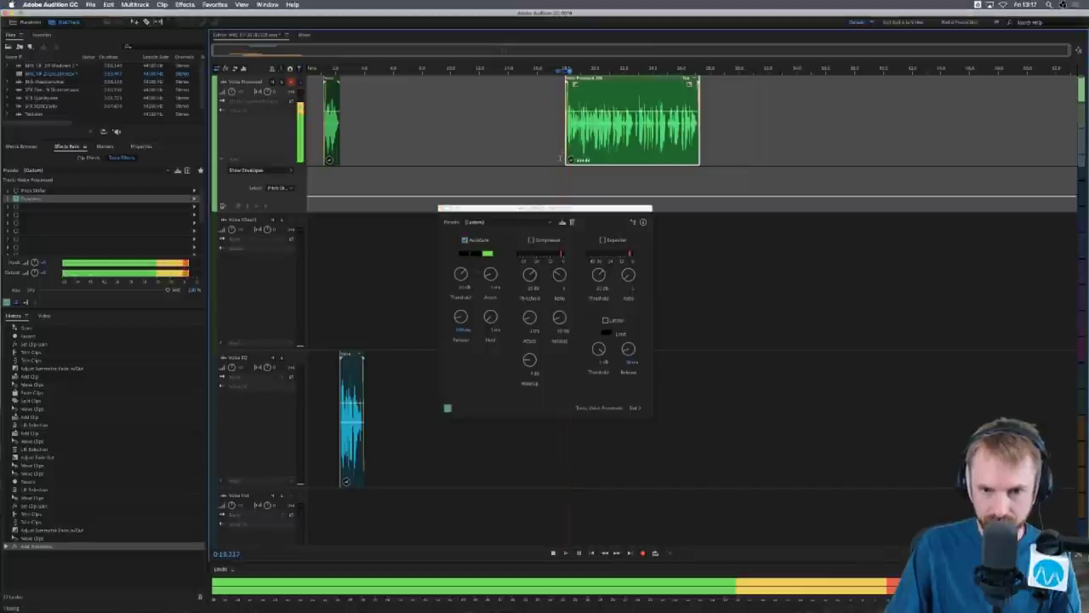
click(462, 275)
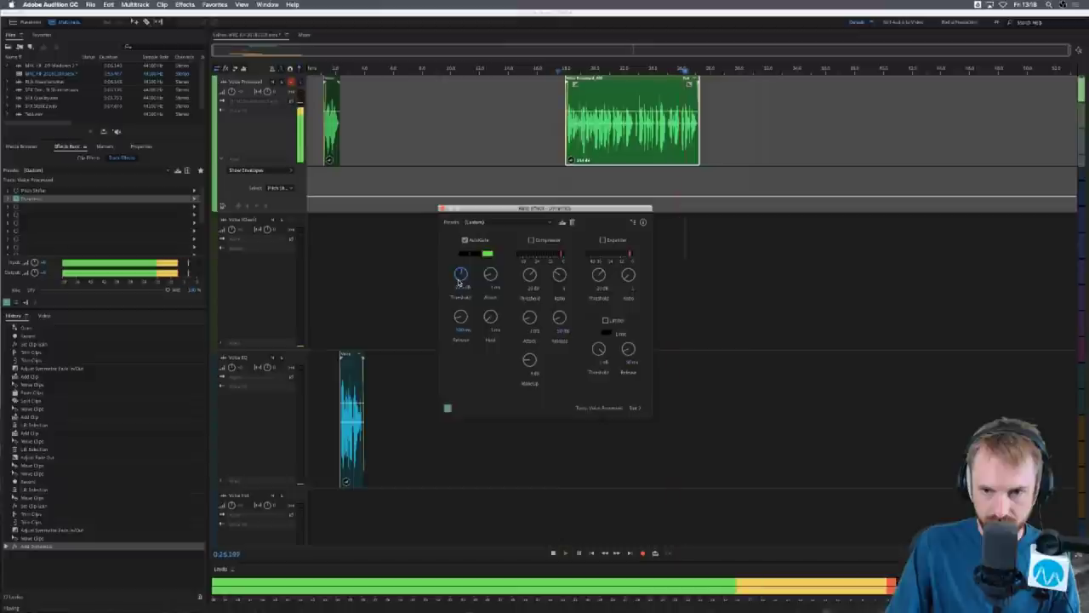
key(space)
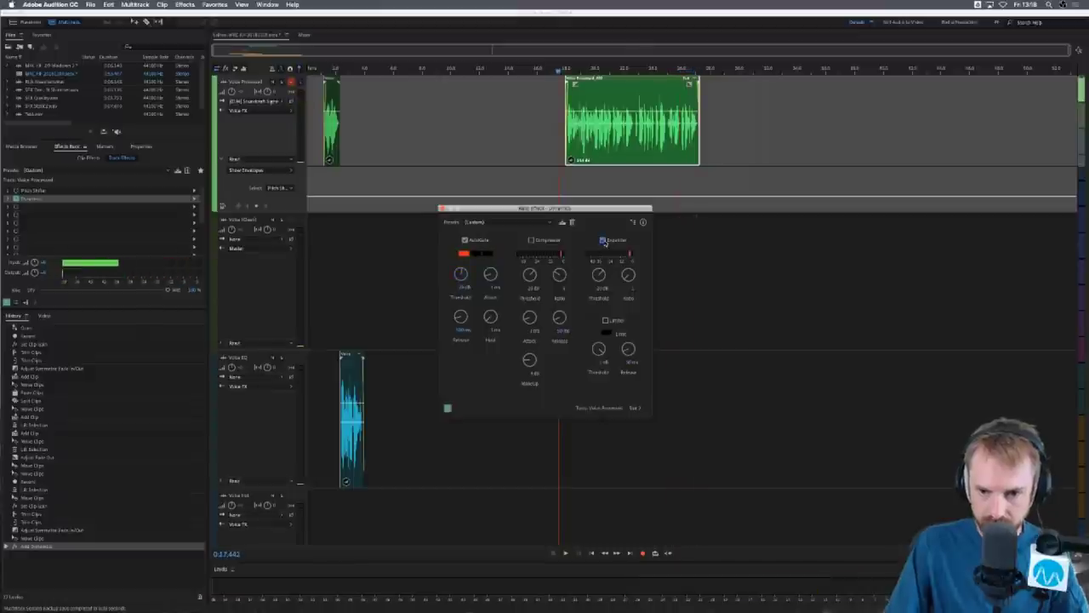
Step: Switch on the Expander, audition it, and select the time range spanning the voice clip
click(603, 240)
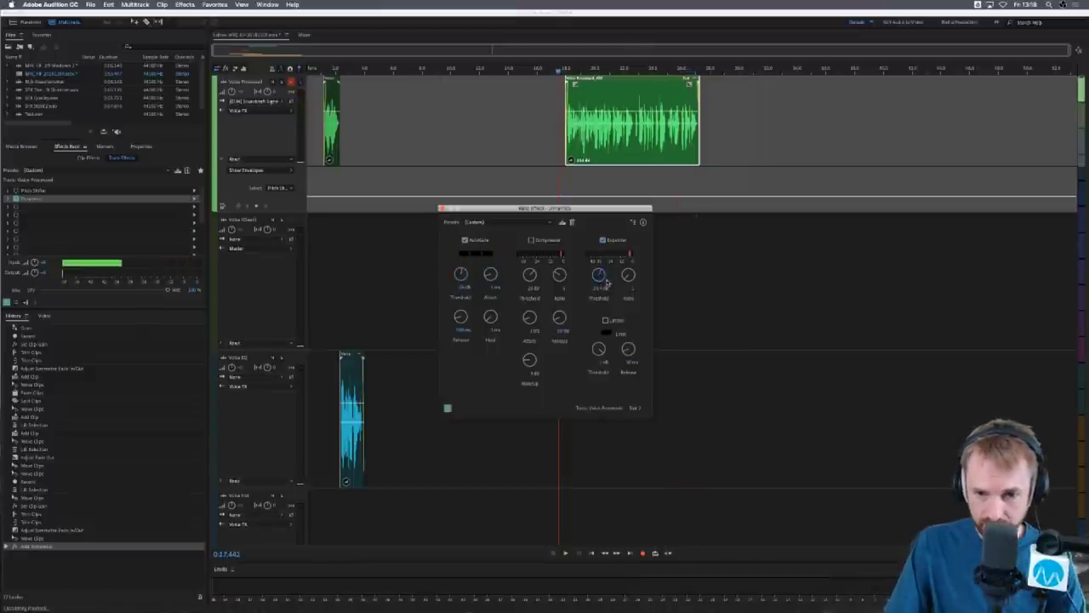
key(space)
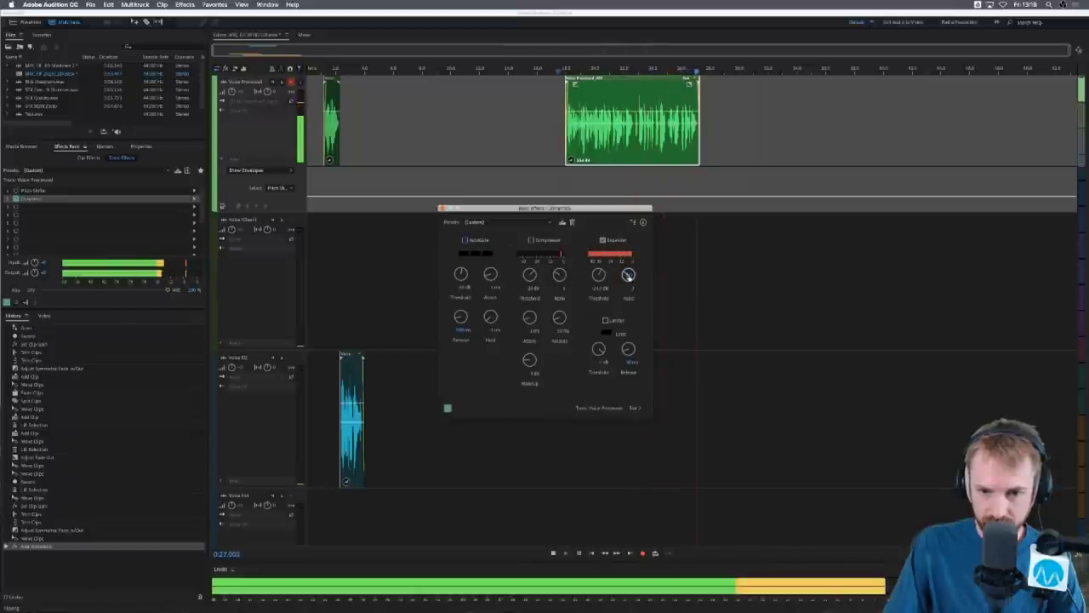
key(space)
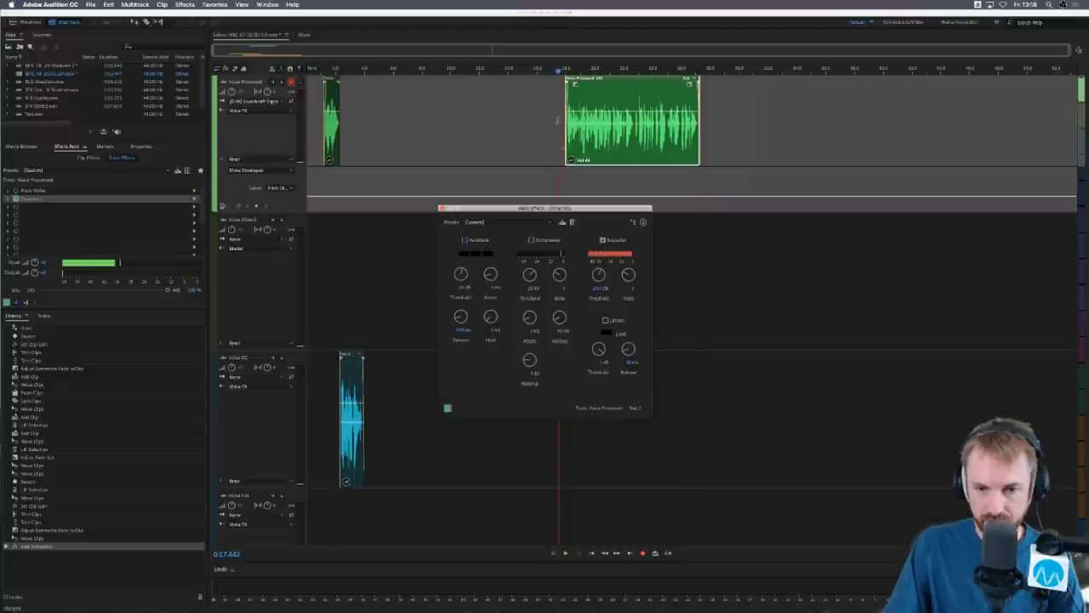
drag(563, 120, 718, 120)
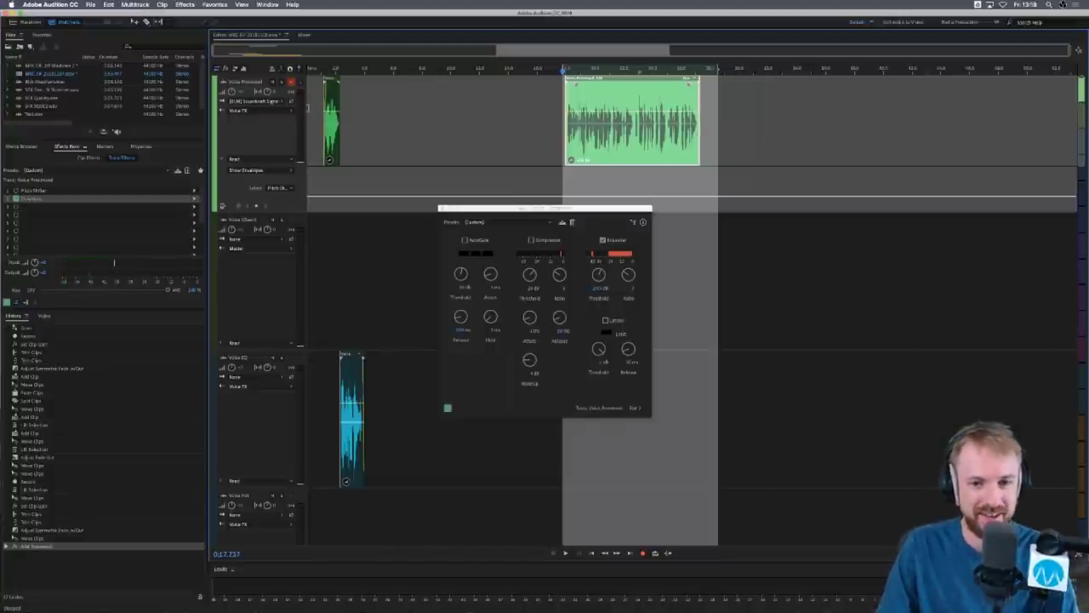
Step: Mix down only the session's time selection to a new file
click(133, 5)
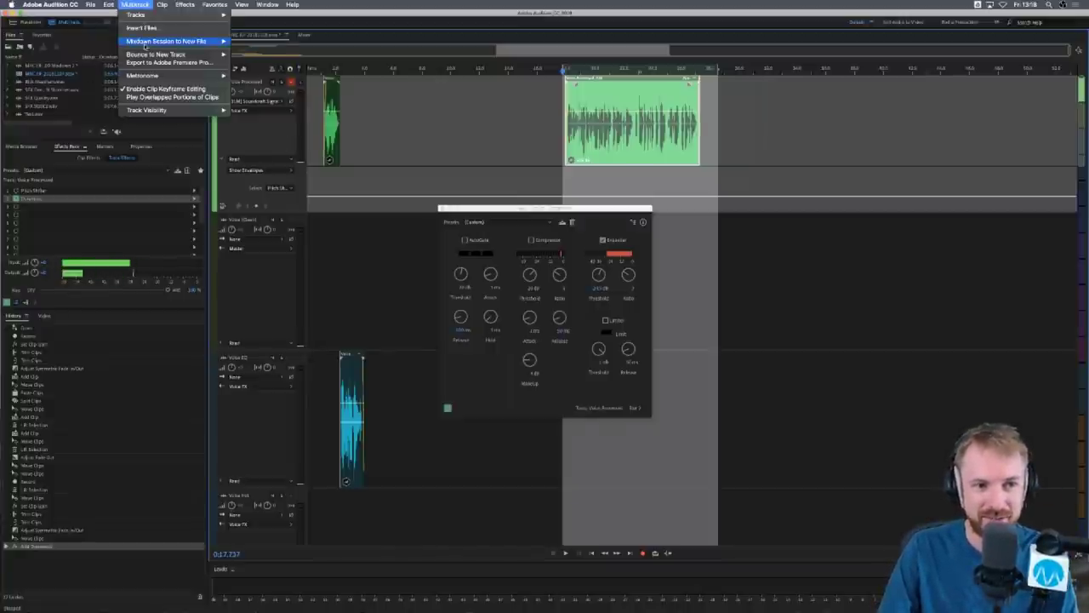
mouse_move(204, 41)
click(259, 41)
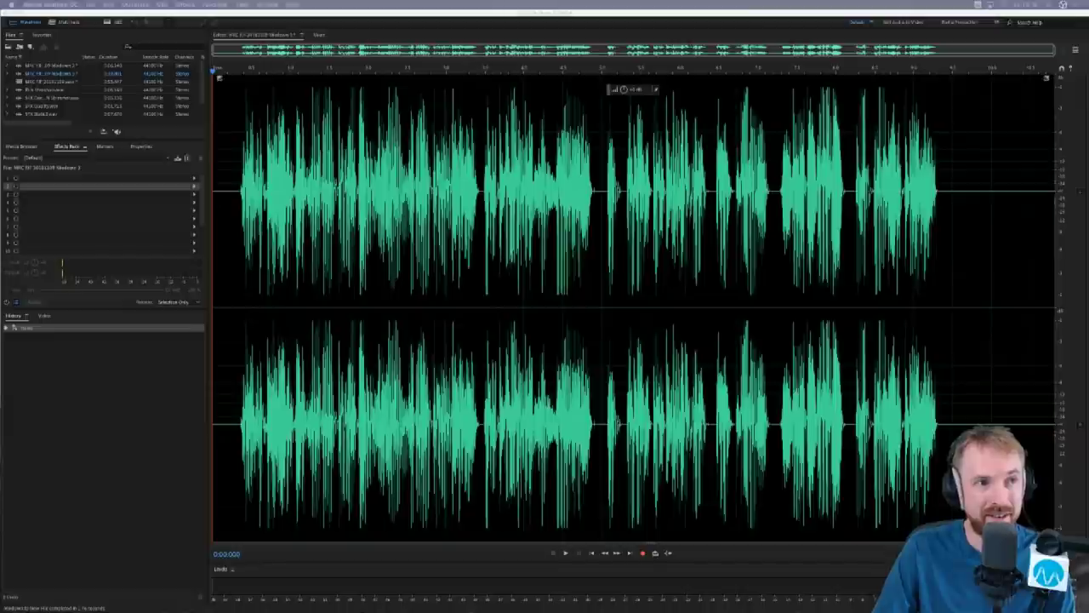
Step: Save the mixdown as a new Wave file and return to the multitrack session
drag(238, 192, 960, 190)
key(super+alt+s)
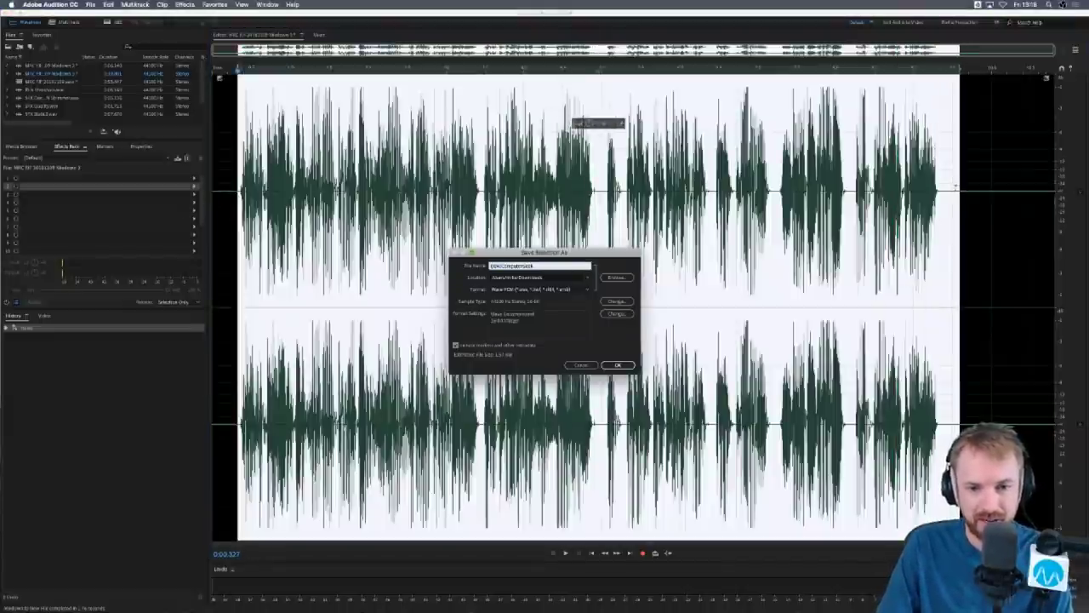
key(Return)
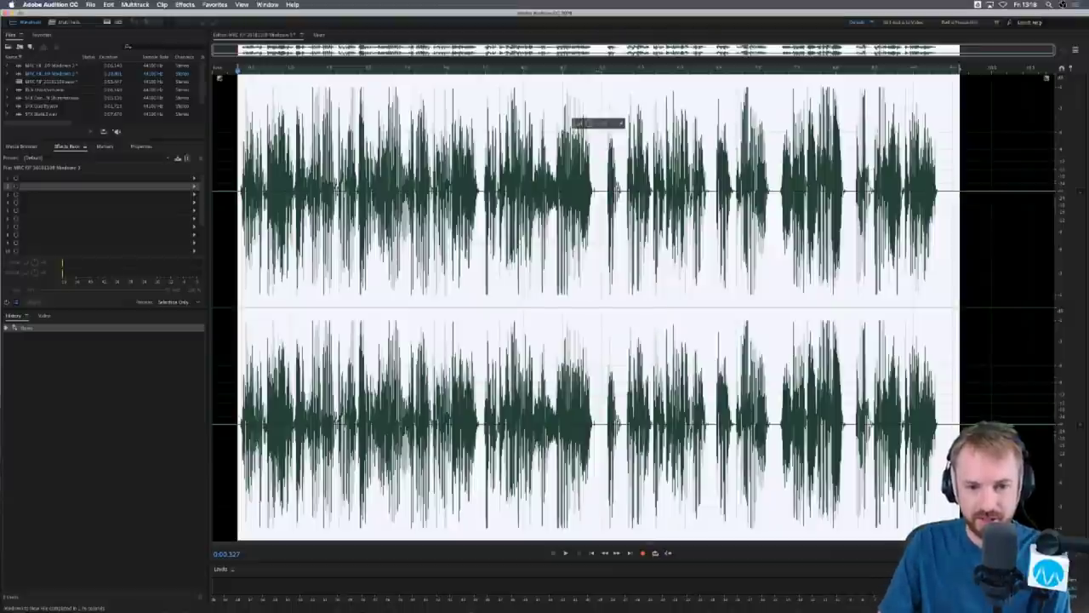
key(super+a)
key(super+shift+s)
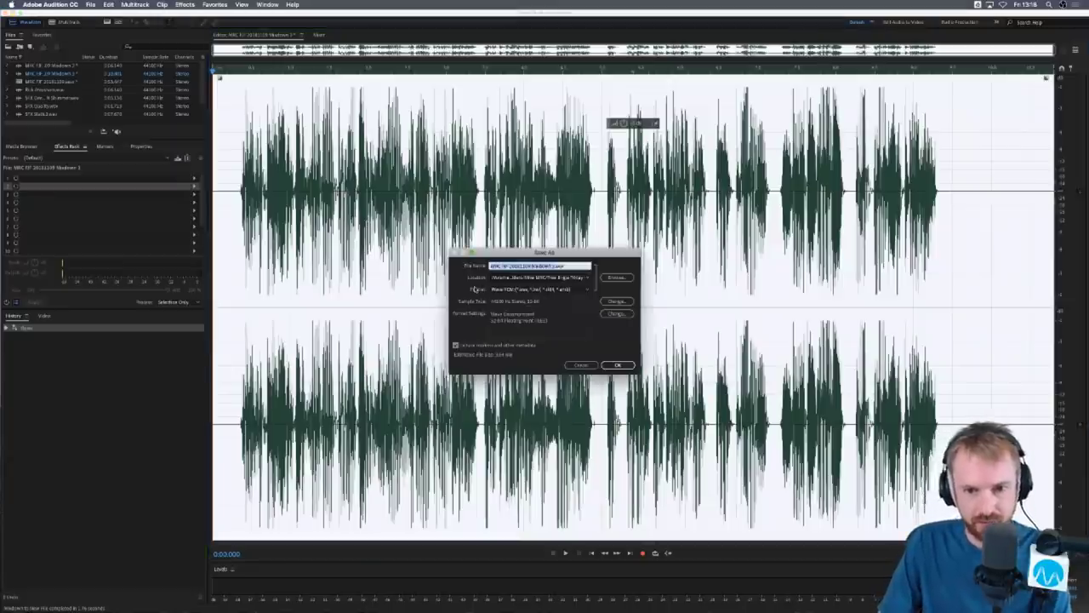
key(Return)
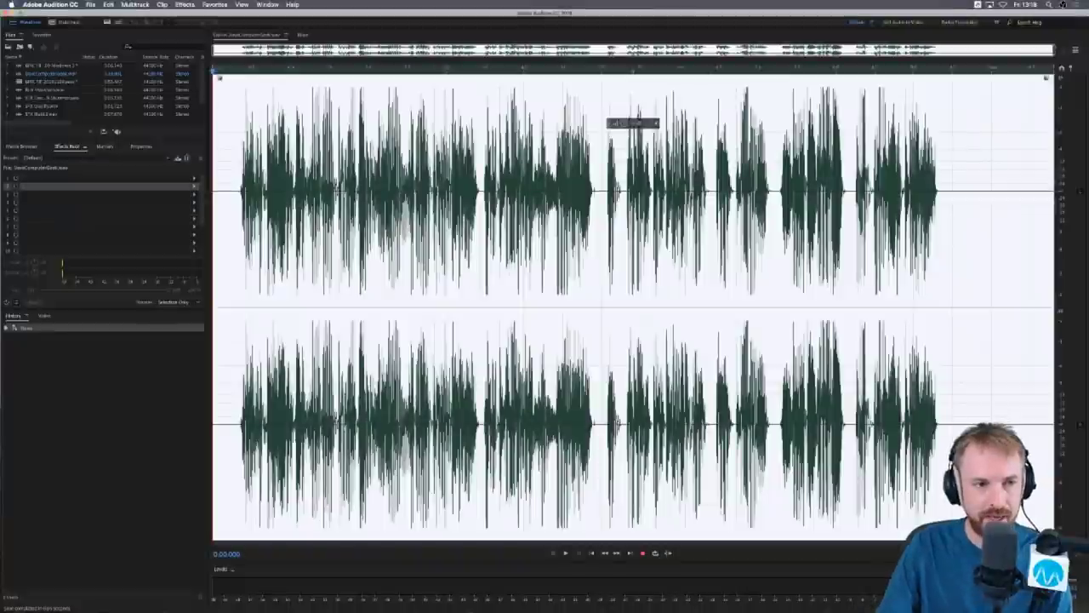
click(61, 22)
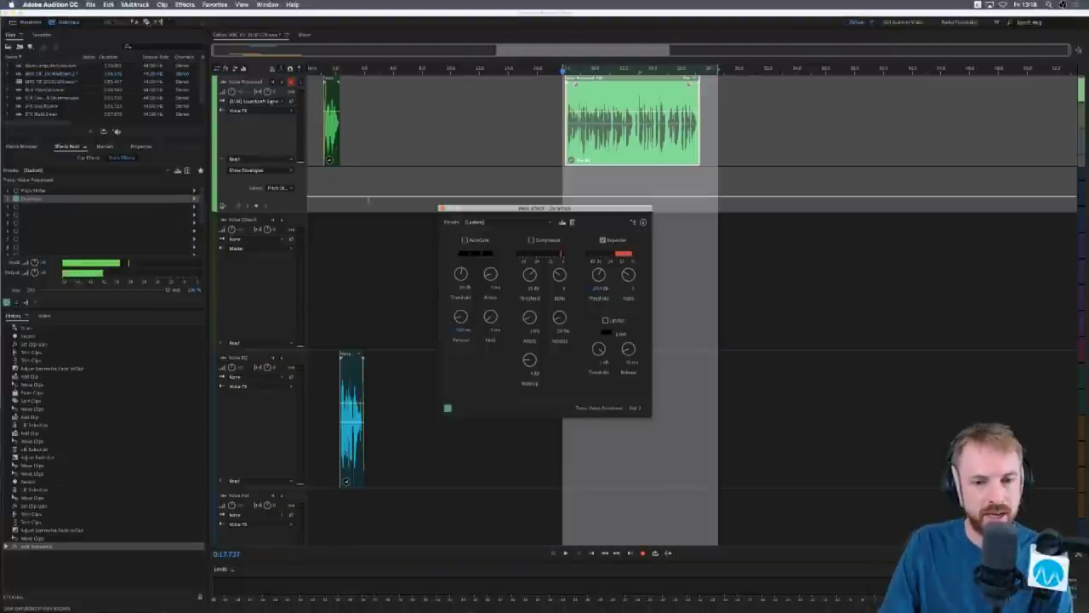
Step: Close the Dynamics effect window and bring up a Finder window of sound files
click(443, 208)
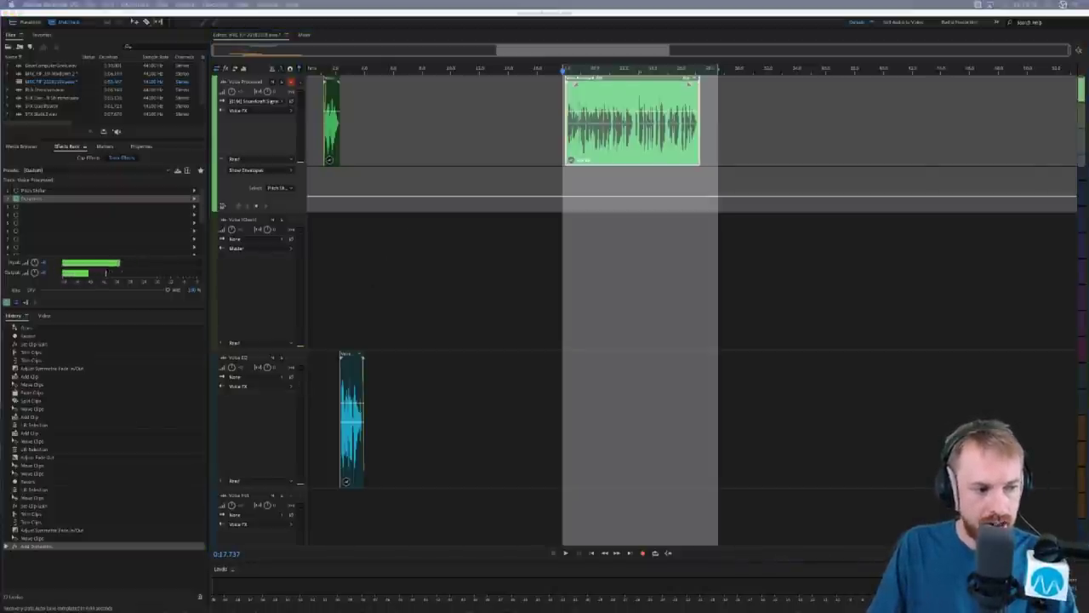
key(super+Tab)
Step: Drag the 140 BPM wav from Music > Dance & Electronic onto Audition's second track, then hide Finder
click(288, 278)
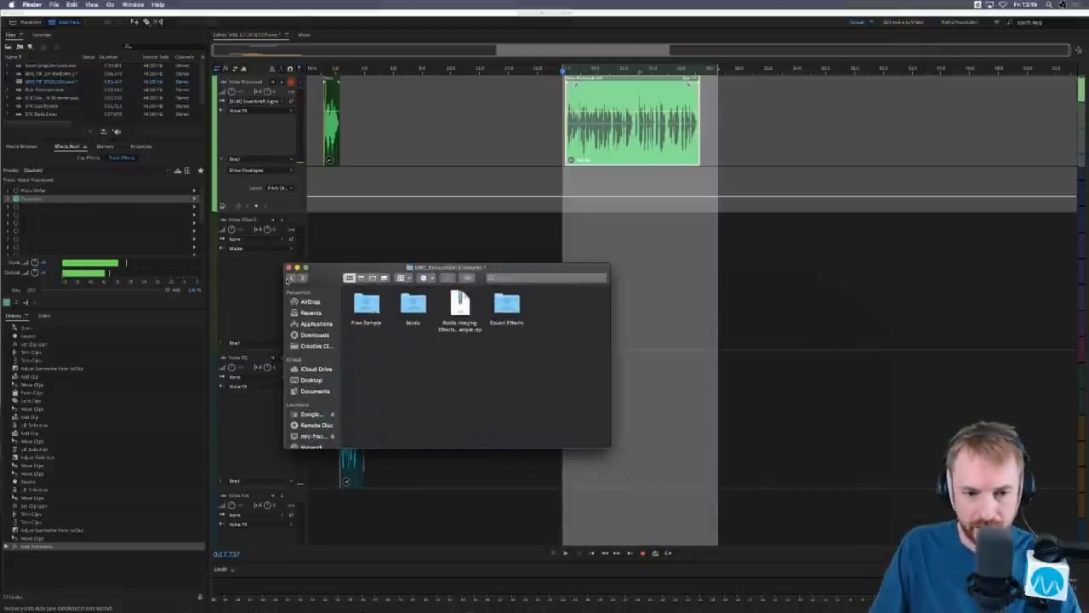
click(406, 308)
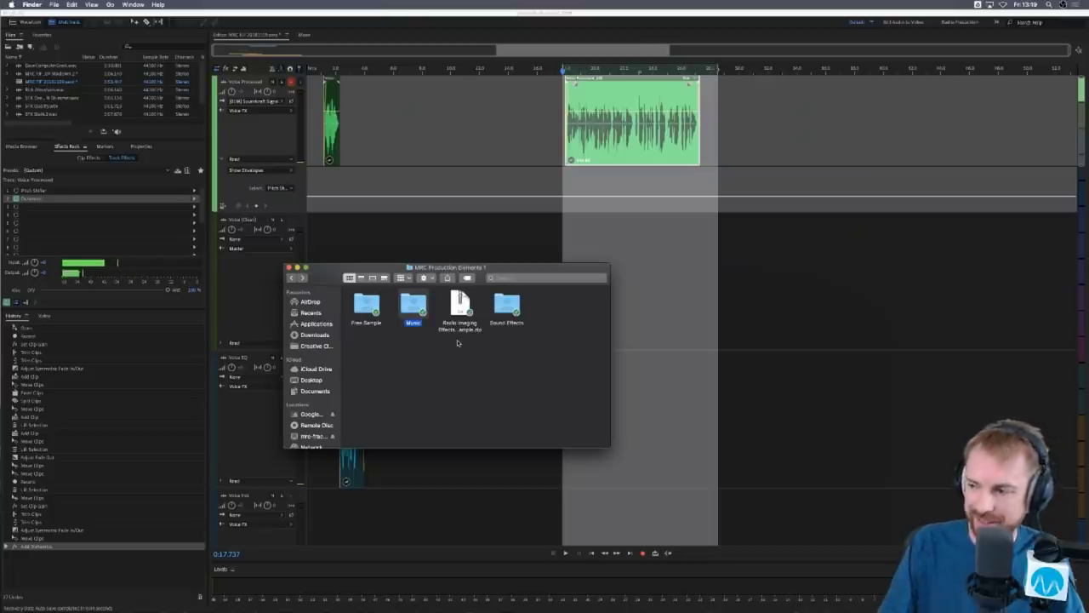
double_click(415, 303)
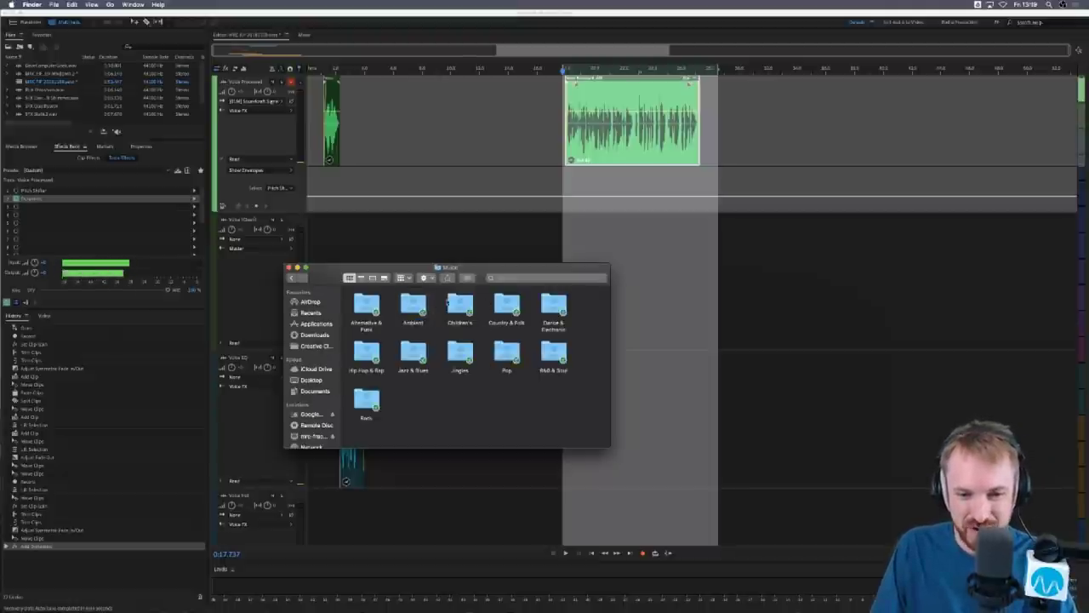
double_click(547, 308)
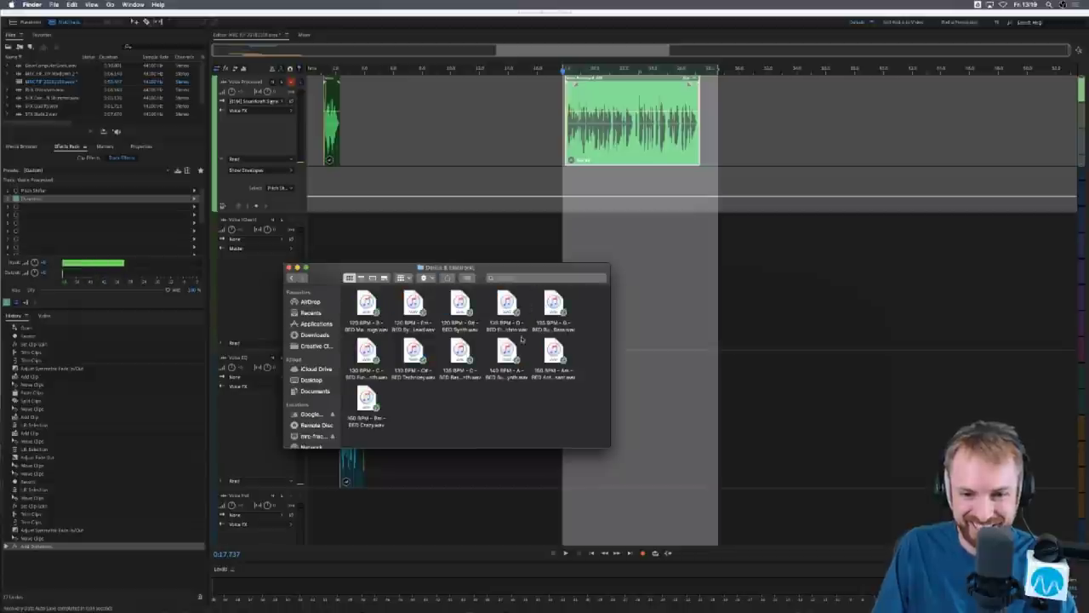
drag(509, 270, 270, 217)
drag(267, 296, 544, 341)
drag(468, 257, 470, 258)
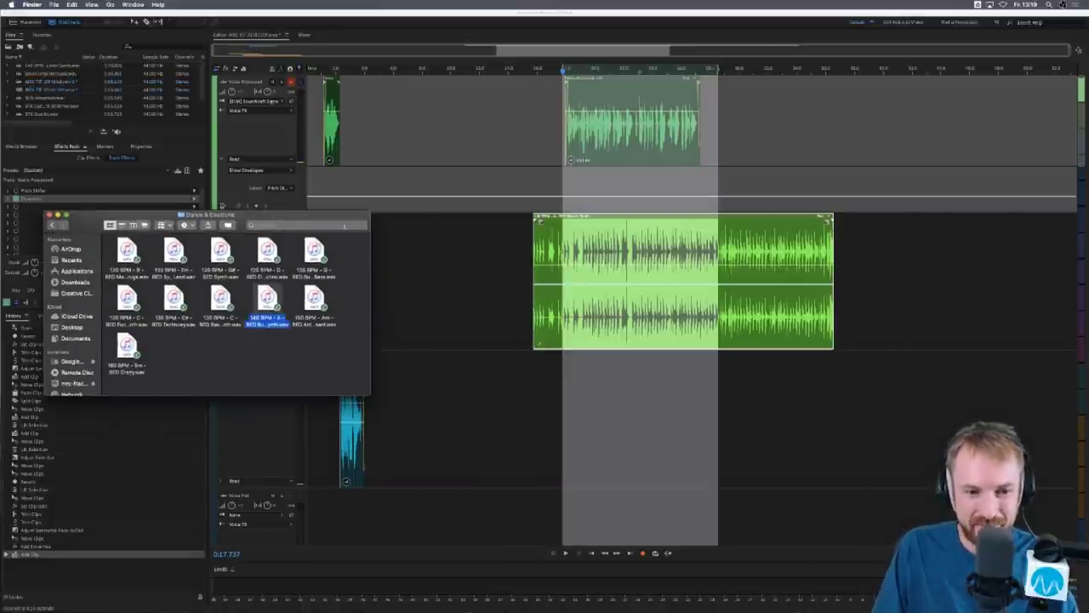
key(super+m)
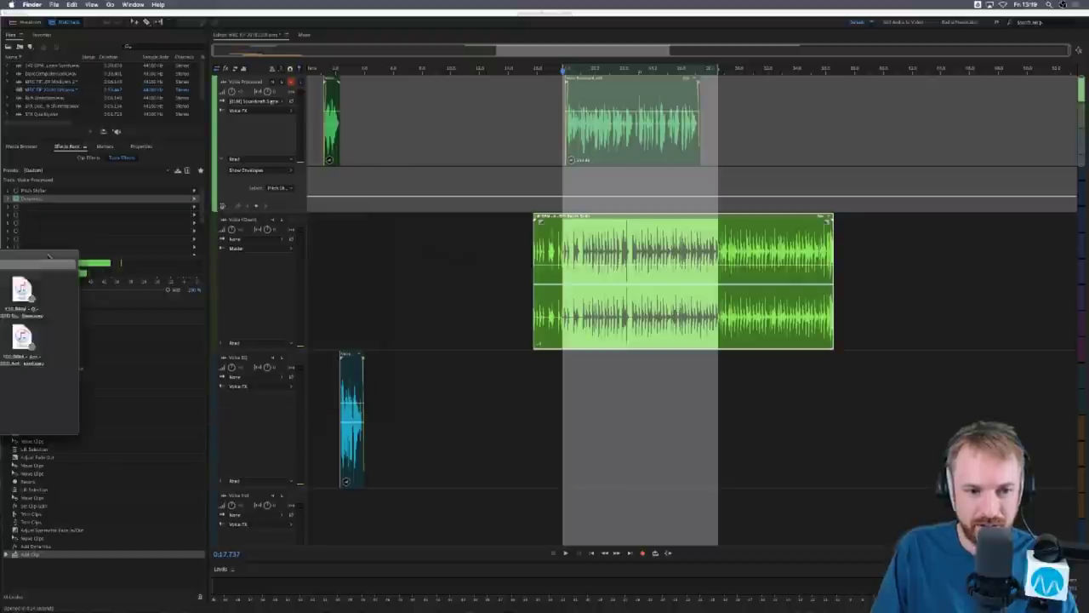
Step: Move the music clip onto the Music 1 track and play the mix to hear it
scroll(286, 284, down, 3)
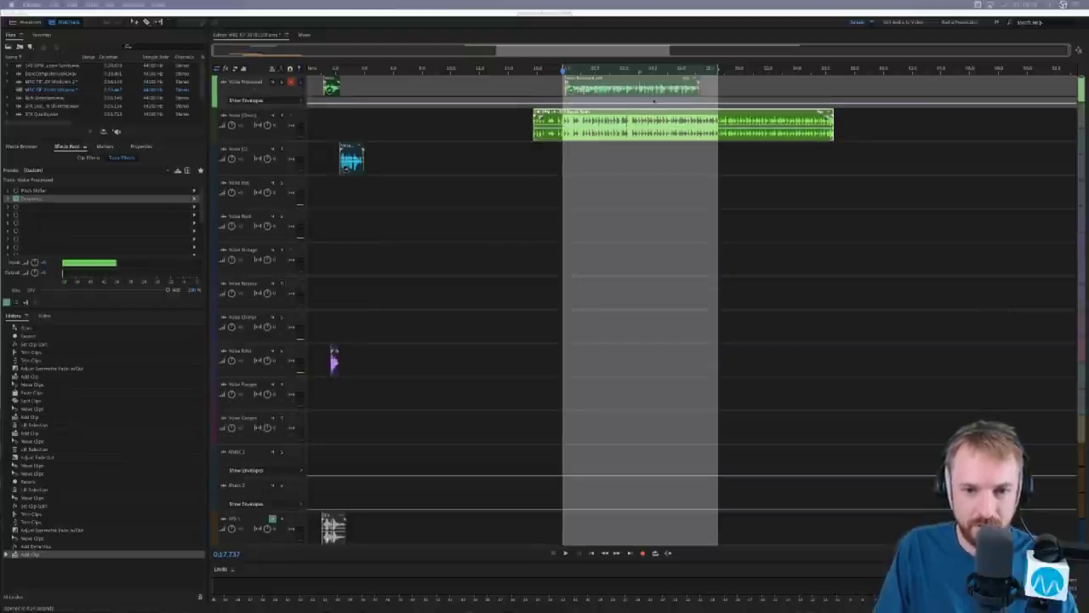
drag(585, 113, 612, 469)
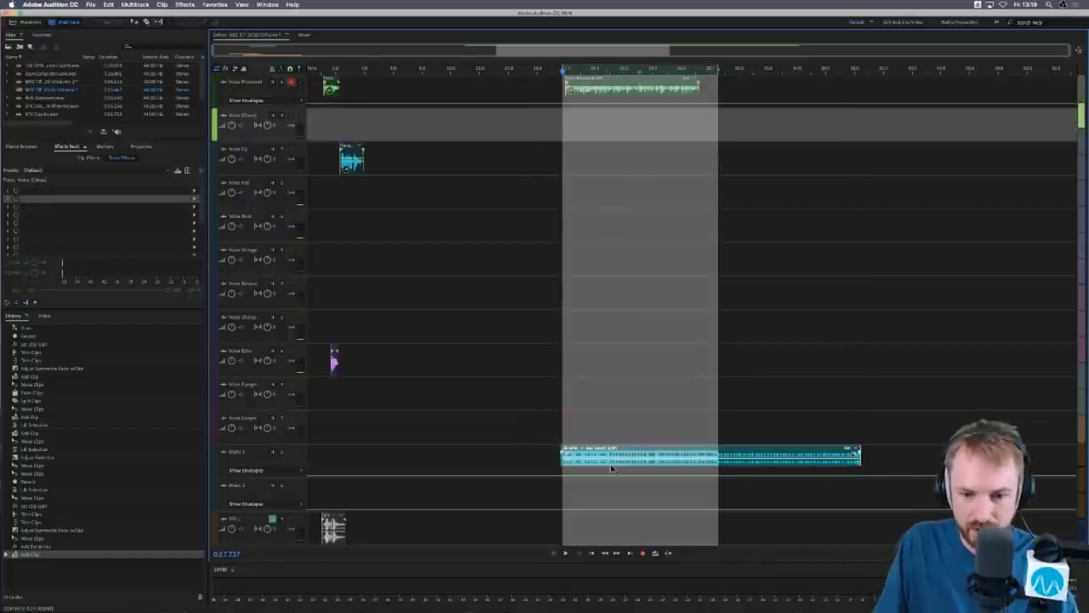
click(567, 429)
key(space)
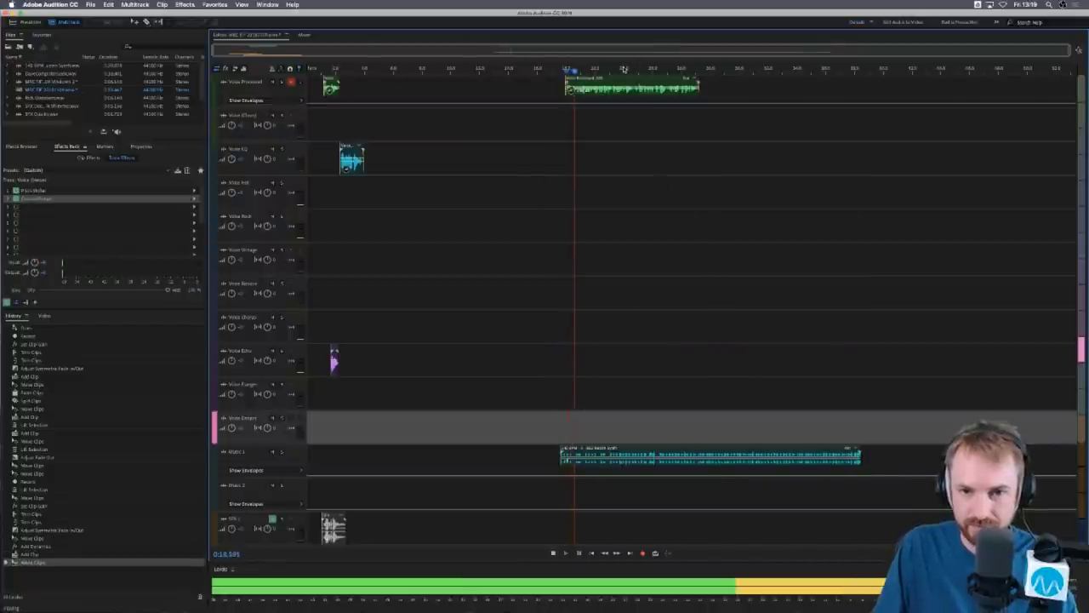
scroll(624, 69, up, 3)
key(space)
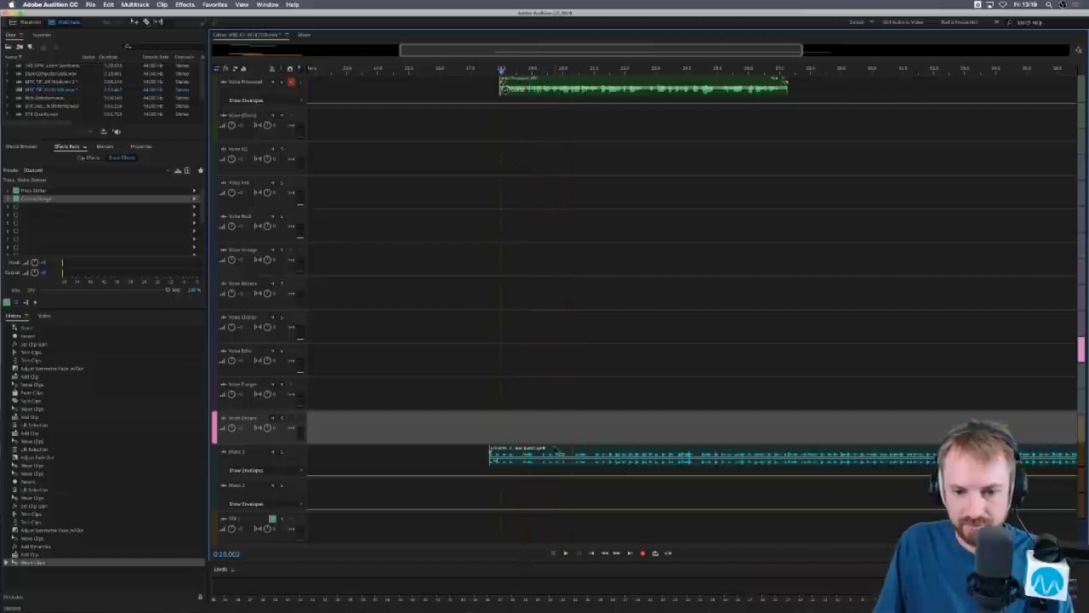
Step: Replace the Music 1 clip with a different music file and shift it later, near 0:17.207
click(240, 451)
key(Delete)
drag(43, 97, 460, 446)
click(463, 421)
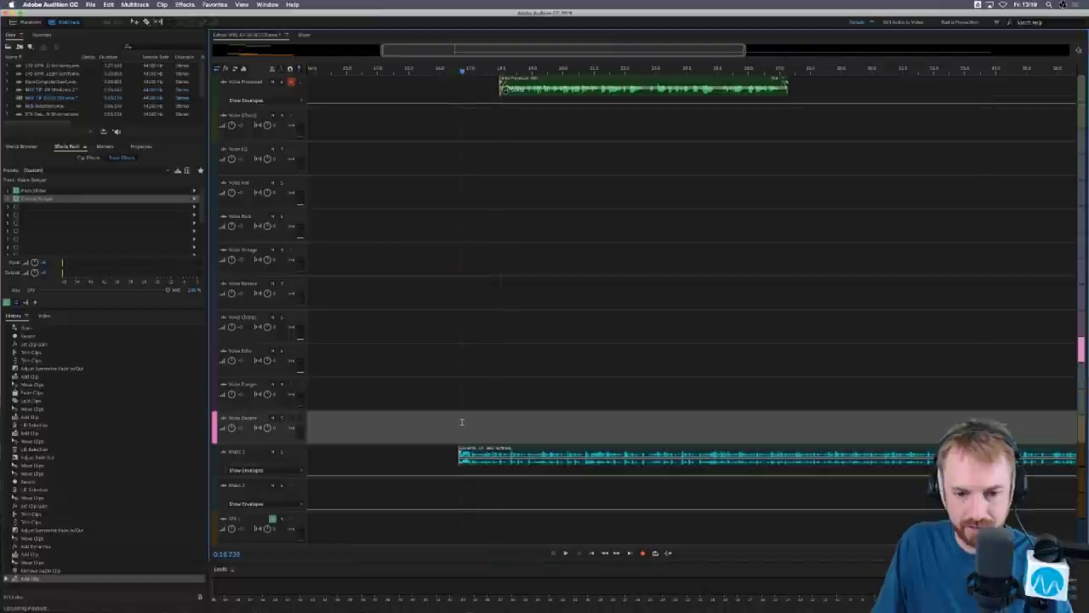
key(space)
key(space)
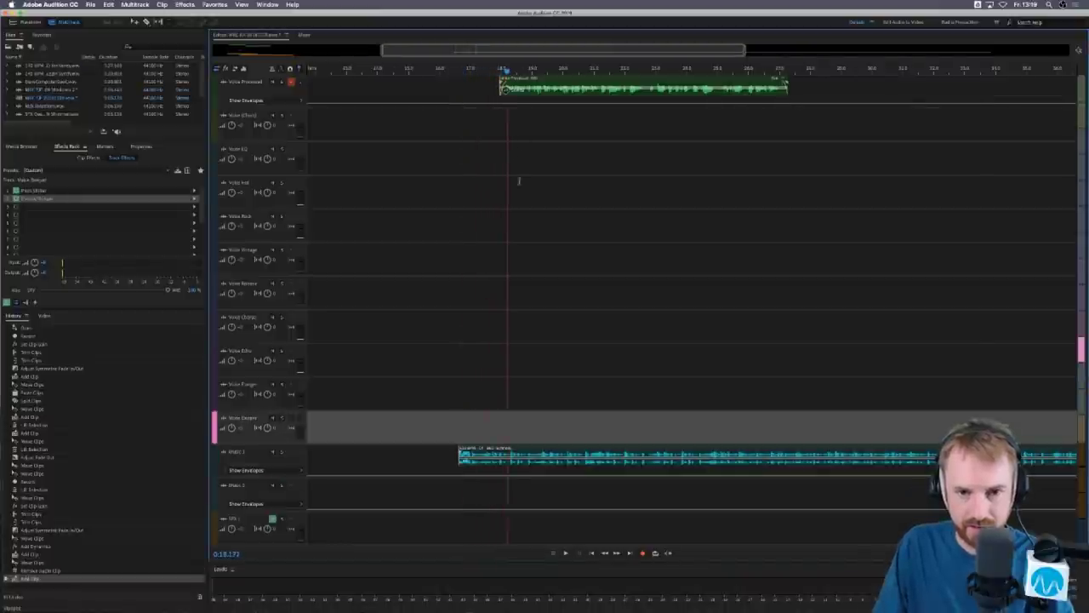
drag(505, 452, 539, 452)
click(477, 428)
key(space)
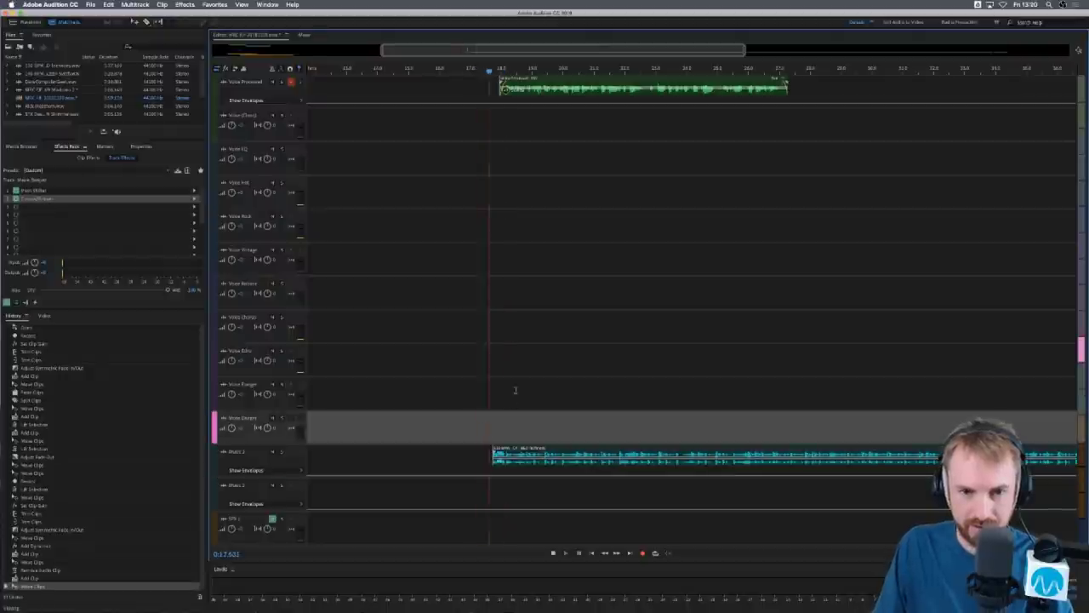
Step: Stop playback and set the playhead at 0:18.012 inside the voice clip
scroll(492, 73, up, 5)
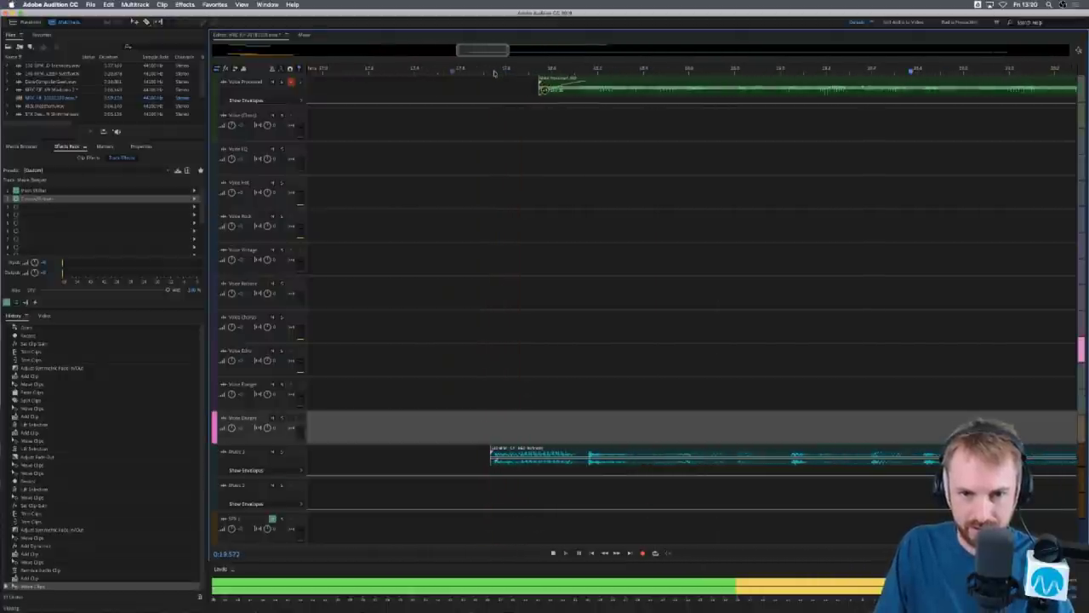
key(space)
click(599, 91)
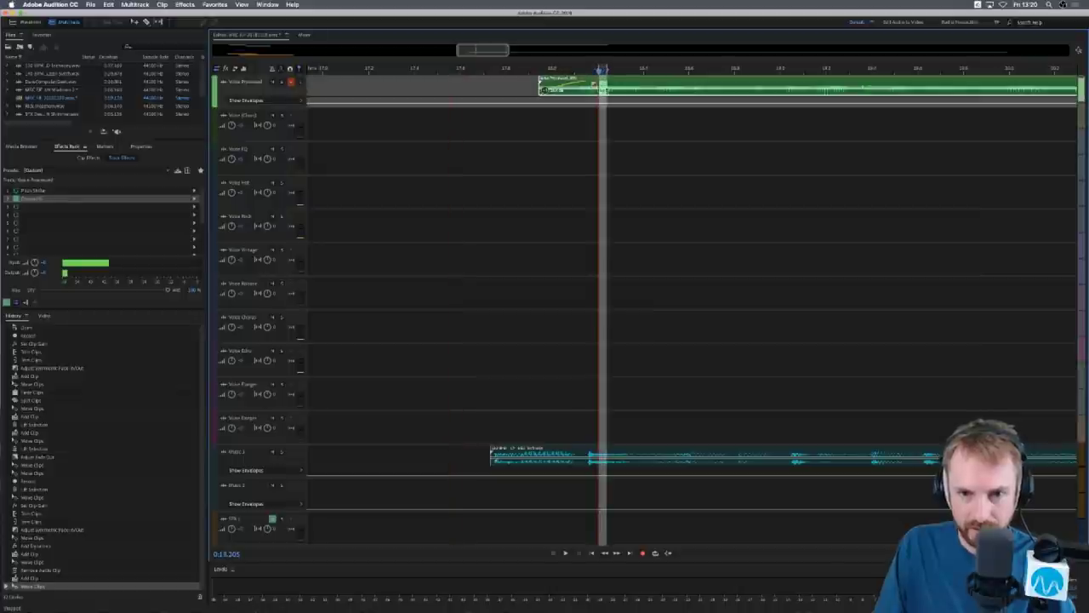
click(549, 165)
click(506, 166)
click(554, 166)
Step: Paste five back-to-back copies of the voice snippet onto the Voice (Clean) track
scroll(550, 66, up, 3)
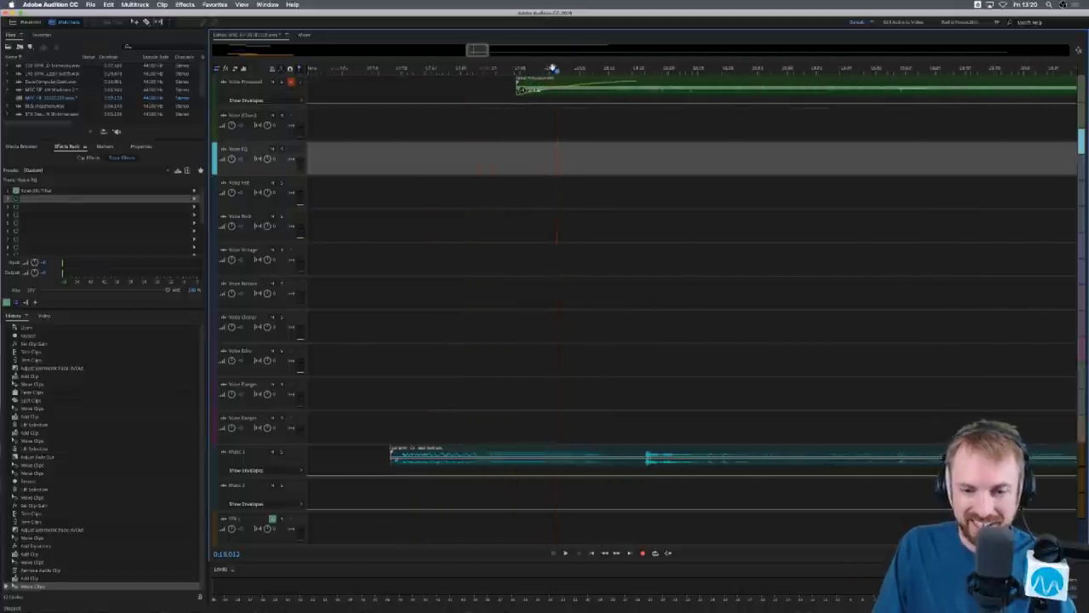
click(568, 131)
key(super+v)
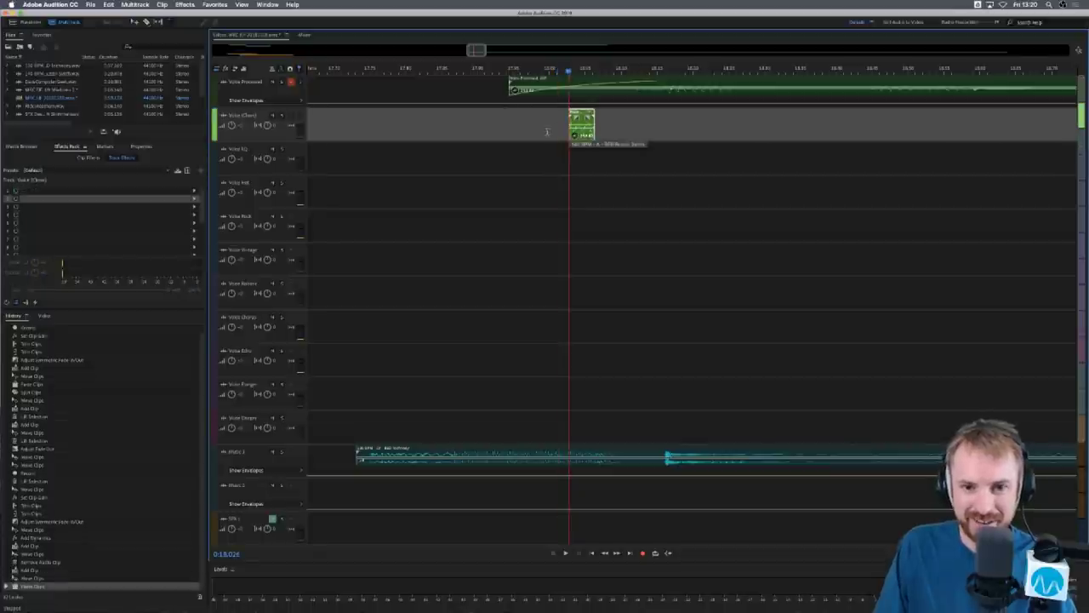
click(545, 131)
click(540, 131)
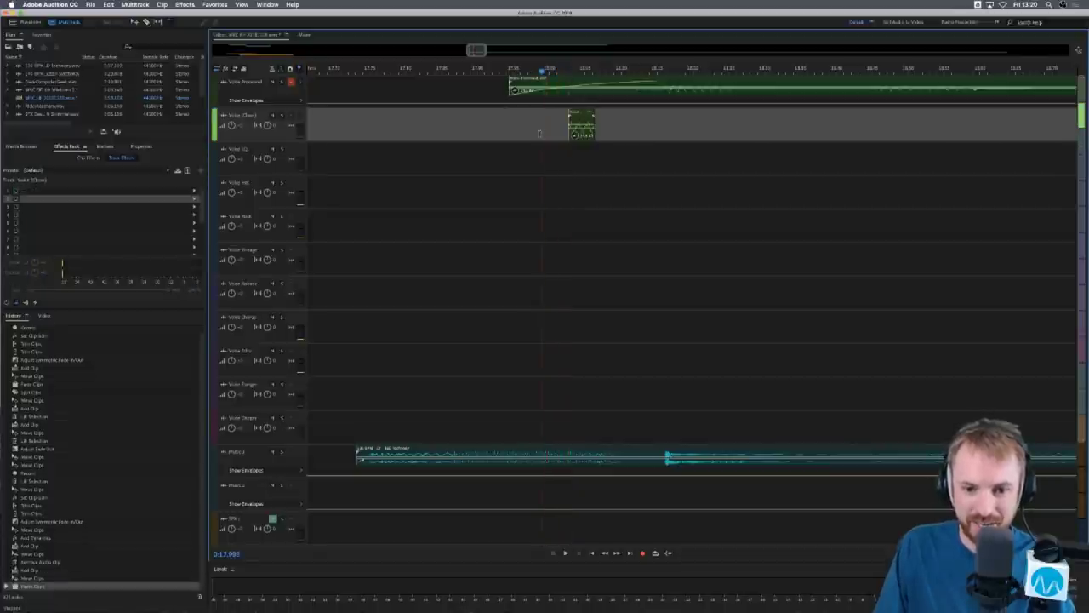
key(super+v)
click(518, 131)
click(511, 131)
key(super+v)
click(479, 130)
key(super+v)
click(455, 129)
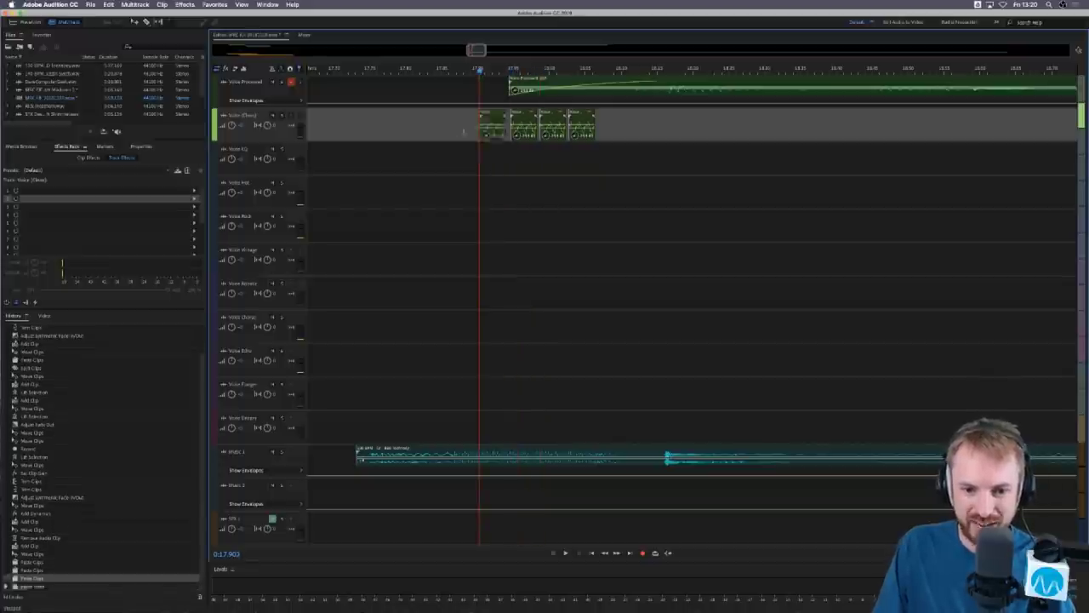
key(super+v)
Step: Play the stutter, then move all five snippet copies down onto the Voice EQ track
click(356, 129)
key(space)
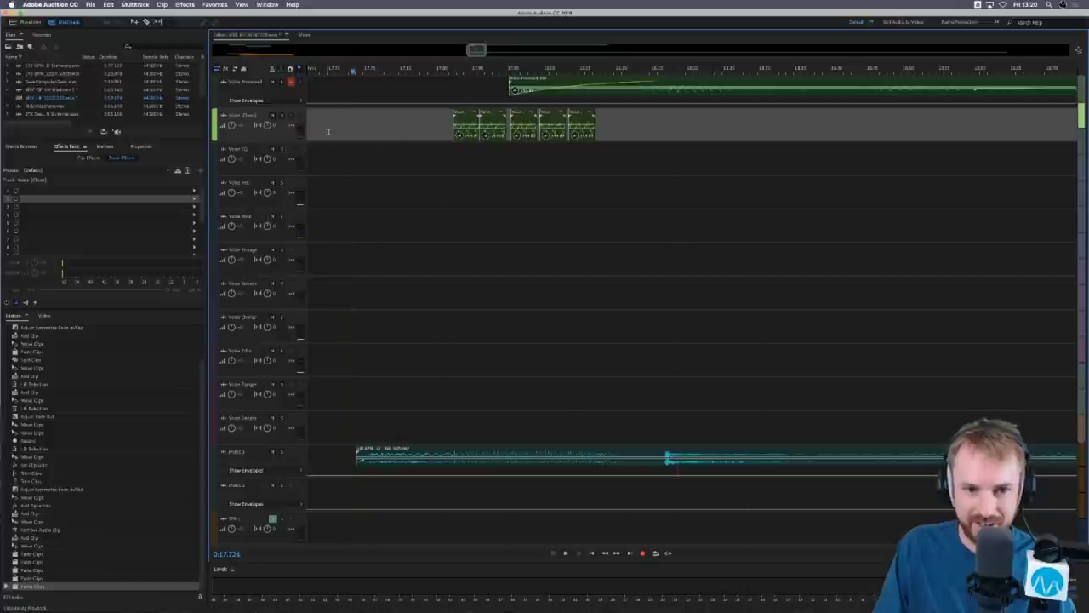
key(space)
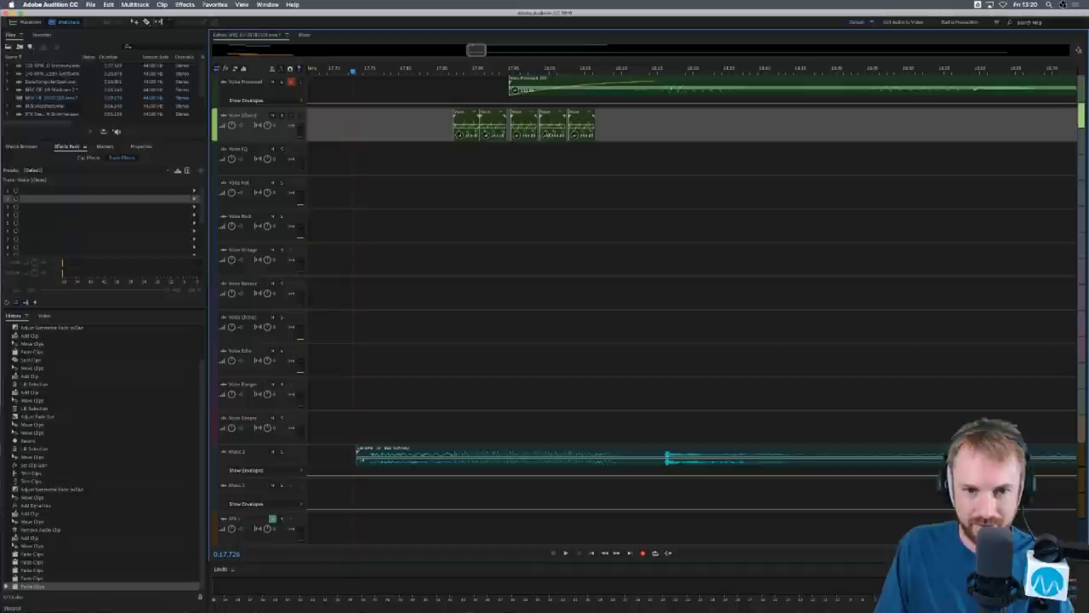
drag(469, 128, 698, 128)
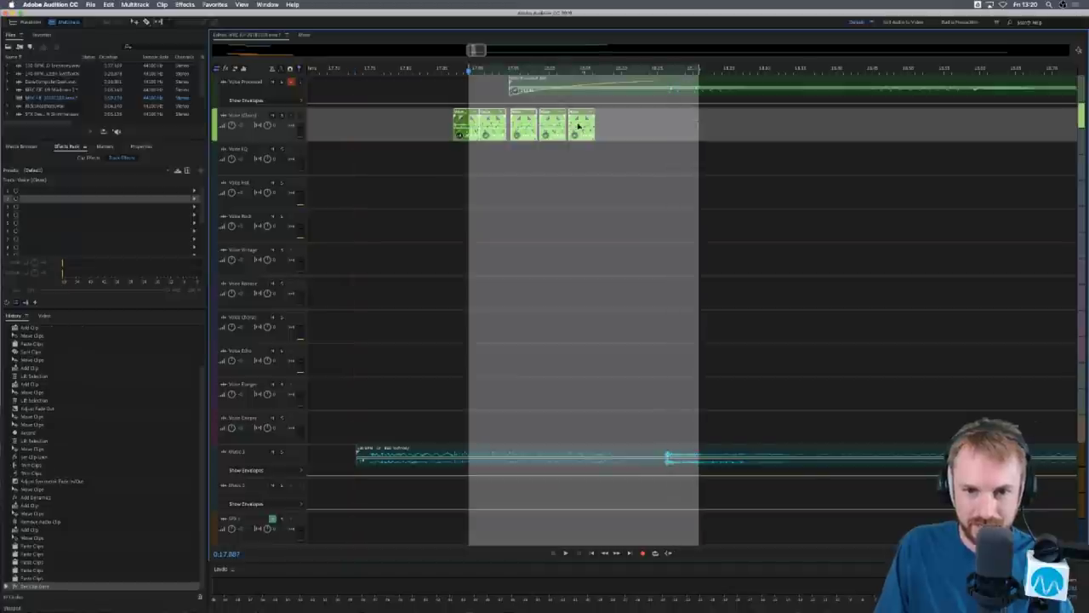
drag(583, 114, 584, 148)
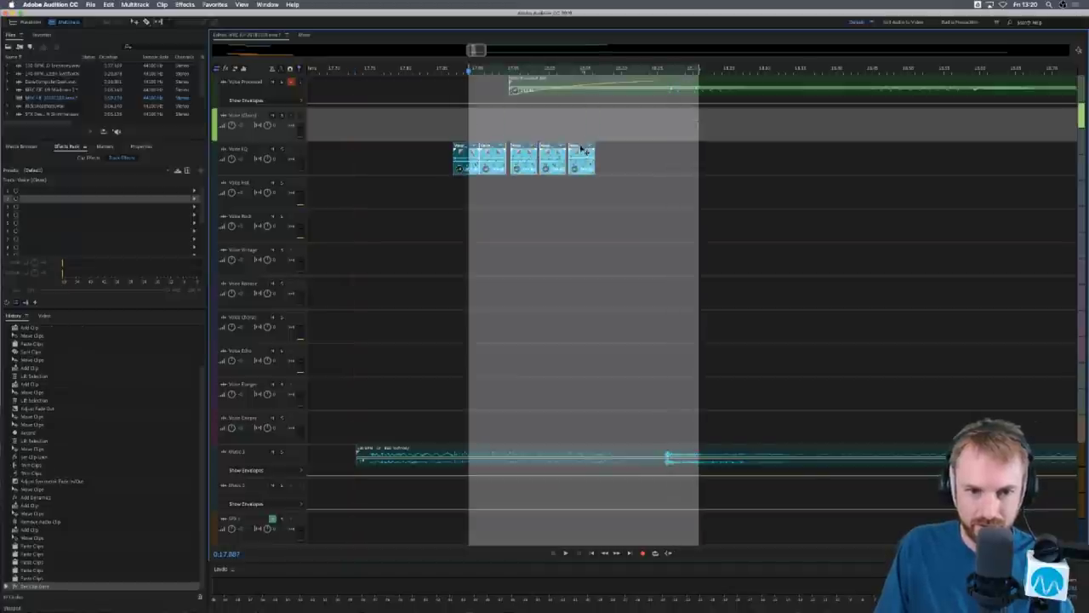
key(space)
key(space)
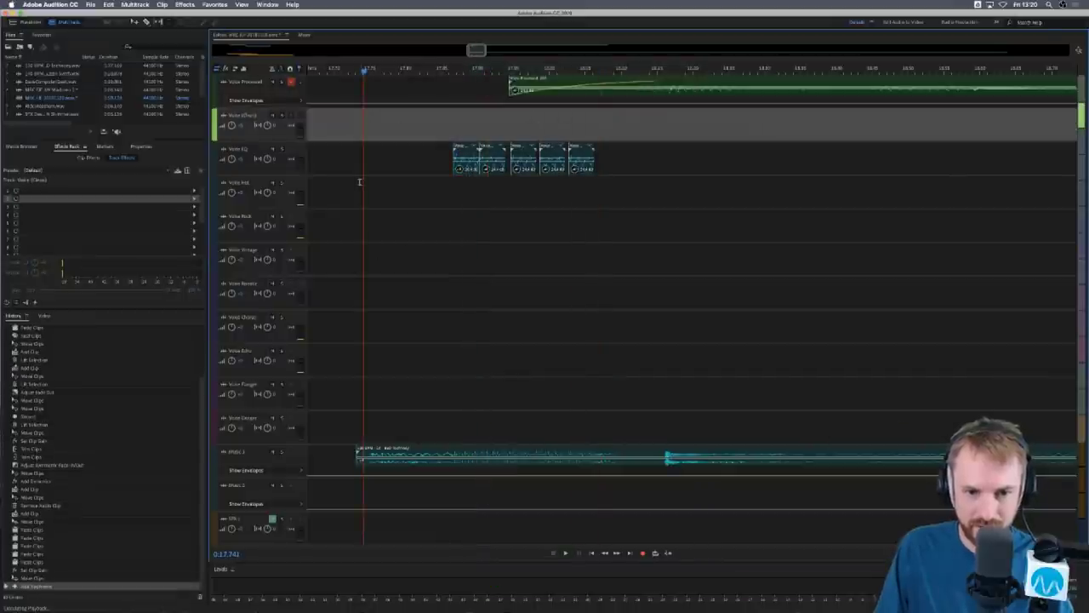
key(space)
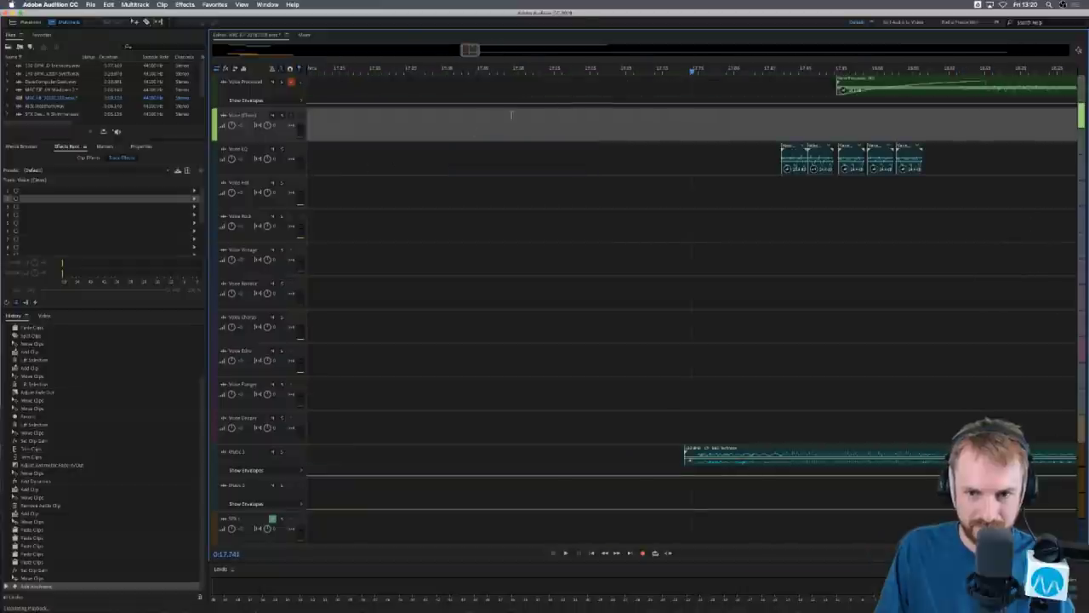
key(space)
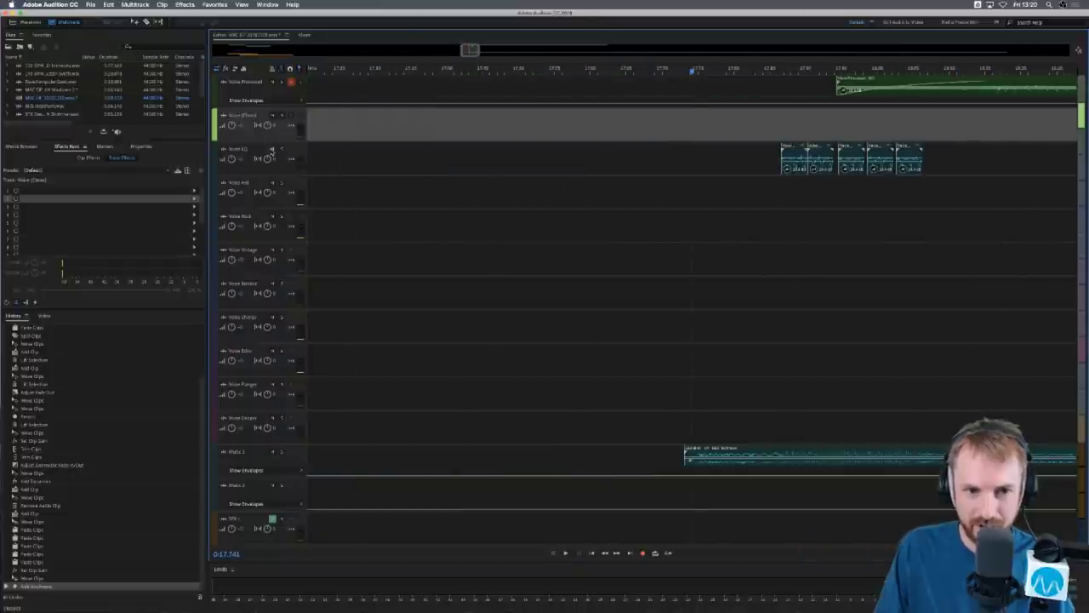
Step: Preview the stutter through Voice EQ, then play from about 25 seconds on Voice Hall
click(271, 150)
key(space)
key(space)
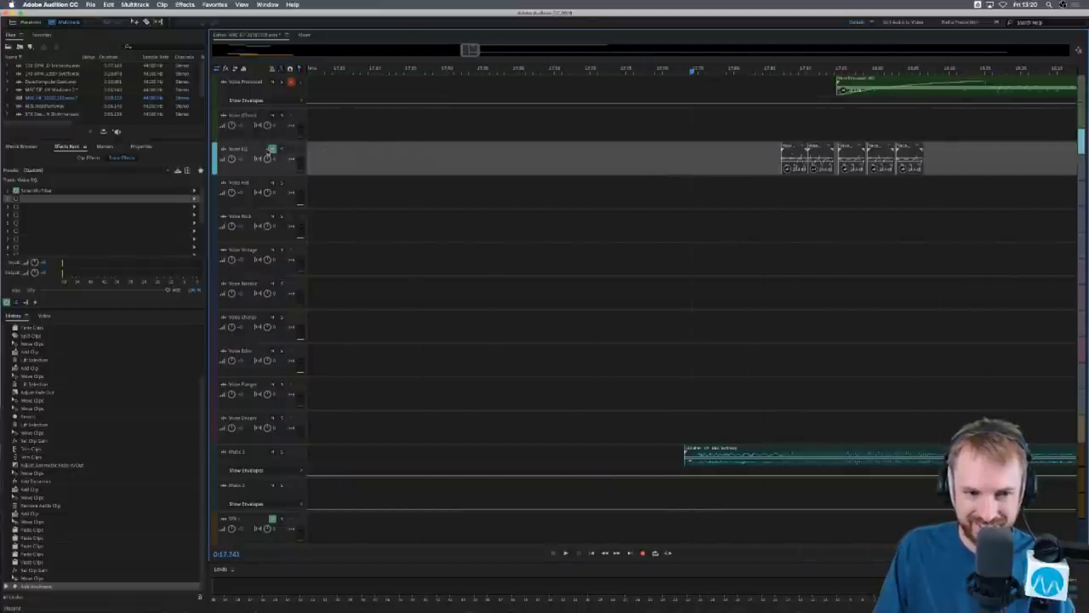
key(space)
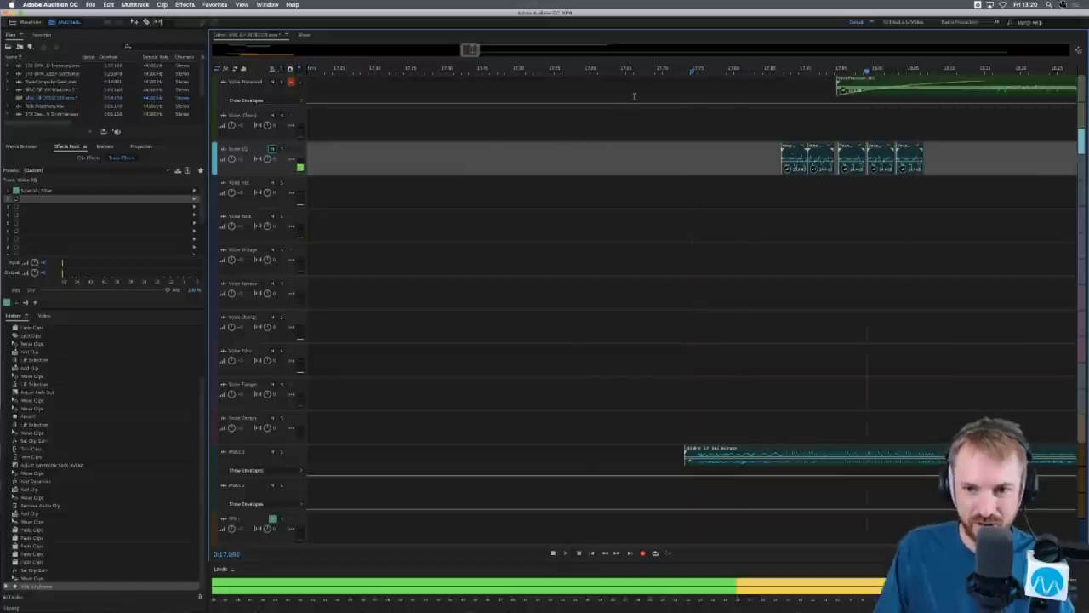
scroll(676, 74, down, 3)
key(space)
scroll(676, 75, down, 3)
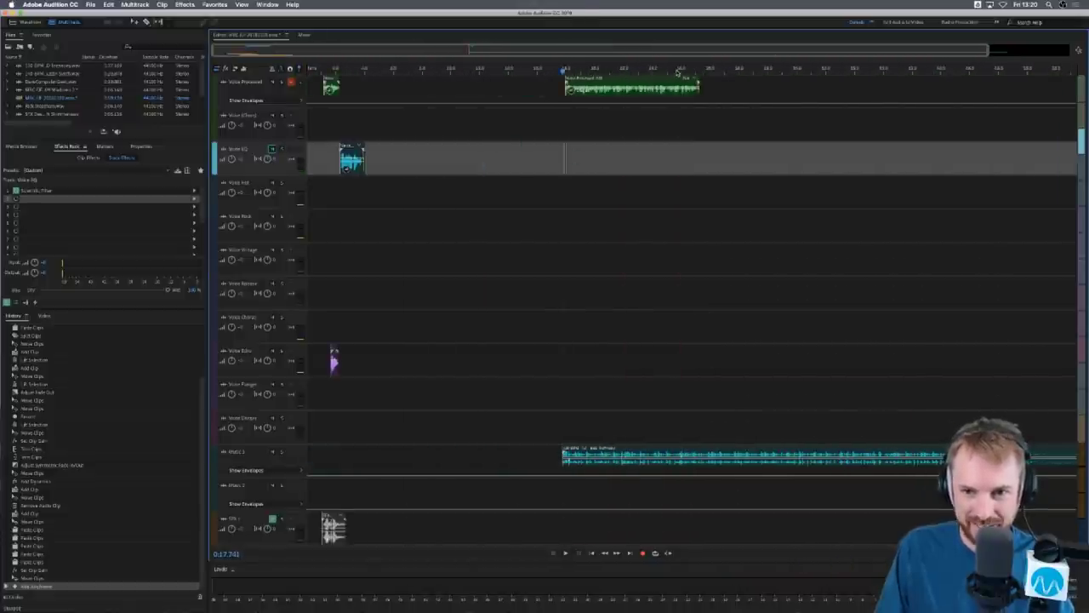
scroll(608, 70, up, 2)
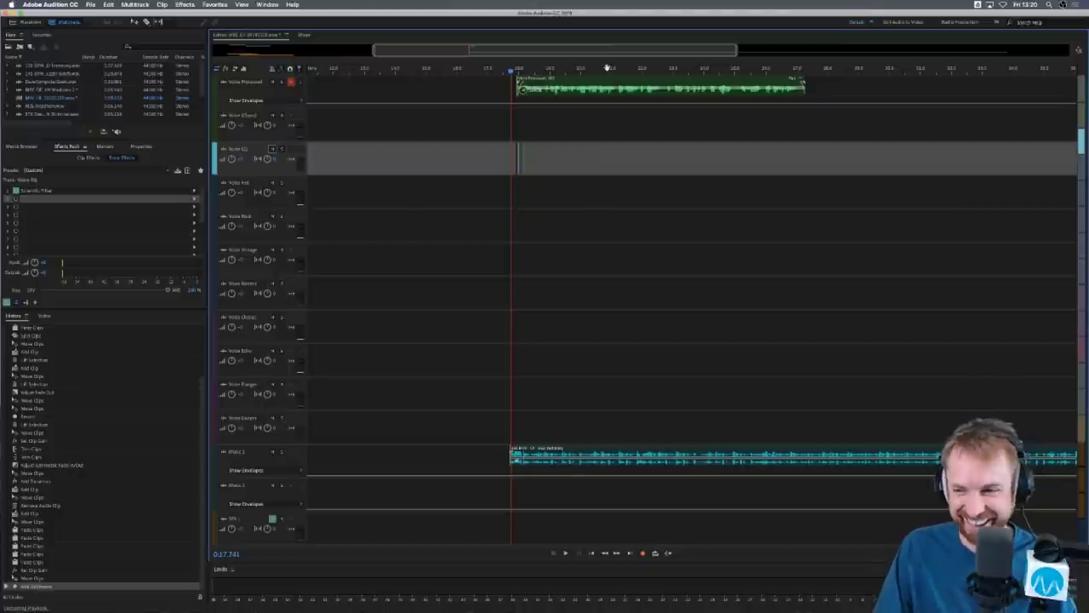
key(space)
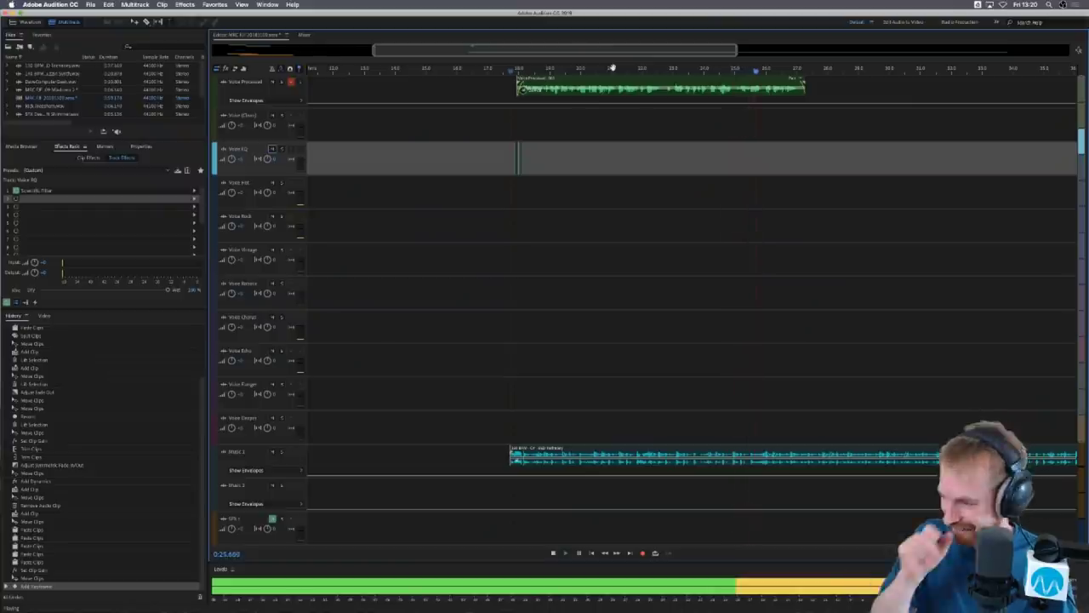
key(space)
click(793, 170)
click(740, 179)
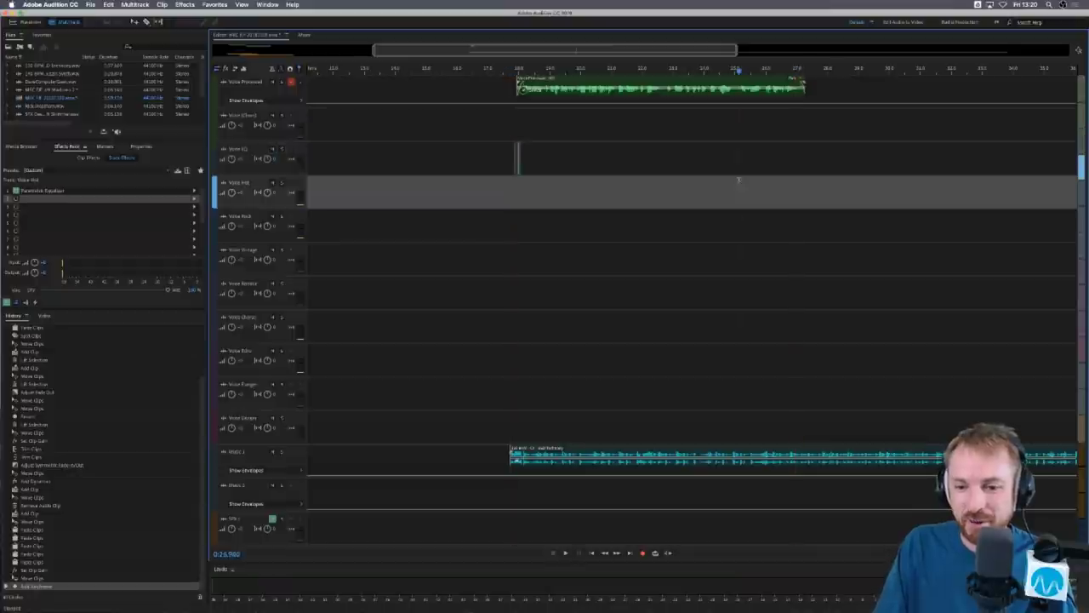
key(space)
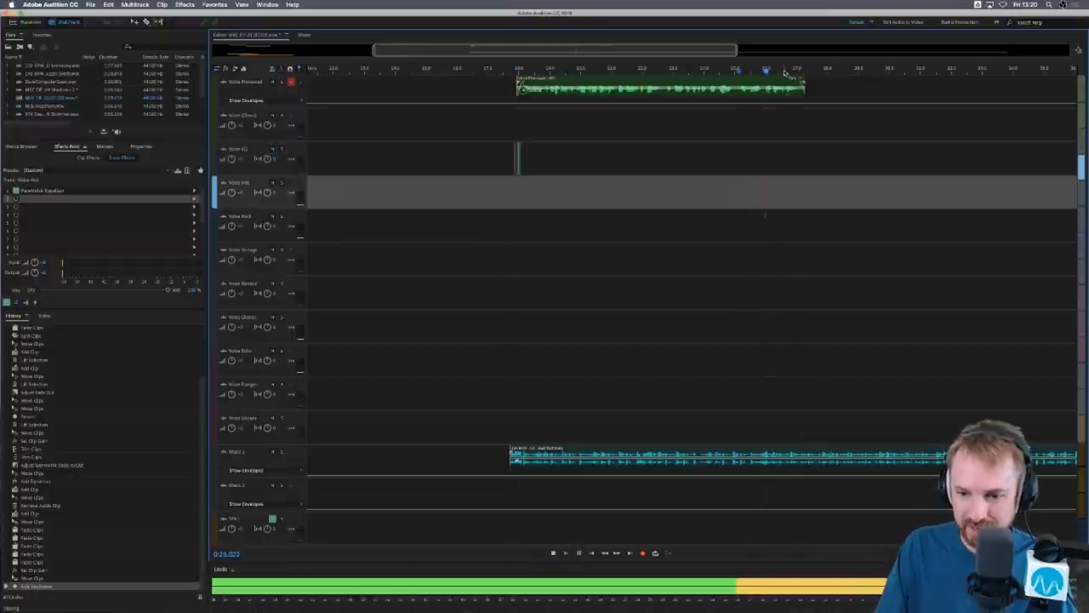
key(space)
scroll(686, 398, up, 5)
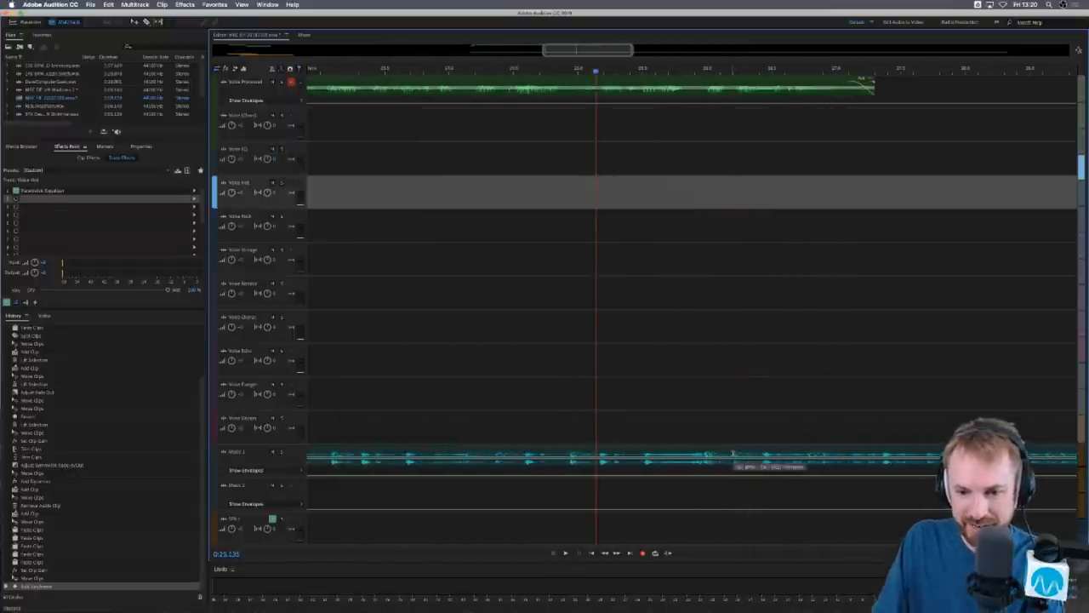
drag(733, 455, 864, 455)
key(Delete)
click(772, 426)
click(891, 454)
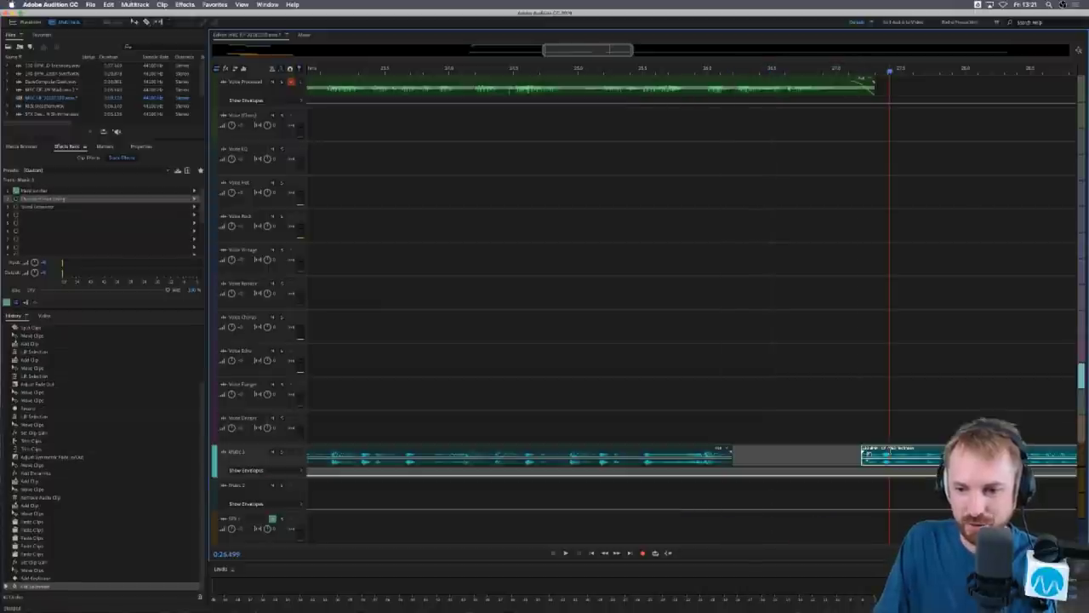
click(706, 428)
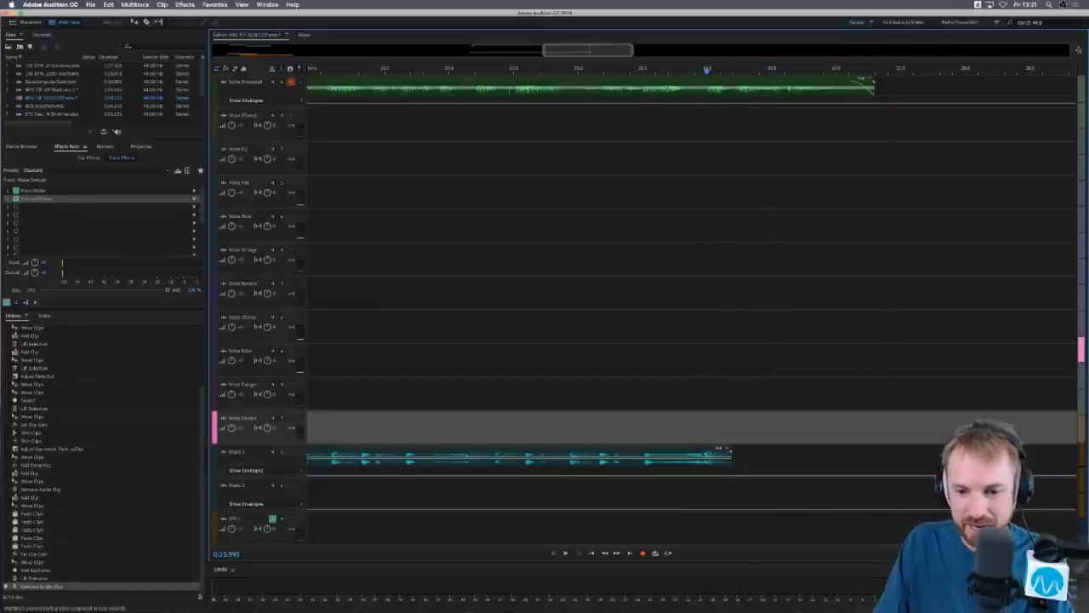
key(equal)
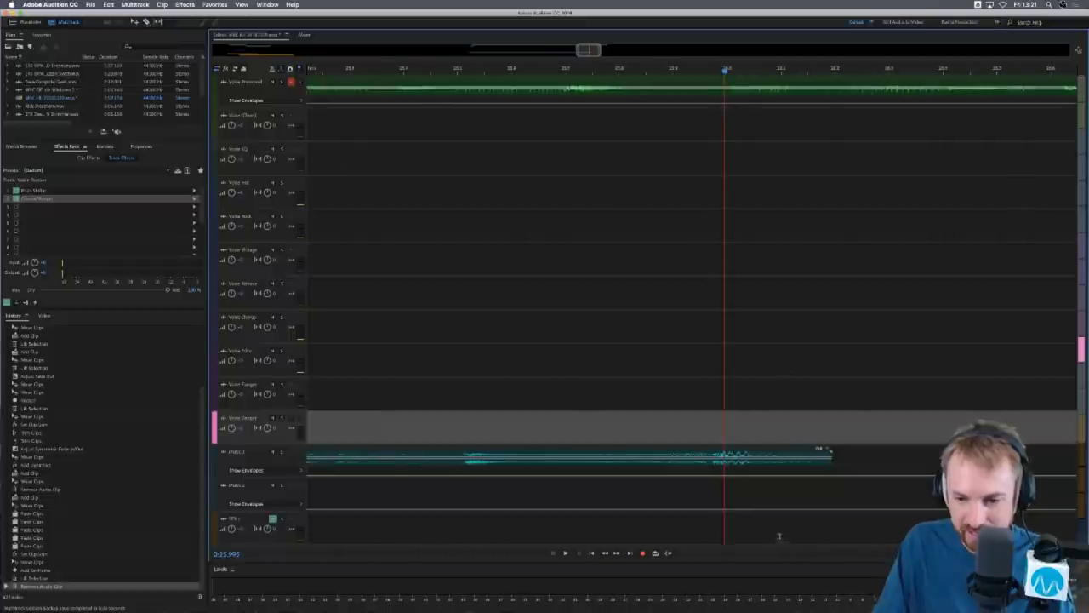
click(714, 477)
drag(720, 478, 800, 468)
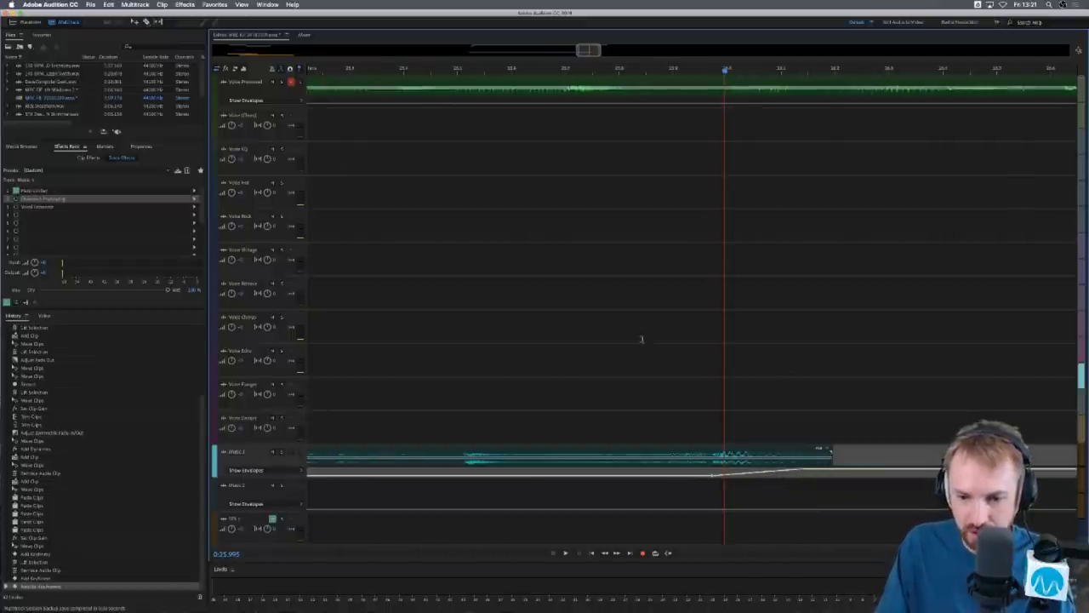
click(640, 357)
click(591, 333)
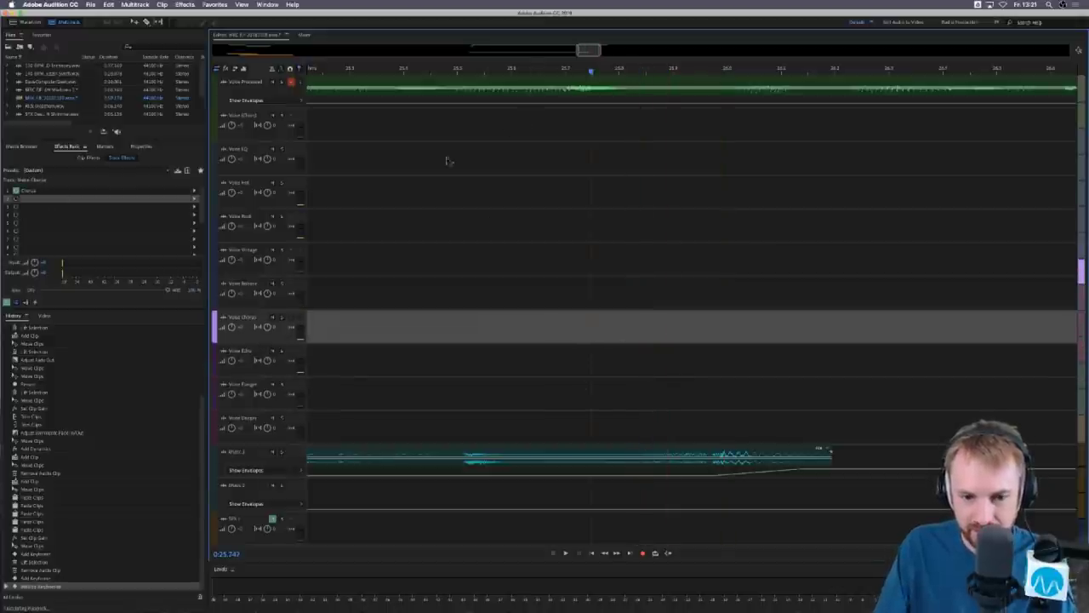
key(space)
key(space)
scroll(485, 65, down, 5)
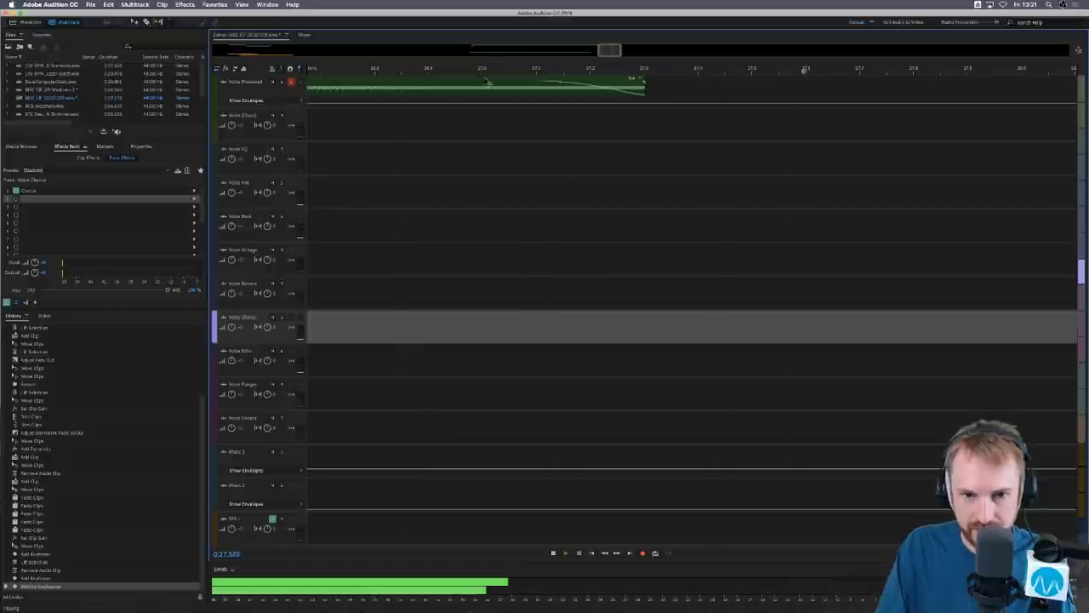
scroll(485, 65, up, 2)
scroll(485, 65, down, 3)
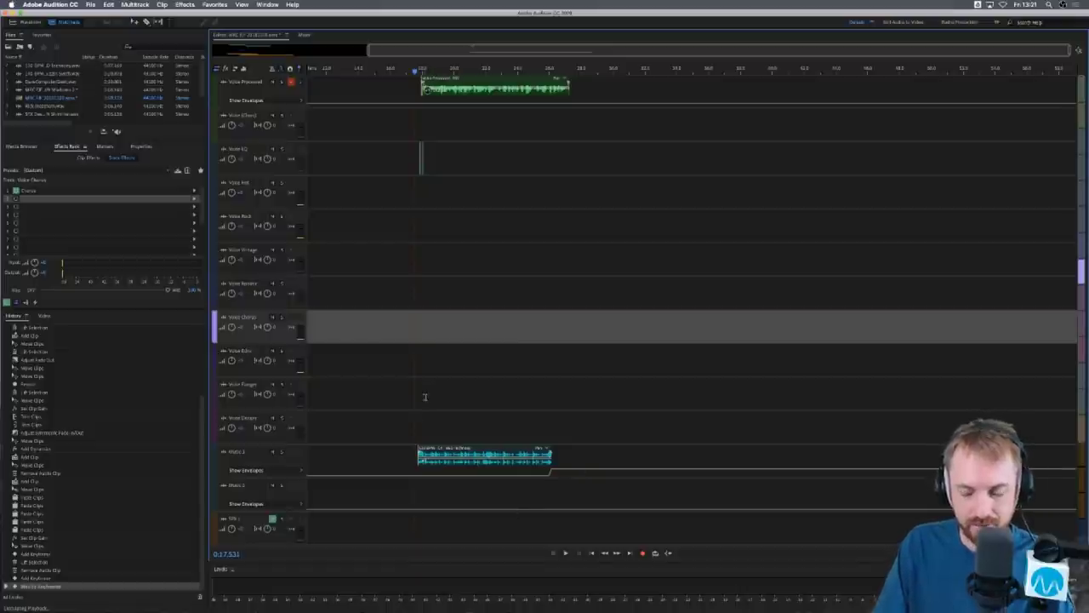
key(space)
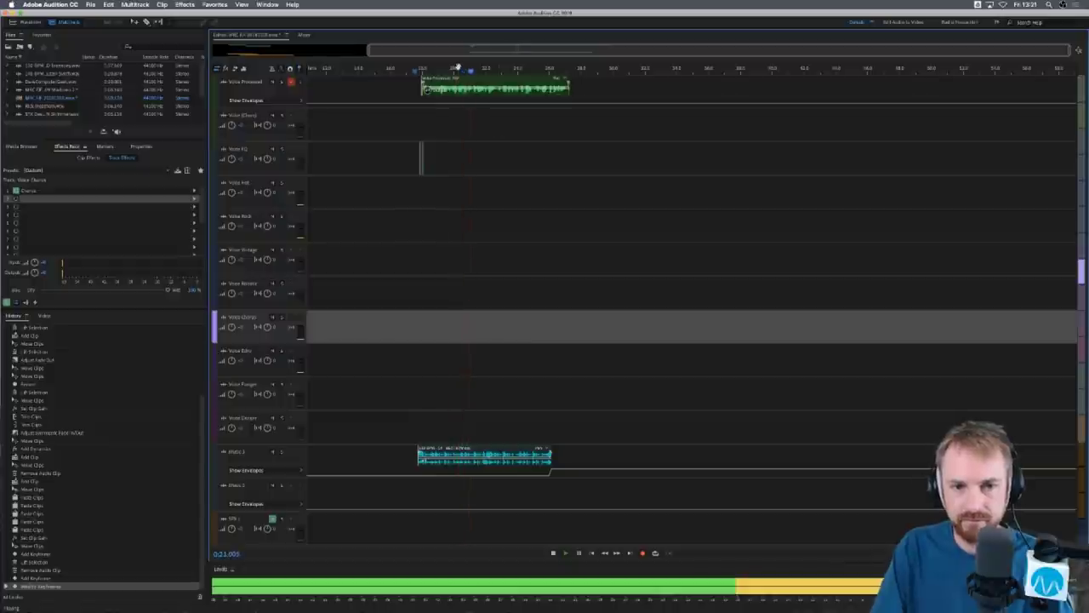
Step: Split the Voice Processed clip at two points found during playback, using Cmd+K
key(space)
scroll(457, 68, up, 3)
click(431, 88)
key(space)
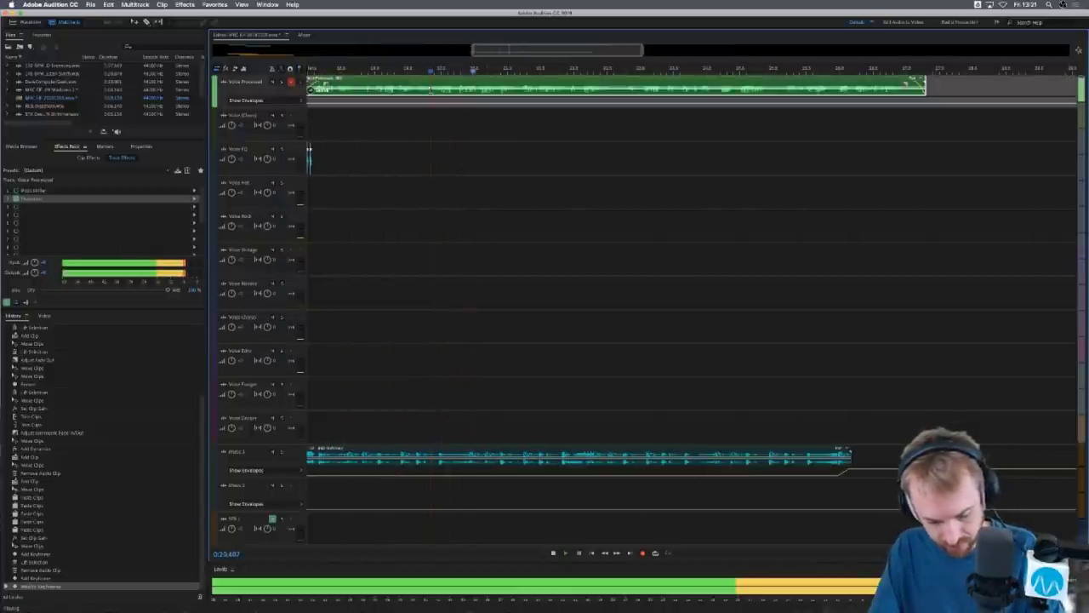
key(space)
key(super+k)
key(space)
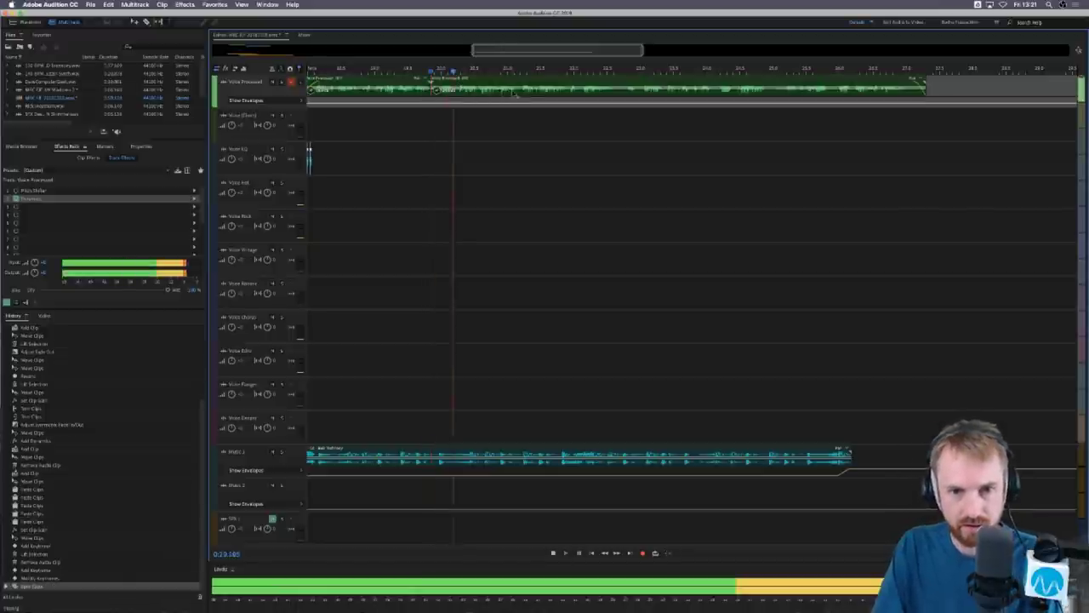
click(518, 93)
key(space)
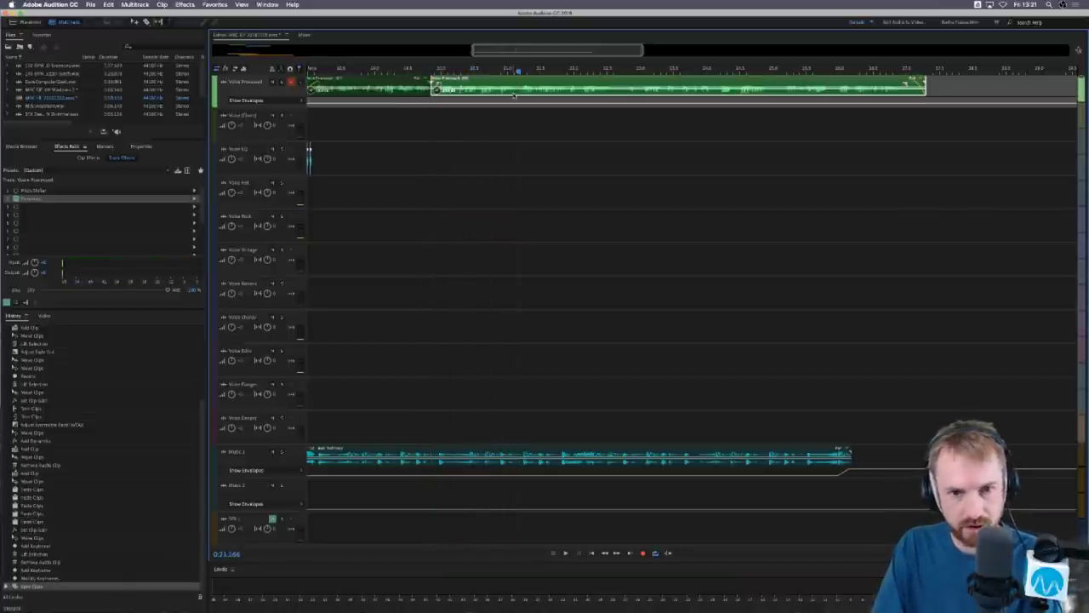
key(super+k)
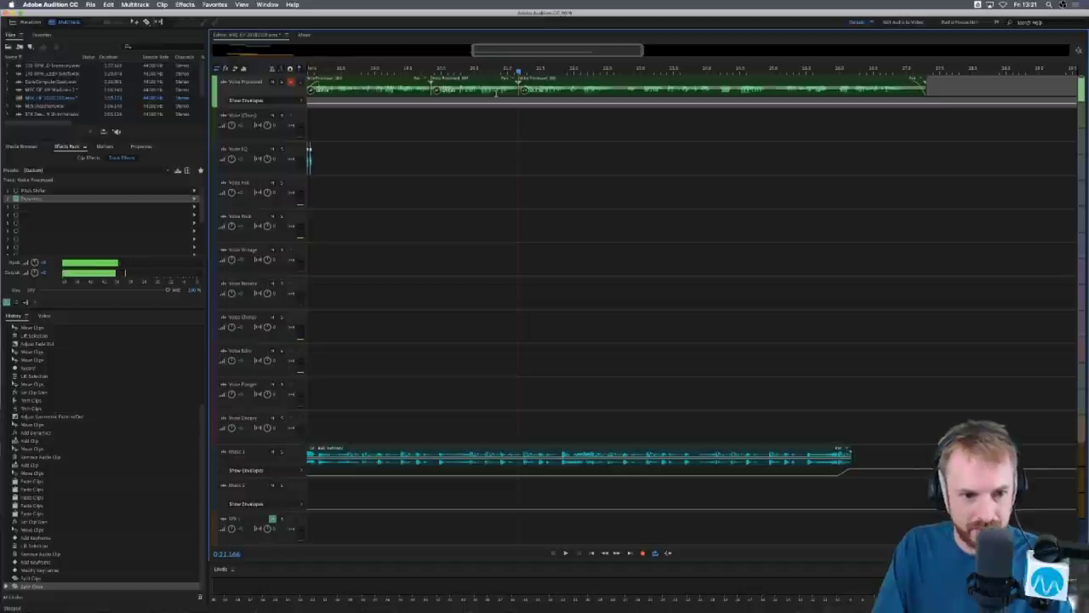
Step: Move the middle piece down onto the Voice Vintage track and play the edited section
drag(496, 93, 498, 261)
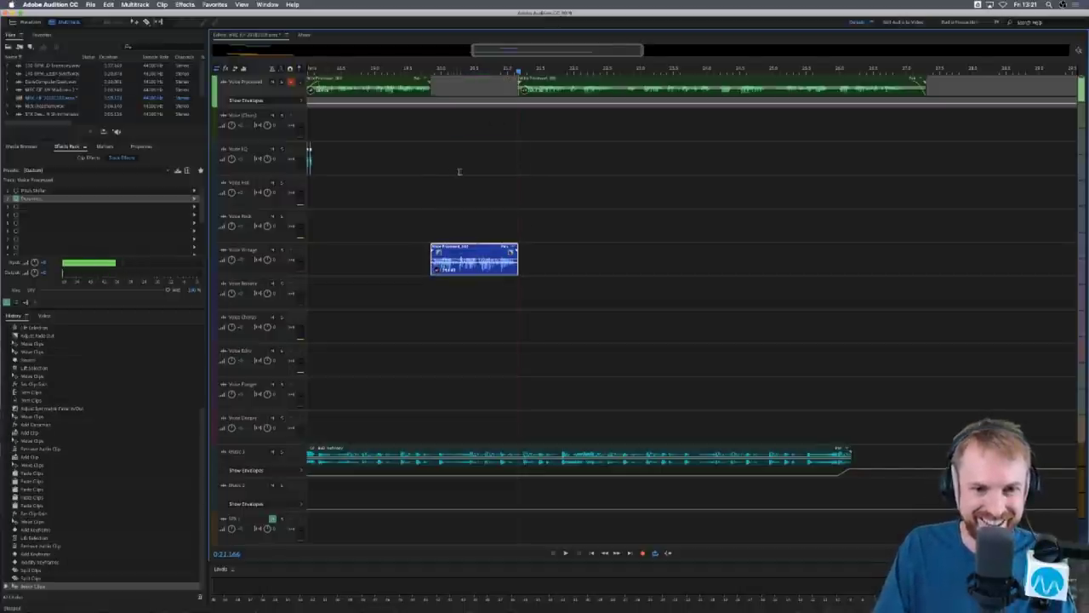
scroll(455, 168, left, 3)
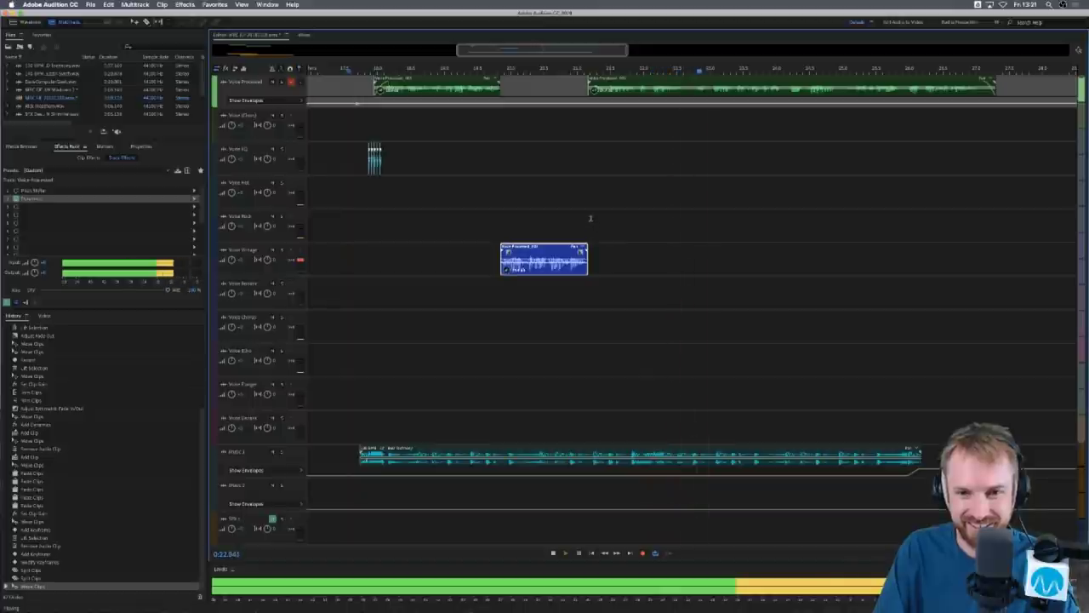
key(space)
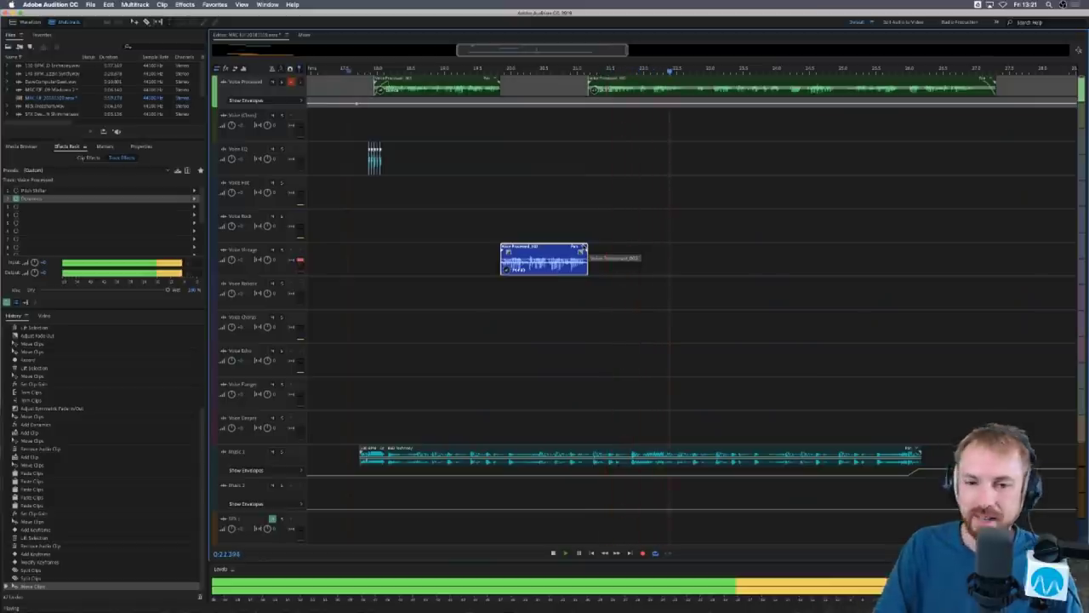
click(558, 219)
click(576, 199)
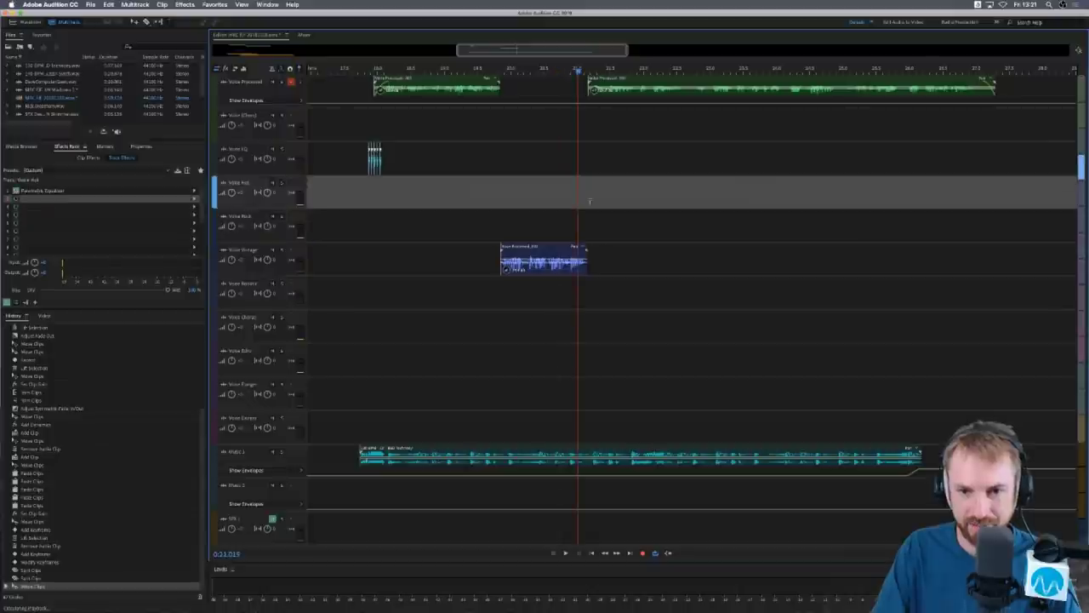
key(space)
key(space)
key(space)
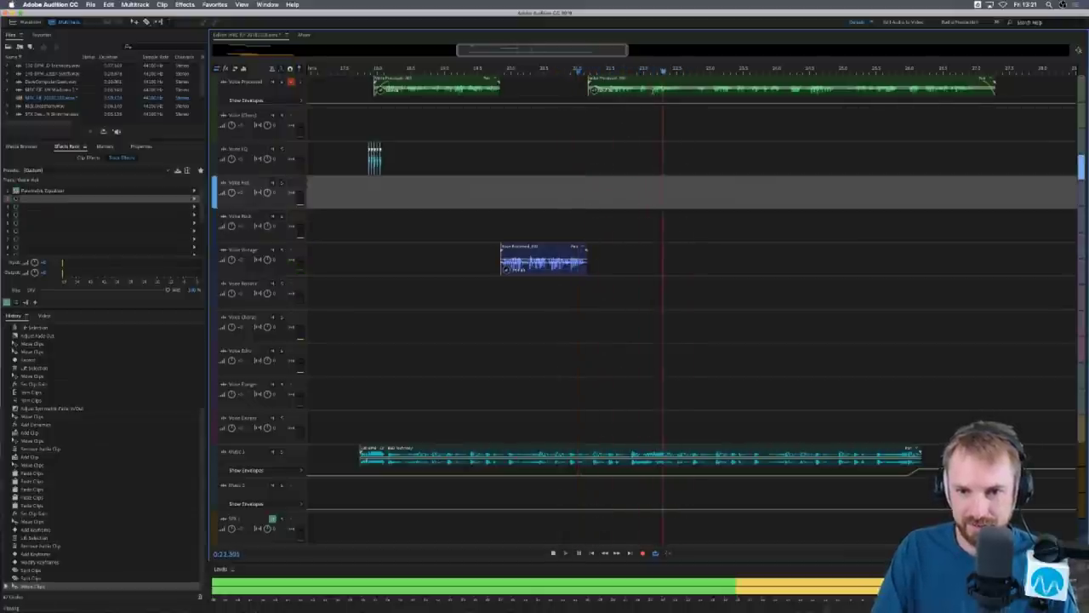
Step: Mark a short range of the second voice clip and paste it onto the Voice Chorus track
key(space)
click(650, 90)
key(space)
key(space)
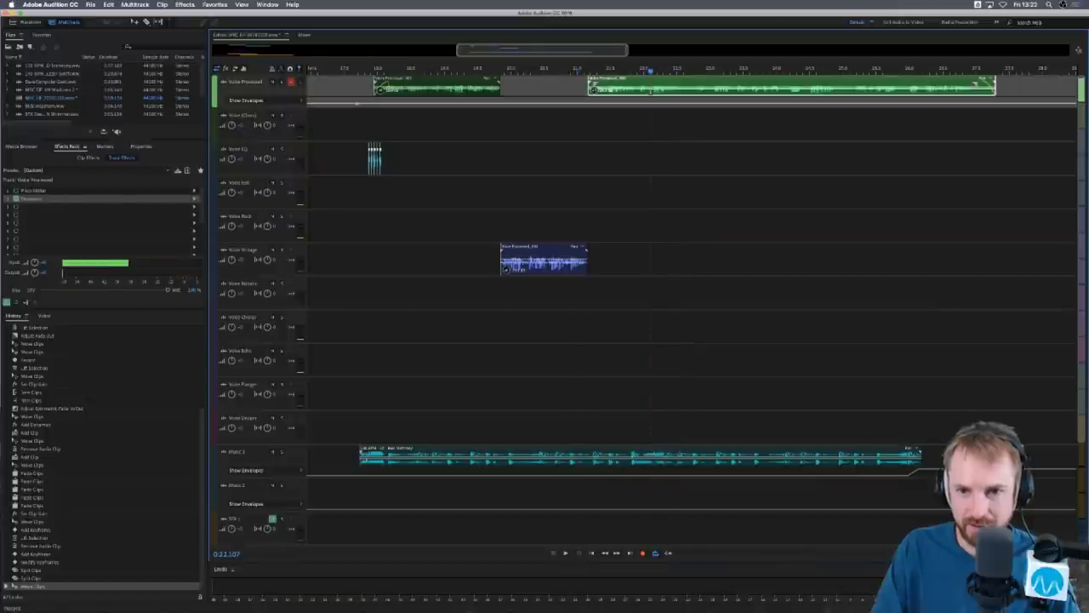
drag(649, 202, 687, 202)
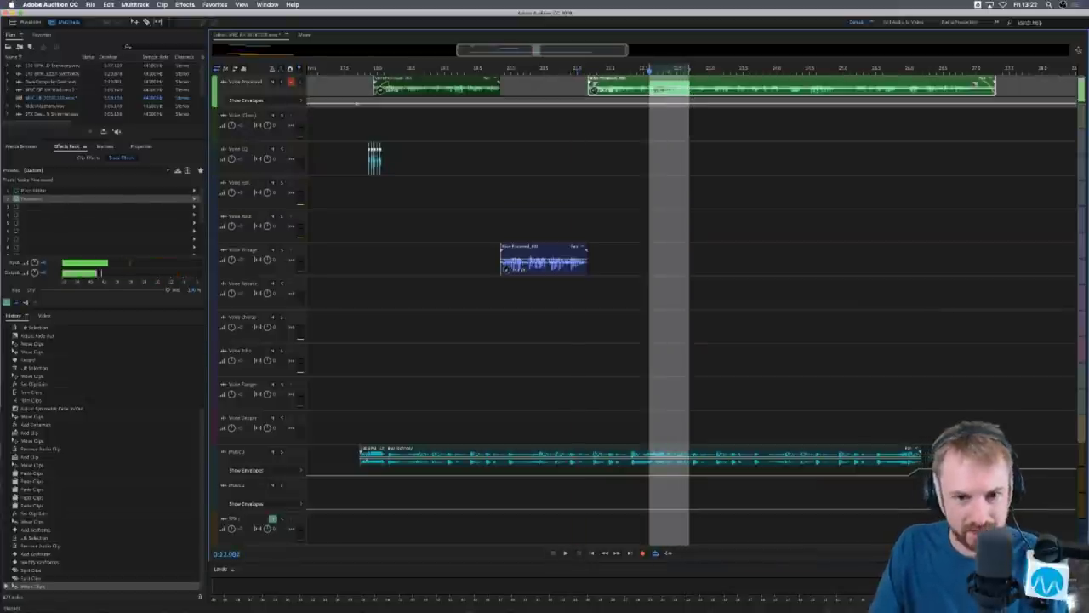
click(677, 264)
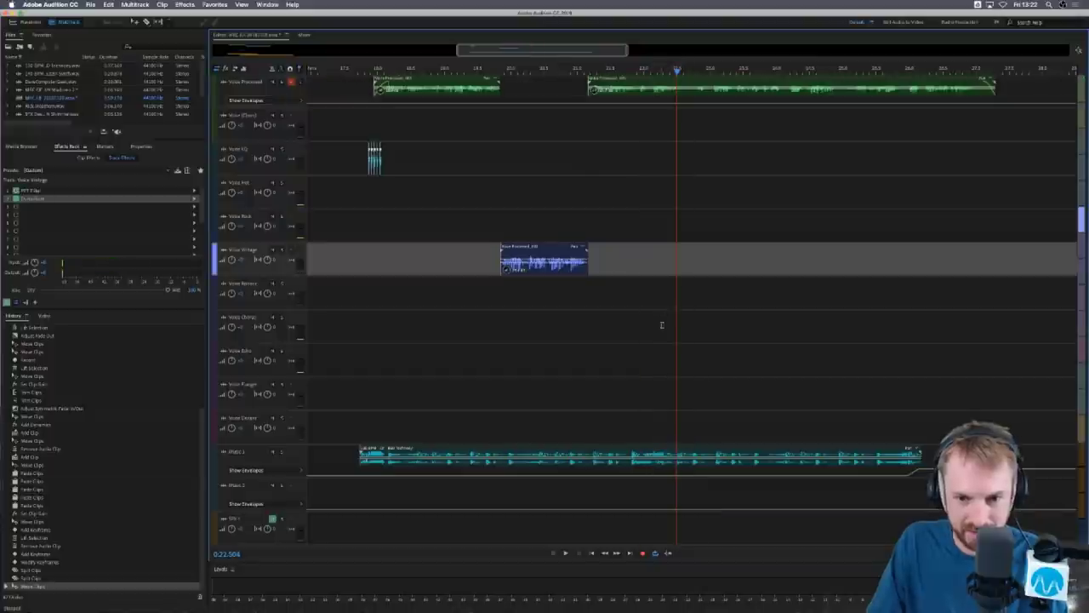
click(660, 328)
key(super+v)
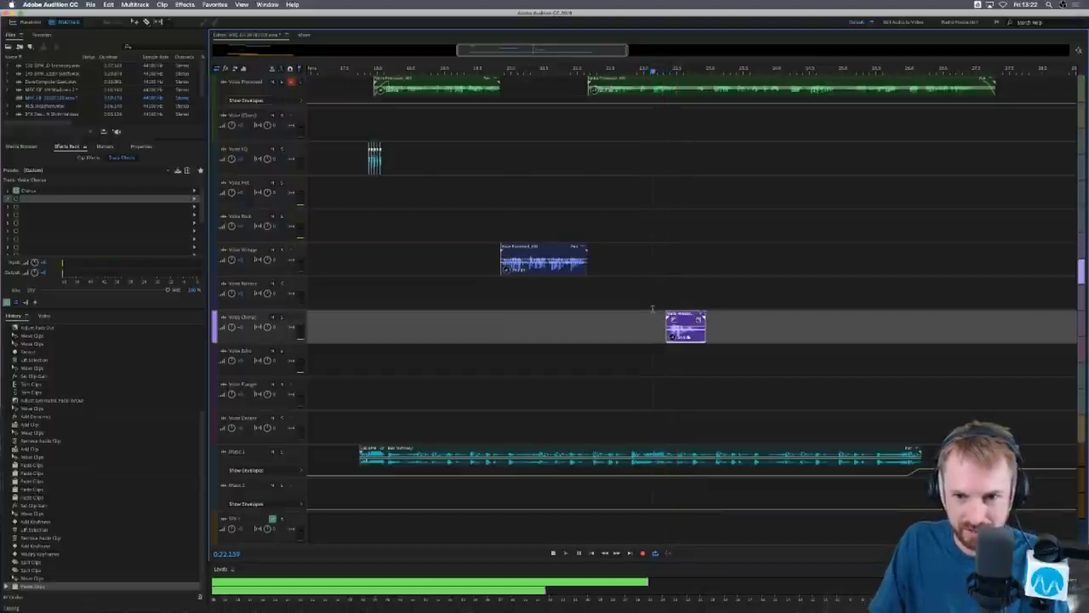
Step: Nudge the chorus snippet right past 0:22.616 and trim its end shorter
drag(681, 320, 686, 320)
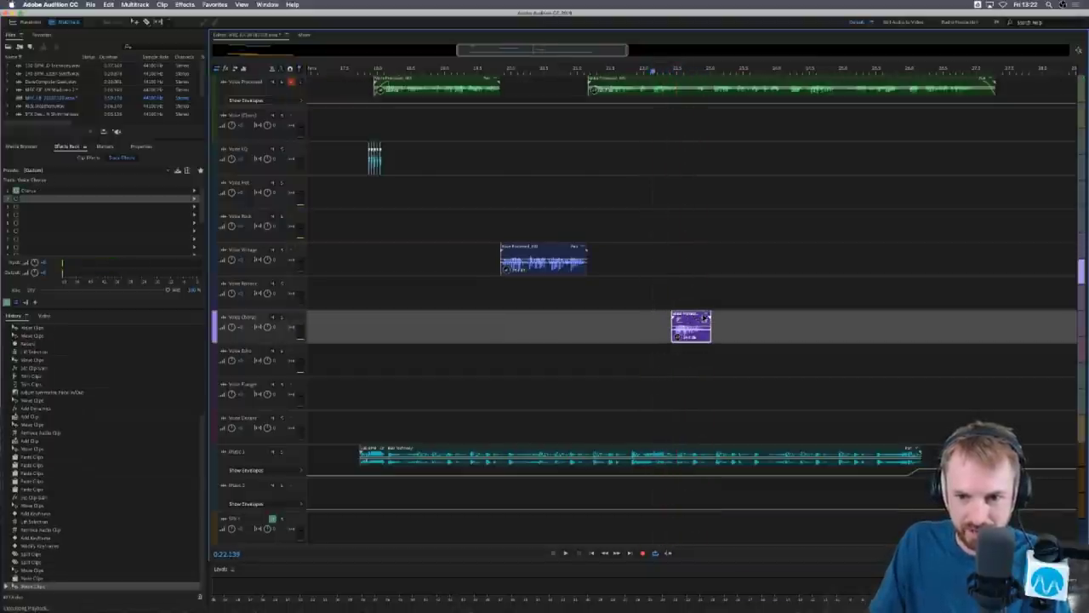
key(space)
key(space)
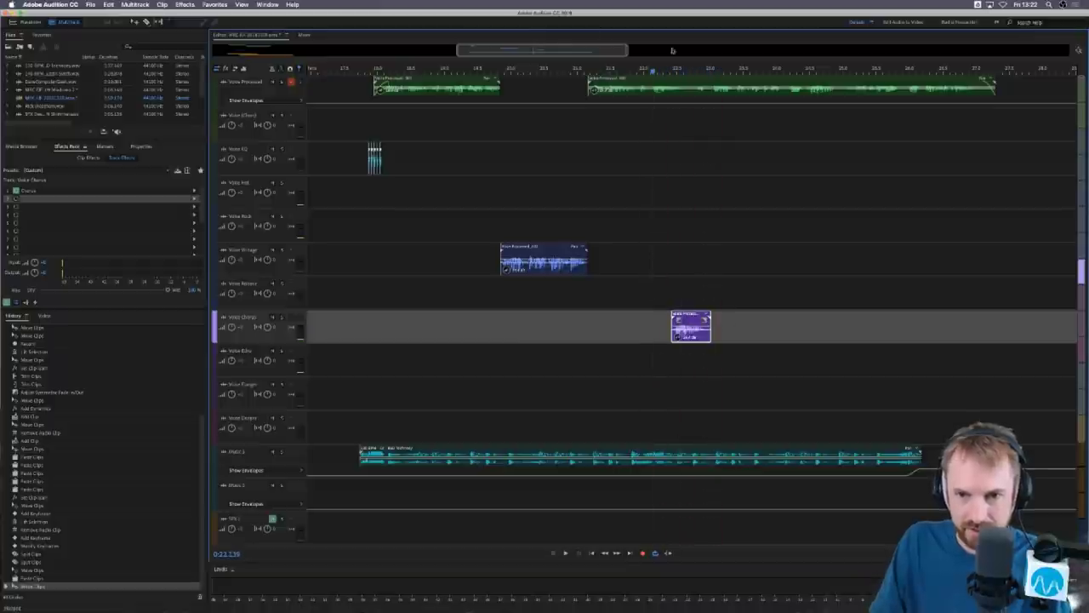
scroll(685, 73, up, 4)
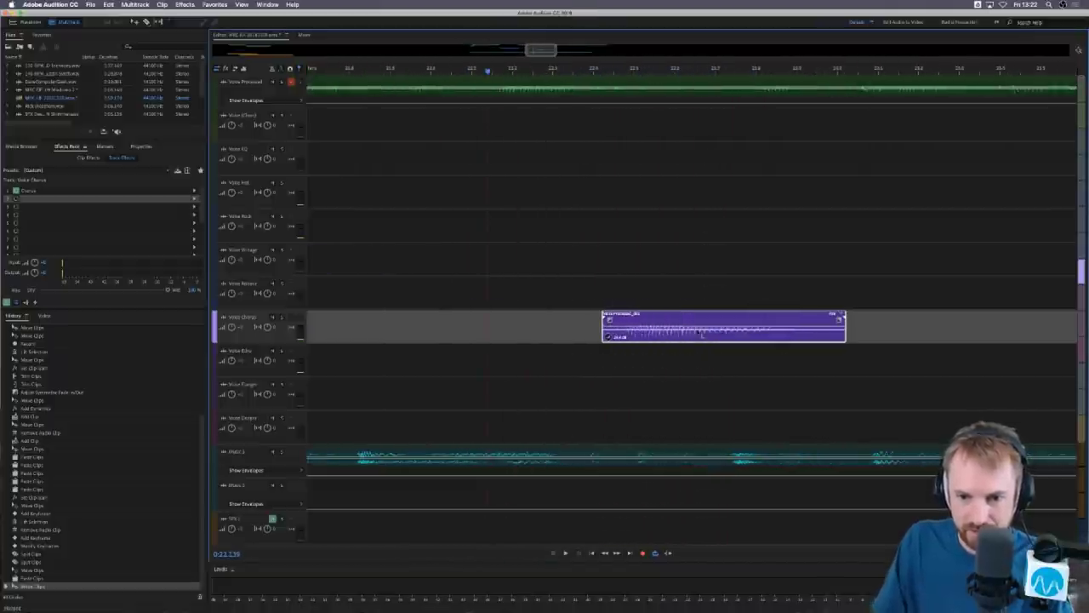
click(681, 318)
drag(683, 318, 694, 319)
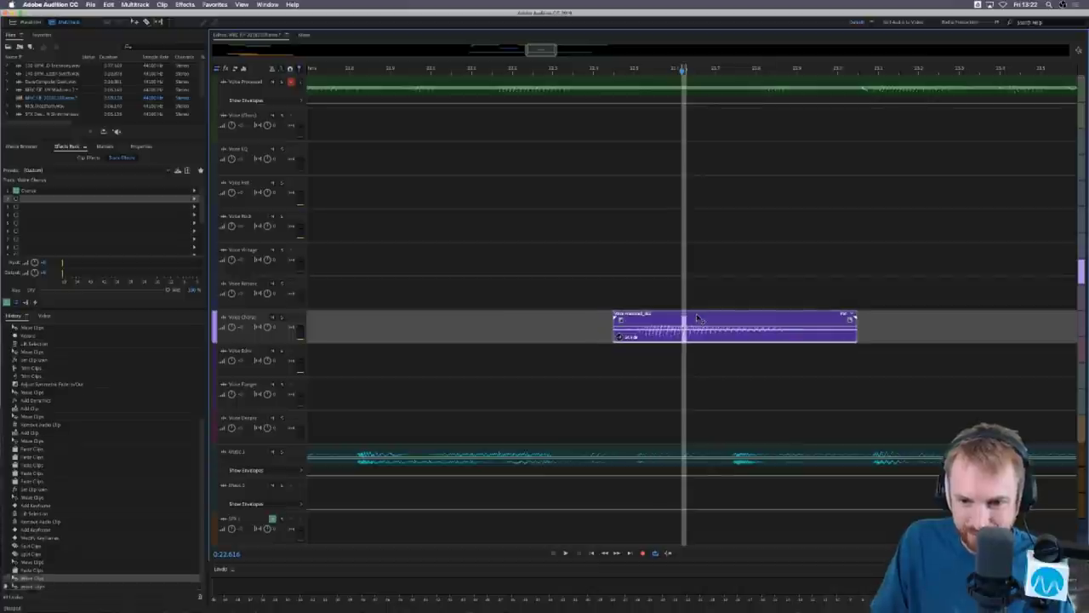
drag(857, 322, 784, 322)
Step: Play back the trimmed chorus snippet from 0:22.112, 0:21.882 and 0:21.963
click(477, 265)
key(space)
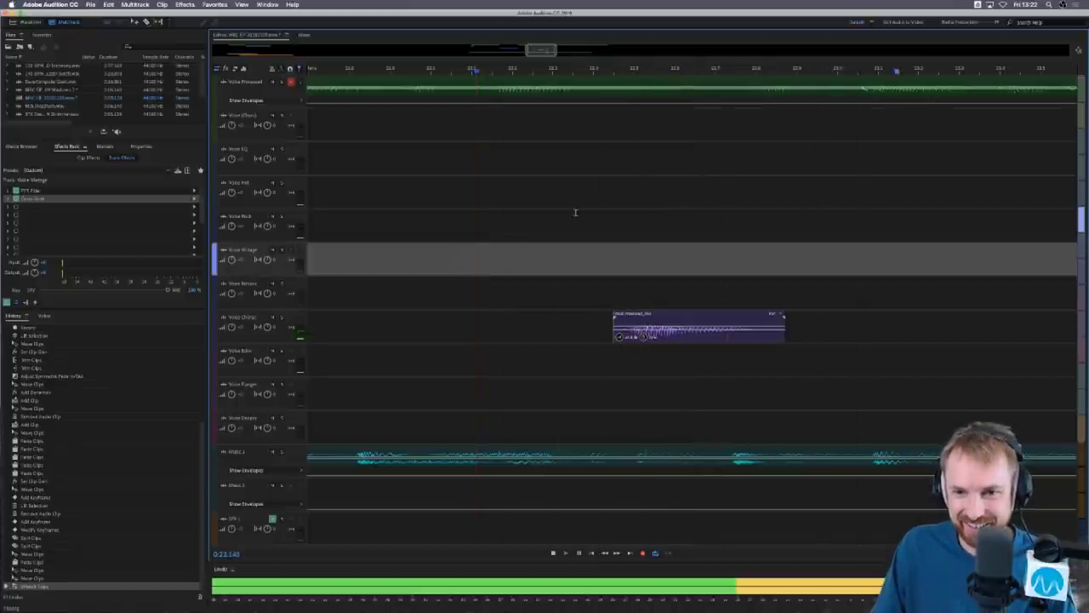
key(space)
click(847, 321)
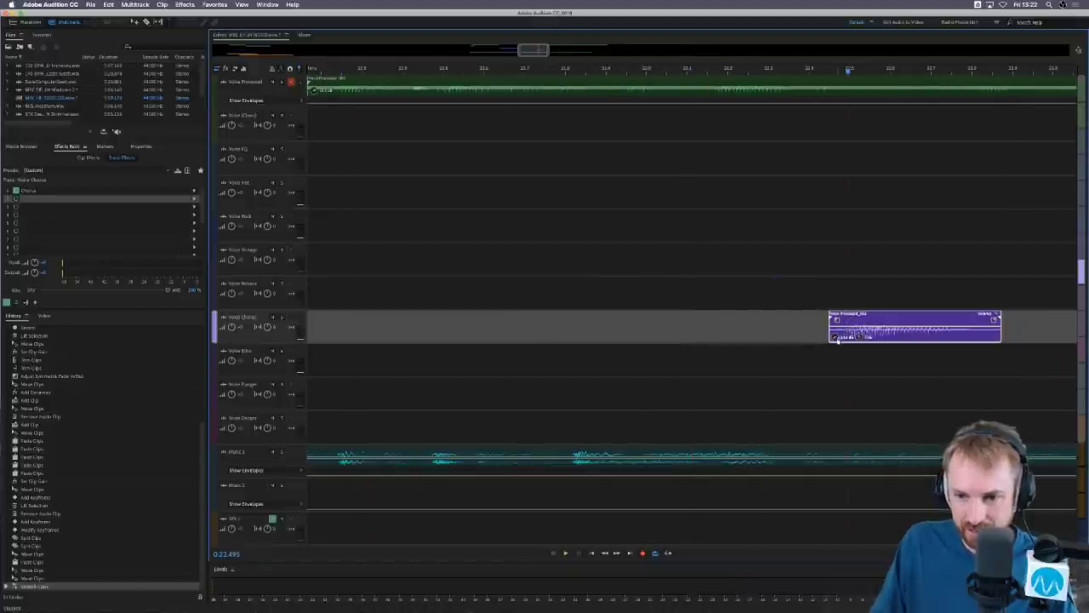
click(596, 292)
key(space)
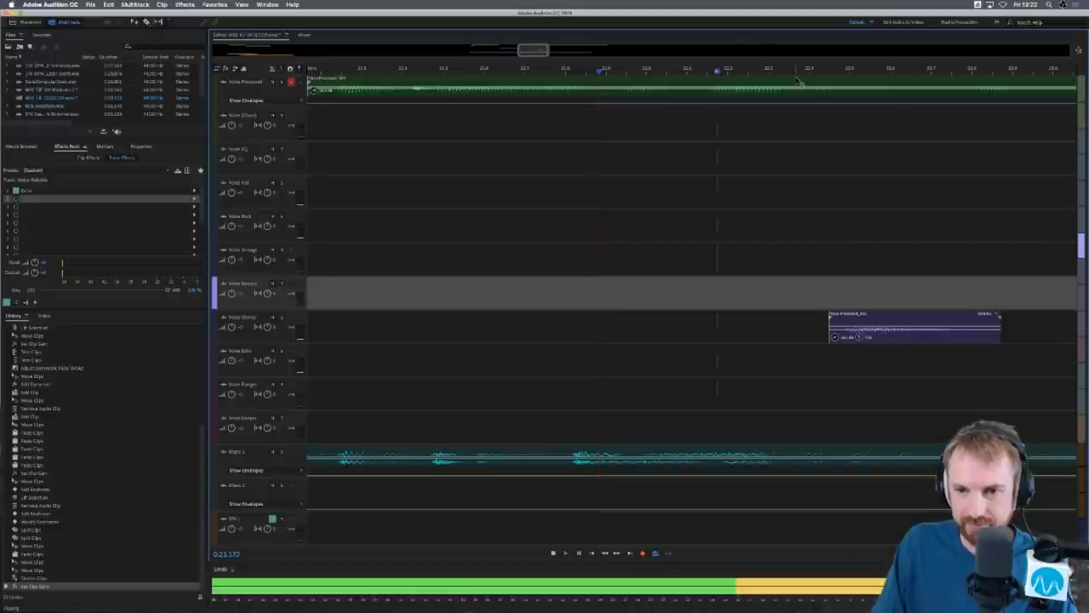
key(space)
click(854, 322)
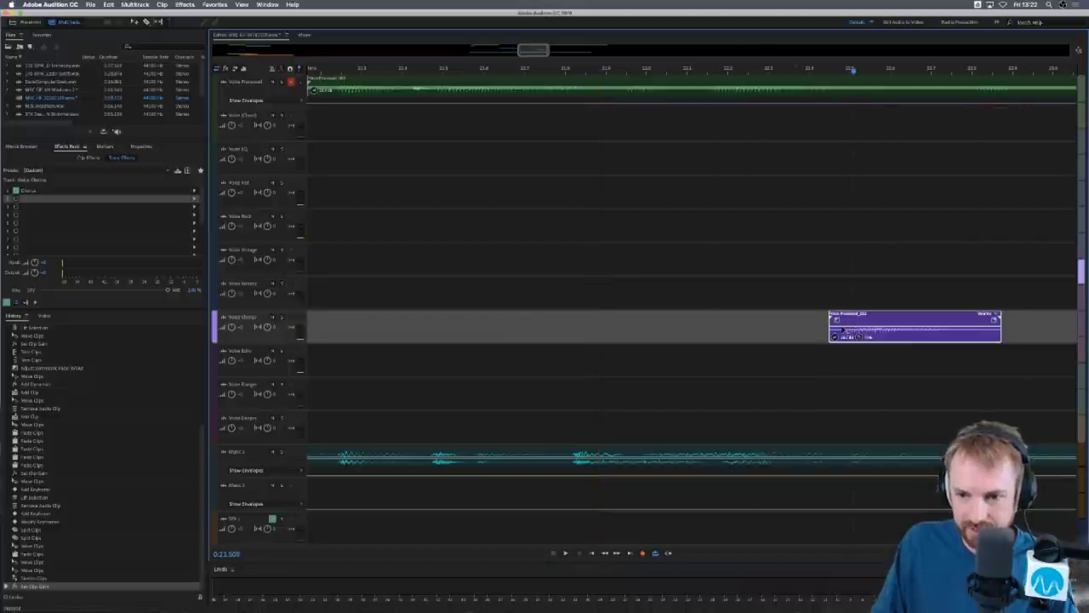
click(631, 292)
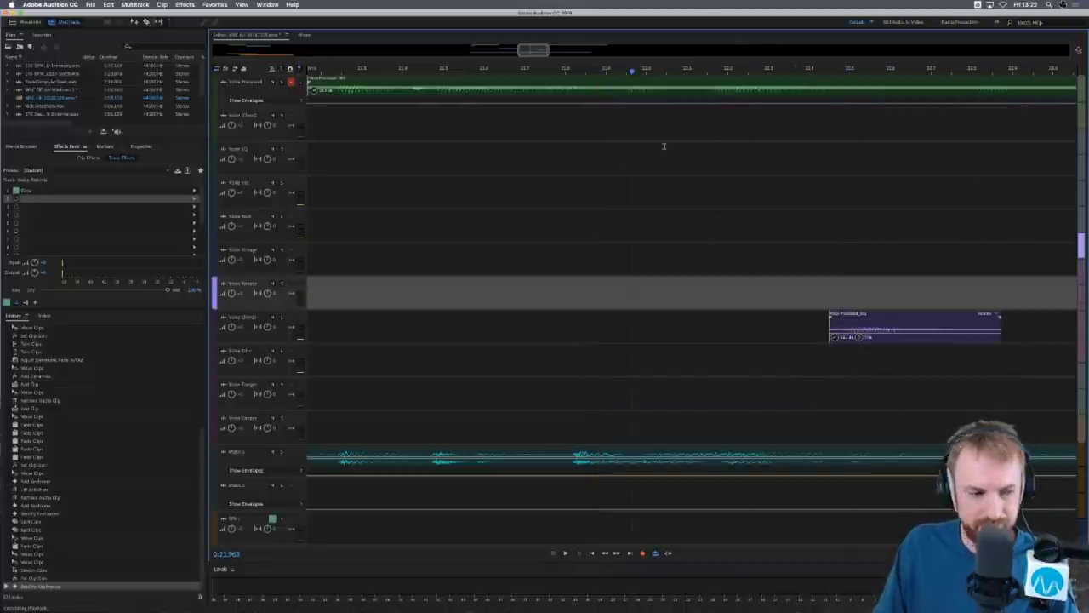
key(space)
scroll(745, 73, down, 5)
key(space)
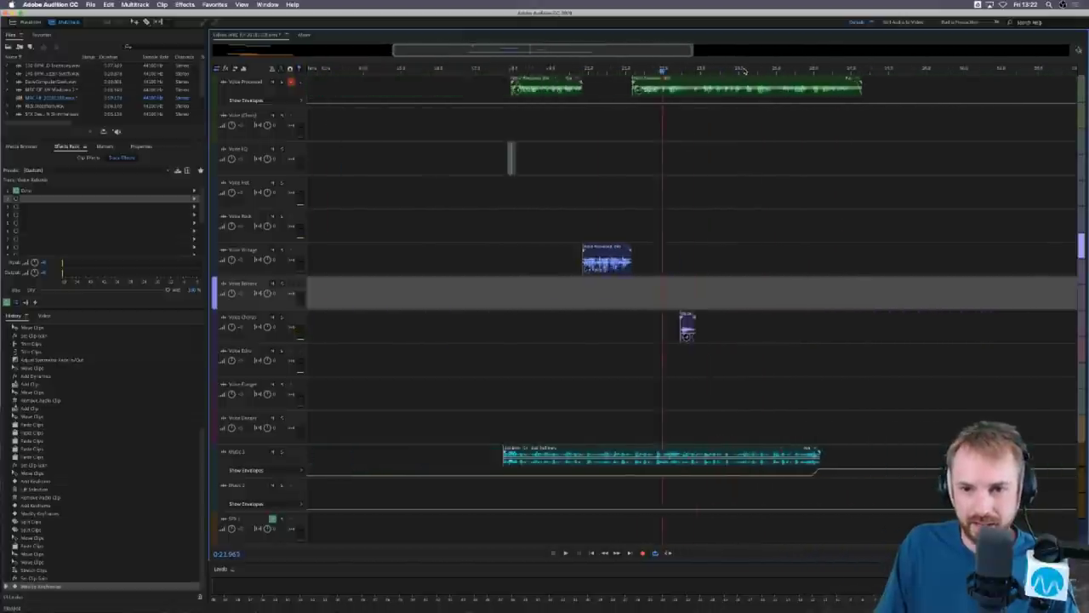
Step: Select the jingle's time range from about 17.2 s across all tracks and mix it down to a new file
scroll(744, 73, down, 3)
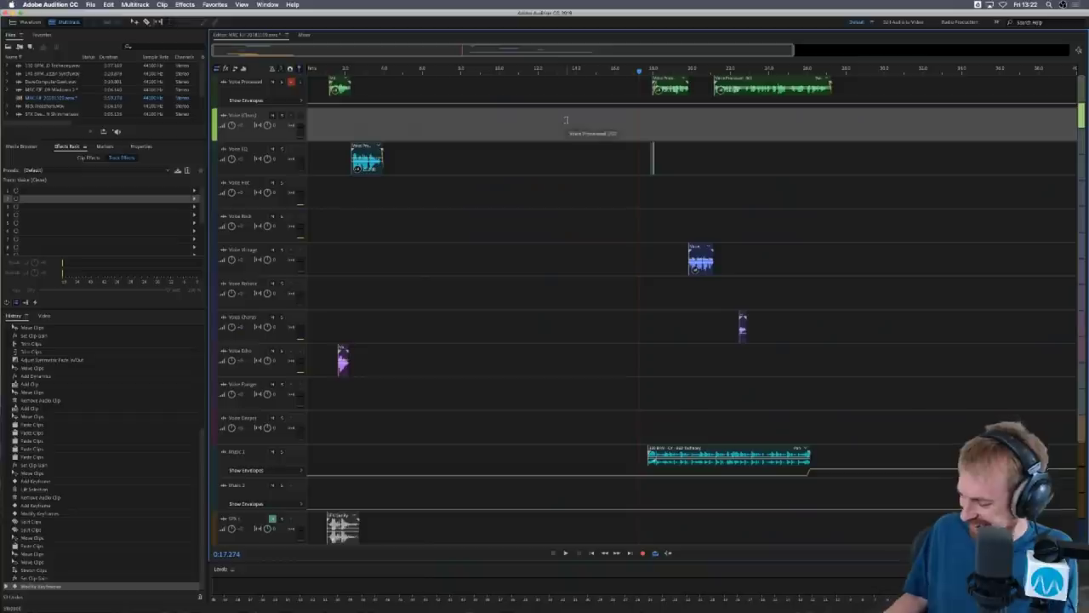
click(638, 93)
drag(640, 93, 934, 93)
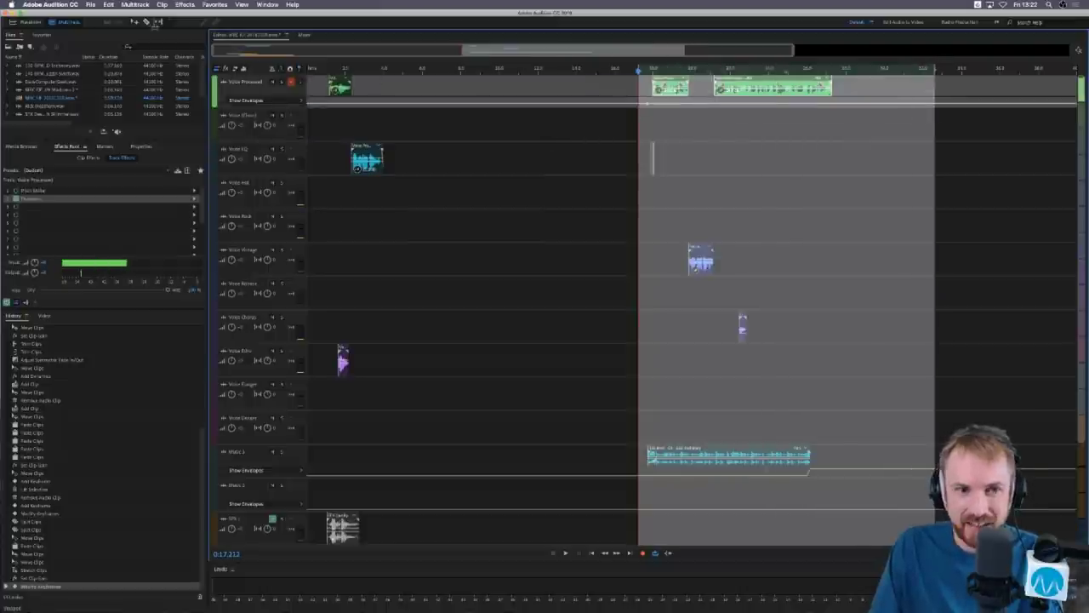
click(134, 5)
mouse_move(160, 42)
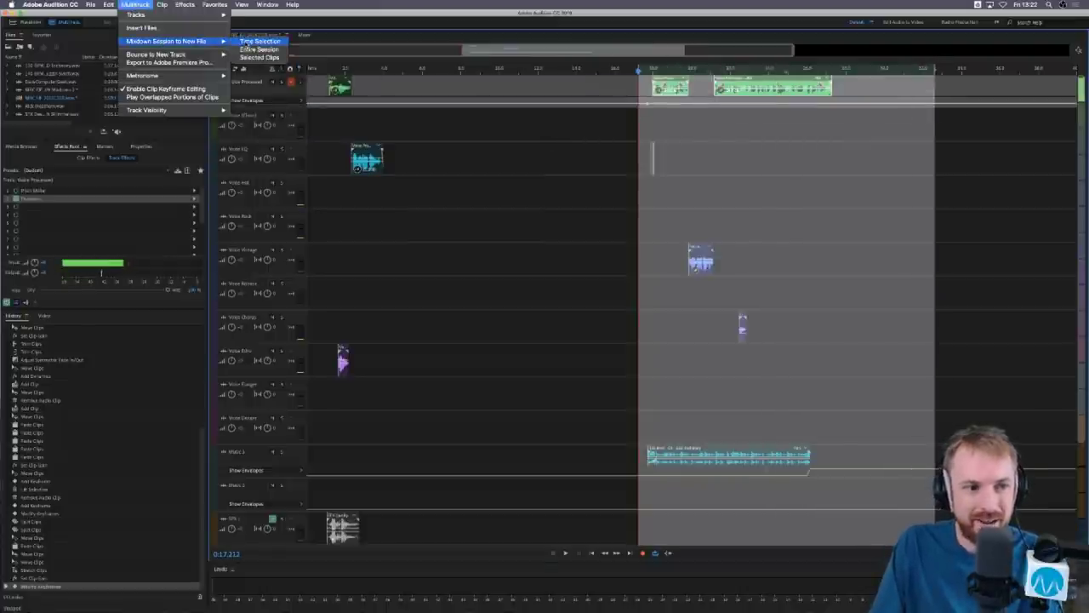
click(248, 41)
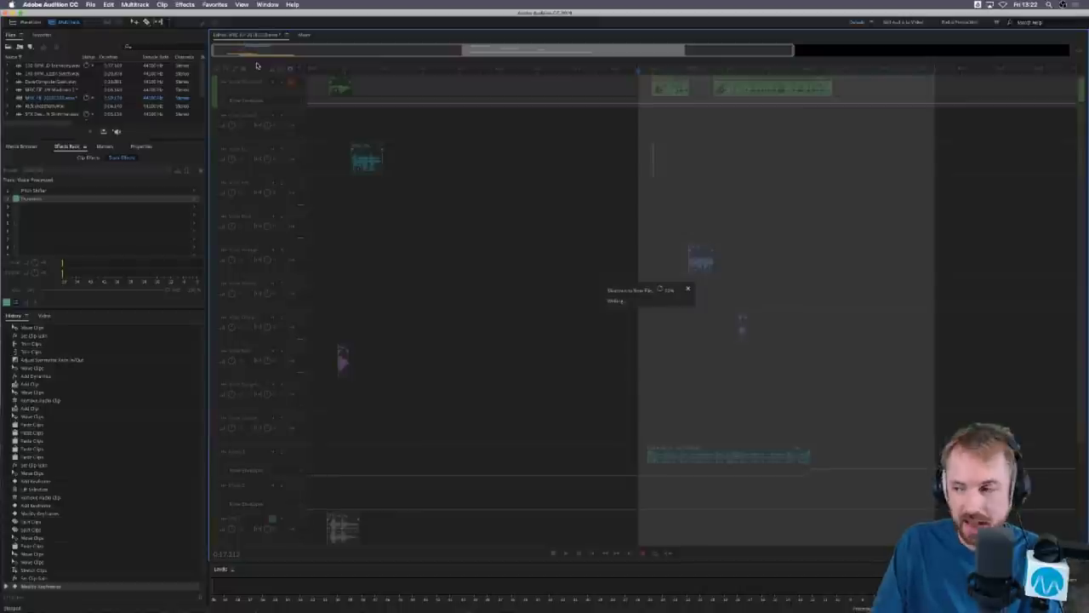
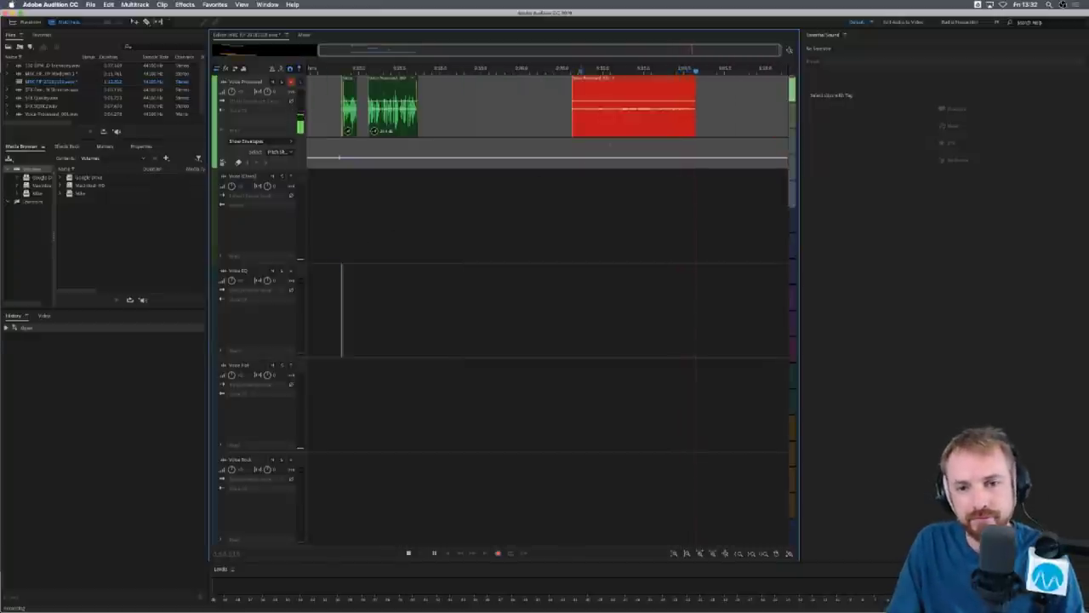
Step: Stop recording and delete the unwanted opening portion of the new take
key(space)
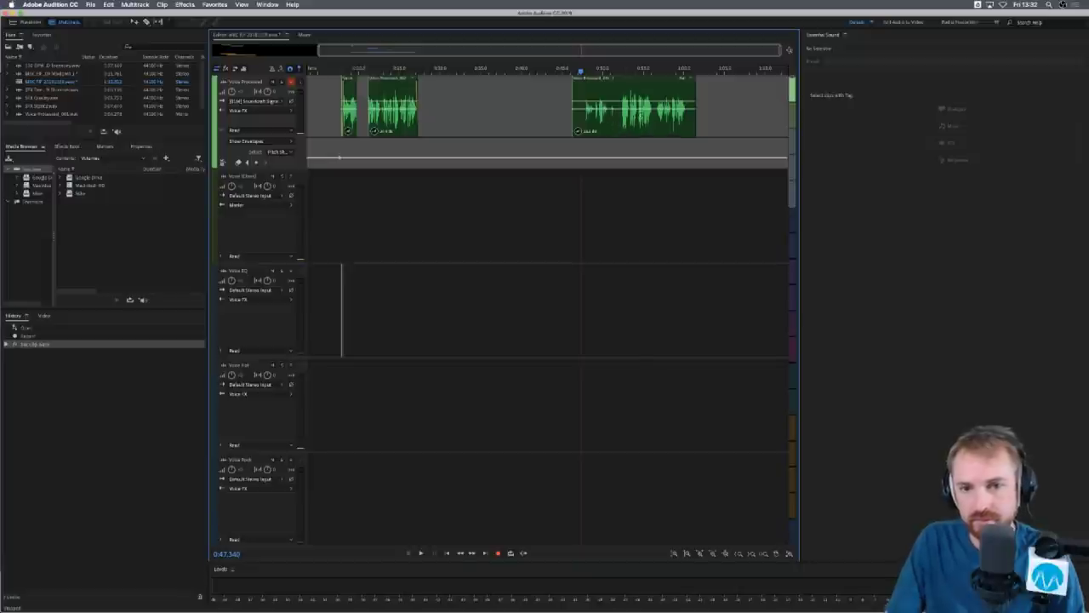
drag(640, 117, 542, 116)
key(Delete)
click(646, 117)
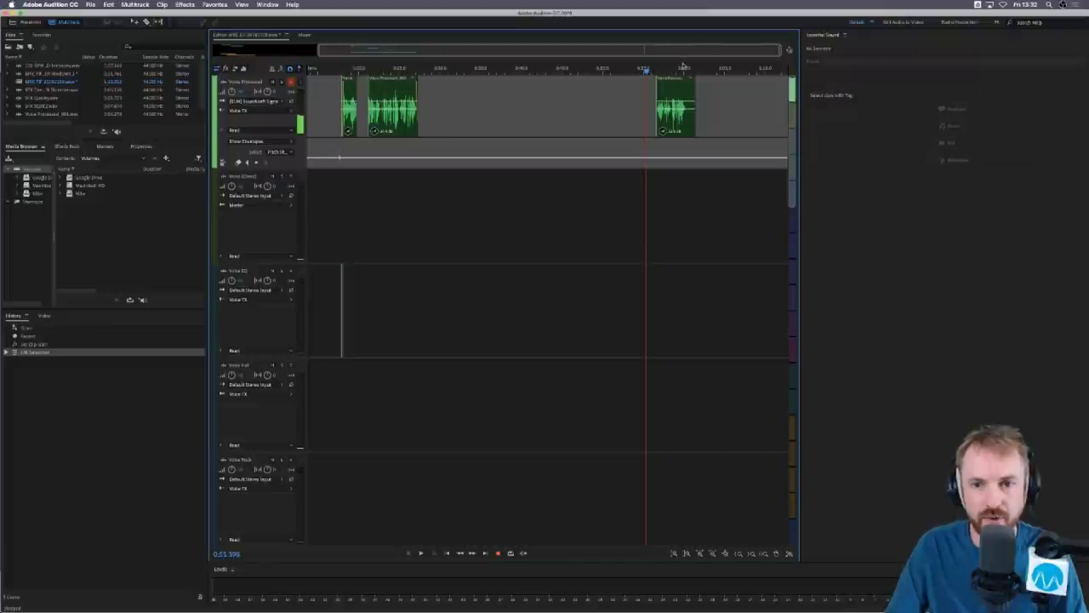
scroll(684, 74, up, 5)
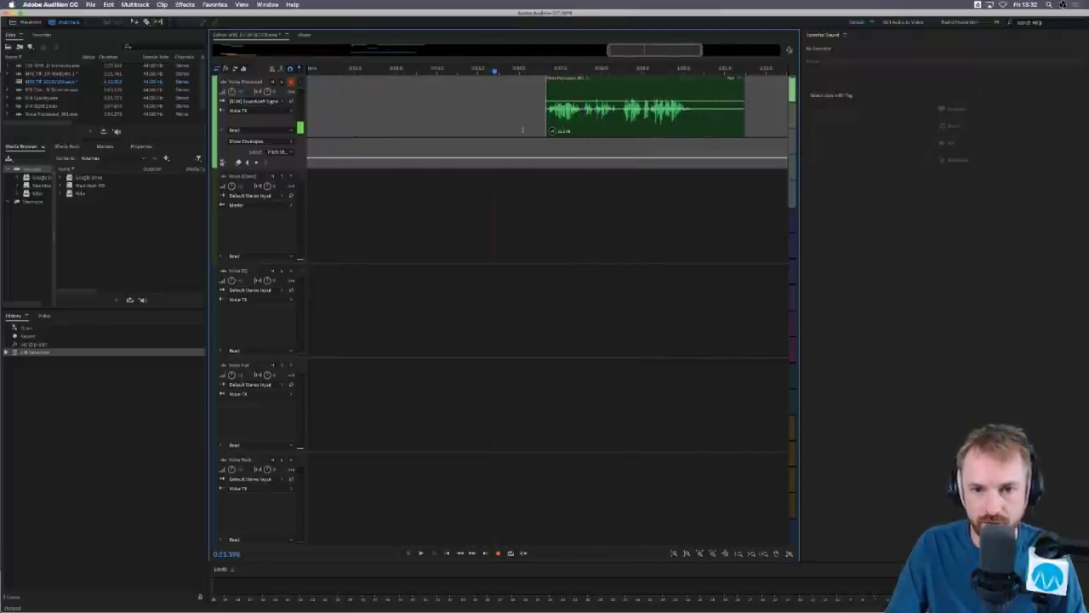
Step: Preview the trimmed take, then bring up Audition's Preferences
key(space)
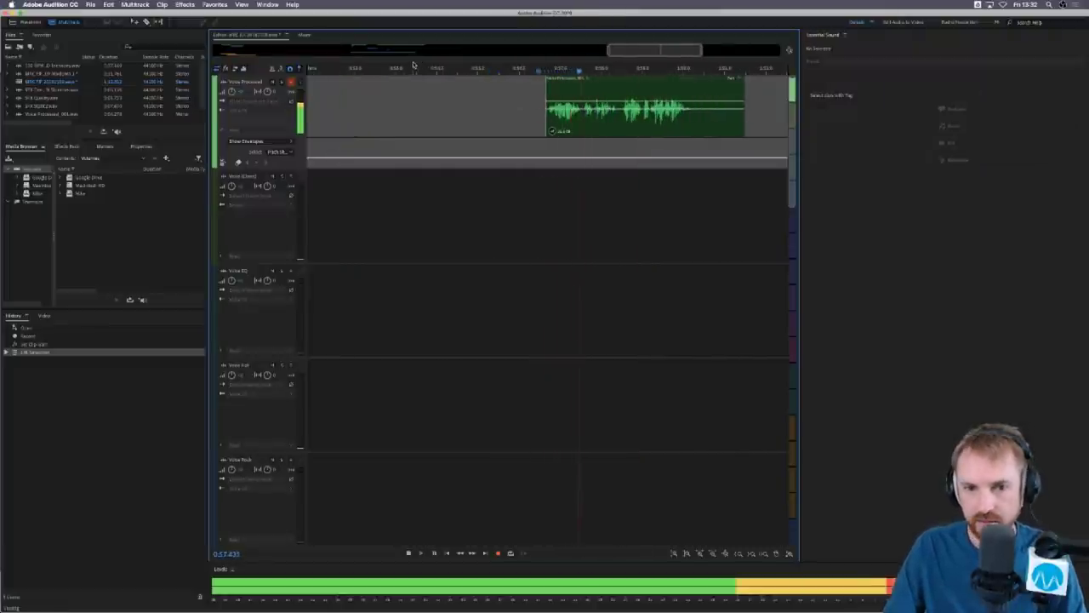
key(space)
key(super+comma)
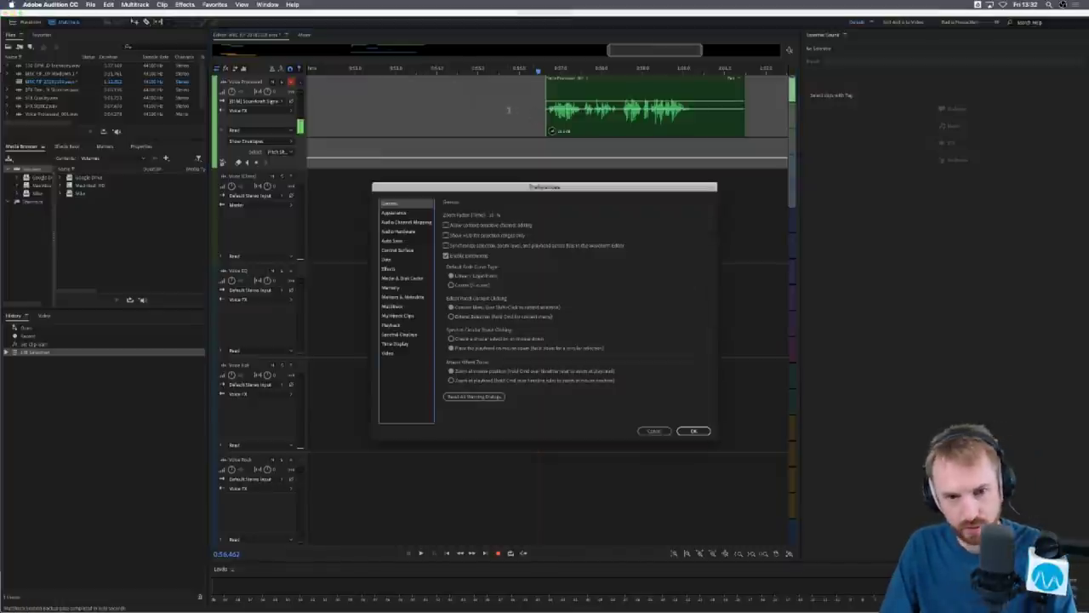
Step: Remap the device channels for Output 1 and Output 2 in Audio Channel Mapping
click(397, 232)
click(407, 223)
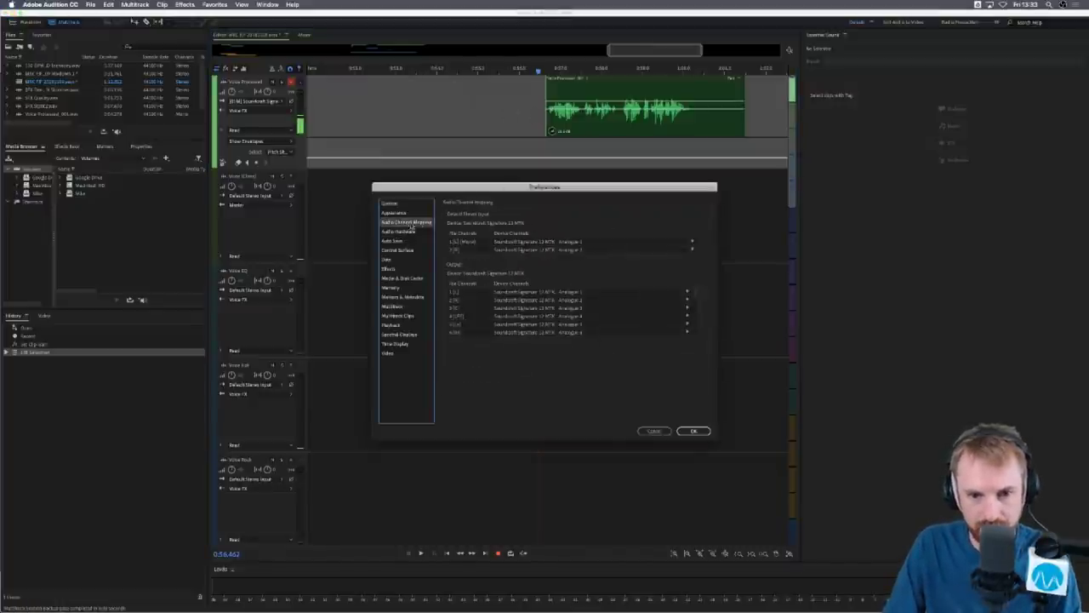
click(688, 293)
click(707, 363)
click(687, 302)
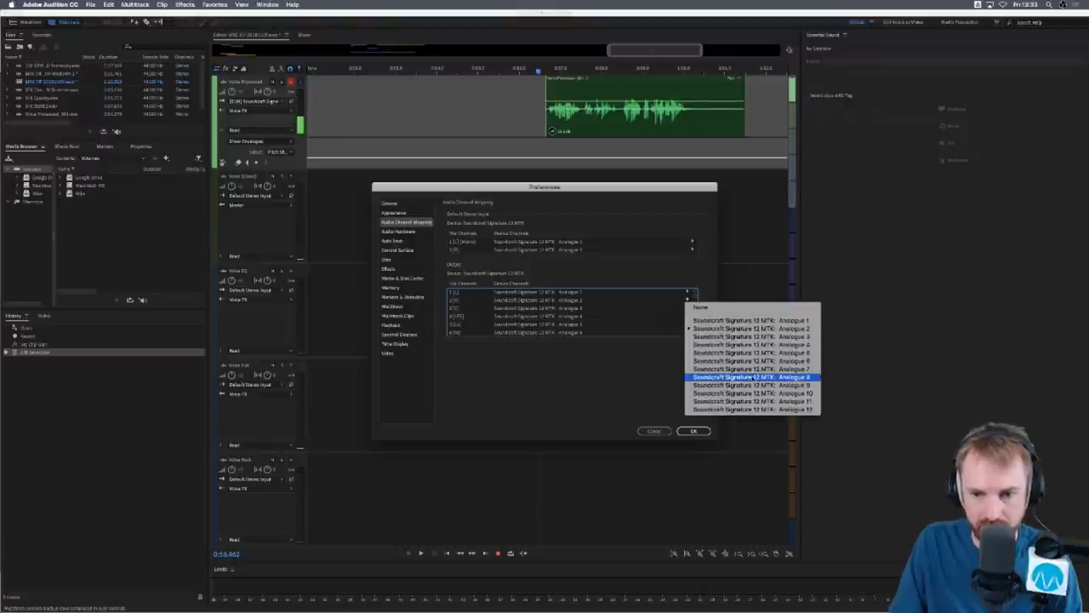
click(749, 380)
click(693, 431)
Step: Play the trimmed take from its start and reselect the clip
click(549, 128)
click(547, 146)
key(space)
click(554, 82)
click(707, 89)
Step: Delete the take's tail and split it into three clips with Cmd+K
mouse_move(773, 102)
mouse_down()
mouse_move(698, 103)
mouse_move(685, 82)
mouse_up()
key(Delete)
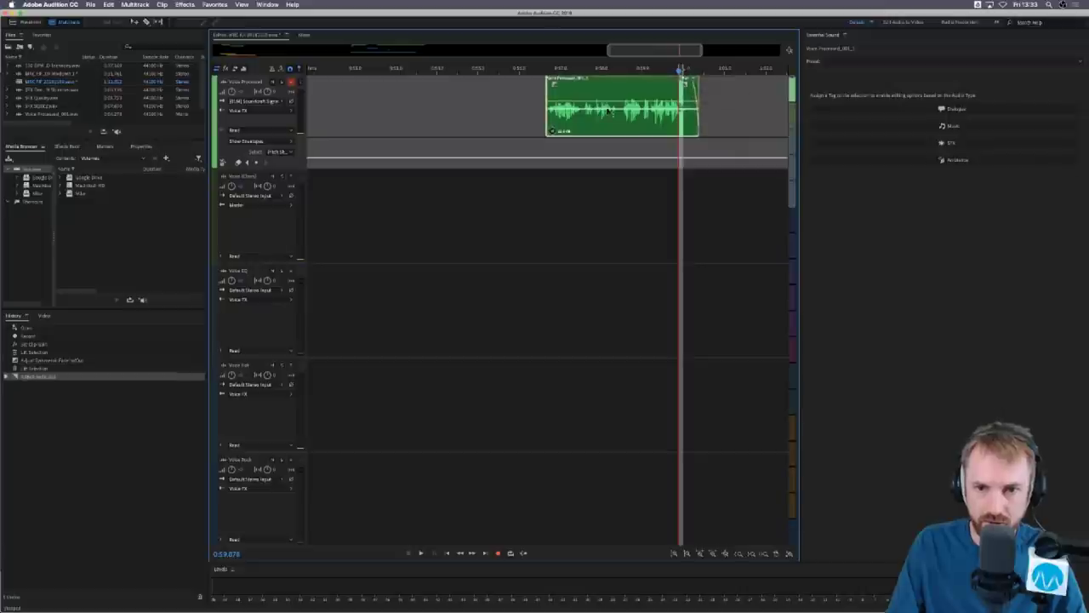
click(616, 113)
key(super+k)
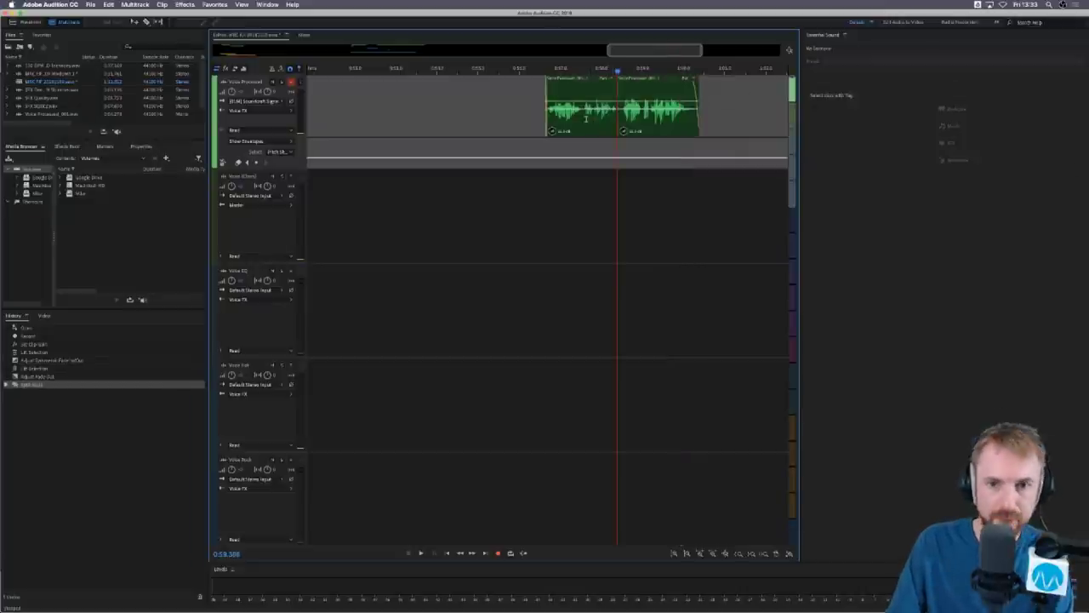
click(582, 119)
key(super+k)
Step: Mix the entire session down to a new file and return to Multitrack
click(517, 68)
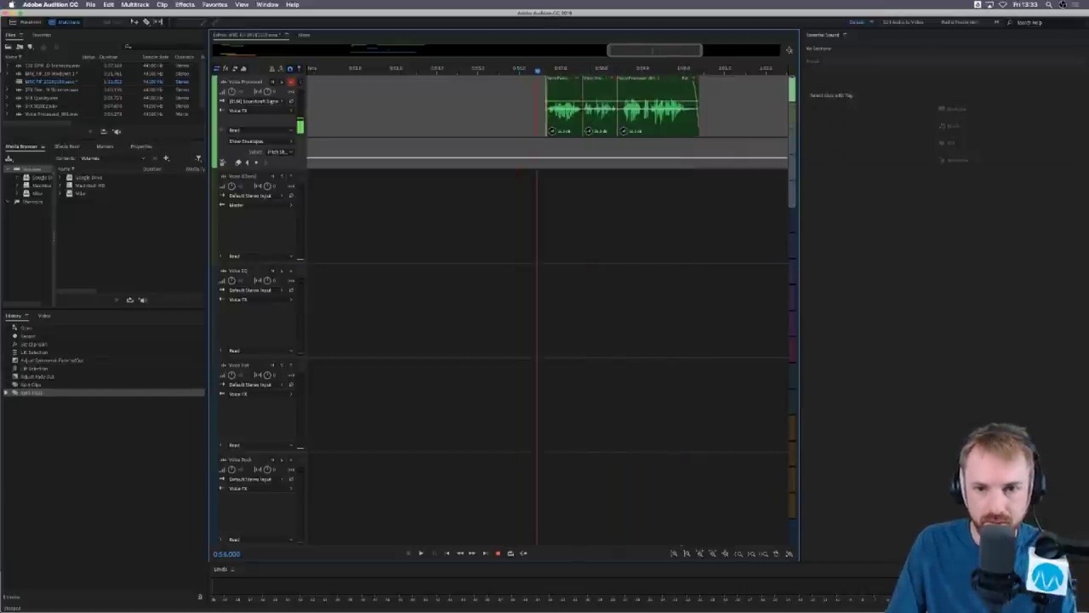
drag(537, 68, 743, 68)
click(135, 4)
mouse_move(170, 41)
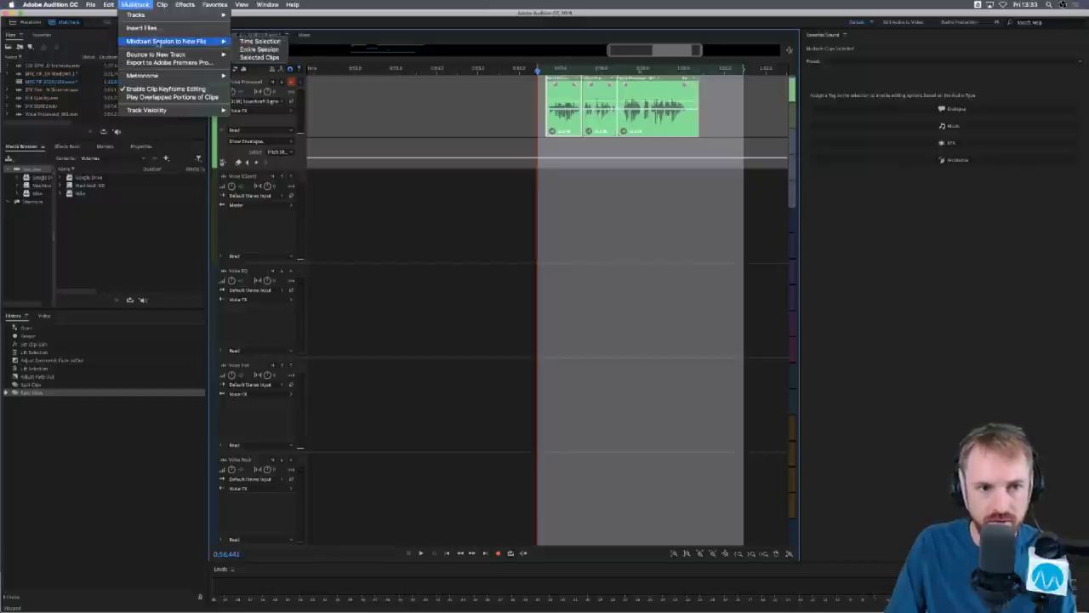
click(253, 49)
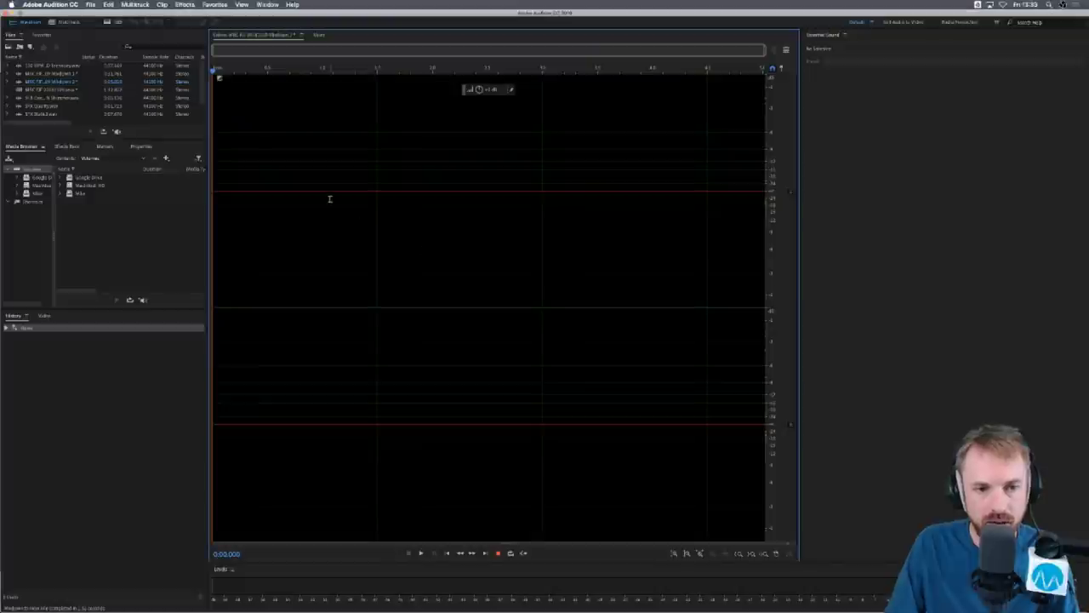
click(68, 21)
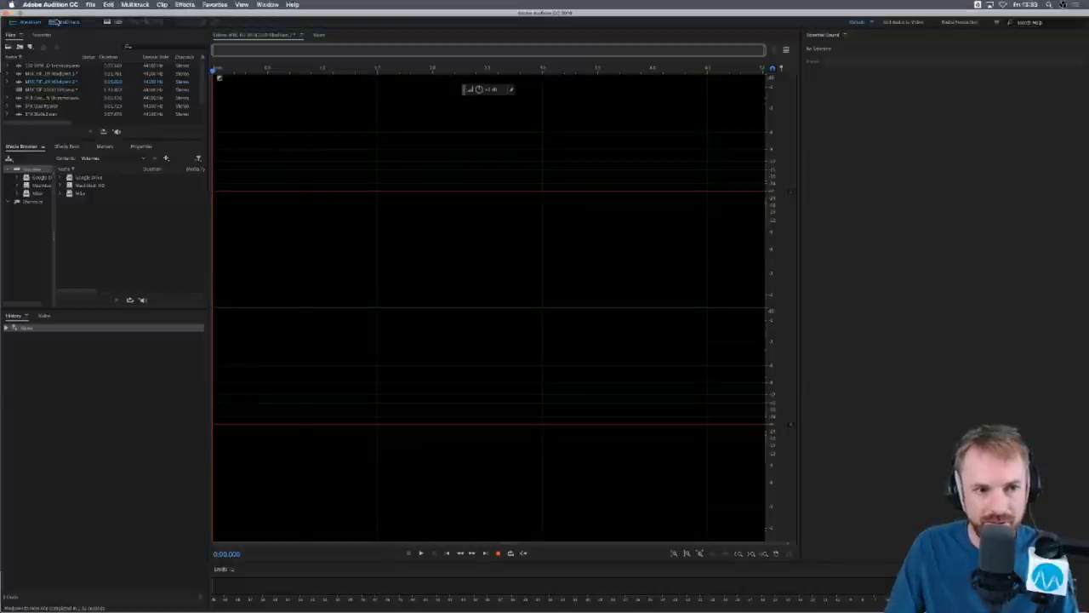
click(535, 340)
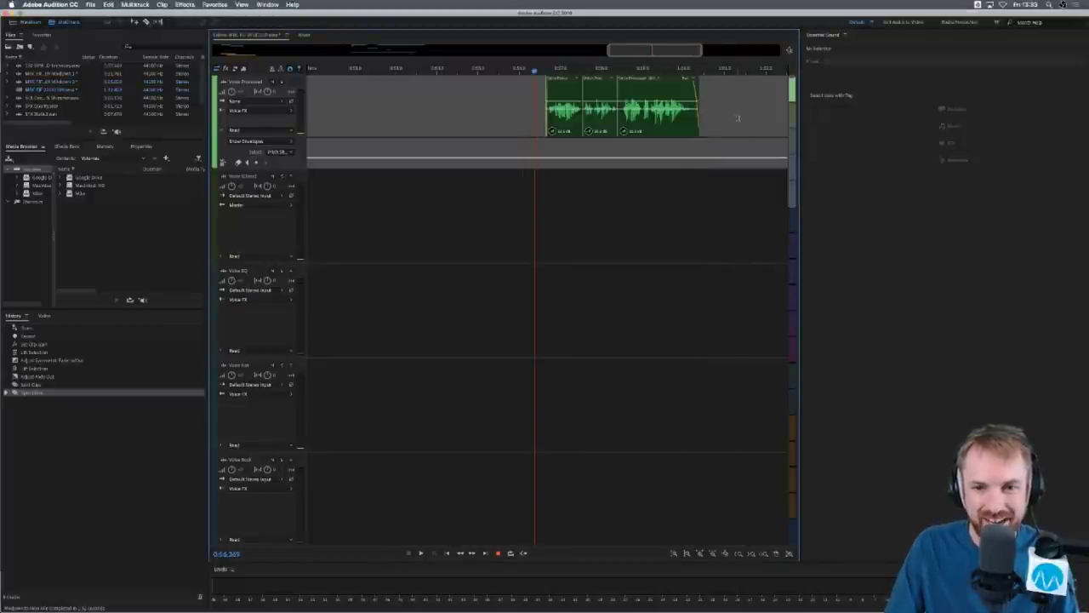
Step: Set the Voice Processed track input to mono input 01M
scroll(738, 118, right, 3)
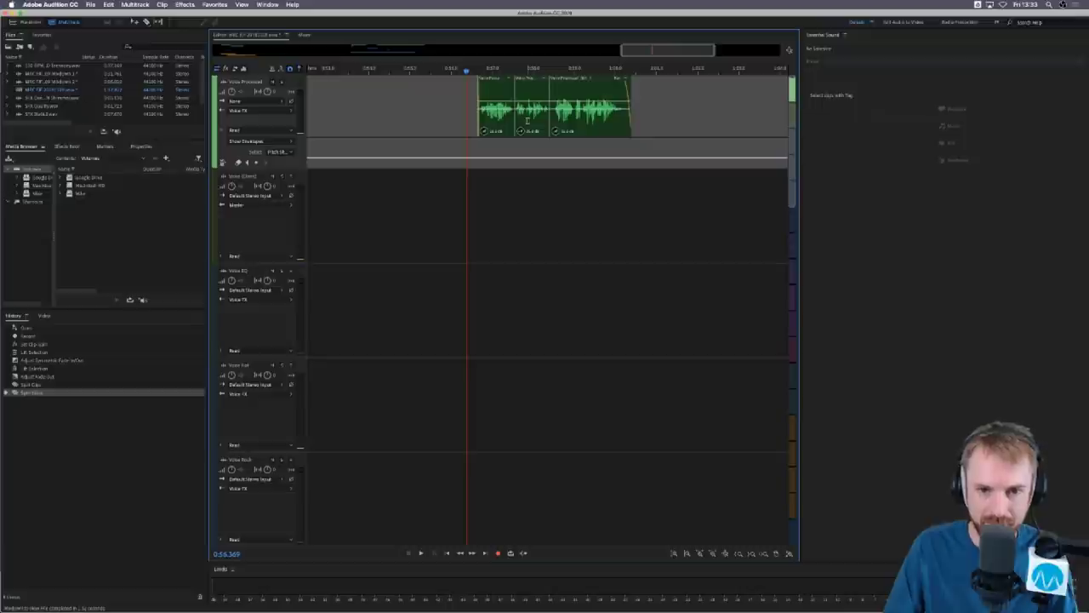
click(436, 115)
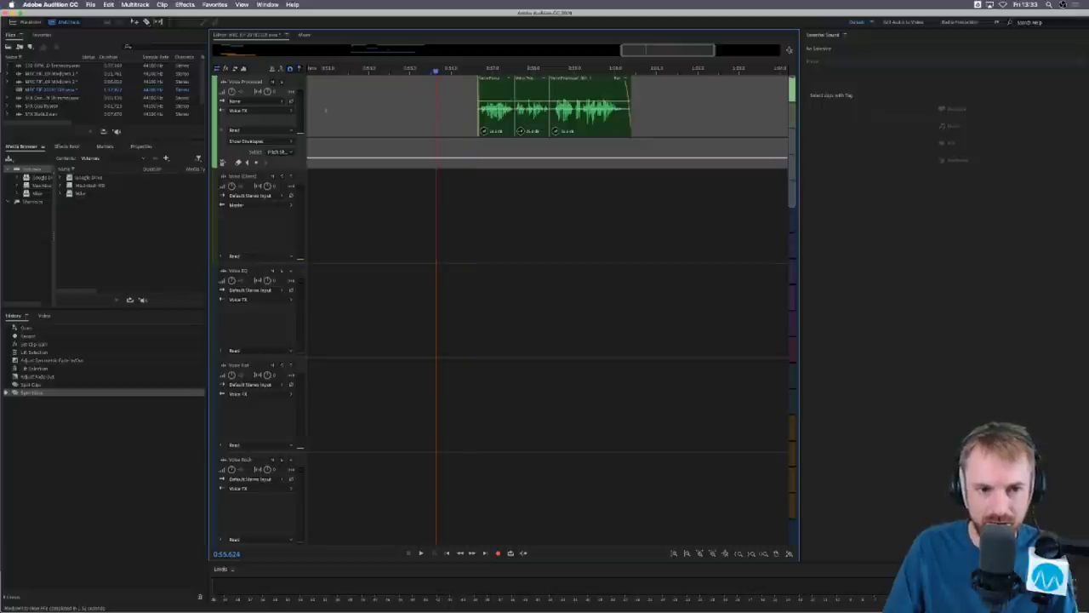
click(255, 101)
mouse_move(328, 118)
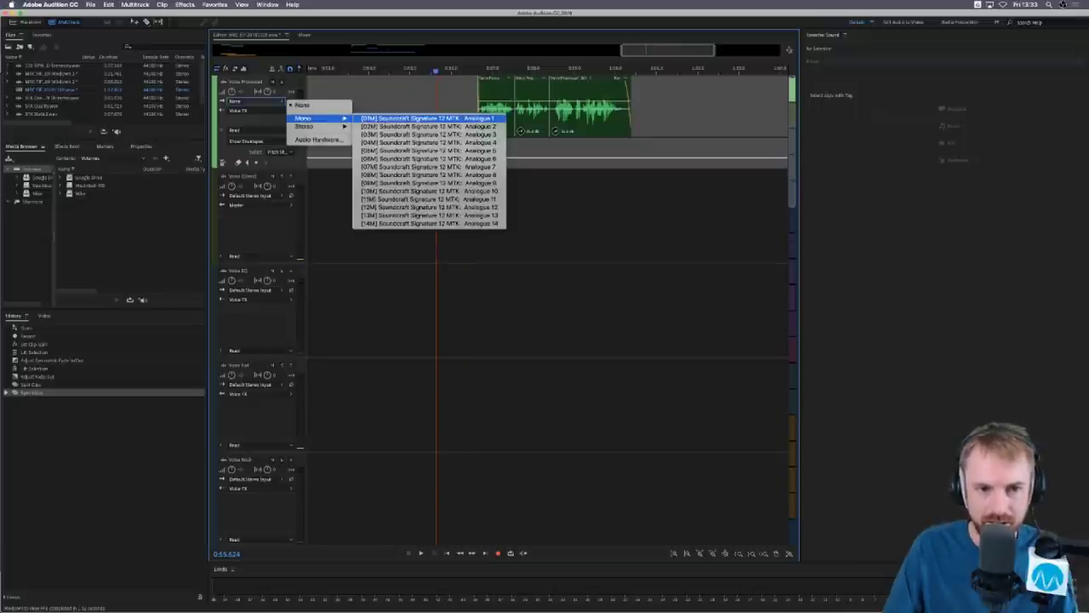
click(426, 117)
Step: Mix the time range over the three clips down to a new file
click(466, 109)
click(134, 4)
click(135, 4)
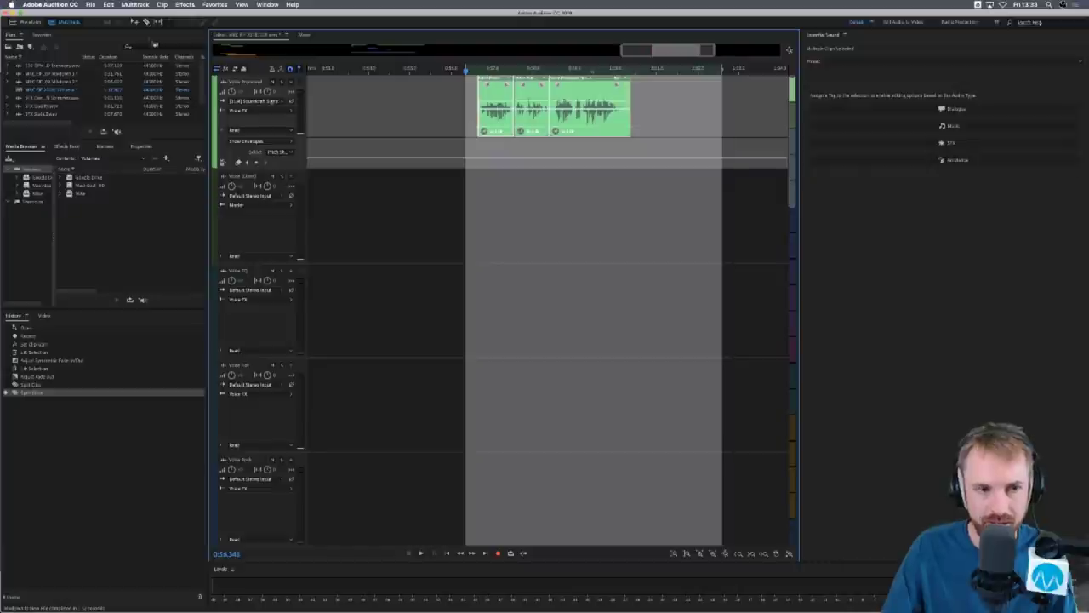
click(135, 5)
mouse_move(170, 39)
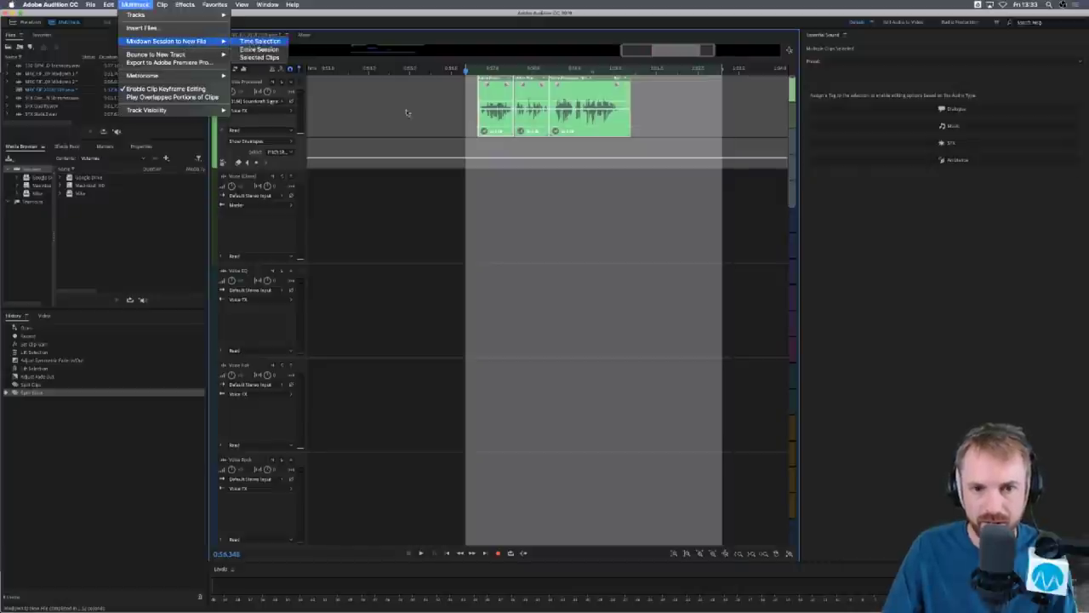
click(264, 58)
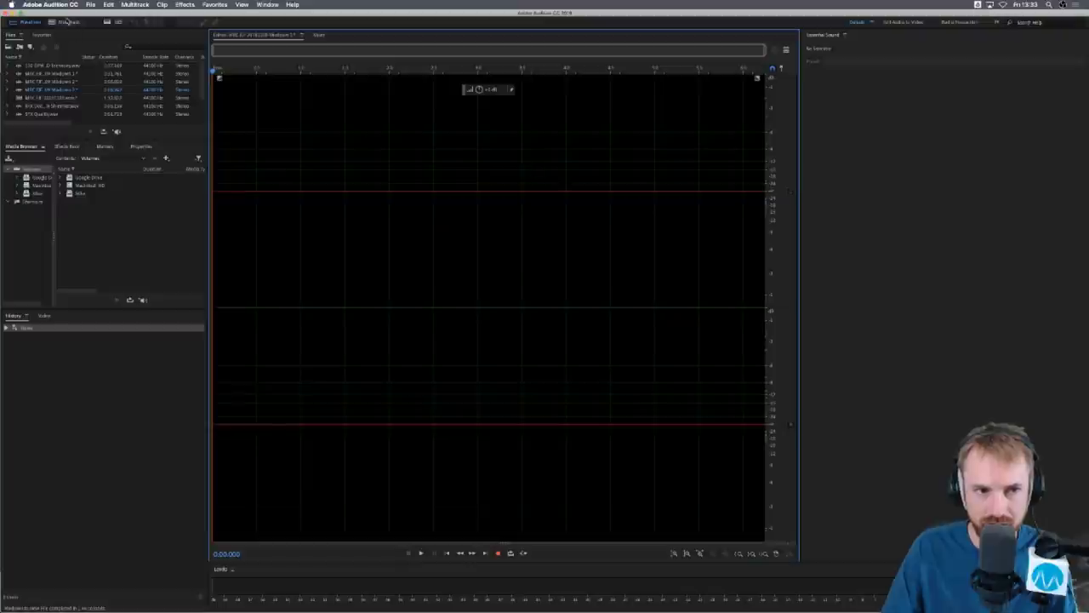
click(69, 21)
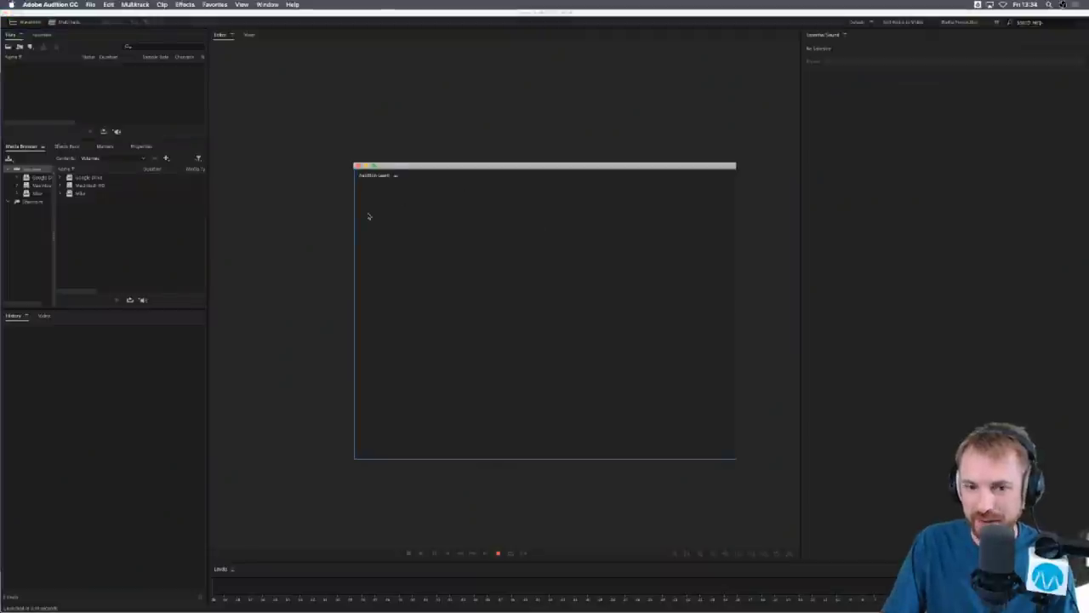
Step: Close the Learn window and check File > Open Recent without choosing anything
click(358, 166)
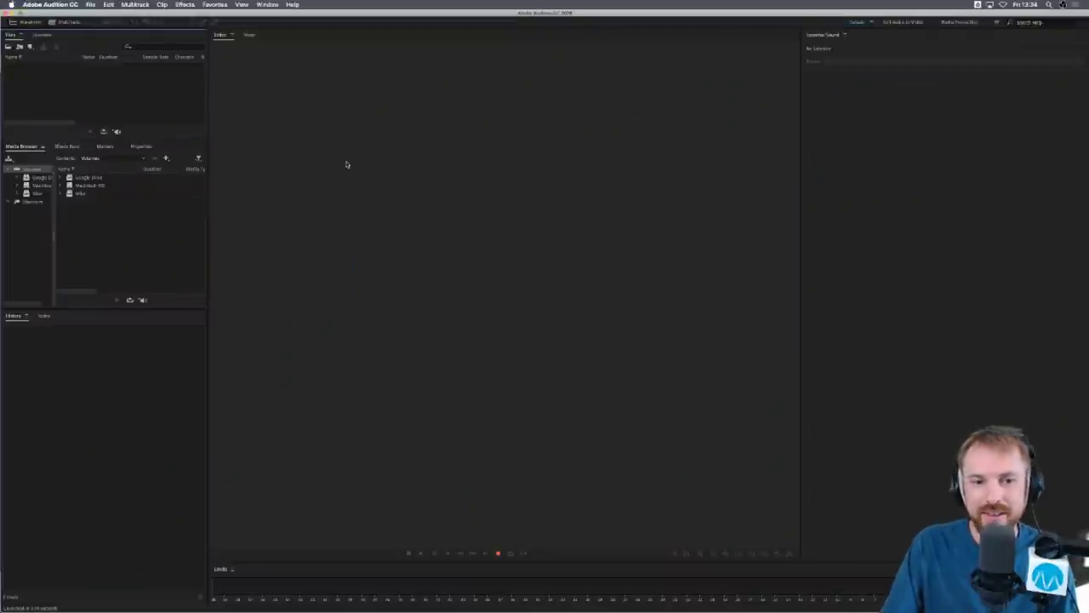
click(89, 5)
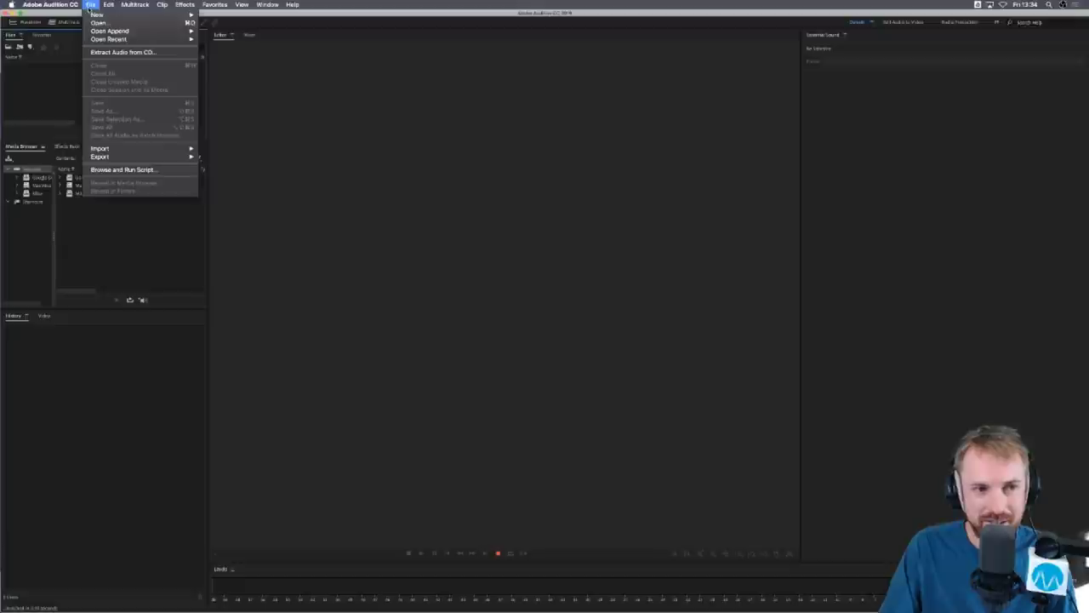
mouse_move(105, 40)
click(349, 94)
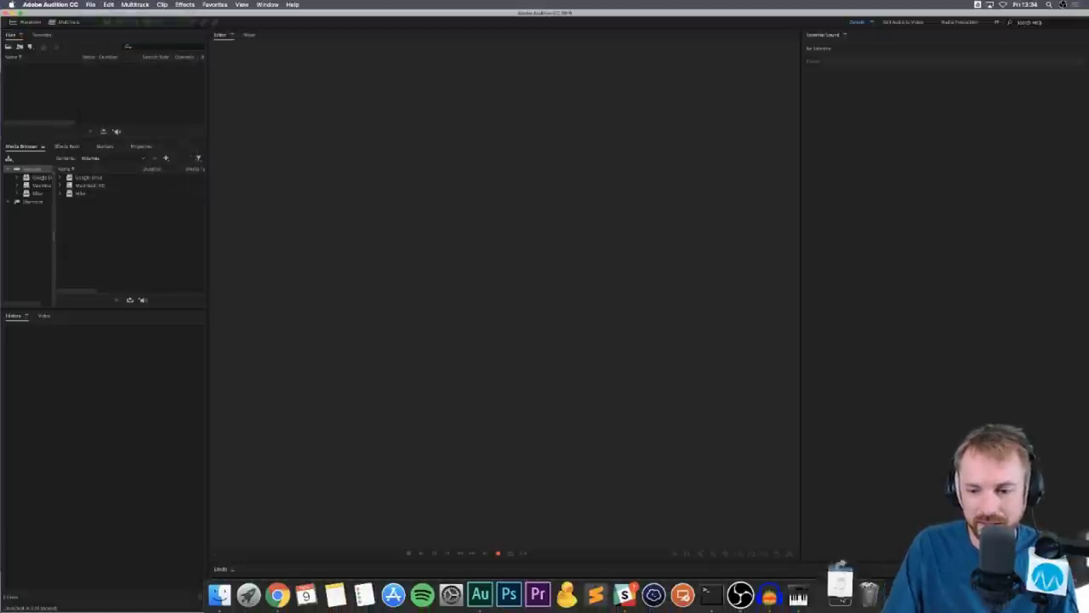
Step: Reopen the recent multitrack session from the Dock's Audition stack
click(840, 594)
click(840, 534)
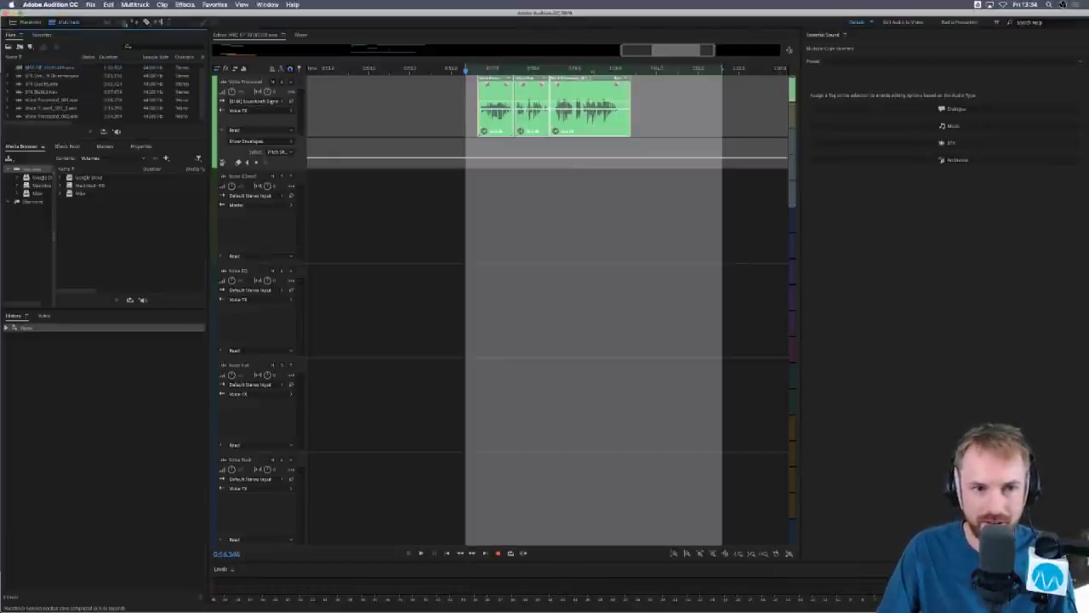
click(135, 4)
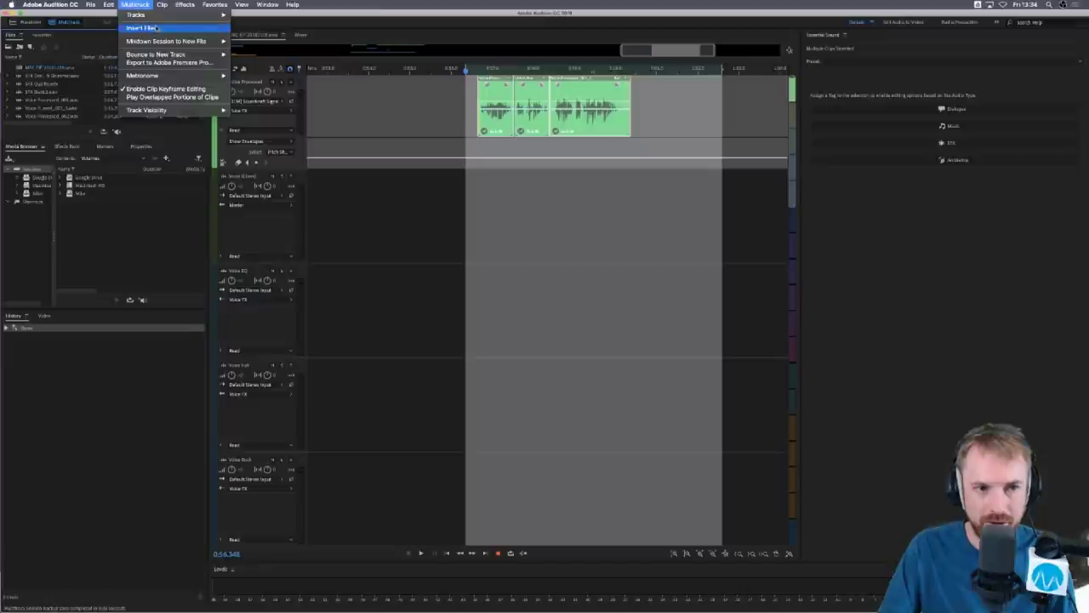
Step: Mix the marked time range to a new file and select a phrase in its waveform
mouse_move(204, 41)
click(247, 41)
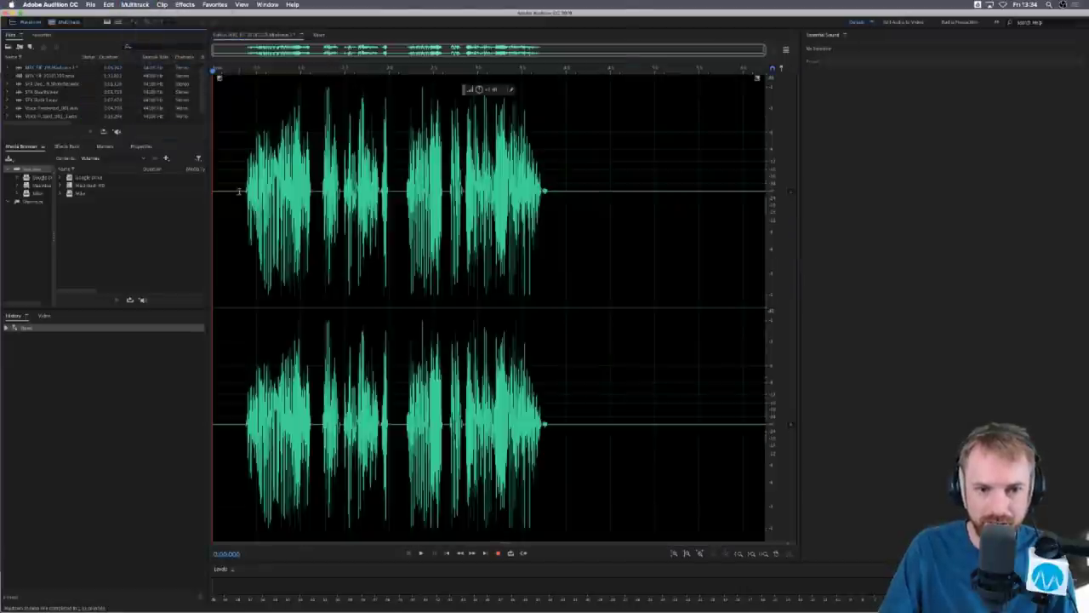
drag(239, 191, 591, 189)
Step: Try naming the selection 'dsh-bnd/taw', then cancel the Save Selection and Save As dialogs
key(super+alt+s)
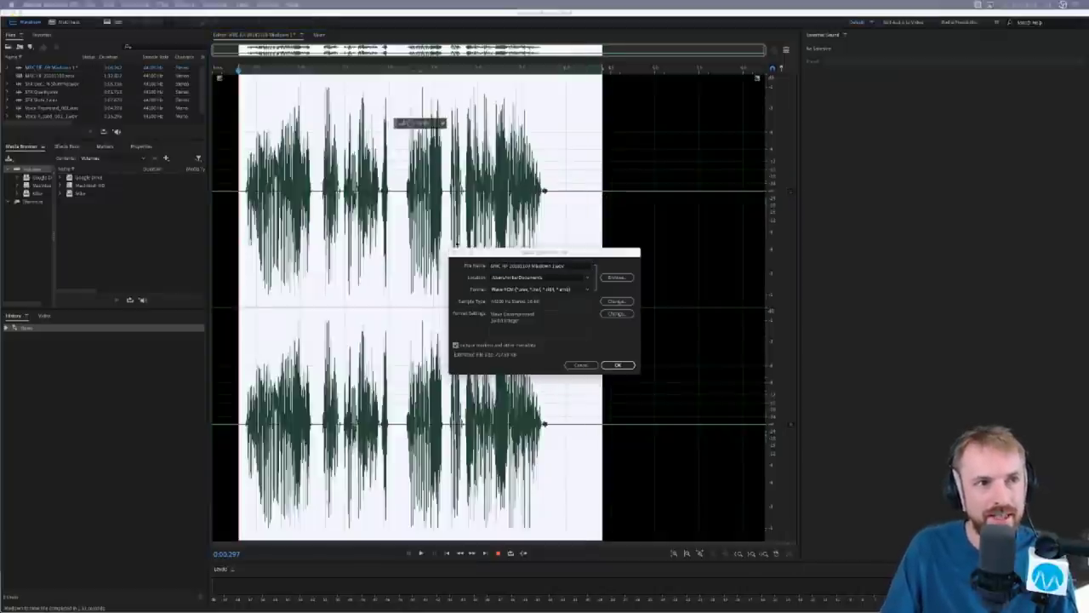
click(538, 270)
text(dsh-bnd/taw)
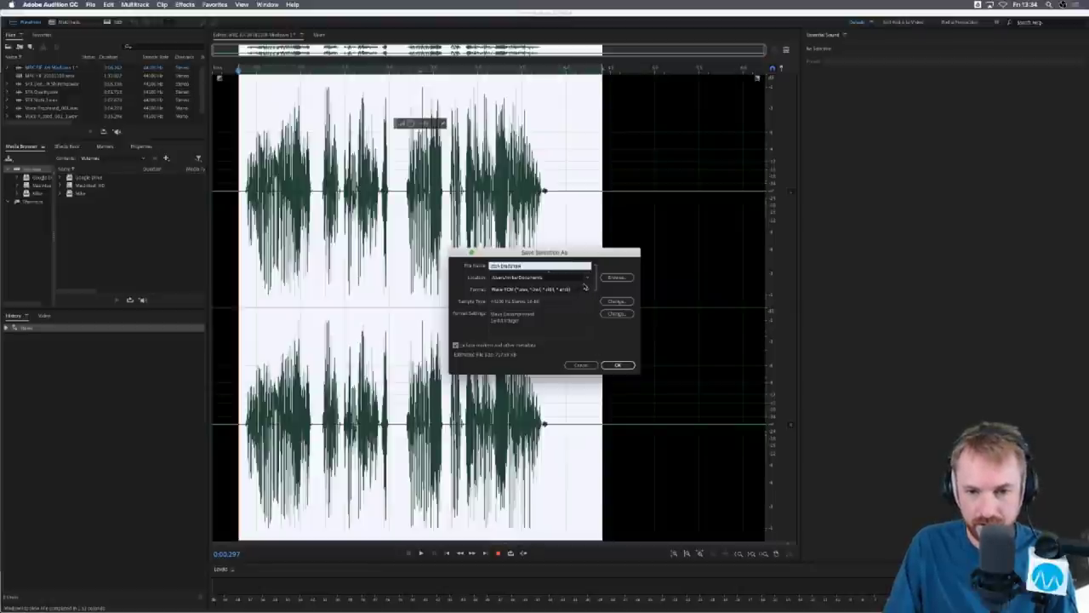
key(Escape)
key(super+shift+s)
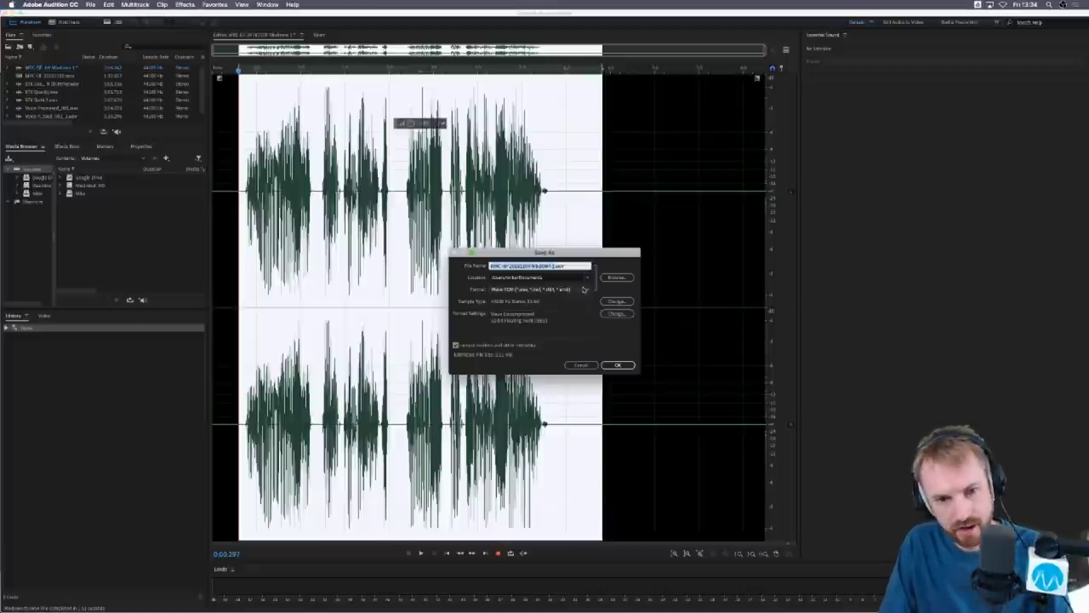
key(Escape)
key(super+shift+s)
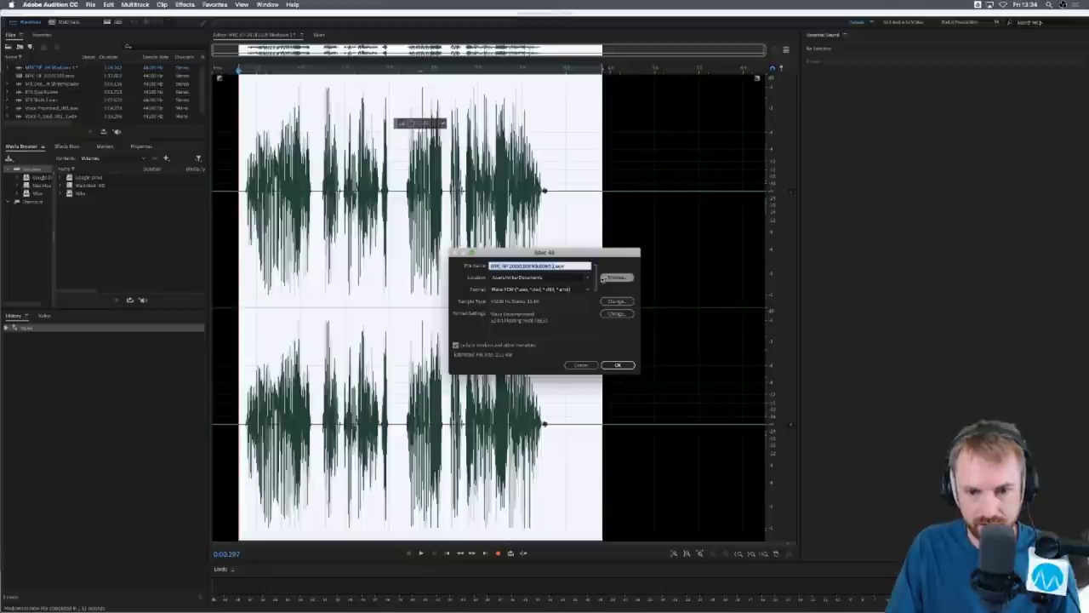
key(Escape)
Step: Save the selected phrase as its own file with a chosen name and folder
key(super+alt+s)
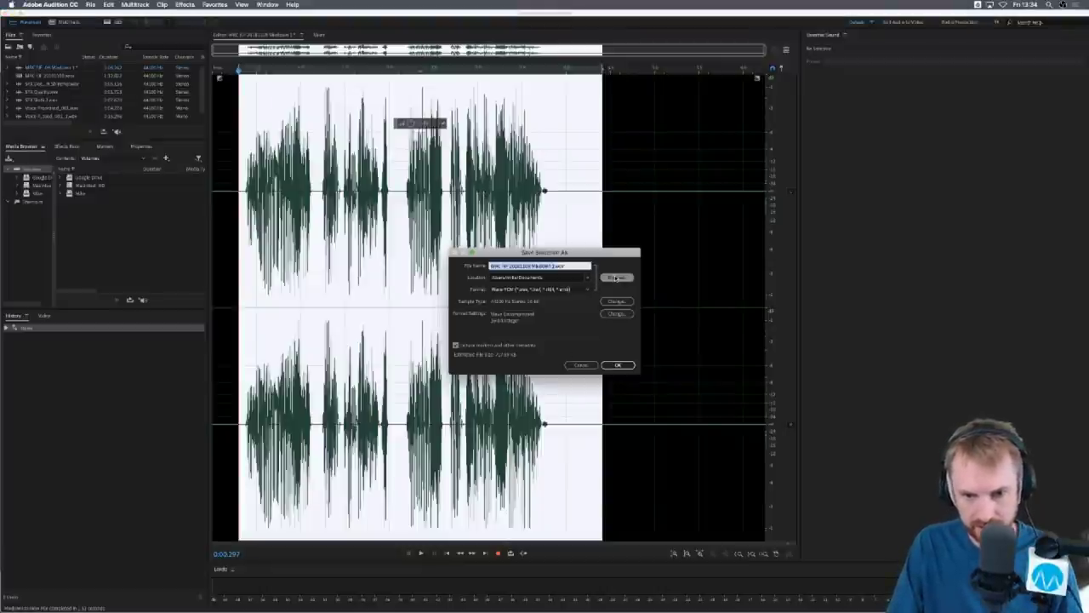
click(615, 277)
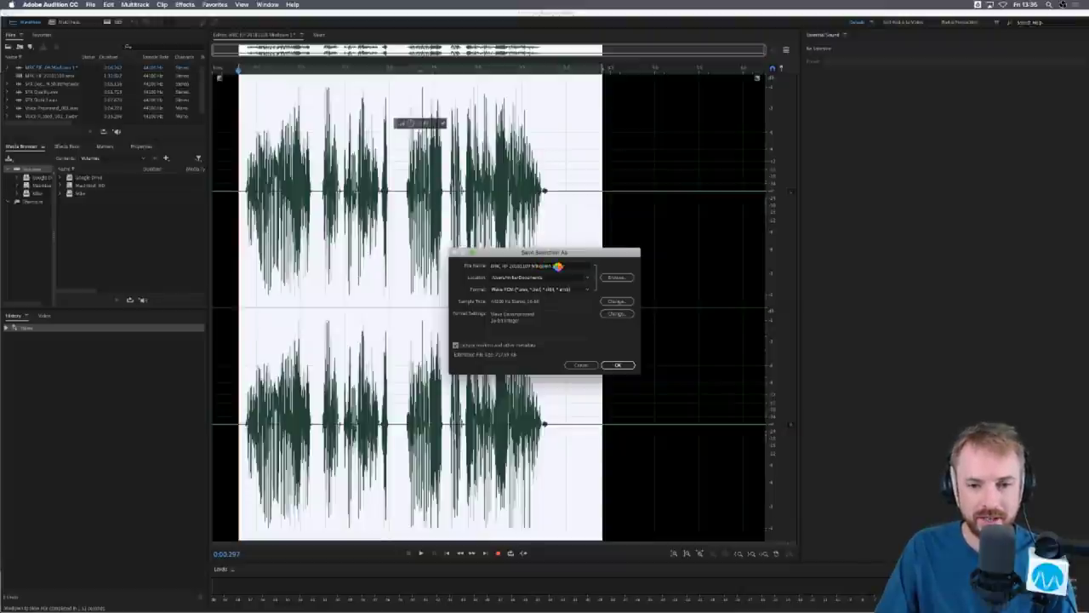
click(619, 368)
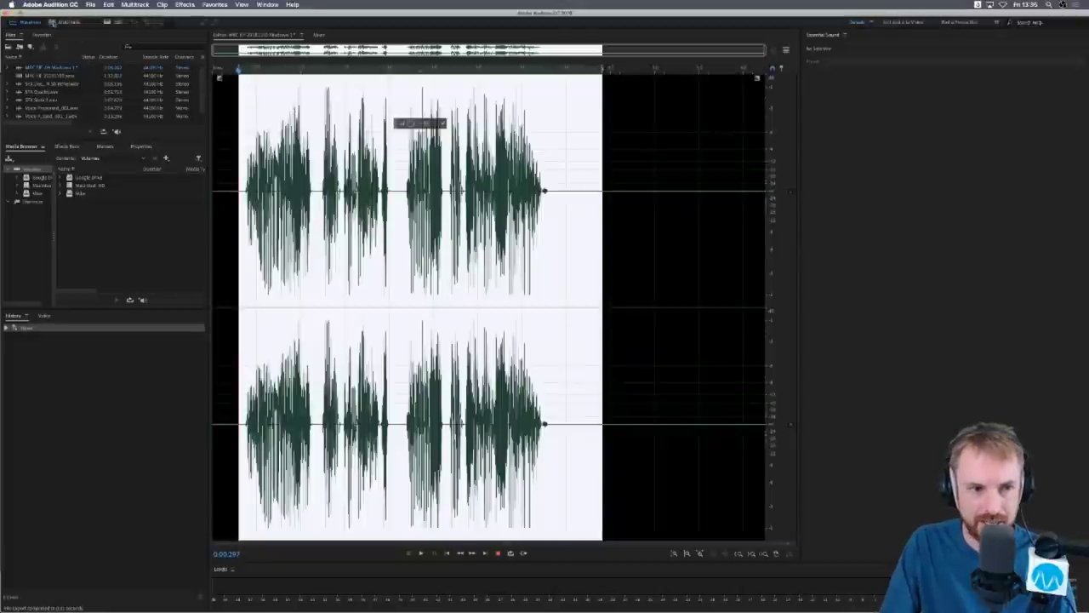
Step: Shrink the tracks and move the two take clips onto Voice Flanger and Voice Chorus
click(53, 26)
click(540, 171)
drag(529, 117, 502, 575)
drag(507, 474, 501, 297)
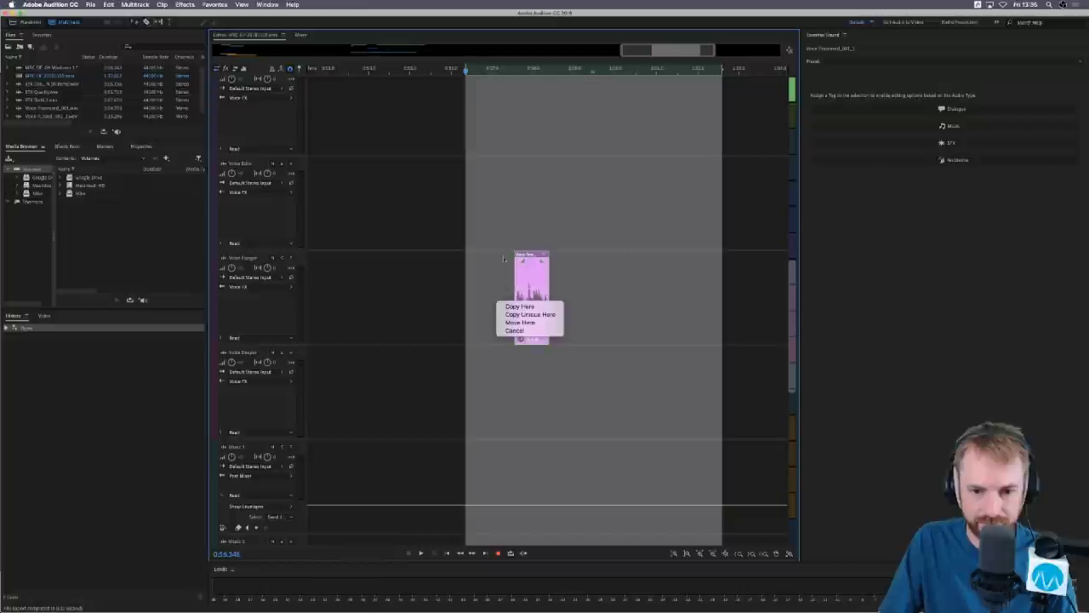
key(Escape)
scroll(531, 247, up, 5)
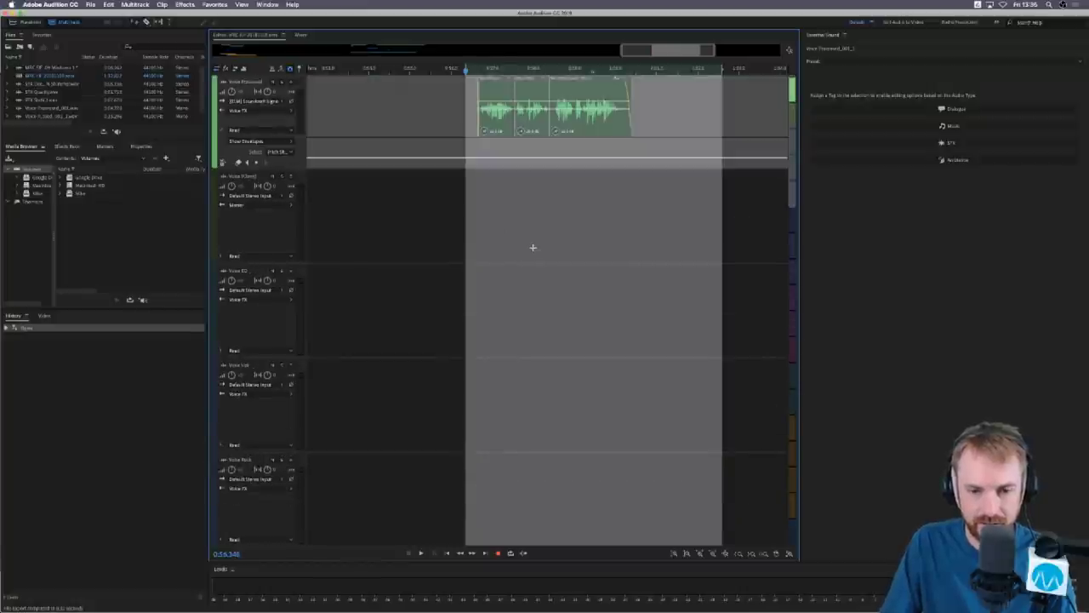
key(alt+minus)
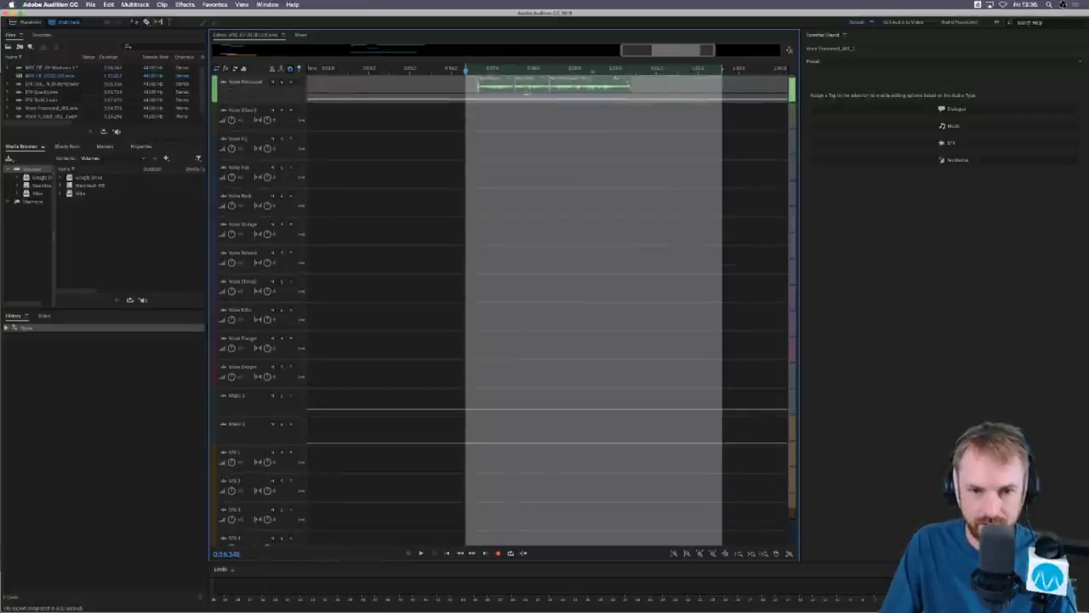
drag(524, 98, 524, 353)
drag(564, 80, 556, 300)
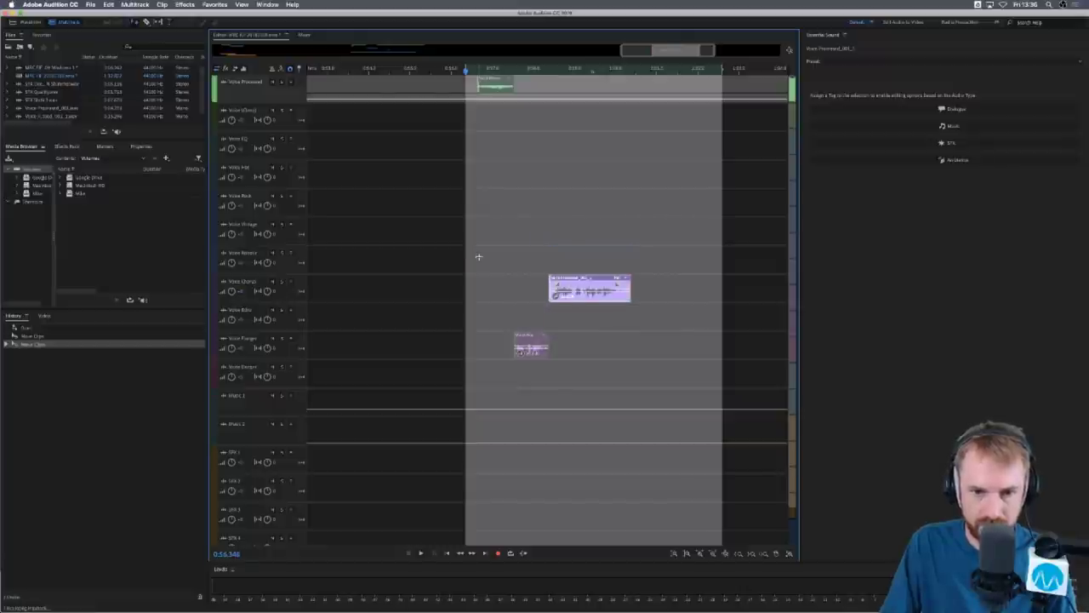
Step: Play back the moved clips from just before them
key(space)
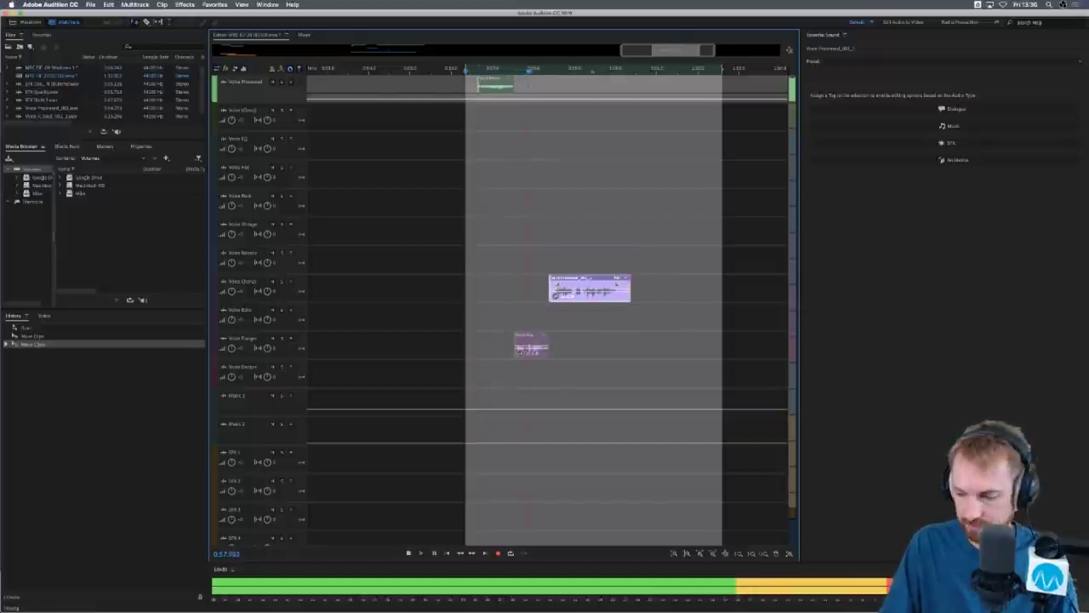
key(space)
click(494, 231)
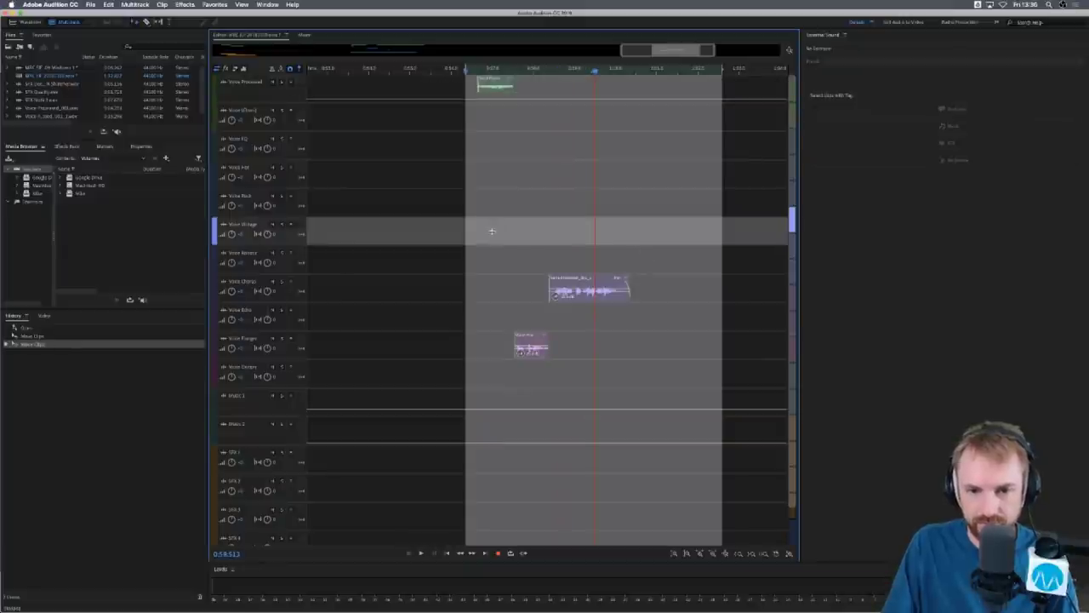
click(472, 220)
key(space)
key(space)
Step: Set output 1 to Analogue 8 in Audio Channel Mapping and play the session
key(super+comma)
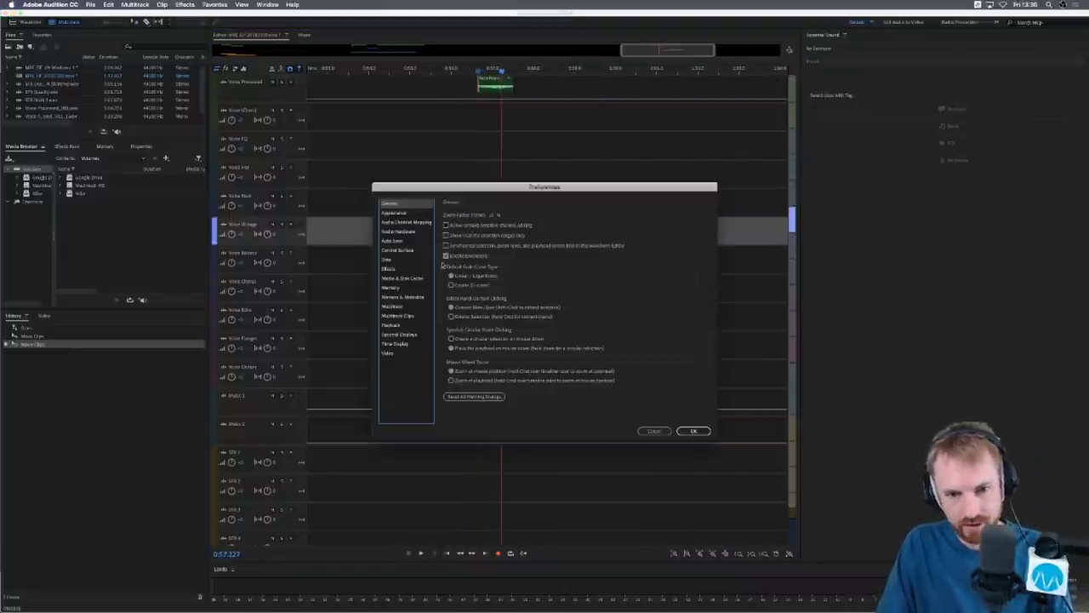
click(410, 222)
click(687, 291)
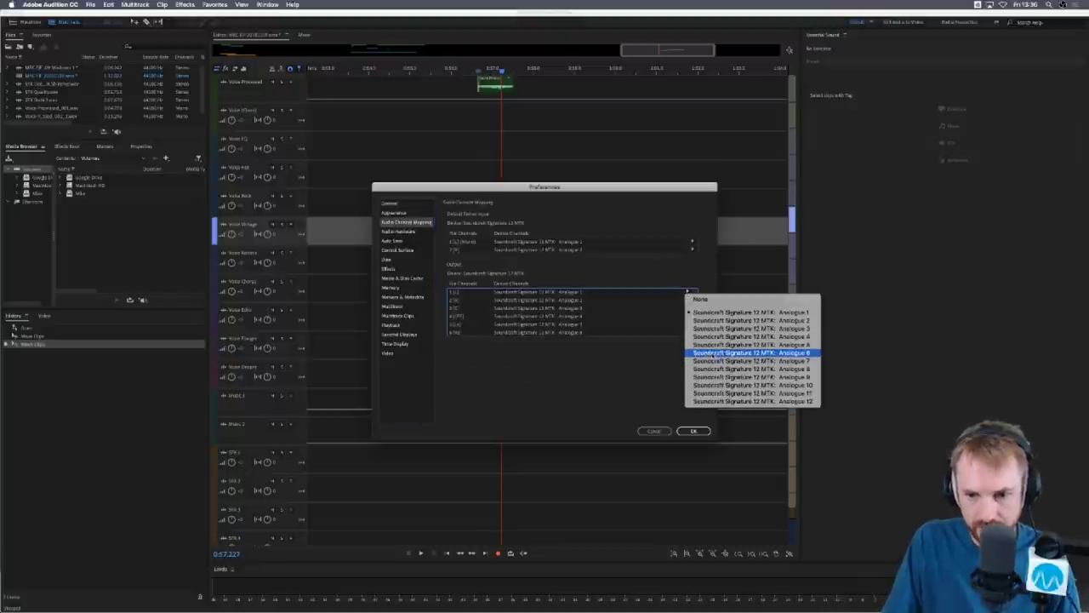
click(741, 361)
click(687, 294)
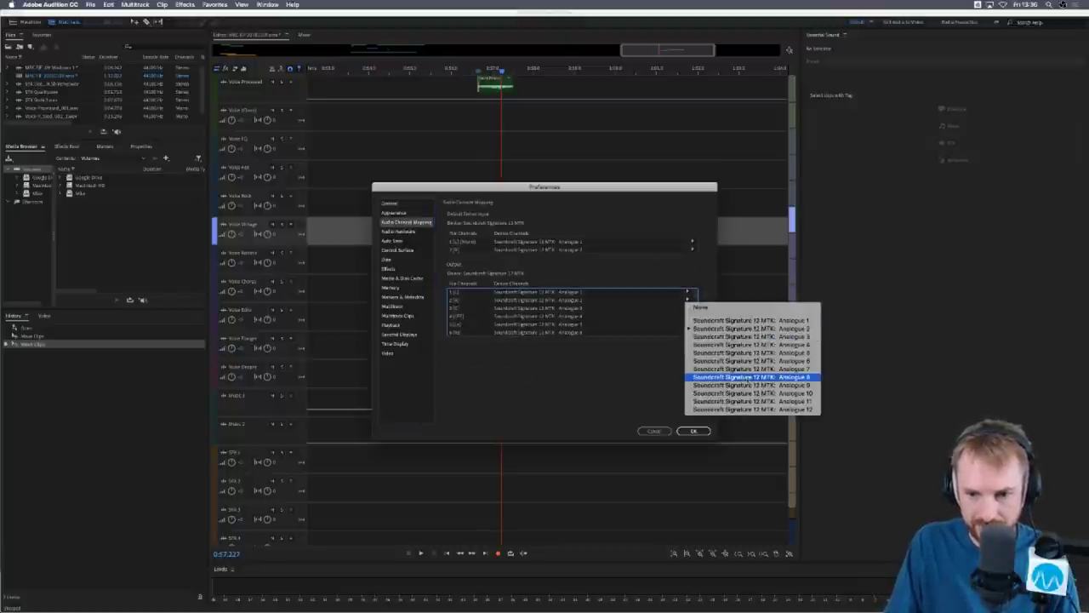
click(698, 425)
click(693, 430)
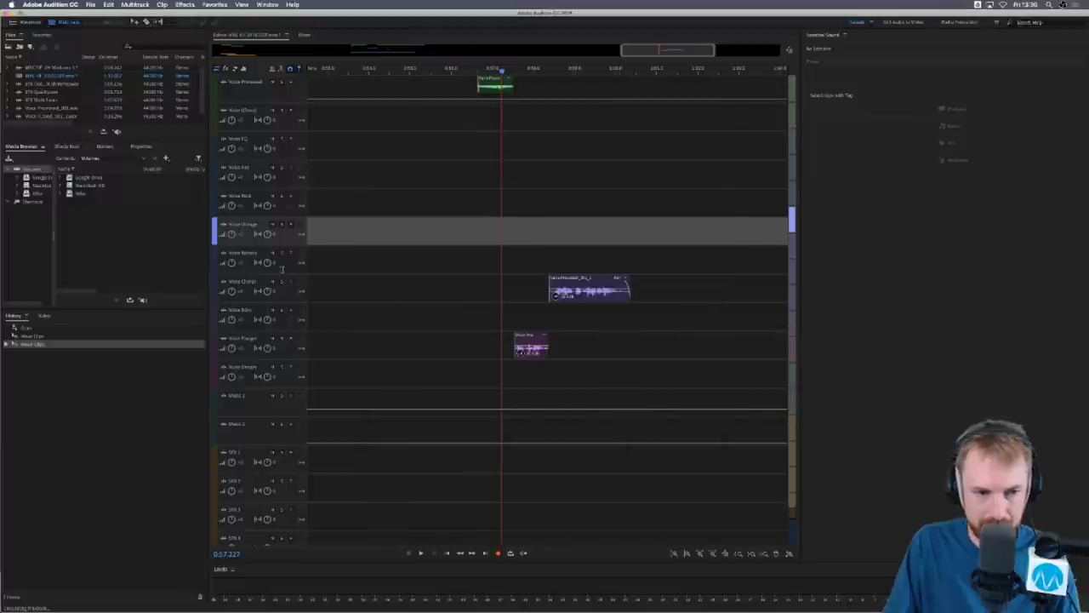
key(space)
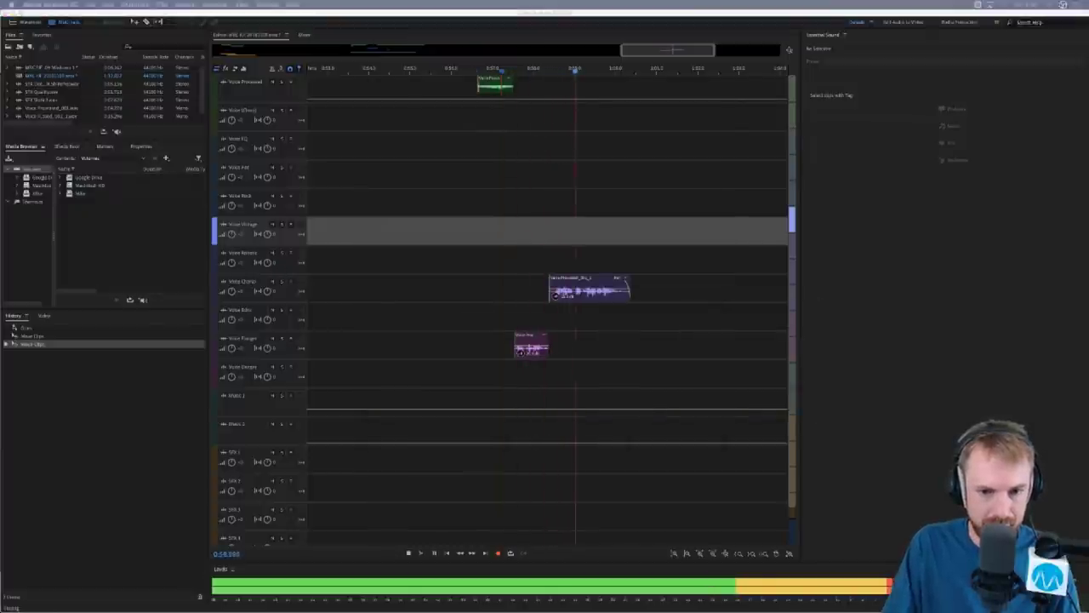
Step: Add a sound-effect file to the SFX 1 track and play it back
key(space)
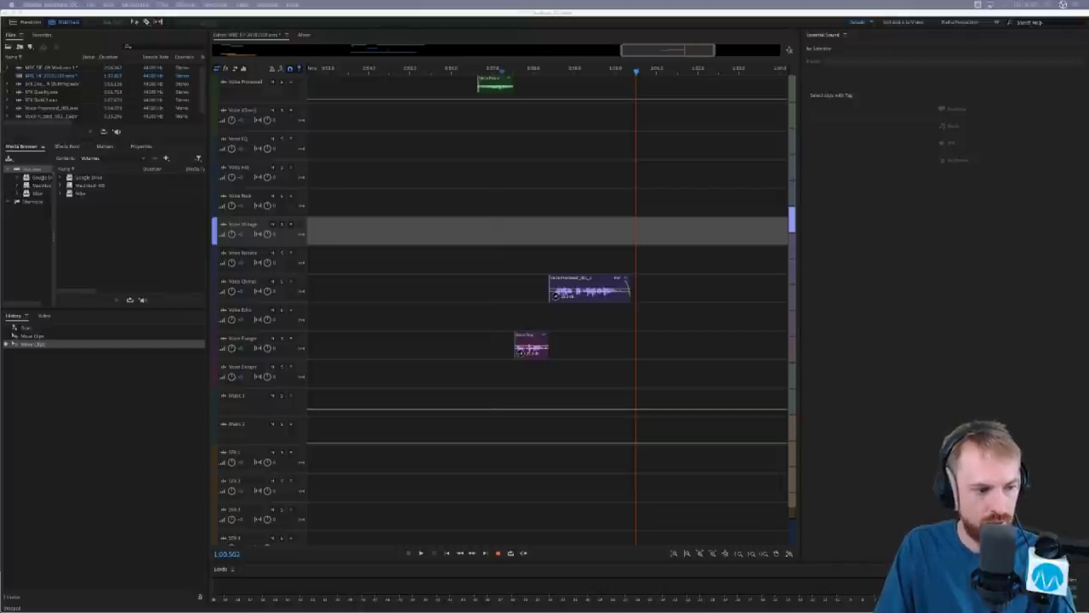
drag(0, 414, 493, 457)
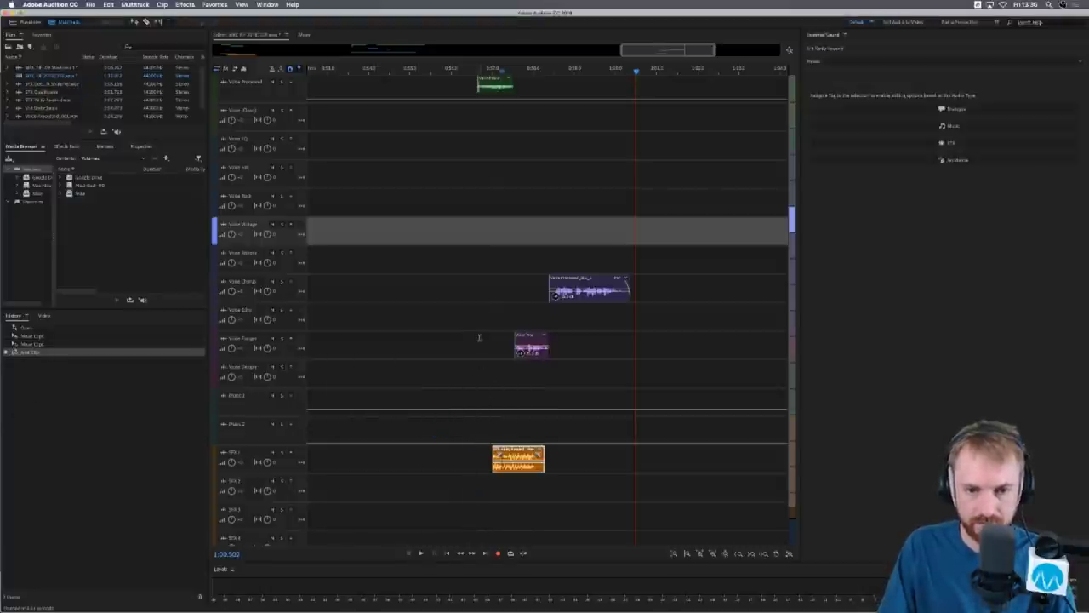
click(483, 337)
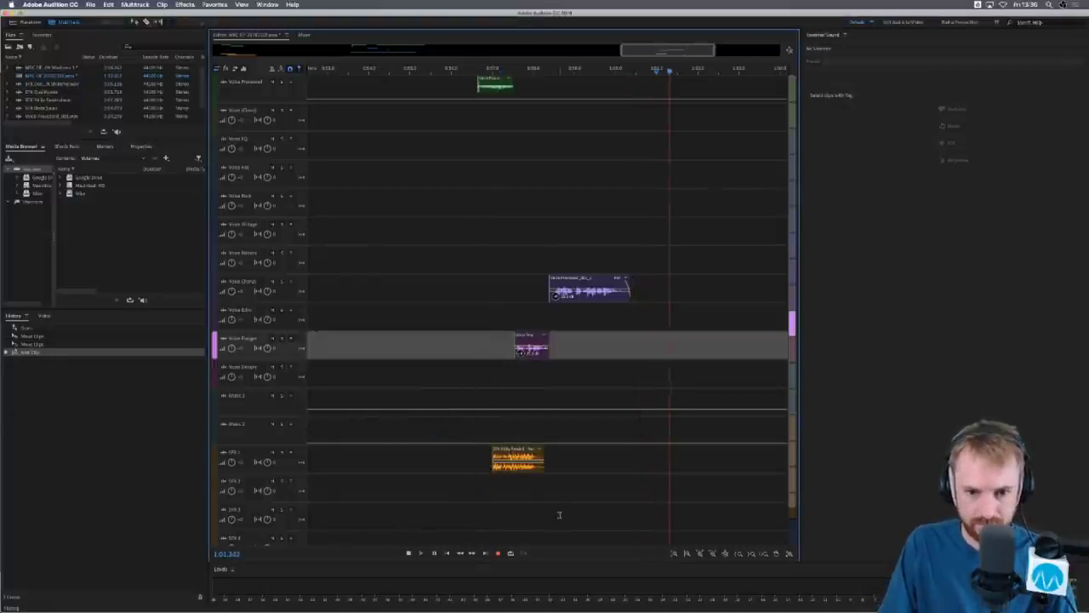
click(465, 379)
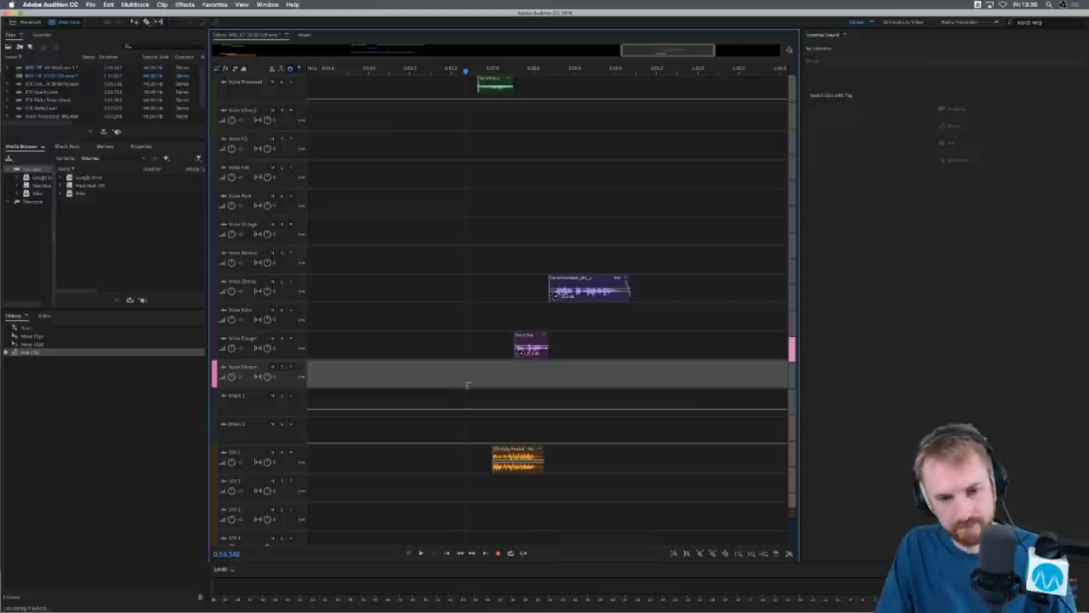
key(space)
Step: Nudge the SFX 1 clip earlier, replay, and bring in SFX Concert Ambience
drag(518, 459, 503, 460)
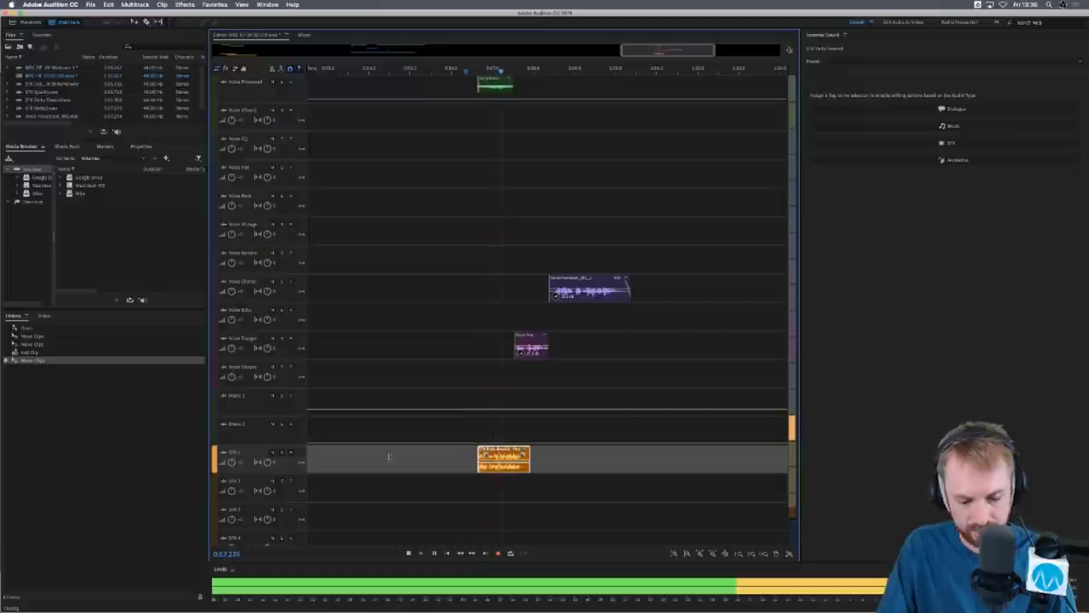
key(space)
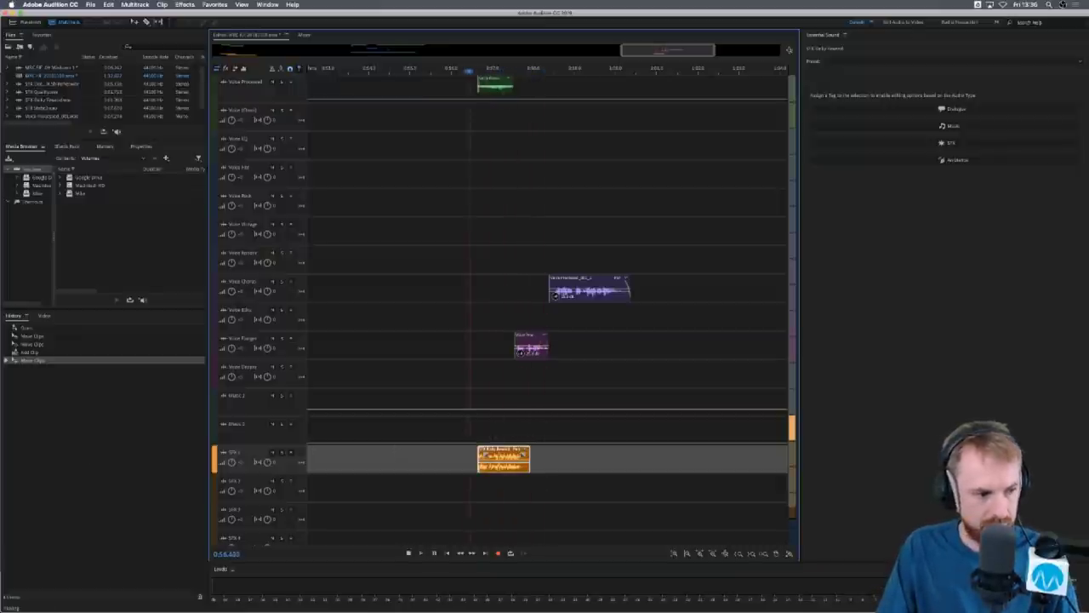
key(space)
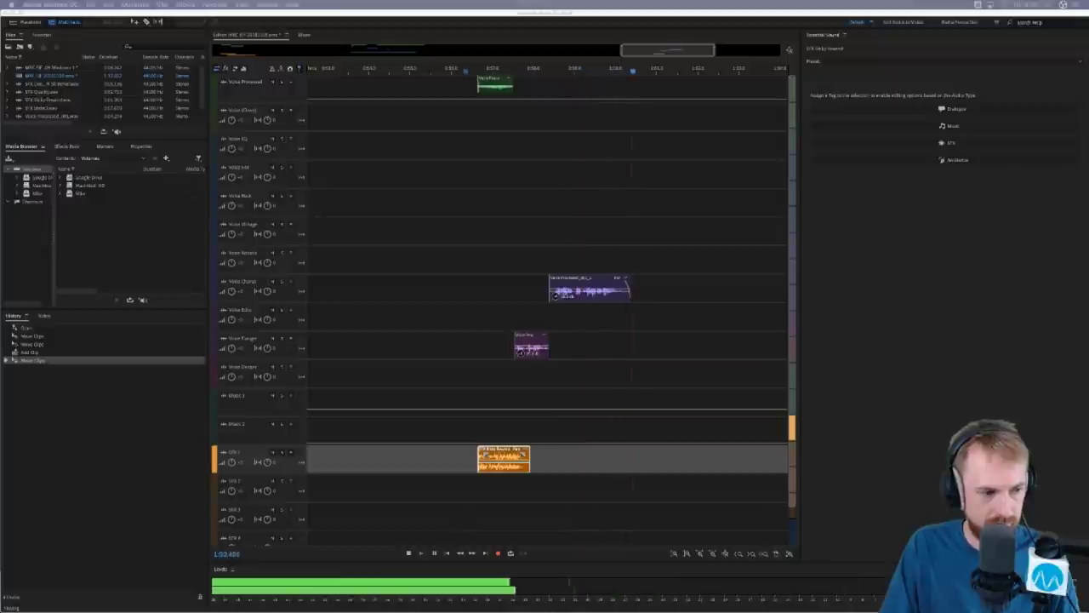
drag(70, 425, 534, 461)
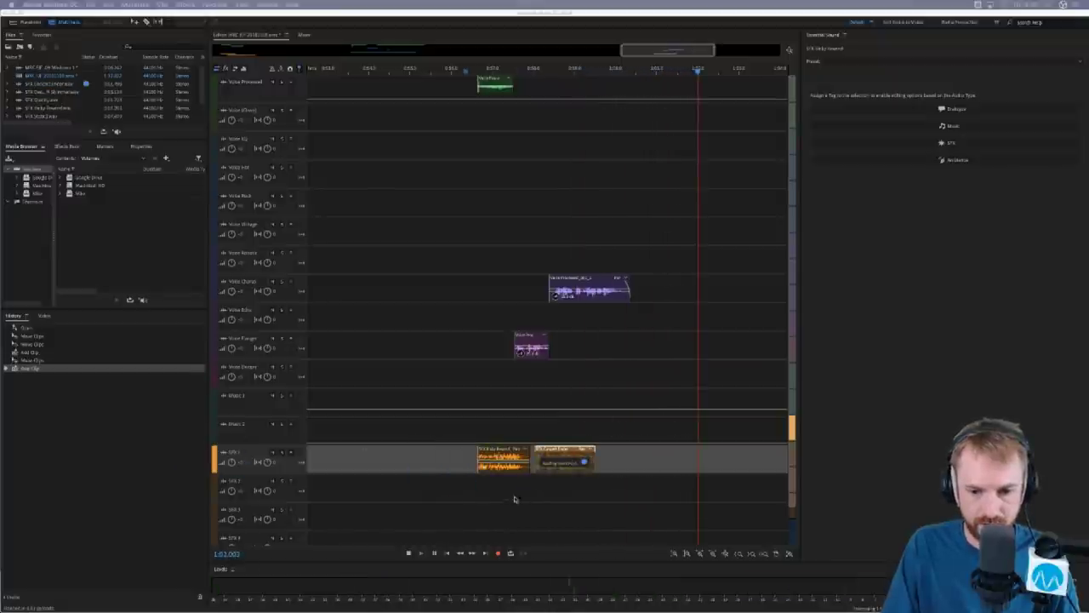
Step: Place the ambience clip on SFX 1, listen, then delete it
click(485, 481)
key(space)
key(space)
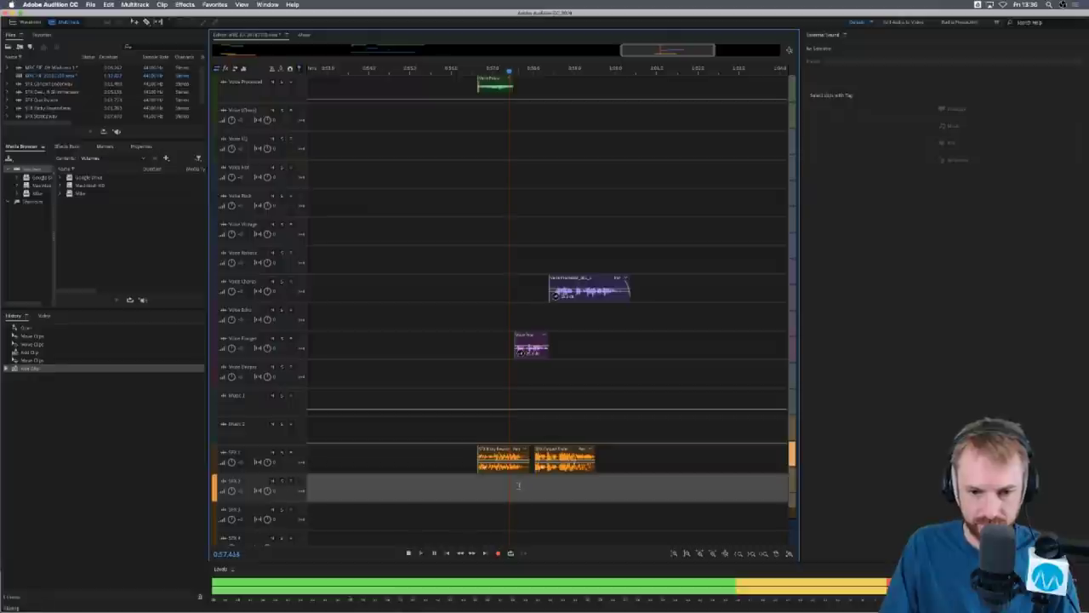
key(space)
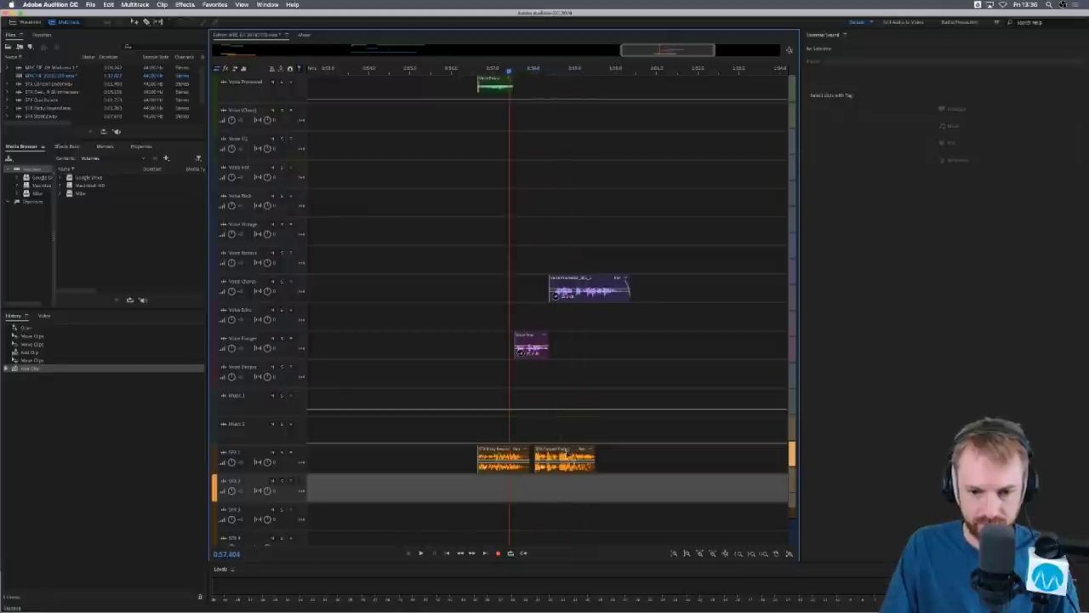
click(568, 459)
key(Delete)
Step: Add a different sound effect right after the first clip and play it back
drag(4, 429, 557, 460)
key(Delete)
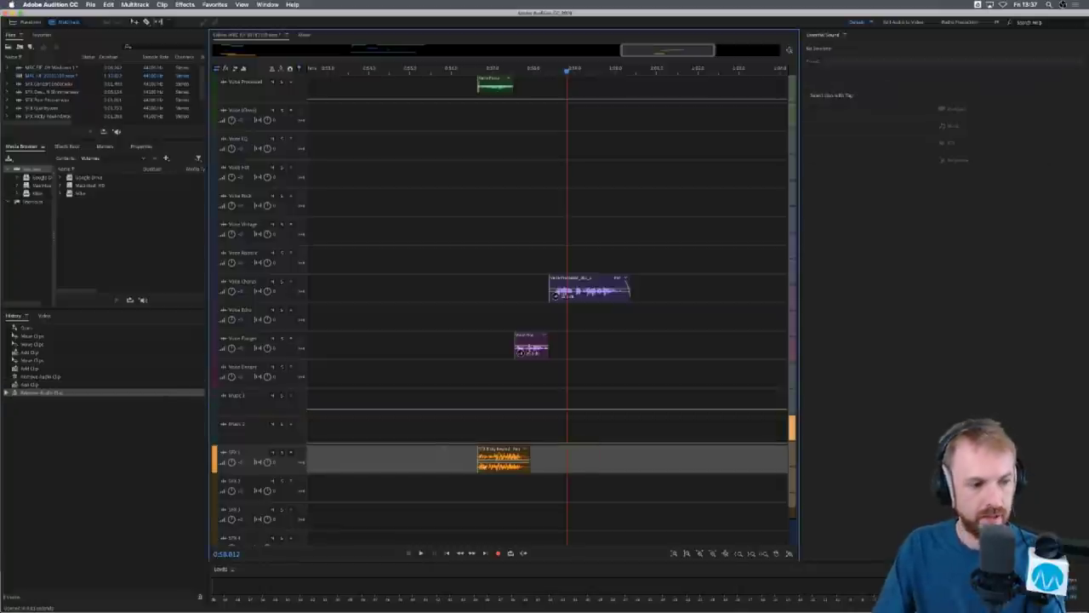
drag(5, 442, 567, 449)
click(481, 379)
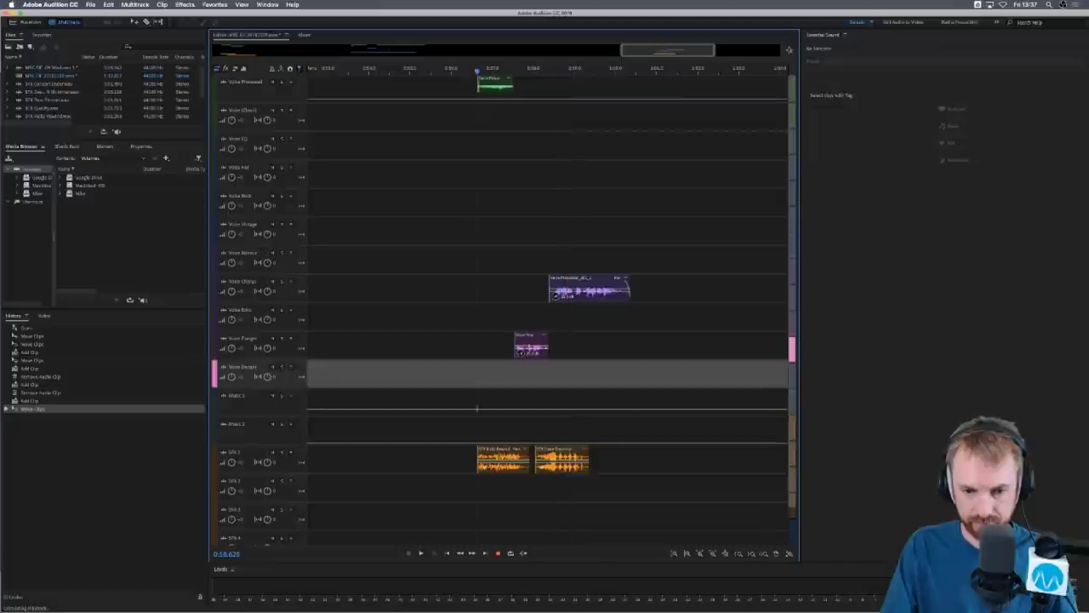
key(space)
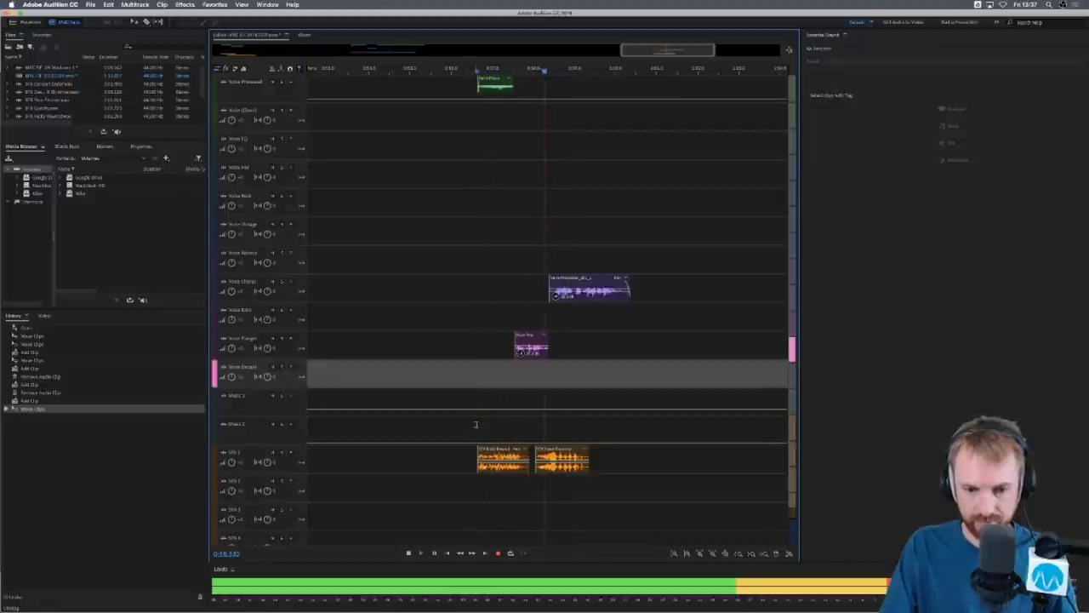
key(space)
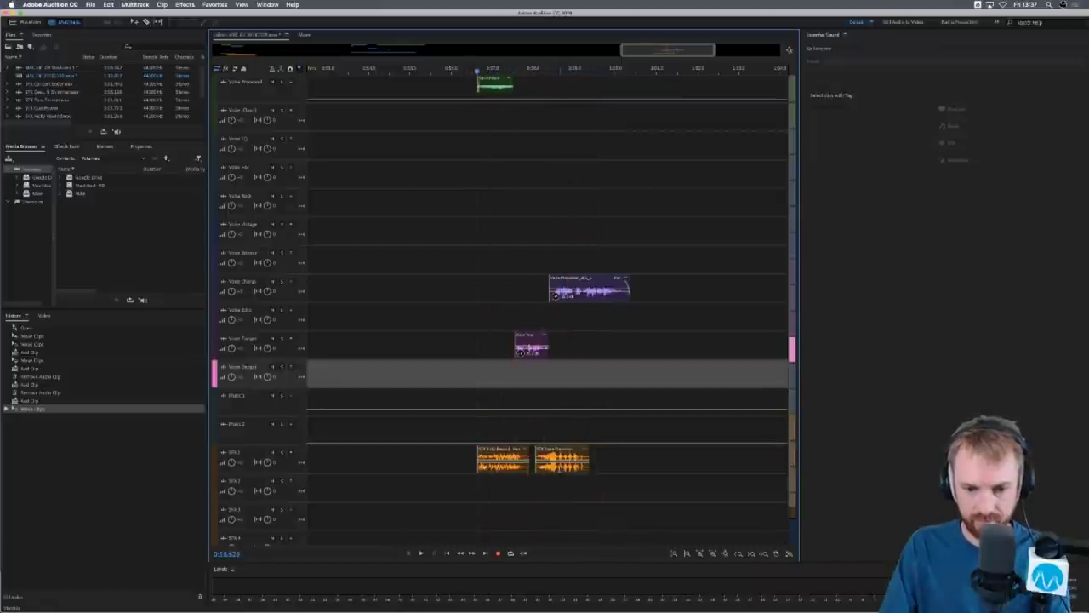
Step: Mark the second effect's tail for removal and play the shortened effect
drag(558, 460, 664, 459)
click(472, 415)
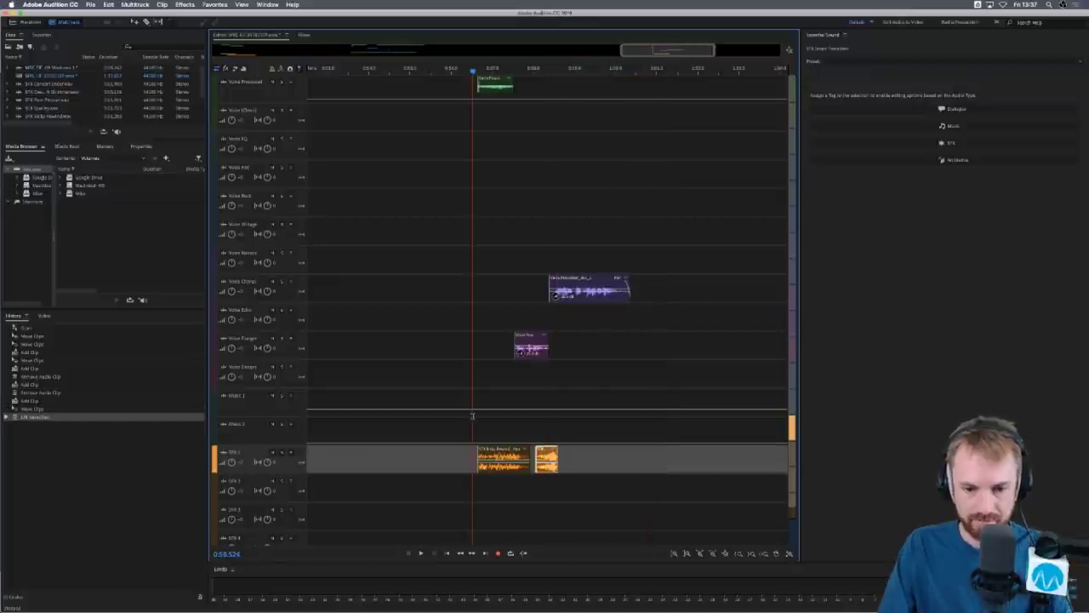
key(space)
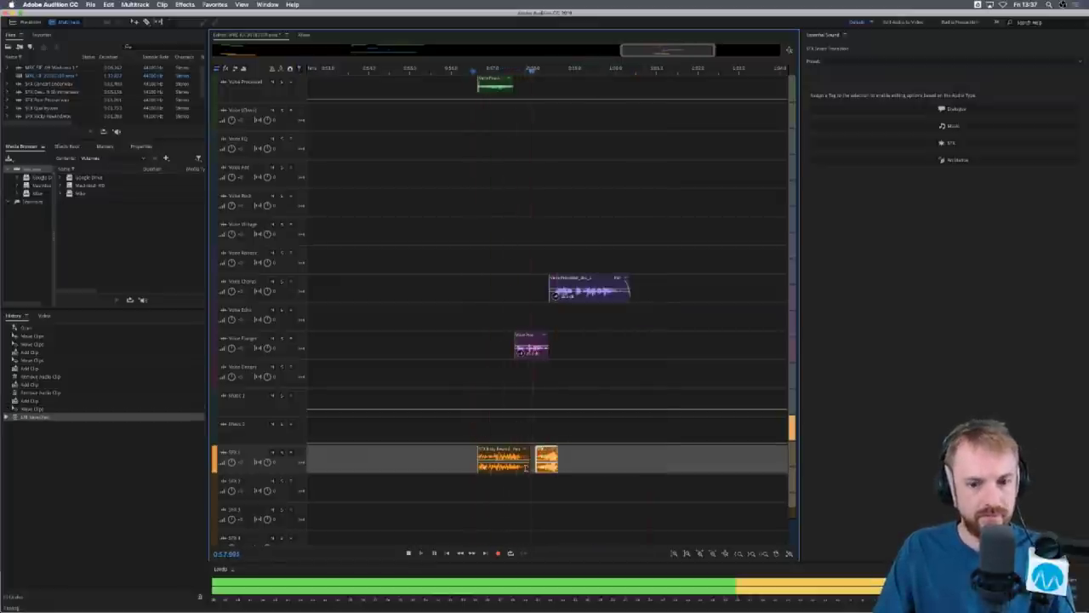
Step: Add a fade-out to the Voice Chorus clip and play it
key(space)
drag(469, 360, 713, 353)
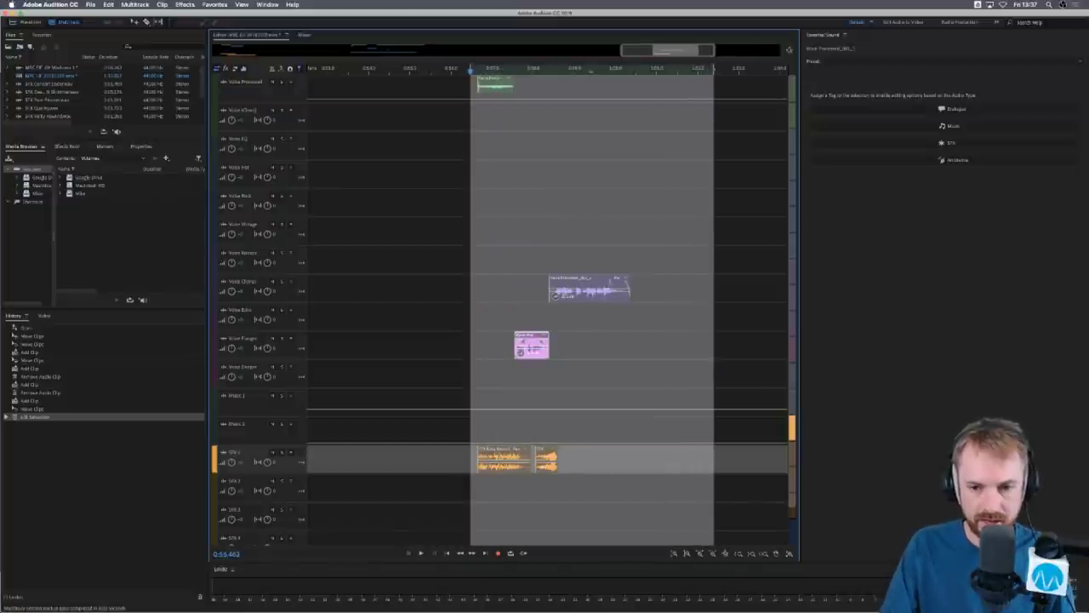
click(607, 286)
drag(619, 286, 615, 292)
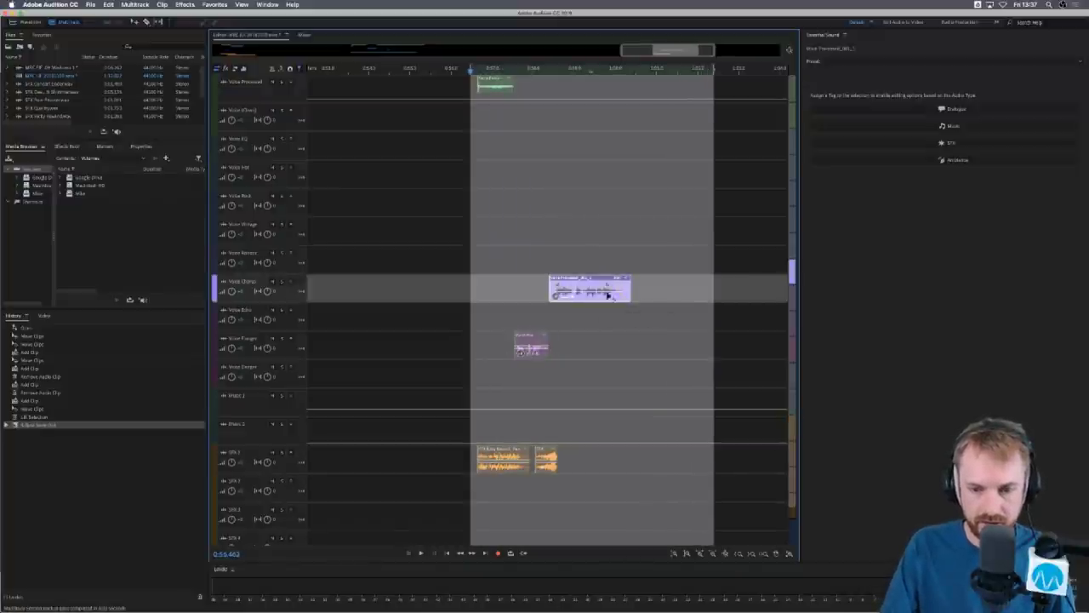
click(600, 242)
key(space)
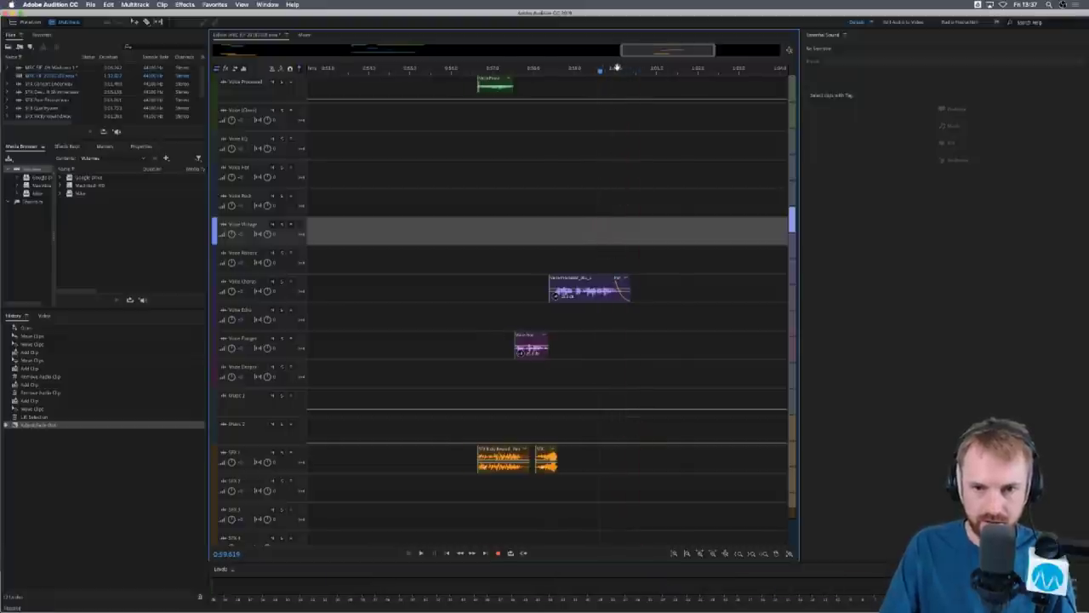
Step: Shorten the Voice Chorus clip's end, listen, then lengthen it again
scroll(617, 67, up, 5)
click(672, 289)
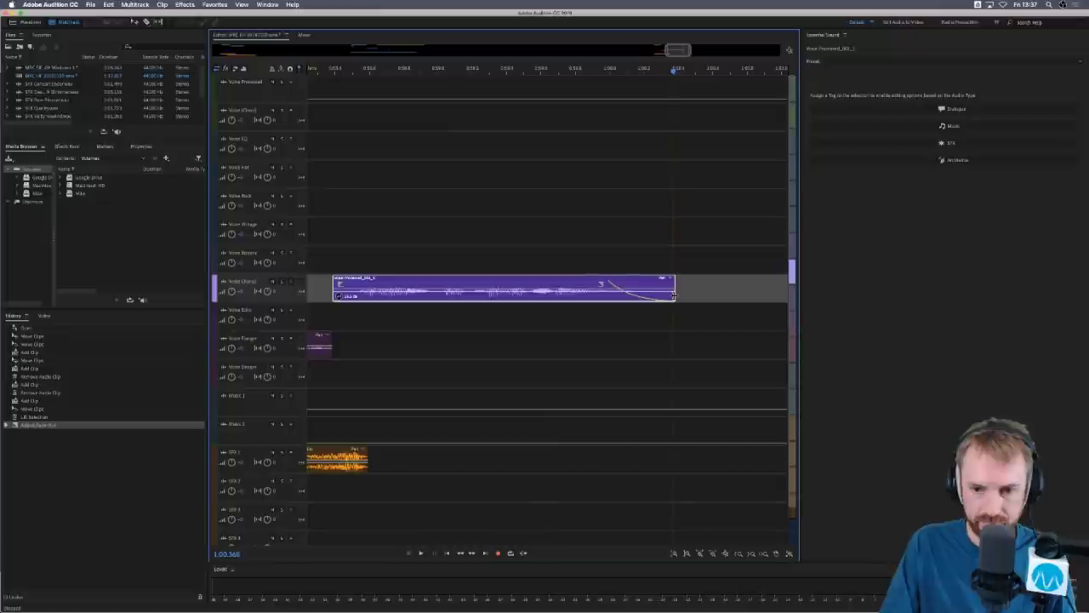
drag(674, 289, 631, 289)
click(554, 242)
key(space)
key(space)
drag(630, 300, 684, 298)
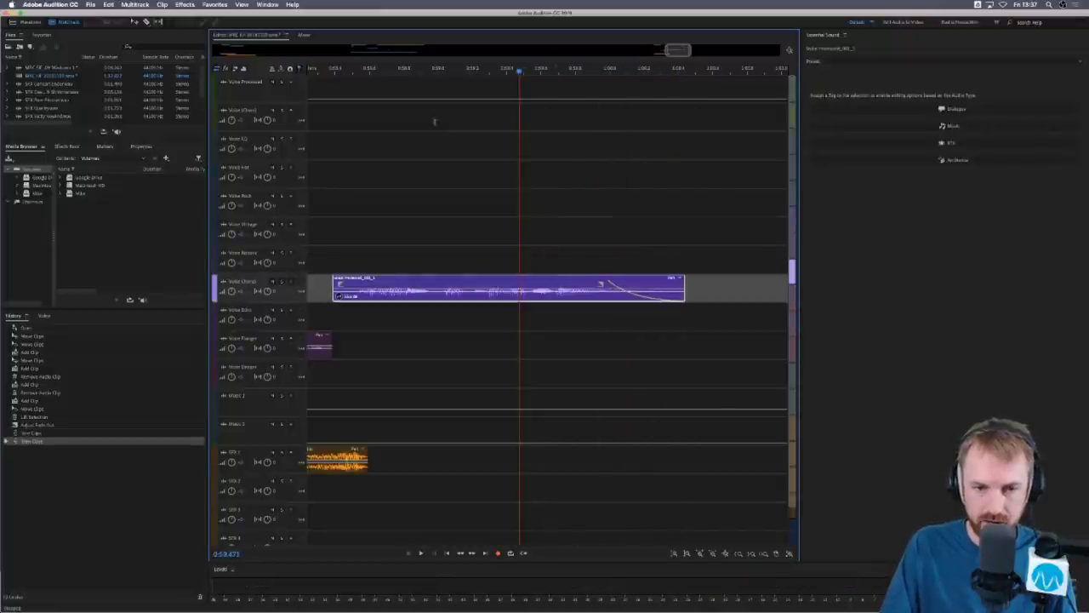
Step: Select a time range over all clips and mix that Time Selection to a new file
scroll(320, 72, down, 5)
scroll(439, 119, left, 3)
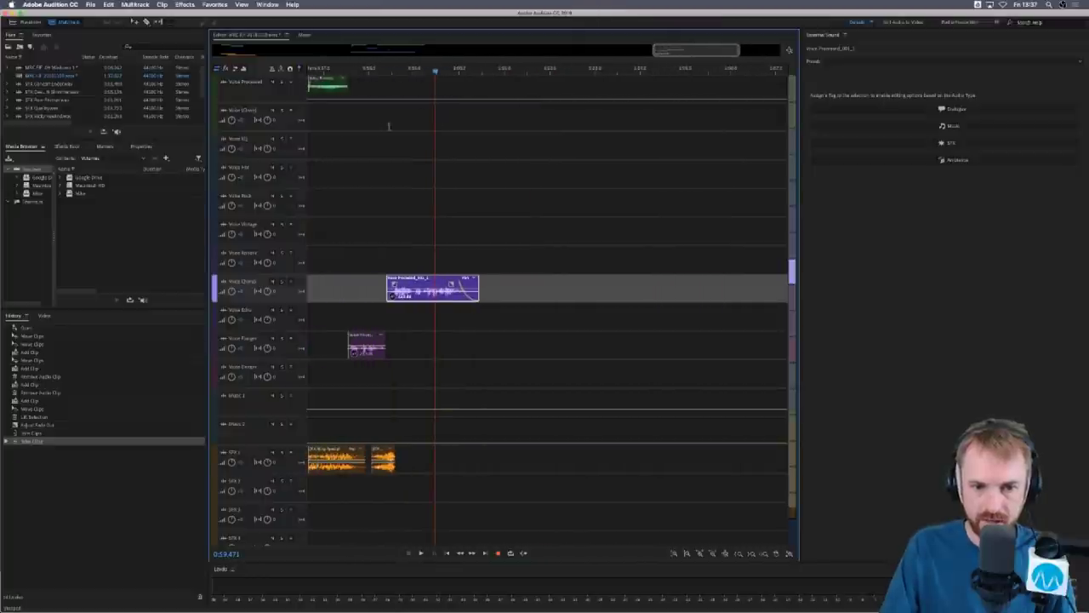
drag(354, 119, 616, 124)
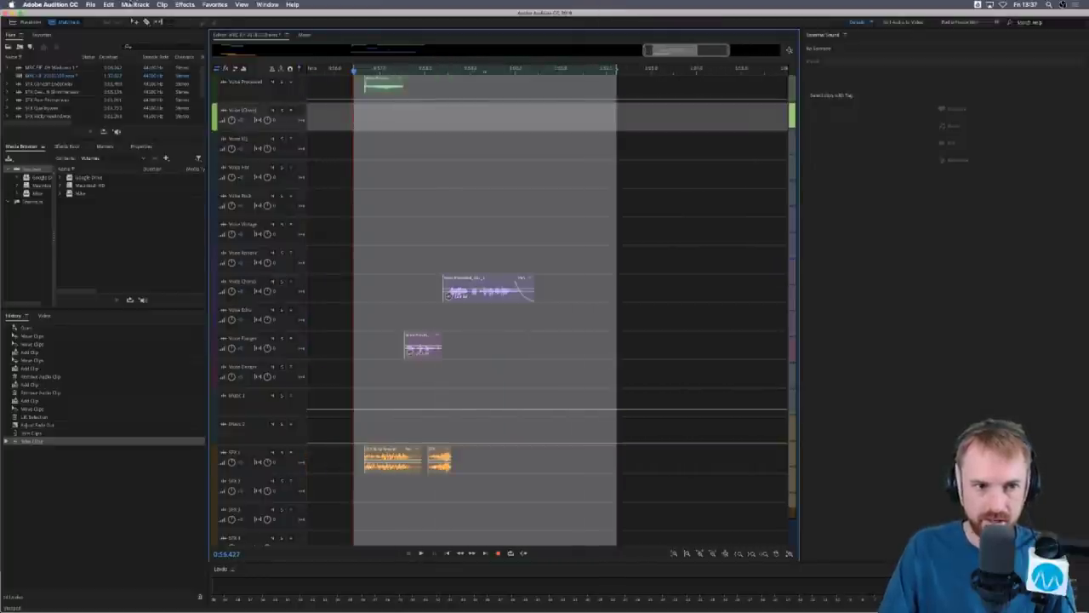
click(135, 4)
mouse_move(182, 41)
click(245, 42)
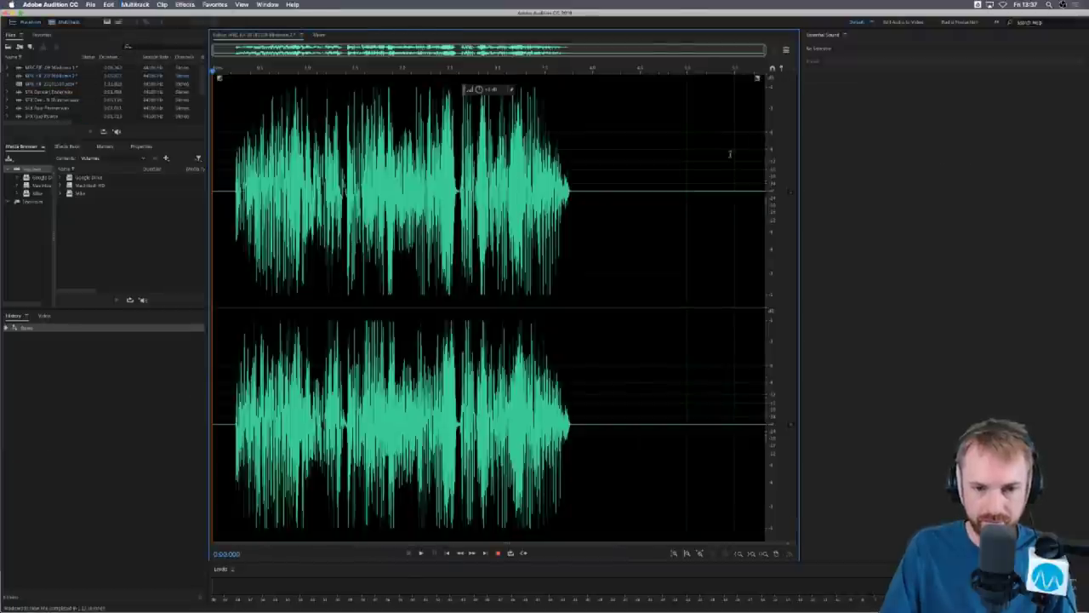
Step: Play the mixdown, show the Spectral Frequency Display, and zoom in to audition a small spot
key(space)
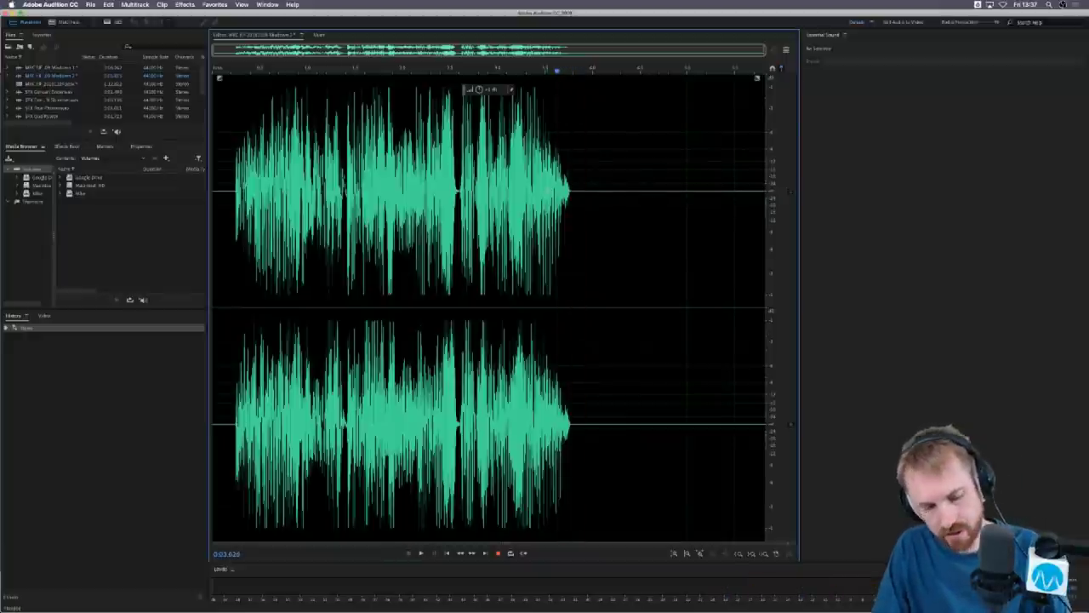
key(shift+d)
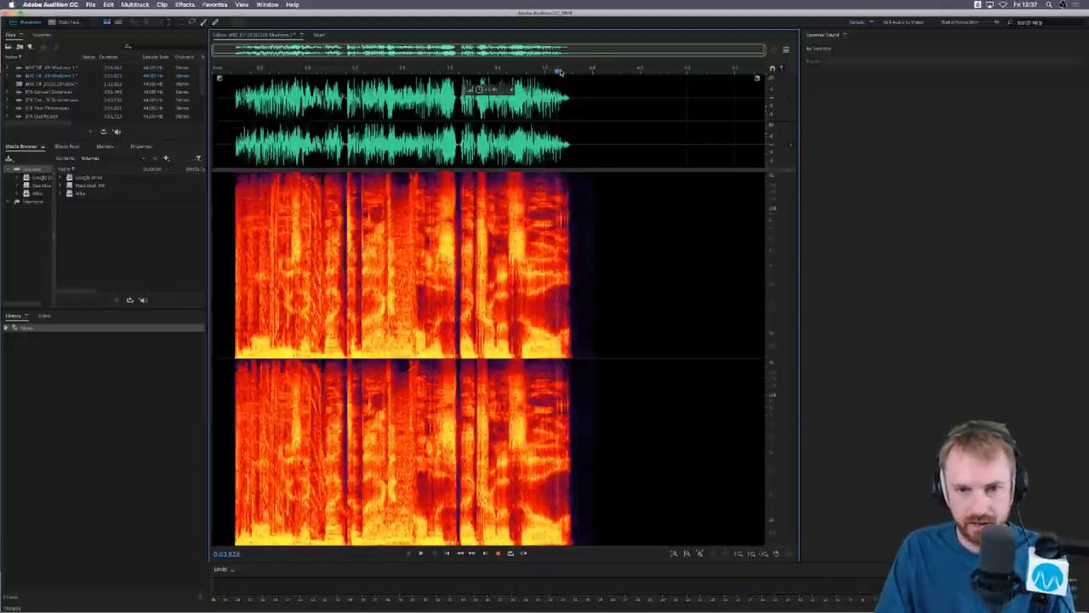
scroll(559, 76, up, 3)
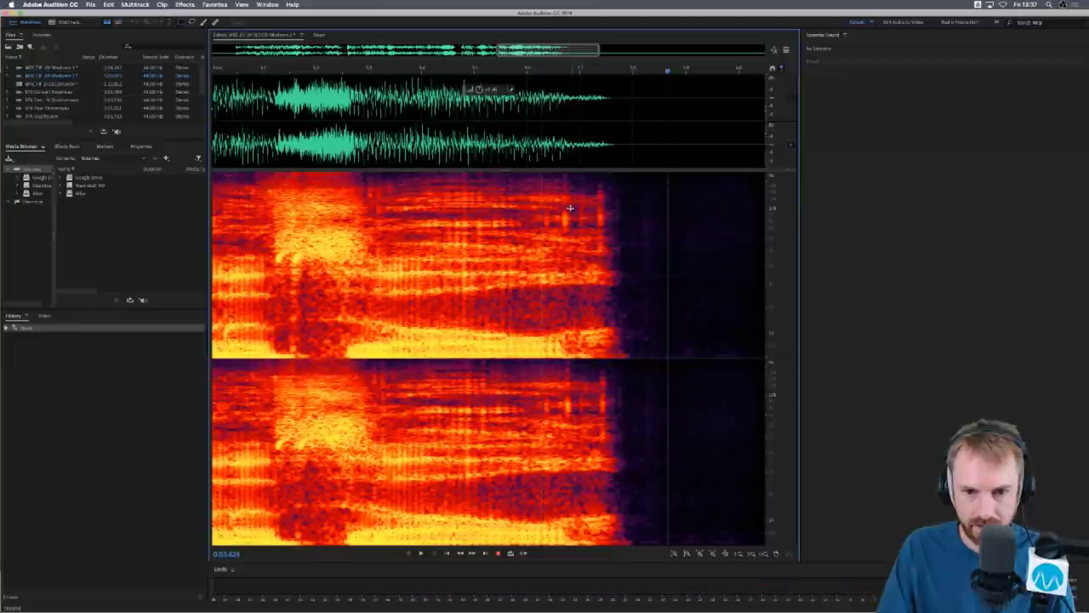
drag(562, 211, 579, 236)
key(space)
key(space)
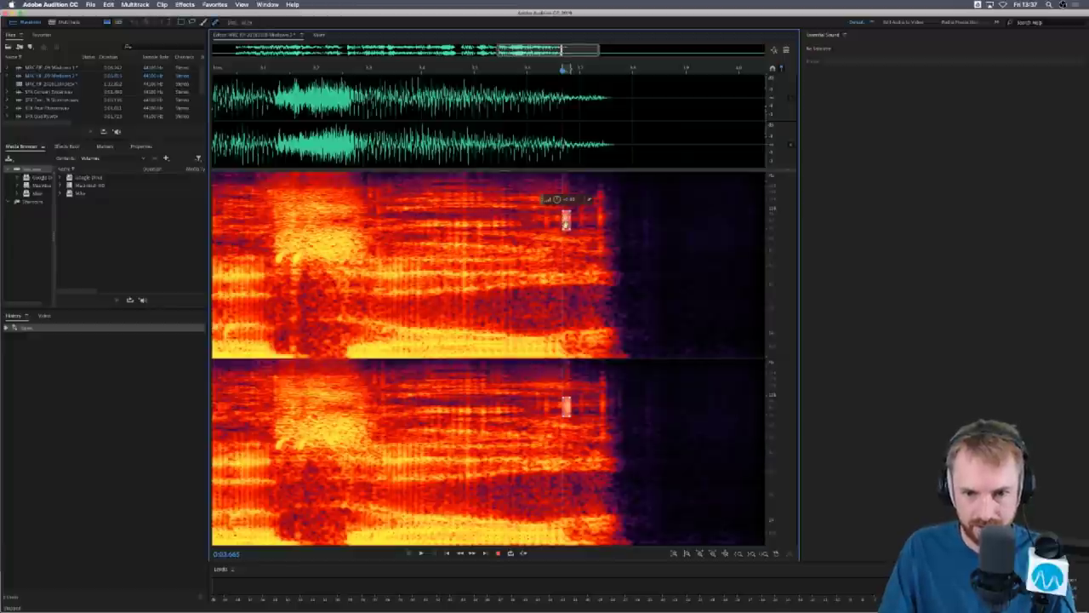
click(530, 214)
Step: Auto Heal a small noise spot in the spectrogram and play back to check it
mouse_move(561, 213)
mouse_down()
mouse_move(570, 230)
mouse_move(604, 226)
mouse_up()
key(super+u)
click(317, 214)
key(space)
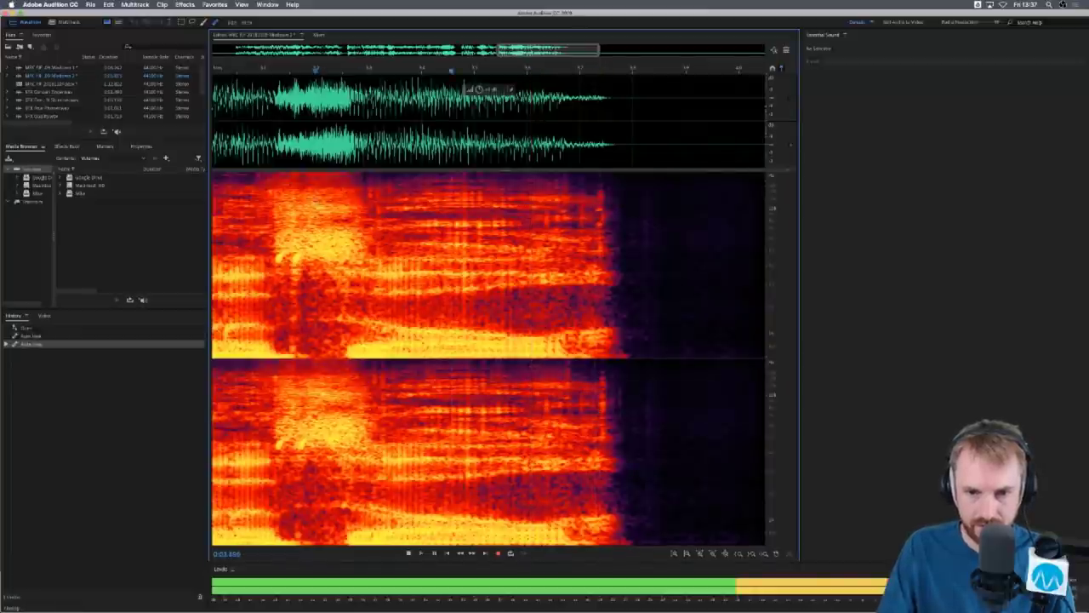
Step: Auto Heal another noise spot and replay around it to check the repair
mouse_move(531, 173)
mouse_down()
mouse_move(568, 190)
mouse_move(563, 231)
mouse_up()
key(super+u)
key(super+u)
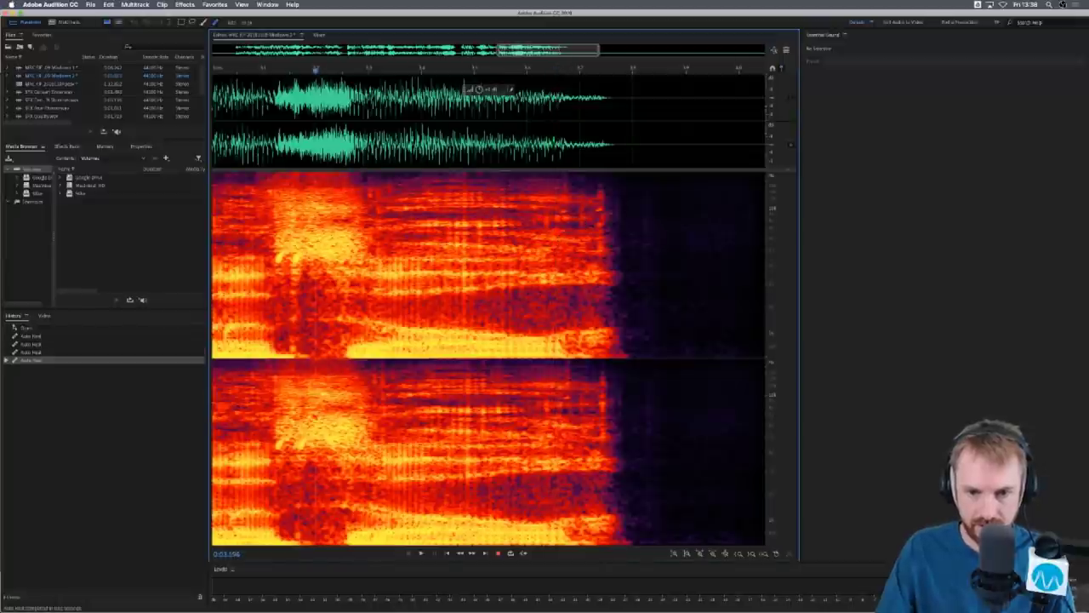
click(345, 340)
key(space)
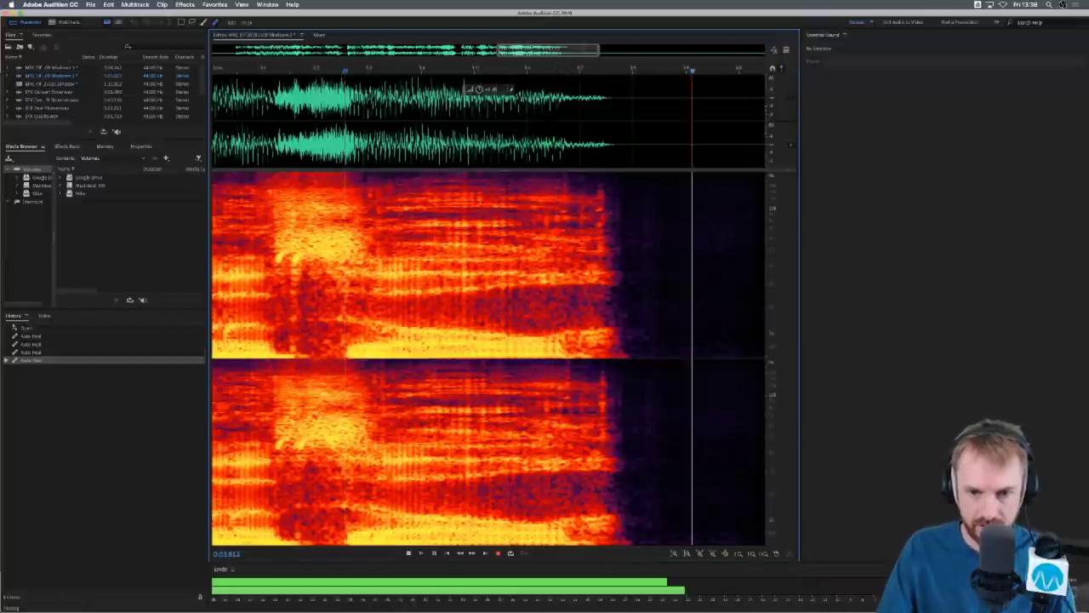
click(563, 152)
click(573, 154)
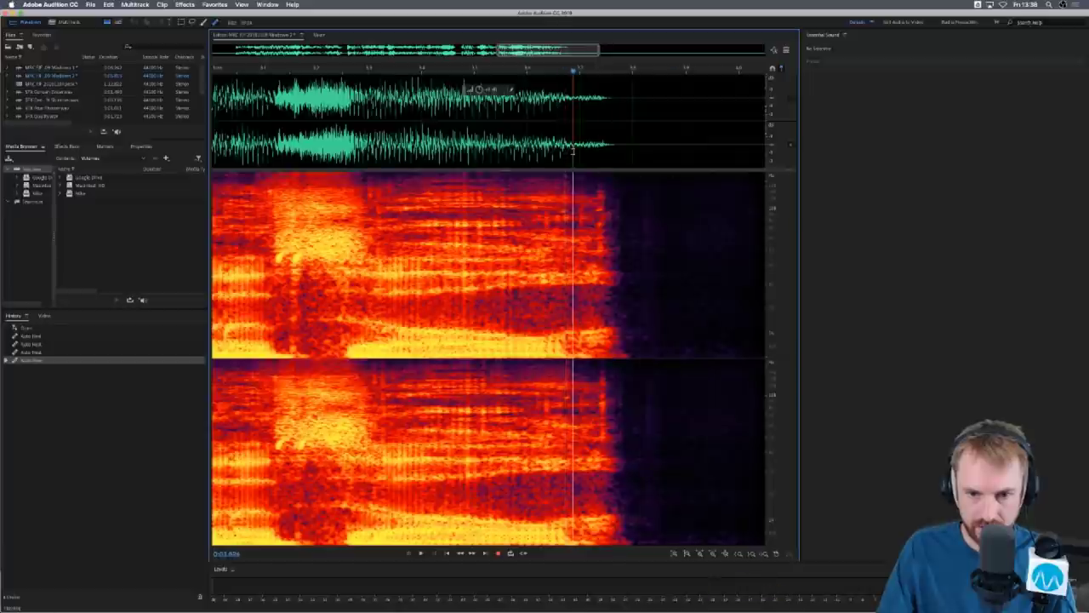
key(space)
scroll(576, 217, right, 3)
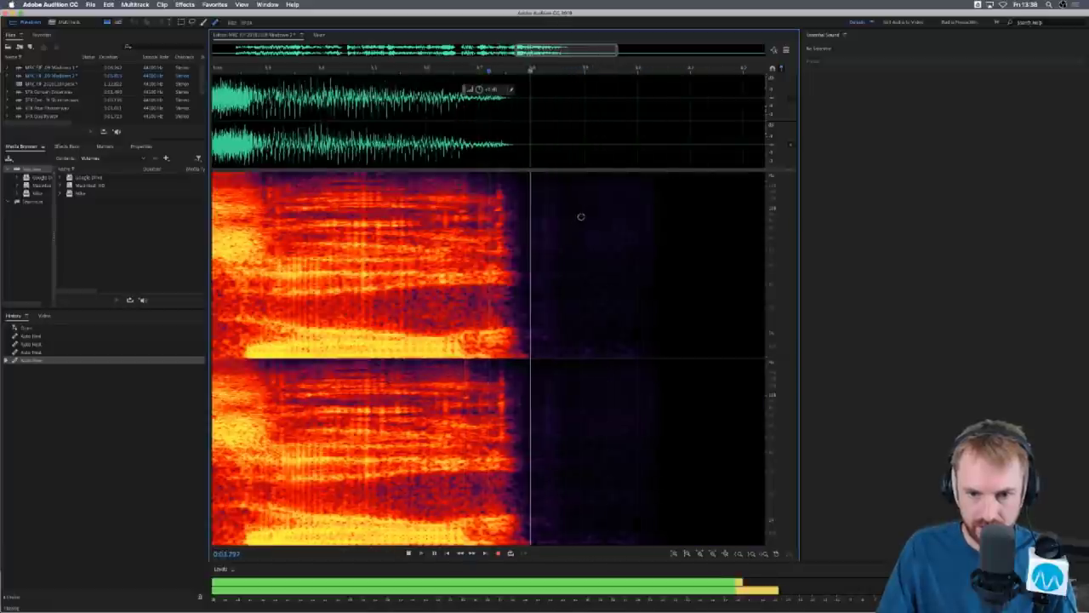
Step: Heal two vertical clicks and a short noise spot, then replay the passage
drag(498, 200, 498, 459)
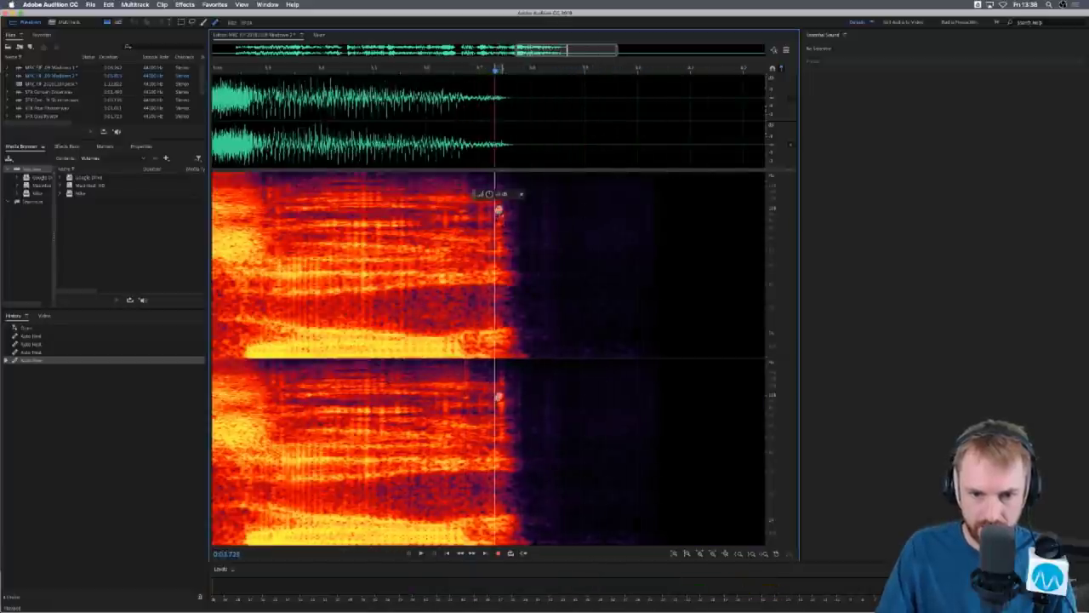
drag(499, 205, 499, 459)
drag(497, 226, 432, 228)
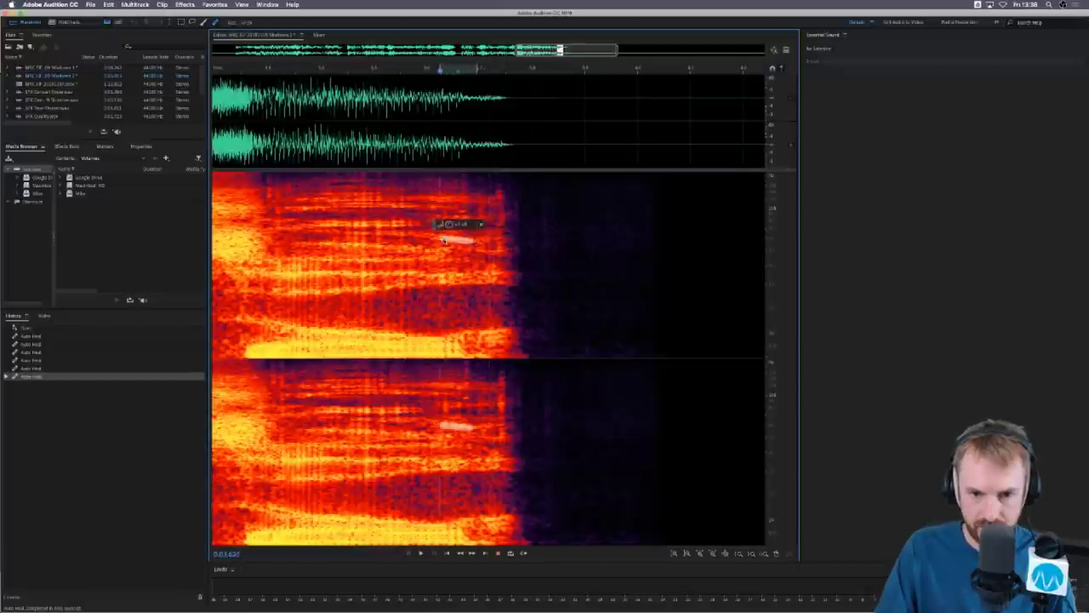
click(273, 157)
key(space)
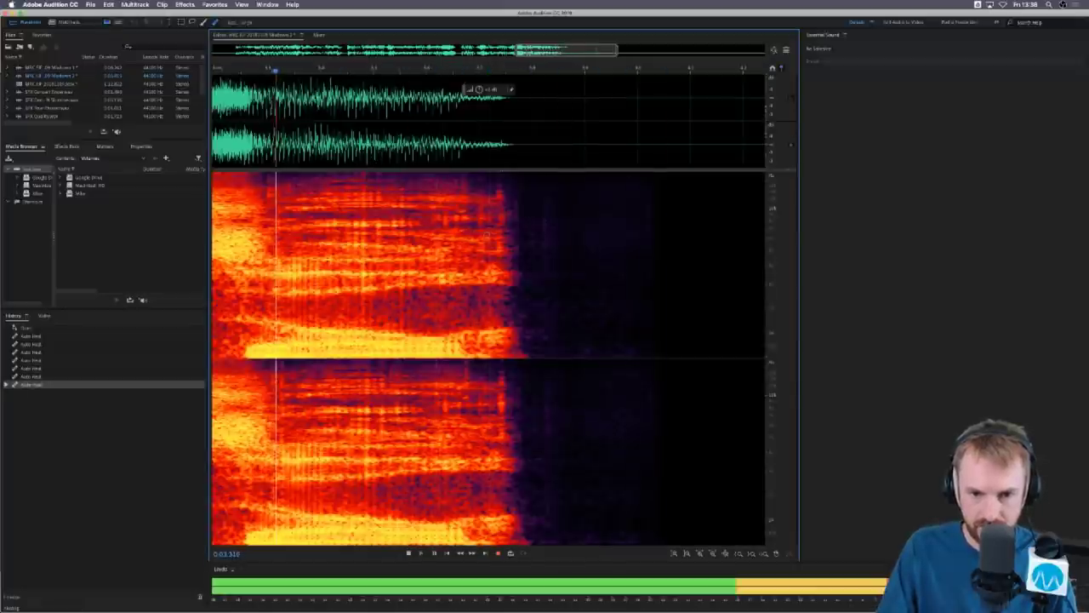
Step: Heal three more noise spots, replaying the passage between repairs
drag(476, 245, 497, 251)
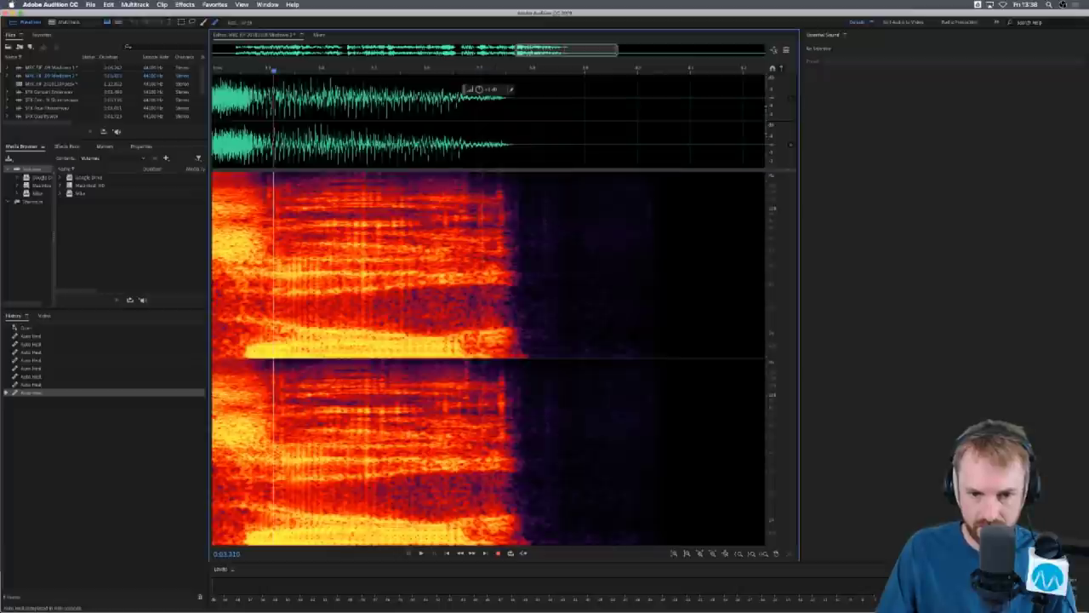
key(space)
key(space)
drag(467, 208, 428, 204)
key(space)
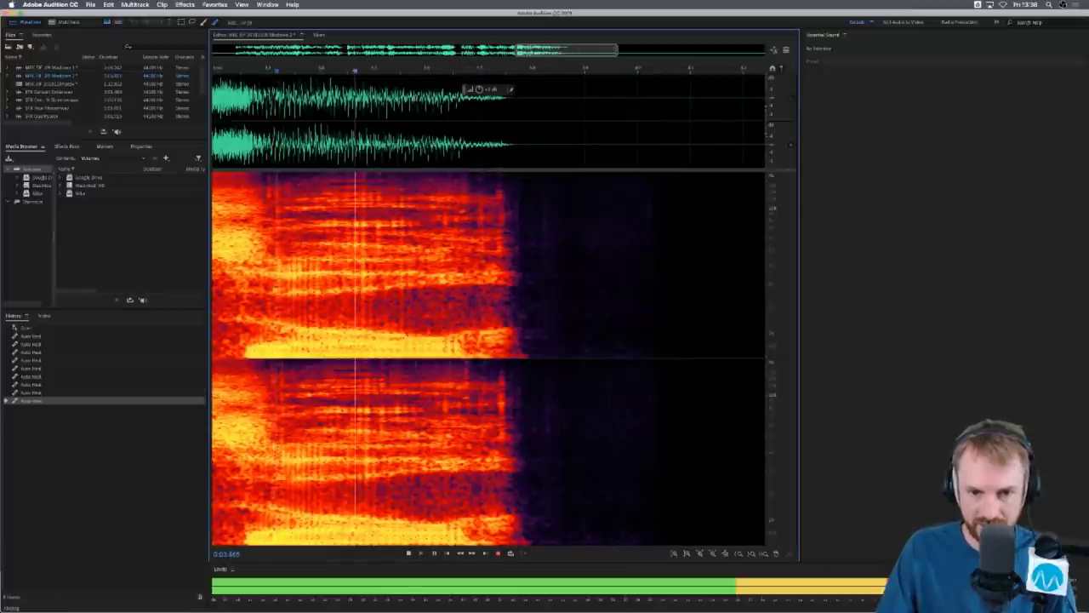
key(space)
drag(428, 207, 487, 211)
key(space)
key(space)
key(space)
key(space)
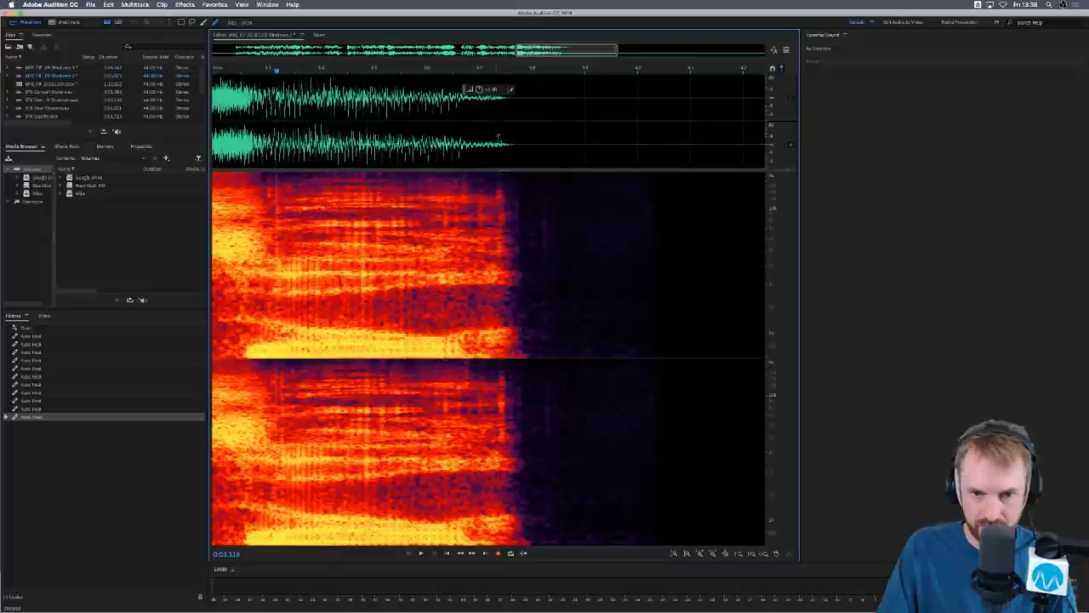
key(space)
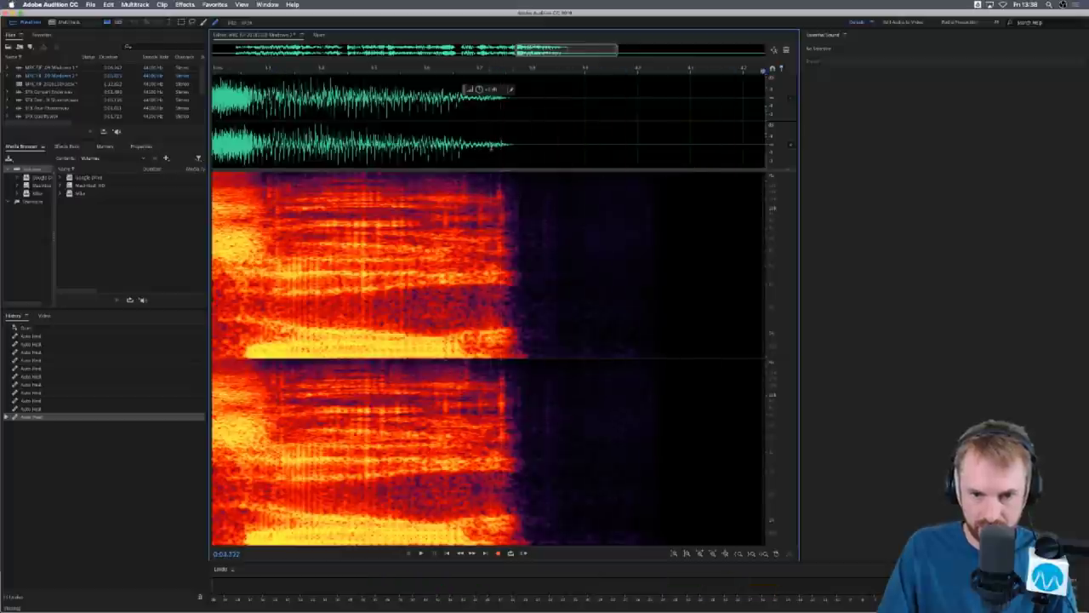
key(space)
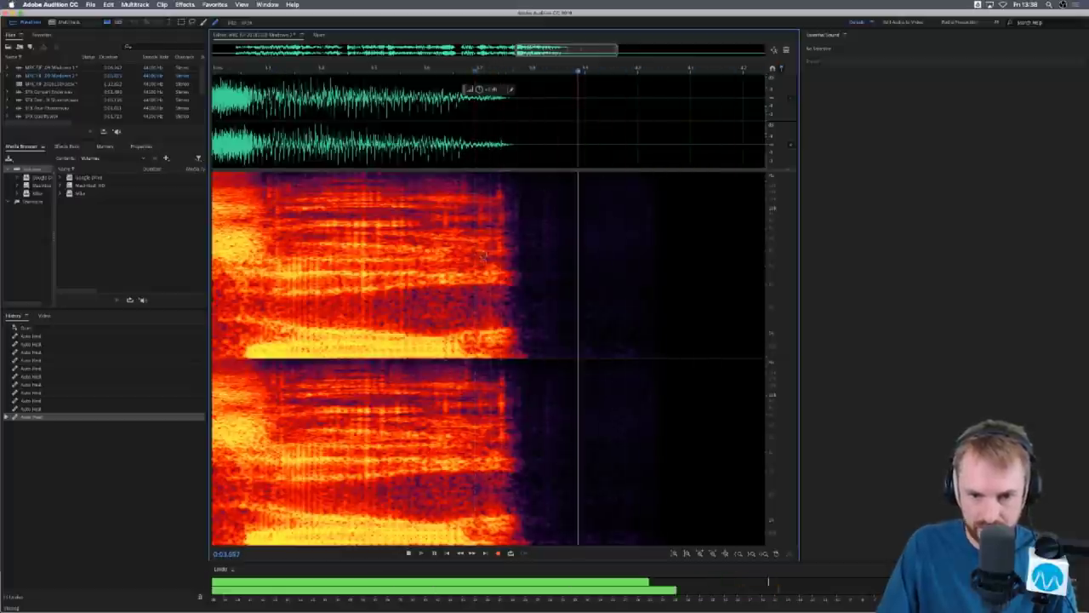
key(space)
Step: Heal the two remaining noise spots and play back to check the heals
click(479, 230)
click(481, 244)
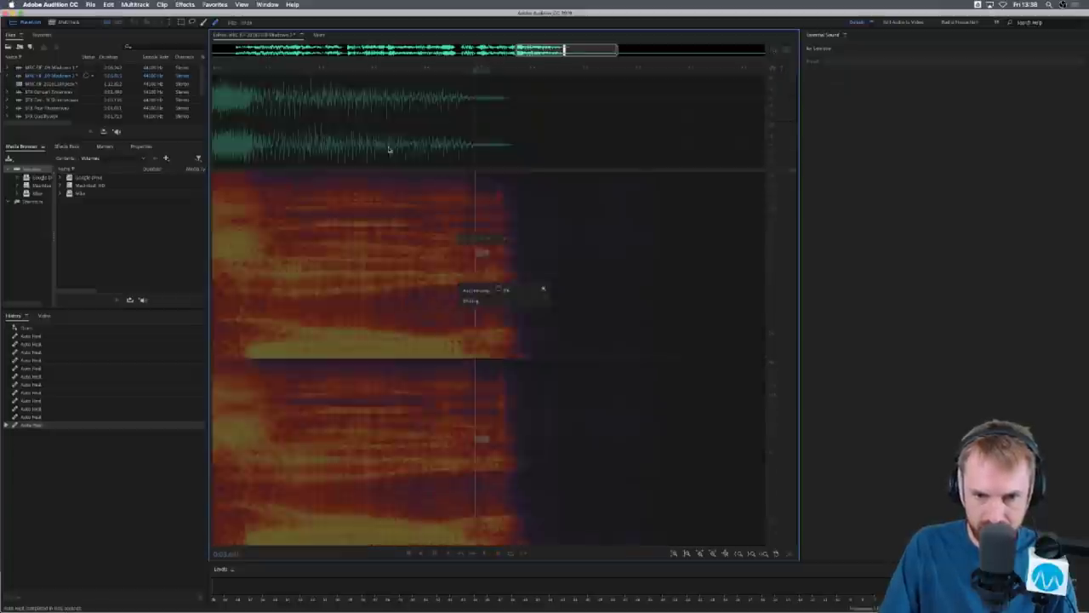
key(space)
Step: Zoom out and select the passage starting from the beginning of the file
scroll(443, 69, down, 5)
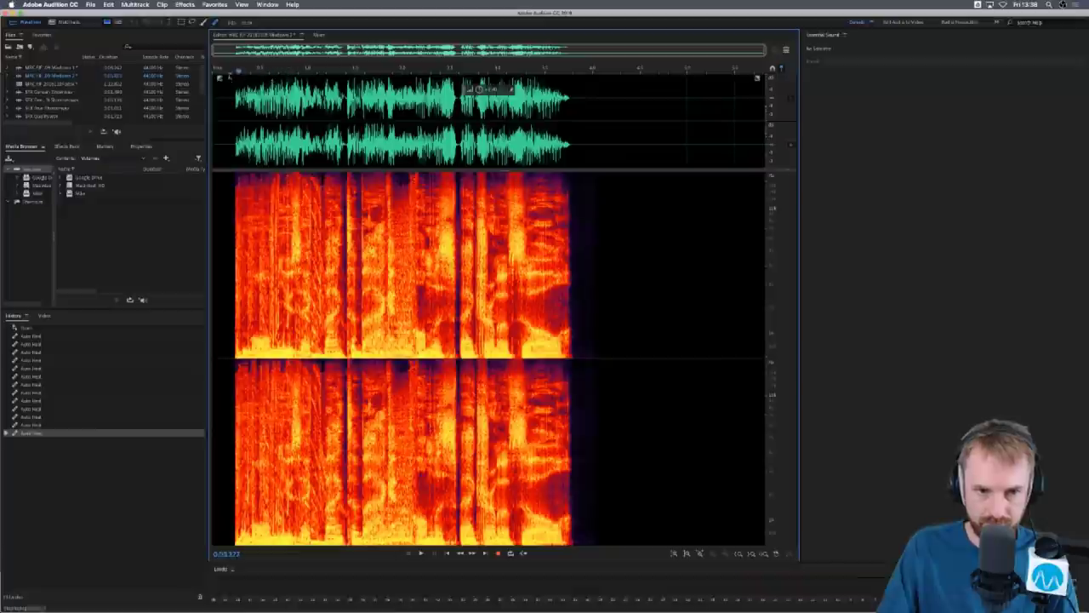
key(space)
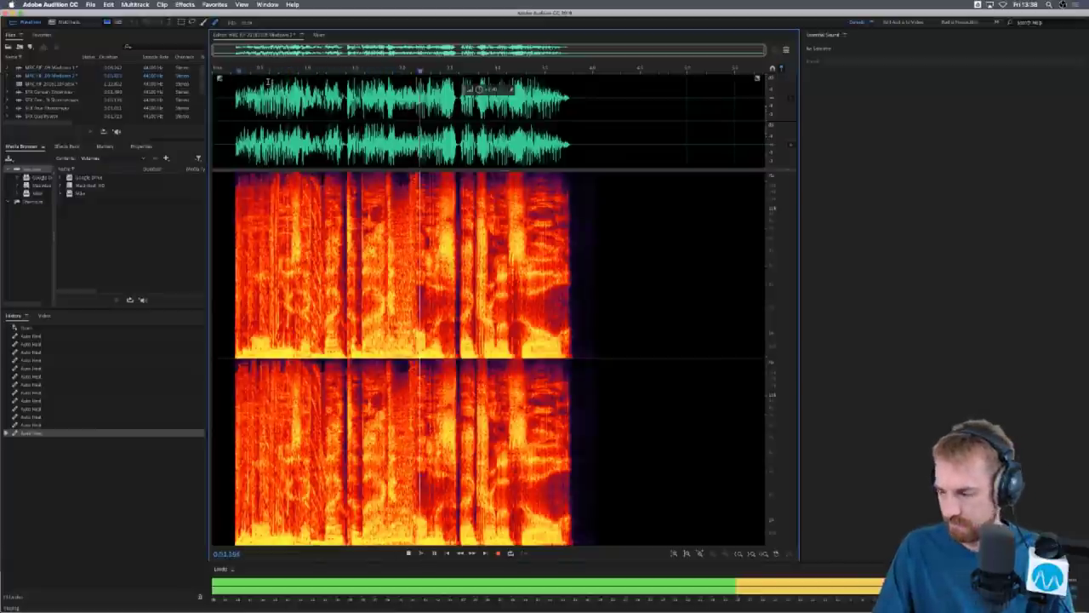
drag(233, 119, 627, 119)
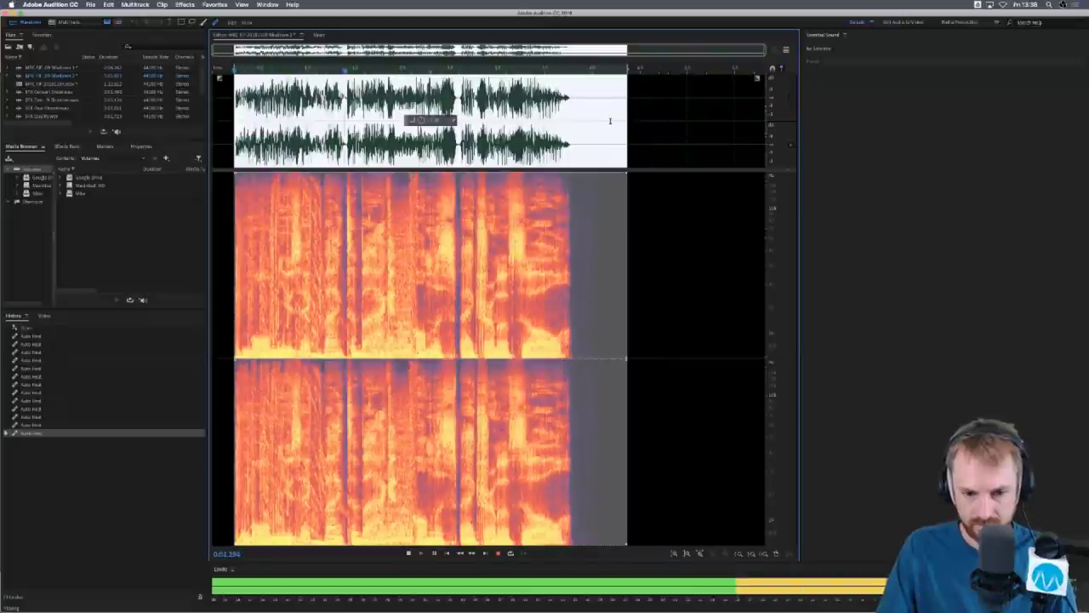
Step: Stop playback and save the selected passage as its own file with the default name and location
key(space)
key(super+alt+s)
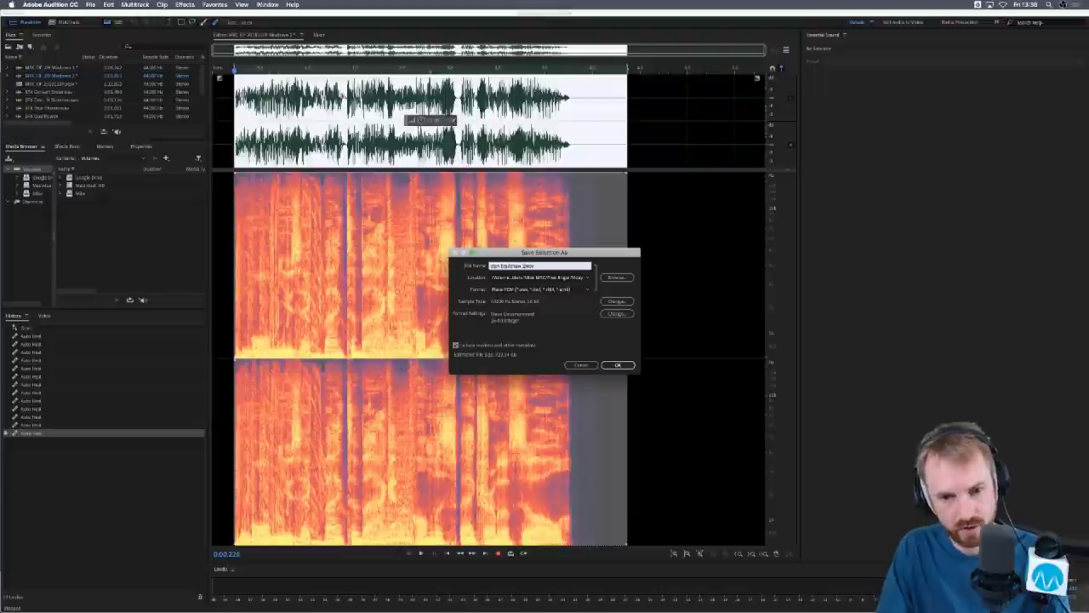
key(Return)
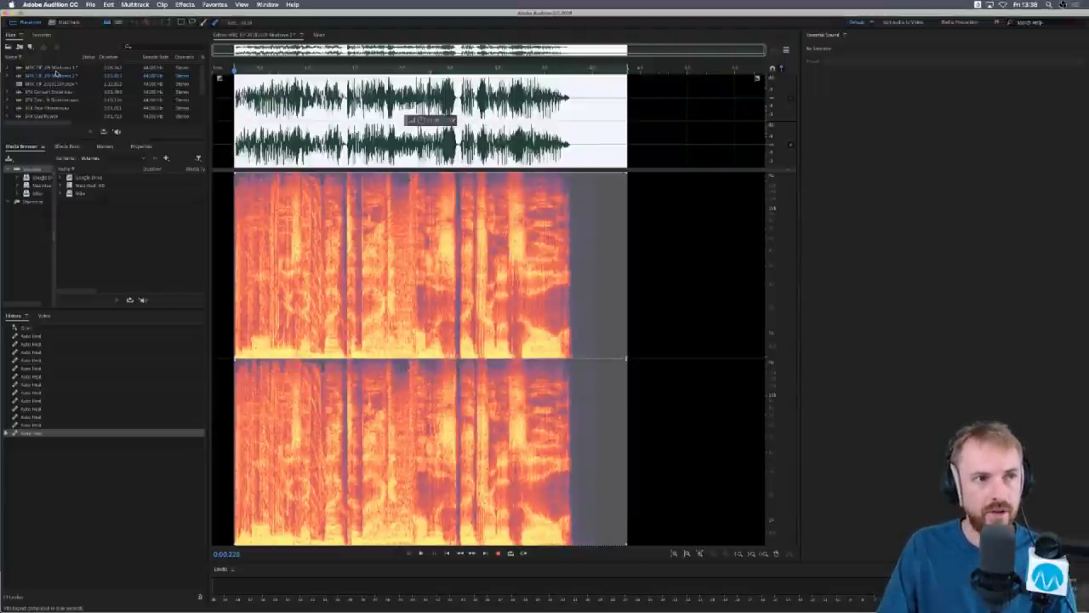
Step: Back in the multitrack session, arm Voice Processed and set the recording start near 1:07
click(58, 23)
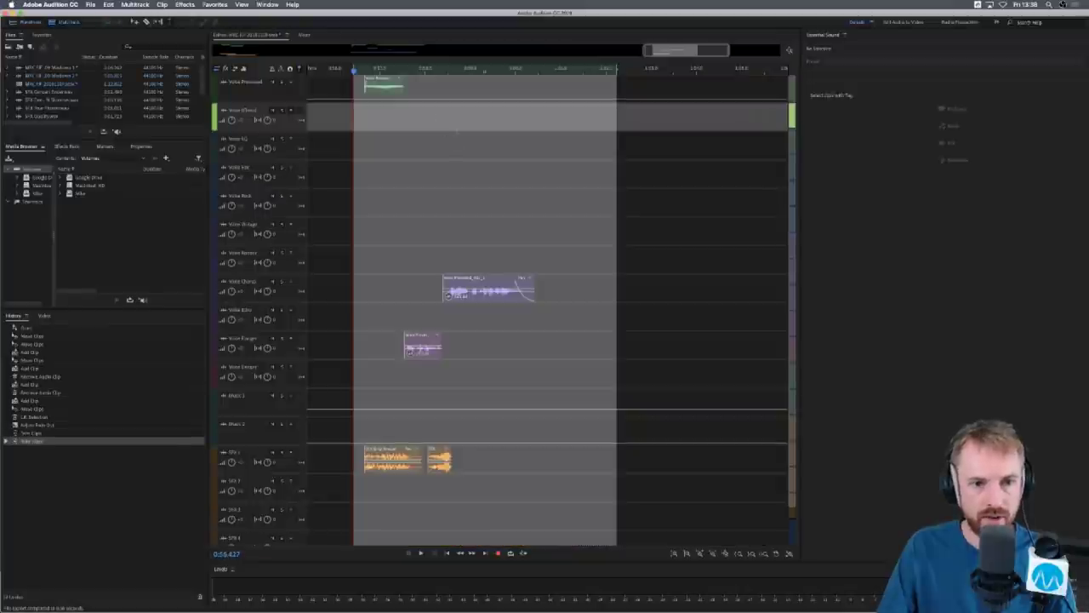
scroll(296, 88, up, 2)
scroll(350, 93, up, 1)
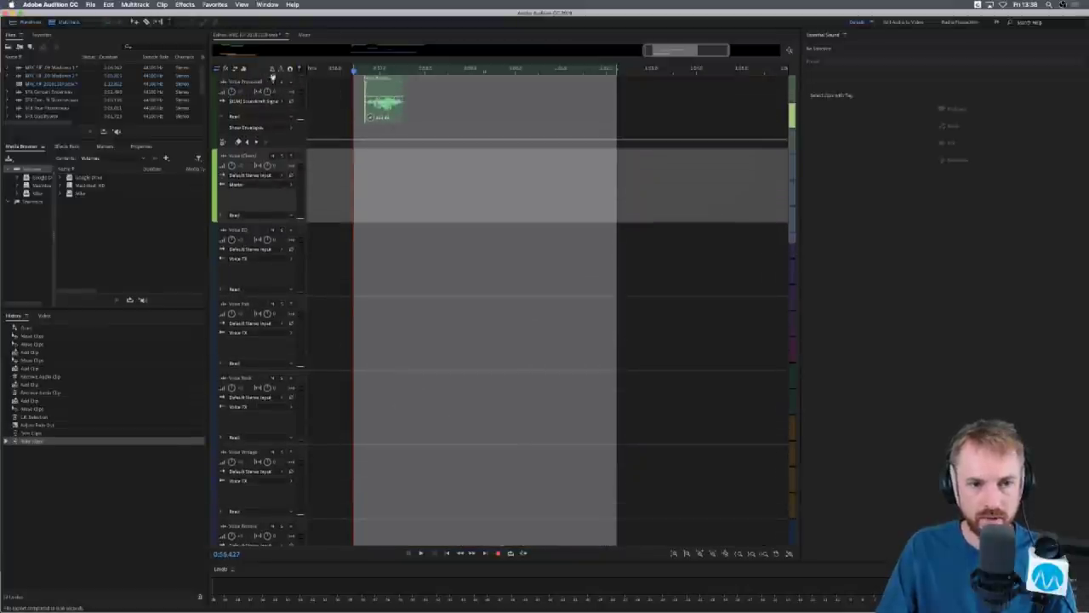
click(290, 82)
scroll(644, 165, down, 5)
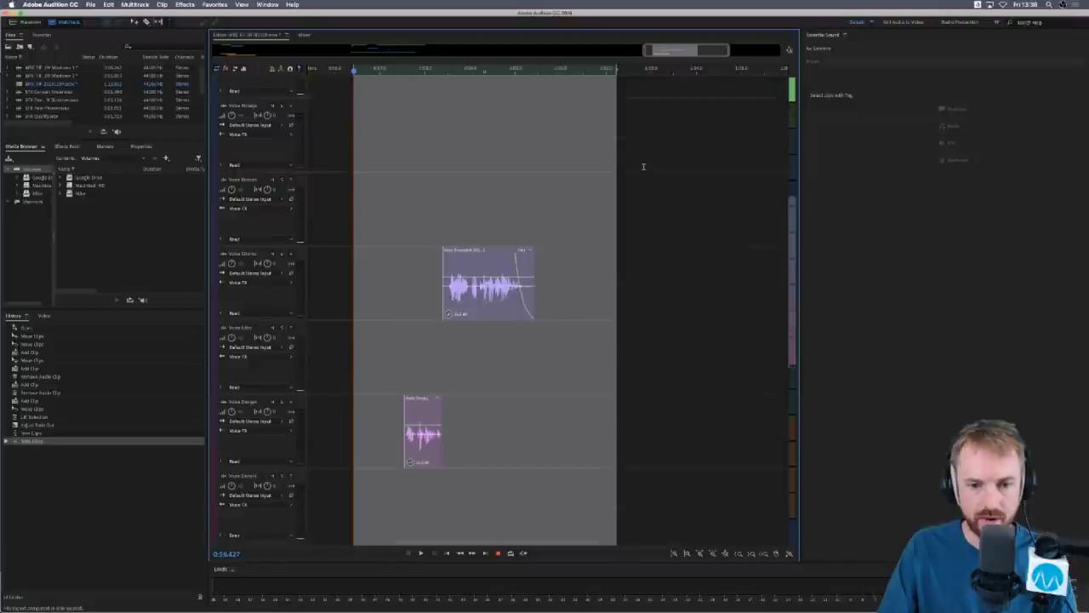
scroll(666, 103, up, 5)
click(665, 103)
scroll(698, 99, right, 5)
click(553, 97)
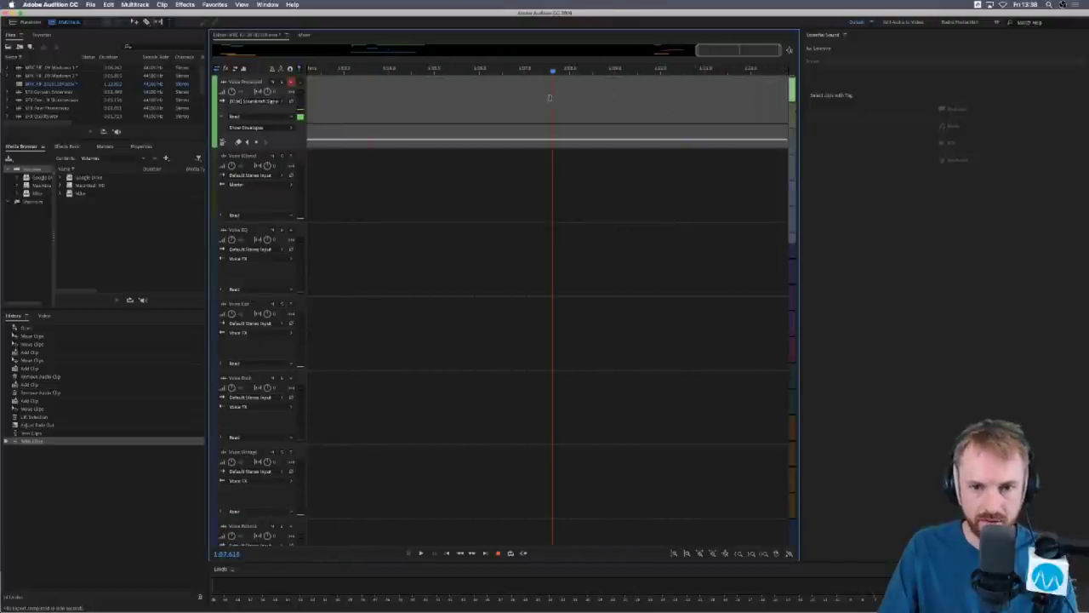
scroll(677, 148, down, 3)
scroll(676, 148, up, 4)
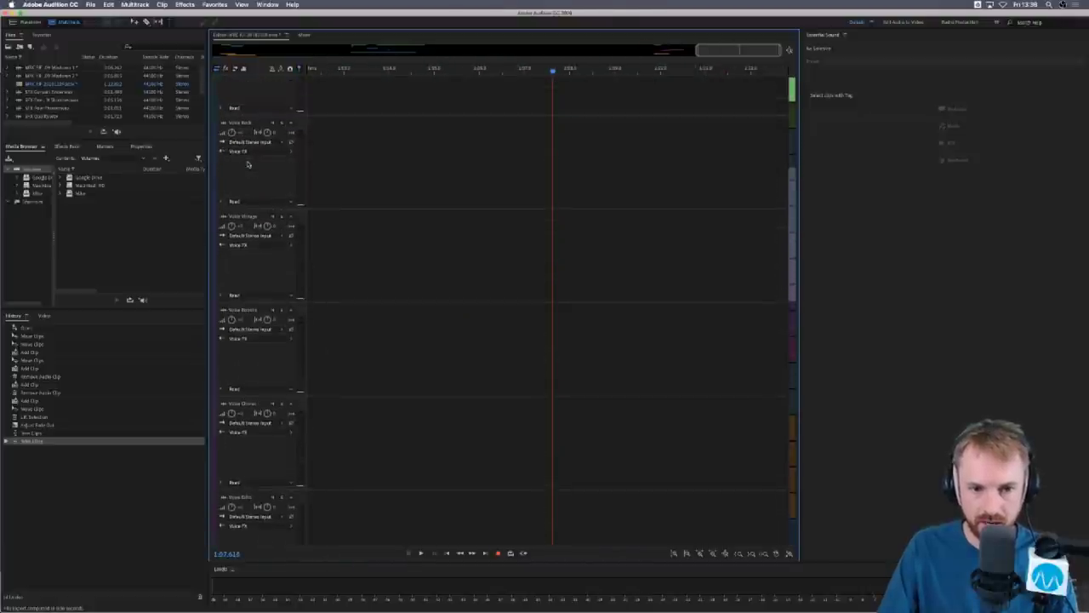
click(558, 92)
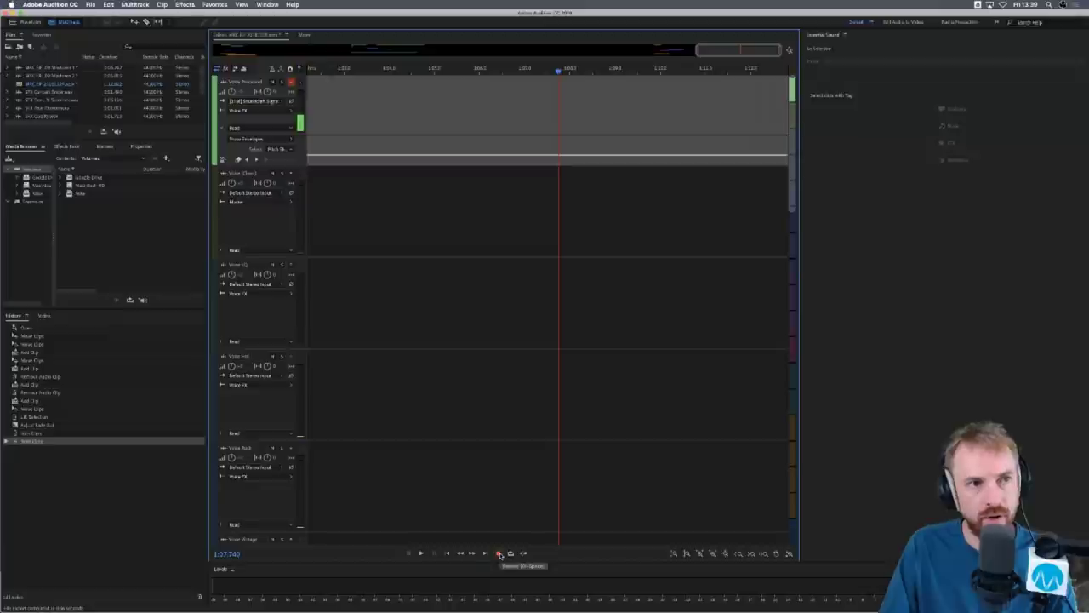
Step: Record a short voice take on Voice Processed and play it back
click(499, 553)
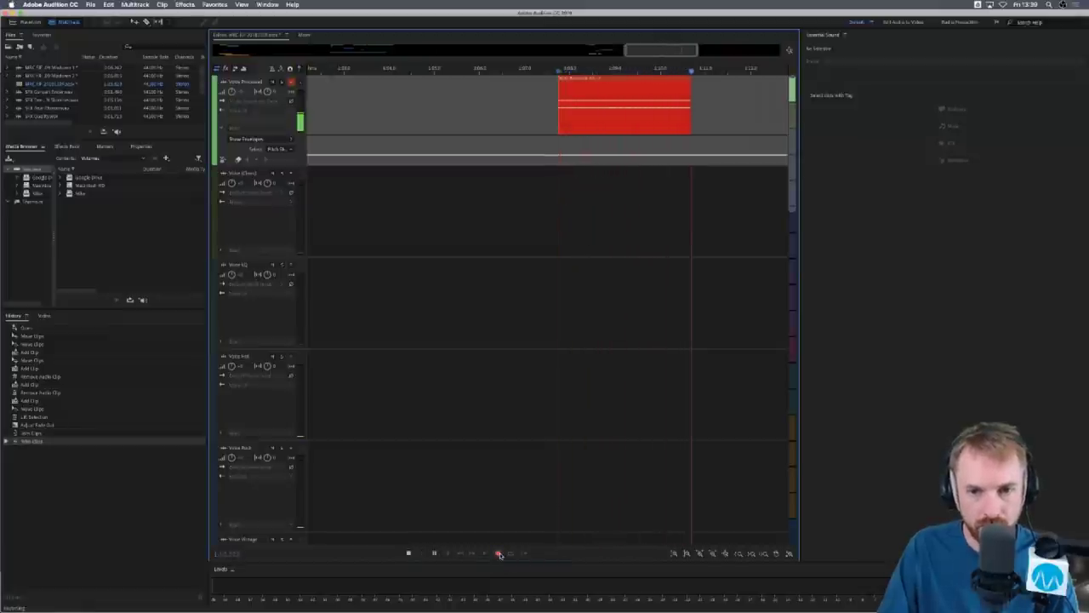
key(space)
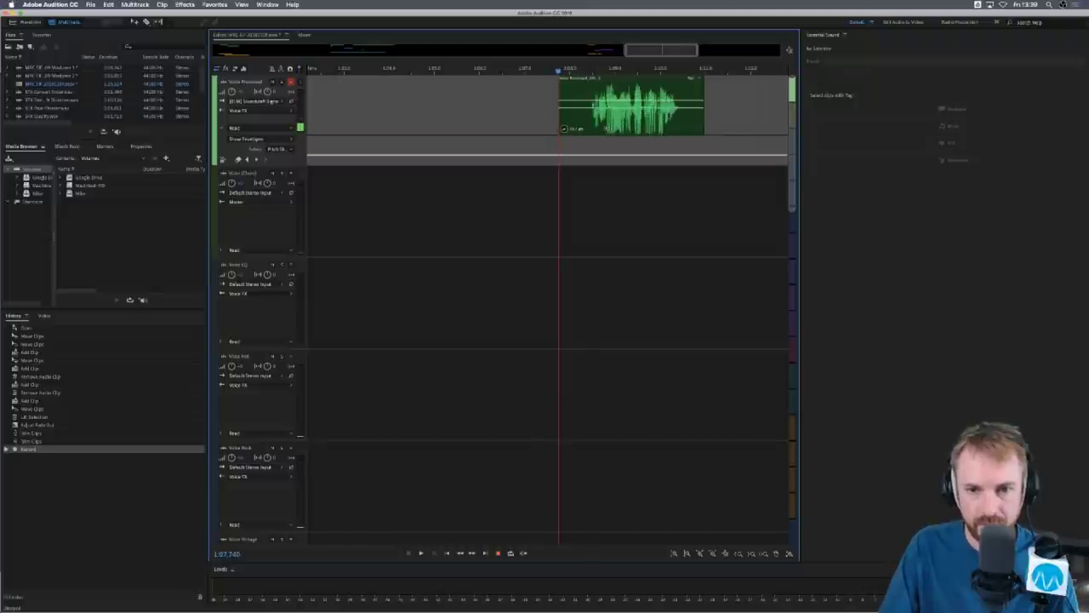
click(587, 103)
key(space)
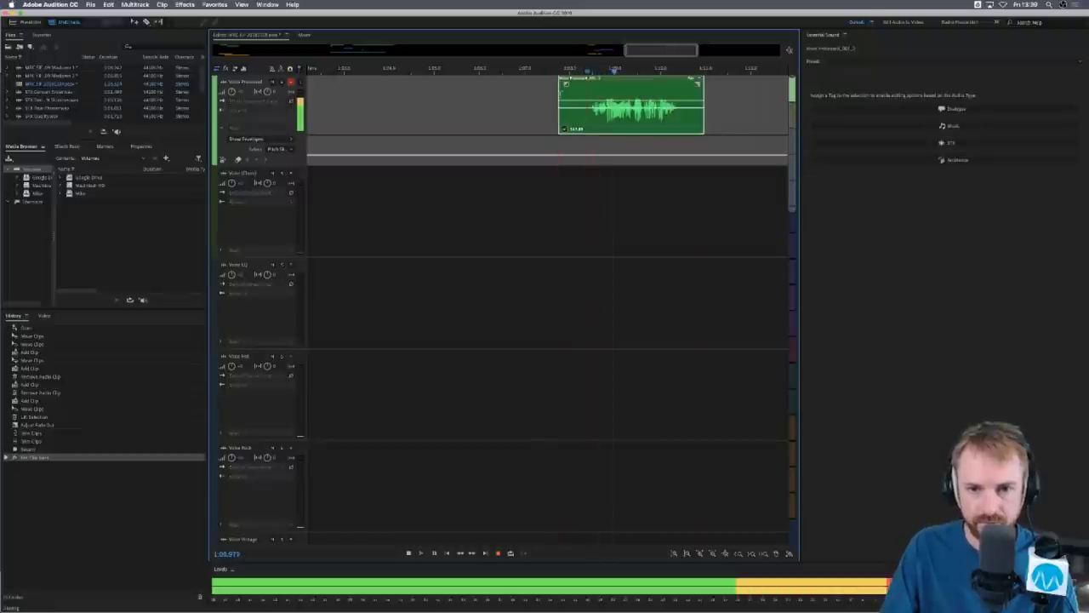
Step: Trim the take's leading silence and its end, then select the range spanning the clip
drag(559, 95, 591, 95)
key(space)
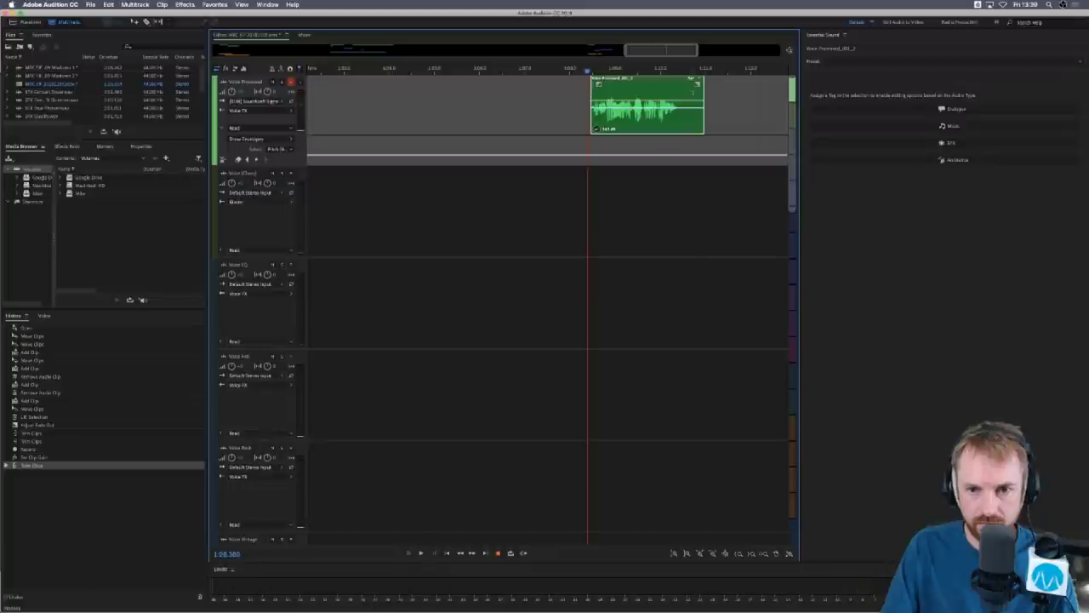
drag(703, 96, 680, 102)
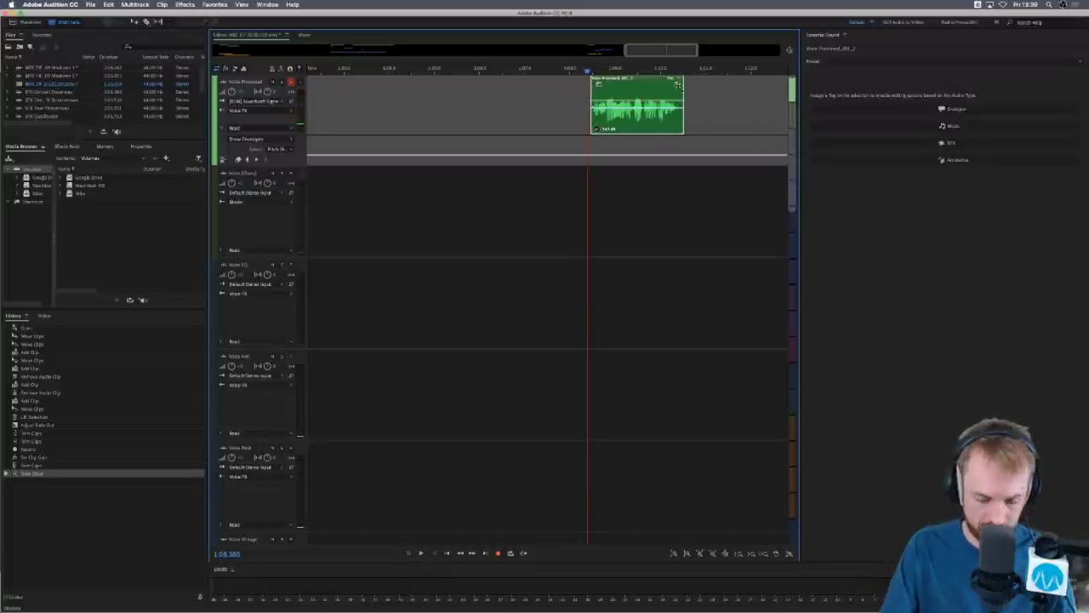
drag(578, 101, 716, 101)
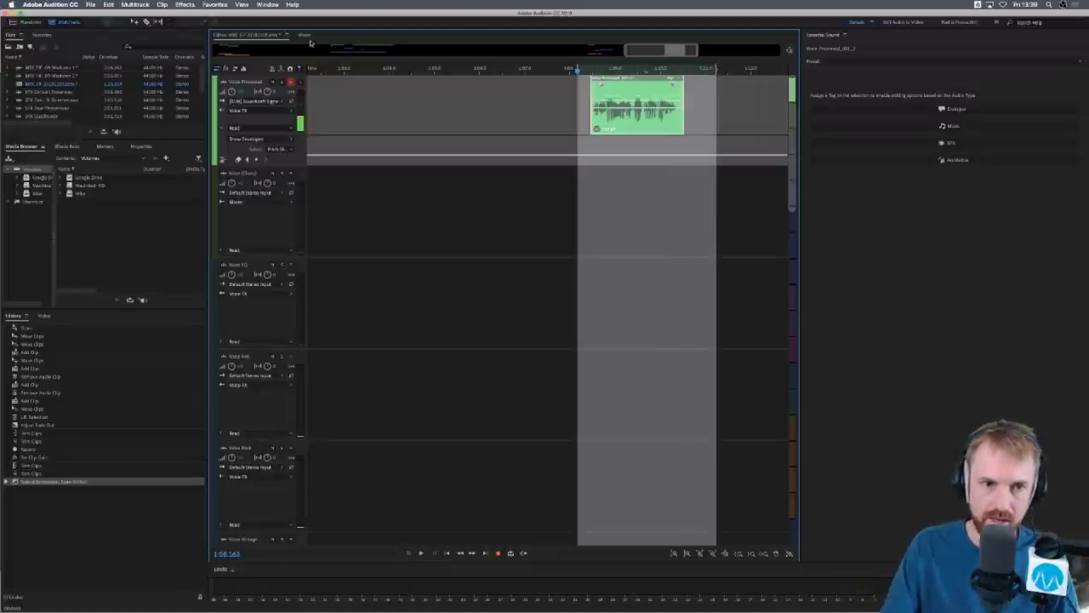
Step: Disarm Voice Processed and mix the time selection down to a new file
click(294, 82)
click(185, 4)
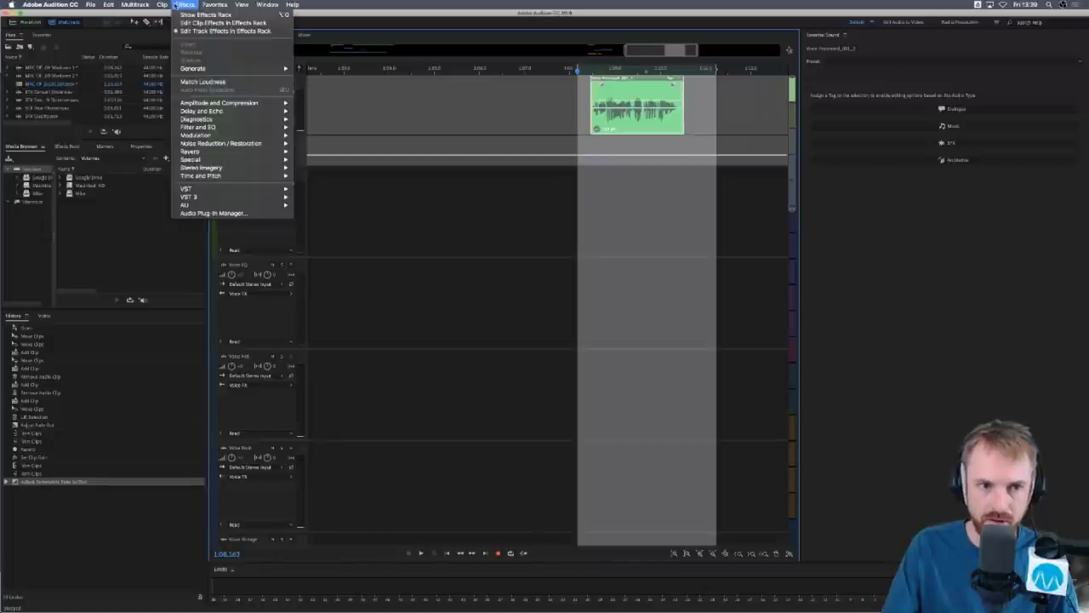
mouse_move(196, 41)
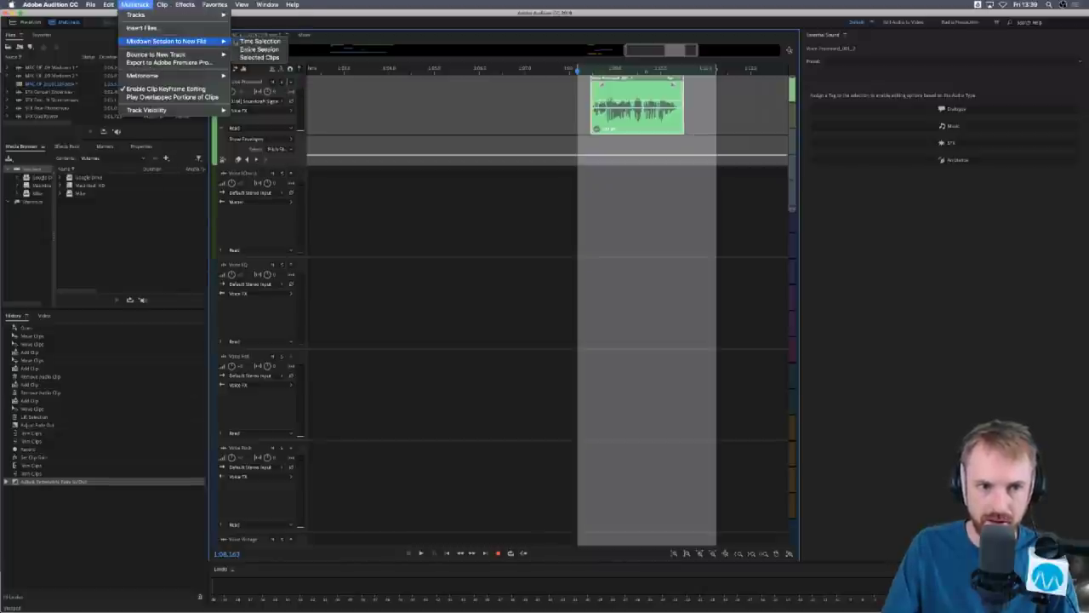
click(260, 41)
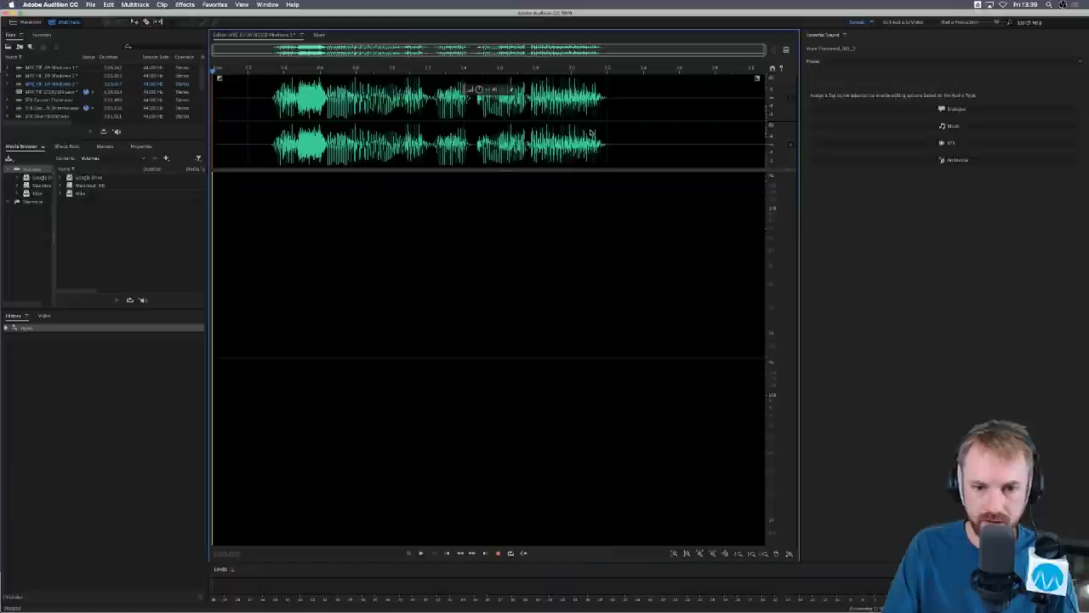
Step: Save the whole mixdown as a separate Wave PCM file, then return to the multitrack session
drag(274, 124, 708, 126)
key(space)
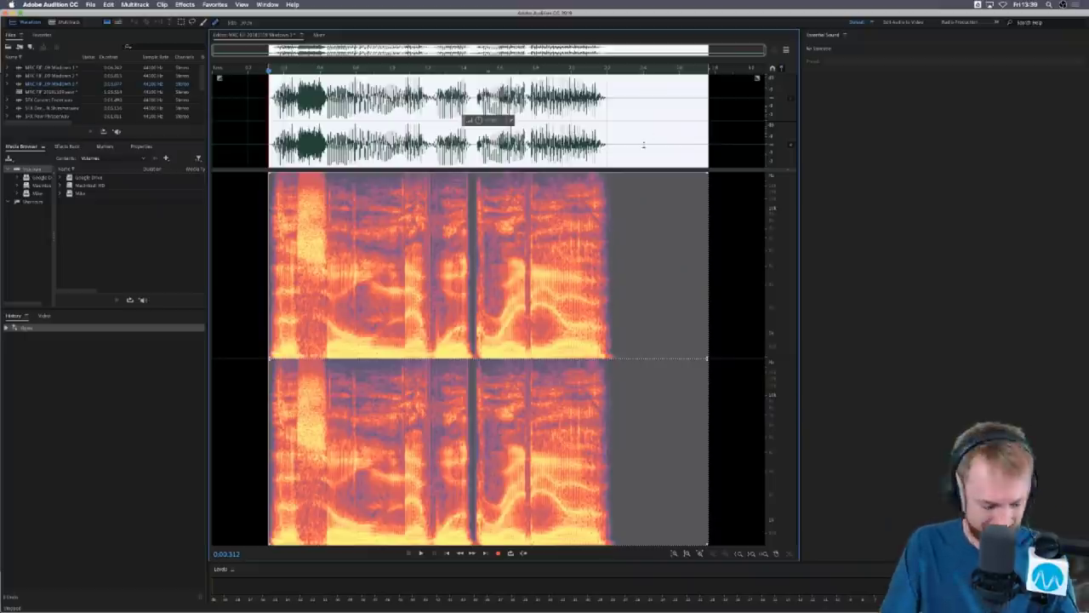
key(super+alt+s)
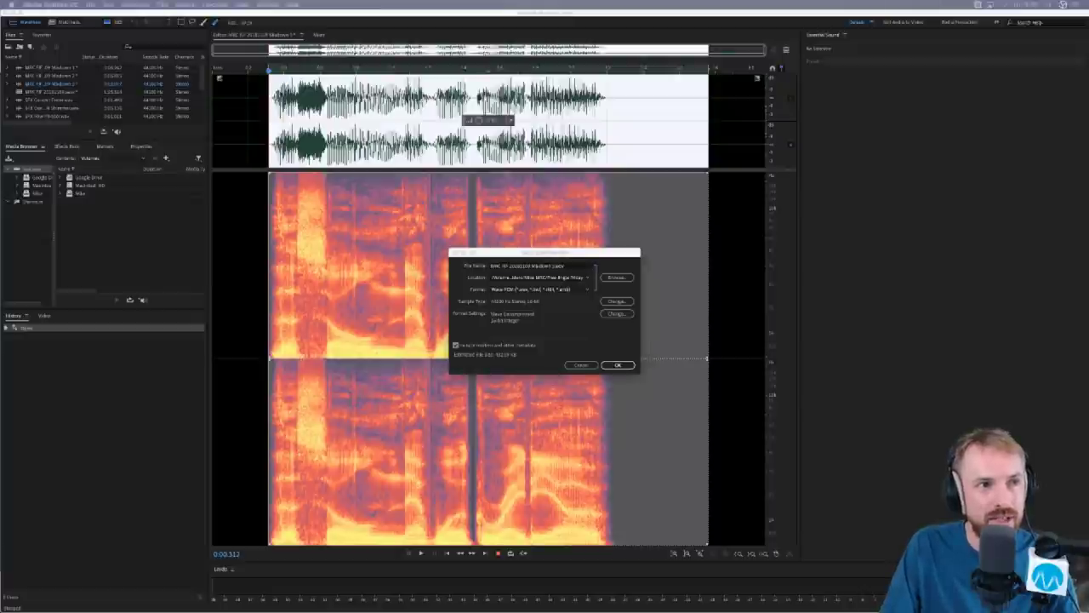
click(565, 266)
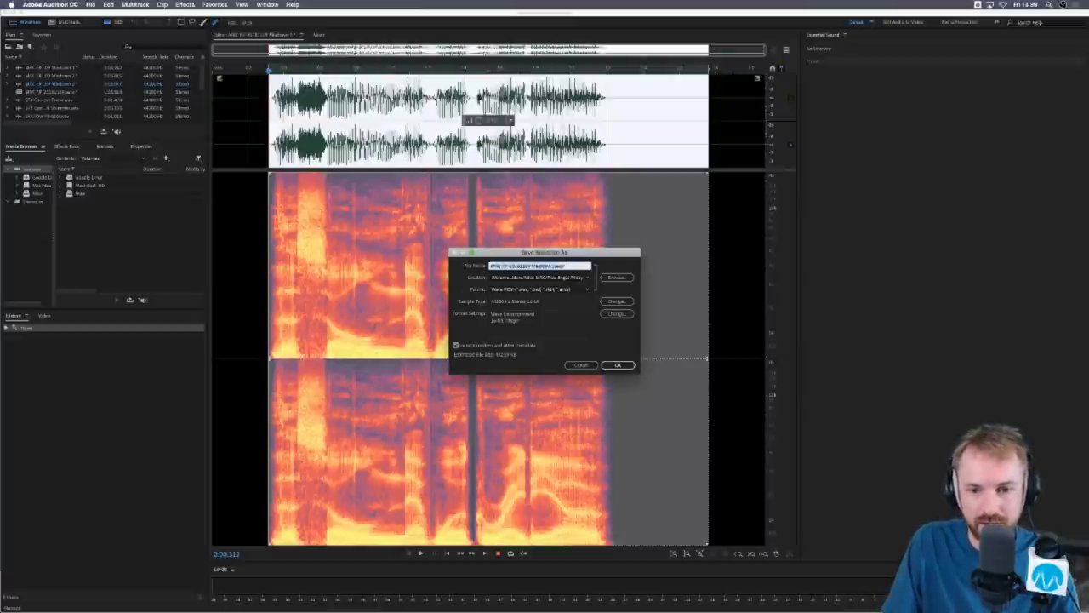
click(621, 366)
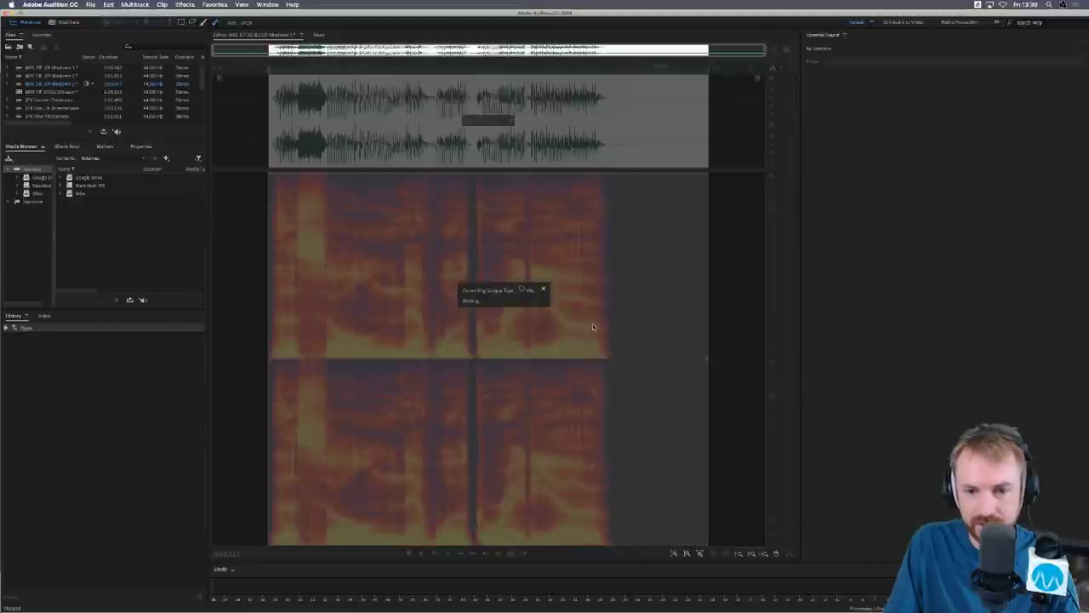
click(64, 22)
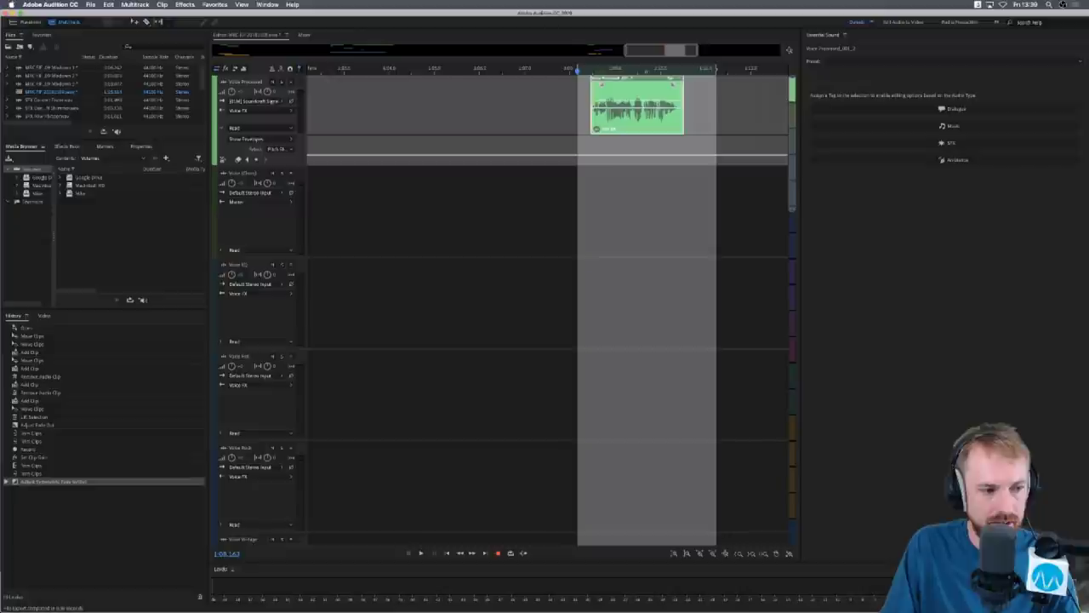
Step: Bring the imported sound effect into the session and place it on the SFX 1 track
drag(506, 450, 576, 442)
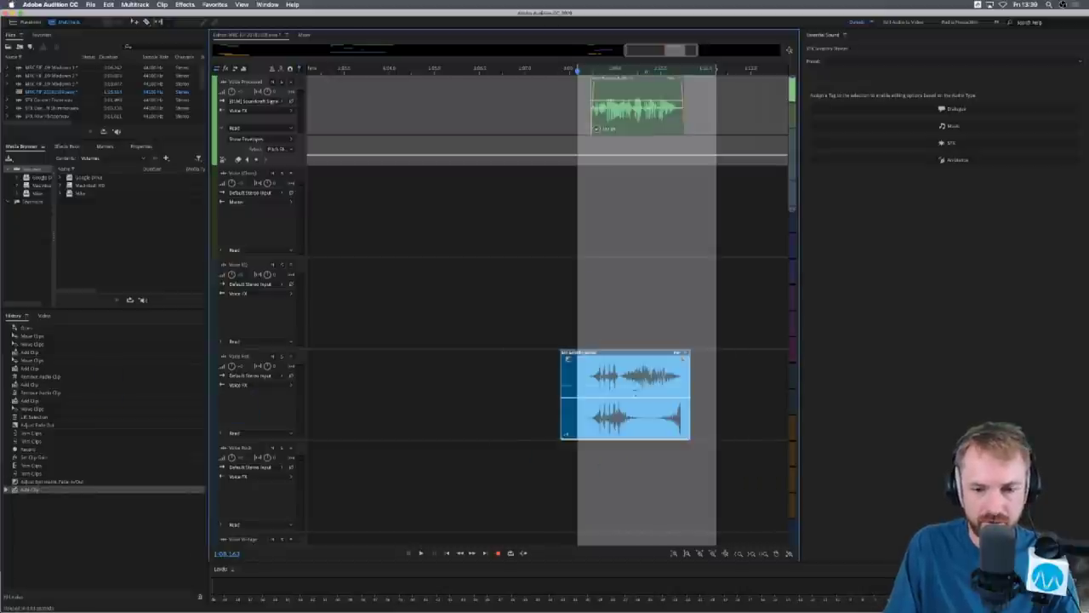
scroll(529, 374, down, 2)
scroll(240, 328, down, 3)
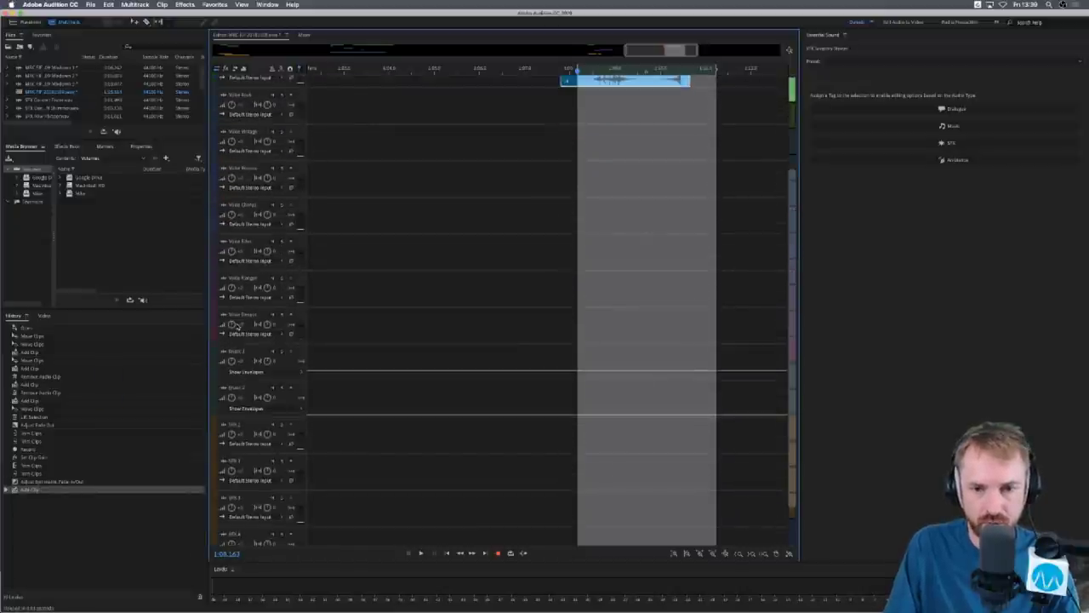
scroll(661, 259, up, 1)
drag(606, 113, 610, 473)
Step: Nudge the SFX 1 clip slightly earlier and play the session to check its timing
click(596, 354)
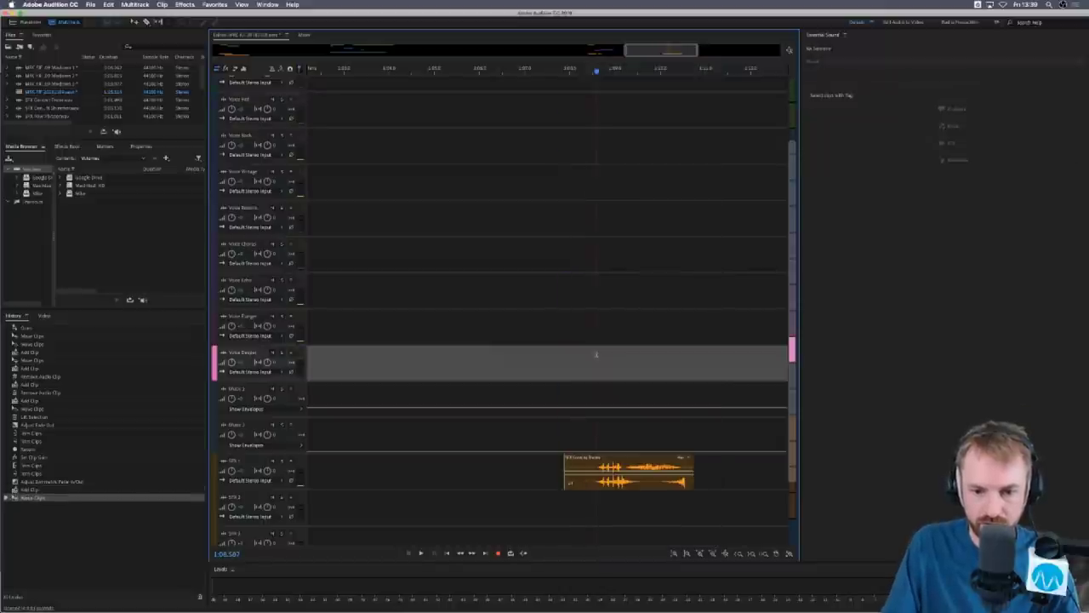
scroll(596, 354, up, 3)
scroll(623, 493, down, 3)
drag(608, 436, 593, 436)
click(582, 390)
click(577, 330)
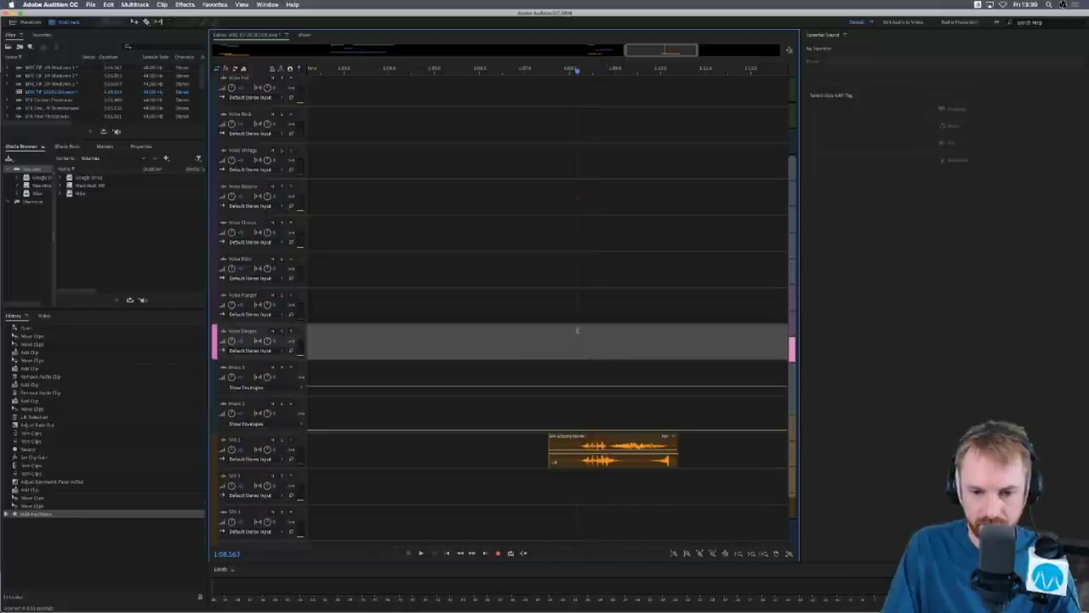
key(space)
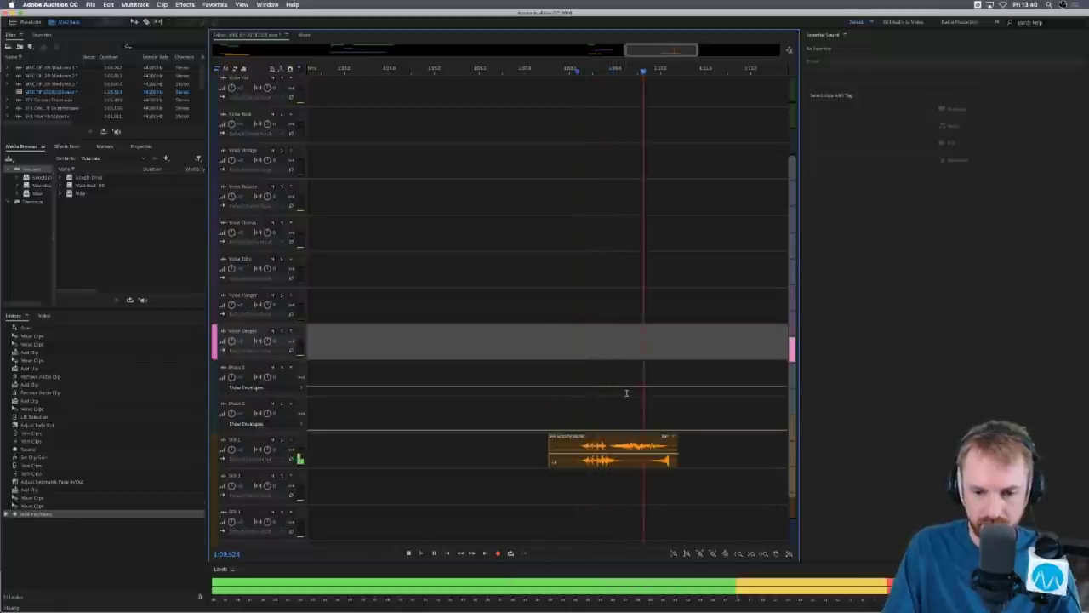
key(space)
Step: Nudge the SFX 1 clip slightly later and replay to confirm the timing
drag(645, 439, 651, 438)
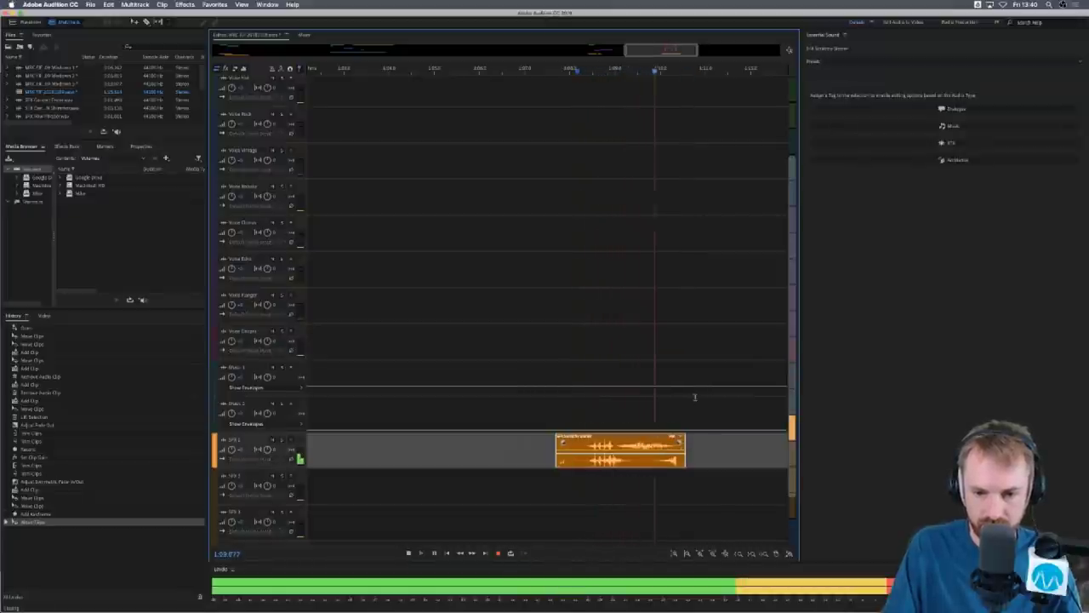
key(space)
scroll(694, 391, up, 3)
key(space)
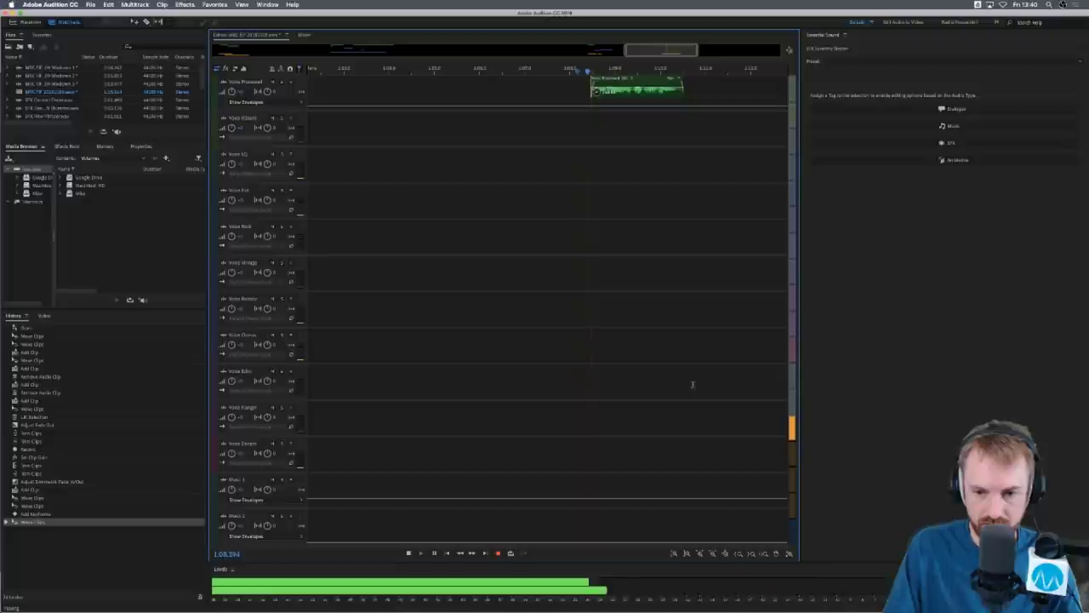
scroll(693, 381, down, 3)
key(space)
scroll(693, 381, up, 3)
scroll(694, 381, down, 3)
Step: Split the SFX clip at 1:09.99 and move the tail piece onto Music 2
click(660, 390)
key(super+k)
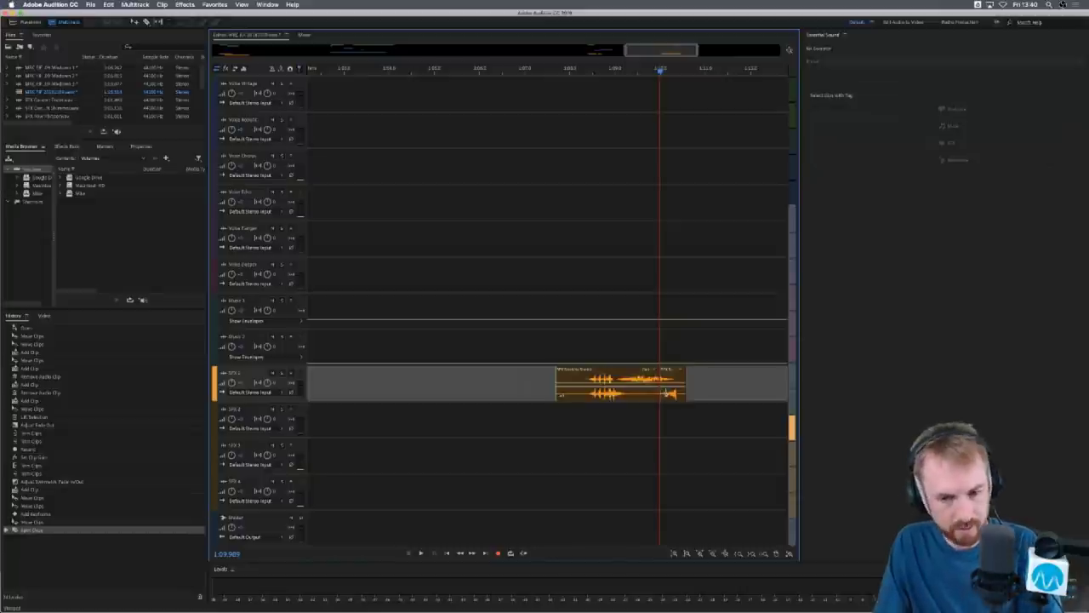
click(663, 387)
mouse_move(663, 387)
mouse_down()
mouse_move(664, 350)
mouse_move(673, 393)
mouse_up()
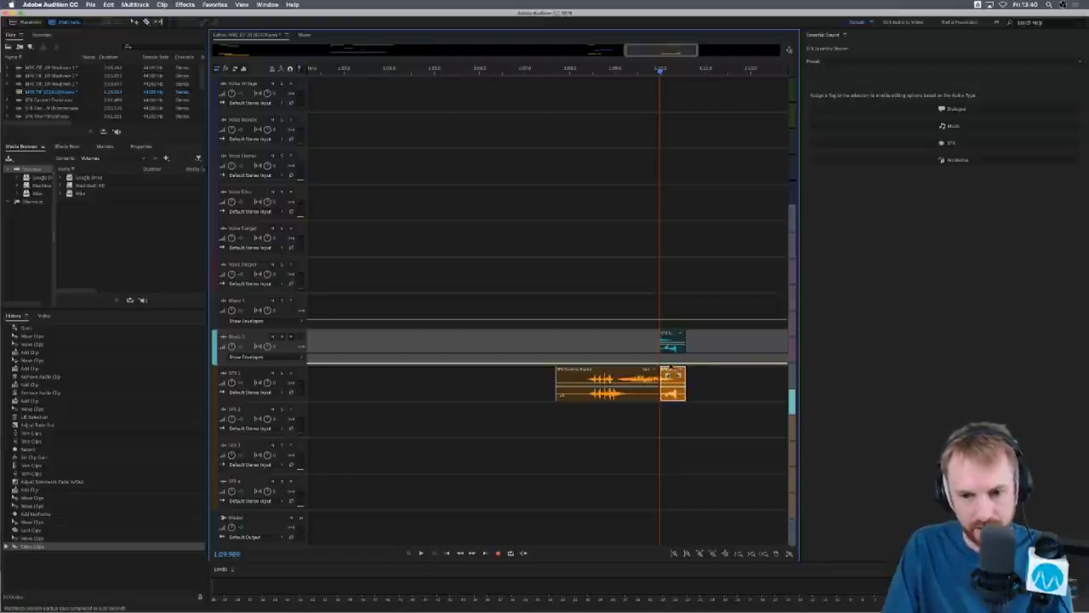
Step: Add volume keyframes on the SFX clip, raise part of its volume, and play it back
click(669, 367)
click(677, 367)
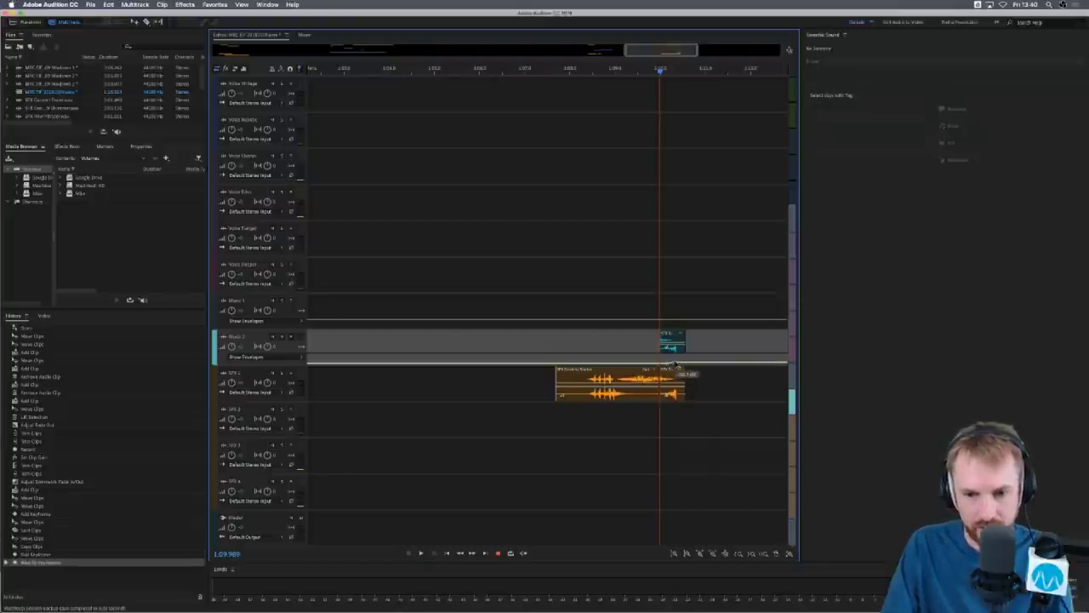
drag(677, 367, 678, 361)
click(622, 267)
key(space)
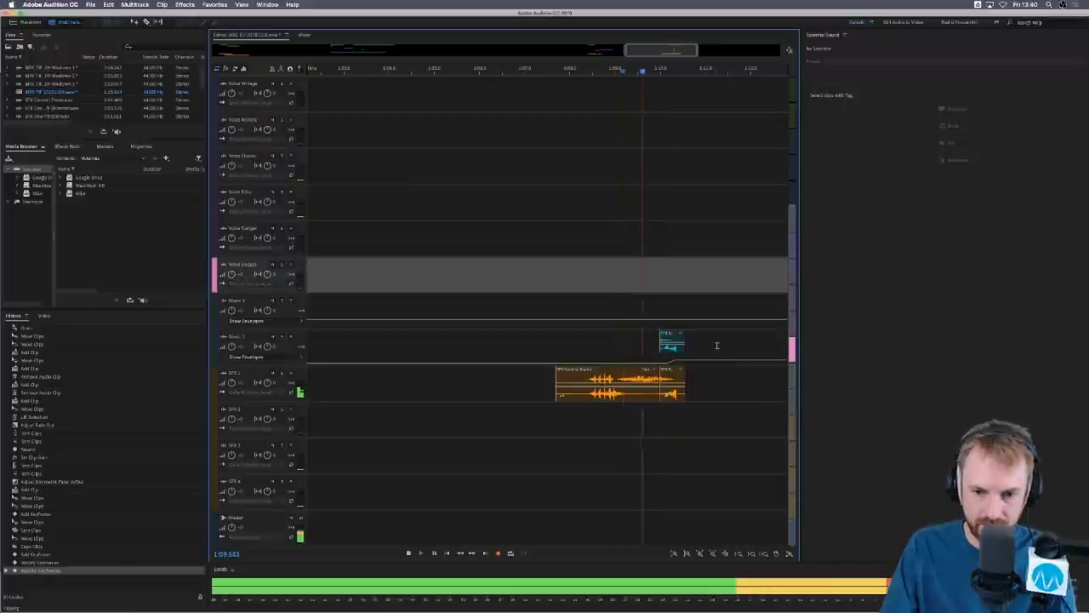
key(space)
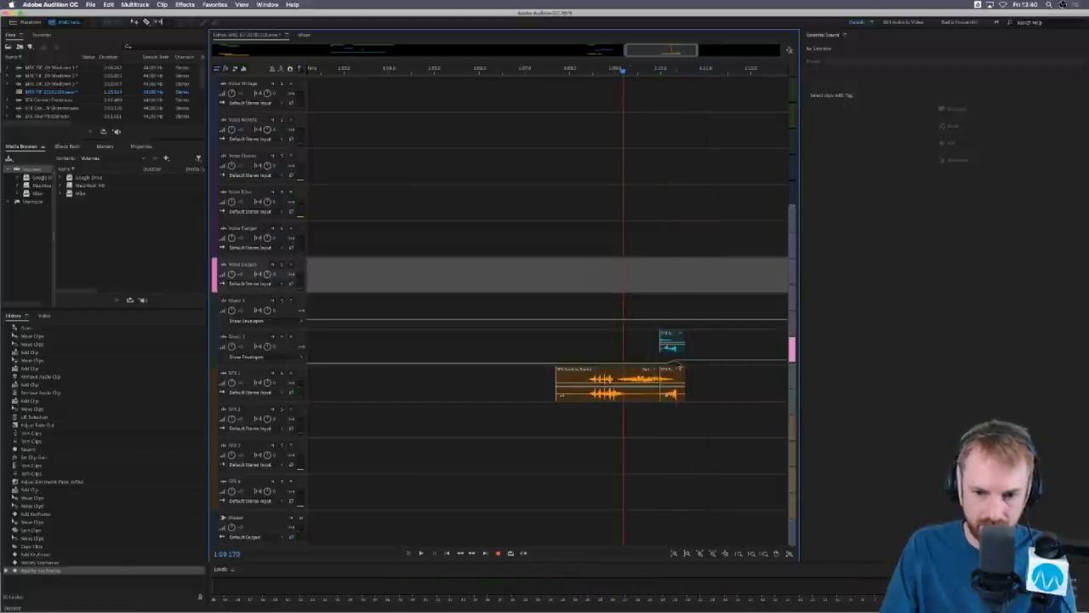
Step: Reshape the volume envelope of the Music 2 clip and replay to check it
click(678, 364)
drag(678, 363, 684, 367)
key(space)
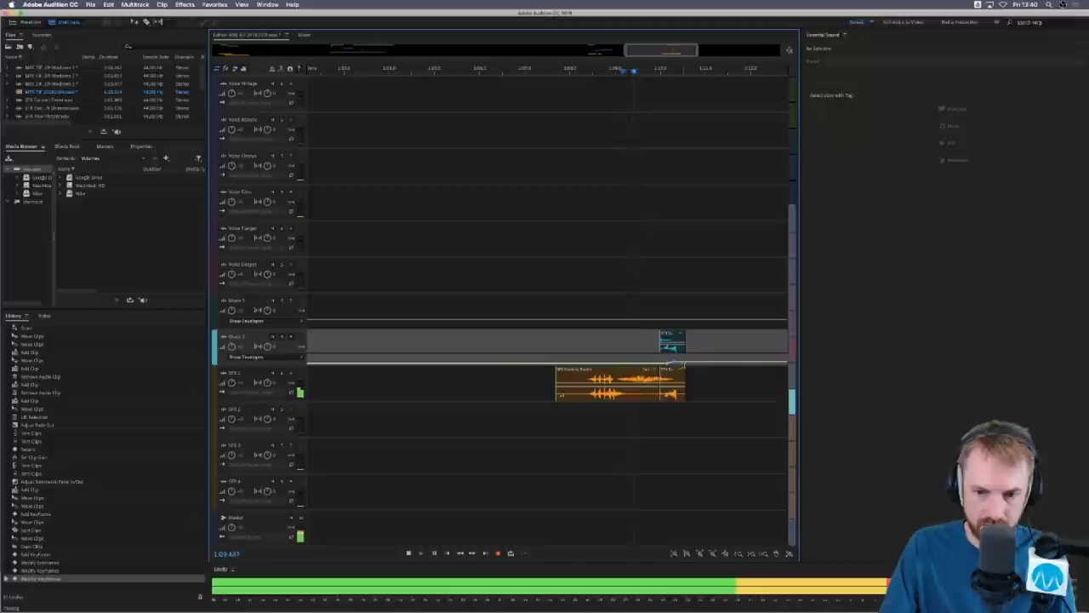
key(space)
click(582, 341)
key(space)
scroll(627, 320, up, 5)
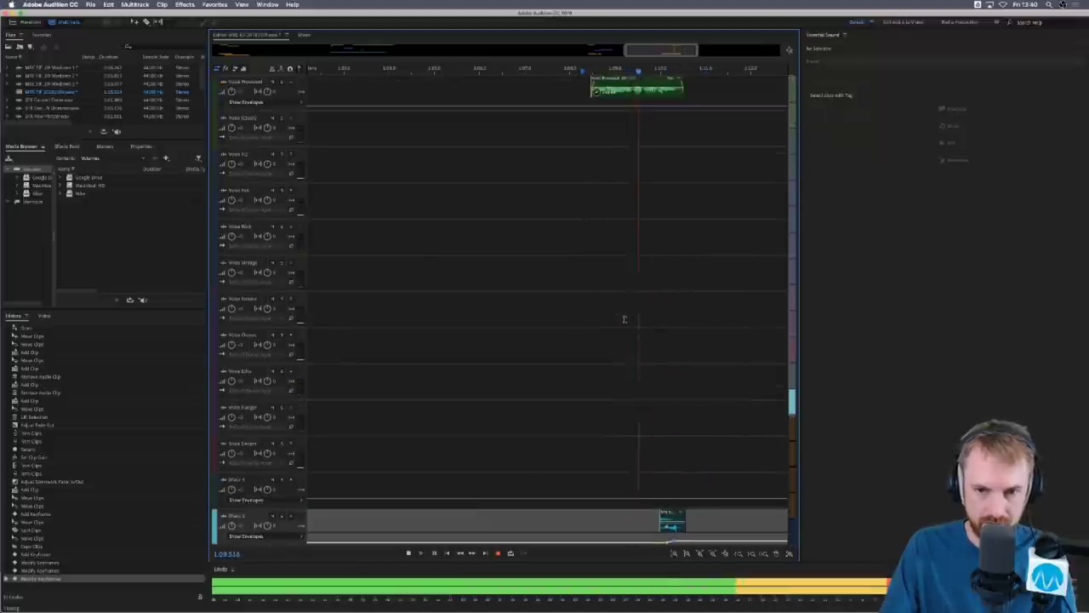
key(space)
Step: Move the voice clip from Voice Chorus up to Voice Fuzz and select a range near the end
drag(637, 87, 637, 344)
key(space)
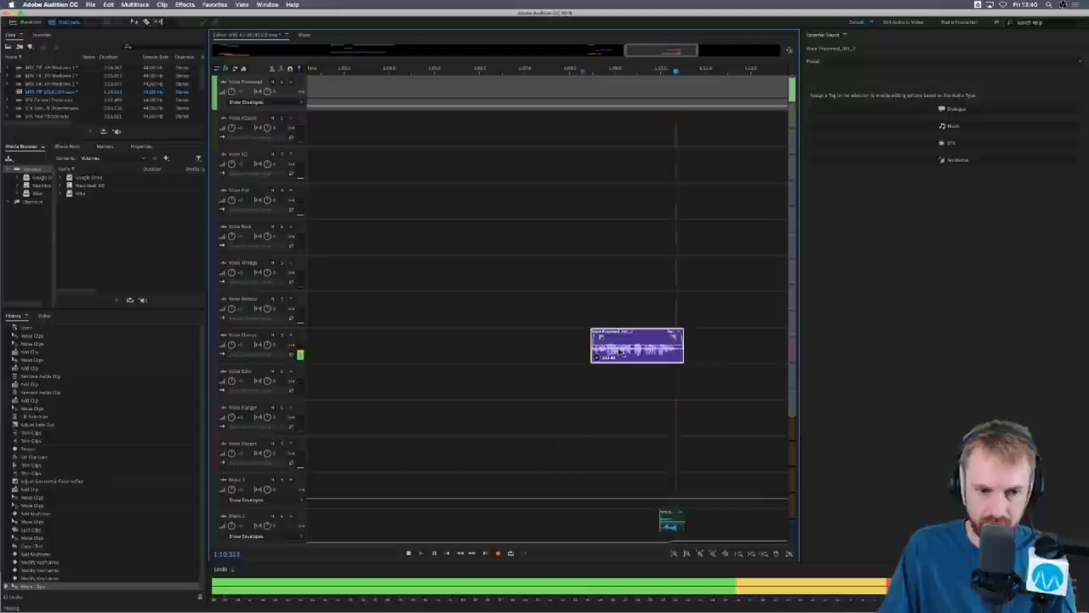
drag(620, 349, 620, 314)
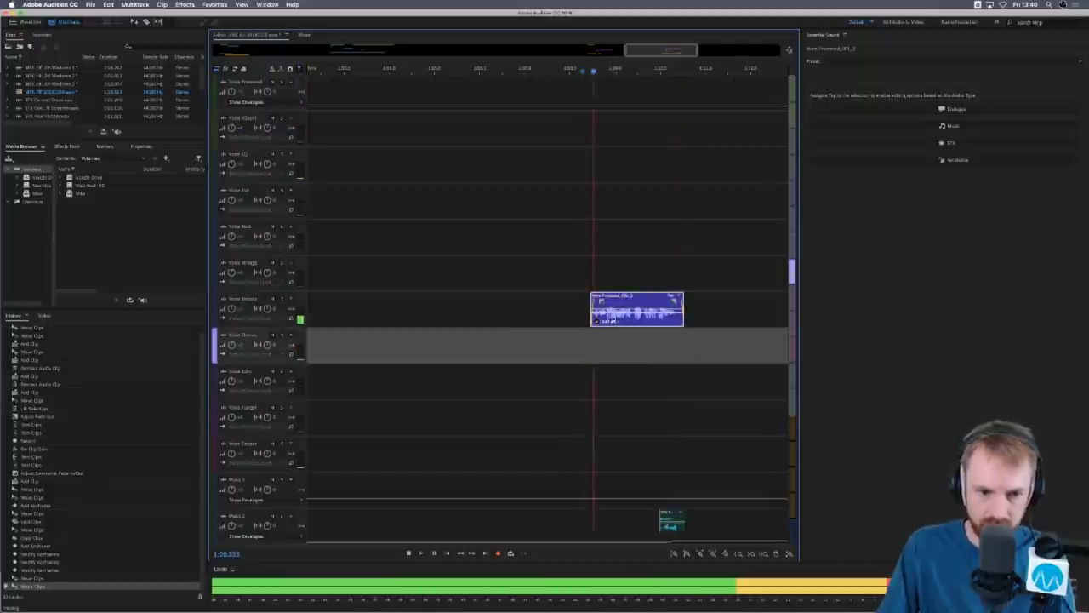
drag(611, 321, 611, 213)
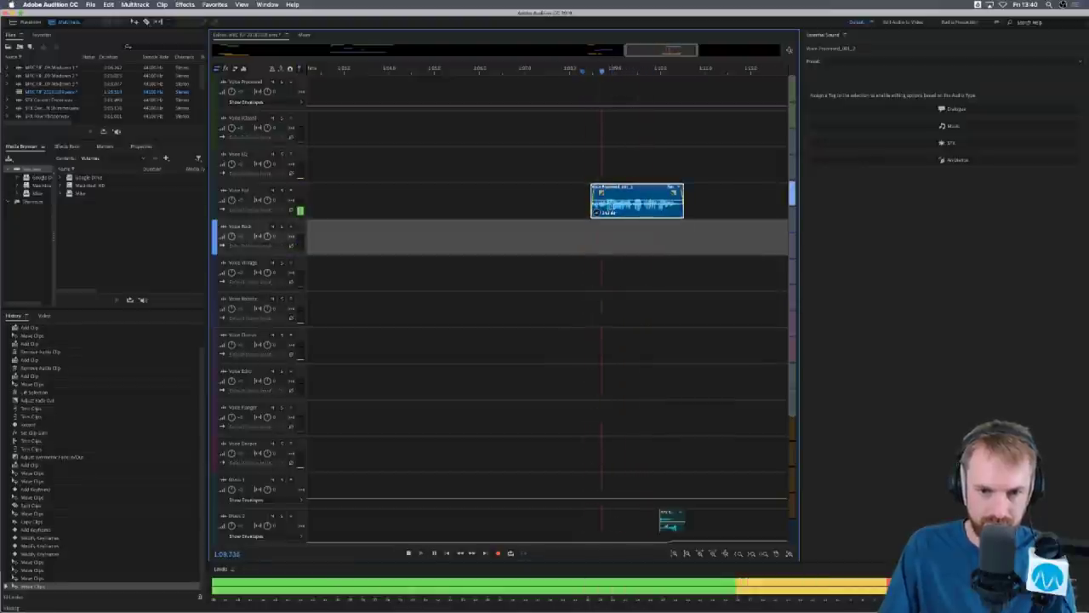
scroll(590, 213, down, 5)
drag(580, 266, 760, 271)
Step: Stop playback and save the session without copying media files
key(space)
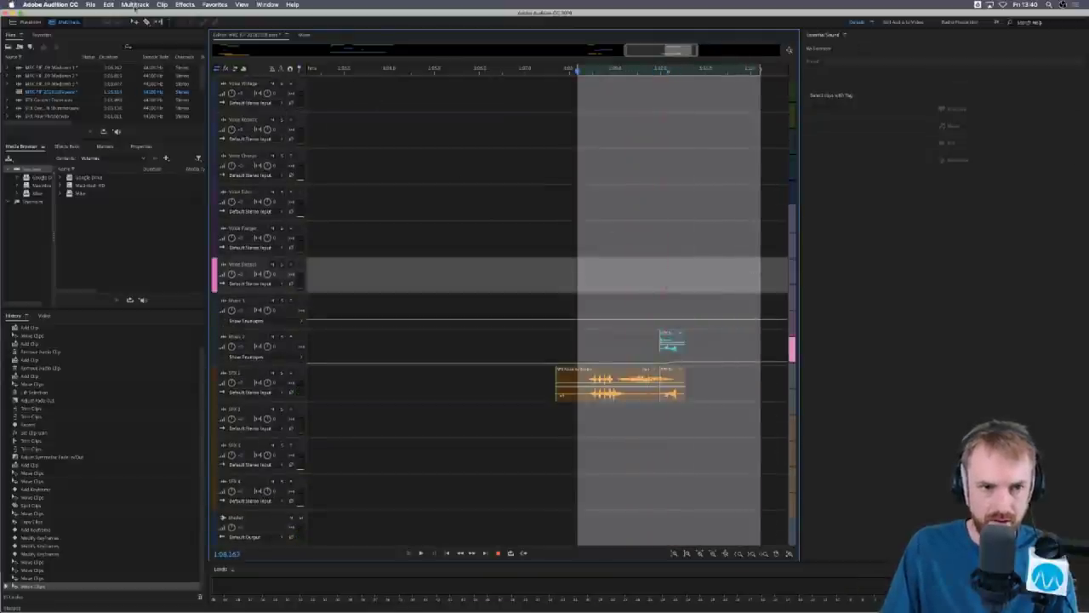
key(super+s)
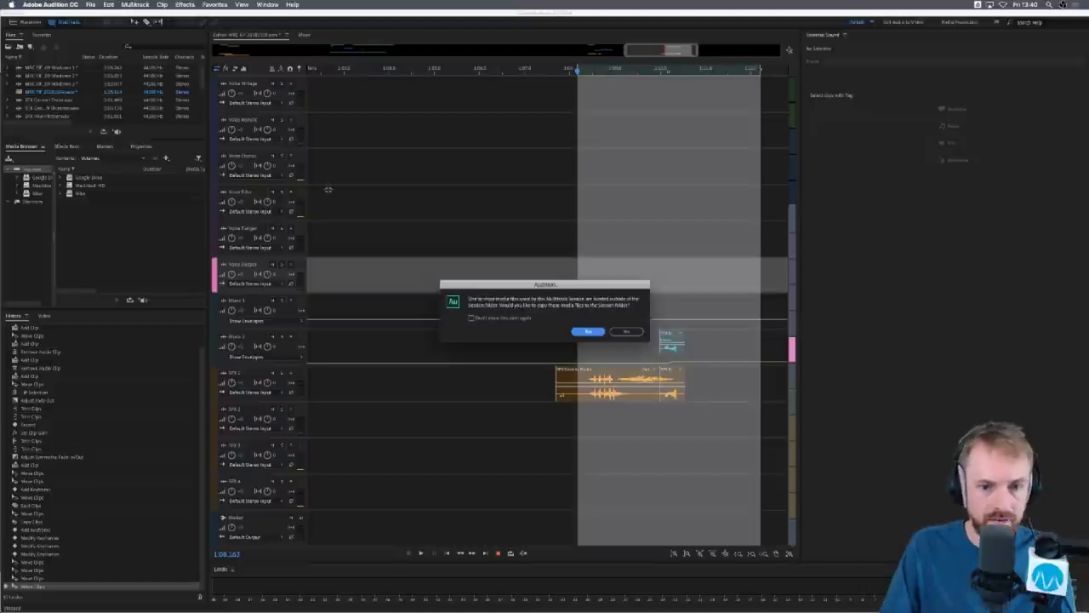
click(626, 332)
Step: Mix the session down to a new file and review the Media & Disk Cache preferences
click(134, 4)
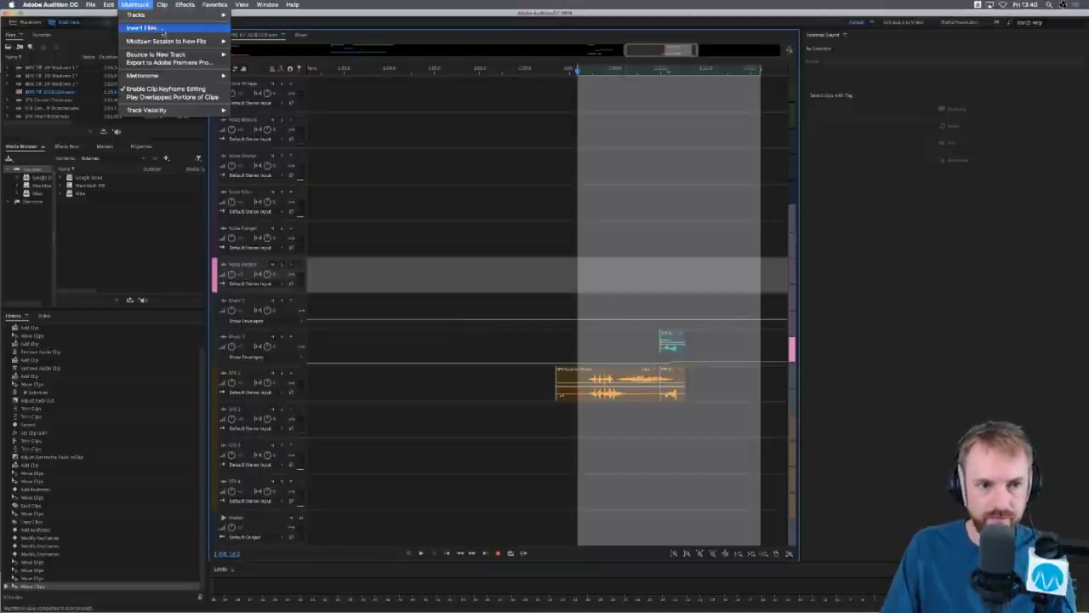
mouse_move(170, 40)
click(258, 40)
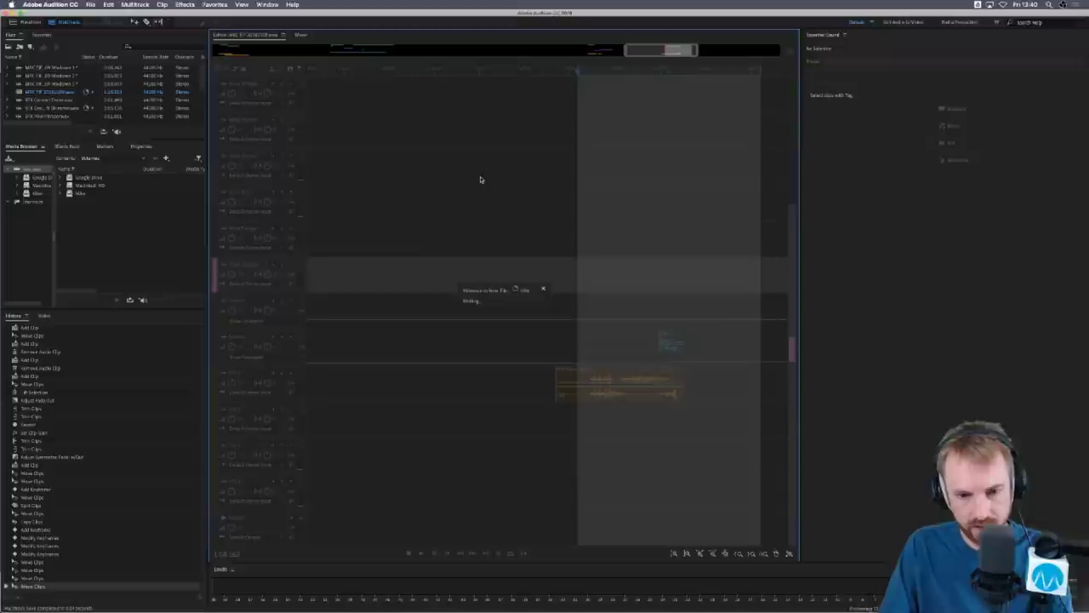
key(super+comma)
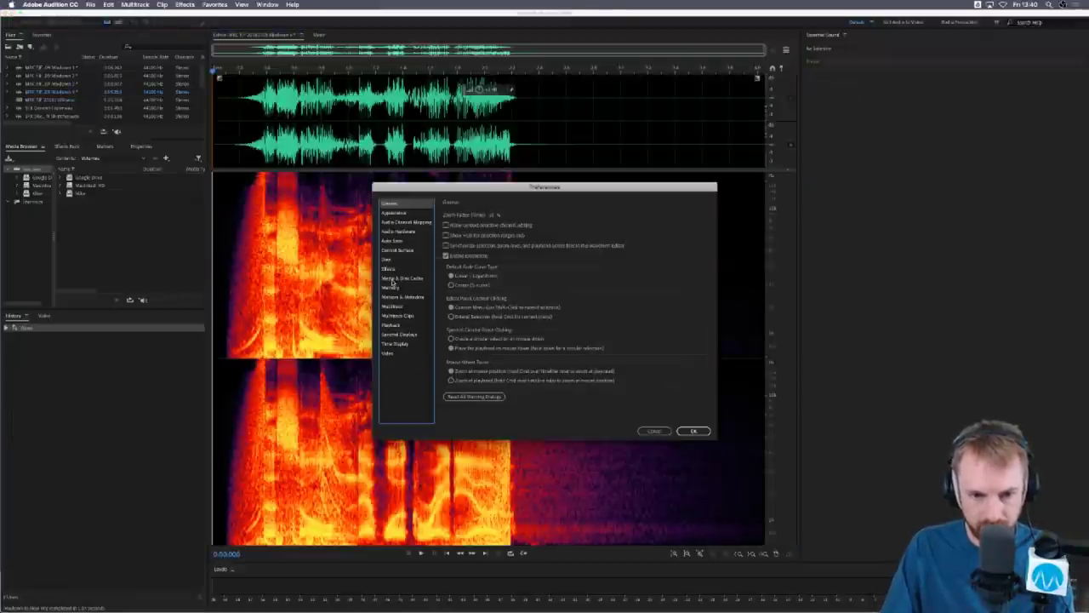
click(394, 280)
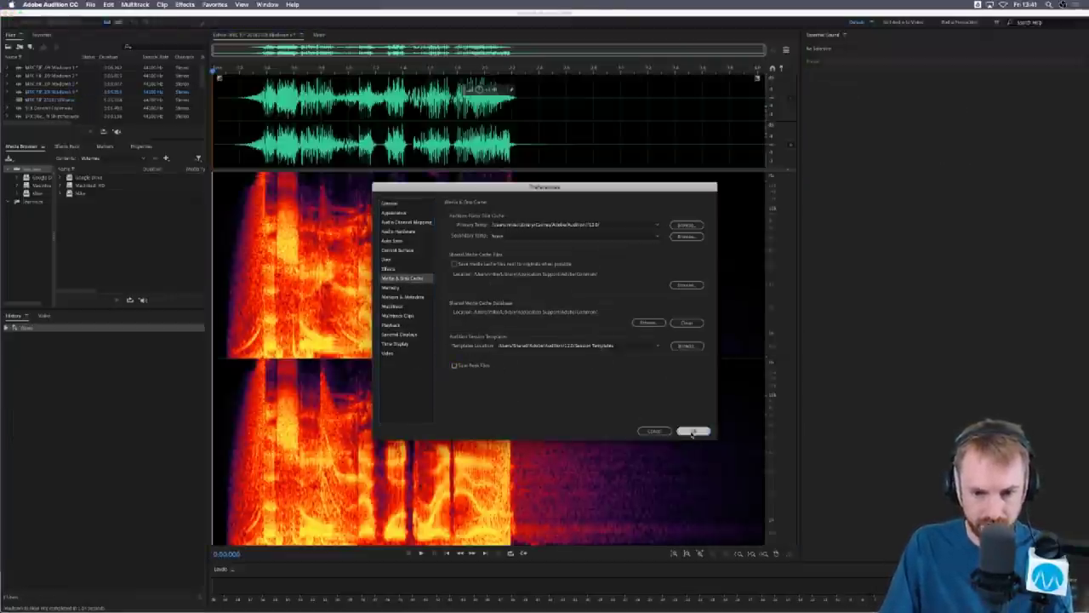
click(693, 431)
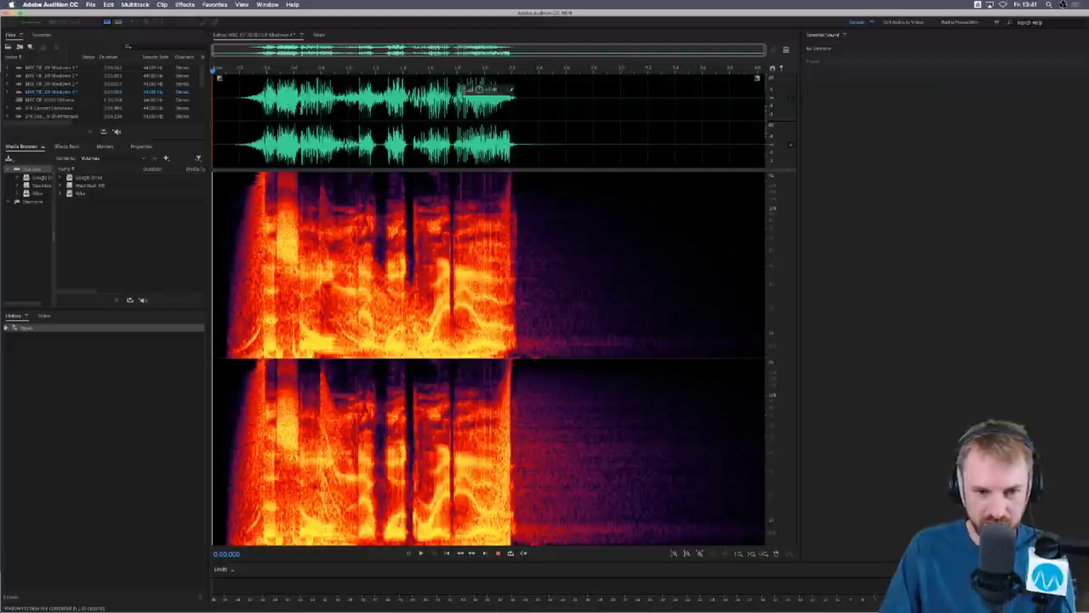
Step: Save the mixdown as a separate Wave PCM file and reopen the multitrack session
key(super+alt+s)
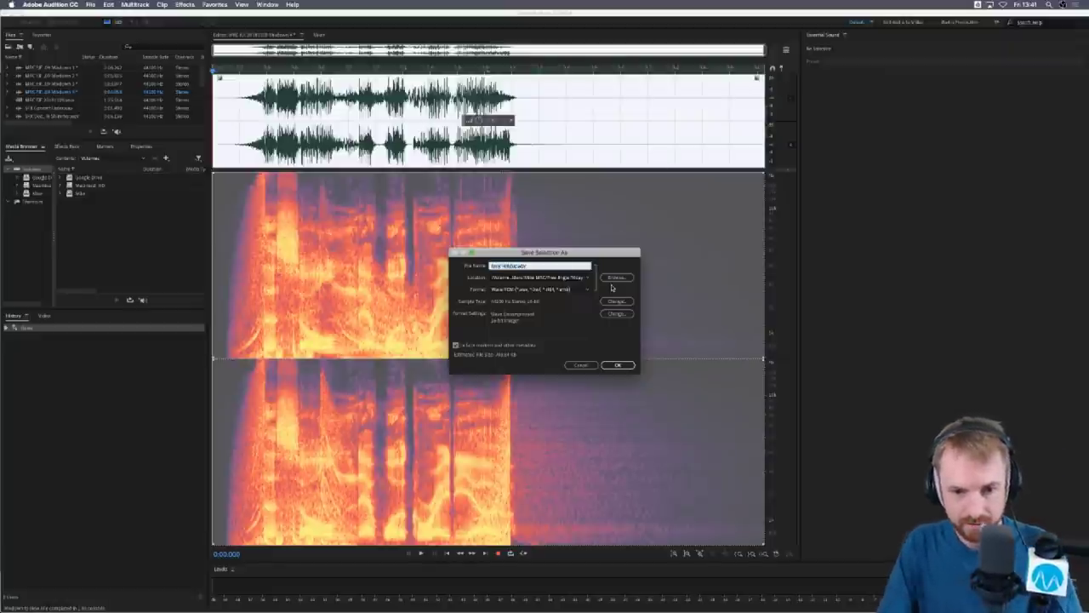
key(Return)
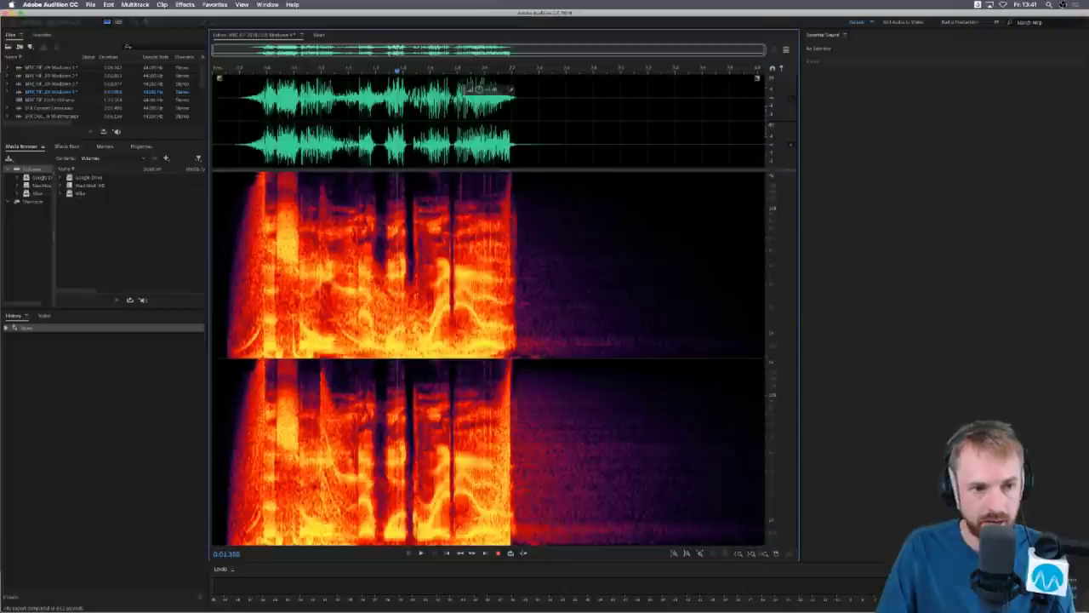
scroll(98, 101, down, 5)
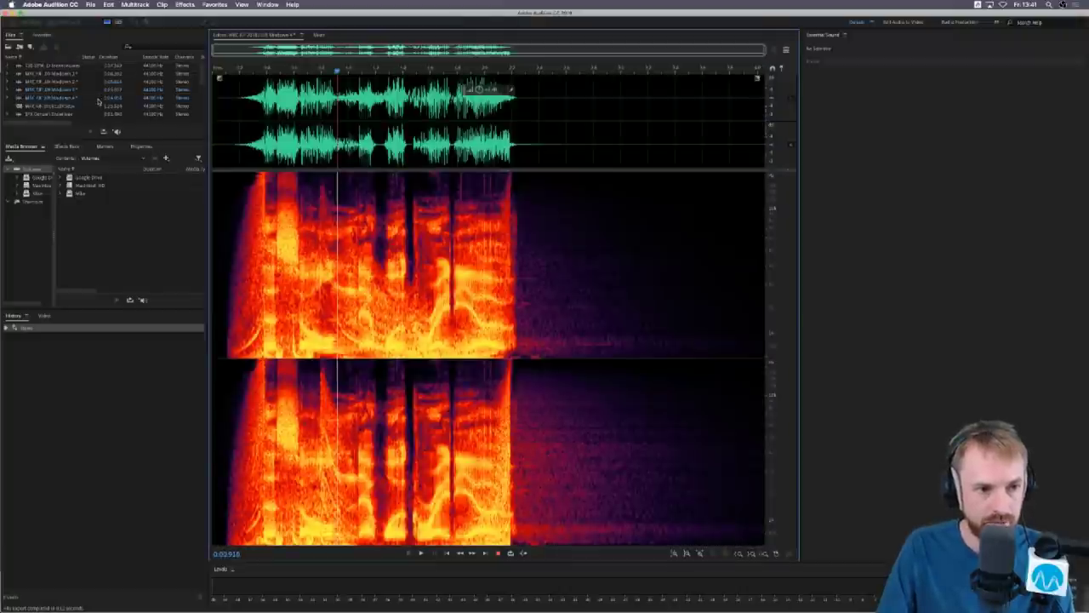
scroll(73, 94, up, 3)
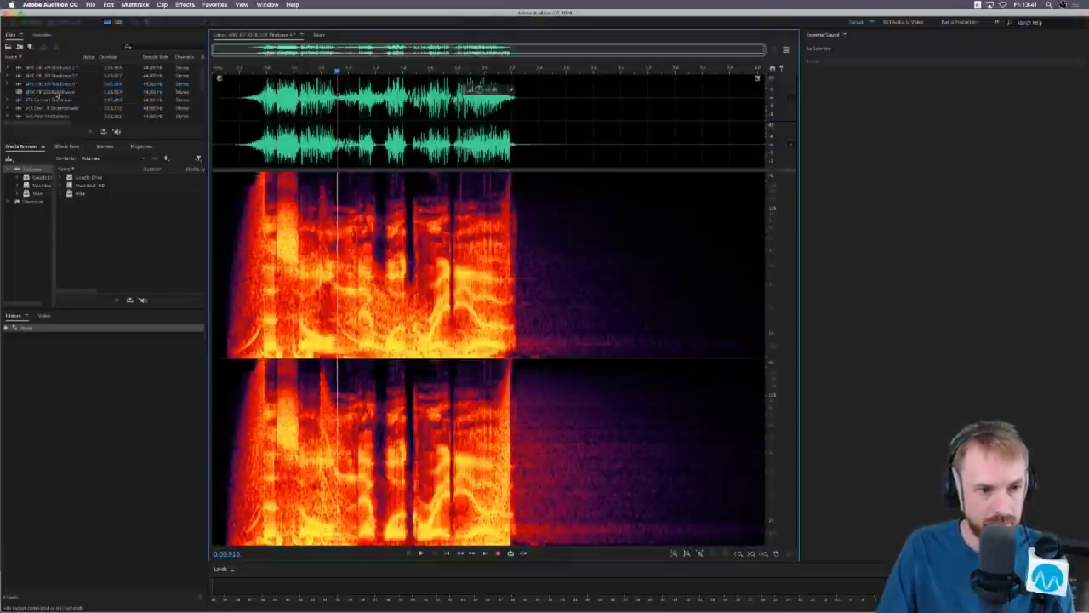
double_click(57, 93)
Step: Zoom out to the full session, select Voice Processed, and place the playhead after its last clip
click(595, 185)
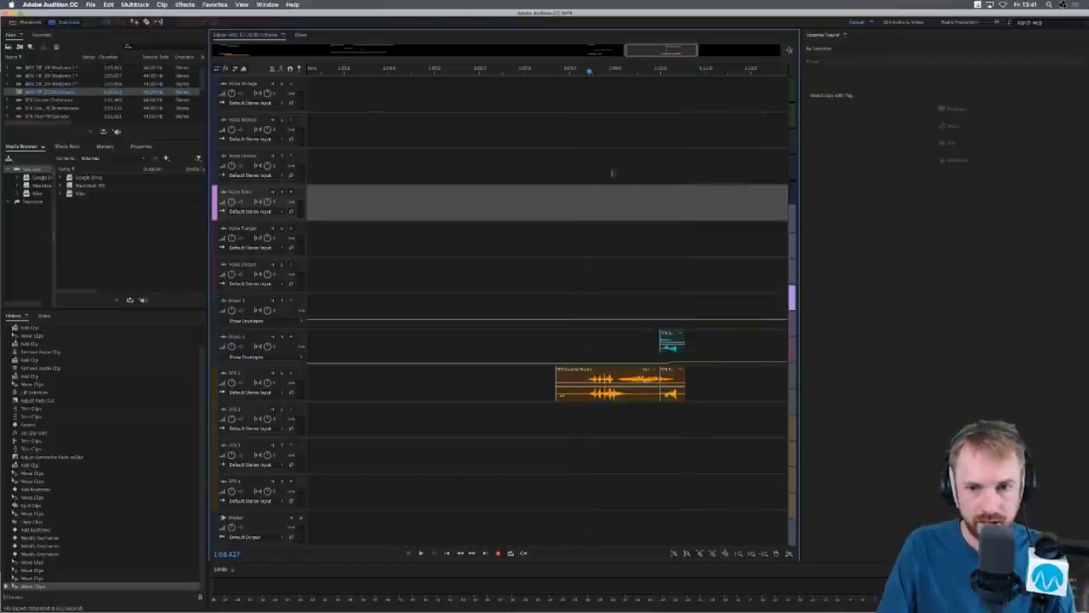
key(backslash)
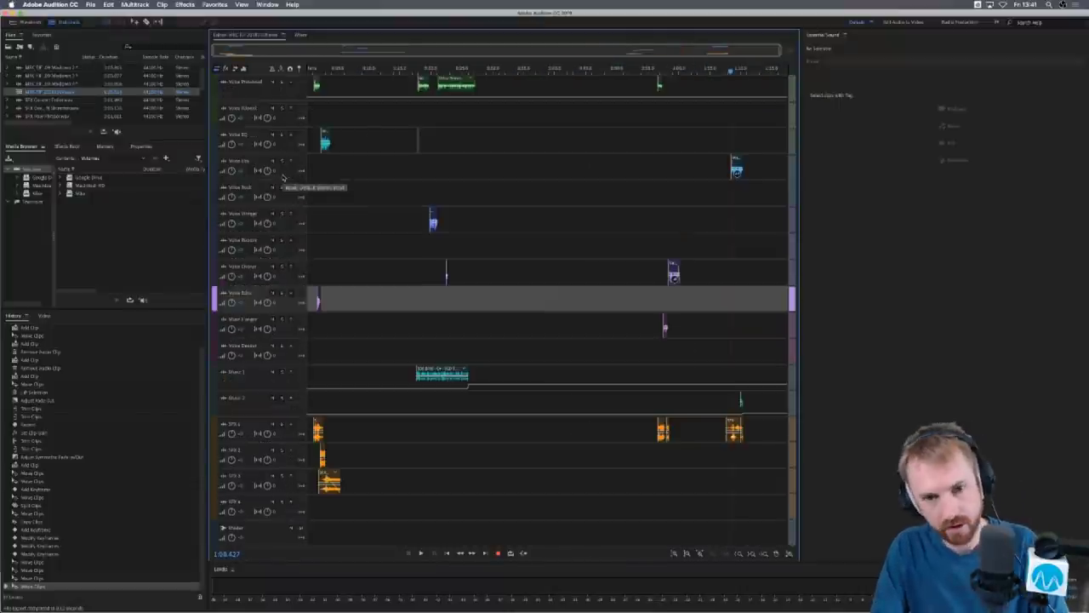
click(414, 117)
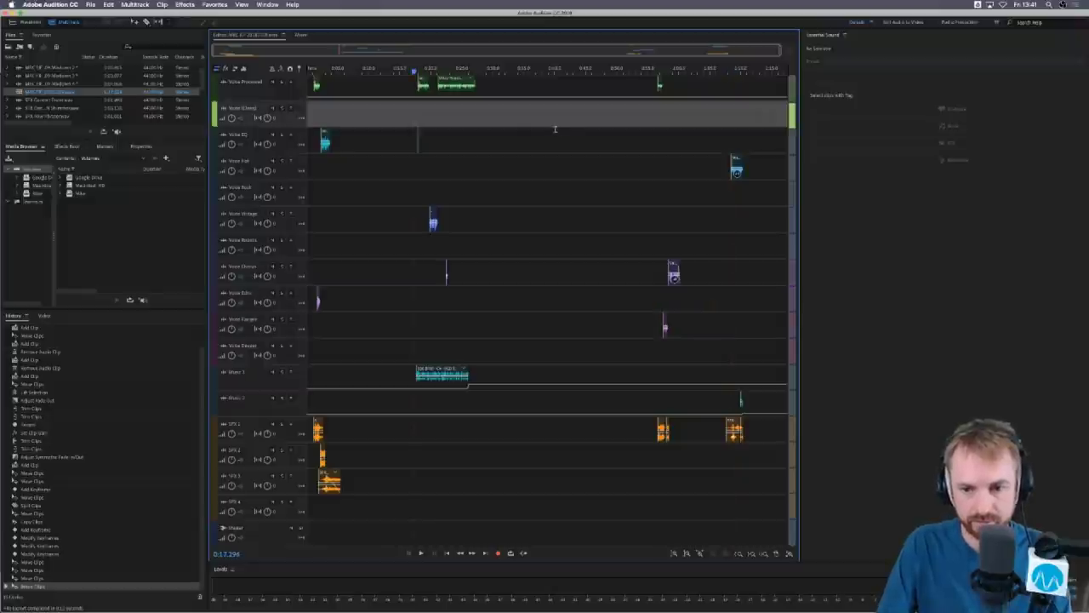
click(781, 89)
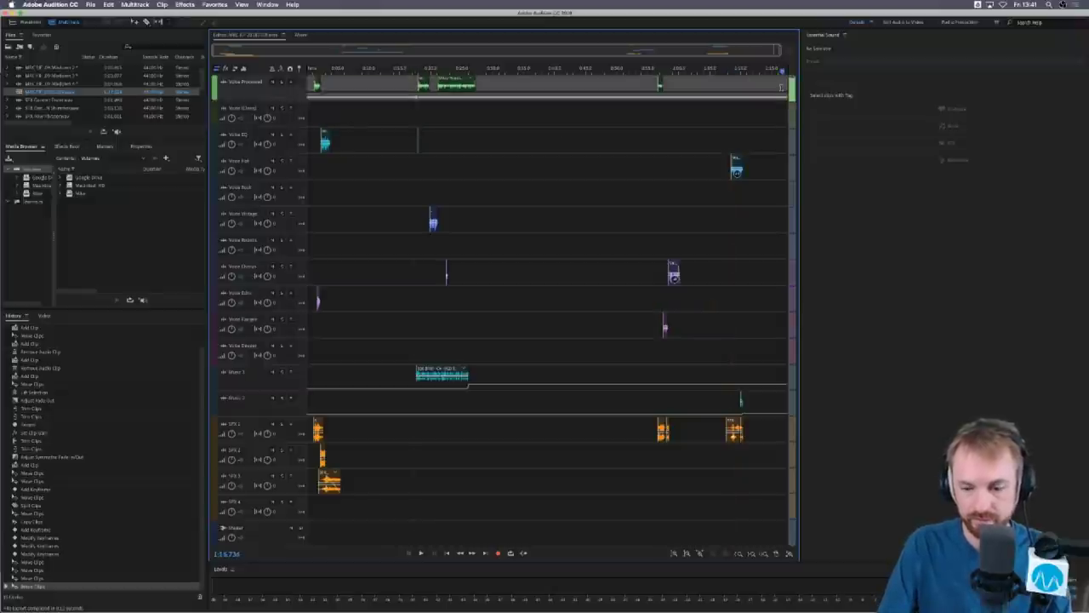
scroll(771, 69, up, 10)
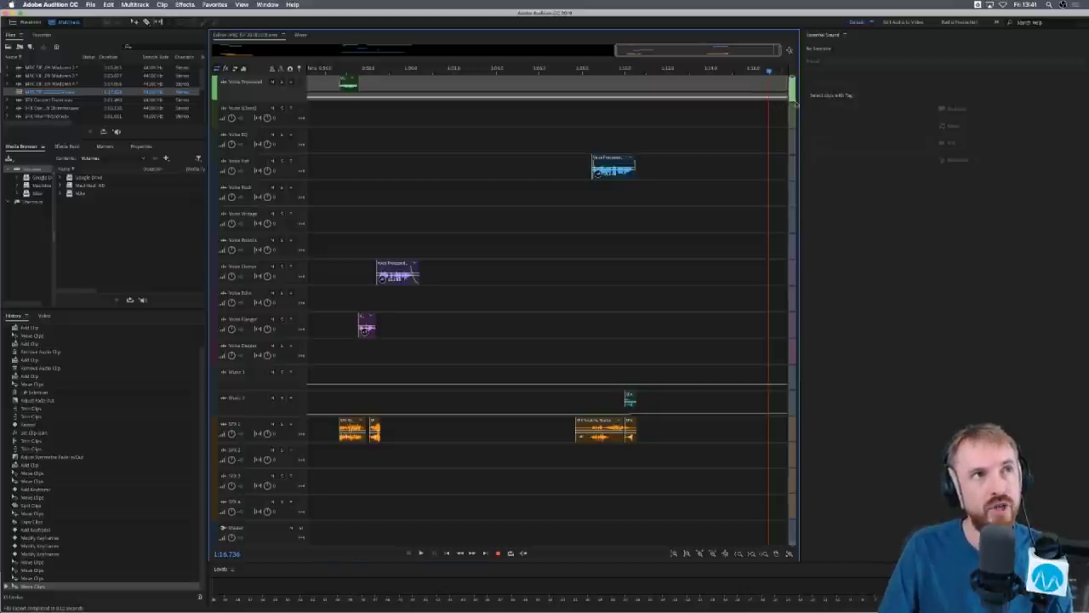
click(774, 83)
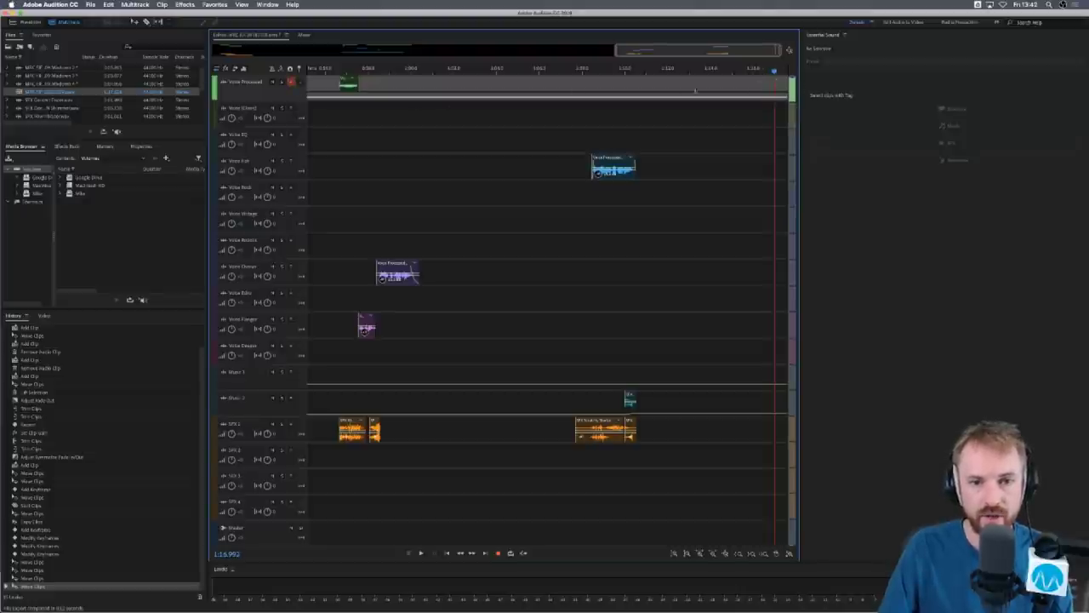
scroll(275, 109, up, 3)
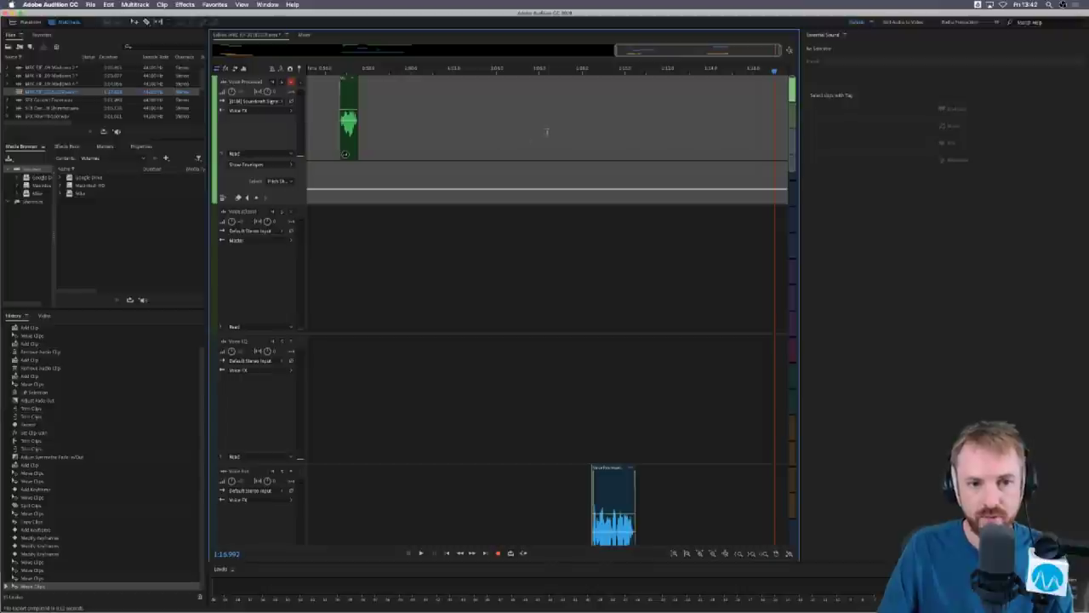
Step: Start recording a new voice take at the playhead on the armed Voice Processed track
right_click(756, 113)
click(754, 107)
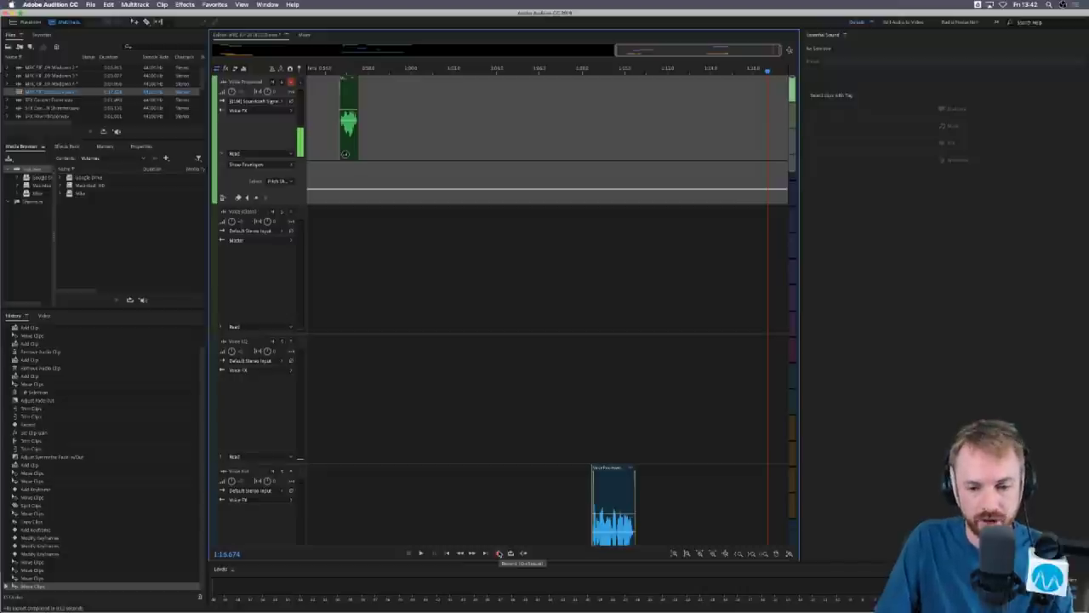
key(shift+space)
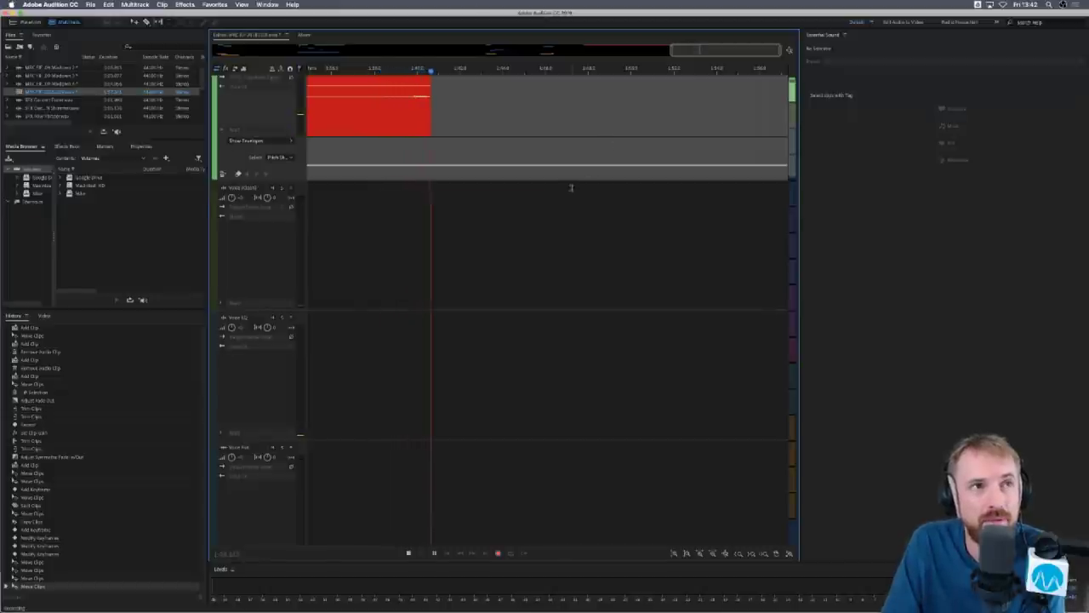
Step: Stop the first take, delete its unwanted tail, and start recording a second take
scroll(572, 184, up, 1)
scroll(571, 184, left, 5)
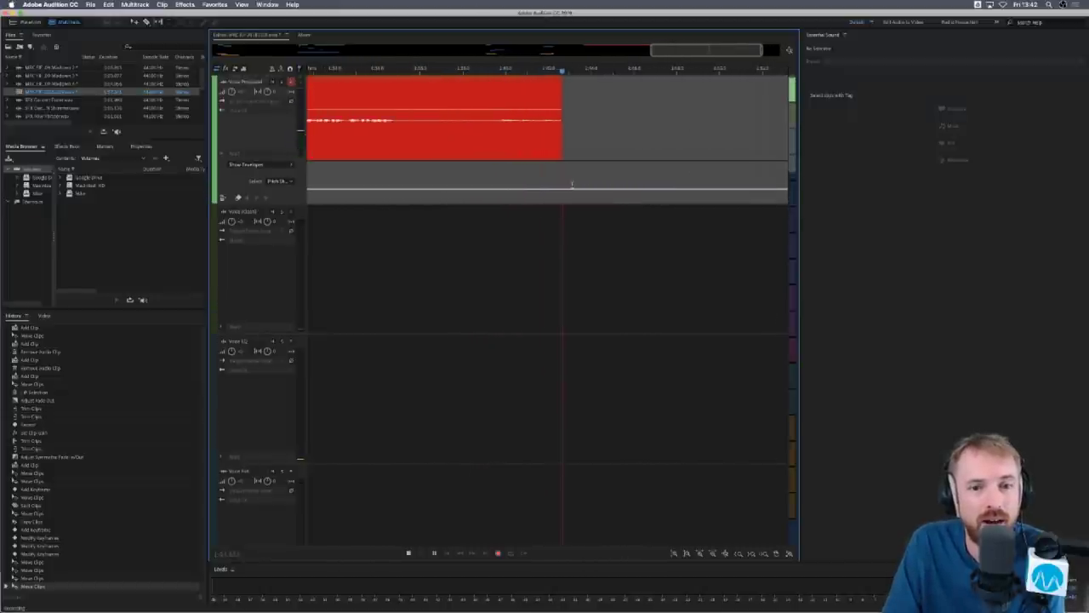
key(space)
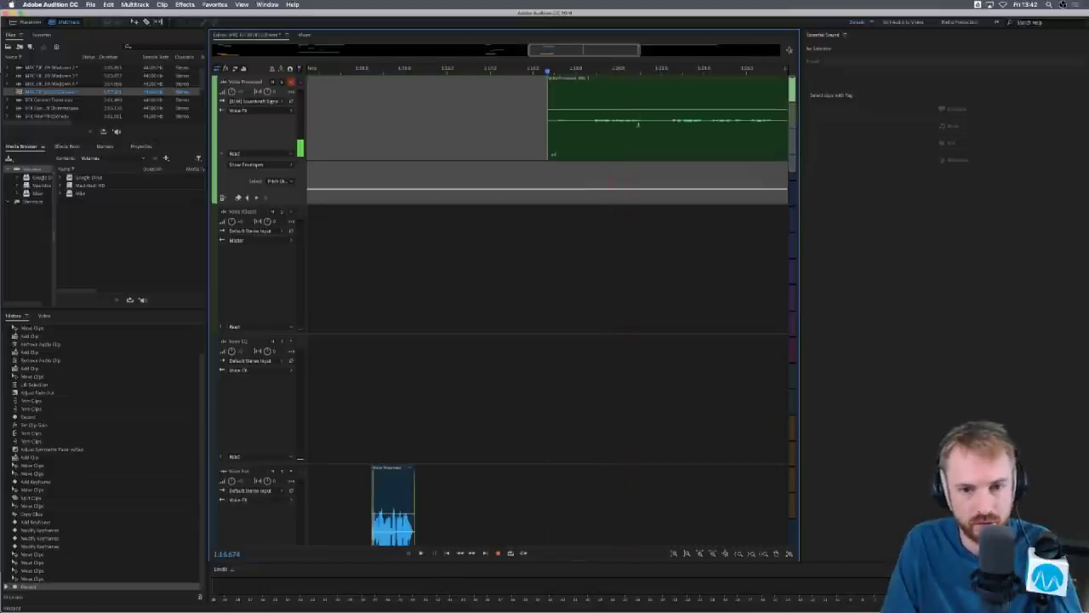
scroll(640, 67, down, 4)
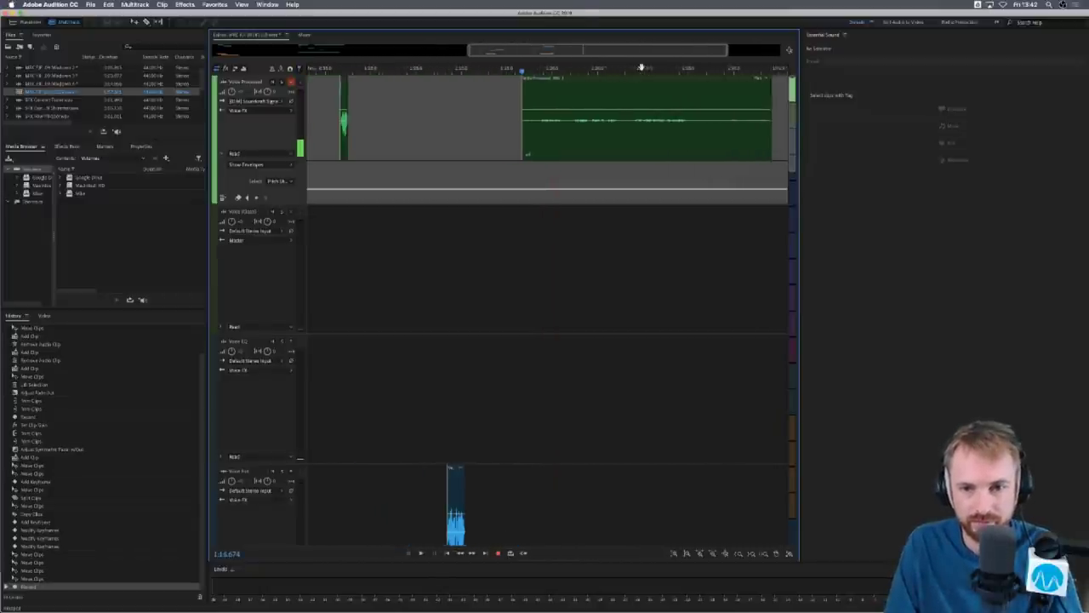
drag(672, 127, 787, 128)
key(Delete)
click(677, 127)
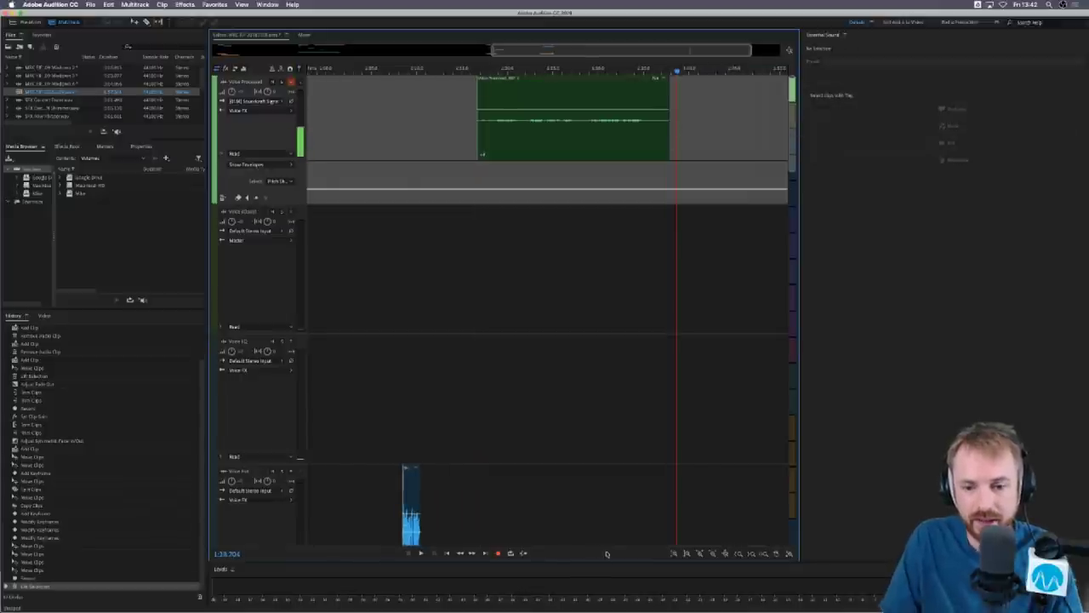
key(shift+space)
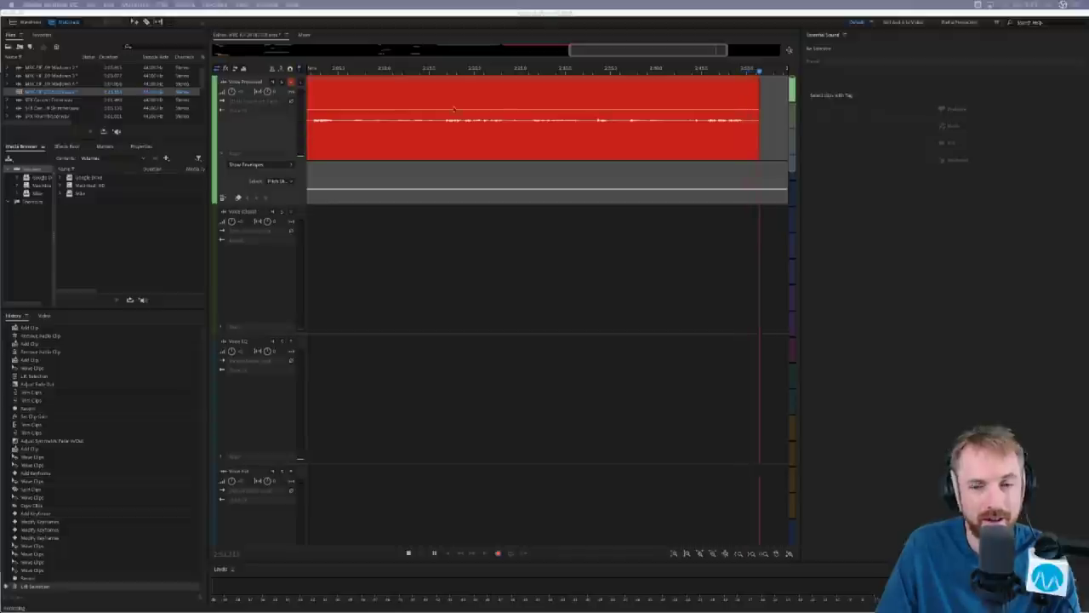
Step: Stop recording the second take on the Voice Processed track
click(587, 133)
key(space)
scroll(578, 67, up, 2)
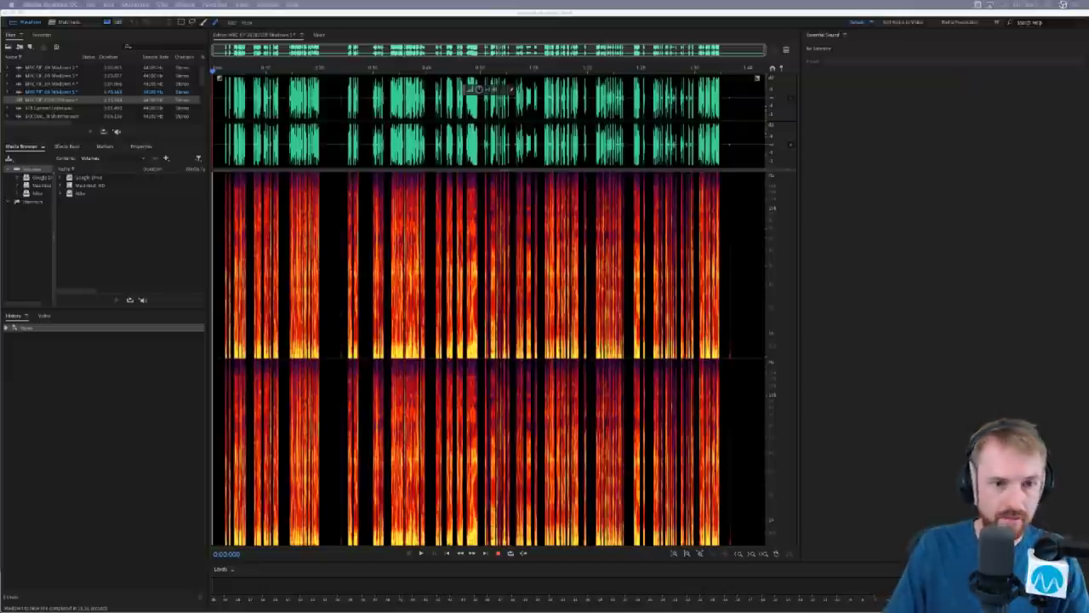
Step: Play back the mixdown and save a first short phrase as its own file
key(space)
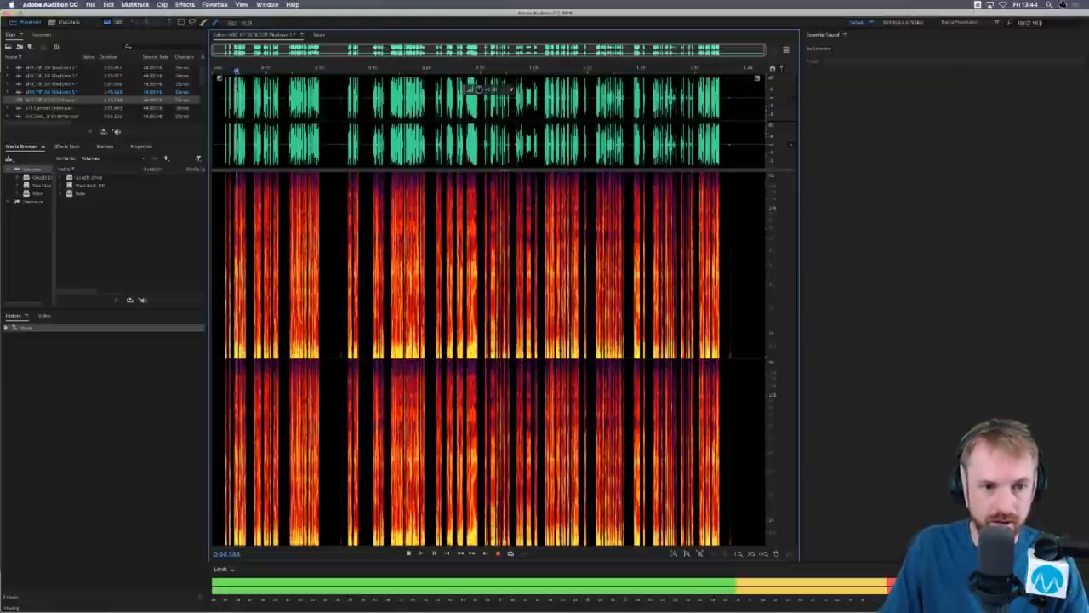
key(equal)
key(equal)
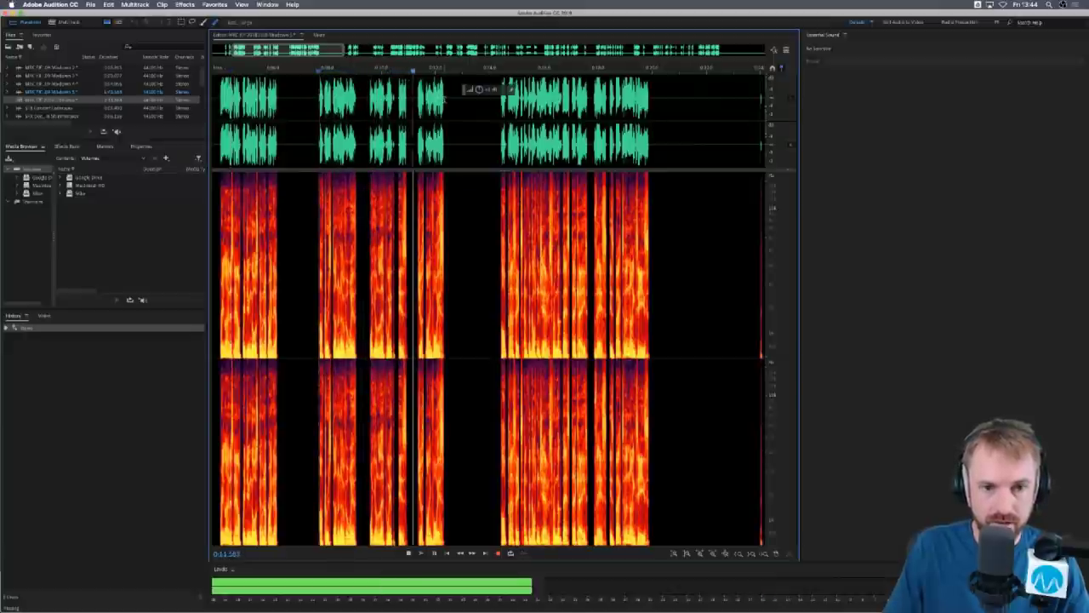
key(space)
drag(425, 120, 317, 120)
key(super+alt+s)
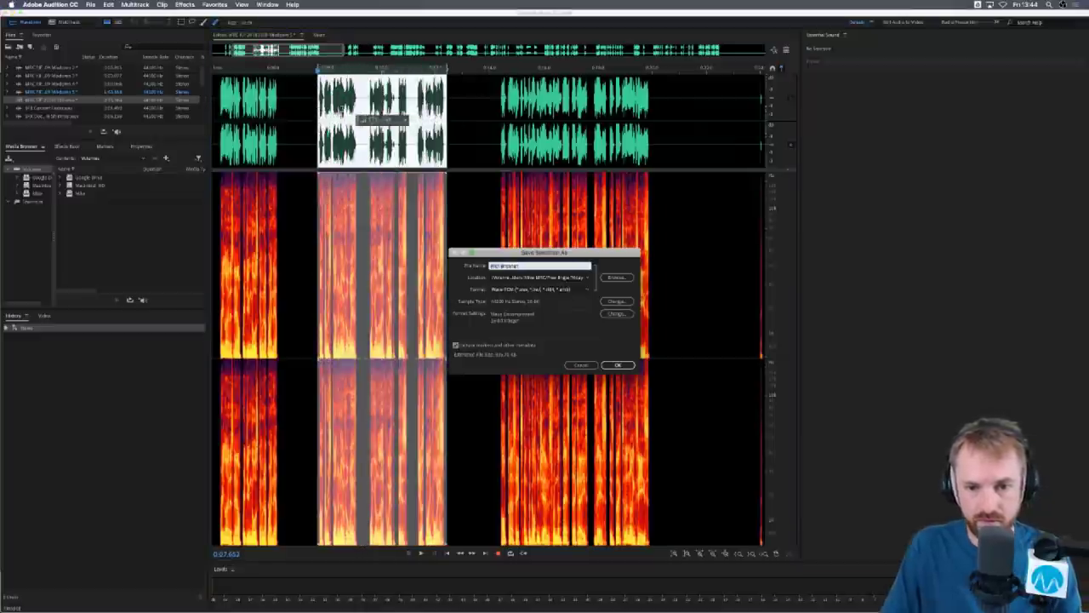
key(Return)
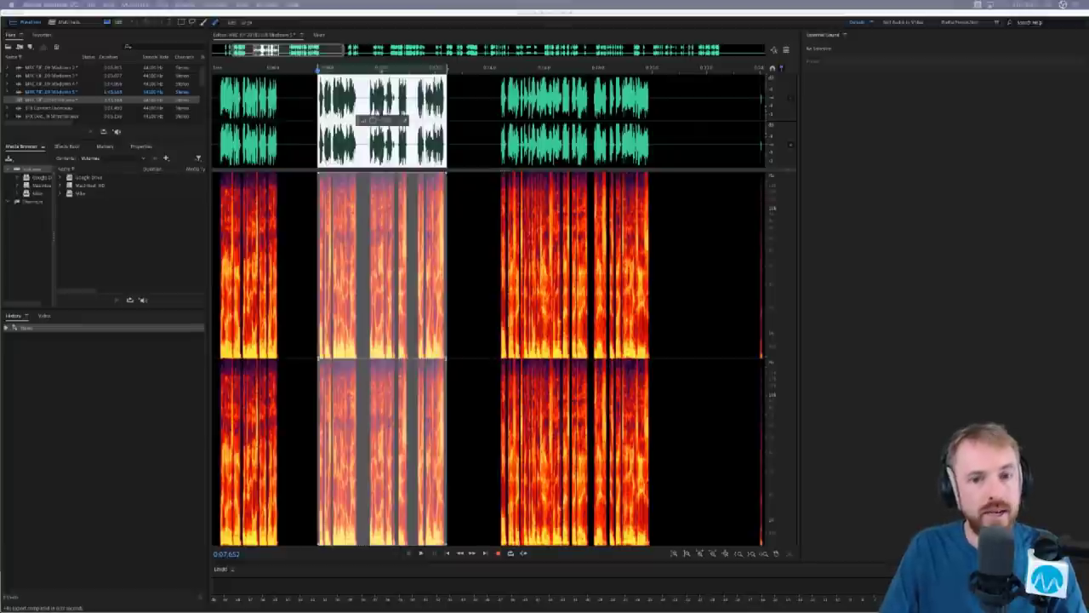
Step: Save the next phrase in the waveform as a separate file
click(499, 119)
drag(498, 120, 652, 132)
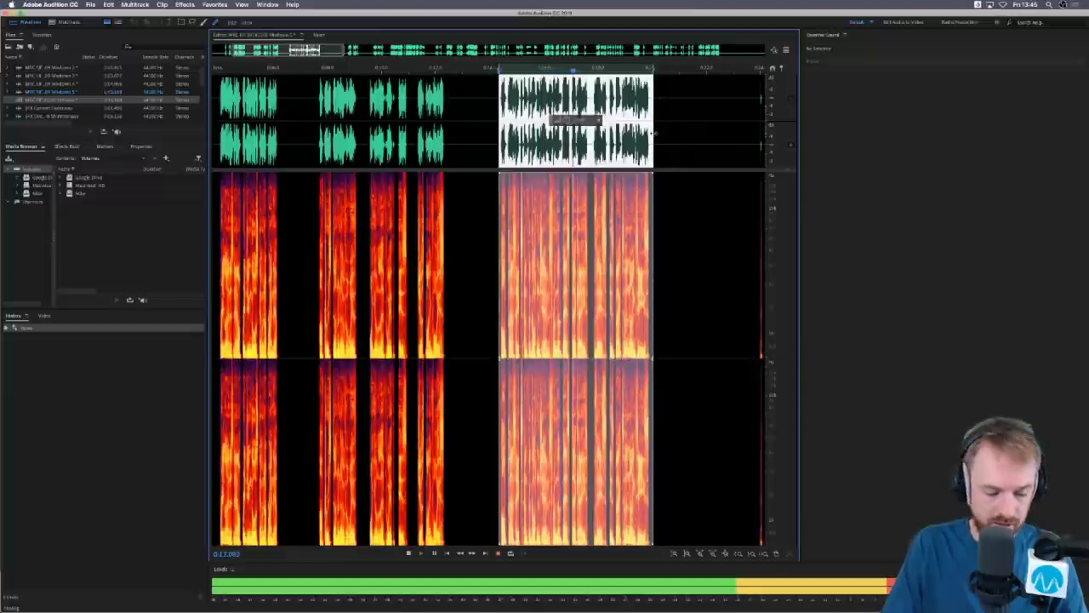
key(super+alt+s)
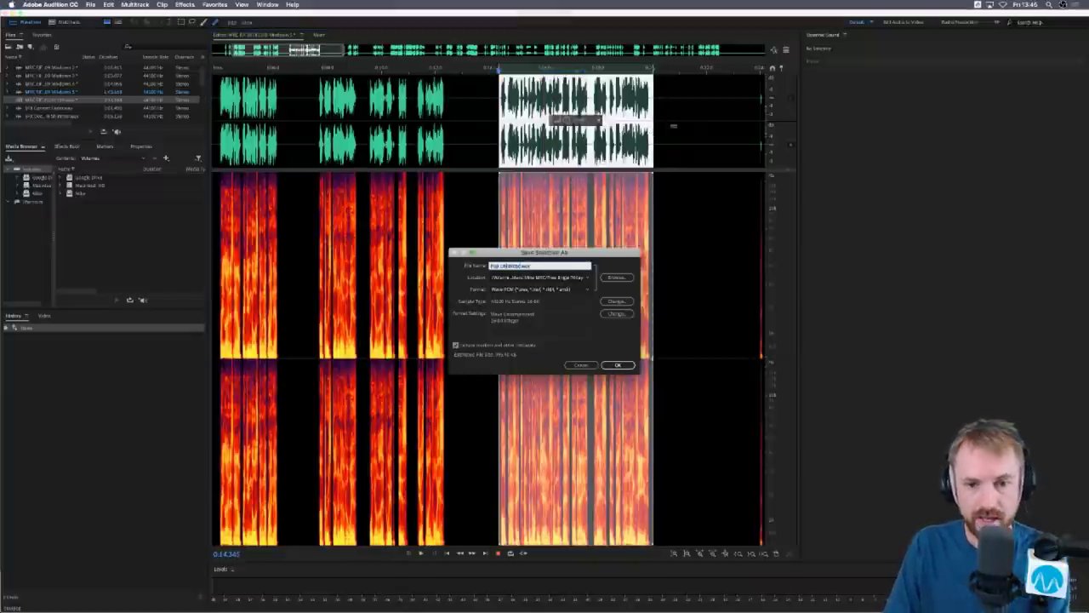
key(Return)
key(backslash)
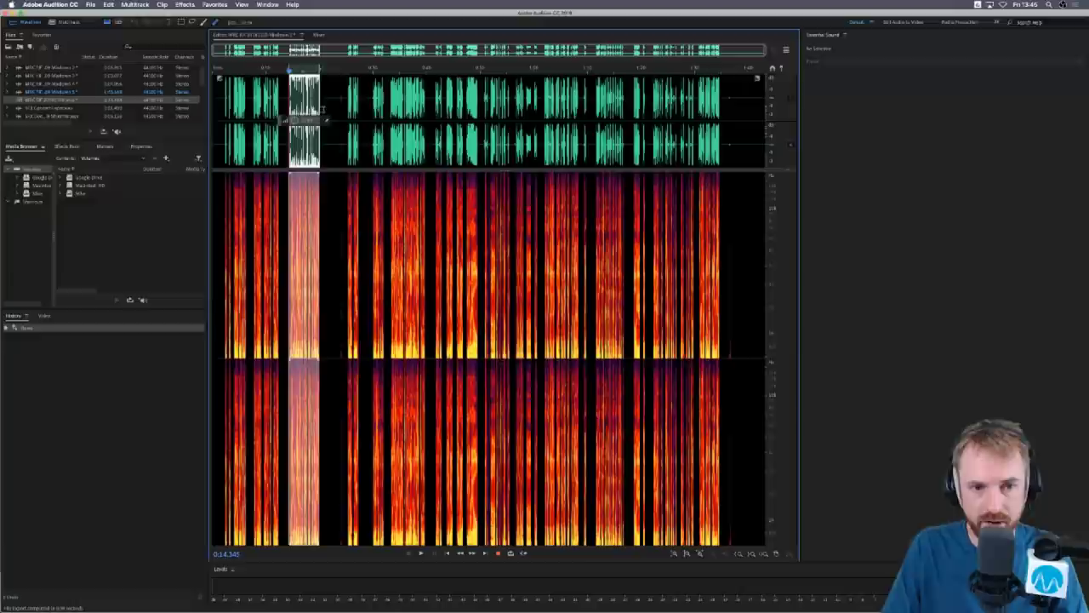
Step: Find another short phrase and save it as a file named 'DEMO Loss'
click(346, 99)
key(space)
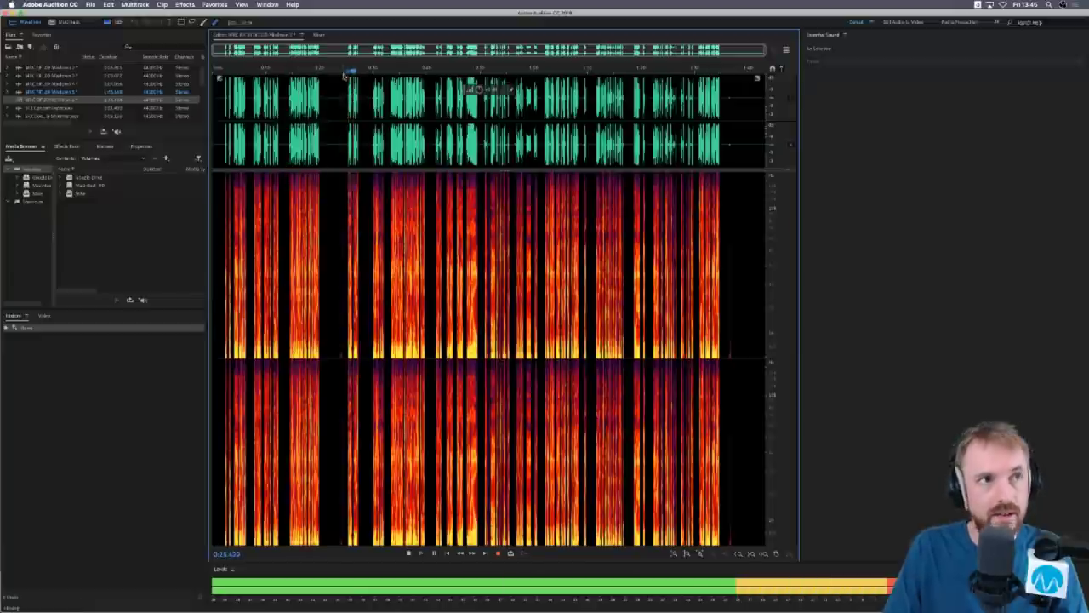
key(space)
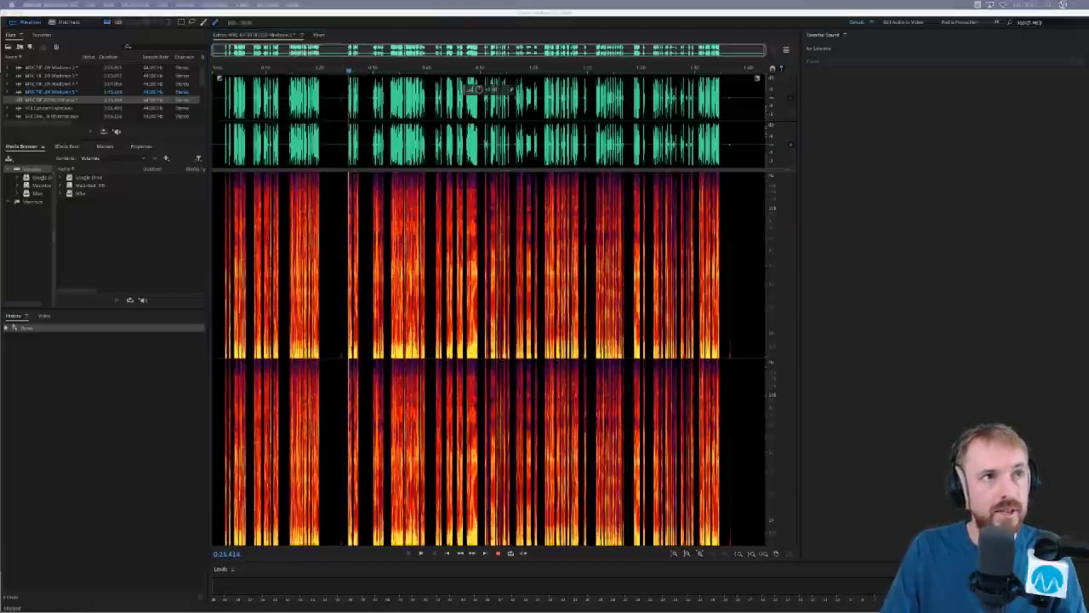
drag(347, 136, 356, 137)
key(super+alt+s)
text(DEMO Loss)
key(Return)
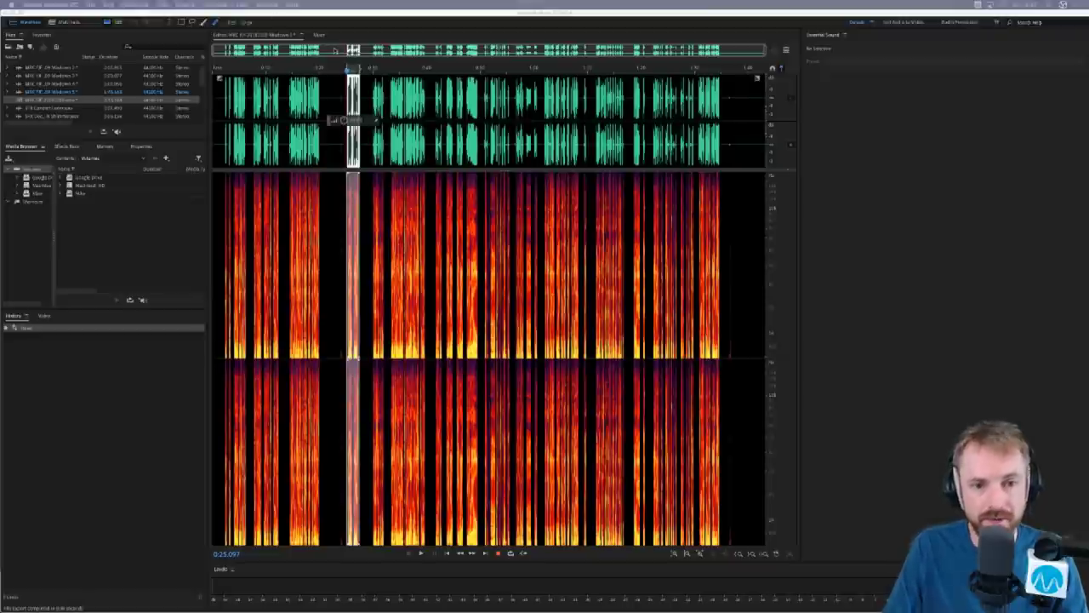
Step: Save the phrase around 0:33 as a separate file
double_click(388, 87)
click(392, 85)
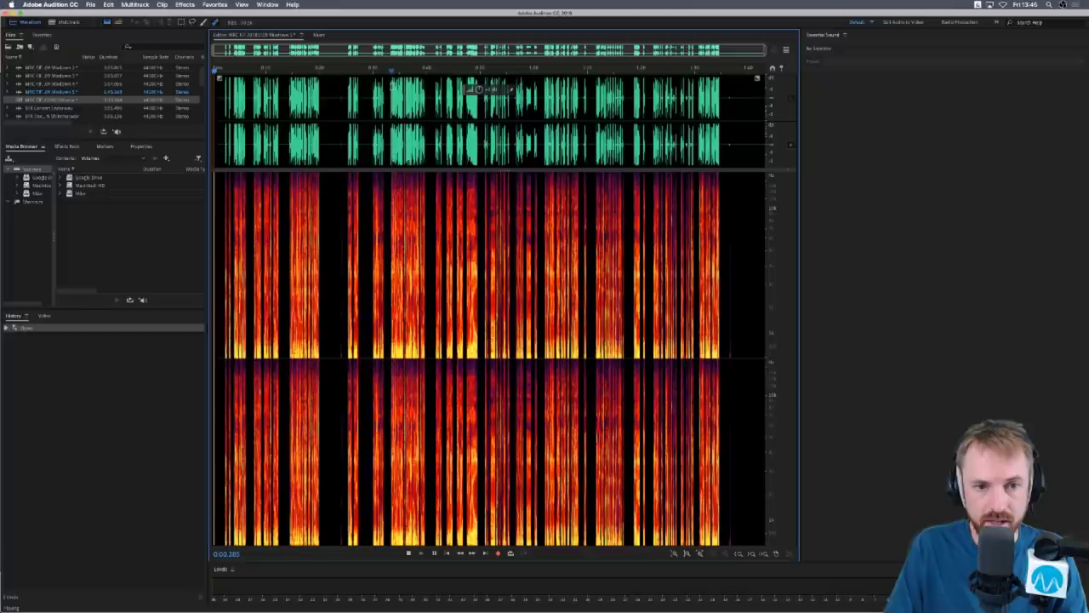
key(space)
drag(390, 85, 426, 85)
key(super+alt+s)
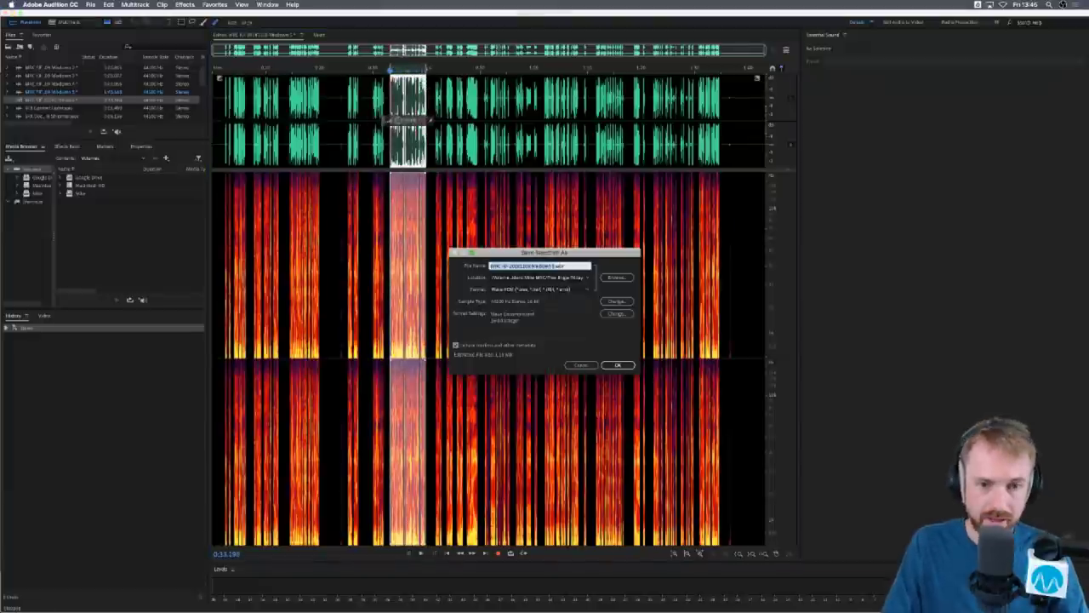
key(Return)
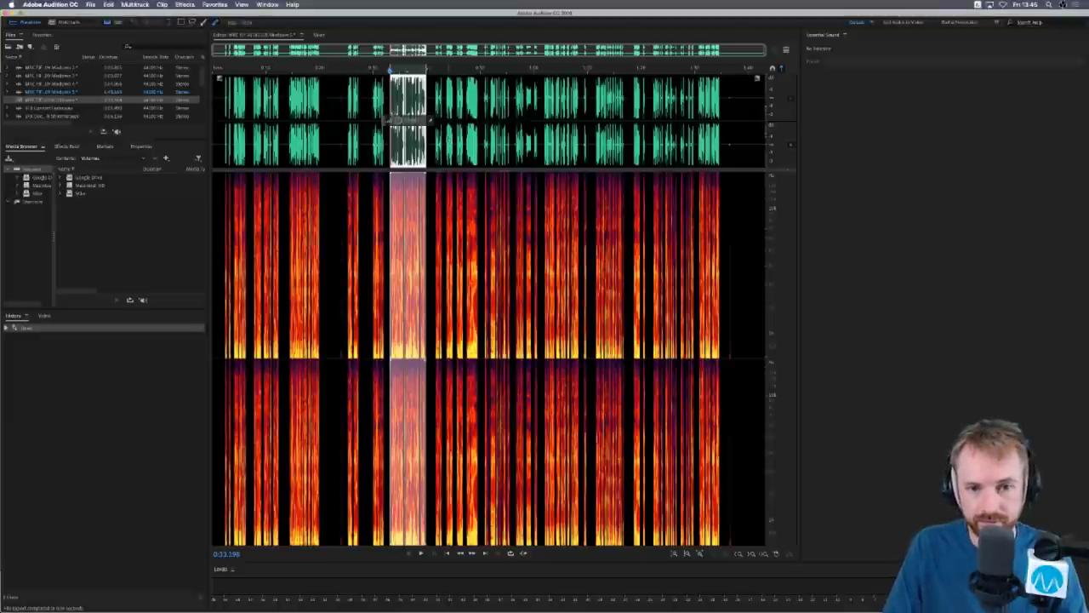
Step: Save the phrase following it as another separate file
click(448, 143)
key(space)
key(space)
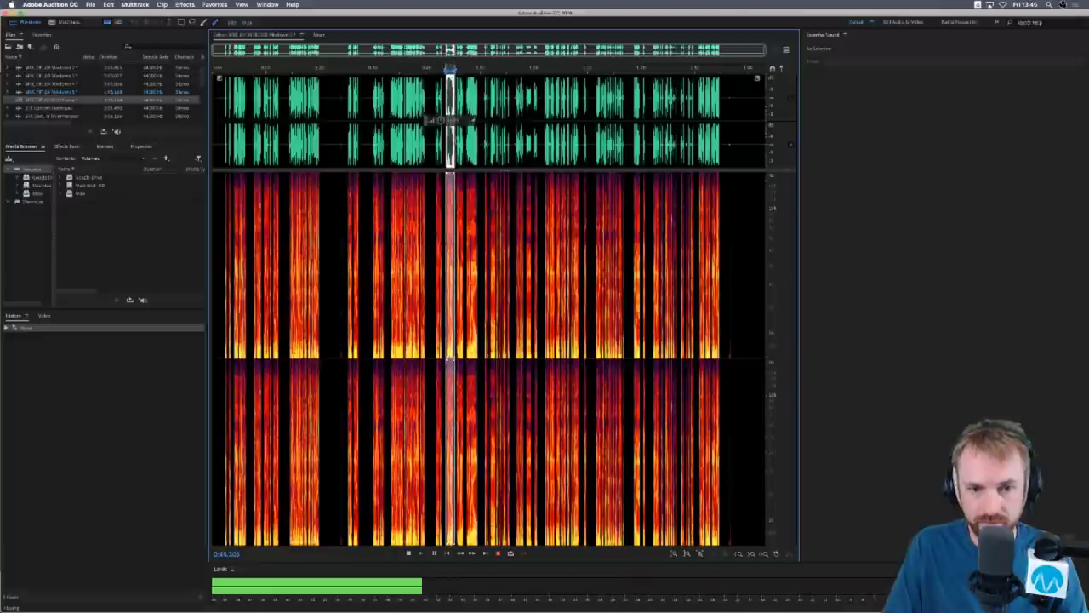
key(super+alt+s)
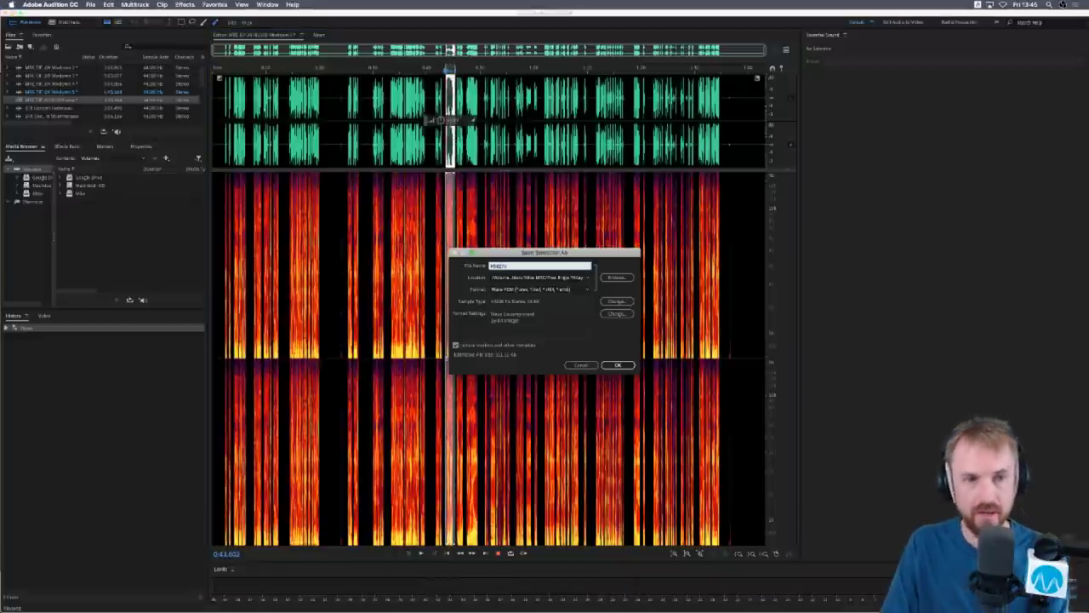
key(Return)
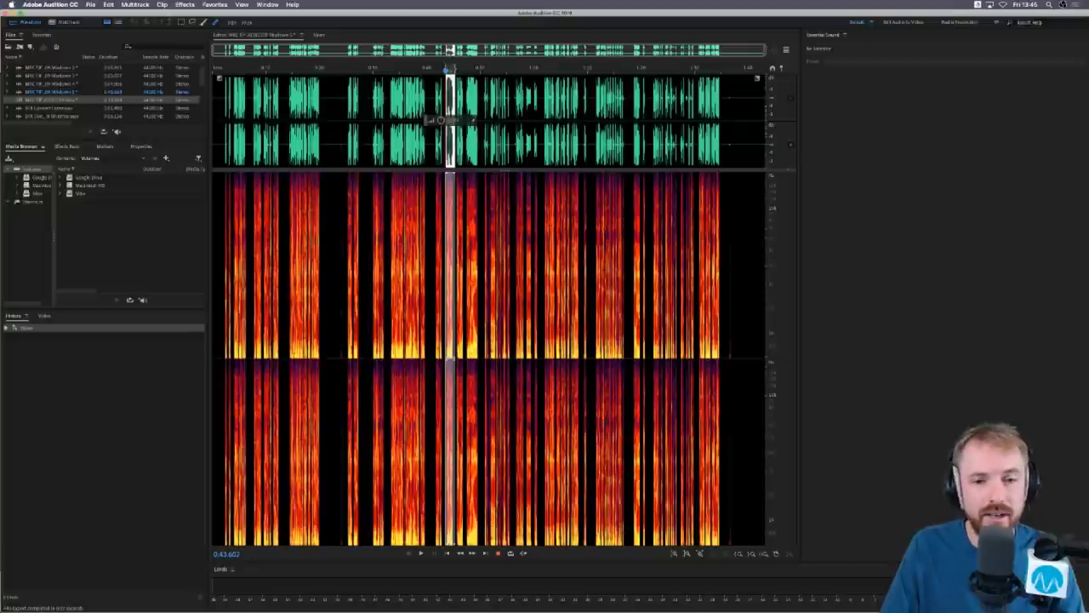
Step: Save the phrase around 1:01 as a separate file
click(440, 120)
key(space)
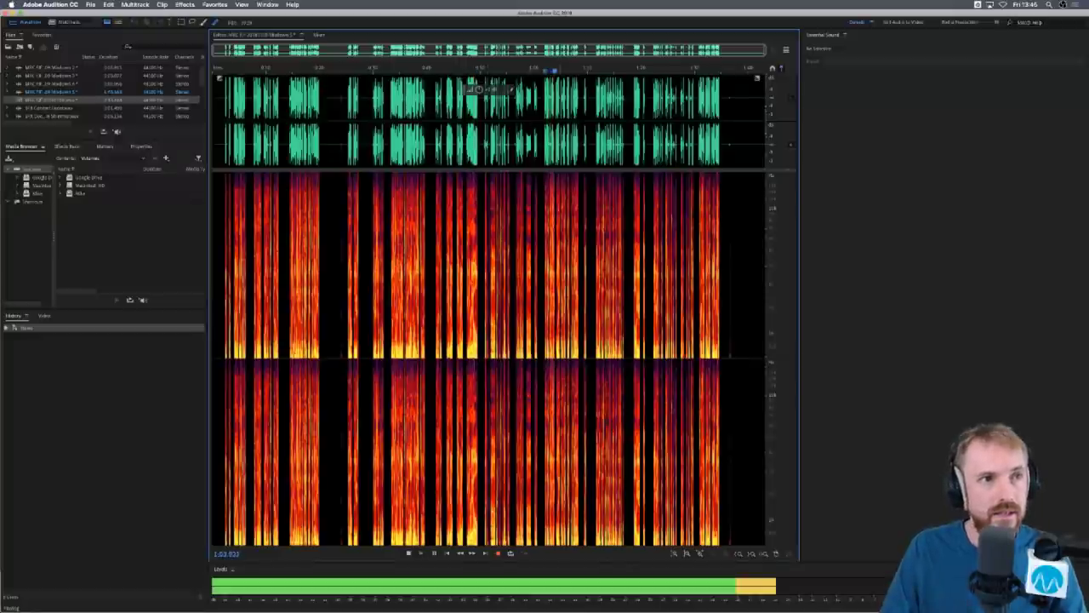
key(space)
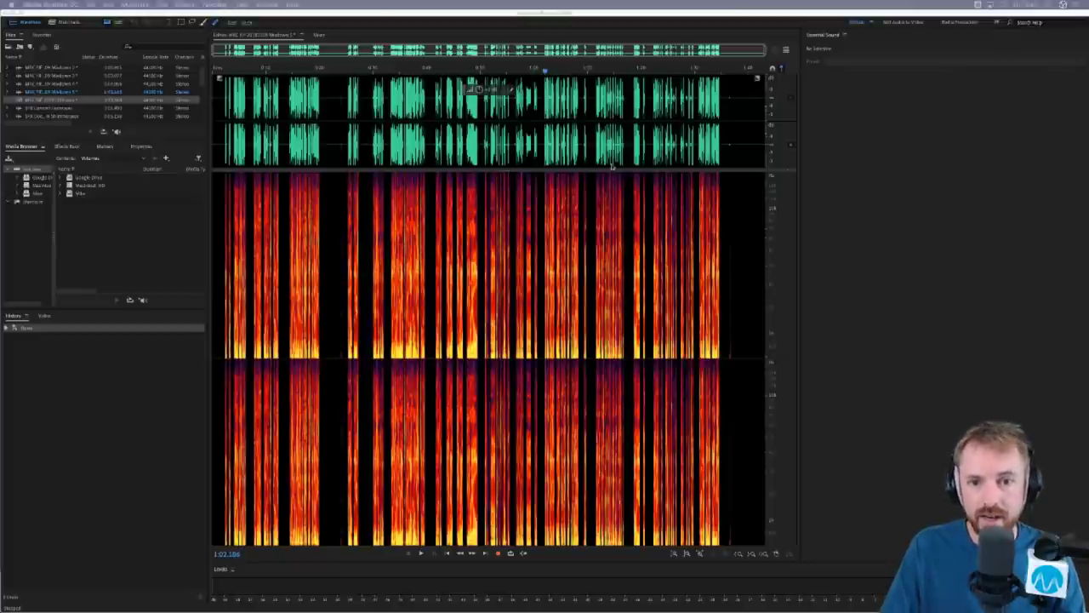
drag(543, 128, 580, 127)
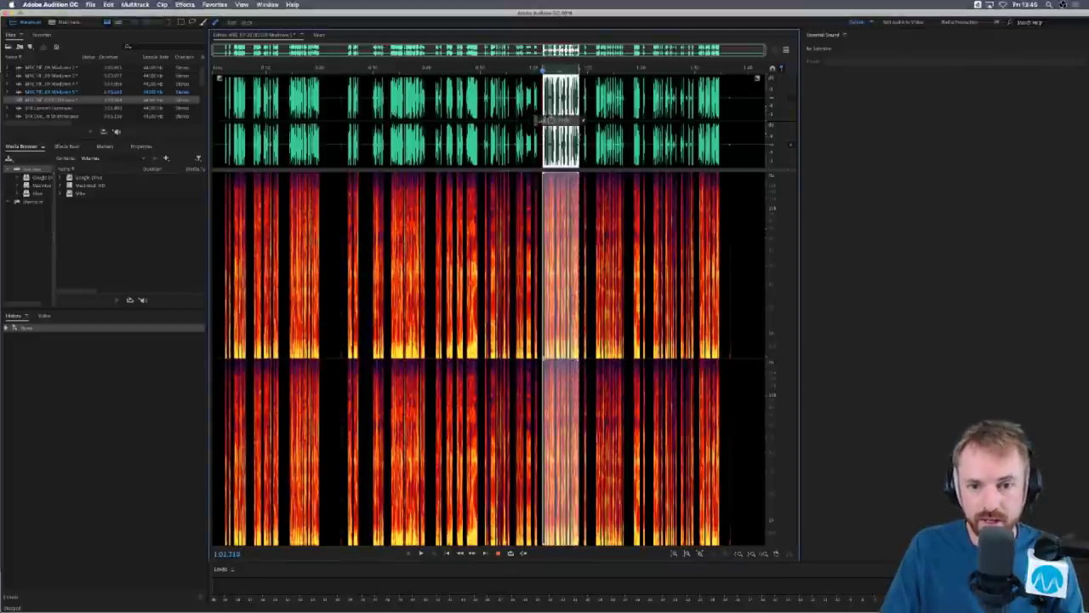
key(super+alt+s)
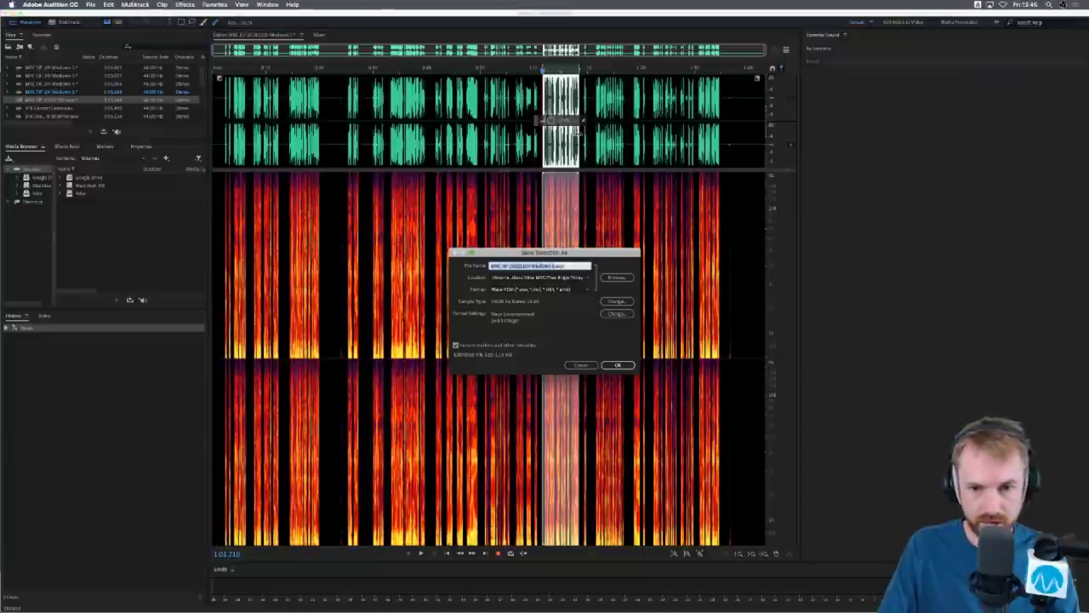
key(Return)
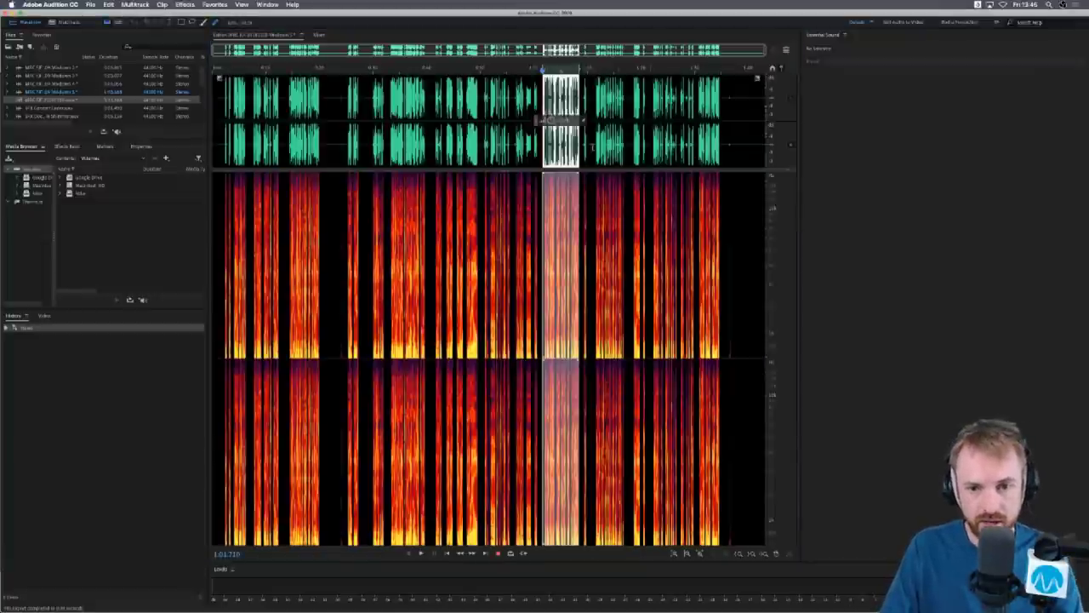
Step: Save the final phrase near 1:30 as a file and return to the multitrack session
click(593, 146)
key(space)
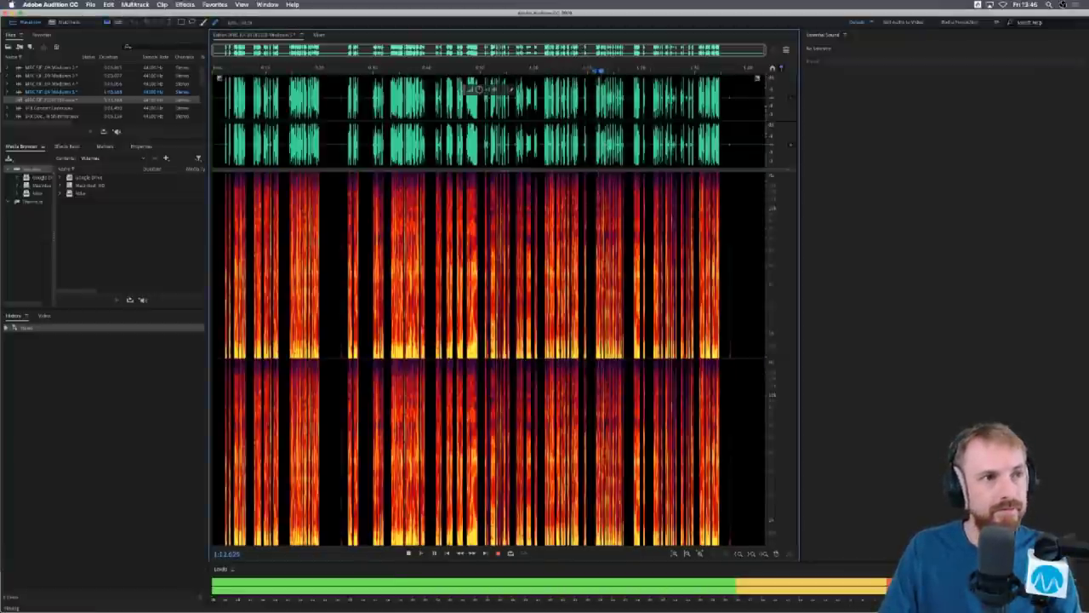
key(space)
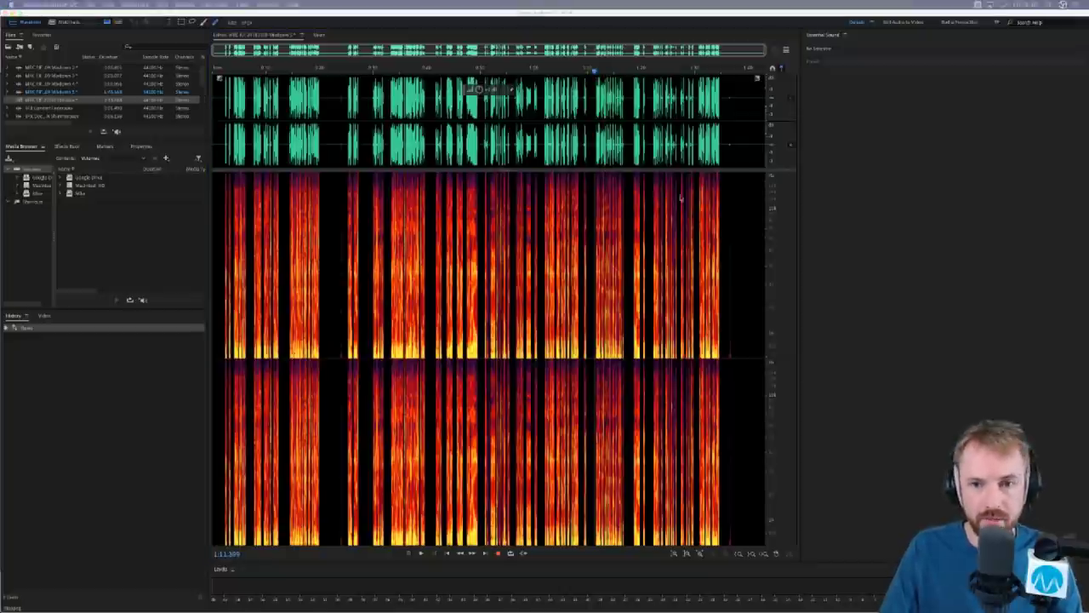
click(630, 143)
click(698, 142)
drag(698, 142, 722, 143)
key(super+alt+s)
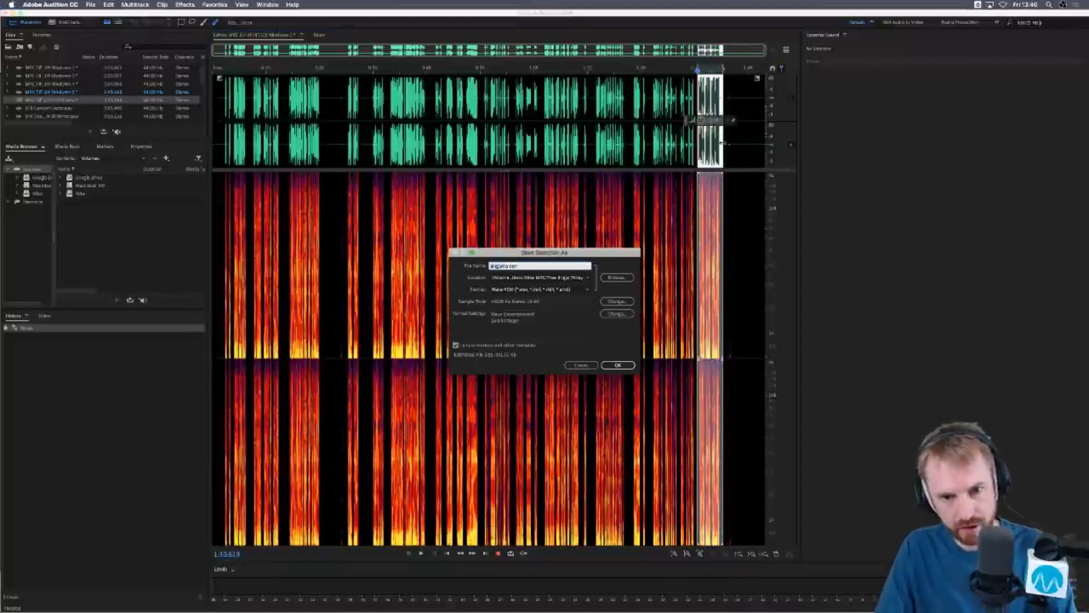
key(Return)
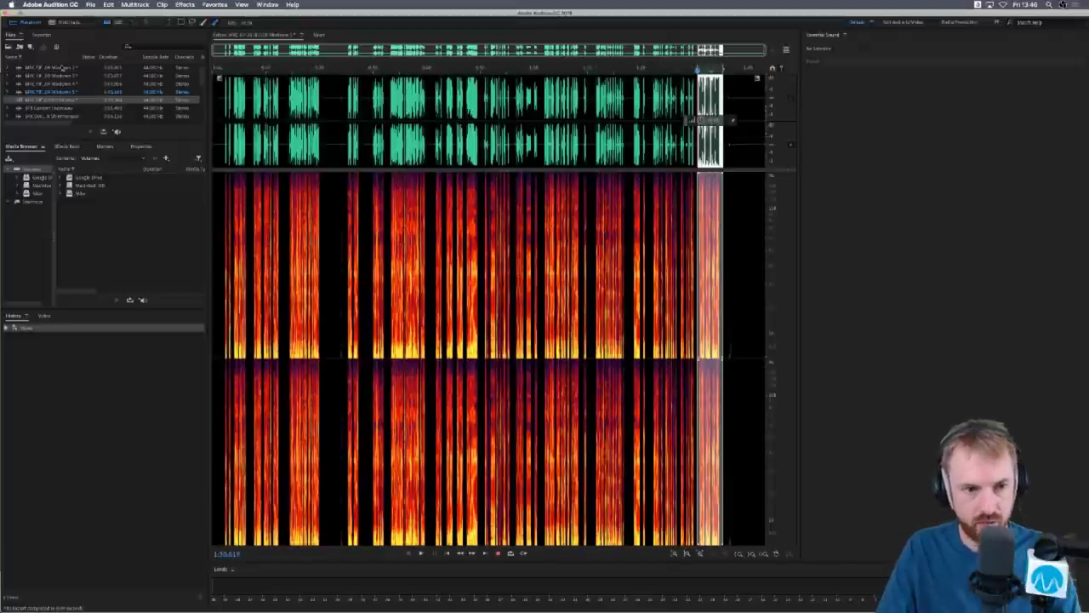
key(0)
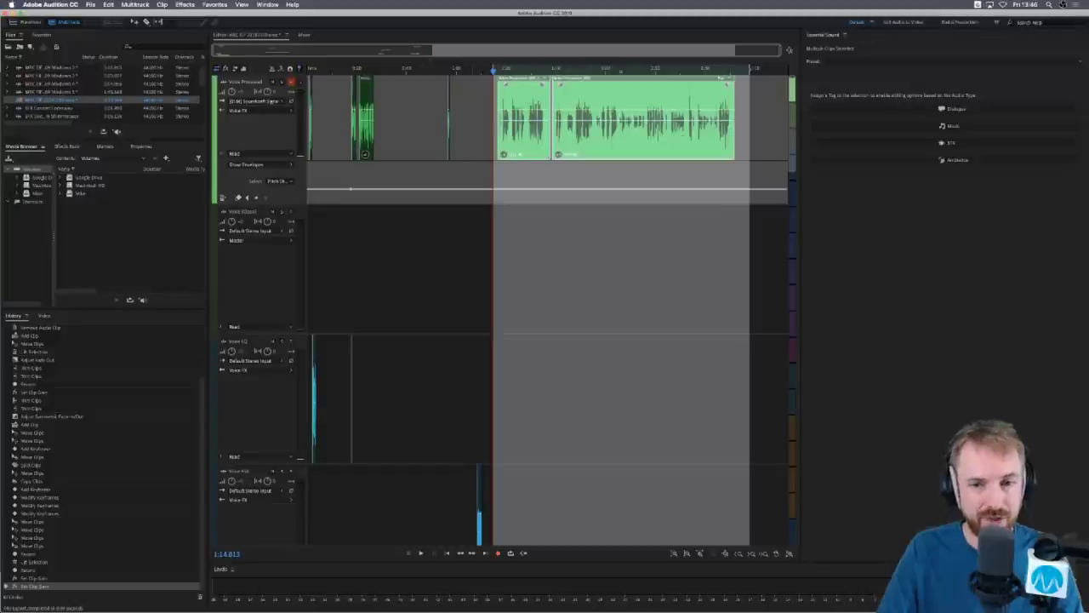
Step: Set the Voice Processed track input to a mono Soundcraft channel and place the playhead near 2:56
click(754, 126)
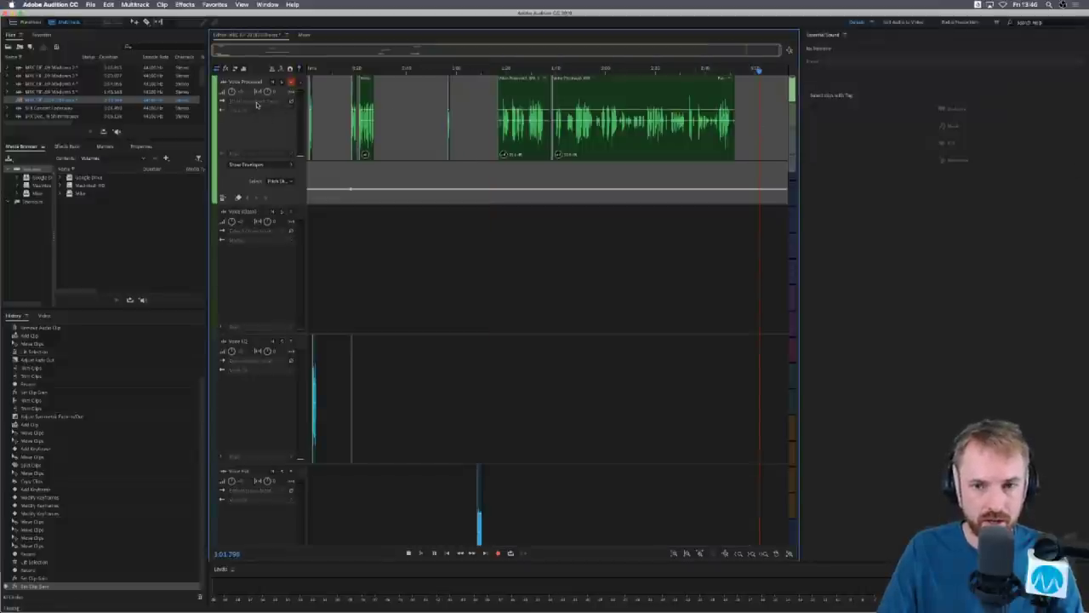
click(257, 102)
mouse_move(317, 118)
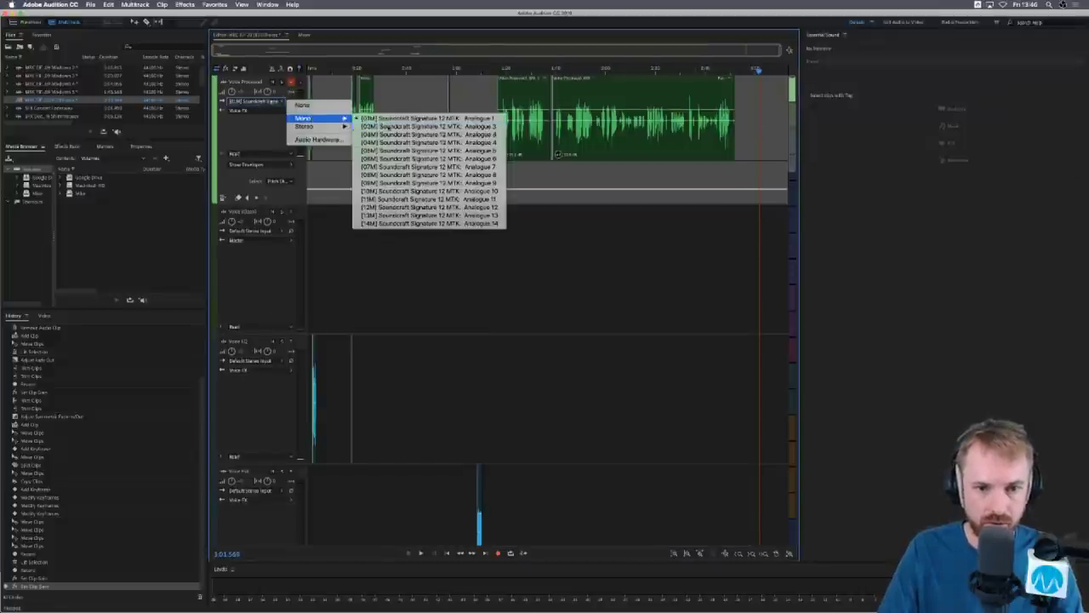
click(390, 127)
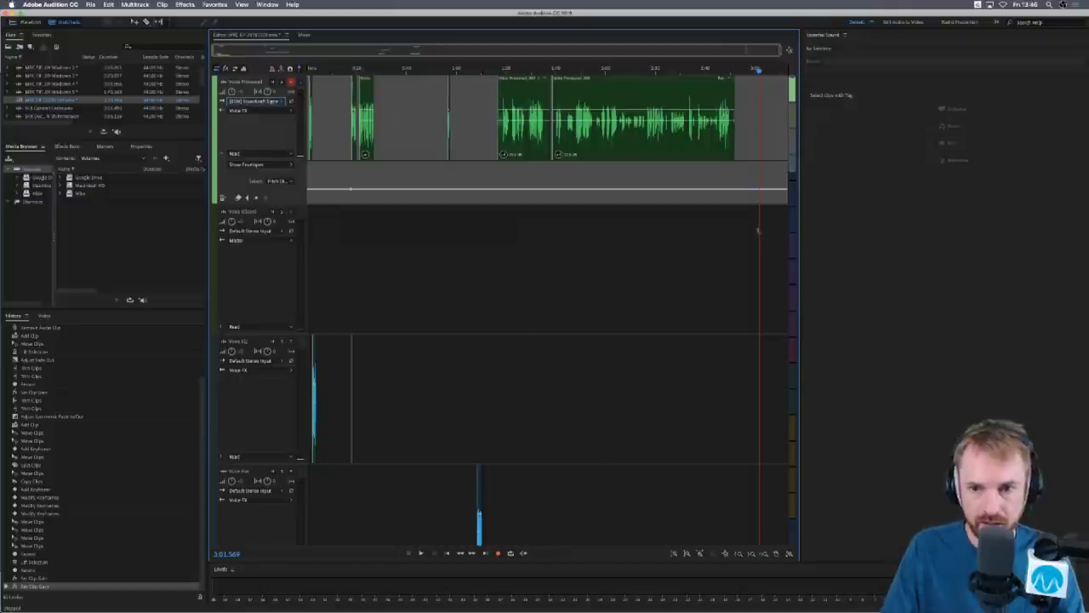
click(745, 132)
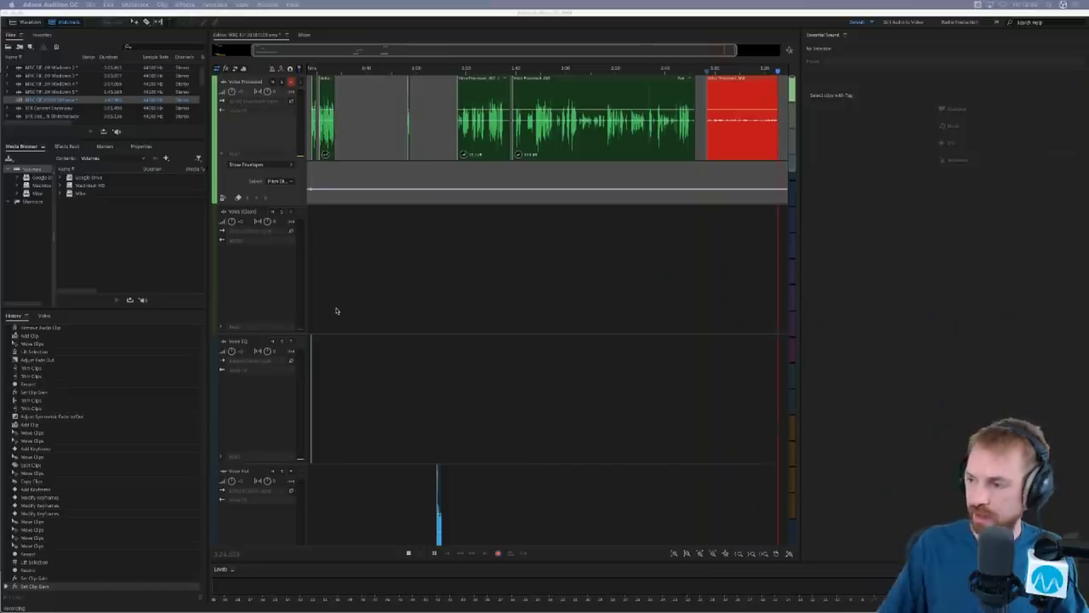
Step: Stop the new take, select its clip range, and mix down that time selection to a new file
click(713, 154)
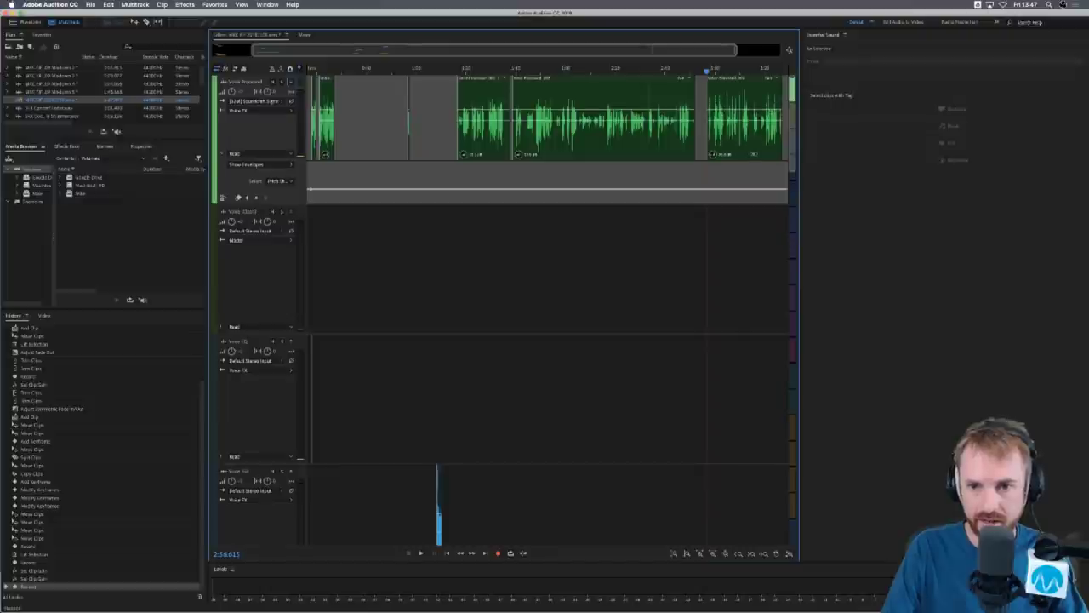
click(704, 130)
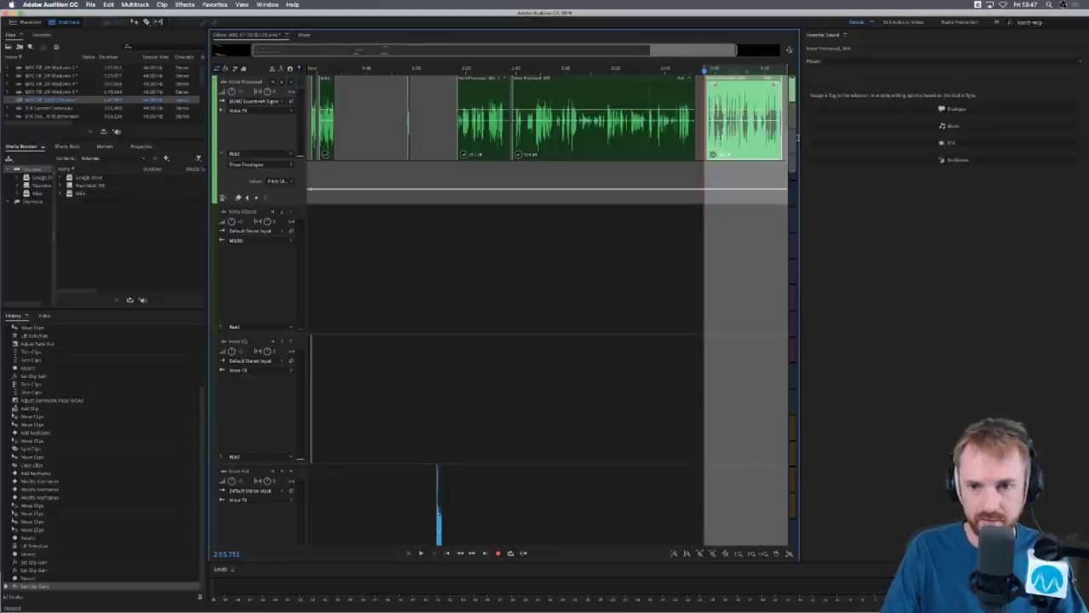
scroll(732, 137, right, 2)
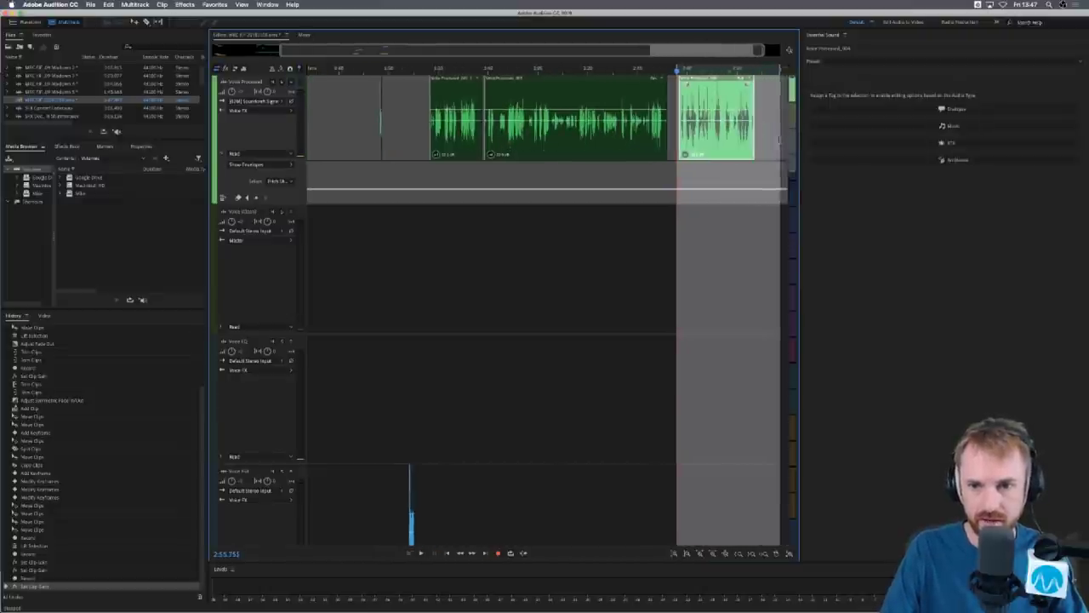
click(134, 4)
key(Escape)
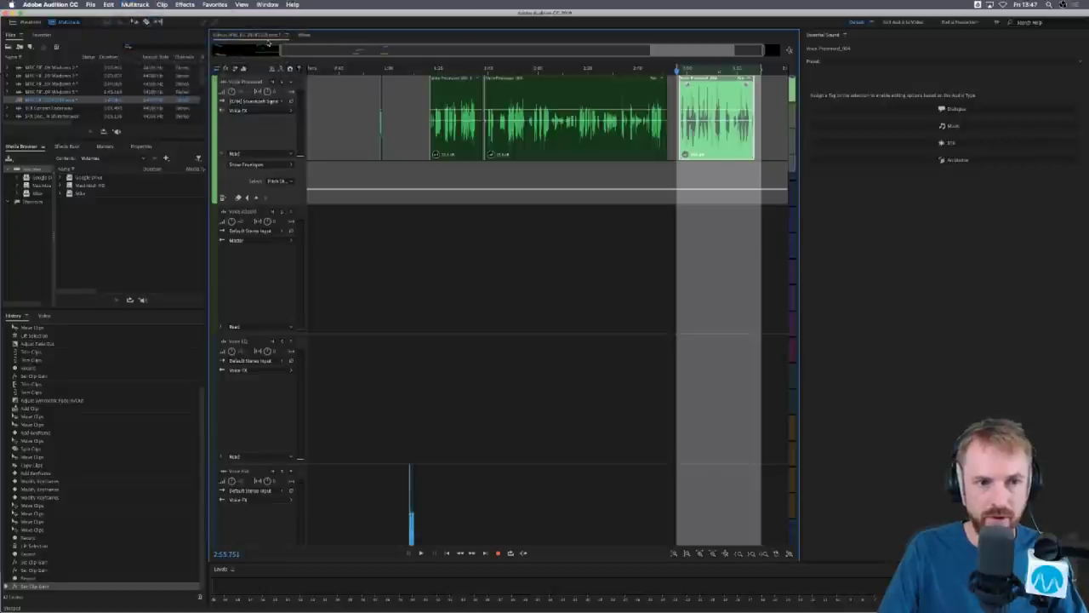
click(134, 5)
click(255, 40)
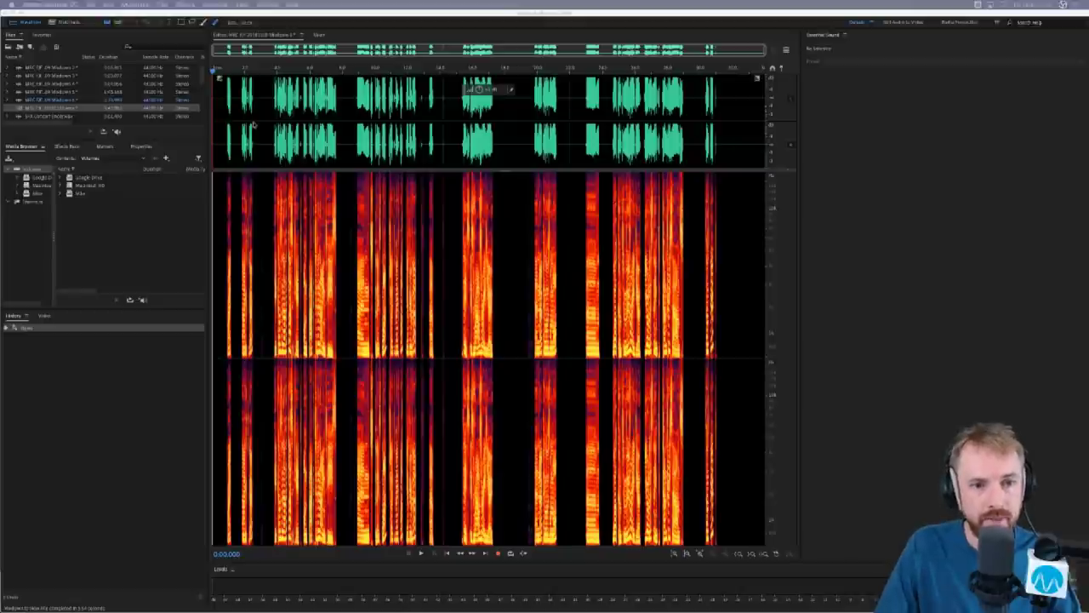
Step: Save the first spoken phrase of the mixed-down take as its own file
click(268, 99)
key(space)
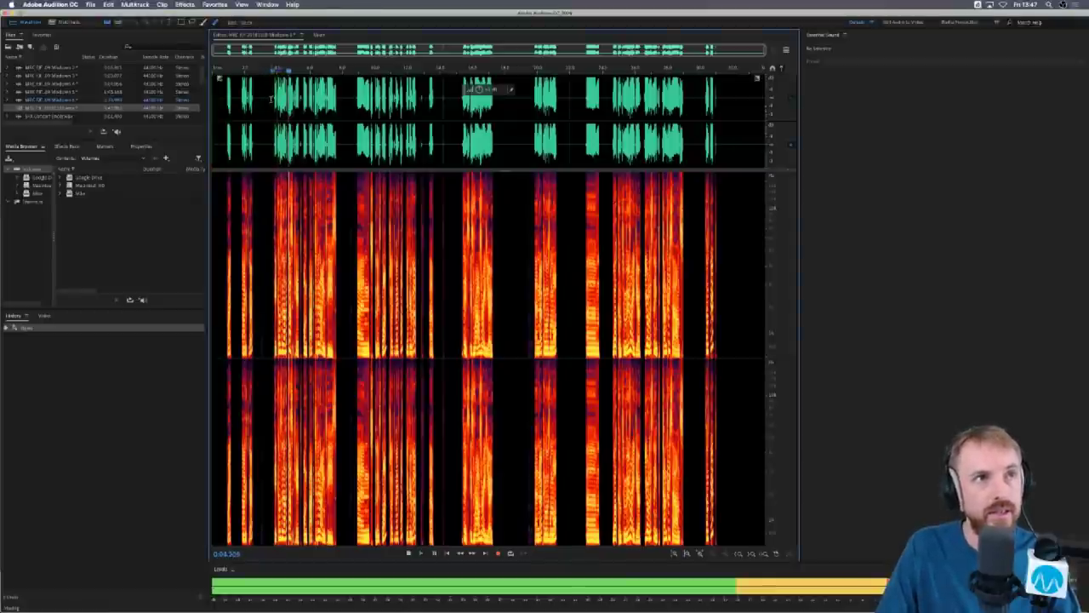
key(space)
drag(272, 98, 340, 99)
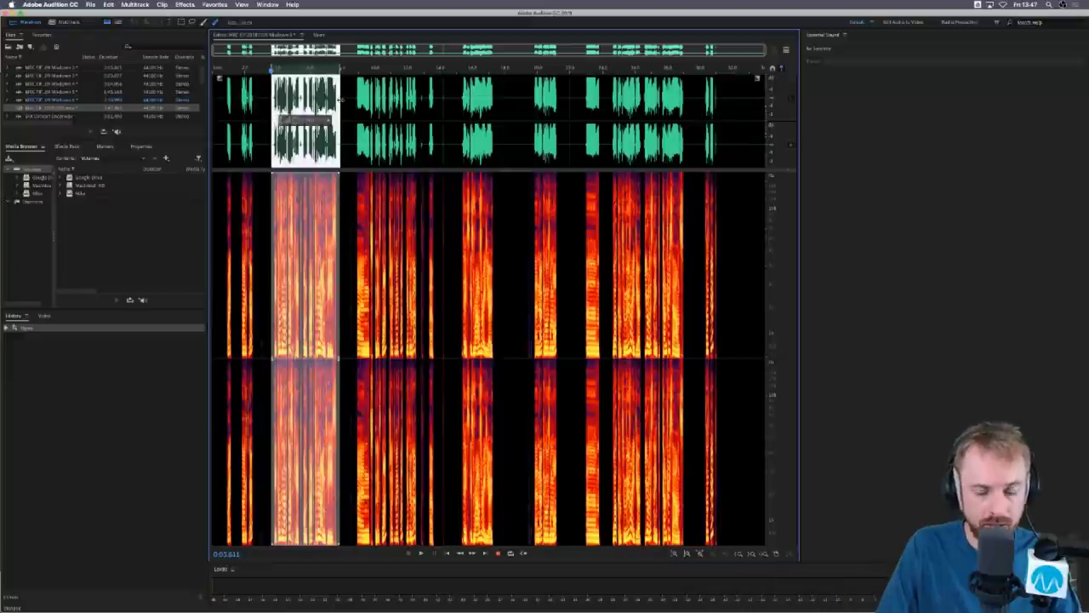
key(super+alt+s)
key(Return)
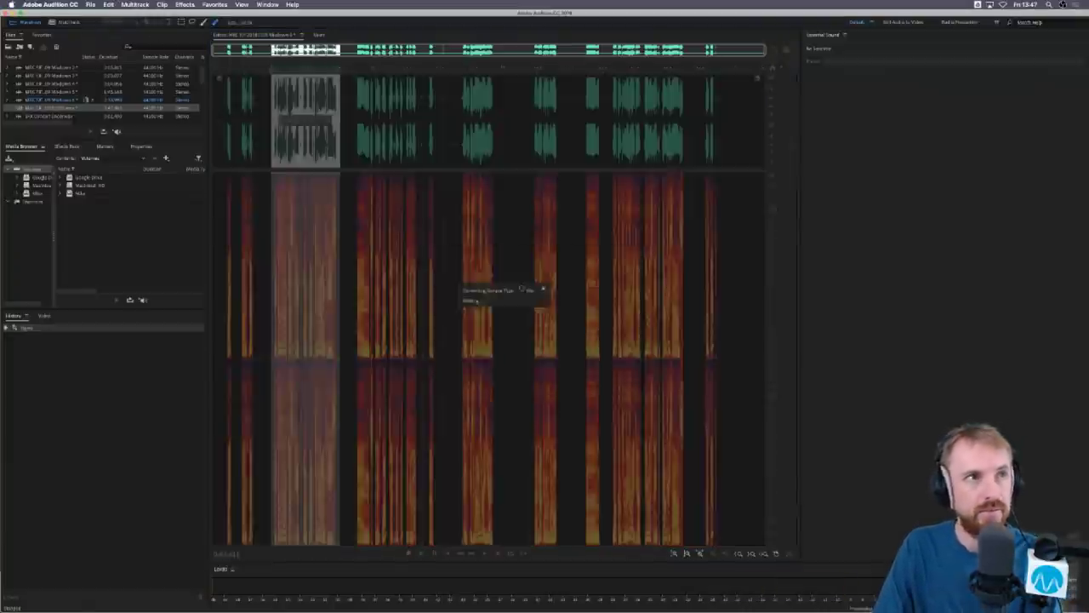
Step: Save the phrase in the middle of the take as a separate file
click(361, 98)
key(space)
key(space)
click(460, 96)
key(space)
drag(460, 95, 498, 119)
key(space)
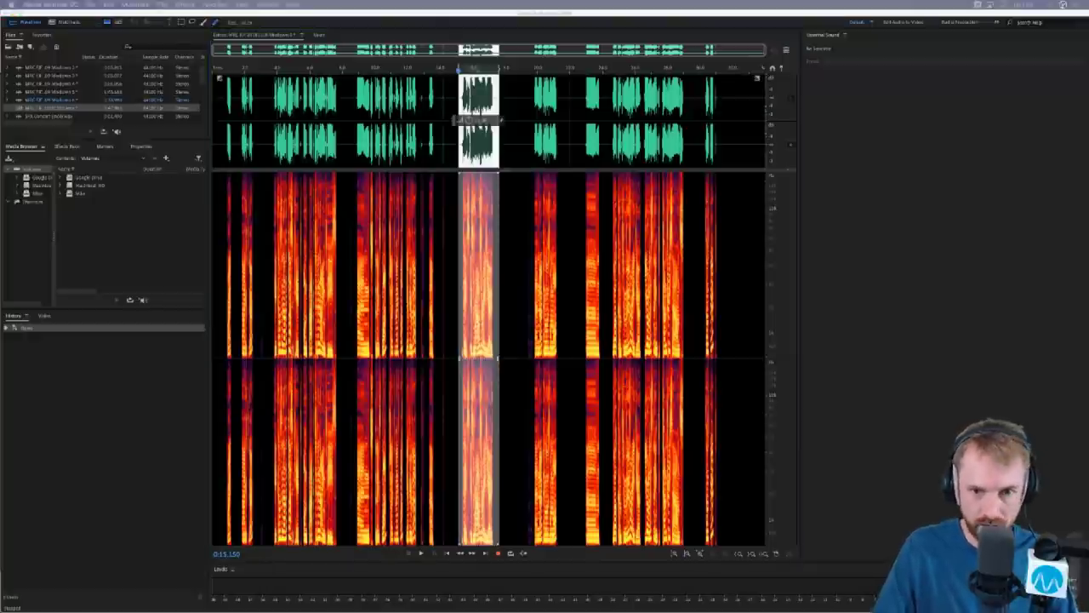
key(super+alt+s)
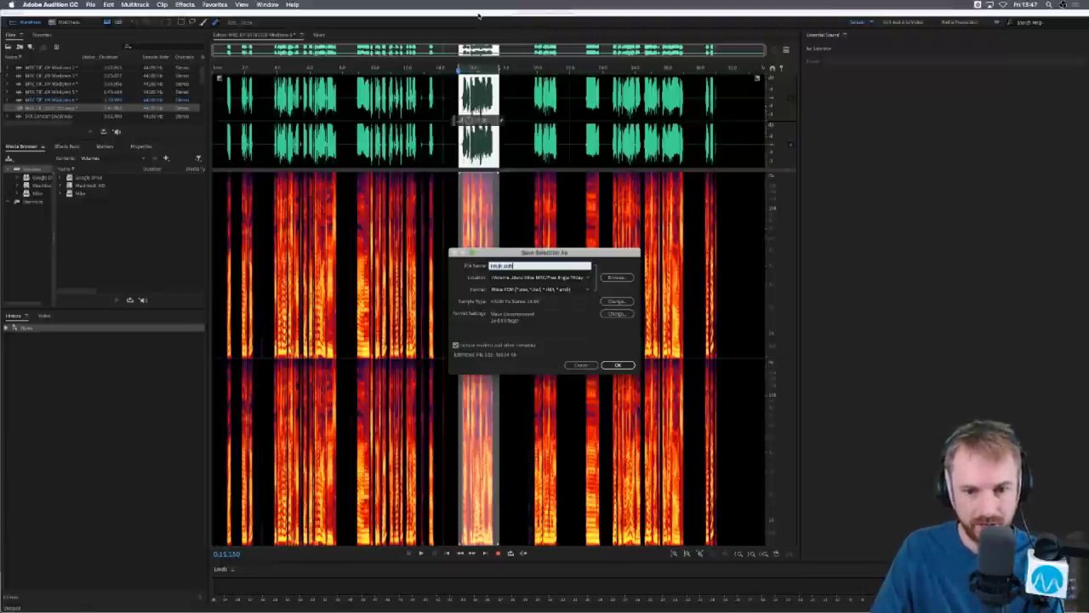
key(Return)
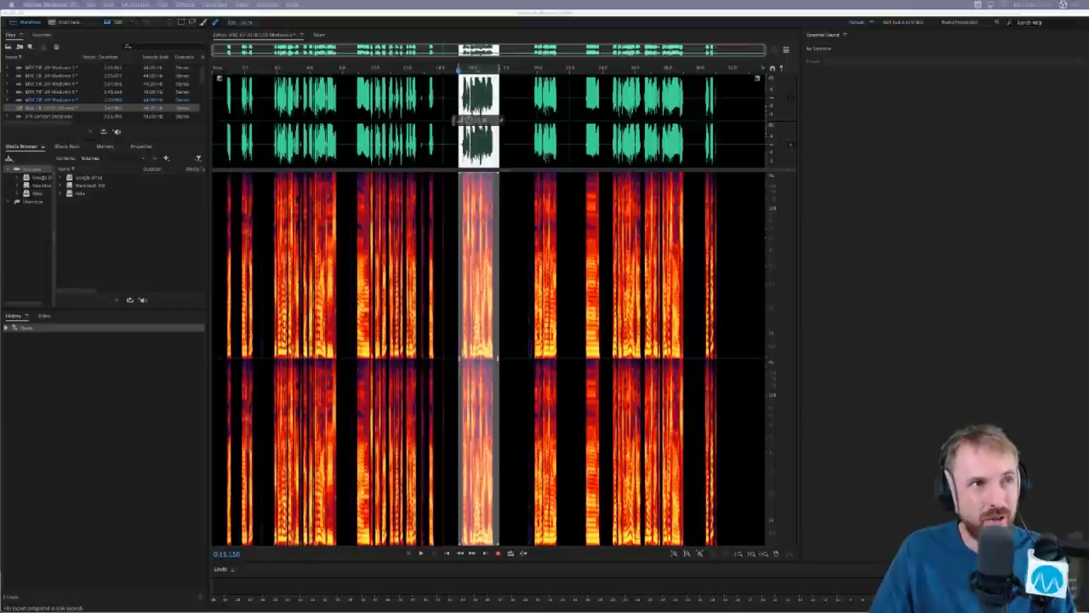
Step: Save the phrase near the end of the take, then return to the multitrack session
click(614, 125)
key(space)
key(space)
drag(611, 123, 687, 123)
key(super+alt+s)
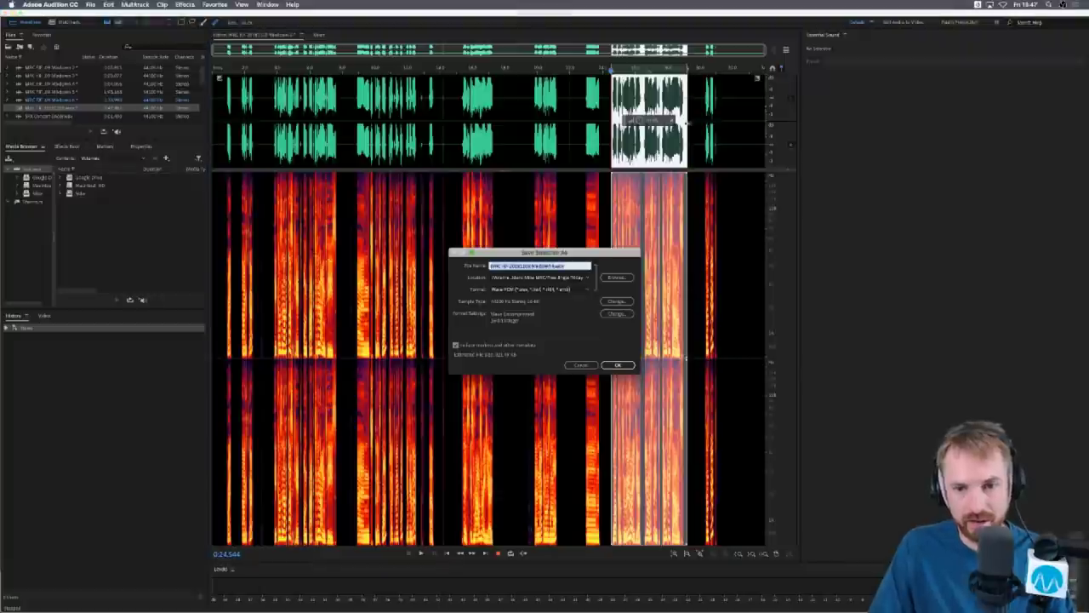
key(Return)
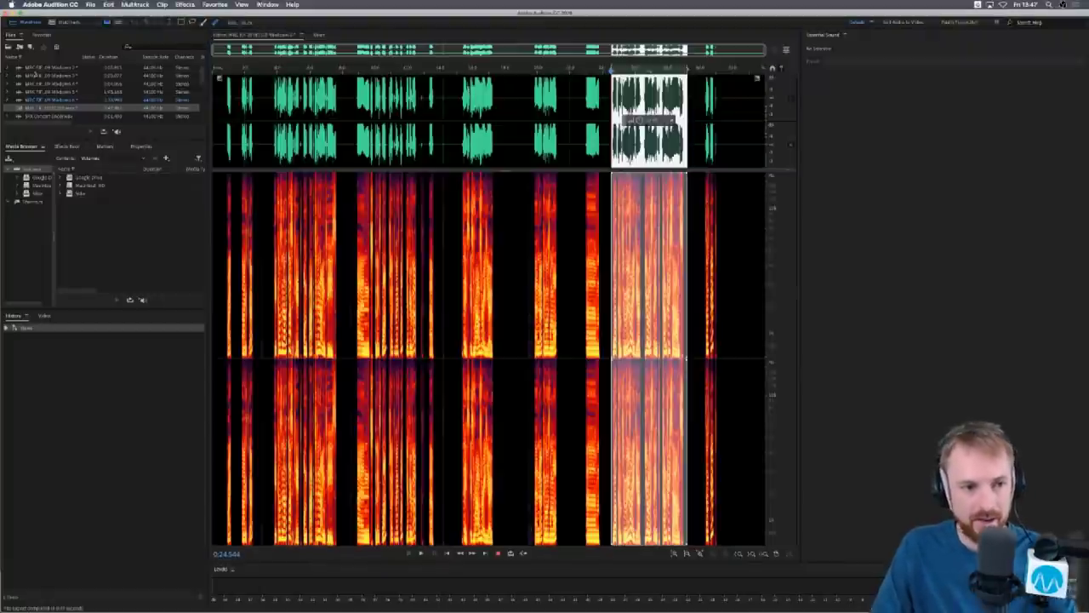
click(68, 22)
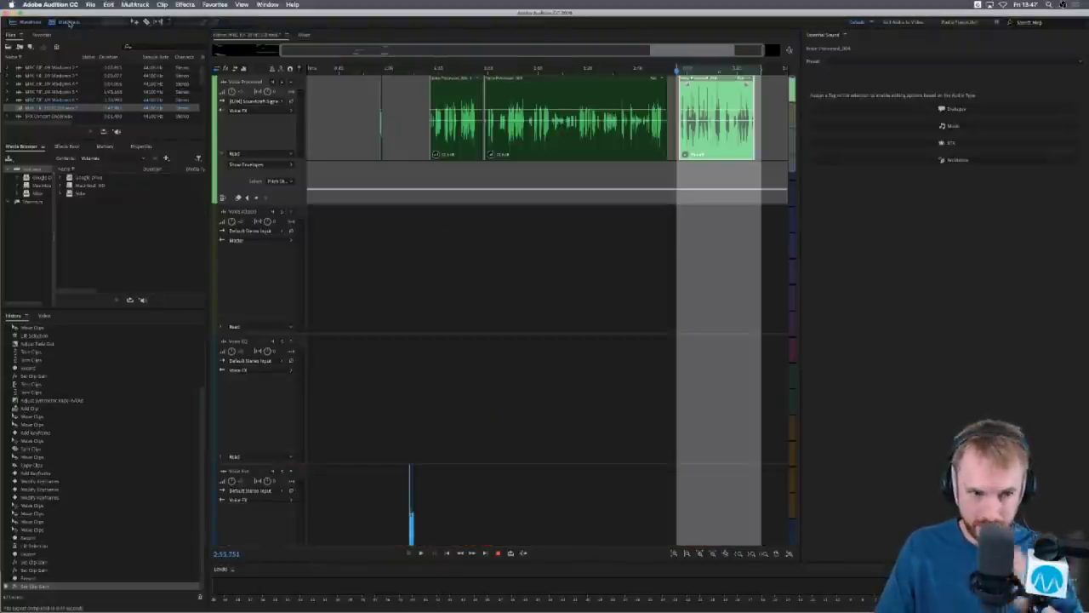
Step: Place the playhead after the last clip, set a stereo track input, and start recording
scroll(371, 70, down, 1)
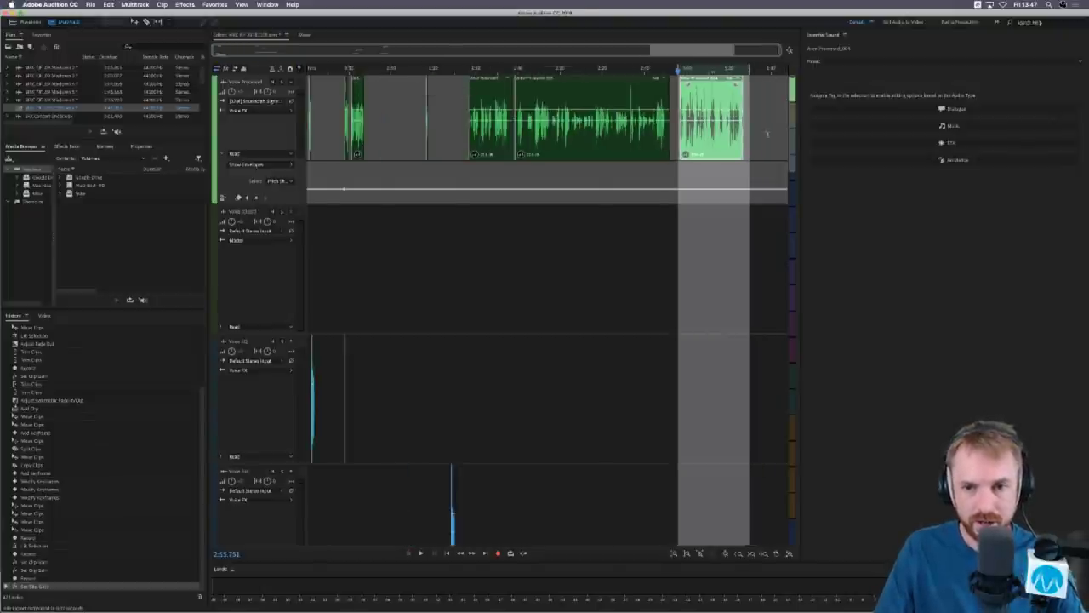
click(762, 130)
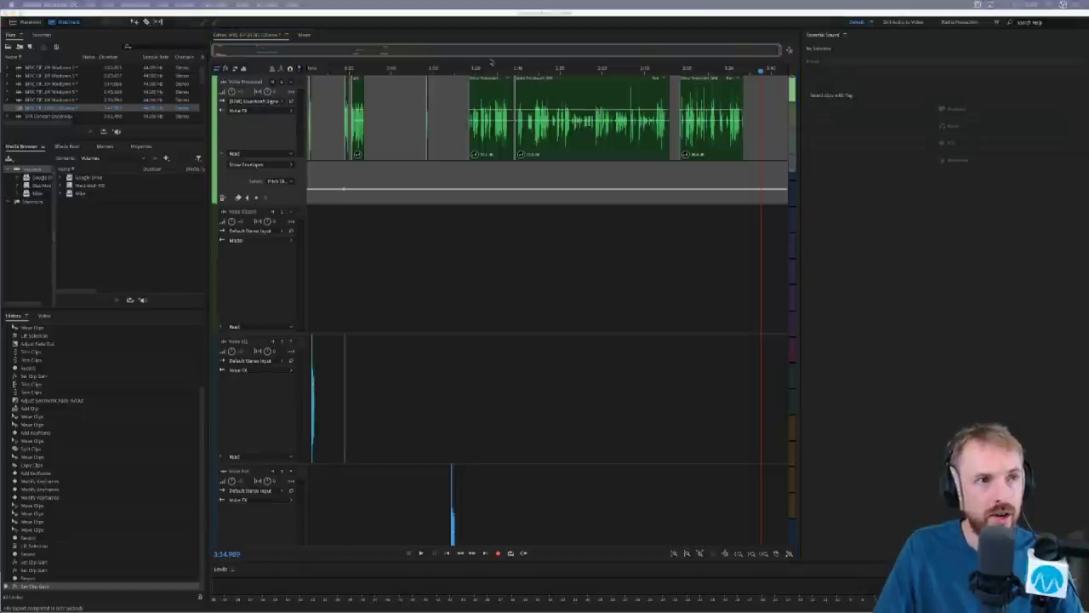
click(770, 119)
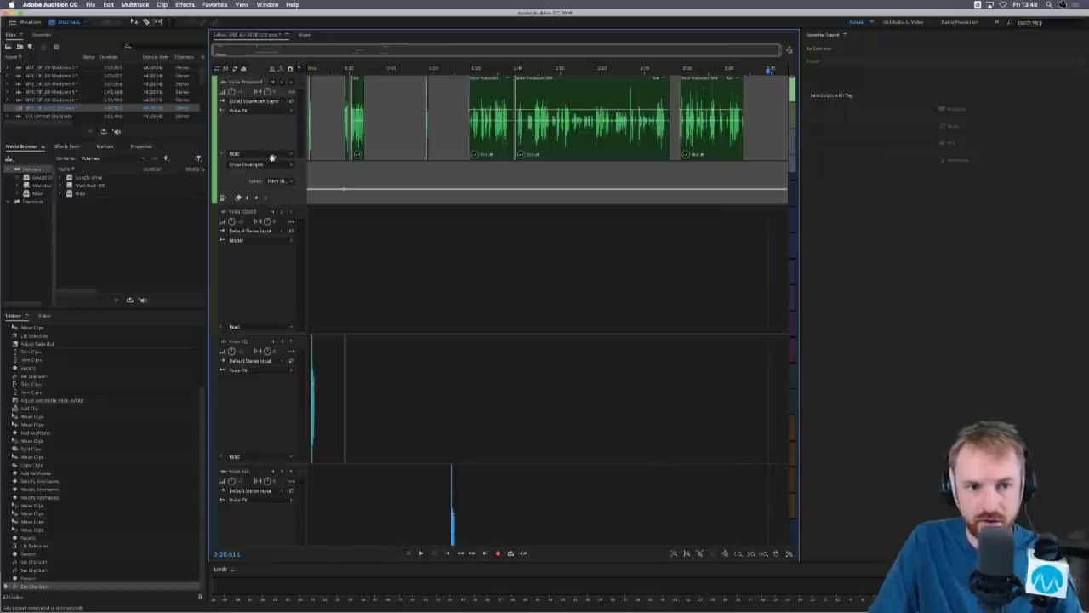
click(268, 102)
mouse_move(304, 126)
click(417, 120)
click(499, 553)
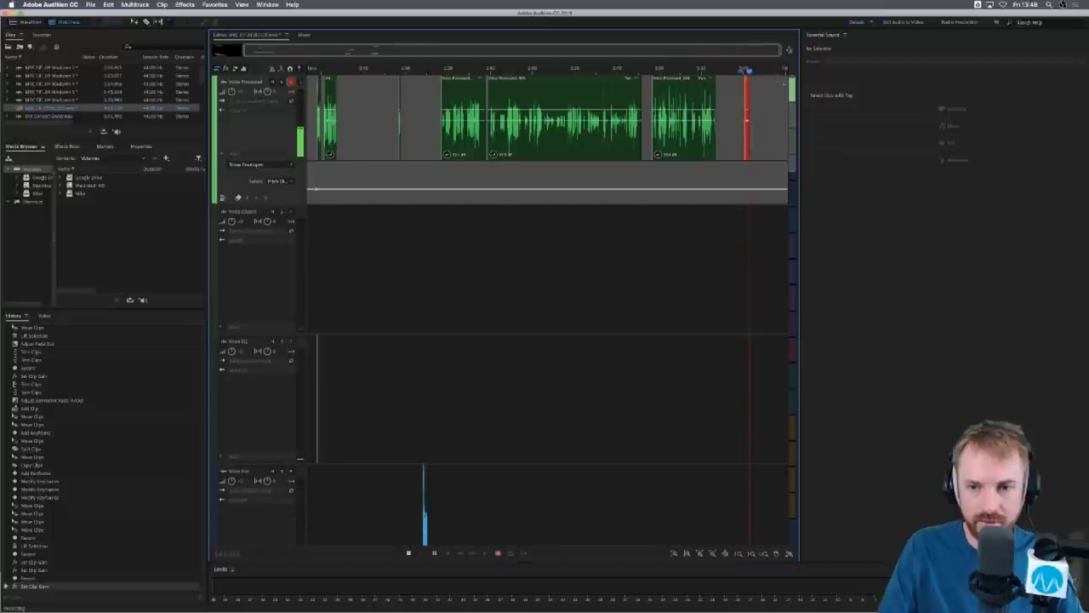
Step: Toggle the Voice Processed track's record arm off and on to begin a fresh clip while recording
scroll(764, 68, up, 5)
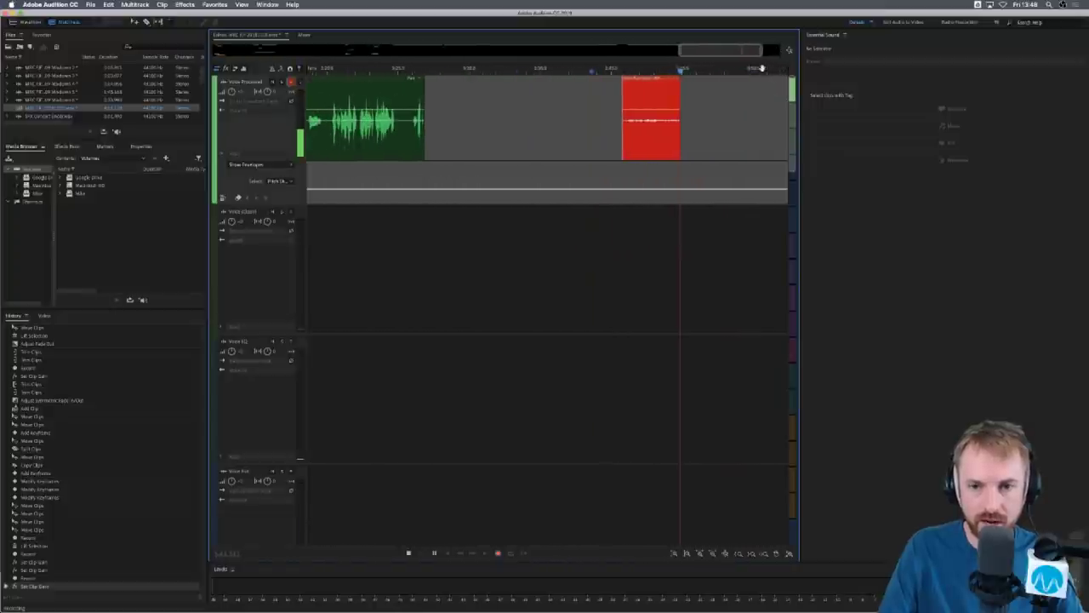
click(291, 82)
click(292, 82)
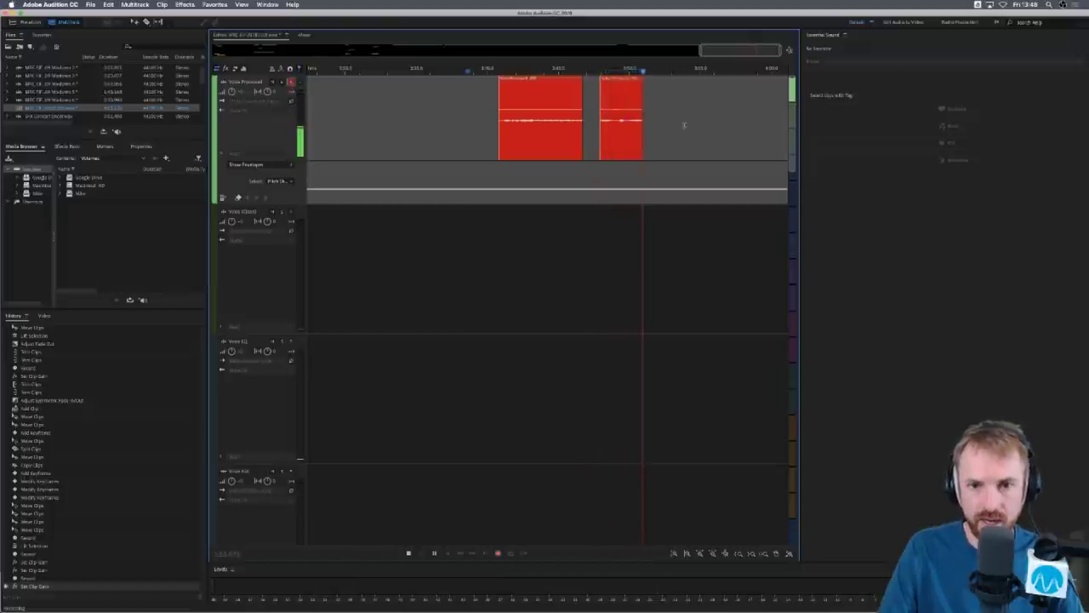
scroll(574, 75, down, 1)
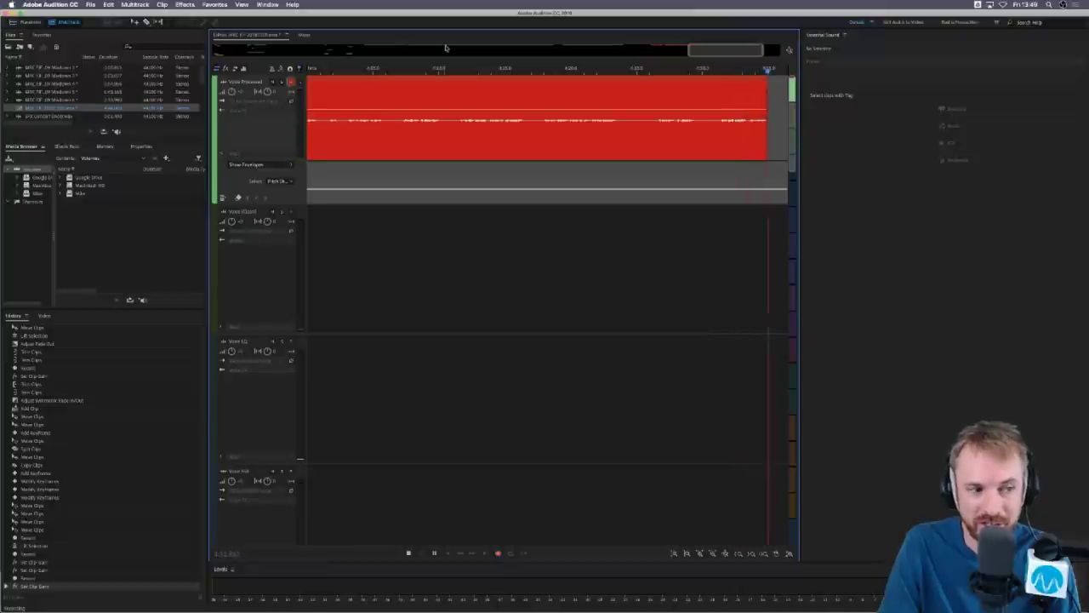
Step: Stop recording, delete the unwanted tail of the new take, and record another take
click(716, 252)
key(space)
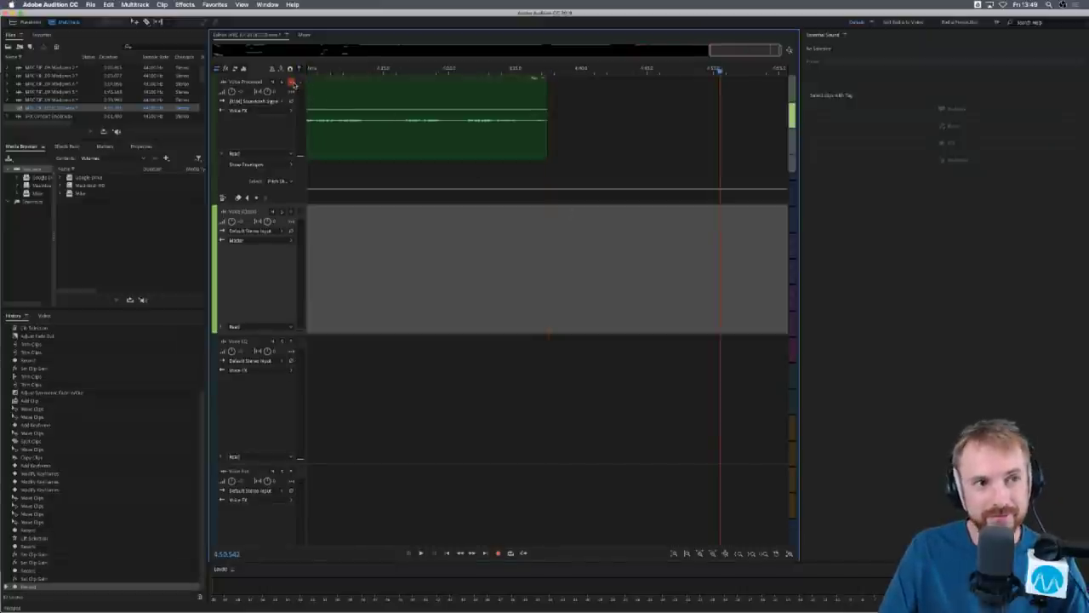
click(468, 139)
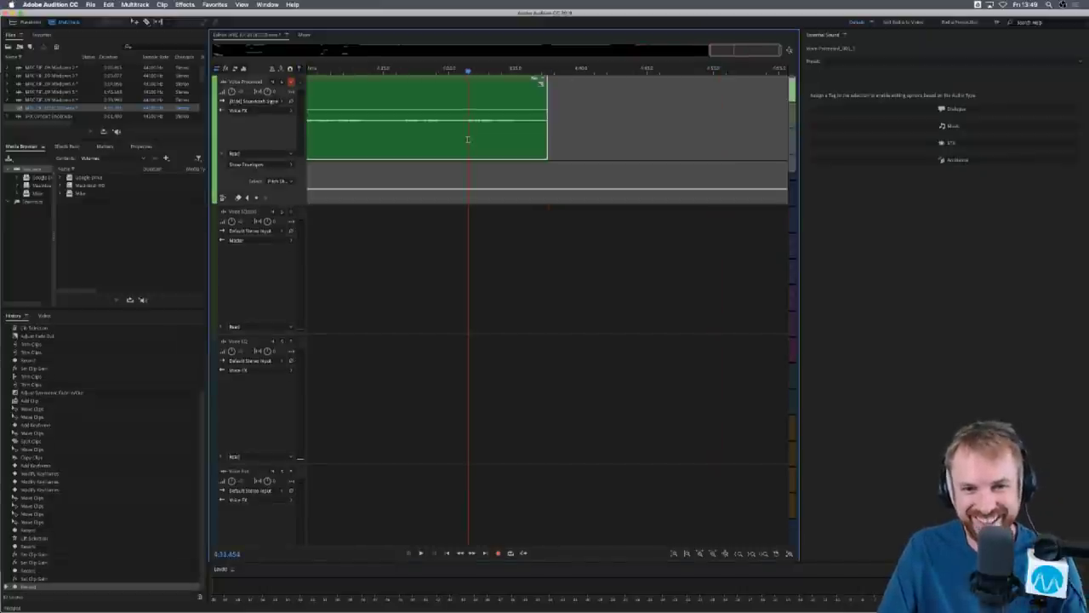
drag(467, 139, 681, 140)
key(Delete)
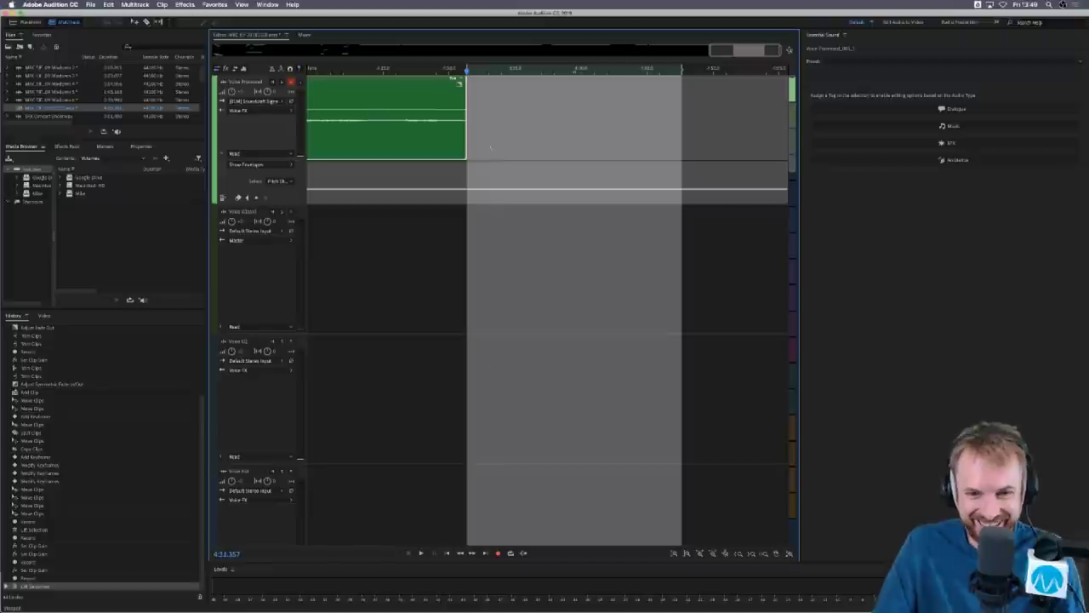
click(498, 552)
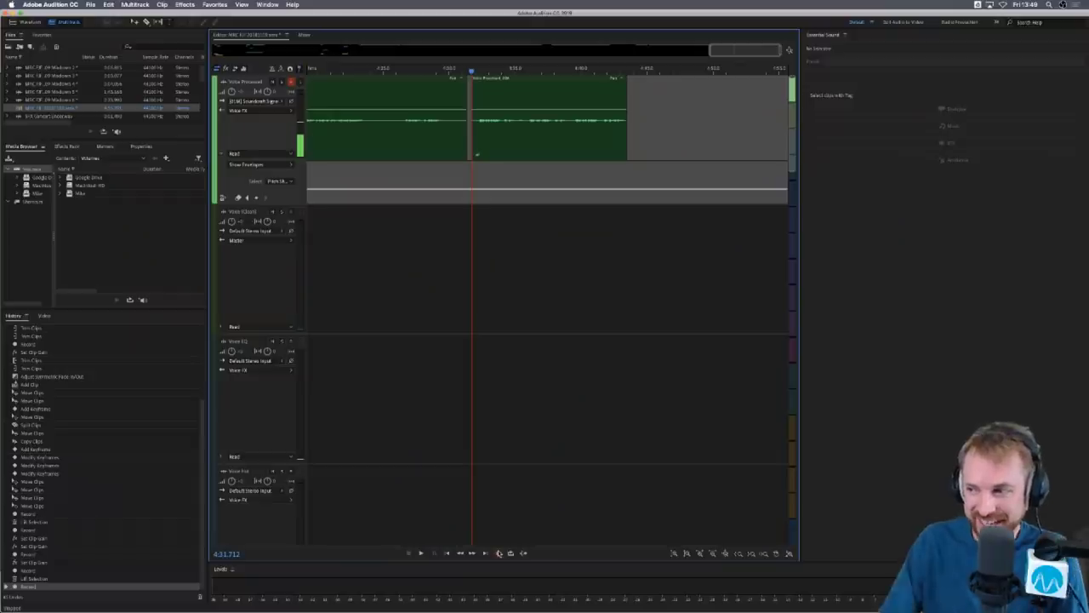
scroll(476, 71, down, 3)
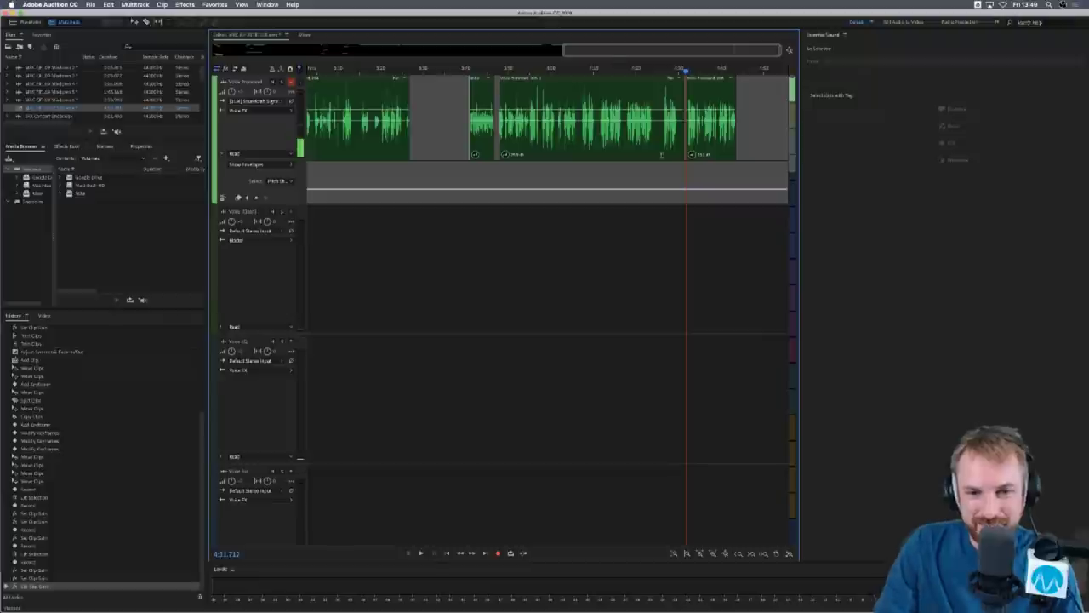
Step: Play back the recent takes from just before them
click(499, 210)
key(space)
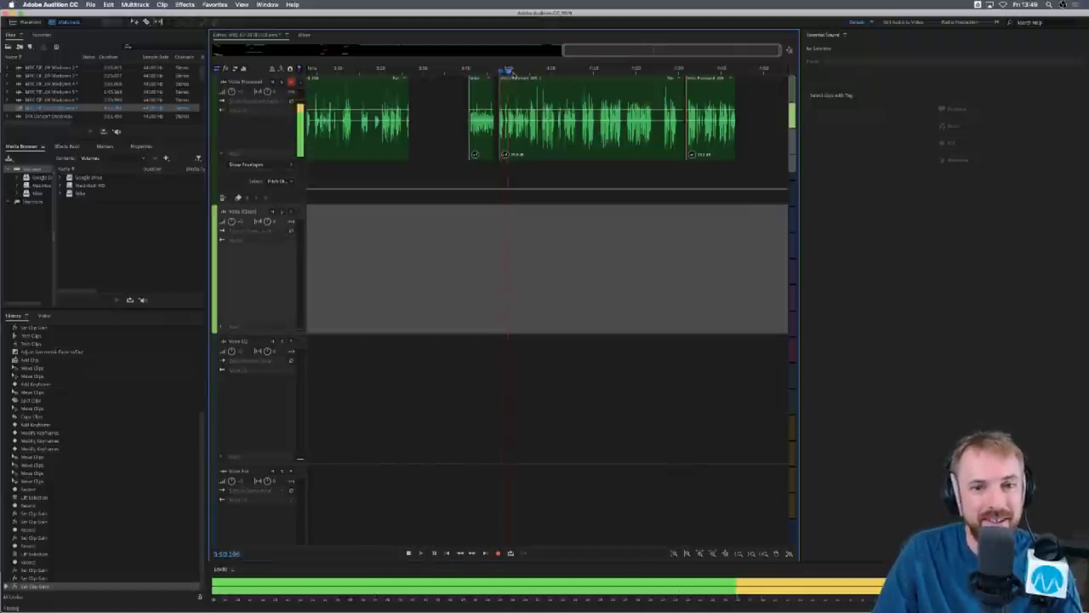
scroll(540, 74, up, 3)
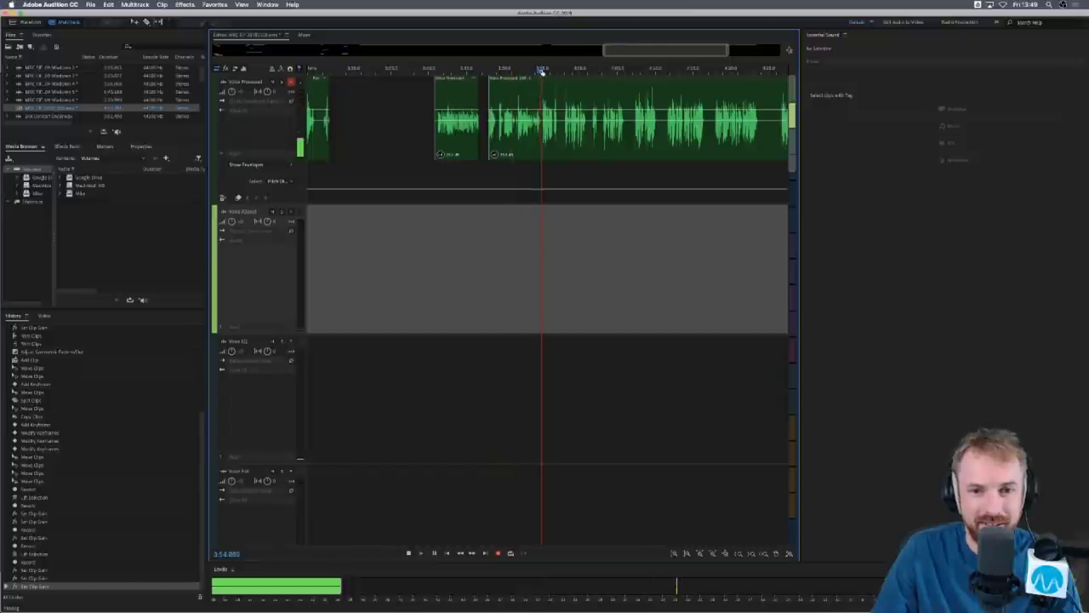
scroll(541, 75, up, 3)
key(space)
Step: Select the latest take, show the Voice Processed effects rack, and mark the phrase range
click(545, 134)
key(space)
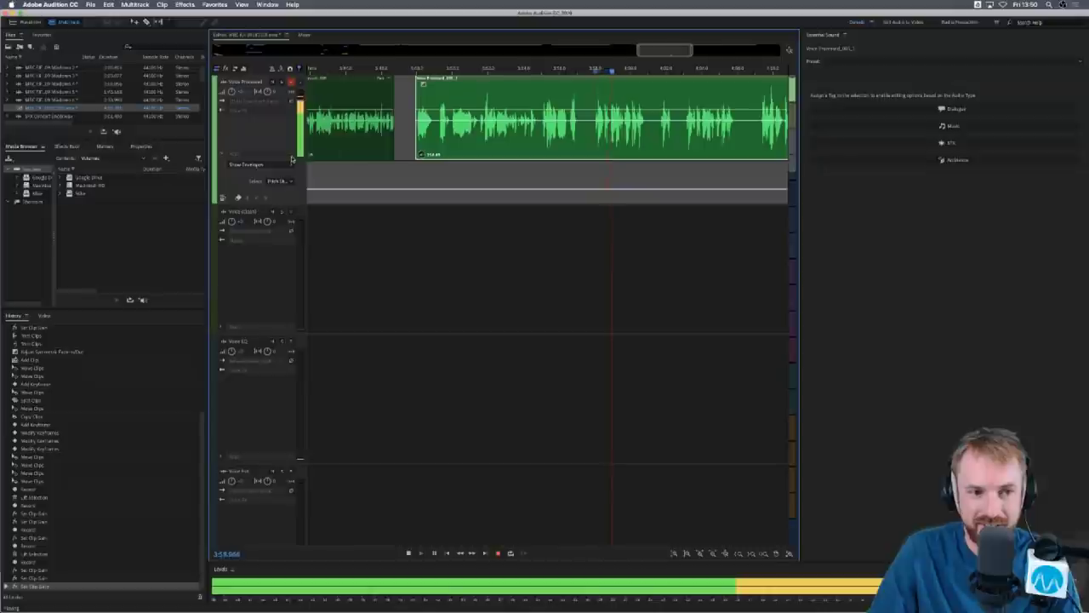
click(65, 146)
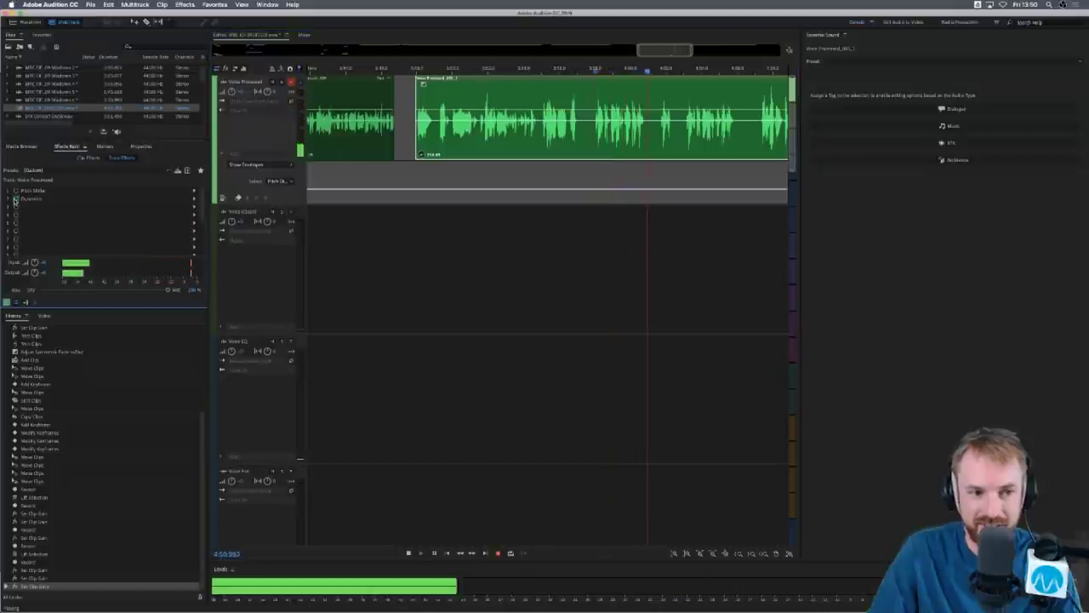
key(space)
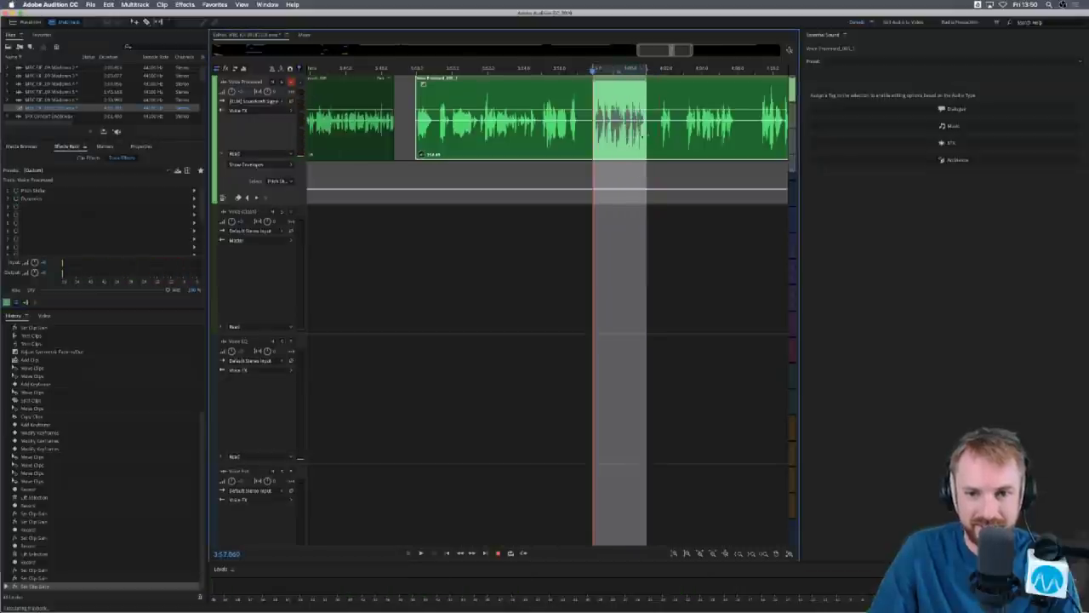
key(space)
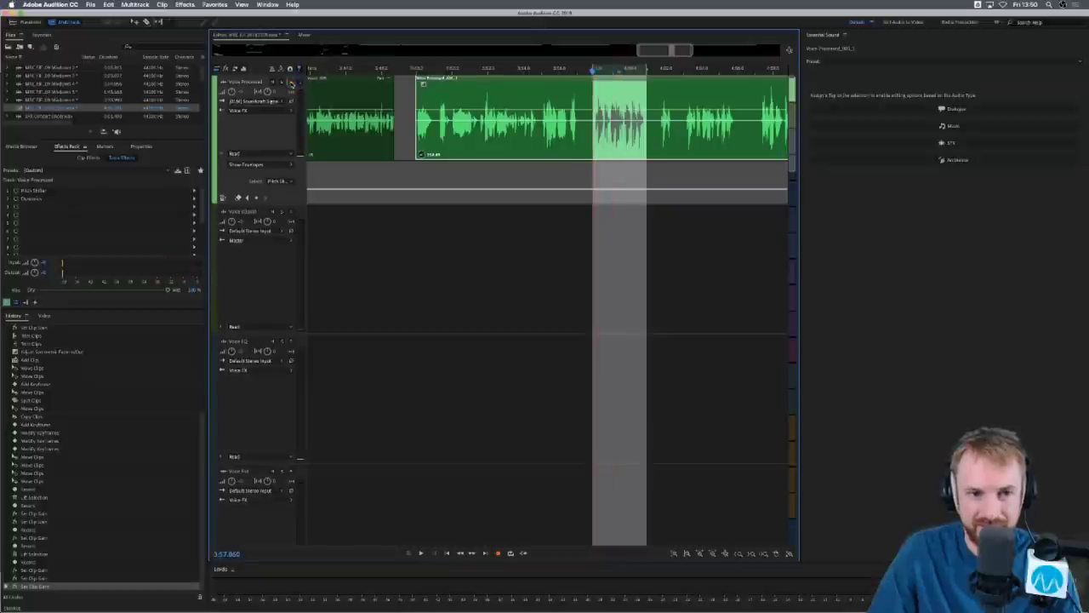
Step: Mix the time selection down to a new file, select the full phrase, and start Save Selection As
click(135, 5)
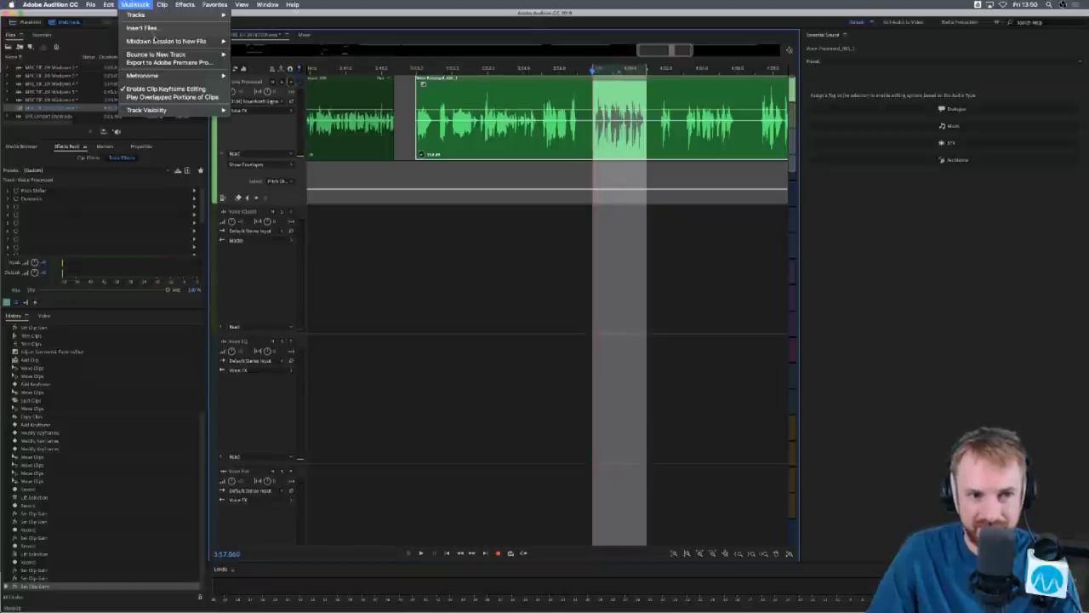
click(251, 41)
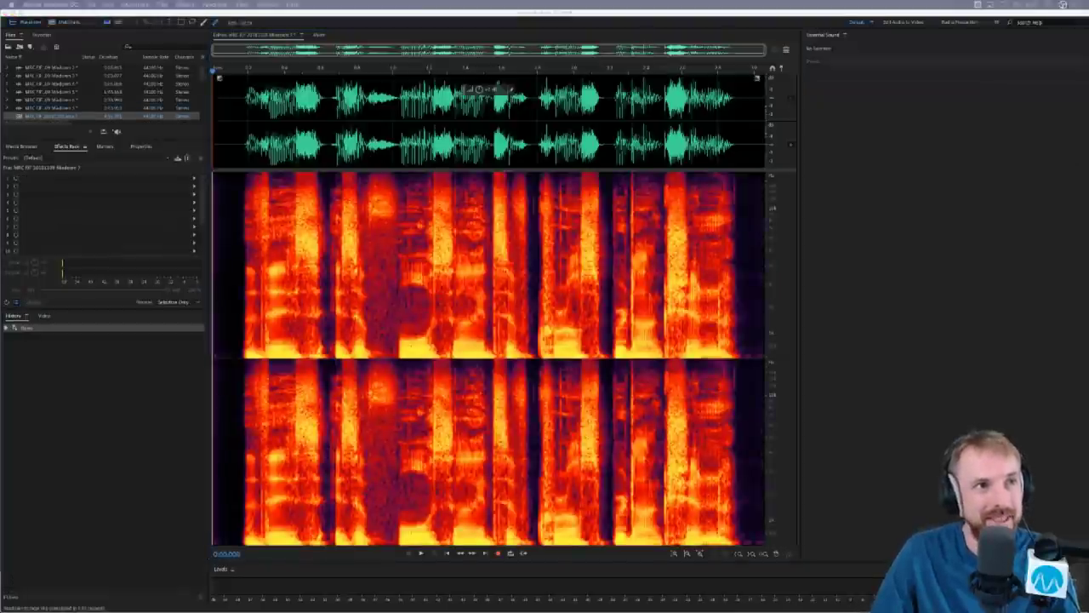
double_click(245, 126)
click(241, 122)
drag(241, 122, 742, 122)
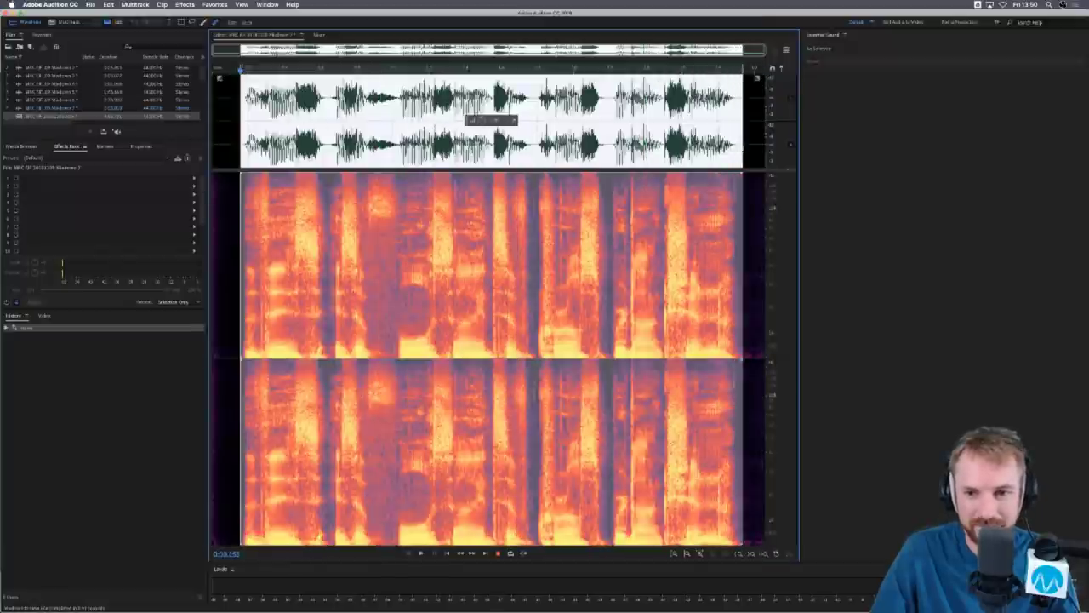
key(super+alt+s)
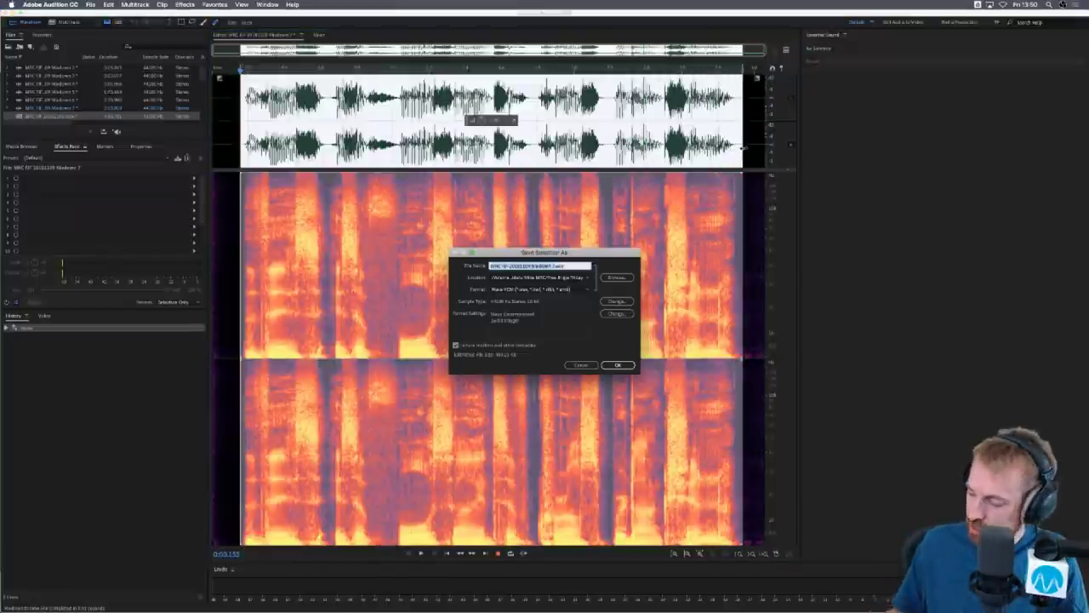
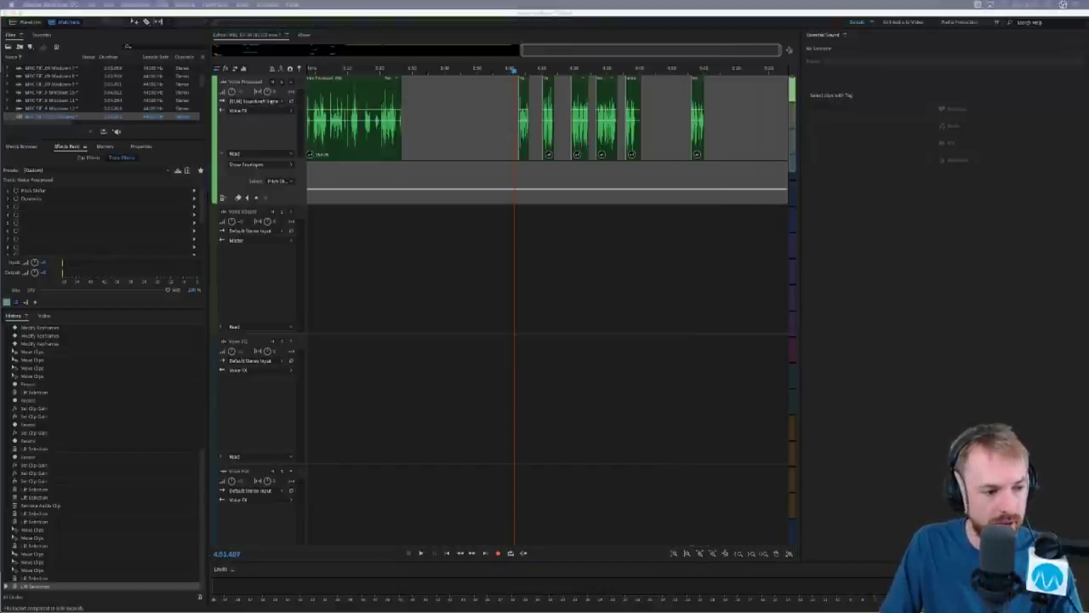
Step: Drop the sound file as a clip on Voice EQ near 4:01 and list the session tracks
drag(51, 116, 511, 334)
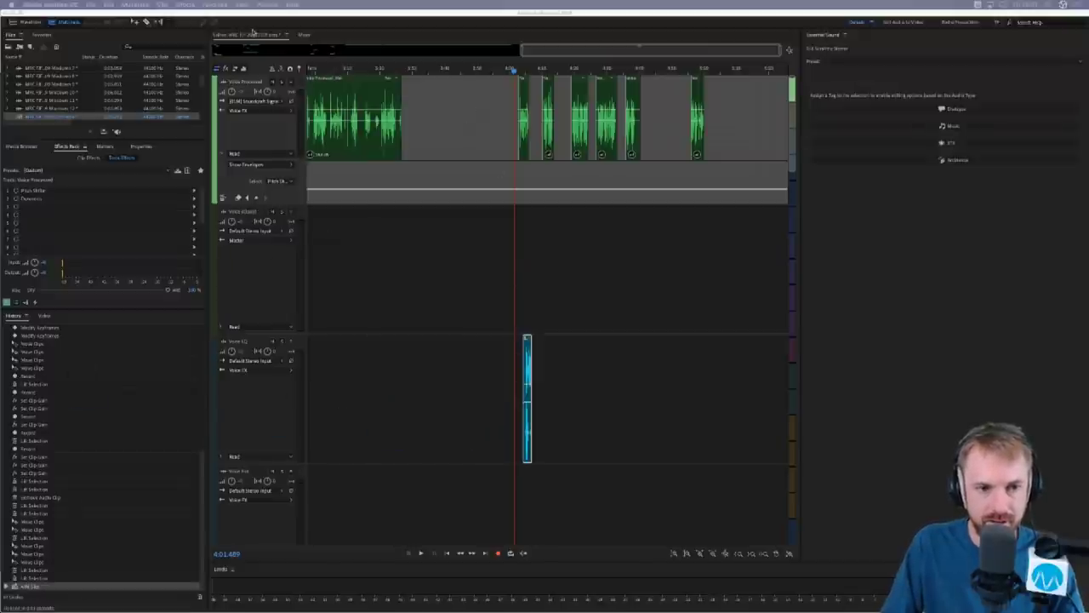
click(266, 4)
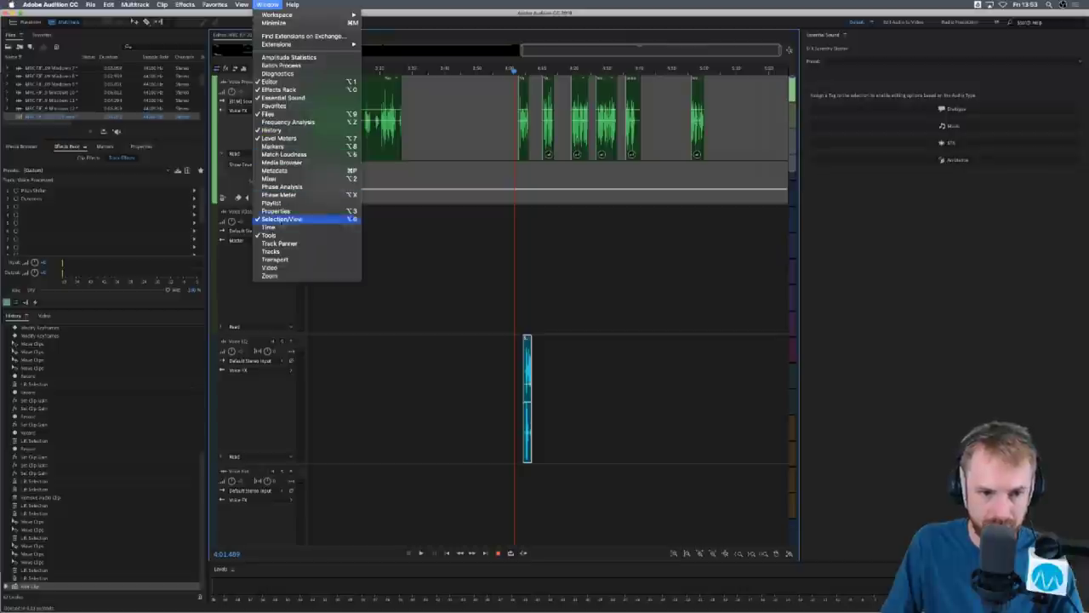
click(286, 247)
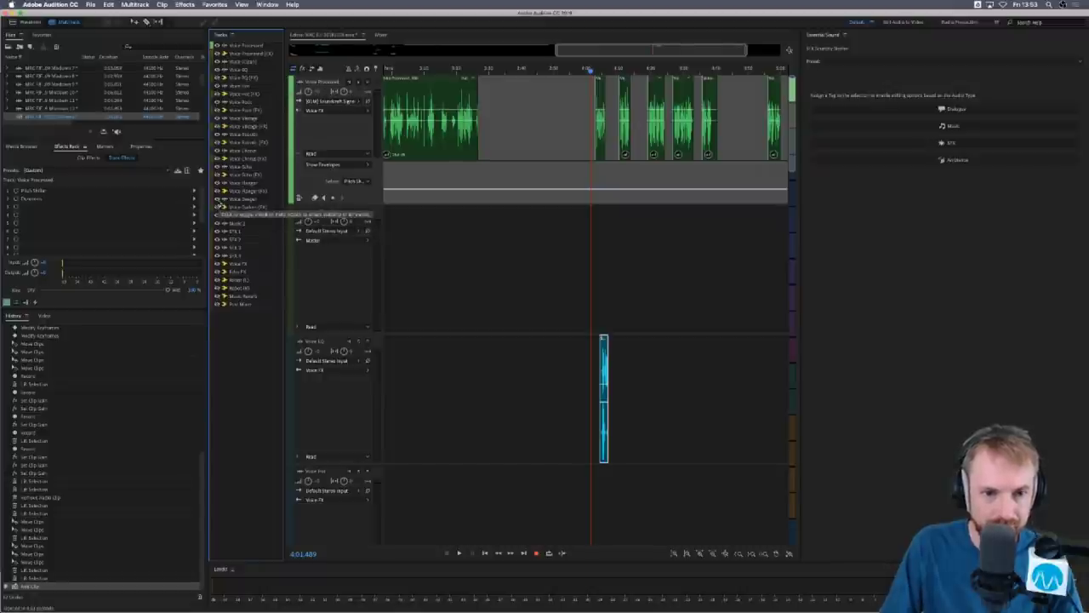
scroll(308, 232, down, 5)
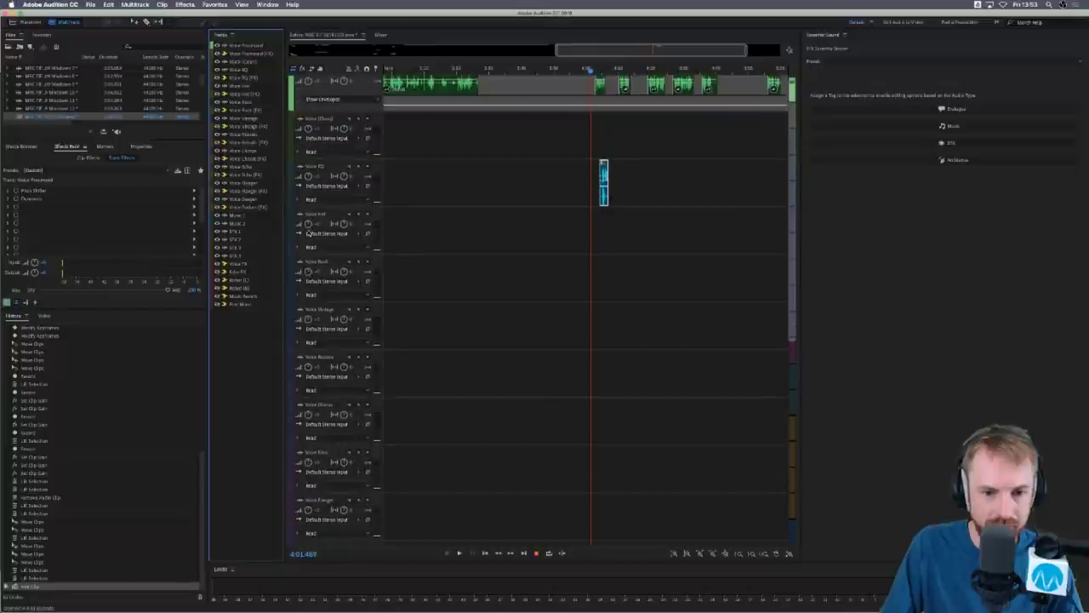
Step: Hide five unused voice tracks and move the new clip down to SFX 1
click(220, 173)
click(217, 150)
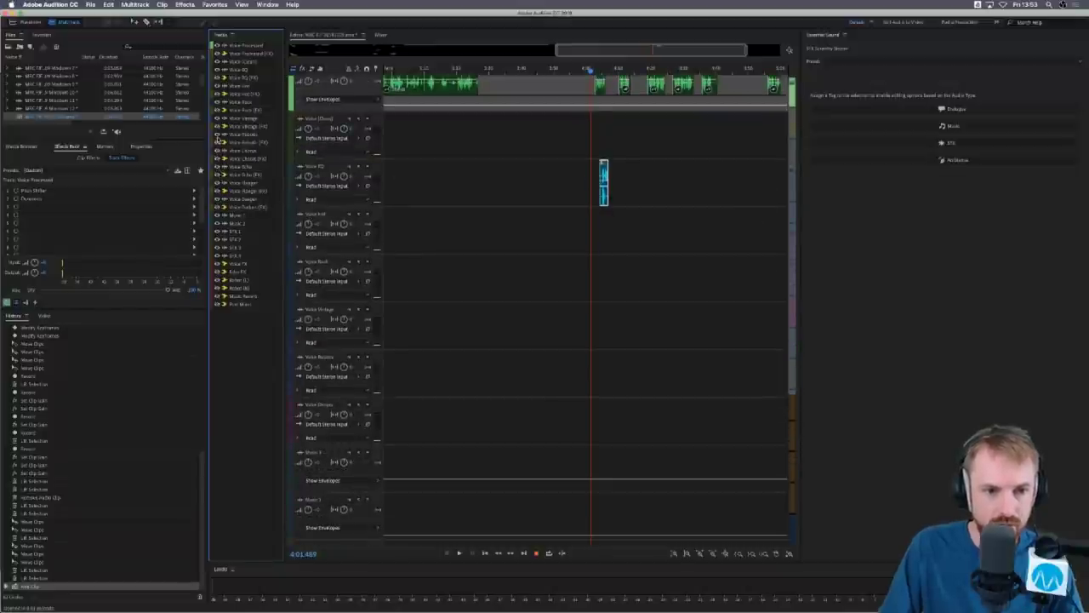
click(218, 141)
click(218, 118)
click(219, 105)
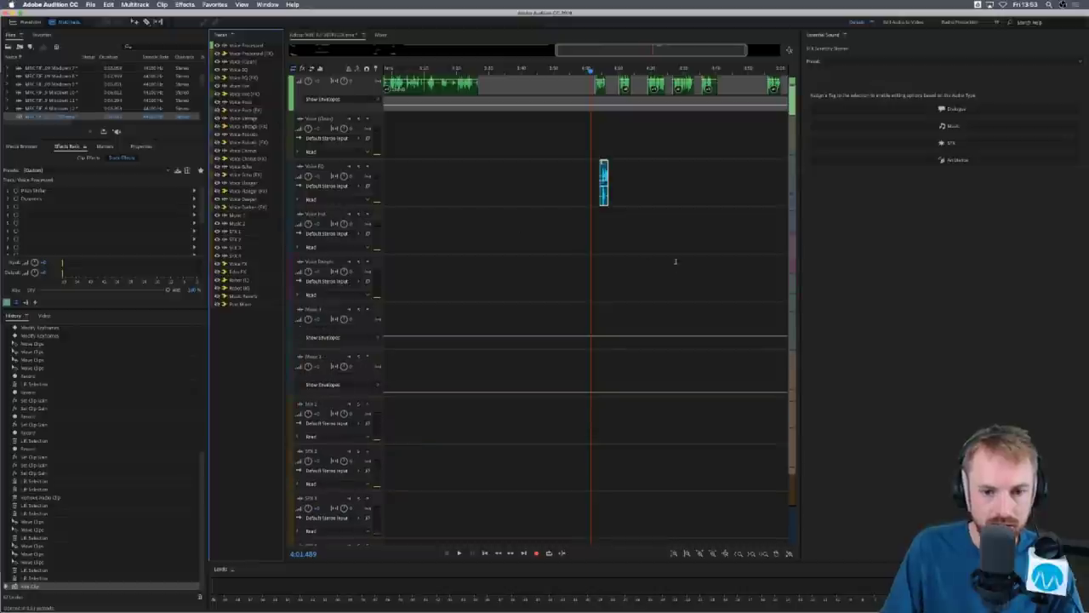
drag(603, 182, 583, 422)
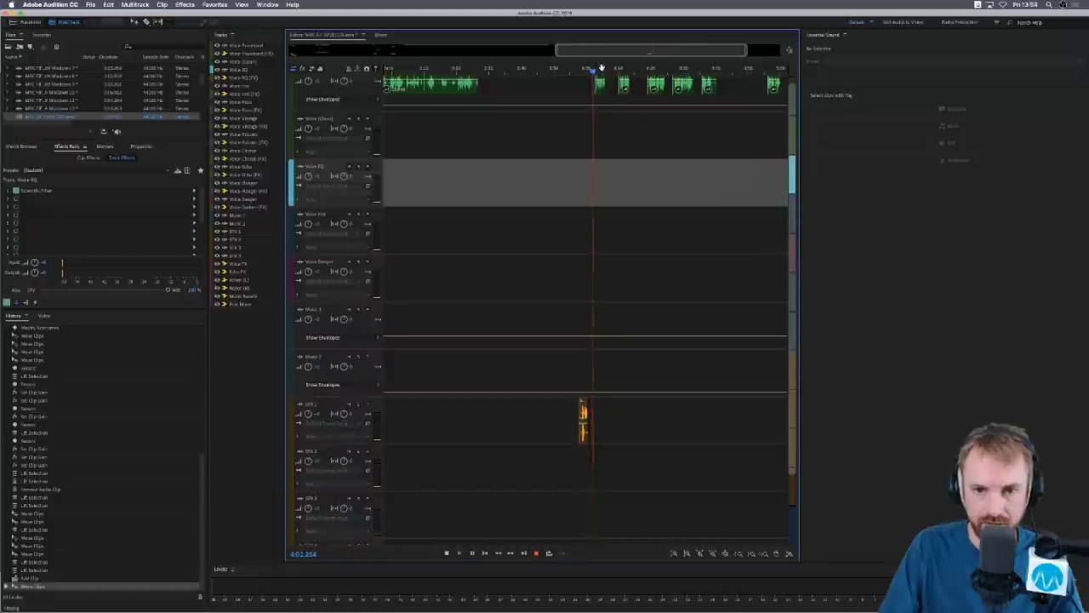
Step: Replace the SFX 1 clip with a different sound file and shift it slightly later
key(equal)
key(space)
key(space)
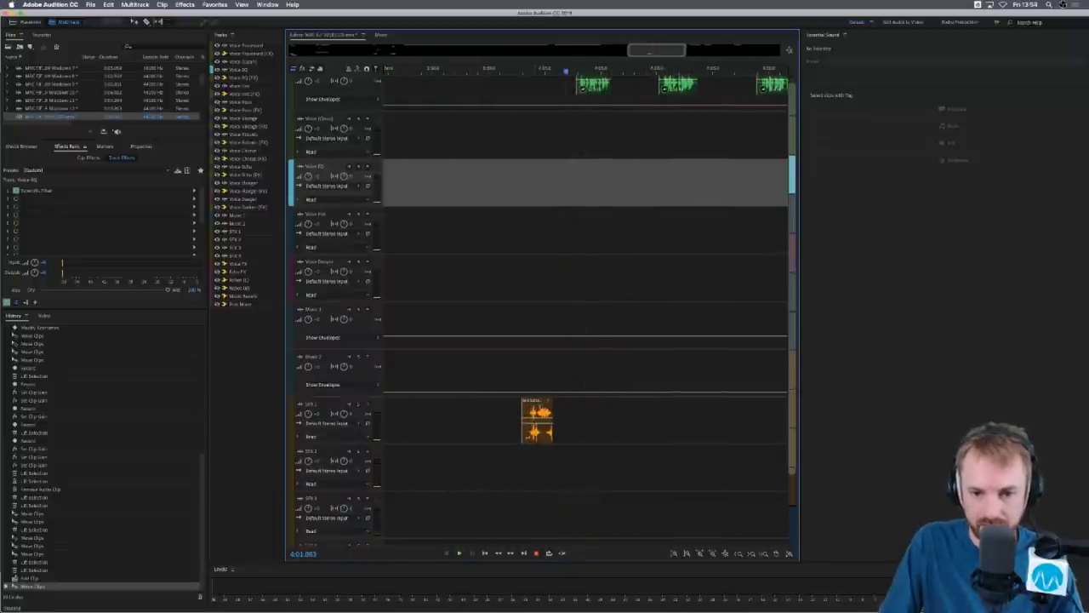
click(542, 417)
key(Delete)
drag(444, 417, 566, 417)
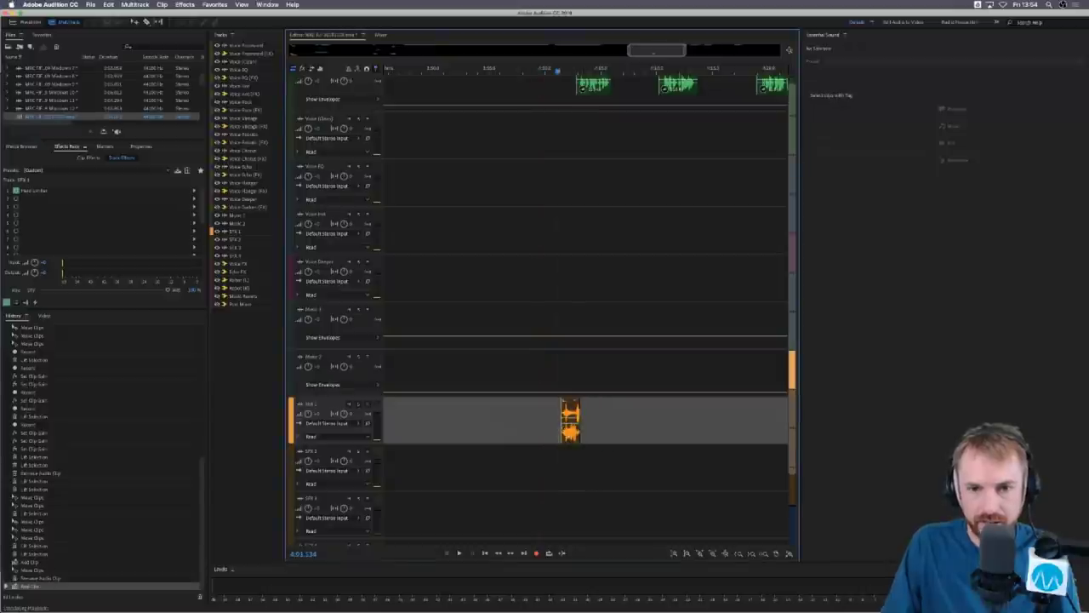
key(space)
key(equal)
key(space)
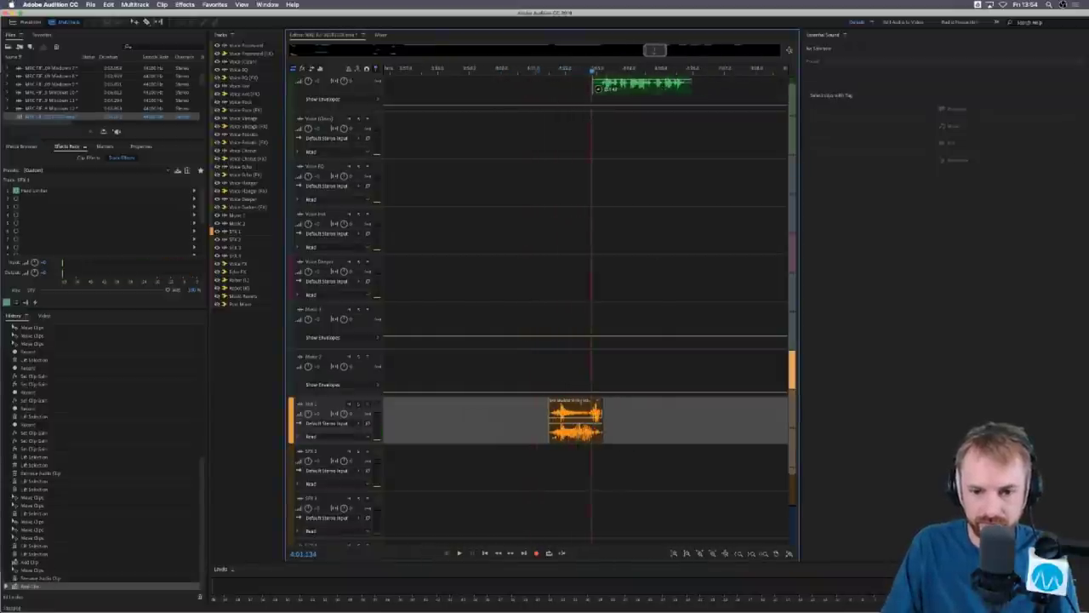
drag(575, 417, 611, 417)
Step: Move the top voice clip down to the Voice EQ track and preview its placement
click(600, 350)
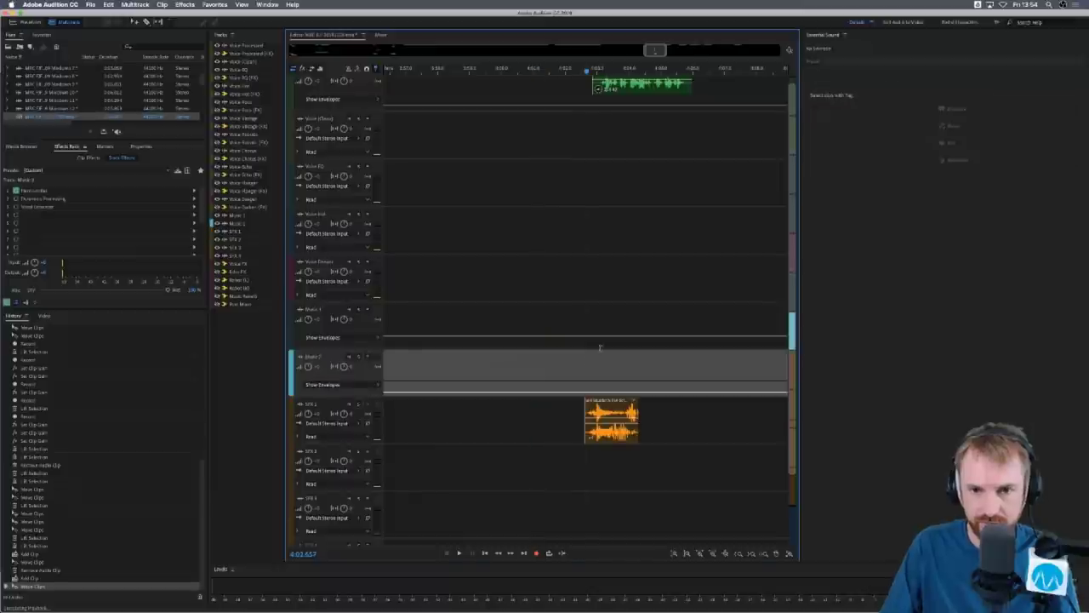
key(space)
scroll(662, 67, up, 3)
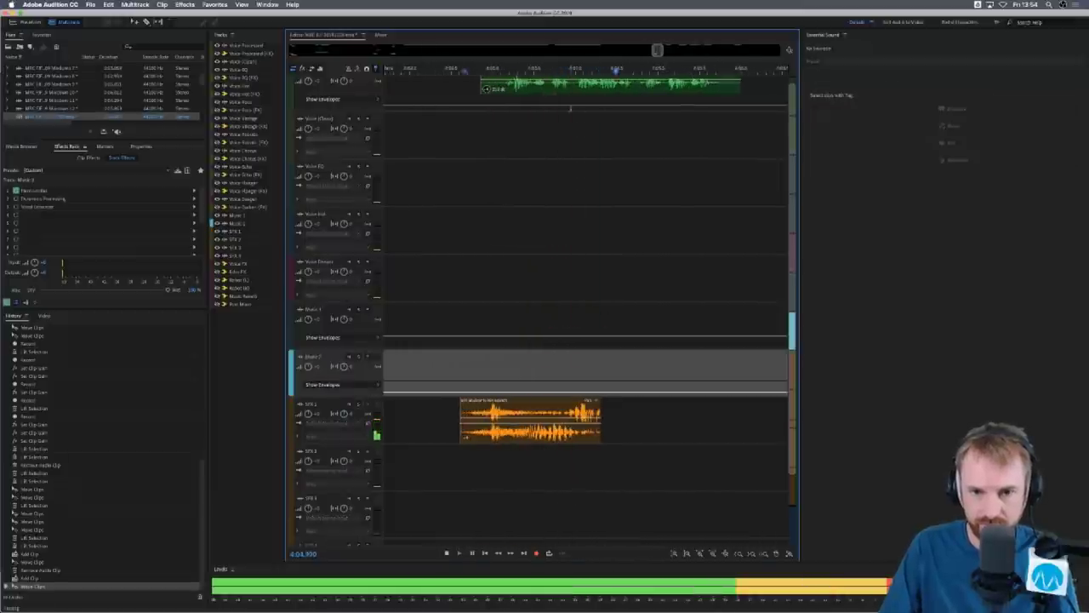
key(space)
key(space)
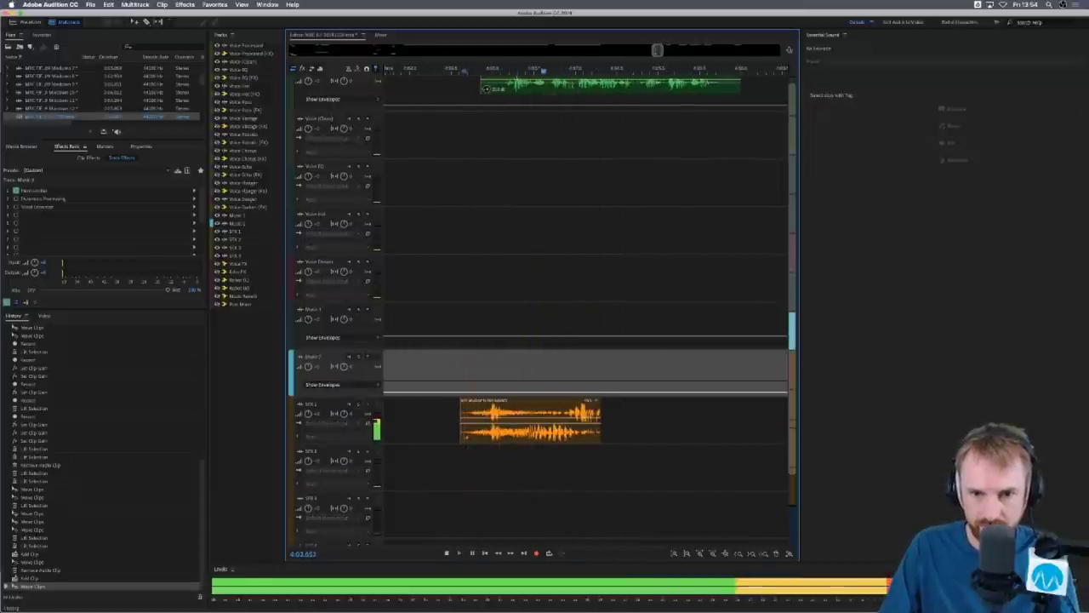
key(space)
click(557, 90)
drag(558, 92, 510, 190)
key(space)
scroll(580, 187, up, 3)
key(space)
key(space)
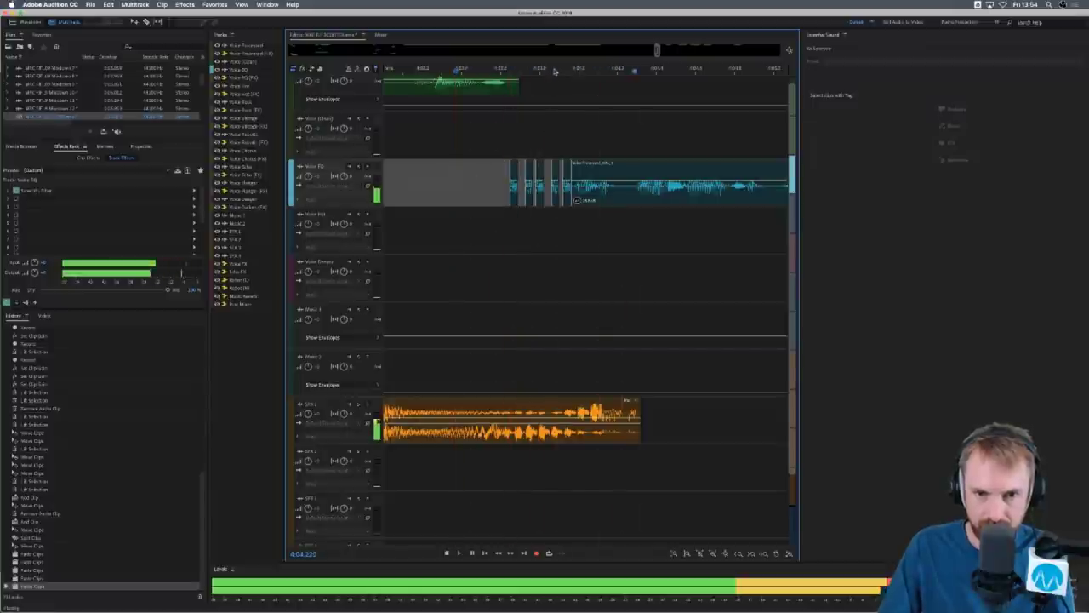
scroll(554, 71, down, 4)
key(space)
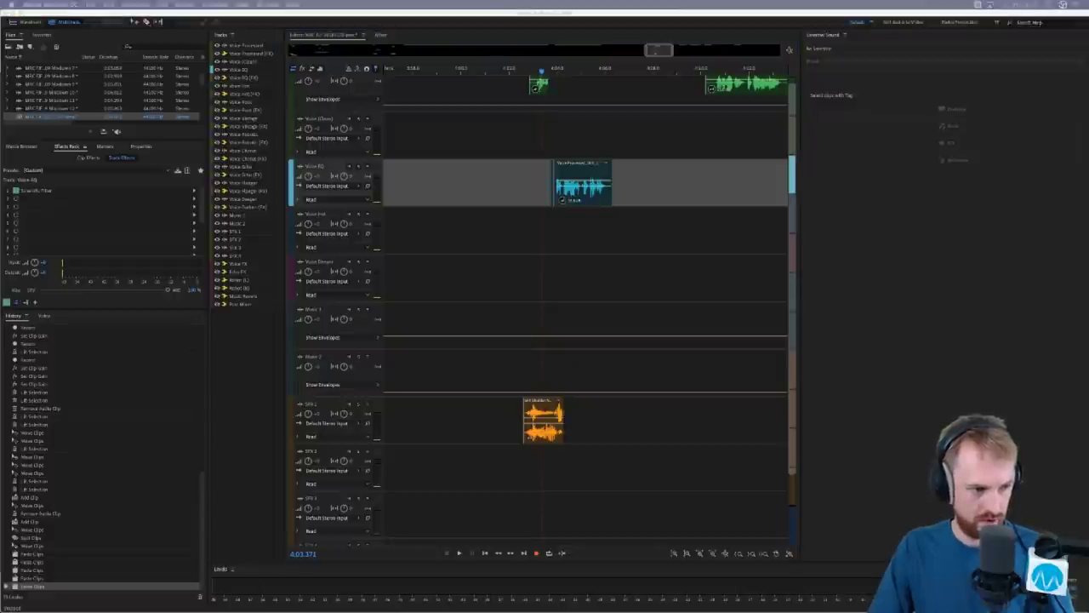
Step: Replace the SFX 2 clip with another sound file, trim its tail and extend its start earlier
drag(113, 408, 539, 455)
key(space)
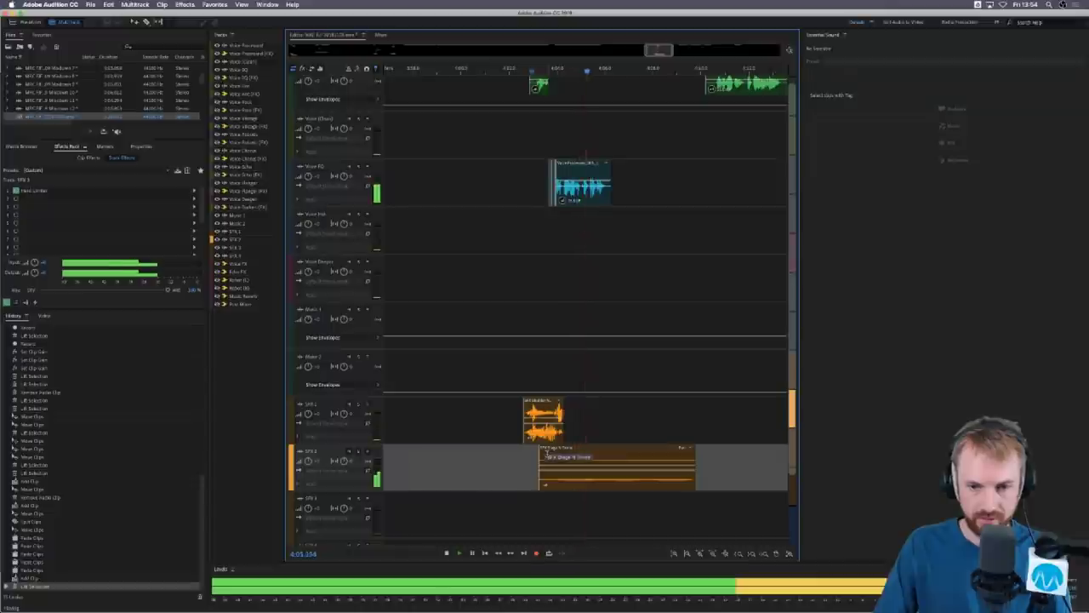
key(space)
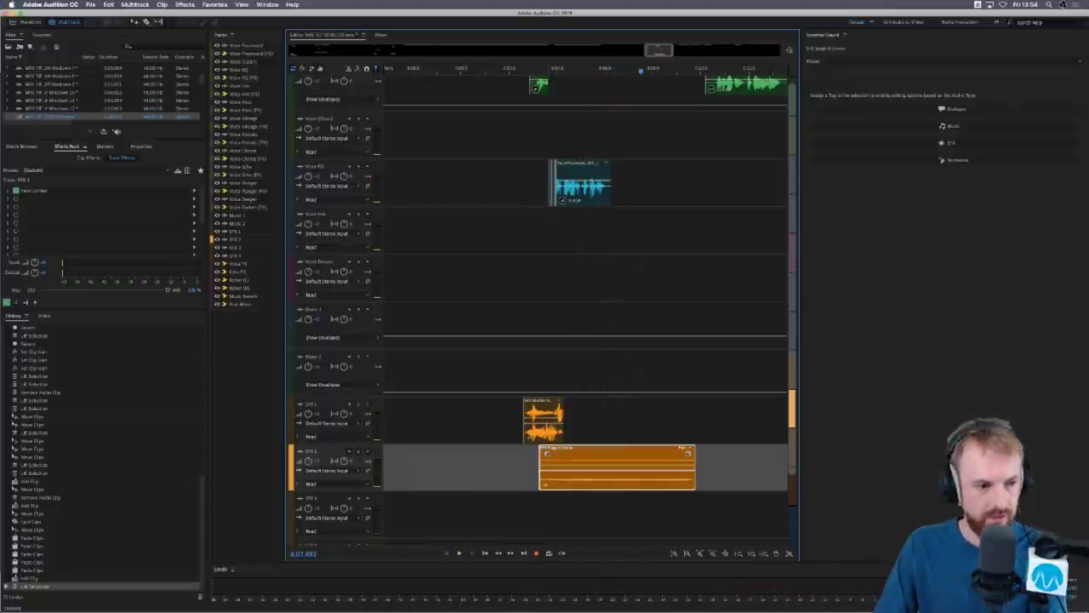
key(Delete)
drag(51, 116, 433, 477)
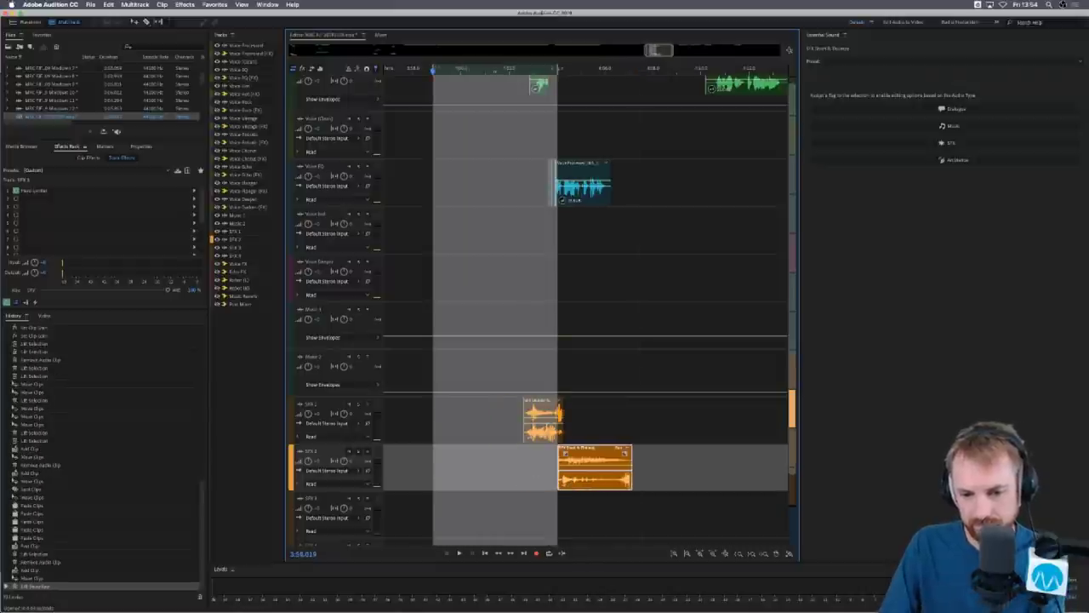
drag(619, 476, 659, 477)
key(Delete)
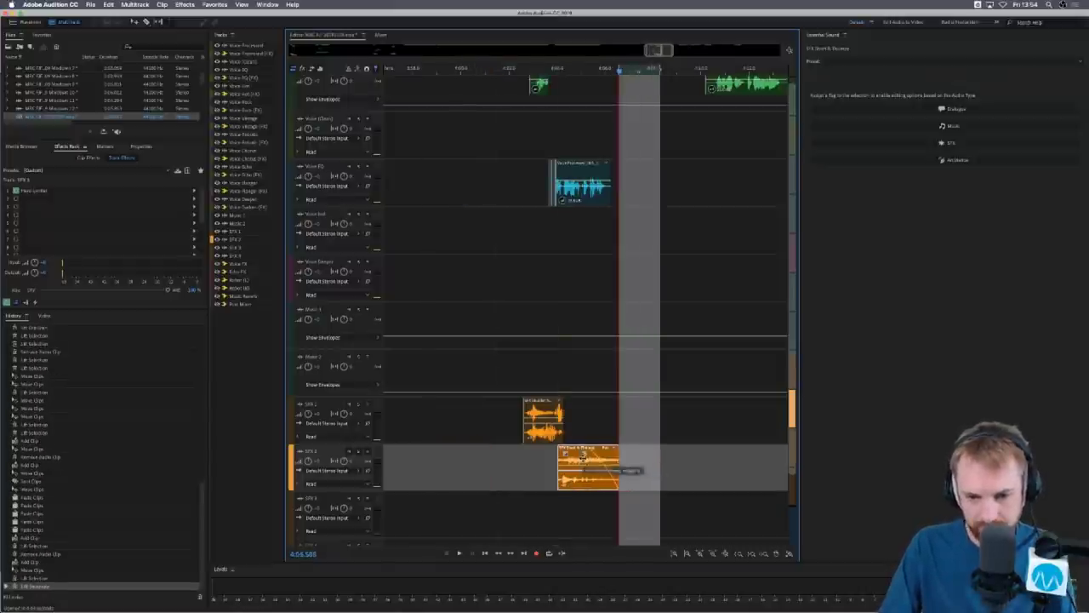
click(526, 460)
key(space)
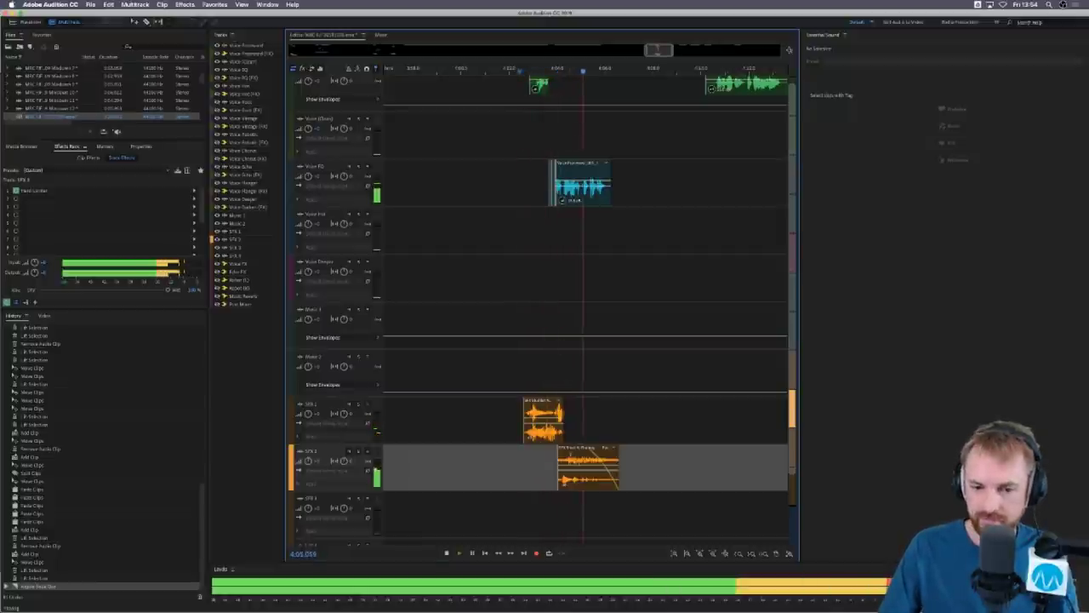
drag(558, 459, 537, 458)
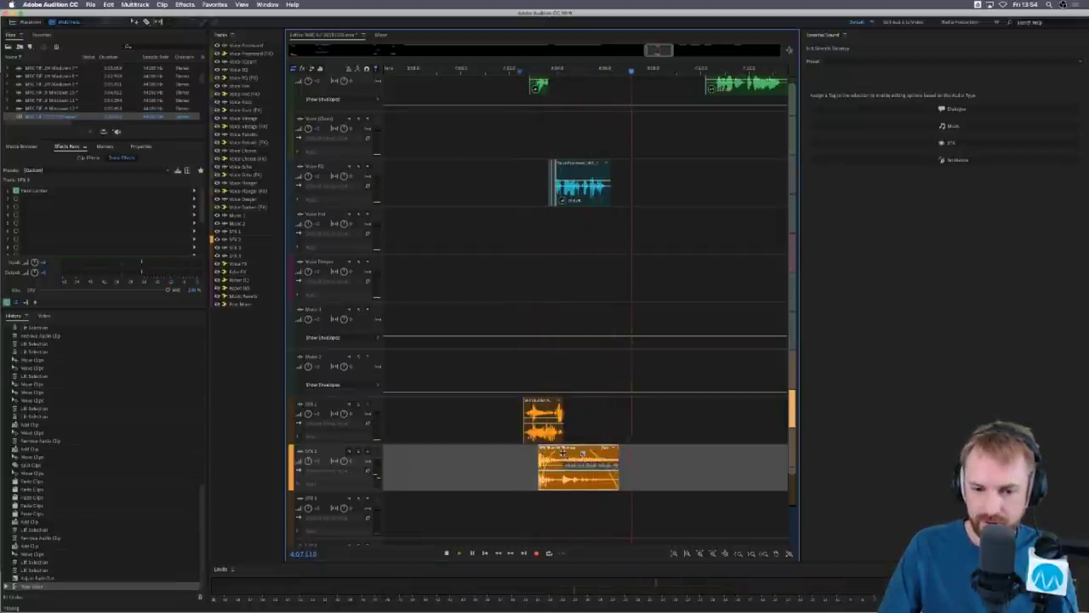
key(space)
key(space)
Step: Select the time range over the clips and mix down only that selection to a new file
drag(520, 468, 645, 468)
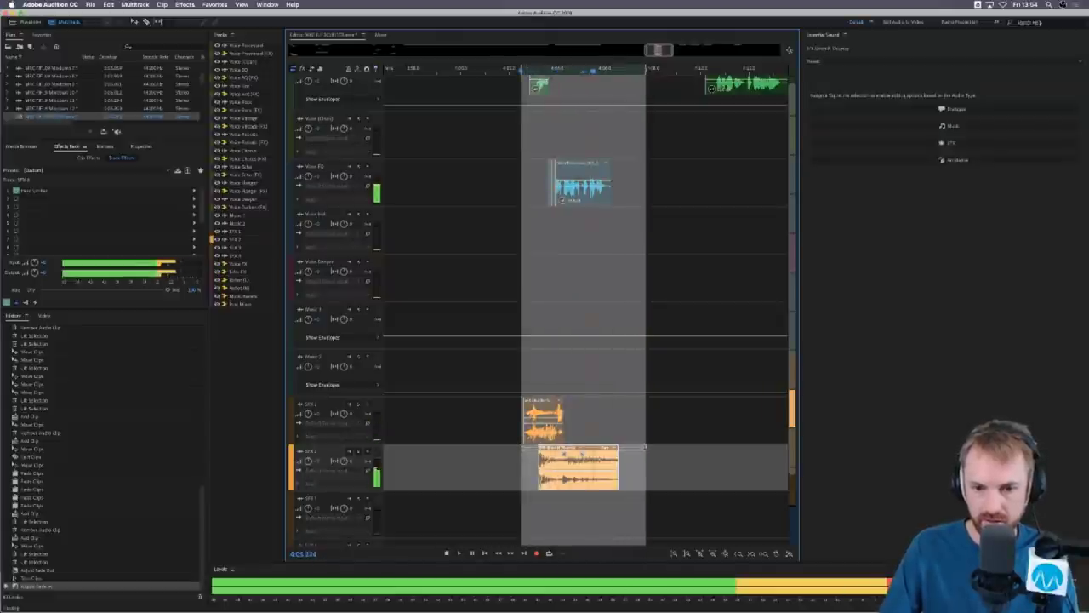
key(space)
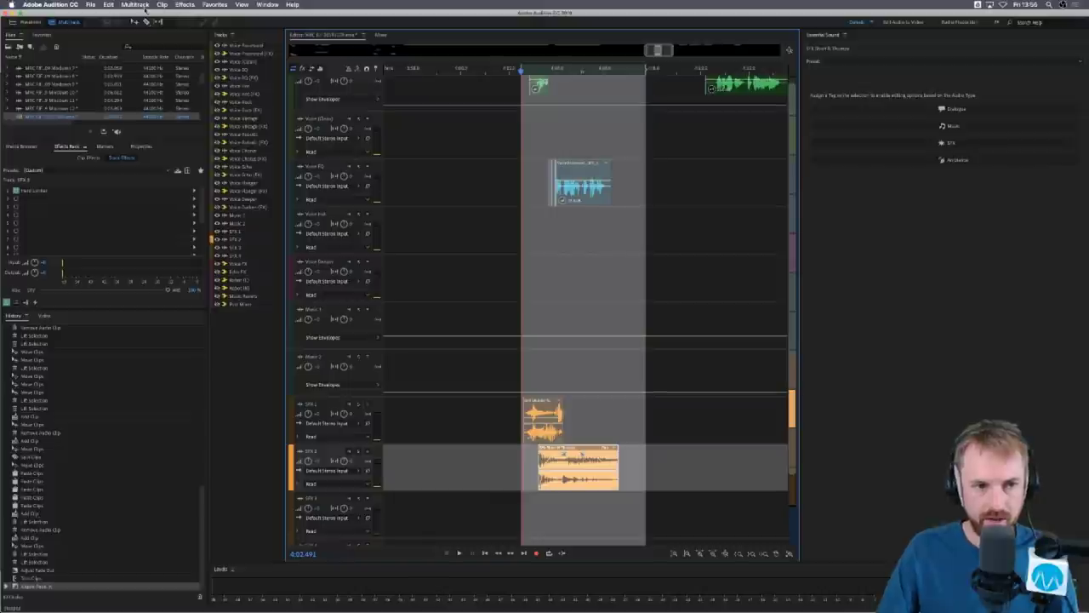
click(135, 5)
mouse_move(170, 41)
click(245, 41)
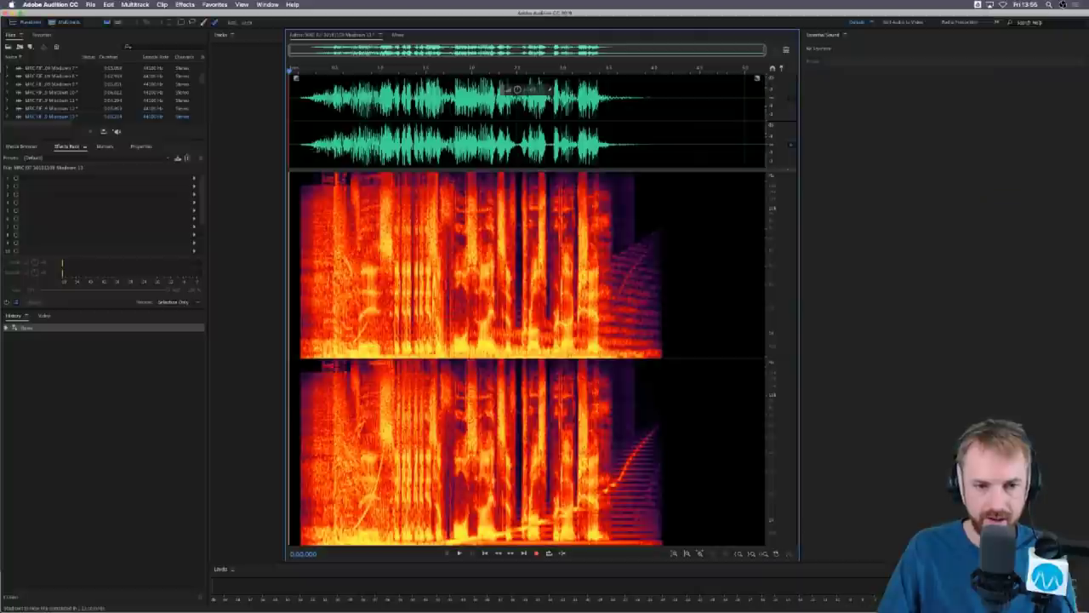
Step: Save the whole mixdown with Save Selection As, overwrite the existing file, and return to Multitrack
key(super+a)
key(super+alt+s)
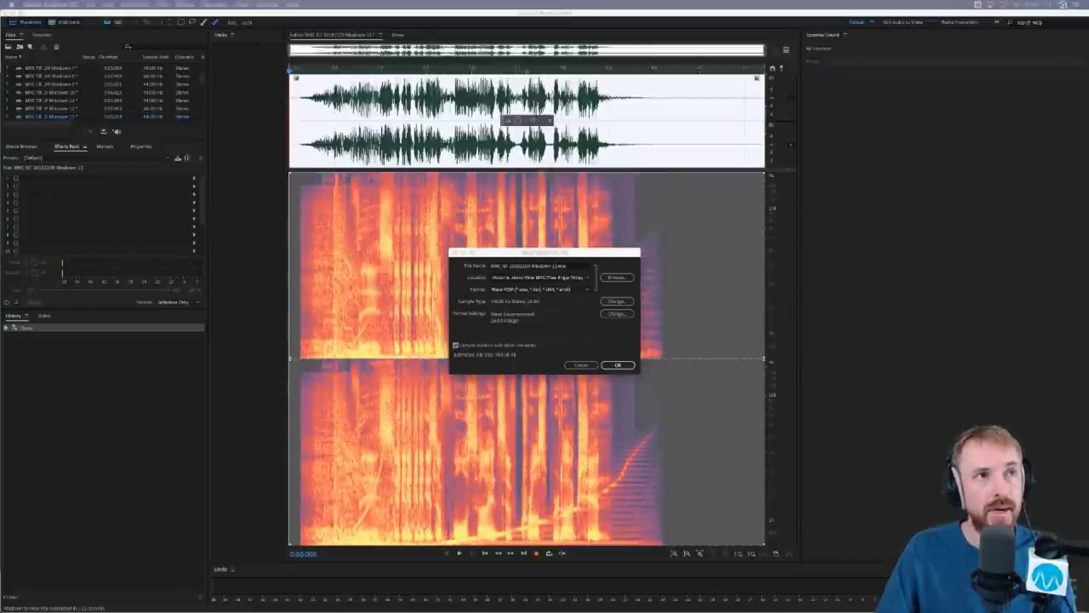
click(507, 264)
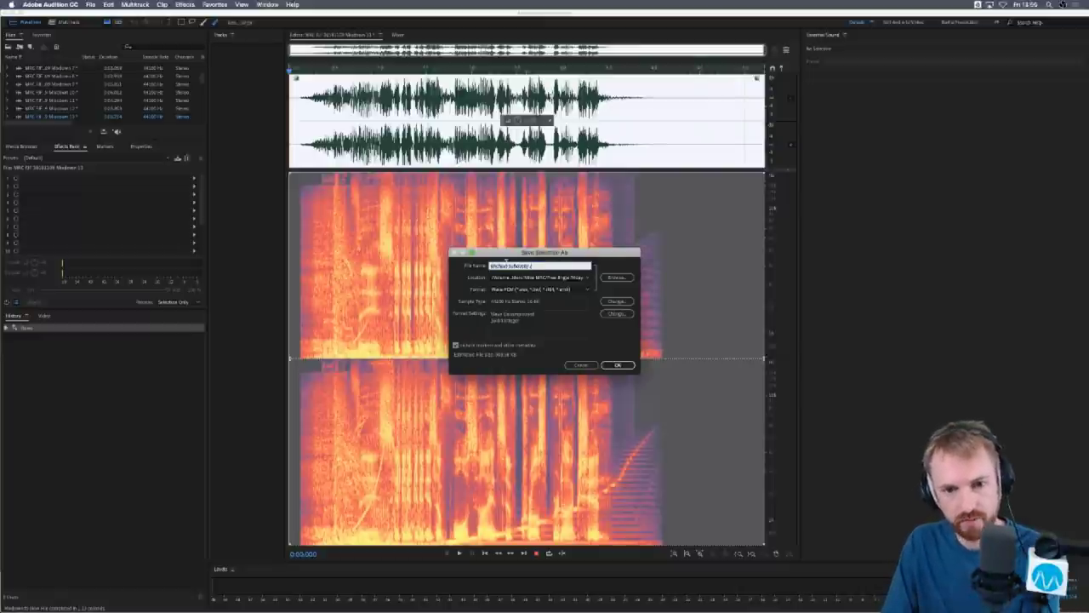
key(Return)
click(626, 326)
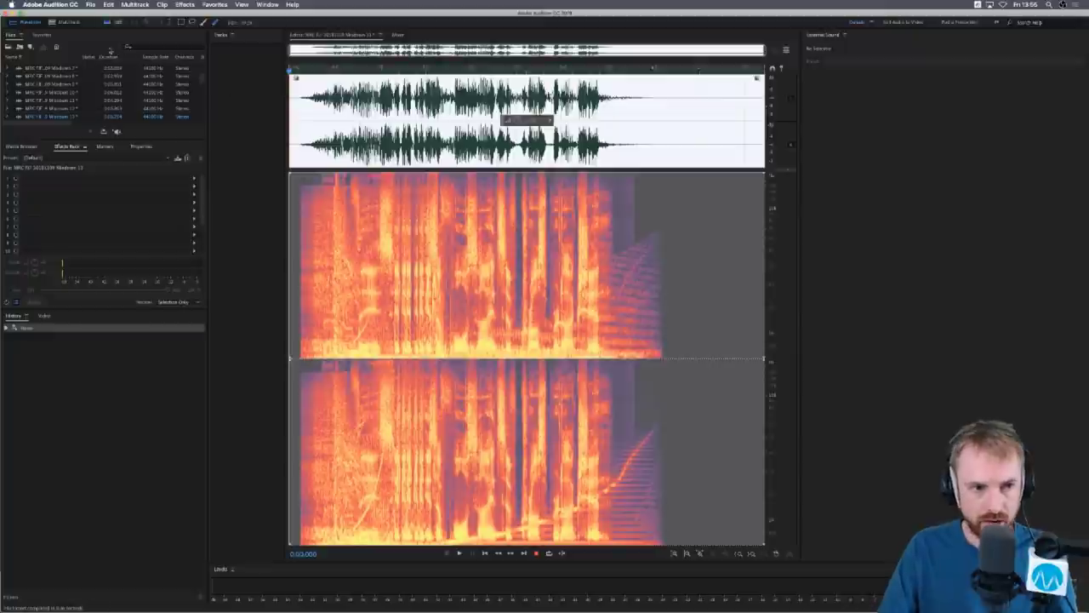
click(61, 23)
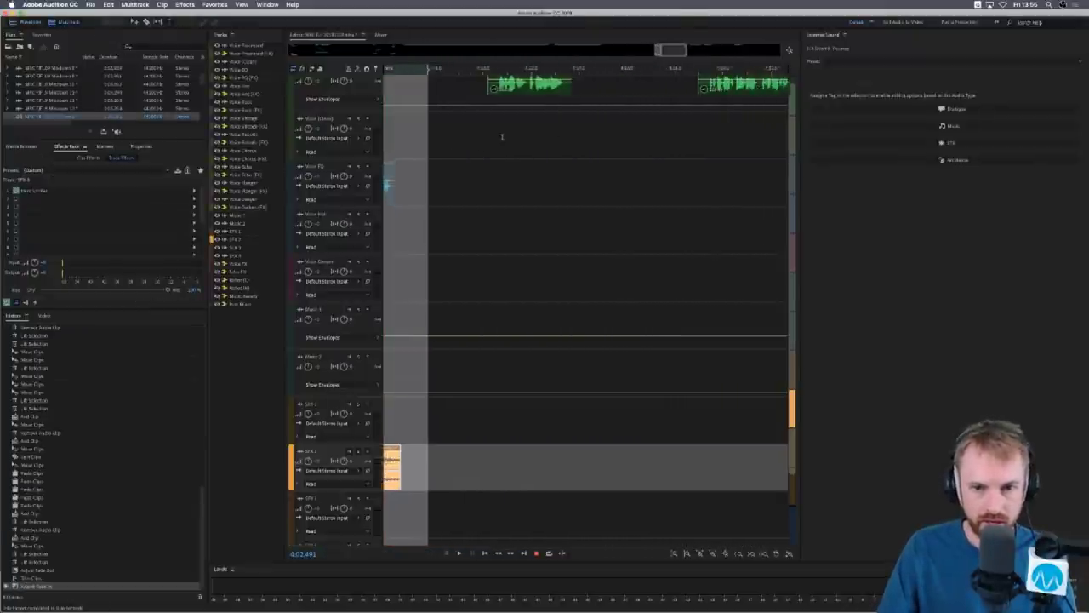
Step: Swap the old SFX 1 effect for a new sound file and shift it slightly later
click(468, 130)
key(space)
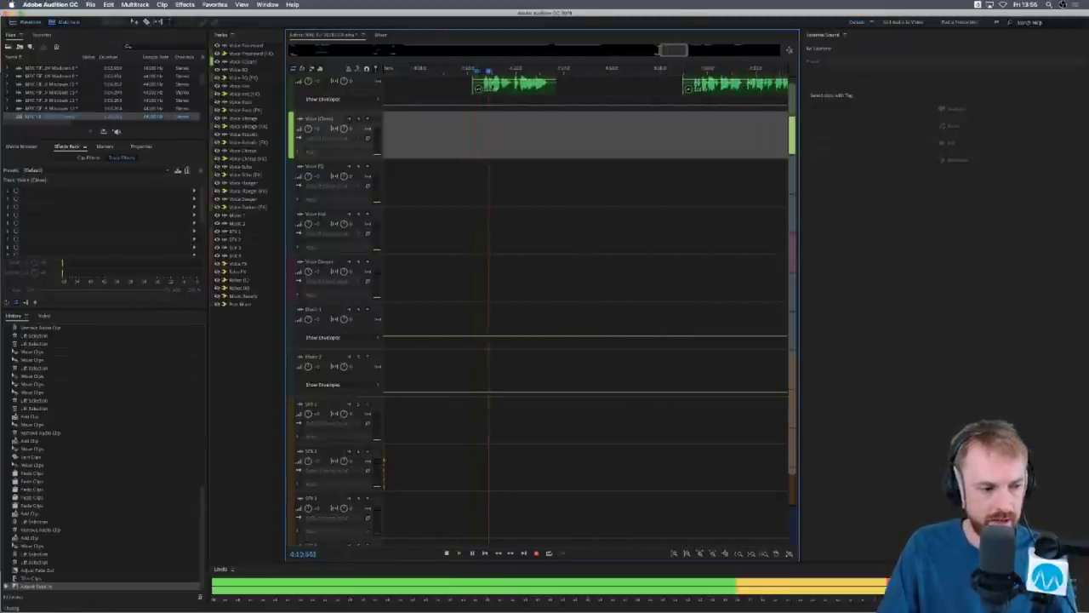
key(space)
drag(414, 503, 459, 421)
key(Delete)
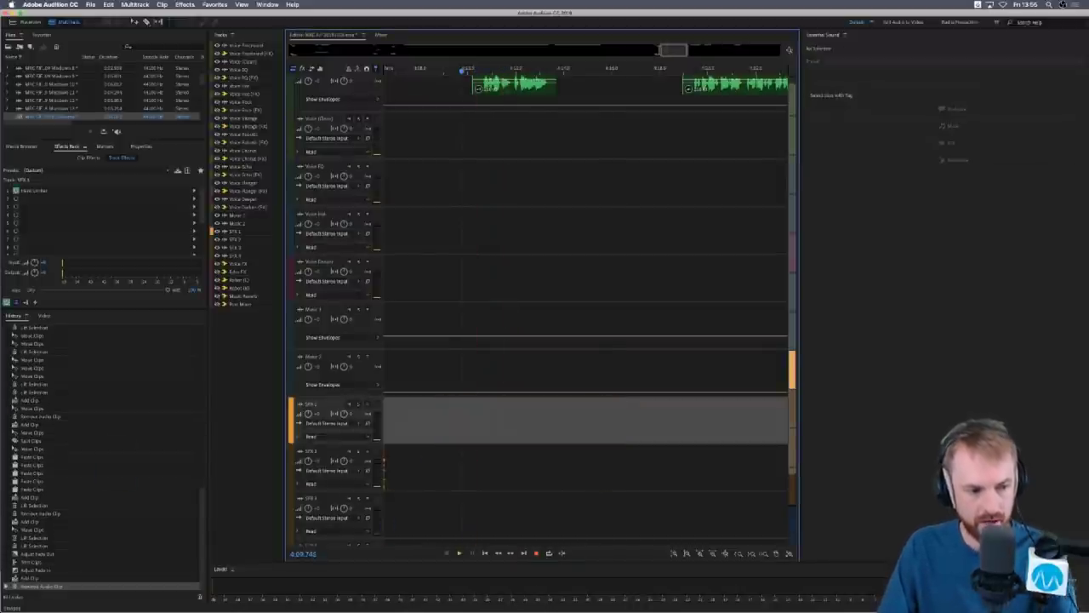
drag(280, 414, 450, 415)
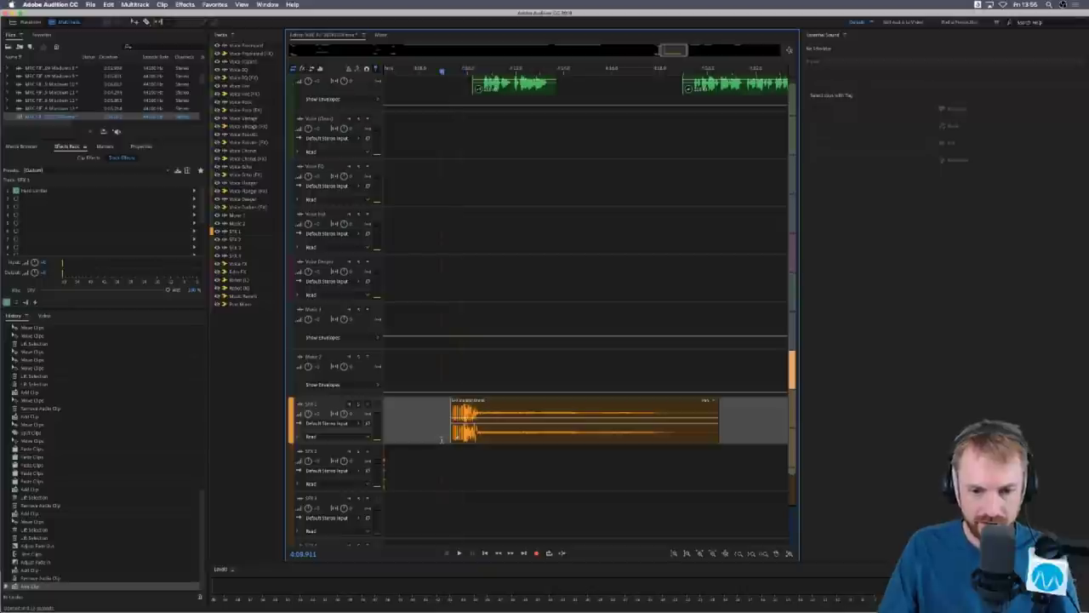
key(space)
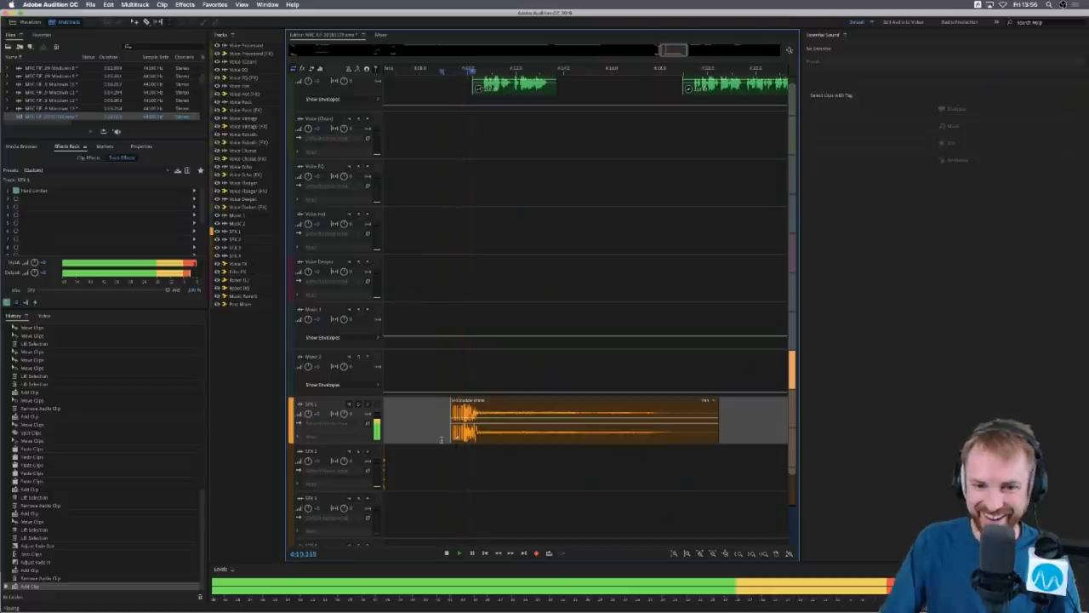
key(space)
drag(460, 426, 470, 425)
key(space)
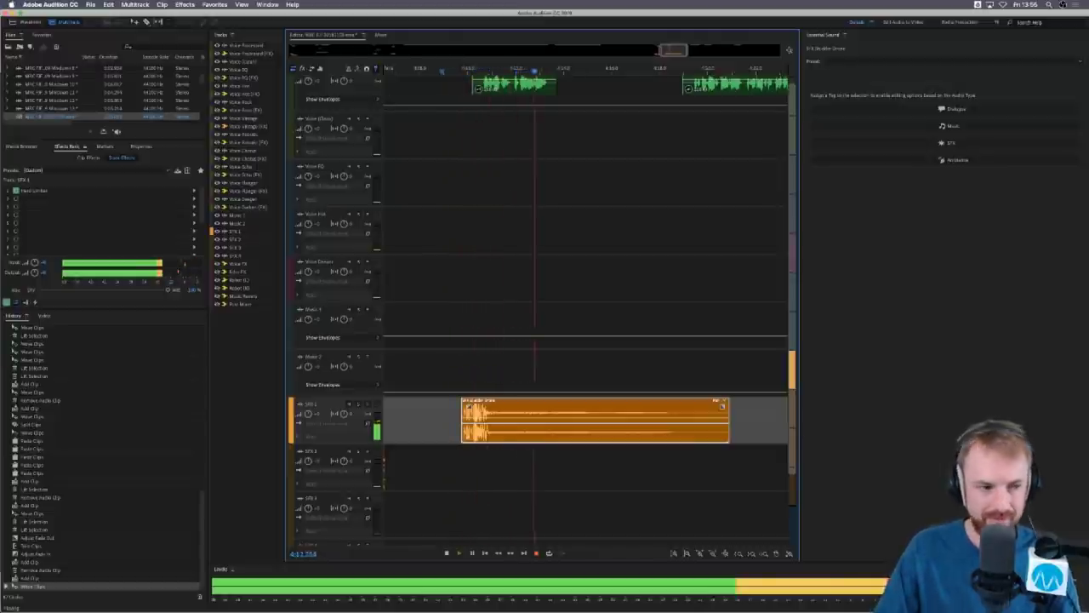
key(space)
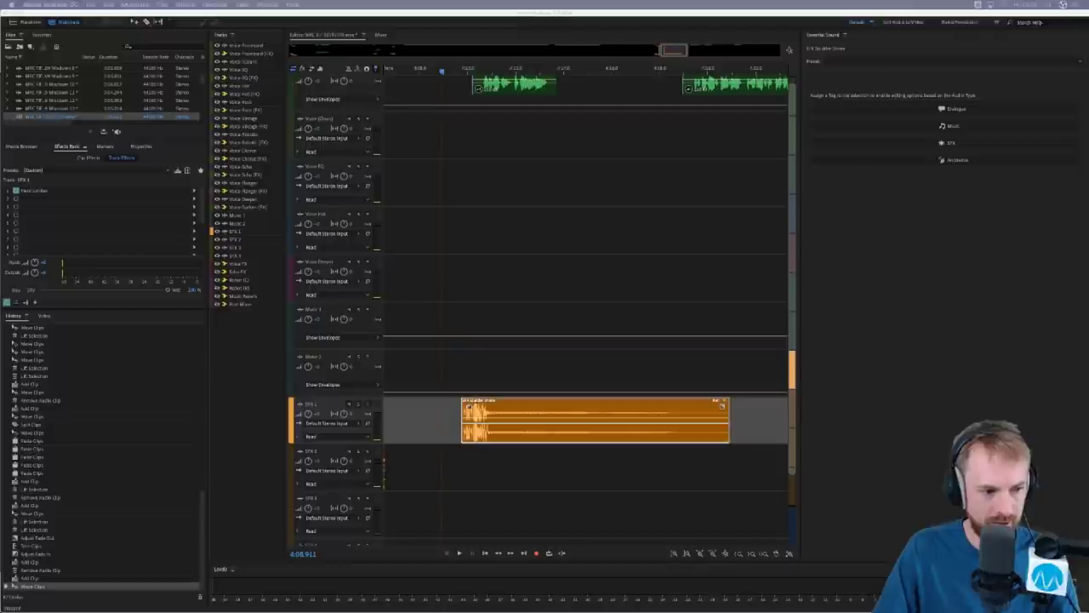
Step: Drop another sound effect onto SFX 2, delete its start, and play back both effects
drag(545, 464, 442, 479)
click(510, 479)
key(Delete)
click(498, 482)
key(space)
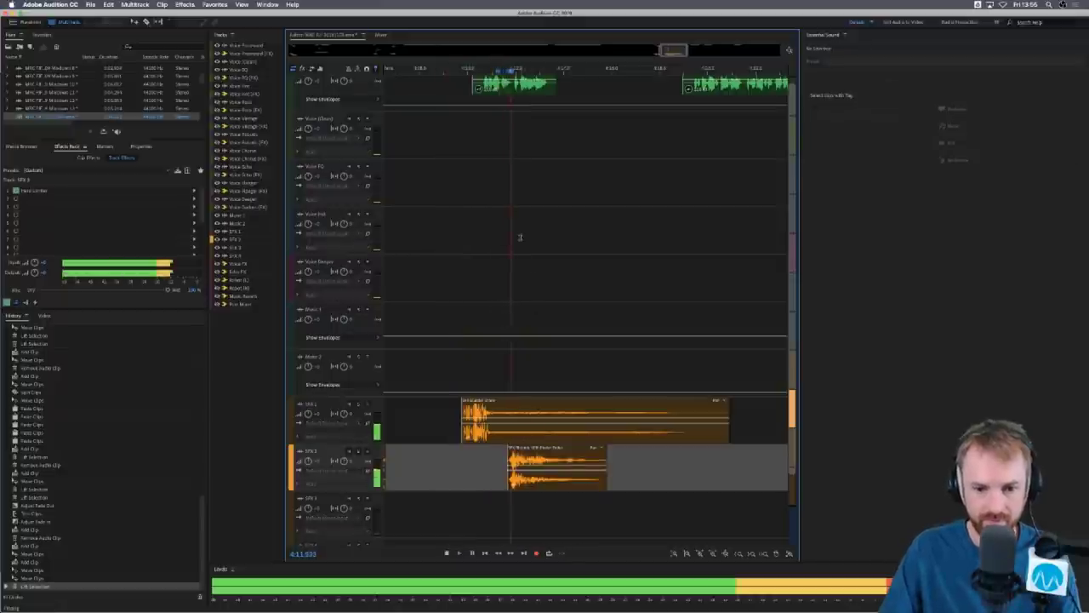
Step: Move a piece of the top voice clip down to the Voice Designer track
click(513, 85)
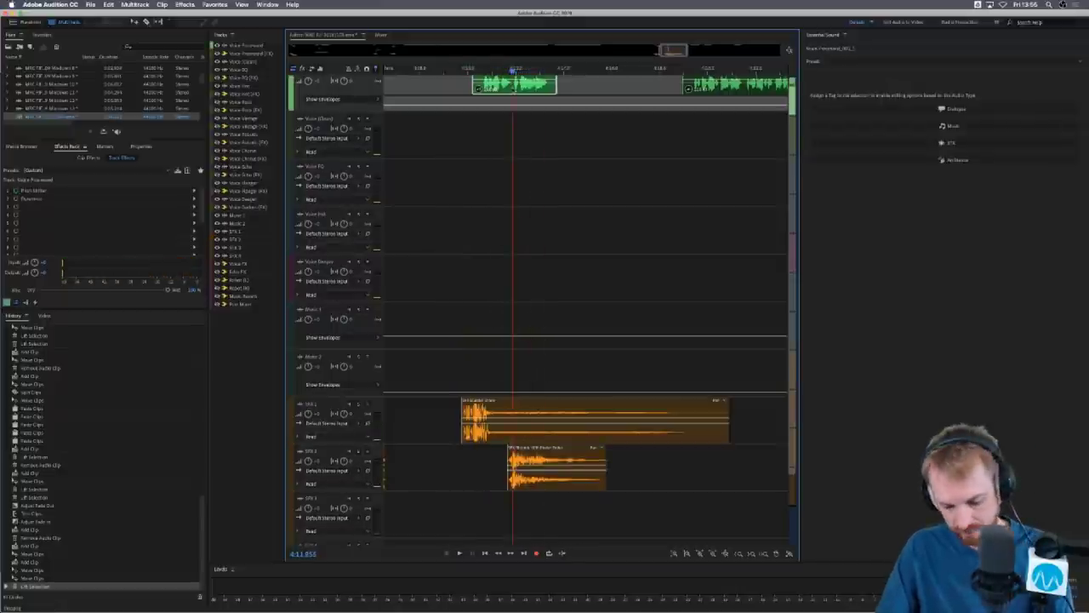
drag(521, 89, 521, 270)
key(space)
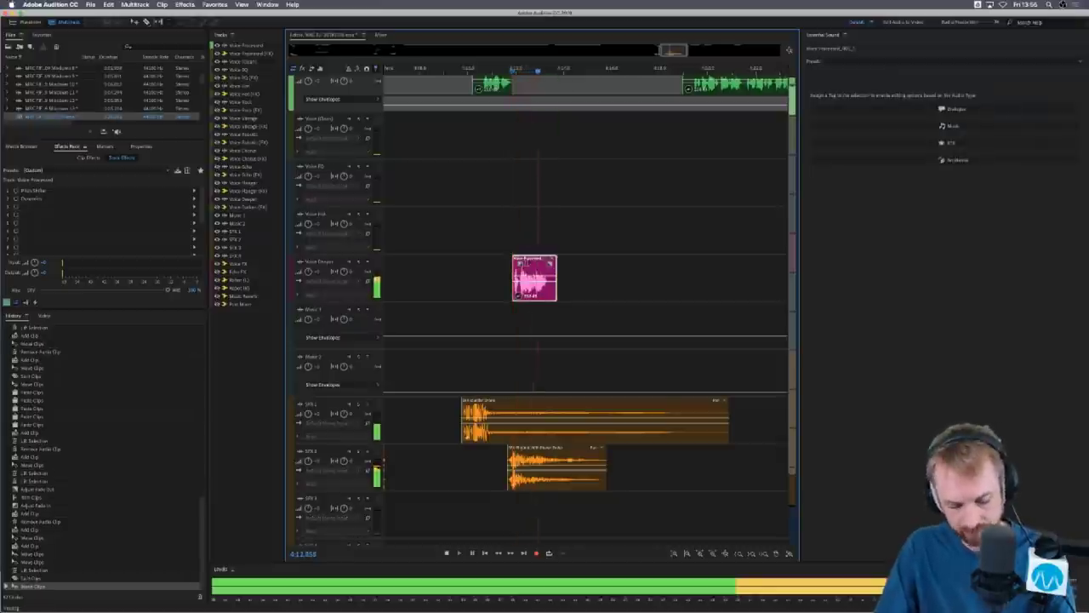
key(space)
Step: Copy the voice piece onto the Voice FX track and audition the layered voices
drag(527, 261, 534, 231)
key(space)
key(space)
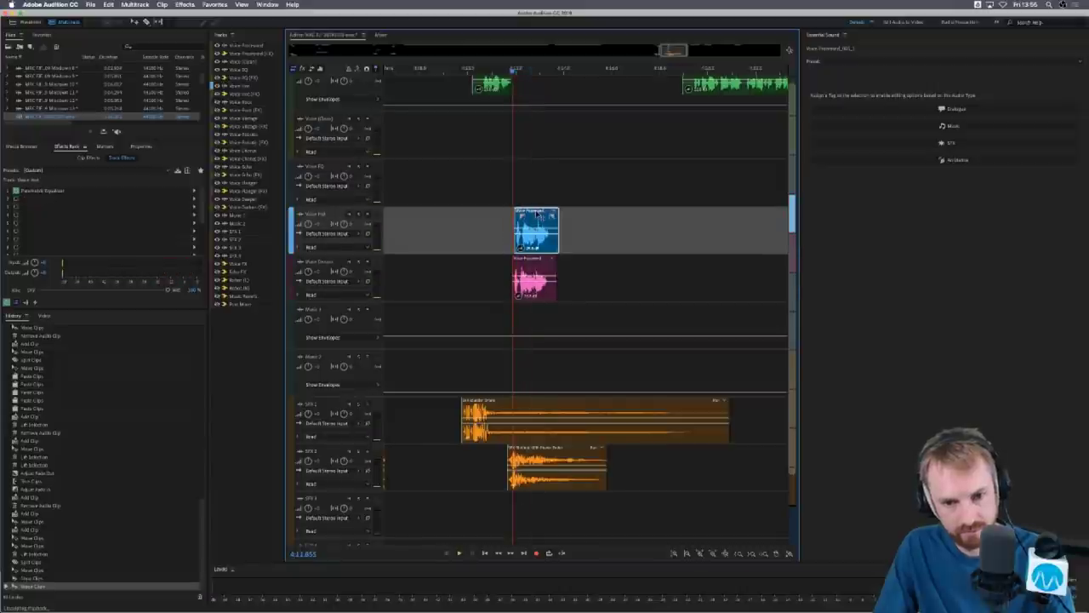
key(space)
scroll(517, 70, up, 3)
key(space)
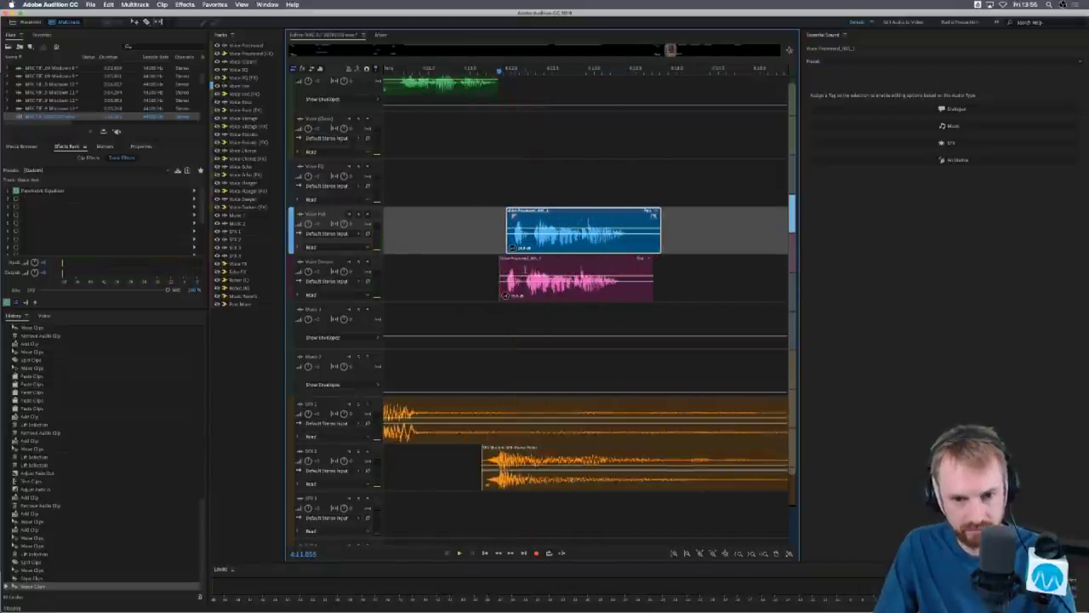
key(space)
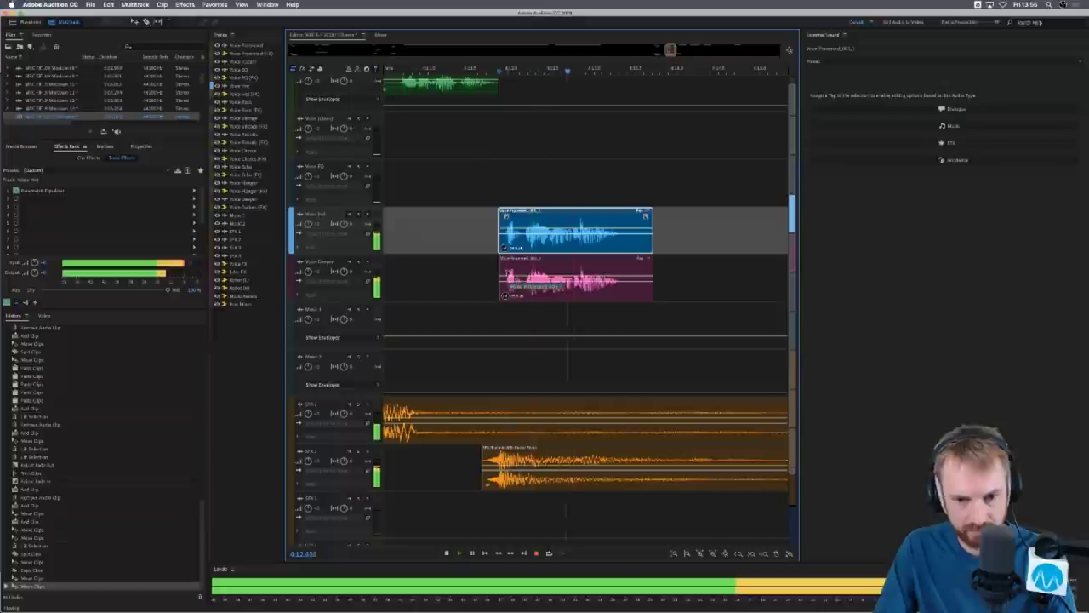
key(space)
click(508, 281)
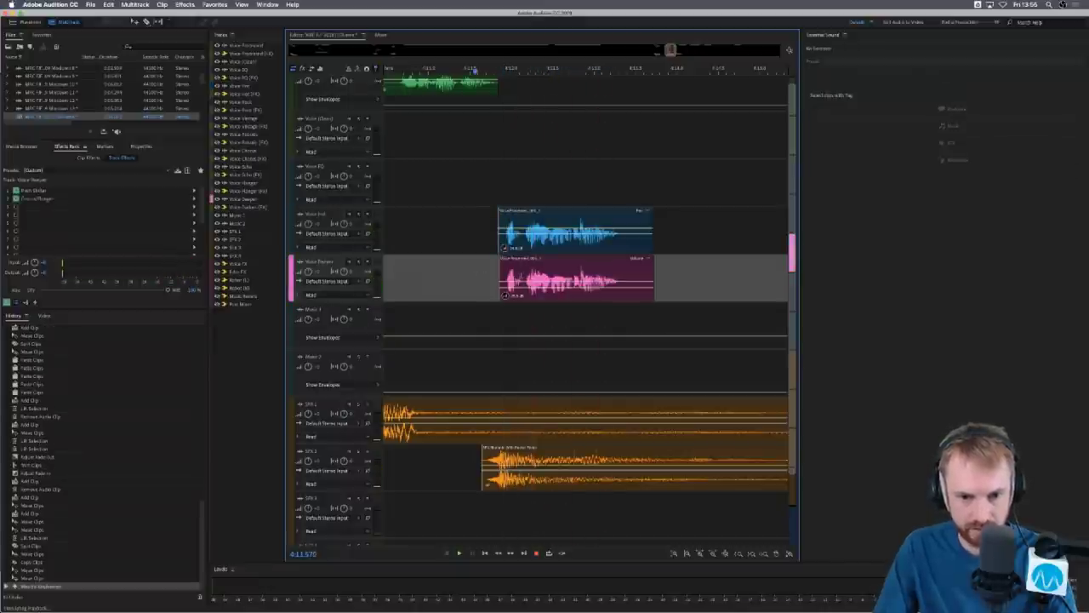
key(space)
key(space)
key(space)
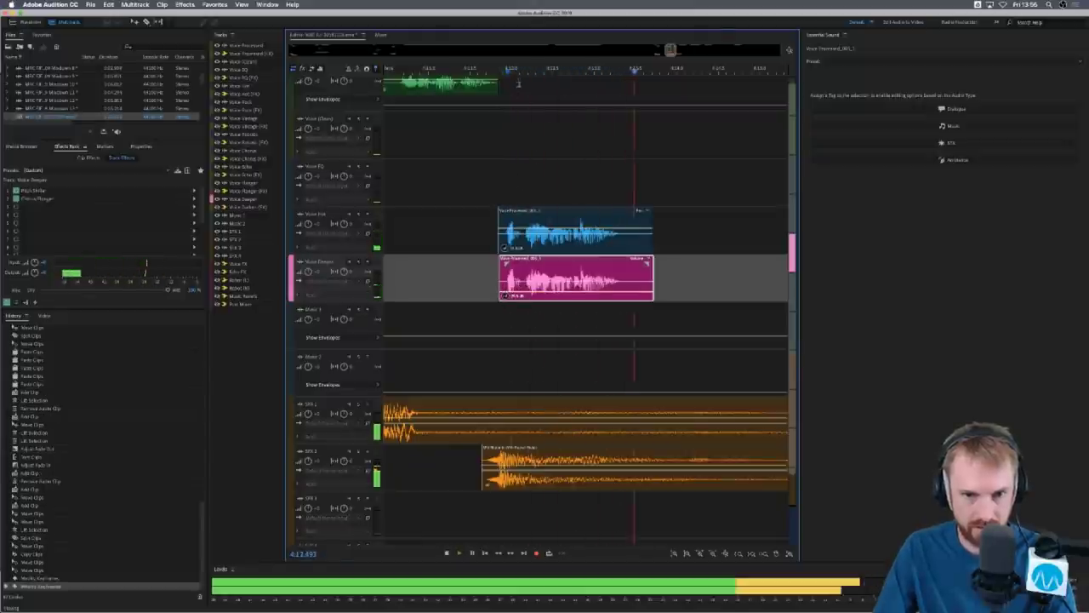
key(space)
Step: Cut the tail off the doorbell chime clip
scroll(507, 107, down, 5)
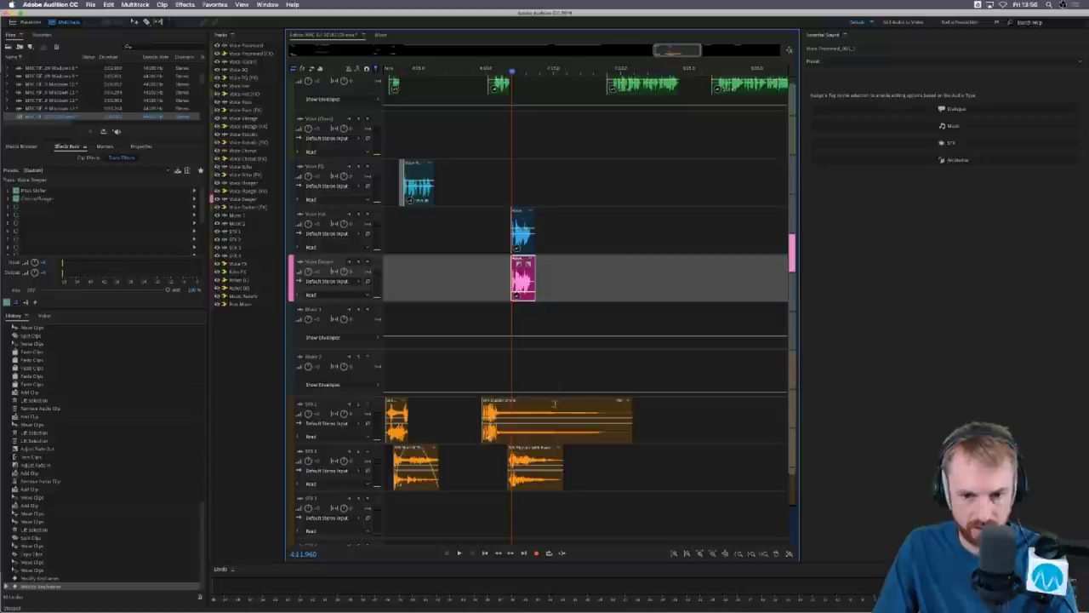
drag(548, 426, 719, 426)
key(Delete)
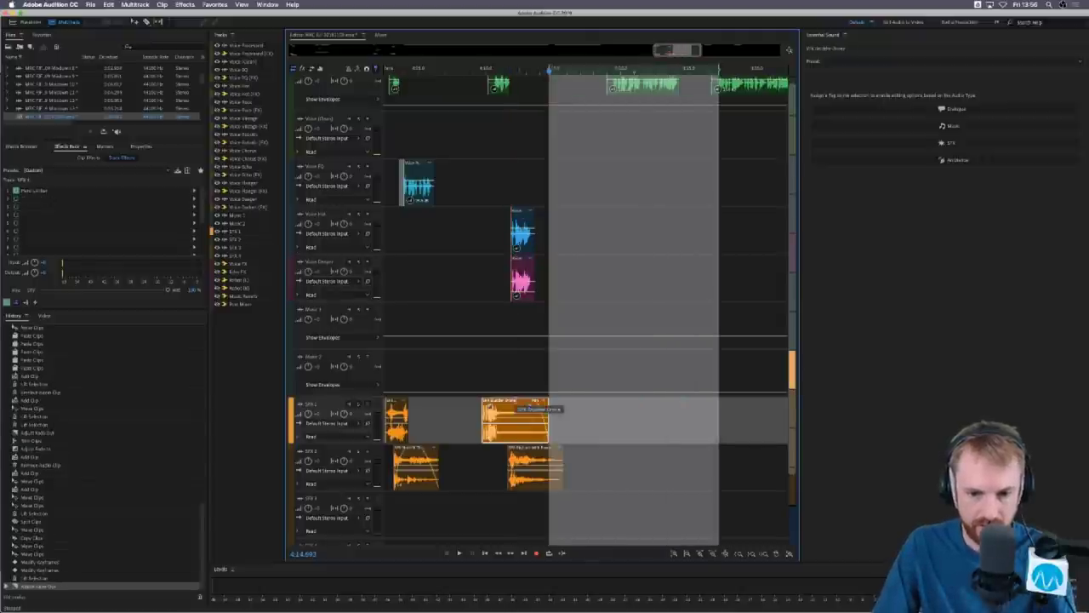
Step: Mix down the marked time range to a new Wave PCM file, save it, and return to Multitrack
drag(480, 366, 578, 385)
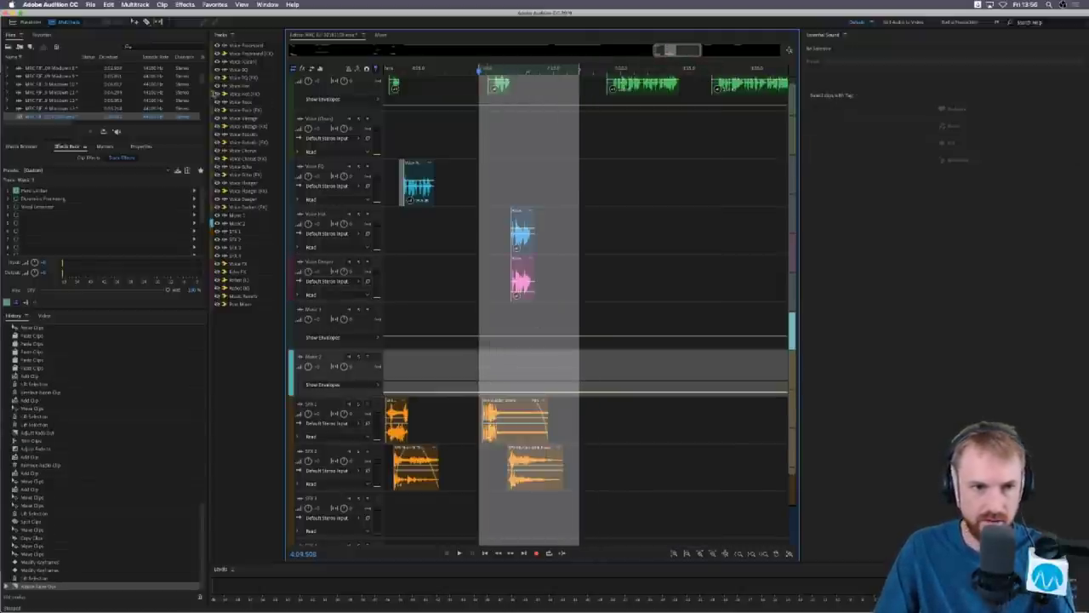
click(143, 5)
mouse_move(217, 41)
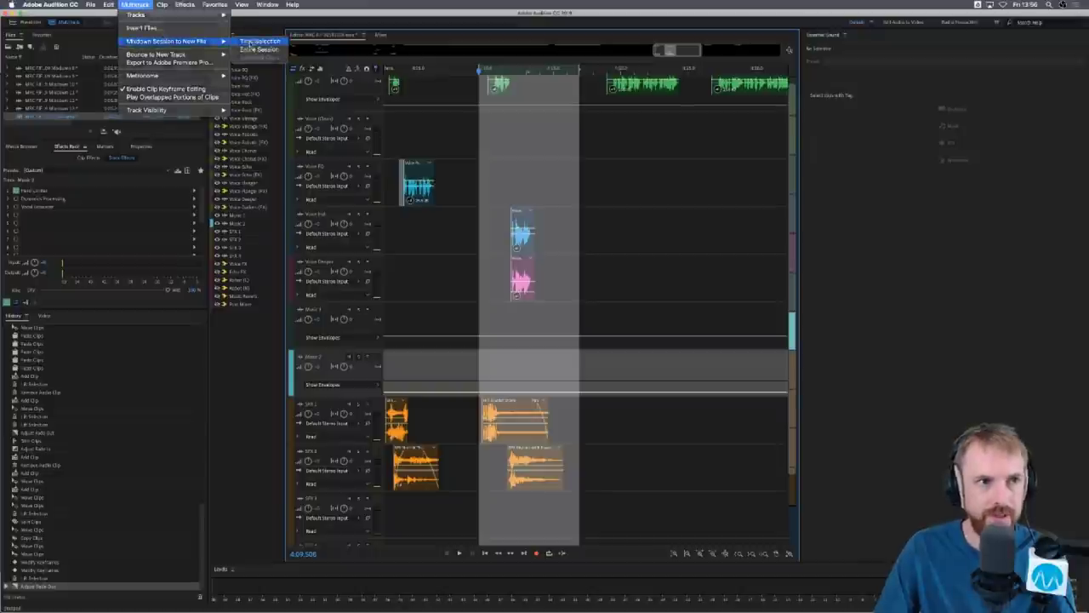
click(255, 41)
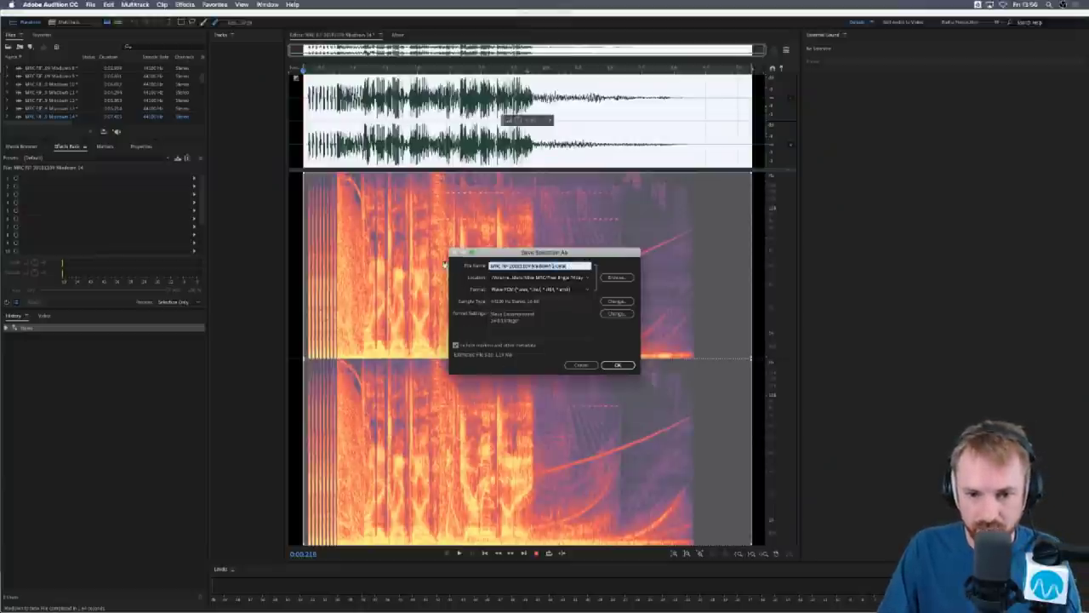
click(610, 365)
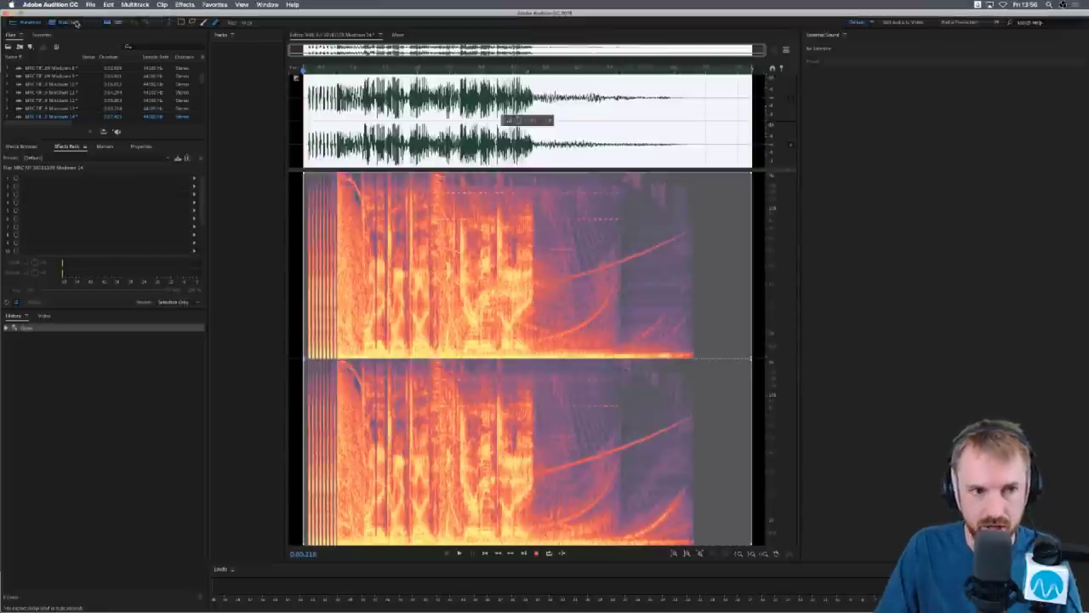
click(75, 22)
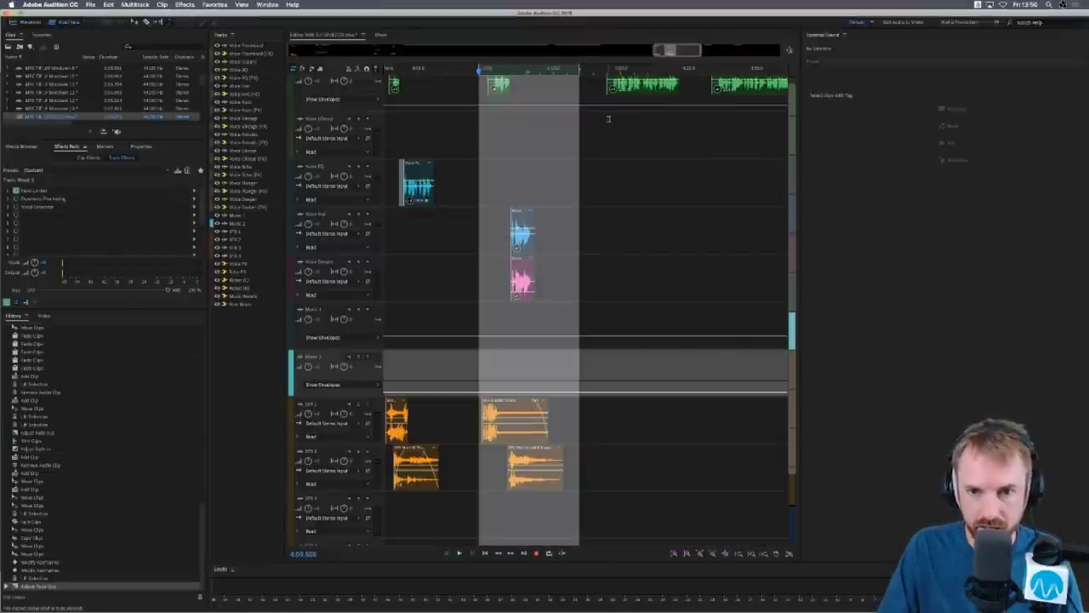
Step: Drop new sound effects onto SFX 1 and SFX 2, moving SFX 1 later and SFX 2 earlier
click(609, 119)
key(space)
drag(225, 421, 628, 418)
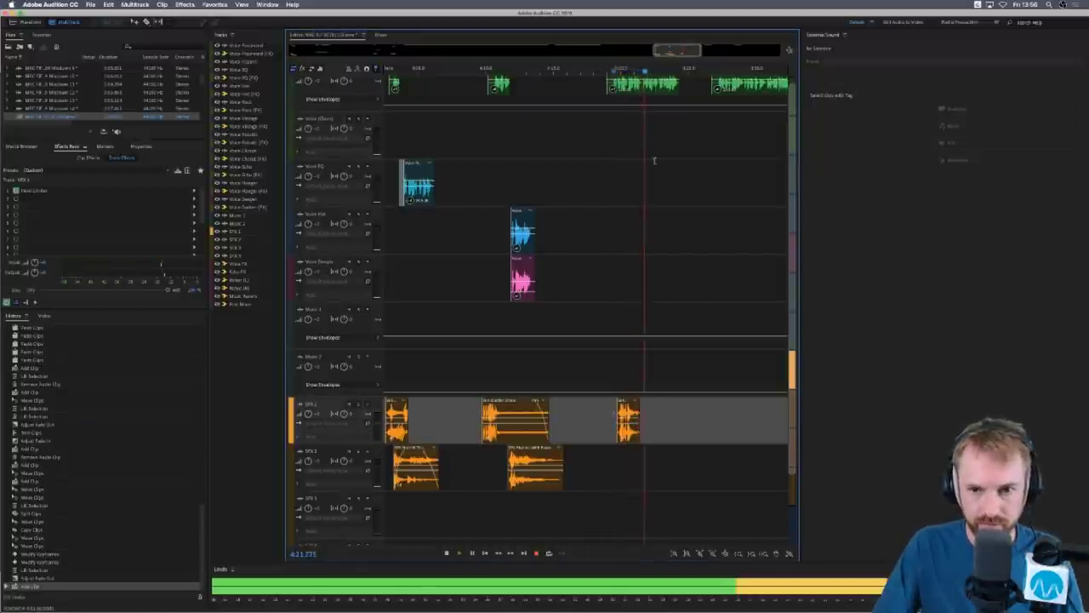
drag(4, 460, 630, 470)
click(609, 423)
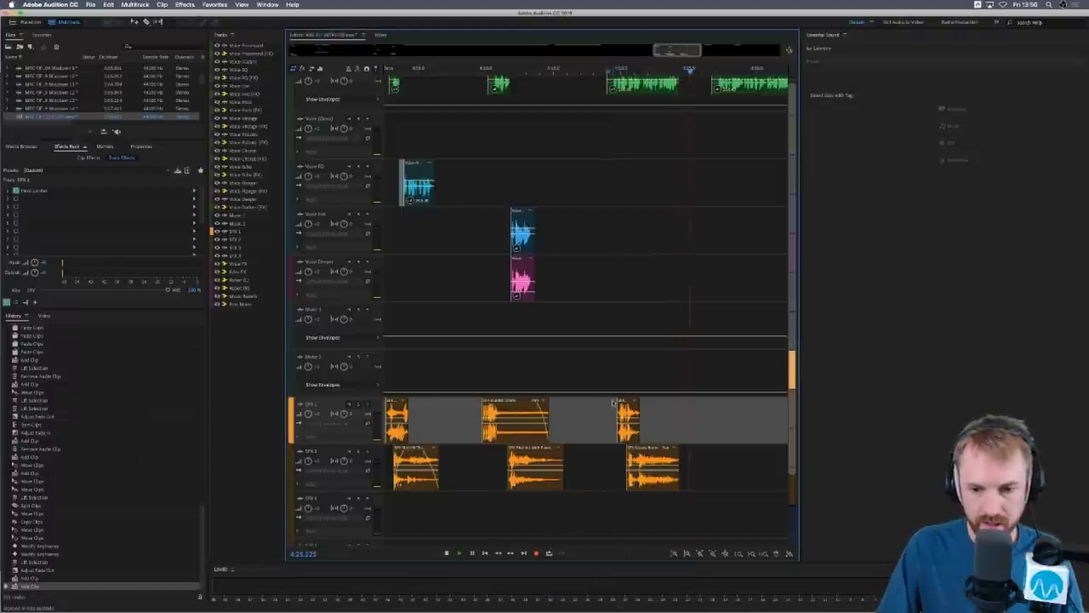
key(=)
key(=)
key(=)
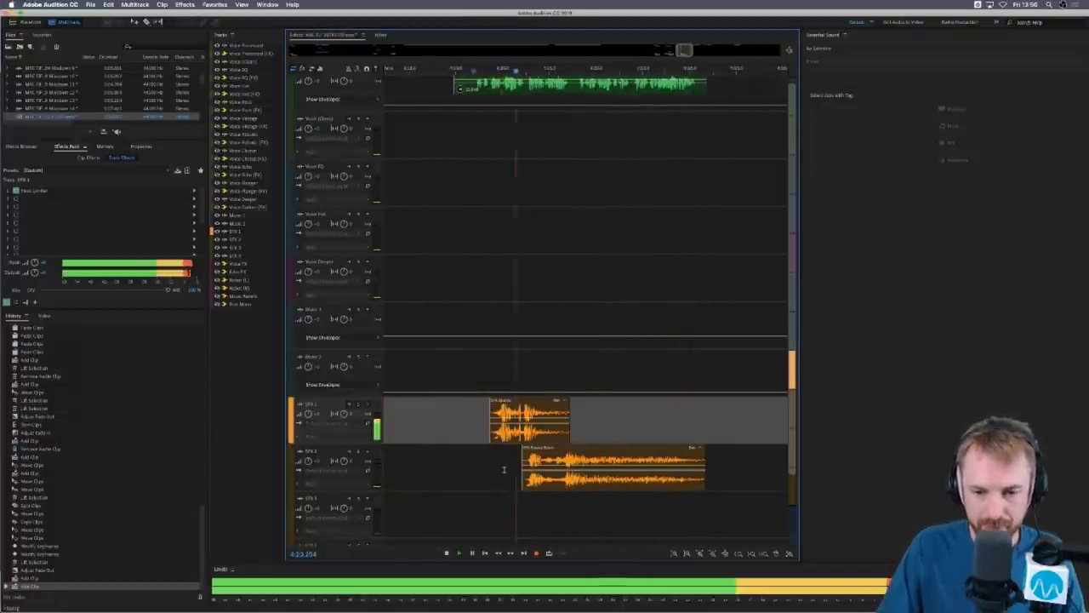
drag(521, 403, 584, 405)
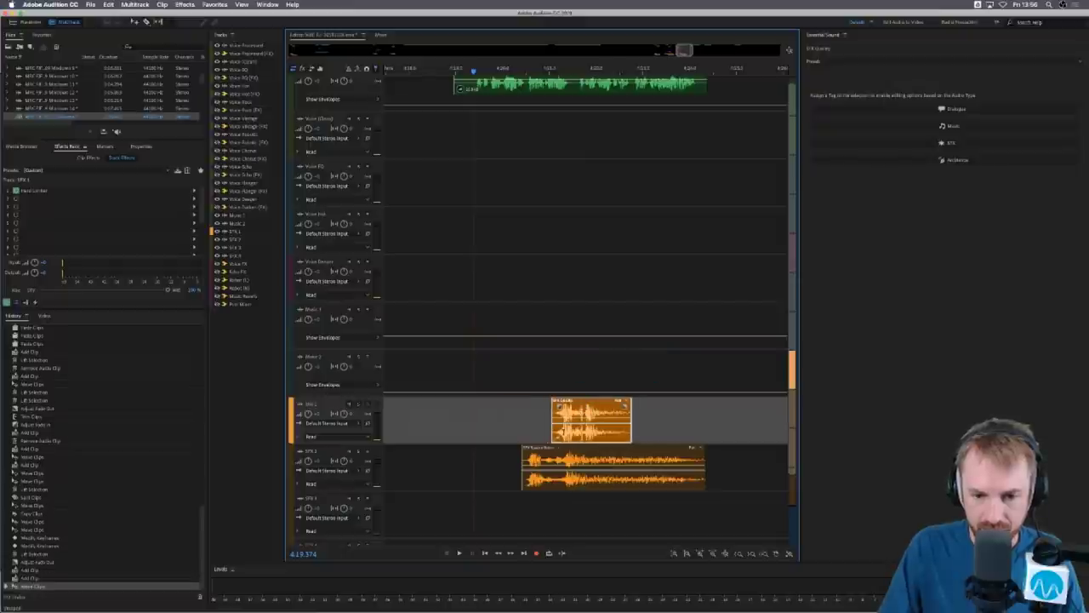
drag(551, 450, 513, 480)
Step: Audition the arranged effects and nudge the SFX 2 clip slightly earlier
click(463, 414)
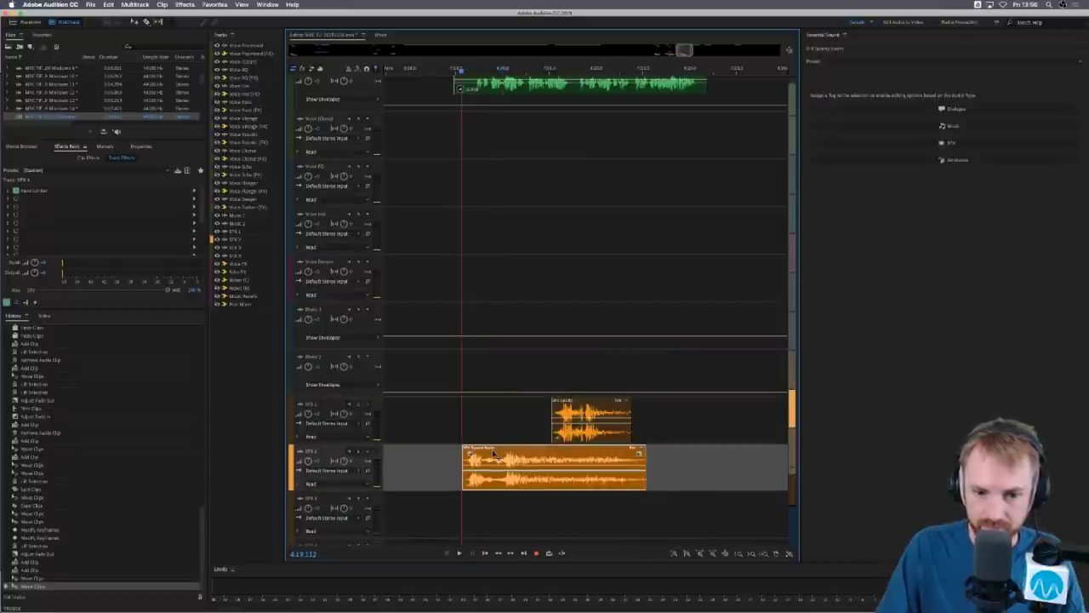
key(space)
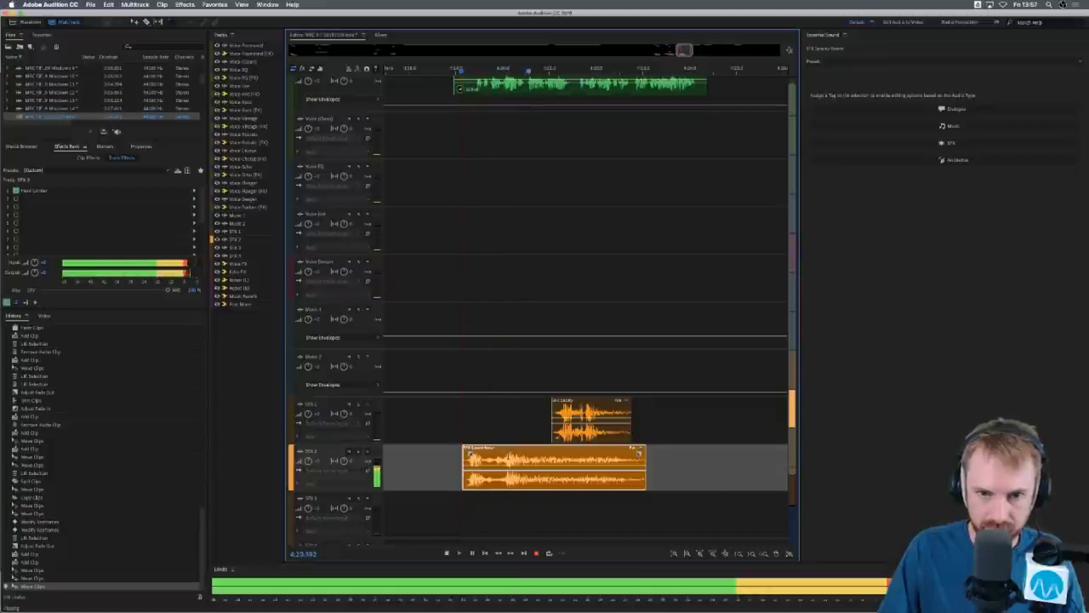
key(space)
drag(511, 468, 505, 468)
click(451, 415)
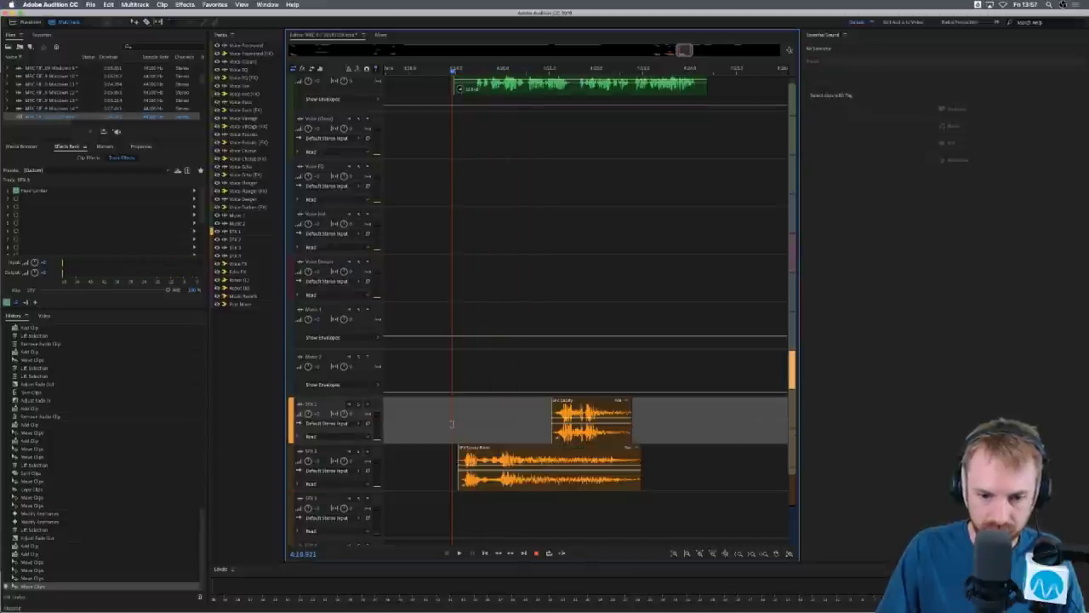
key(space)
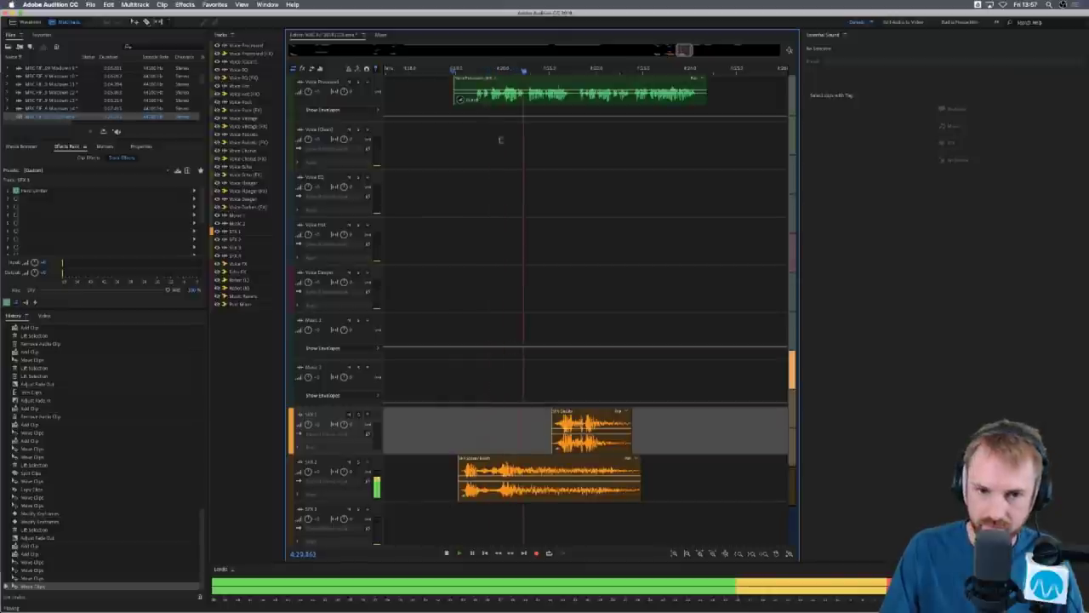
key(space)
key(space)
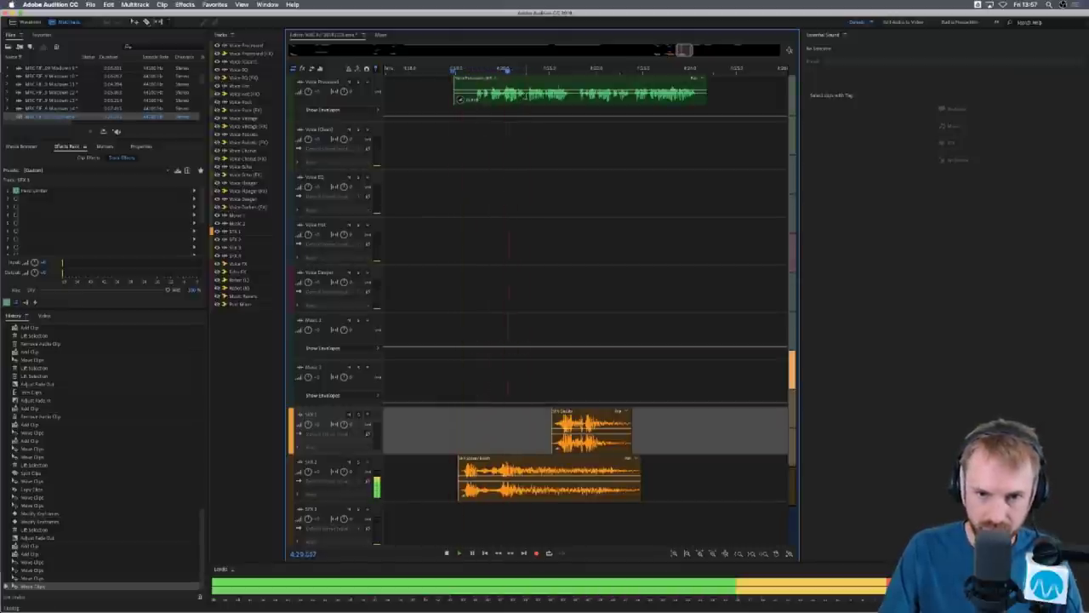
Step: Split the top Voice Processed clip with the Razor tool
key(space)
click(525, 95)
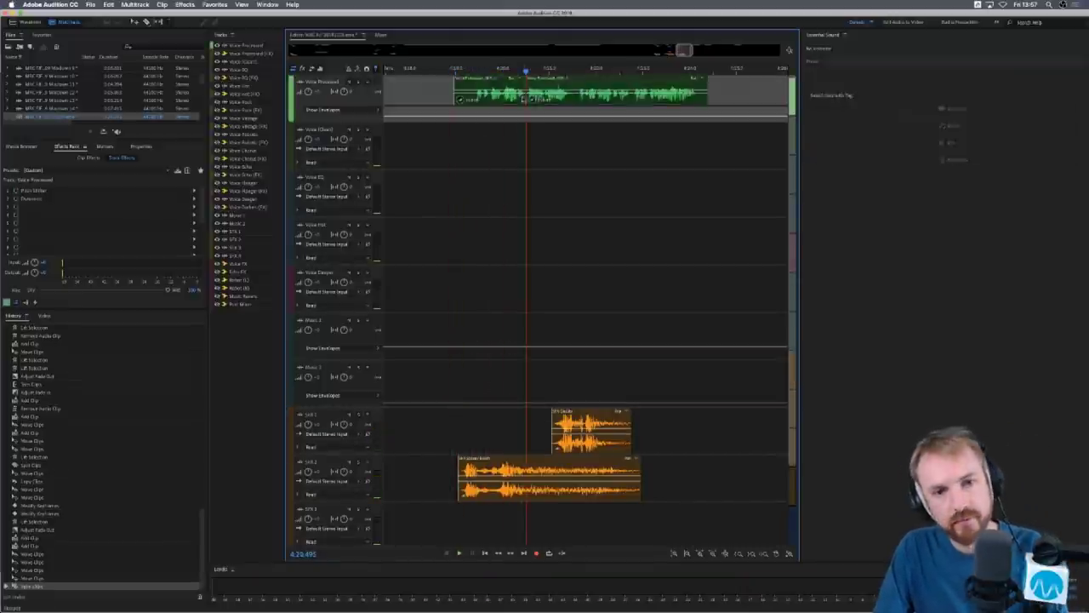
click(503, 96)
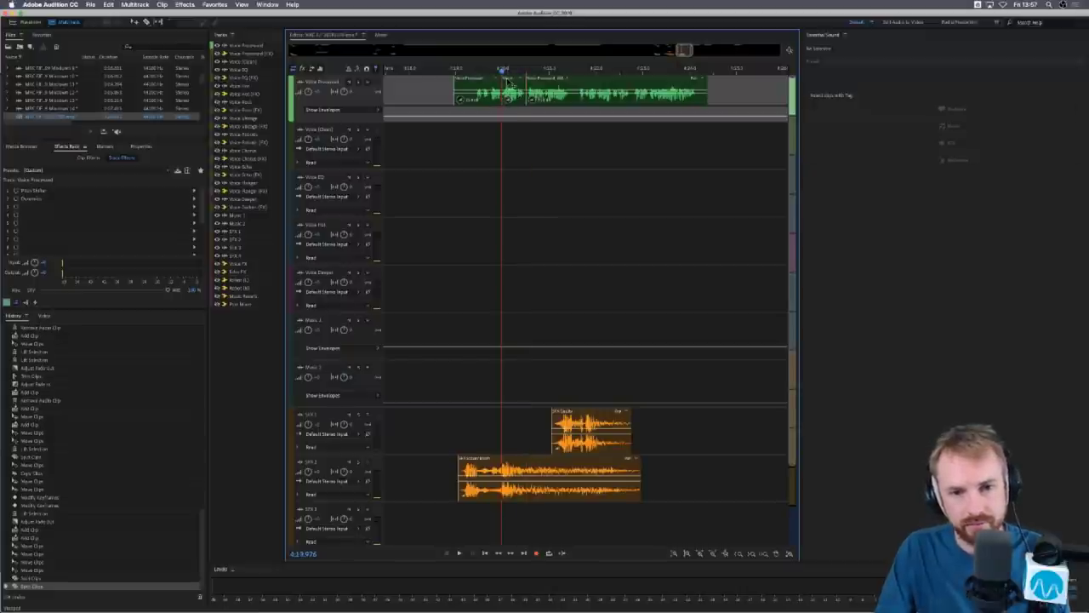
Step: Move the short voice piece onto the unhidden Voice Echo track and audition it
drag(508, 85, 505, 292)
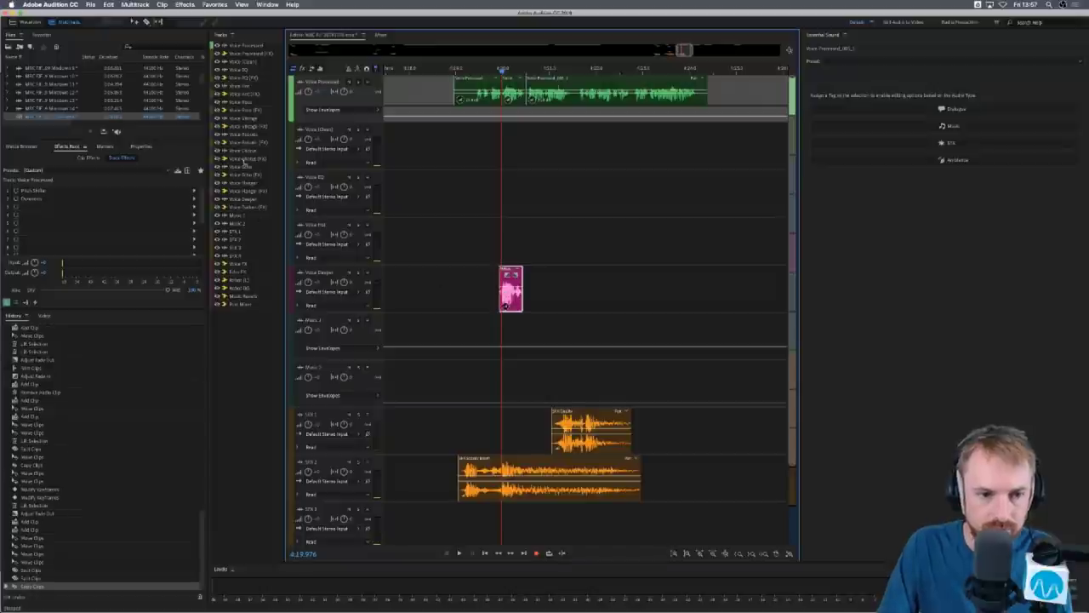
click(217, 167)
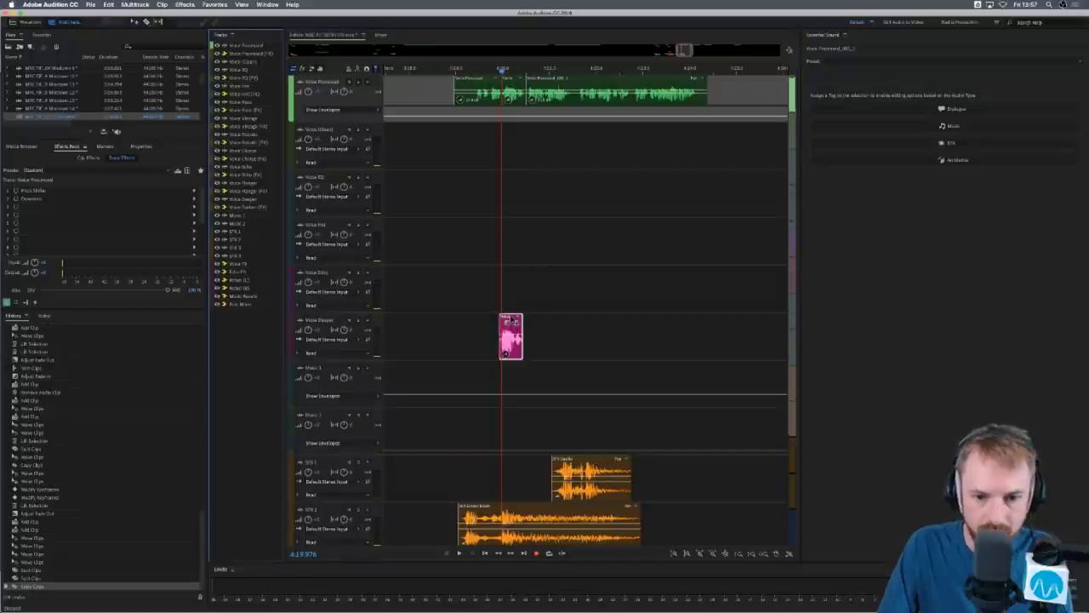
drag(514, 322, 514, 273)
key(space)
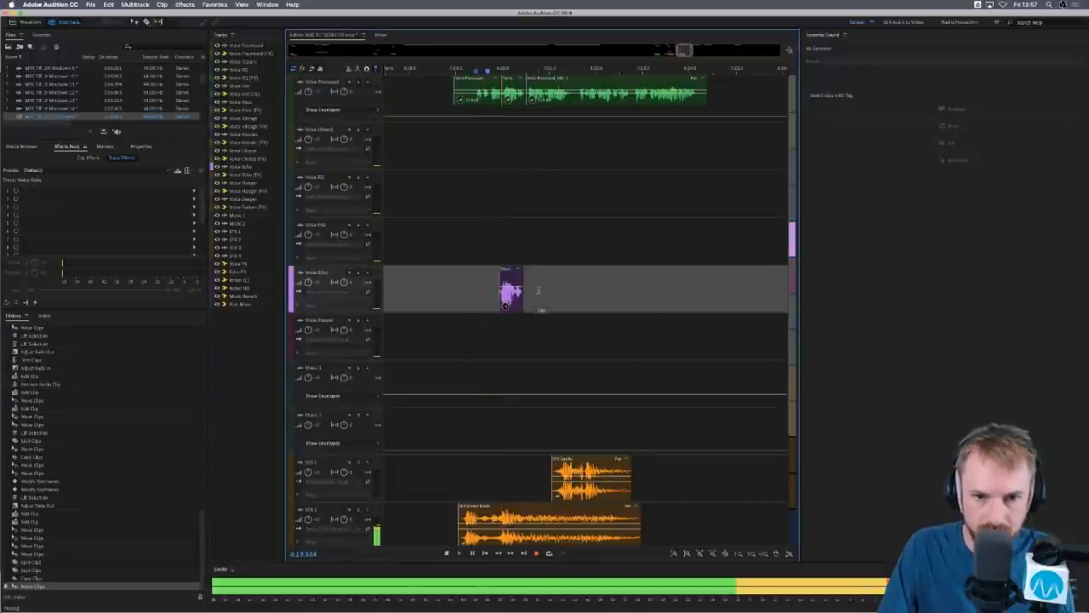
key(space)
key(space)
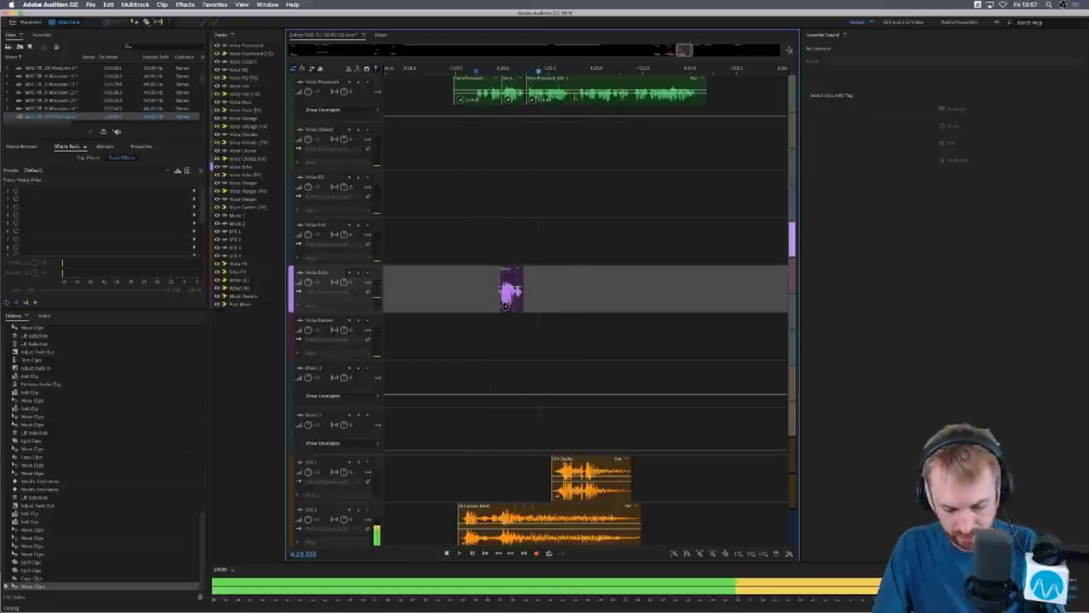
Step: Split the Voice Processed clip at the playhead and shift the middle piece down to Voice Fill
key(super+k)
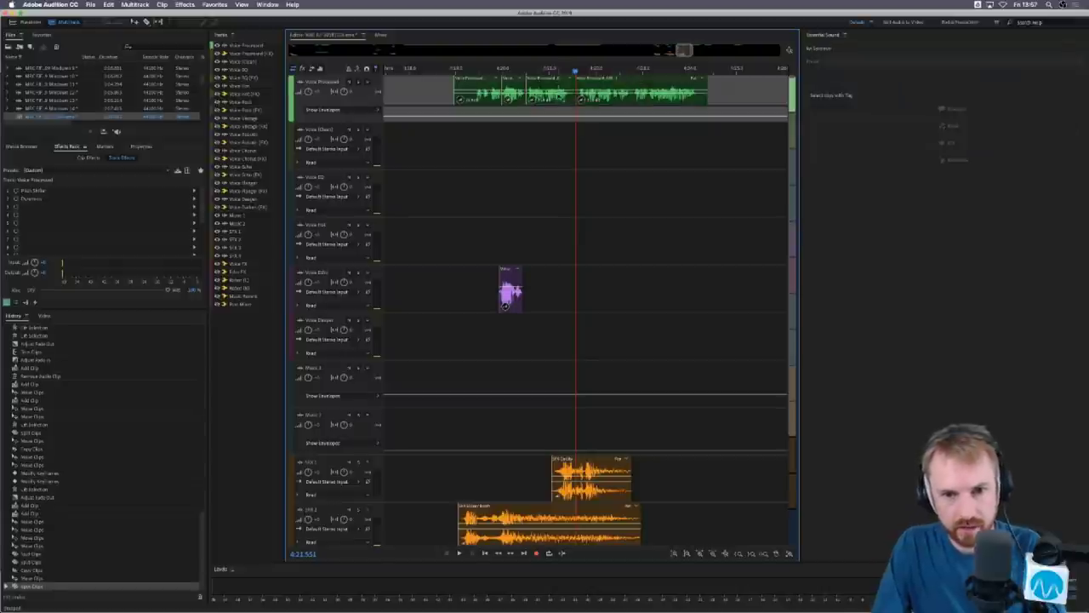
key(alt+Down)
key(alt+Down)
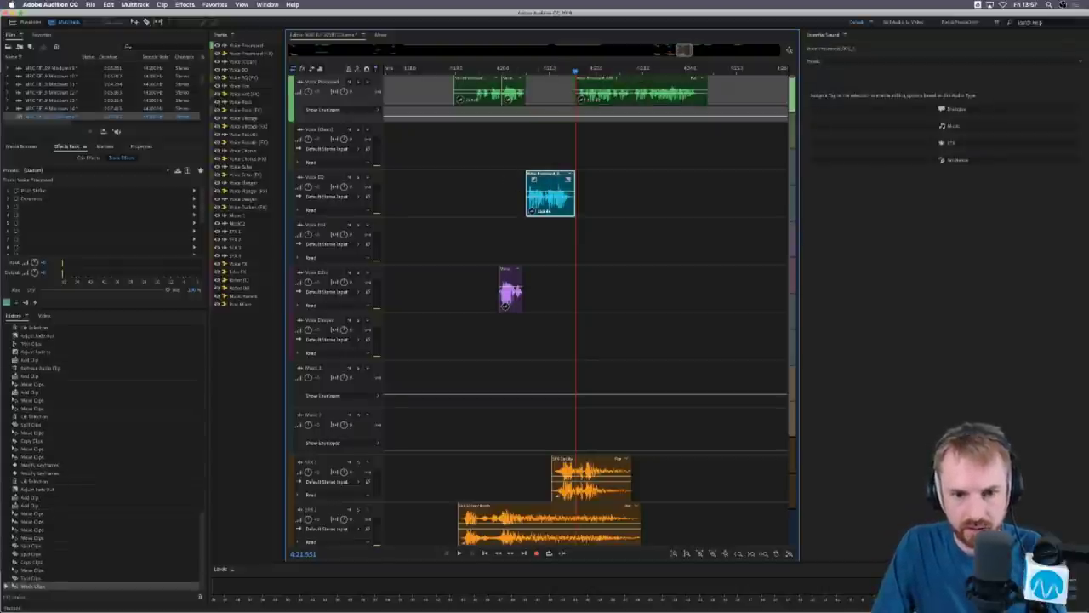
key(alt+Down)
click(493, 209)
key(space)
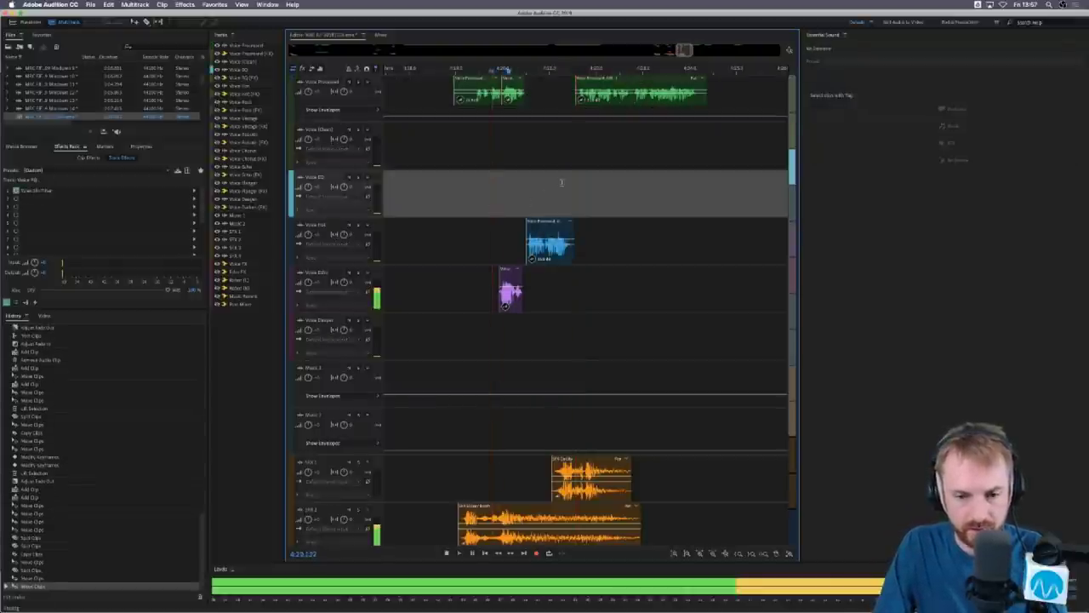
key(space)
key(space)
drag(591, 466, 602, 467)
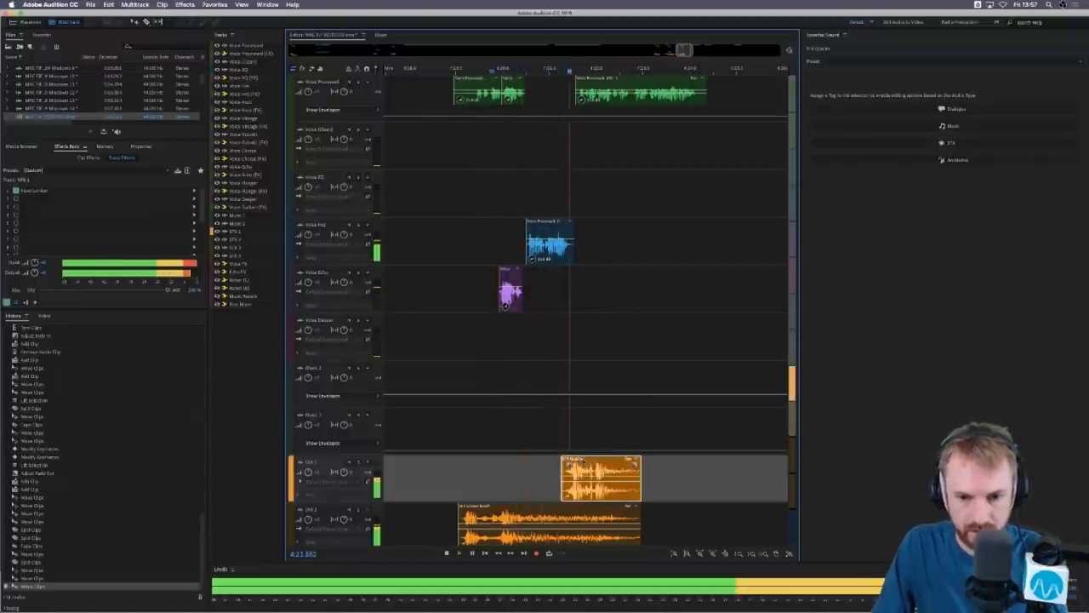
key(space)
Step: Move the last voice piece onto the unhidden Voice Rock track, fine-tune its timing and fade it out
drag(589, 99, 576, 210)
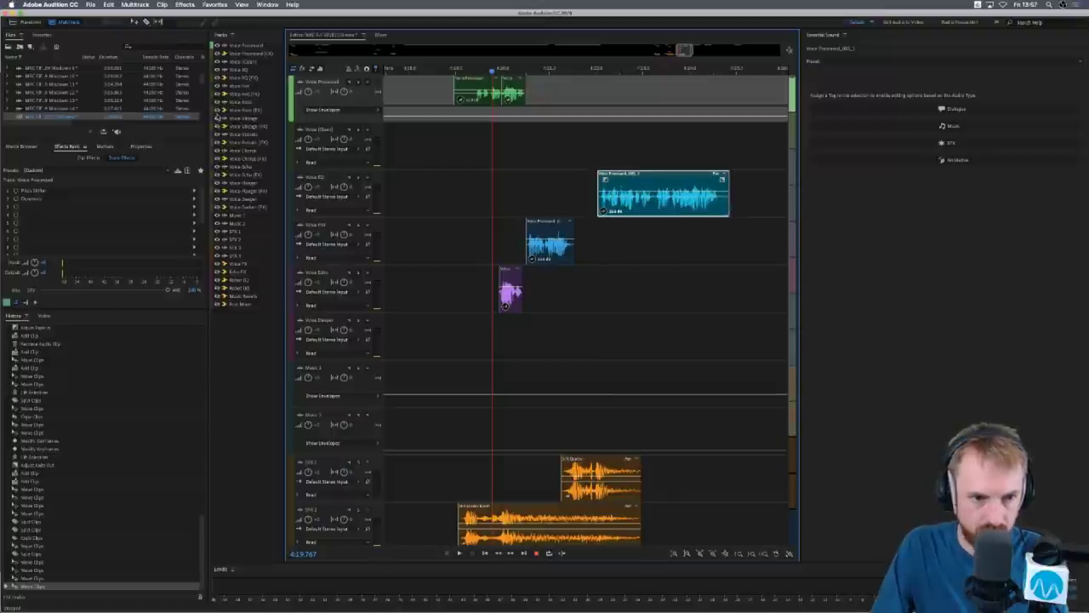
click(219, 104)
drag(619, 213, 615, 317)
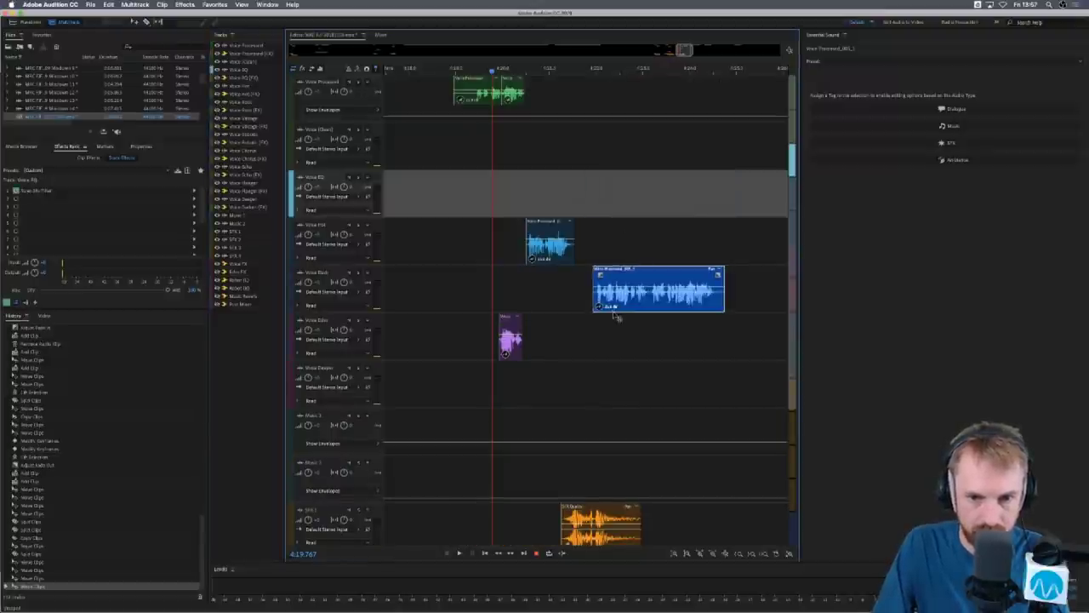
click(578, 290)
key(space)
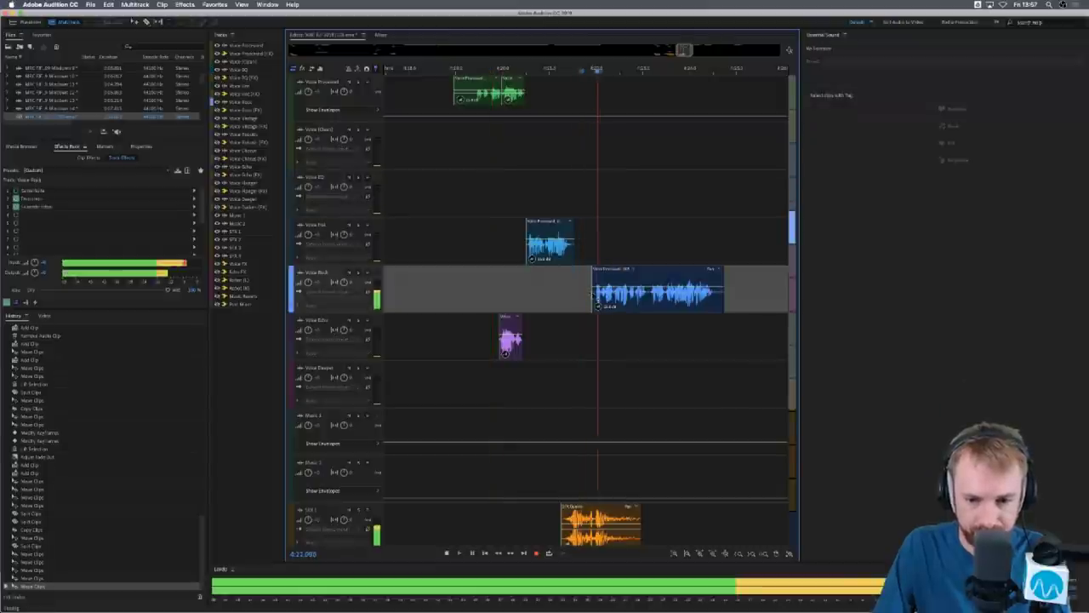
key(space)
drag(610, 306, 604, 306)
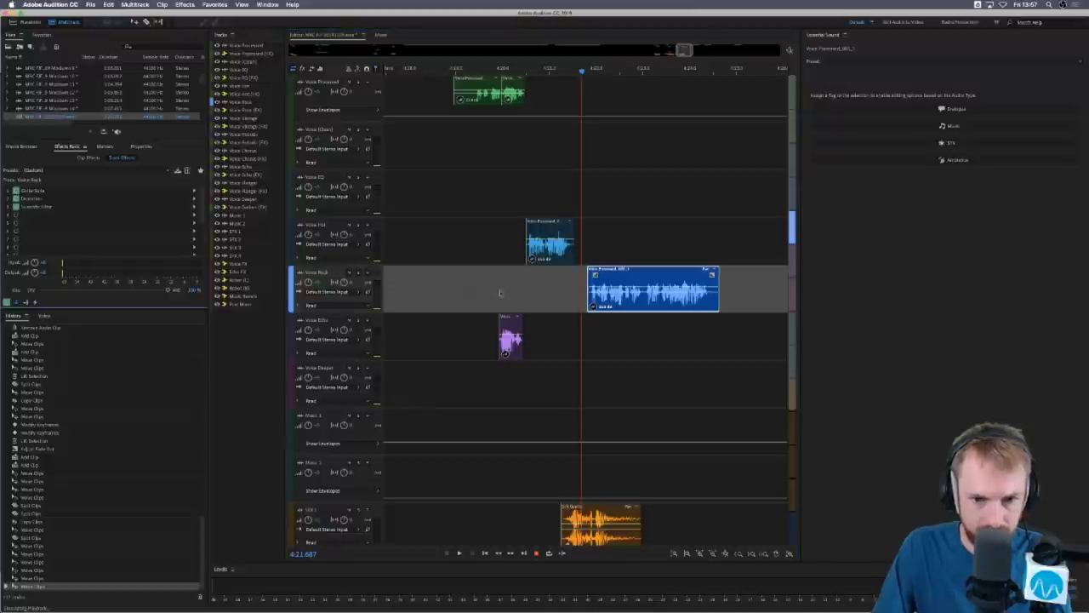
key(space)
key(alt+period)
key(alt+period)
key(alt+period)
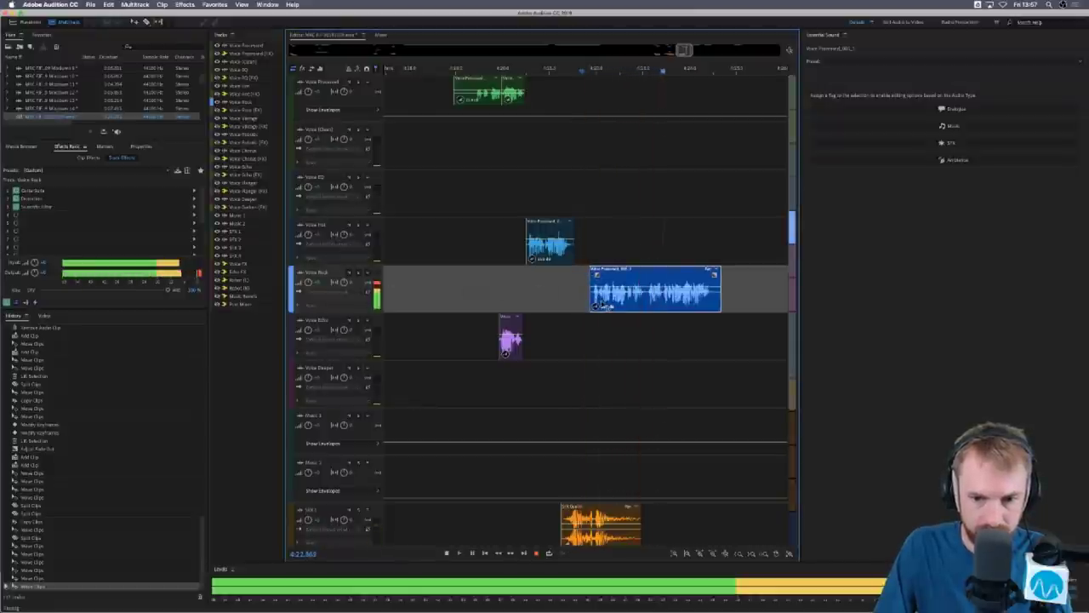
key(space)
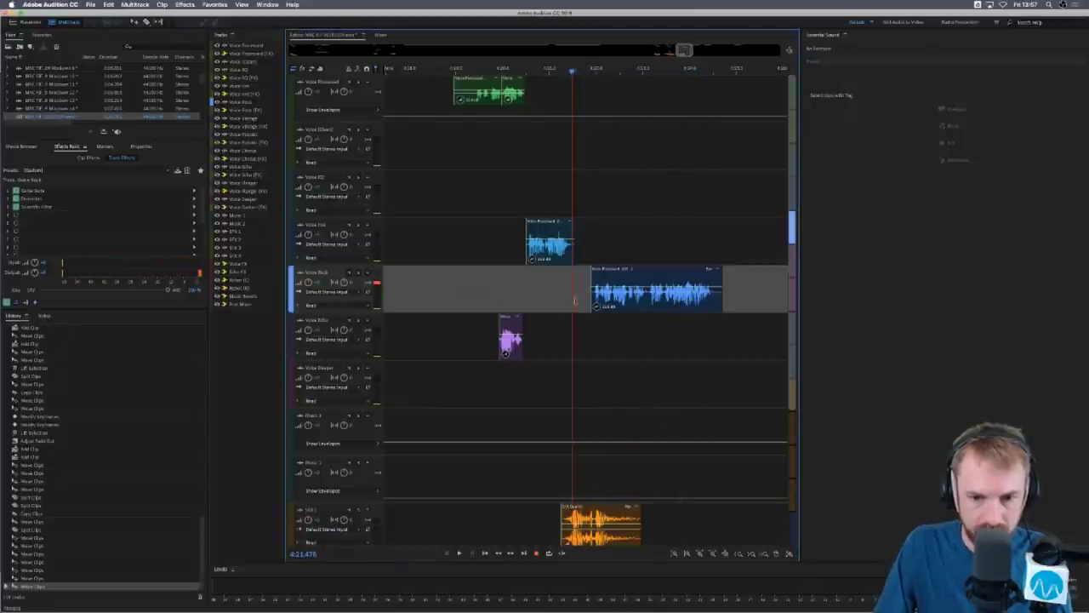
drag(715, 274, 705, 274)
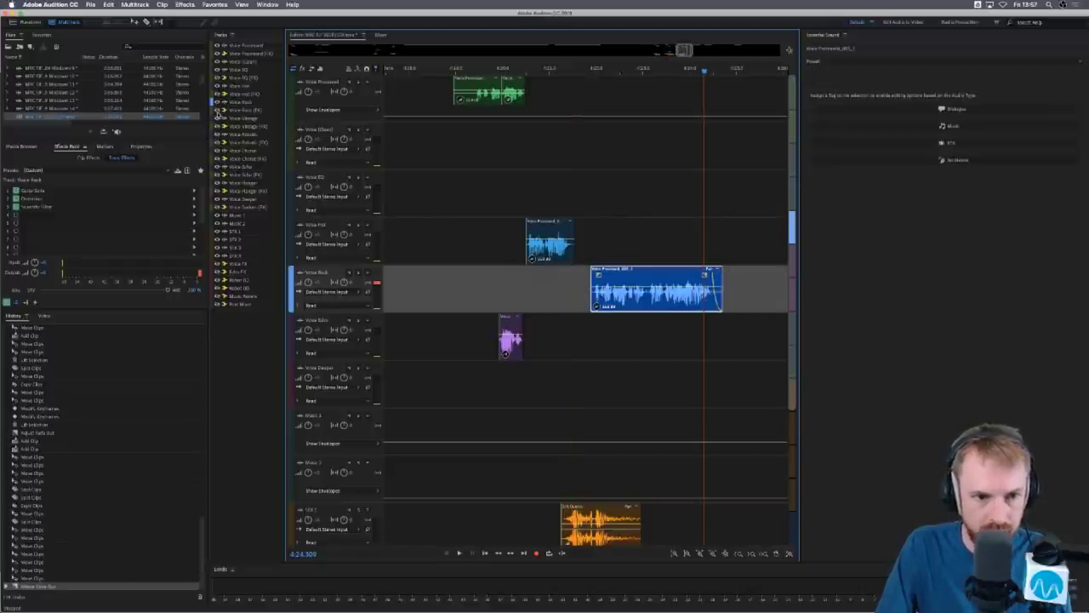
Step: Reveal the Voice Rock (FX) track and play back the Voice Rock section
click(217, 111)
click(386, 324)
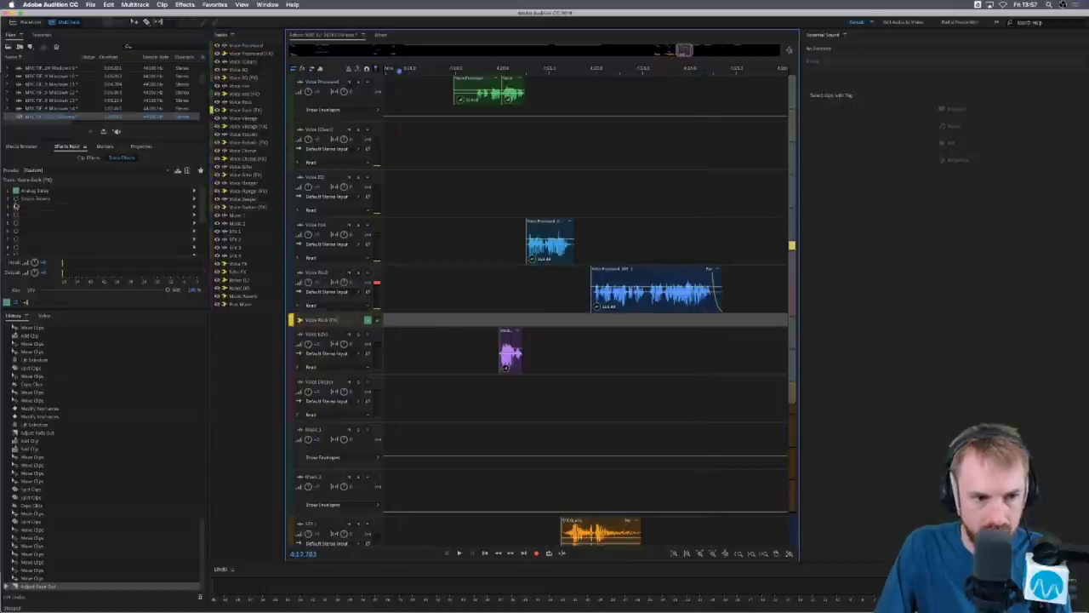
click(583, 298)
key(space)
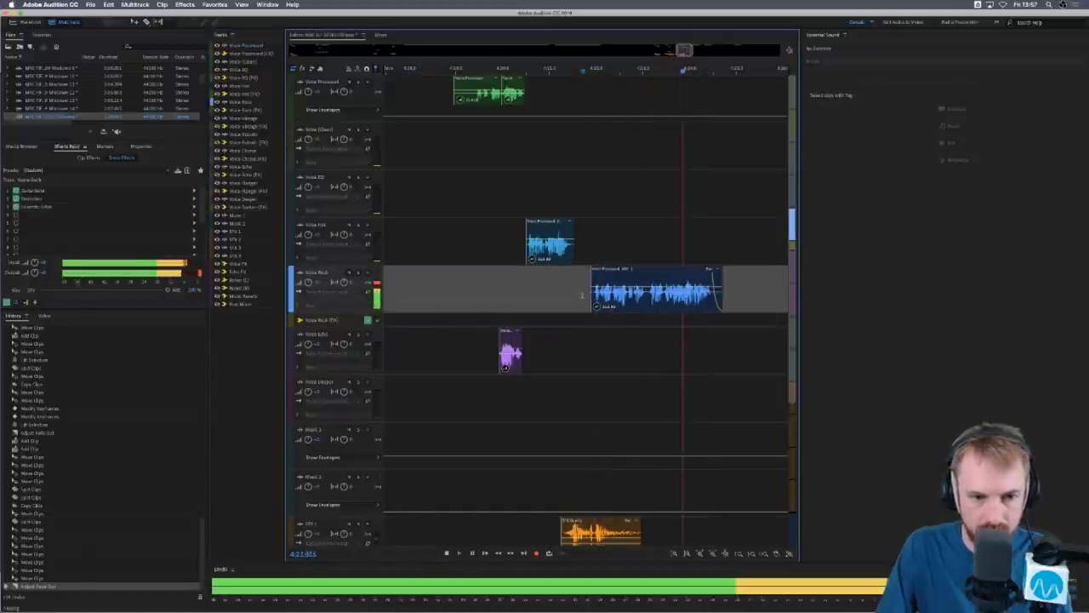
key(space)
Step: Select the Voice Rock (FX) track and play it to hear the processed voice
scroll(570, 296, down, 1)
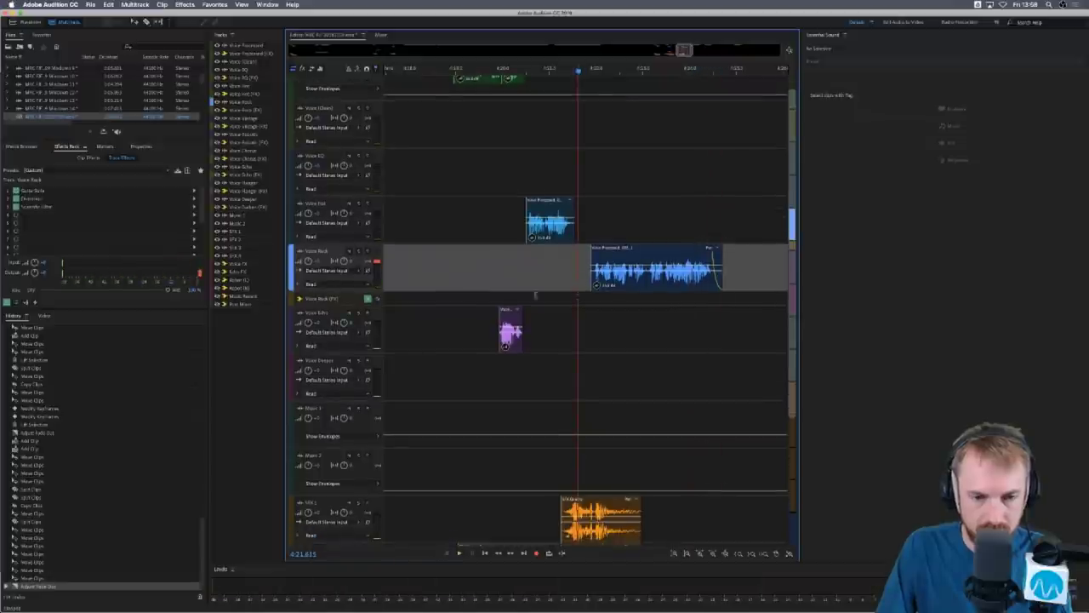
click(378, 304)
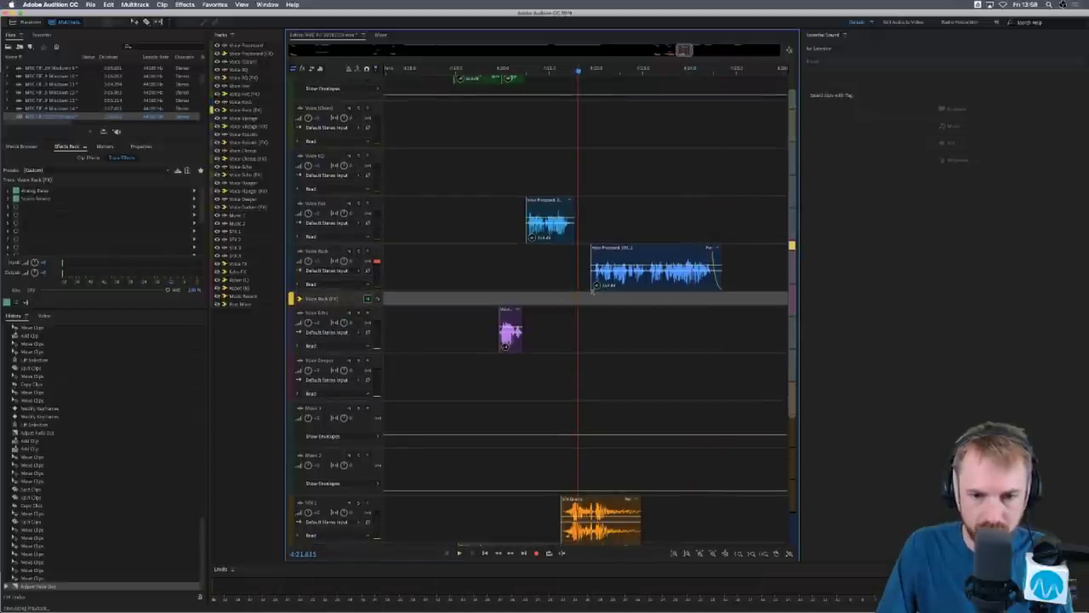
key(space)
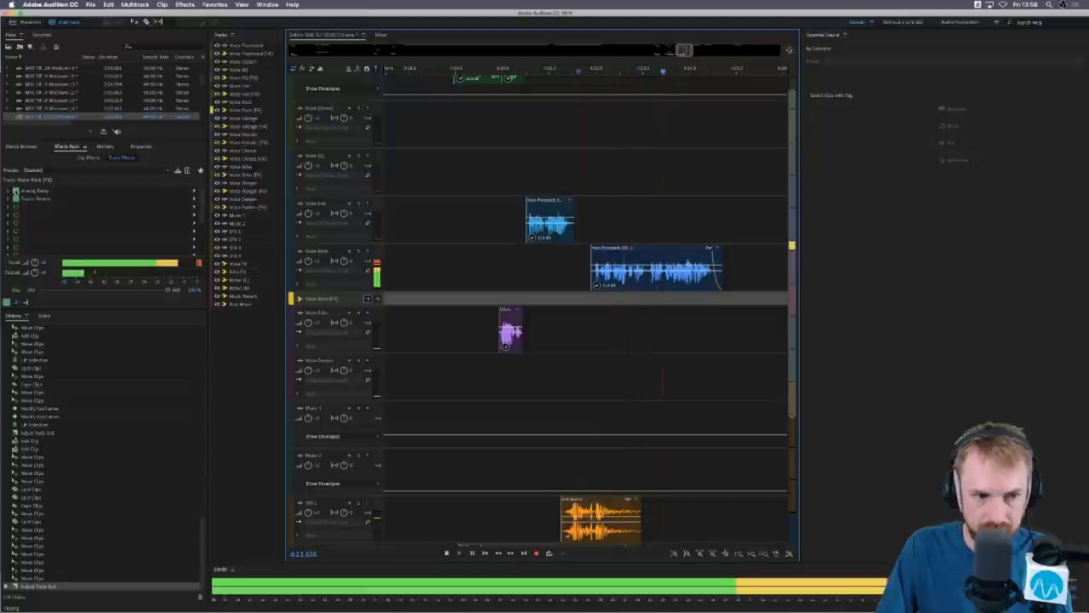
key(space)
key(space)
Step: Play the edited voice section and drag a time selection around it
scroll(600, 145, down, 2)
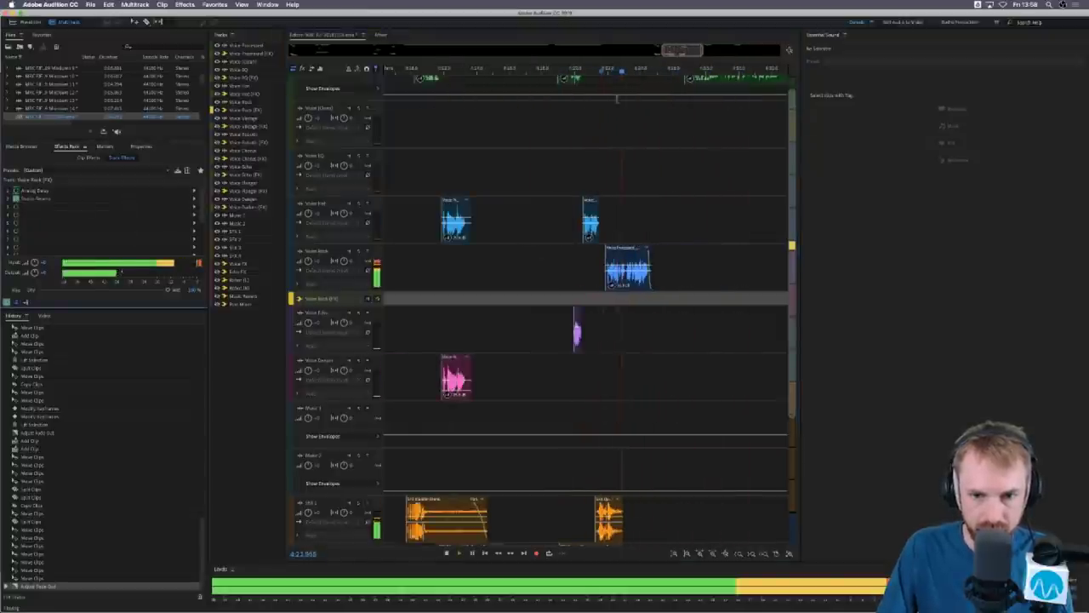
scroll(586, 175, up, 1)
click(558, 142)
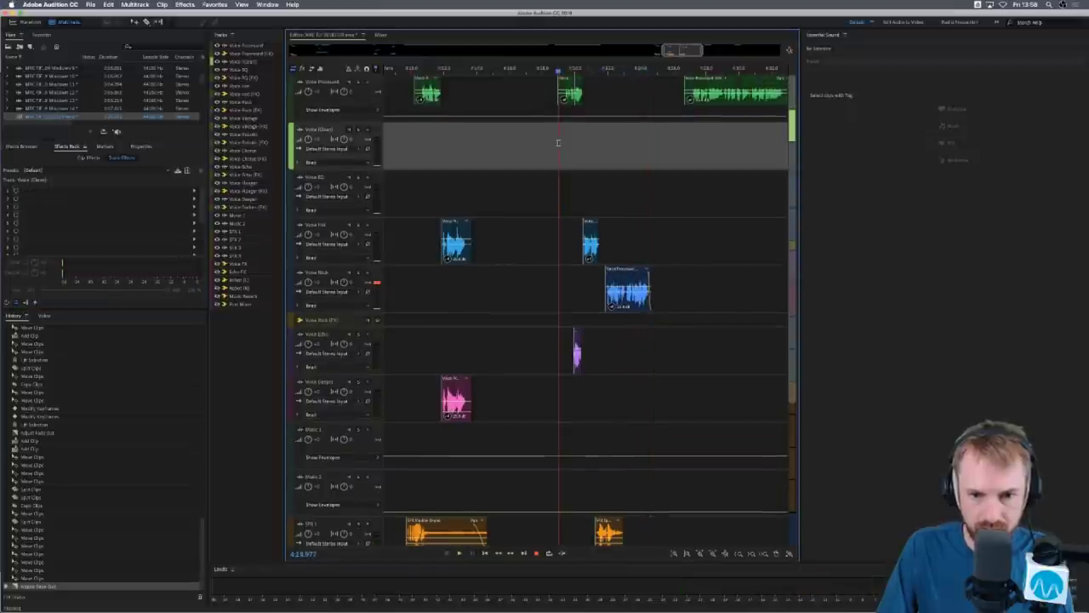
key(space)
drag(553, 145, 657, 148)
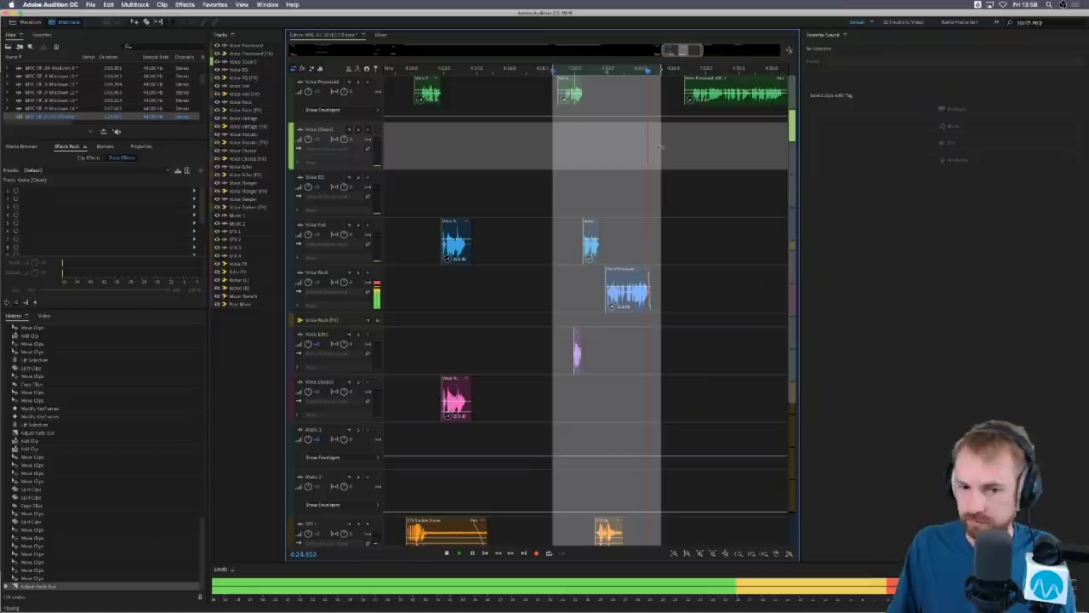
key(space)
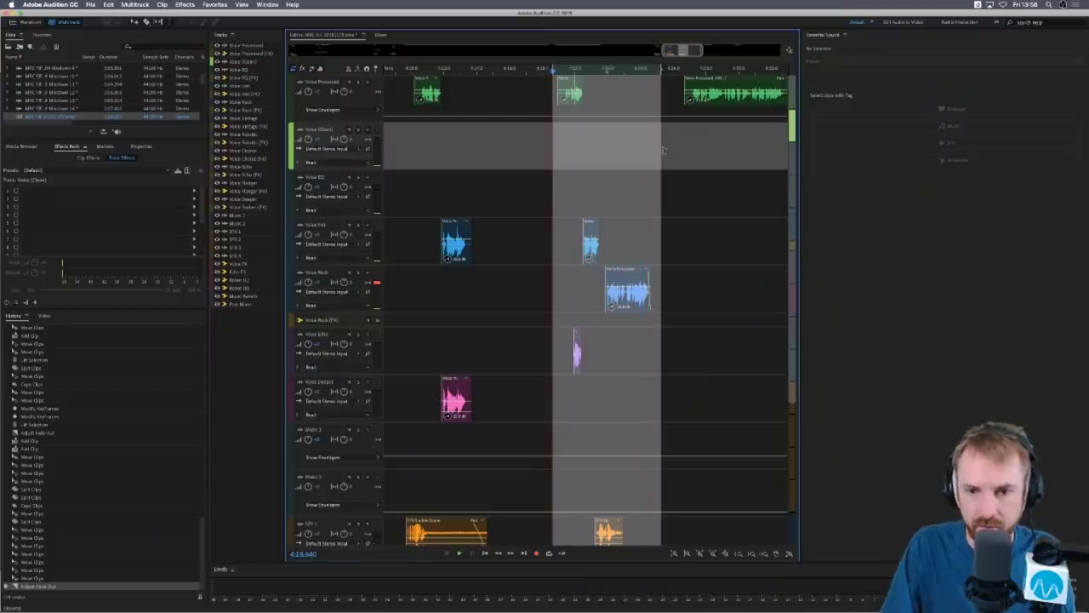
Step: Extend the time selection slightly and mix down only that time selection to a new file
drag(662, 153, 672, 152)
click(109, 4)
mouse_move(134, 4)
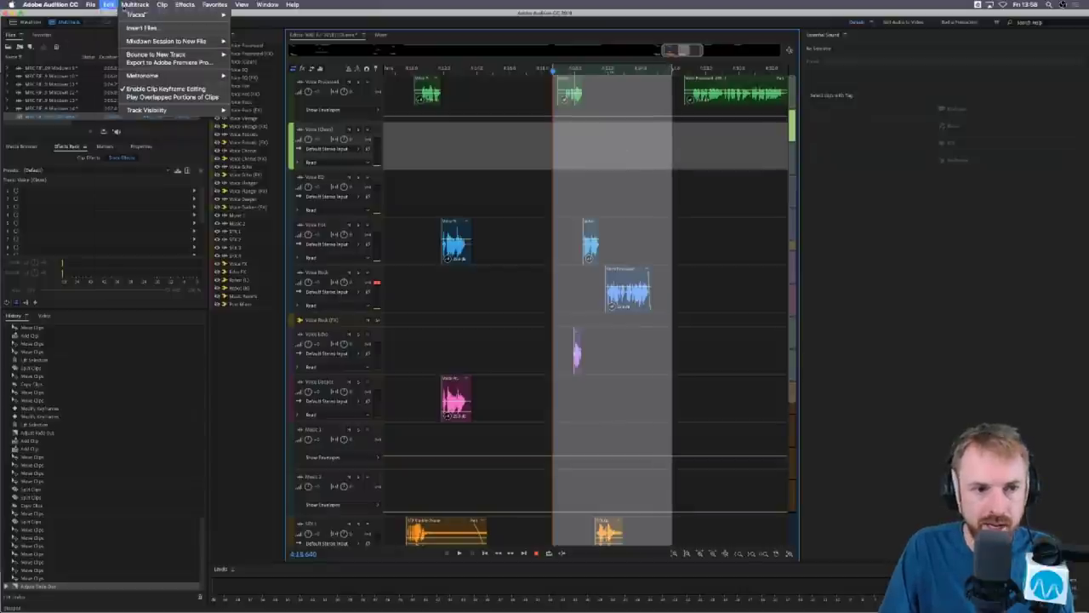
mouse_move(166, 40)
click(259, 41)
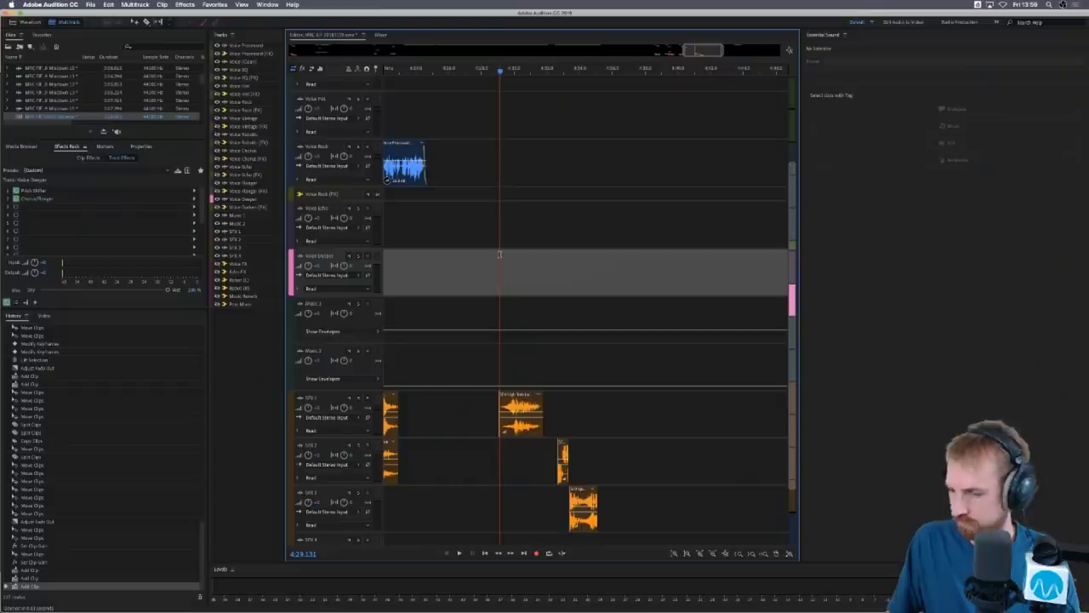
scroll(510, 176, up, 2)
scroll(510, 176, down, 1)
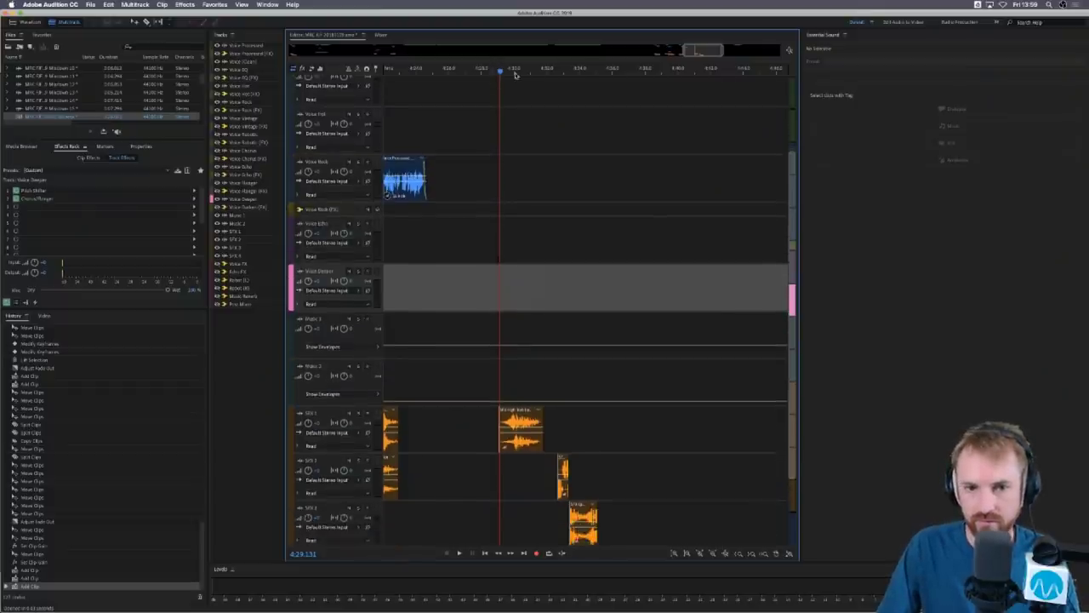
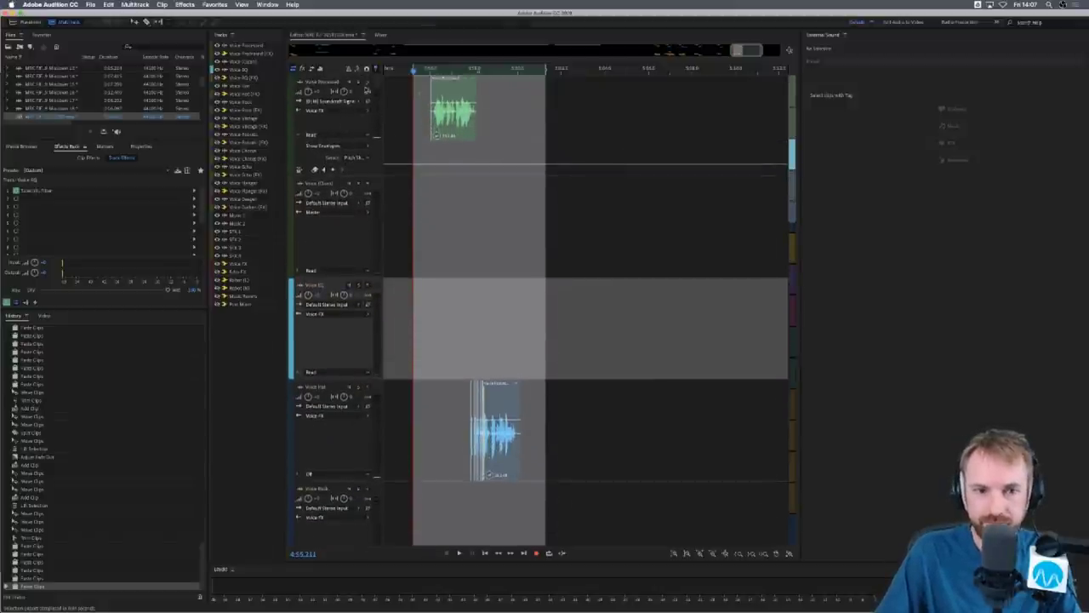
Step: Arm the Voice Processed track, set the start point after the existing clip, and record a new voice take
click(368, 83)
click(624, 115)
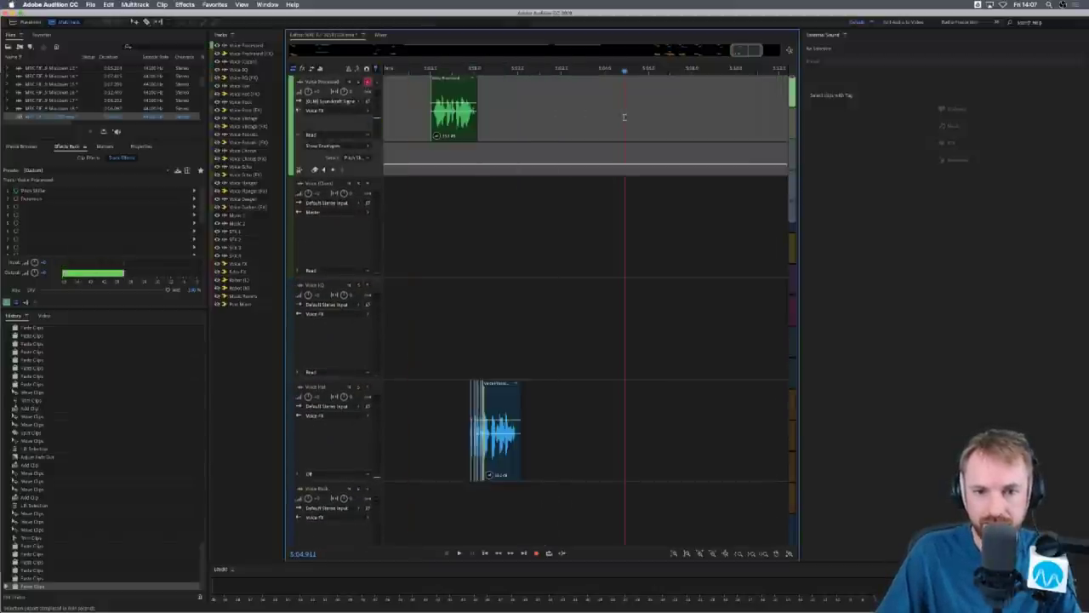
scroll(613, 123, right, 5)
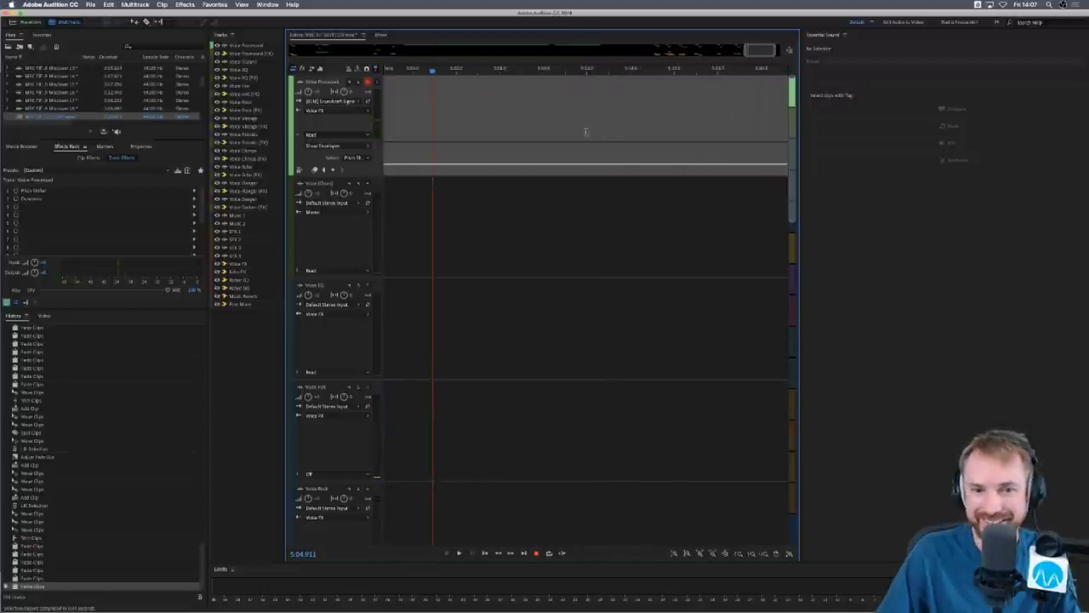
click(482, 71)
scroll(482, 72, down, 2)
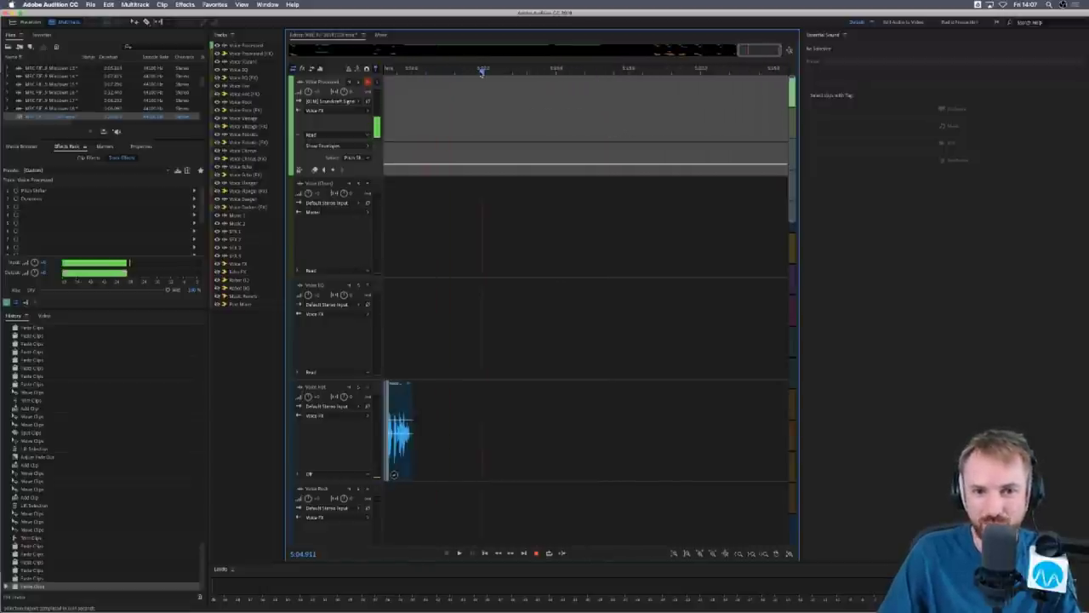
click(538, 553)
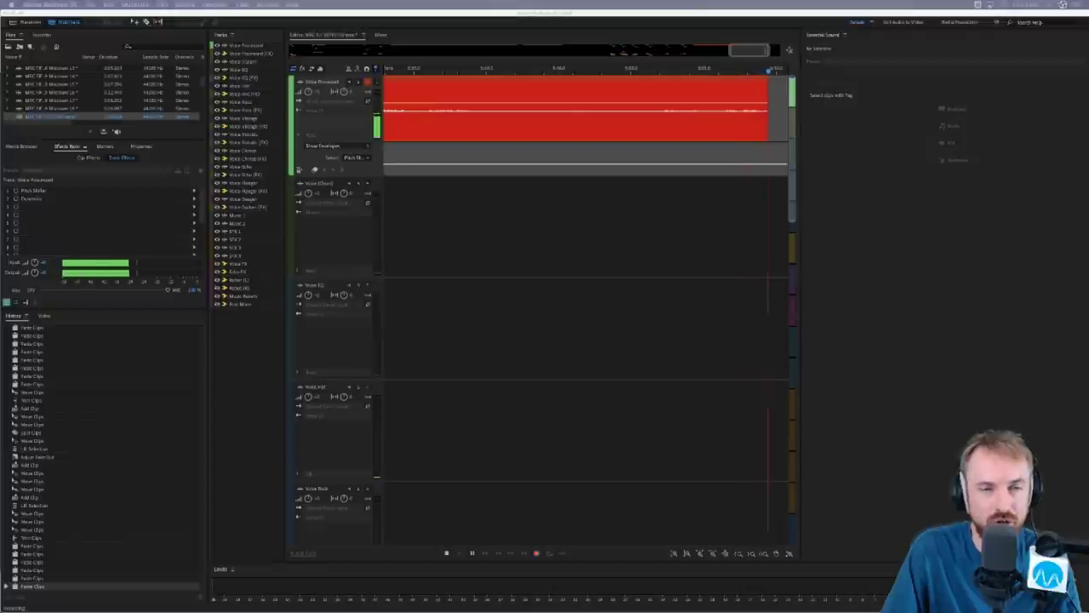
key(minus)
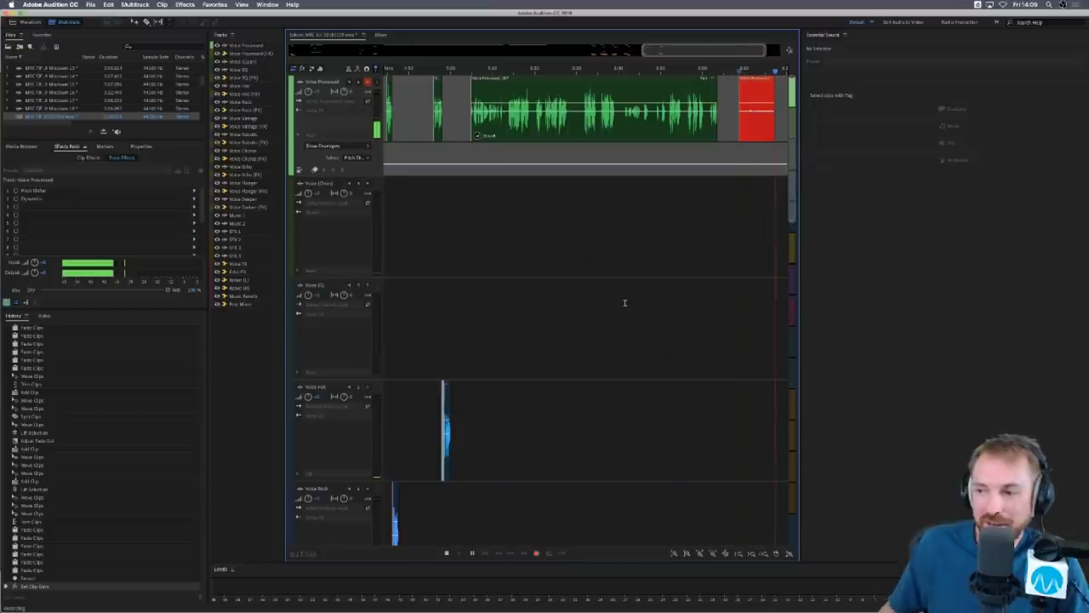
Step: Stop recording and mark the new take's time range on the Voice Processed track
click(729, 235)
key(space)
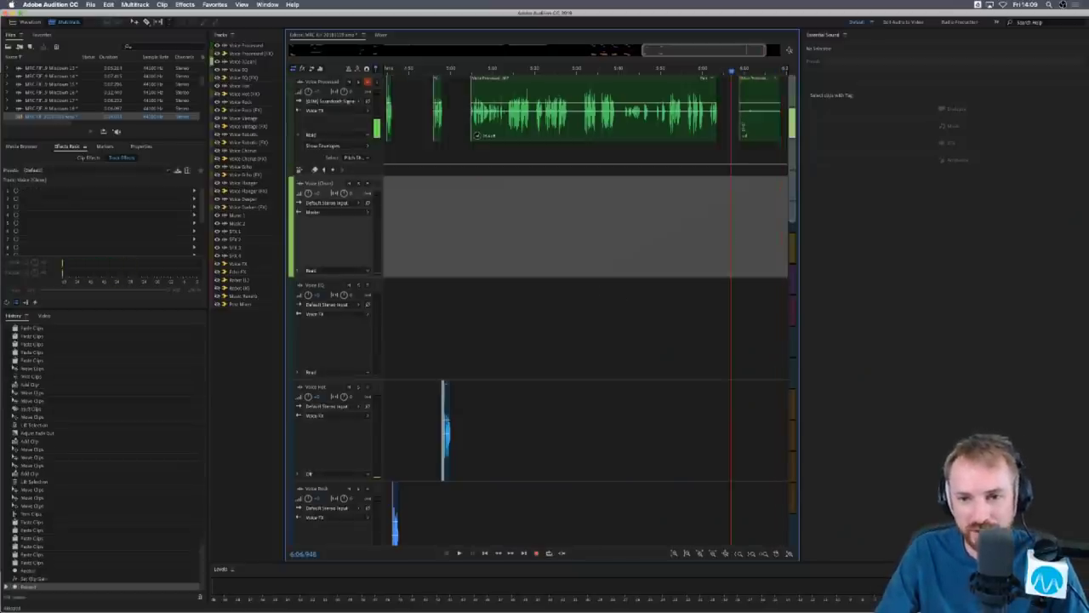
click(746, 132)
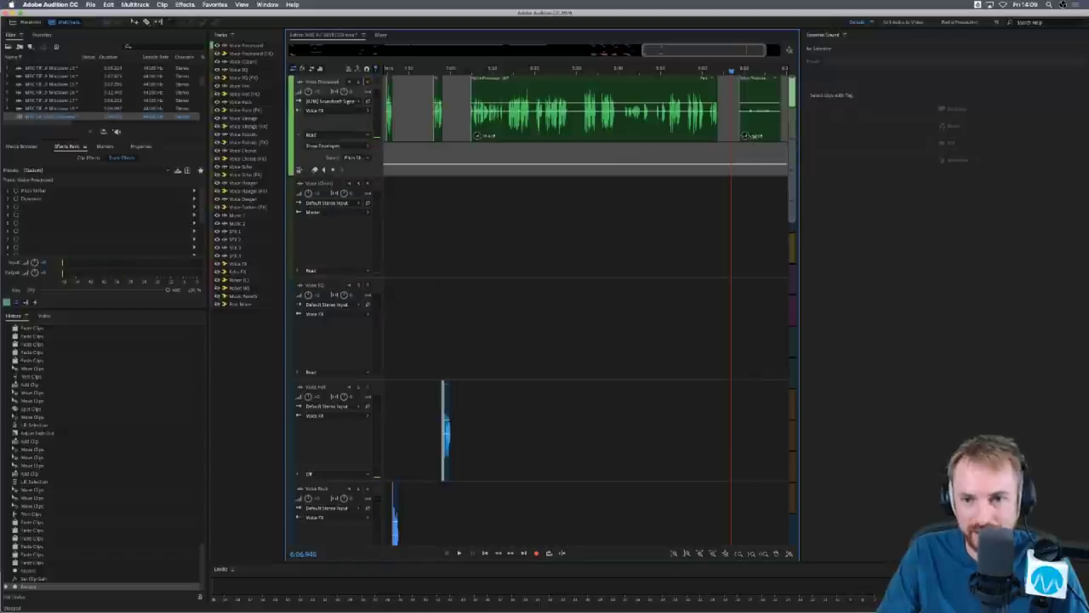
drag(756, 119, 773, 119)
Step: Mix the session's time selection down to a new file
click(134, 5)
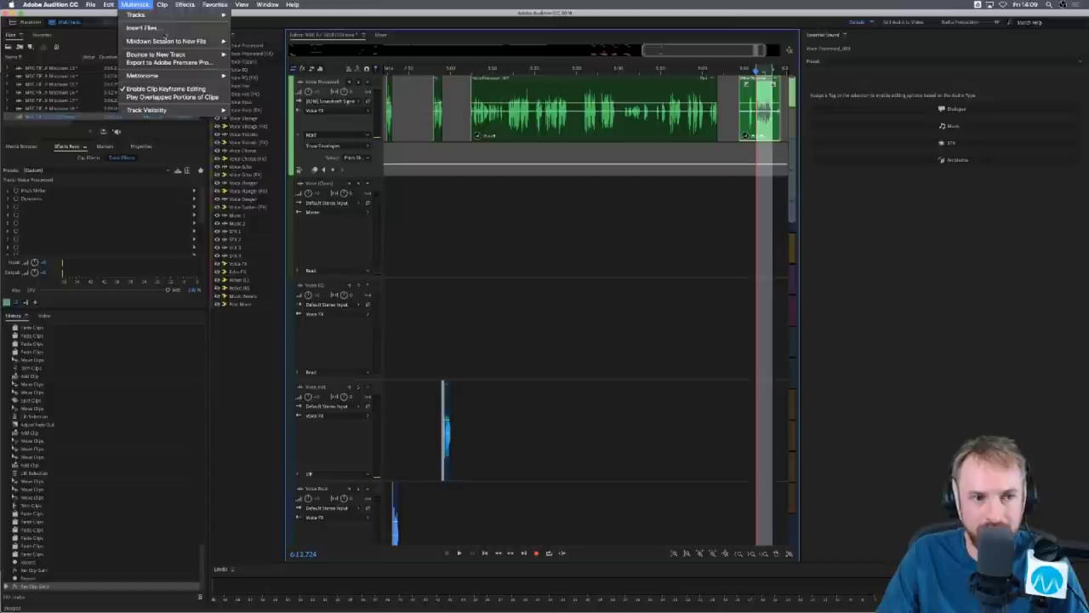
mouse_move(173, 45)
click(260, 41)
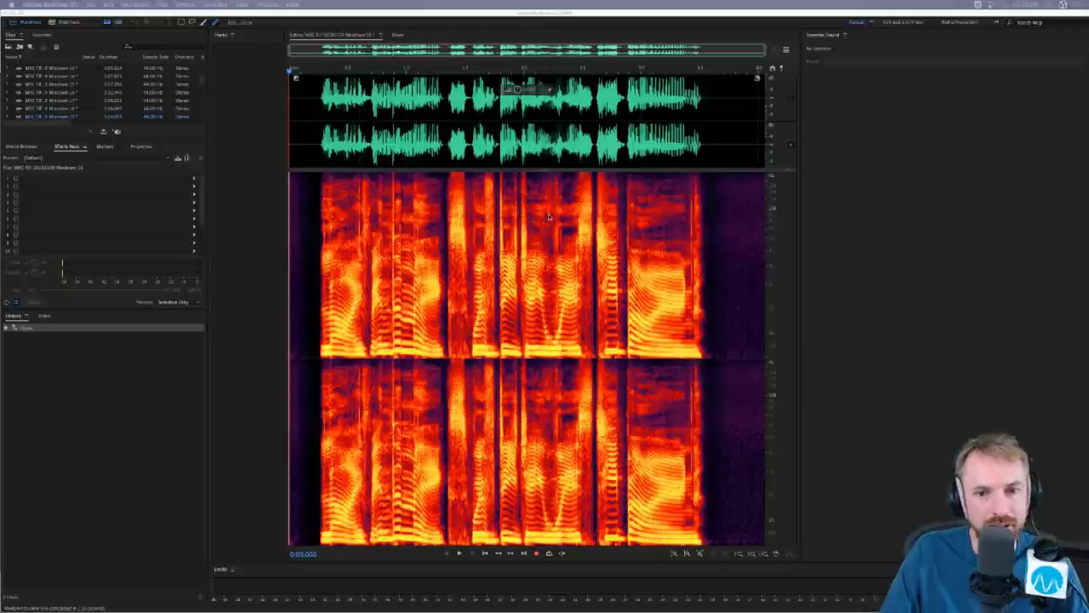
Step: Save all of the mixed-down audio as a file and return to the multitrack session
drag(315, 138, 719, 130)
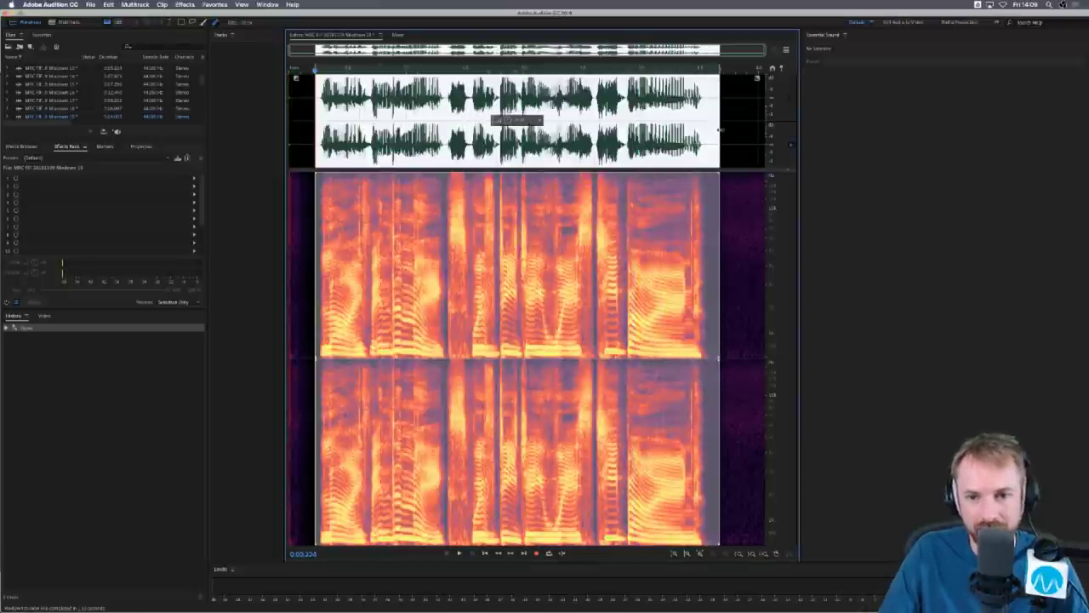
key(super+alt+s)
key(Return)
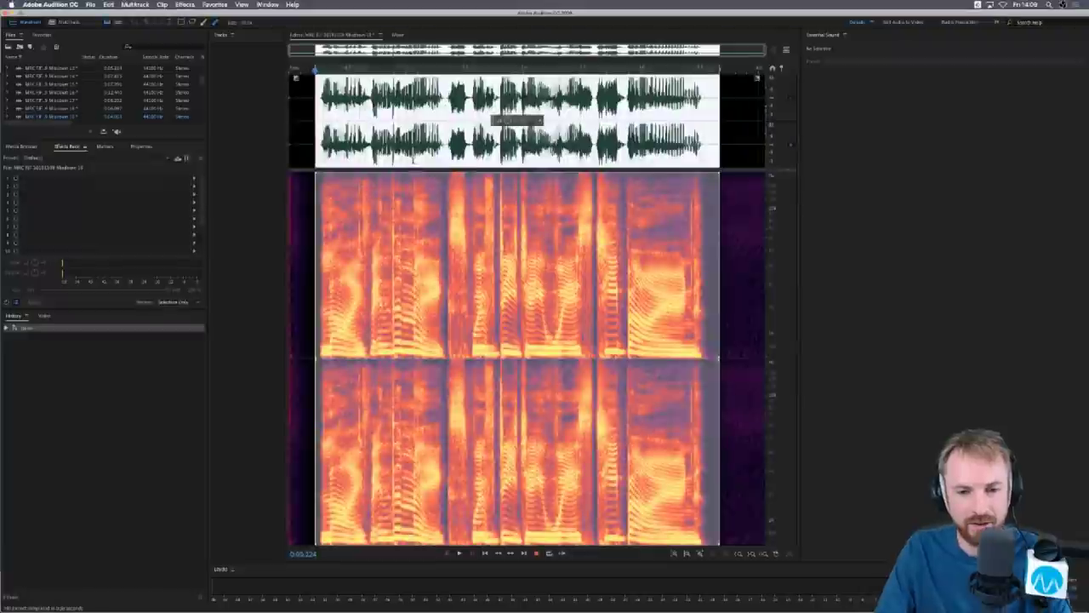
click(68, 22)
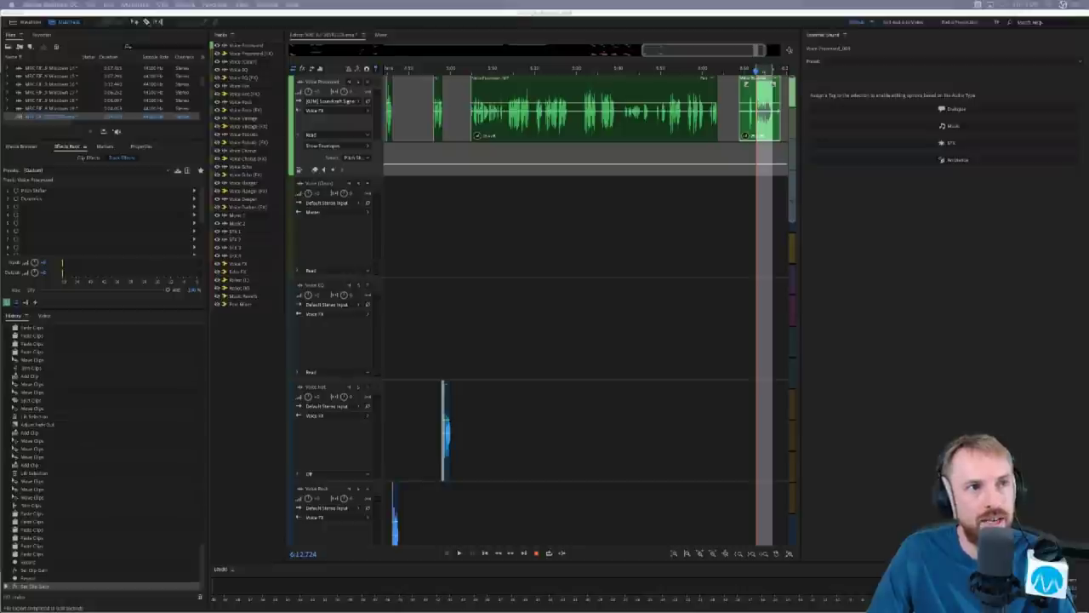
Step: Preview the middle voice clip and delete three unwanted ranges from it
click(507, 127)
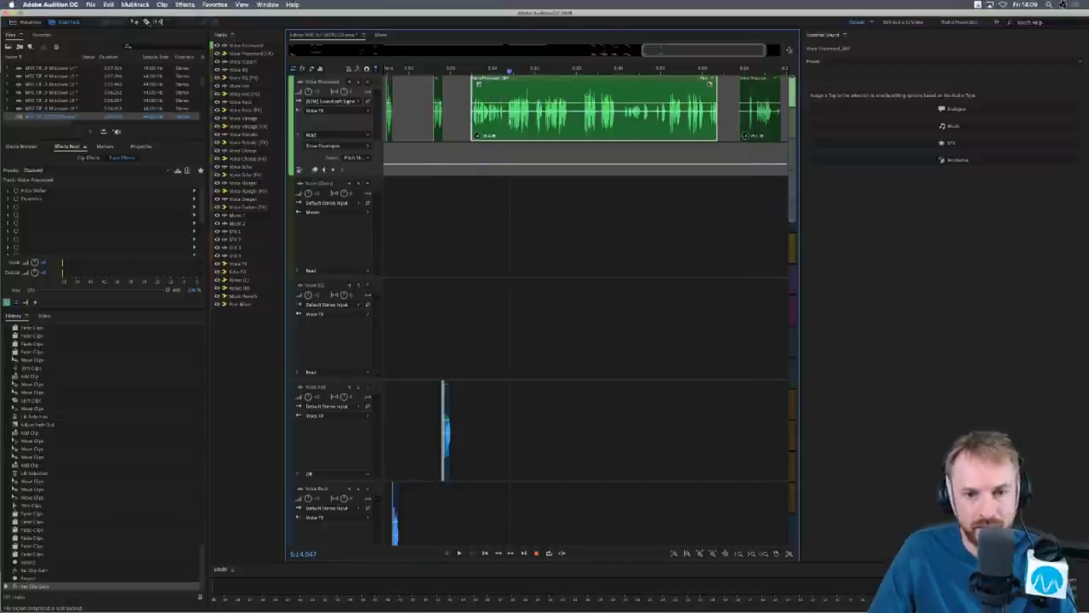
key(space)
key(space)
click(547, 120)
key(space)
scroll(516, 82, up, 5)
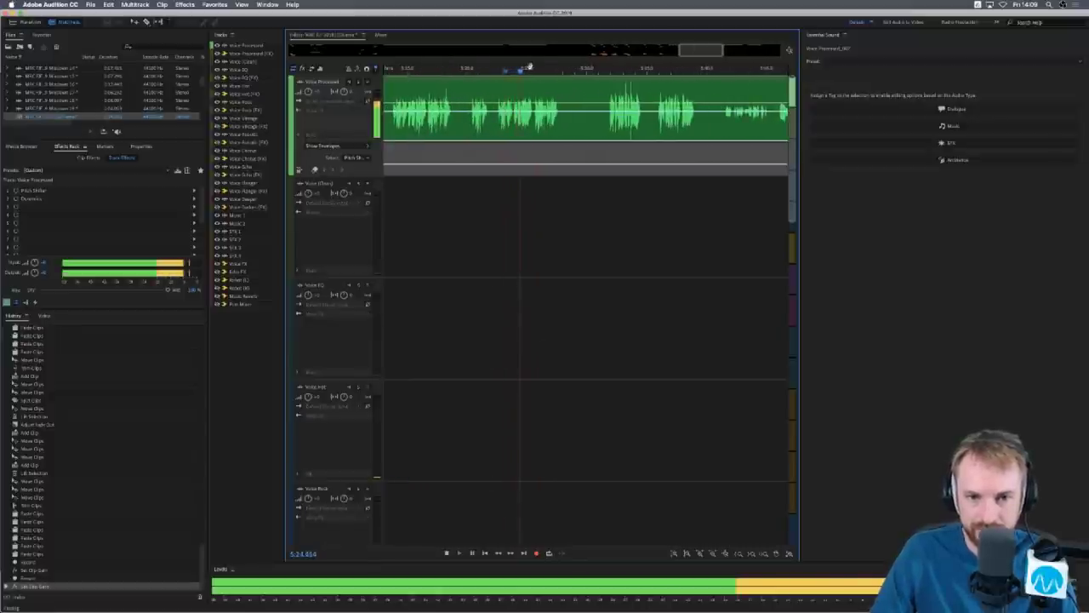
drag(486, 115, 452, 114)
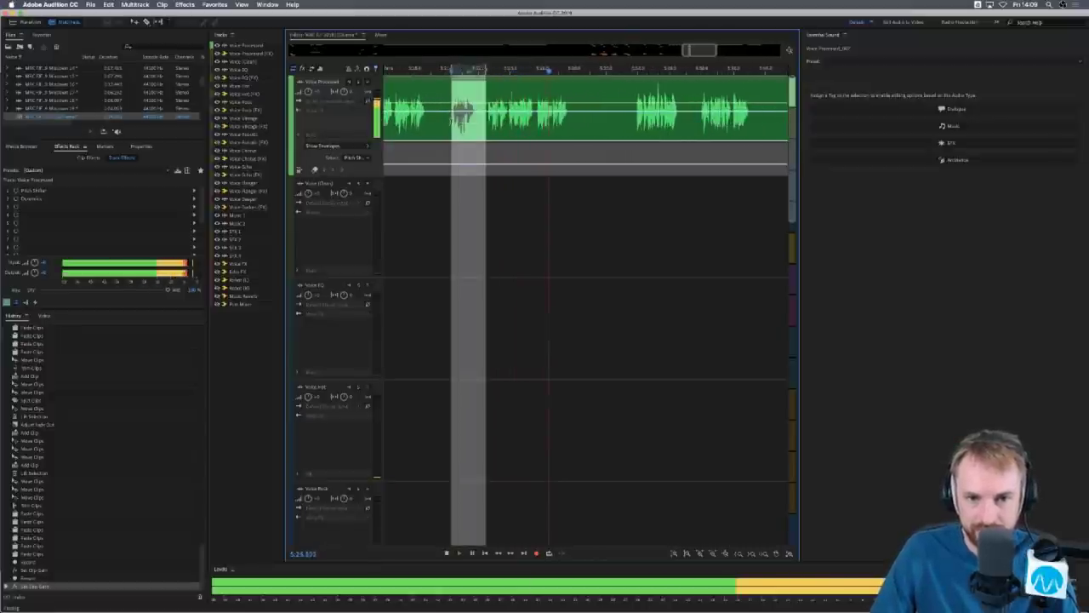
key(space)
key(Delete)
click(425, 110)
key(Delete)
drag(571, 121, 459, 120)
key(Delete)
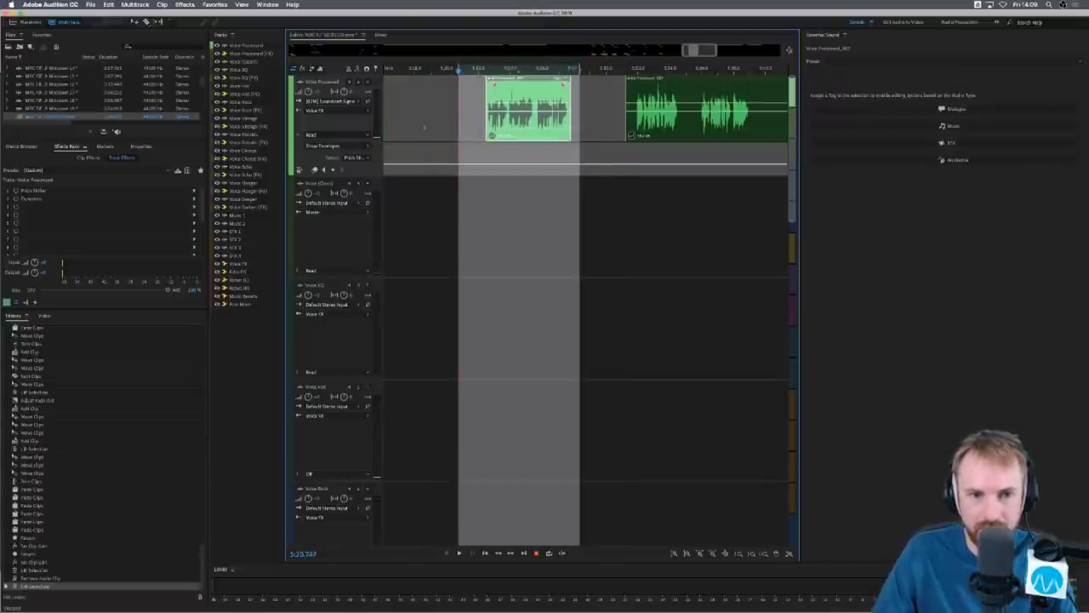
Step: Mix the marked range down to a new file and save it under the suggested name
click(134, 5)
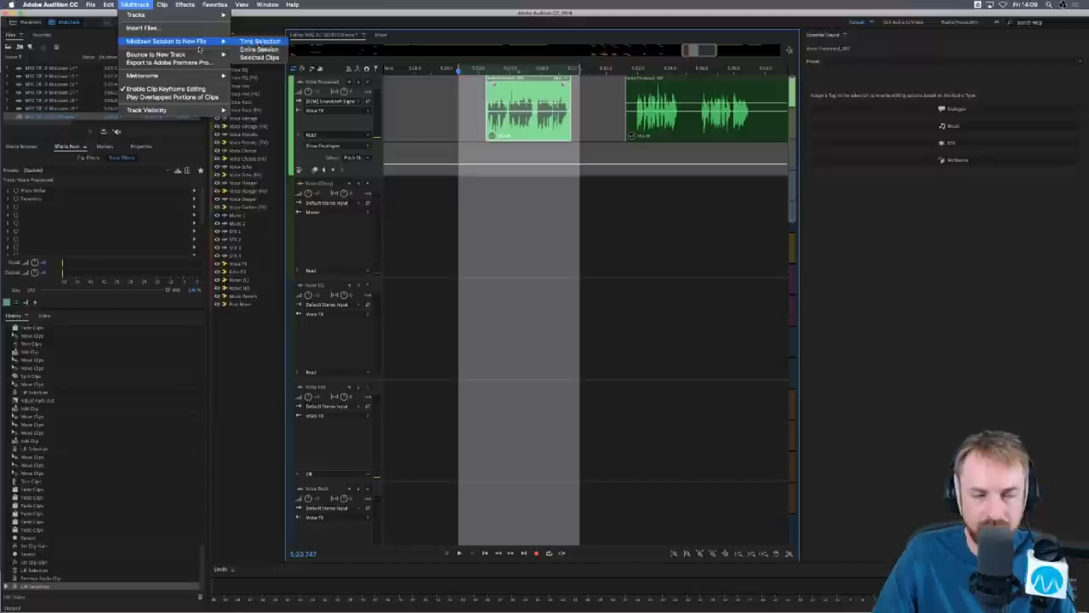
click(134, 4)
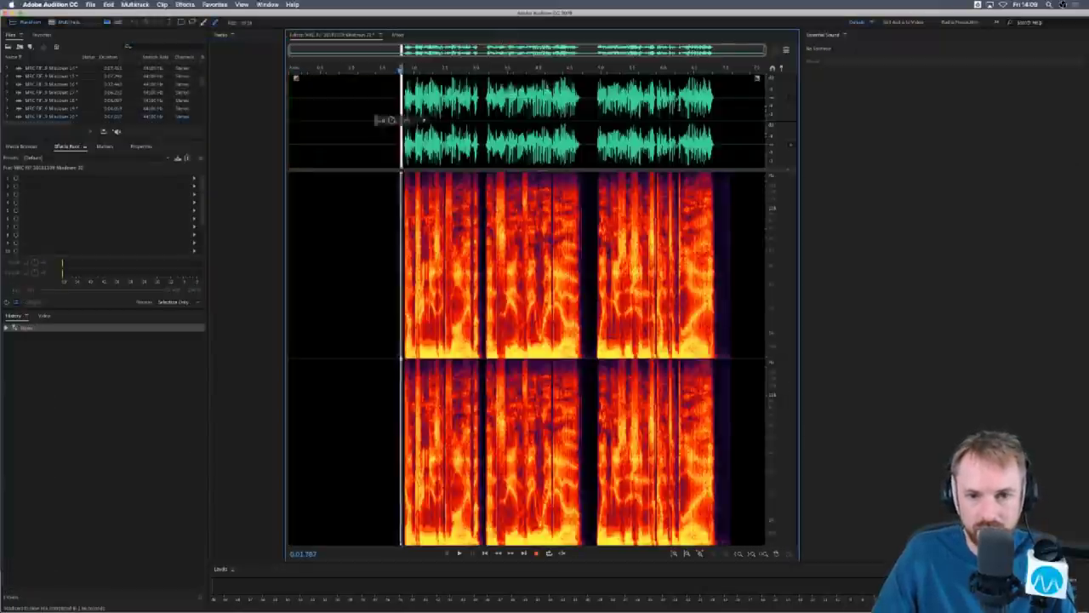
key(ctrl+a)
key(ctrl+alt+s)
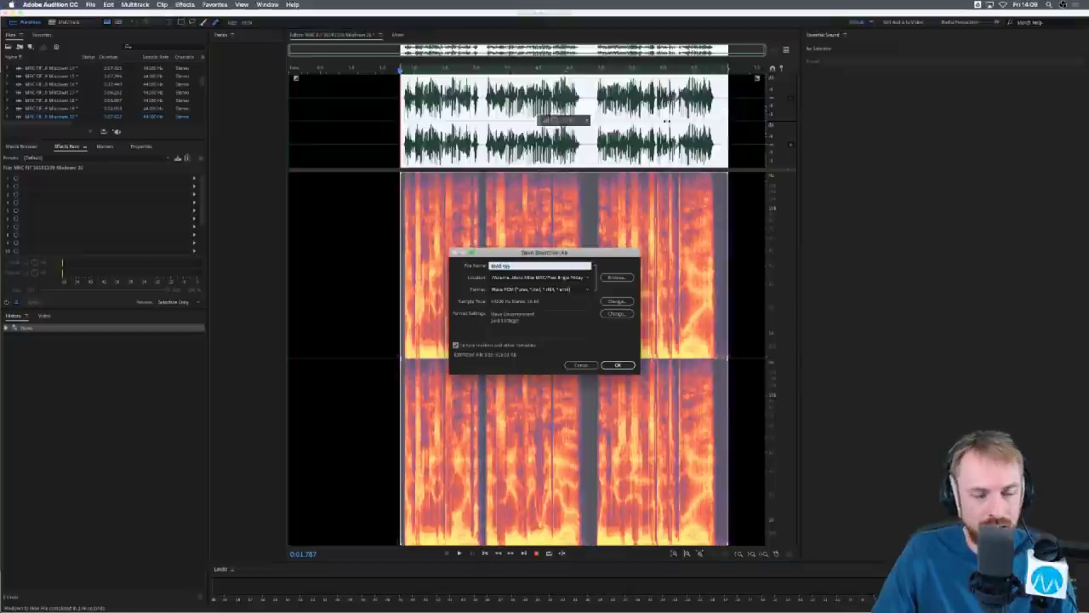
key(Right)
key(Return)
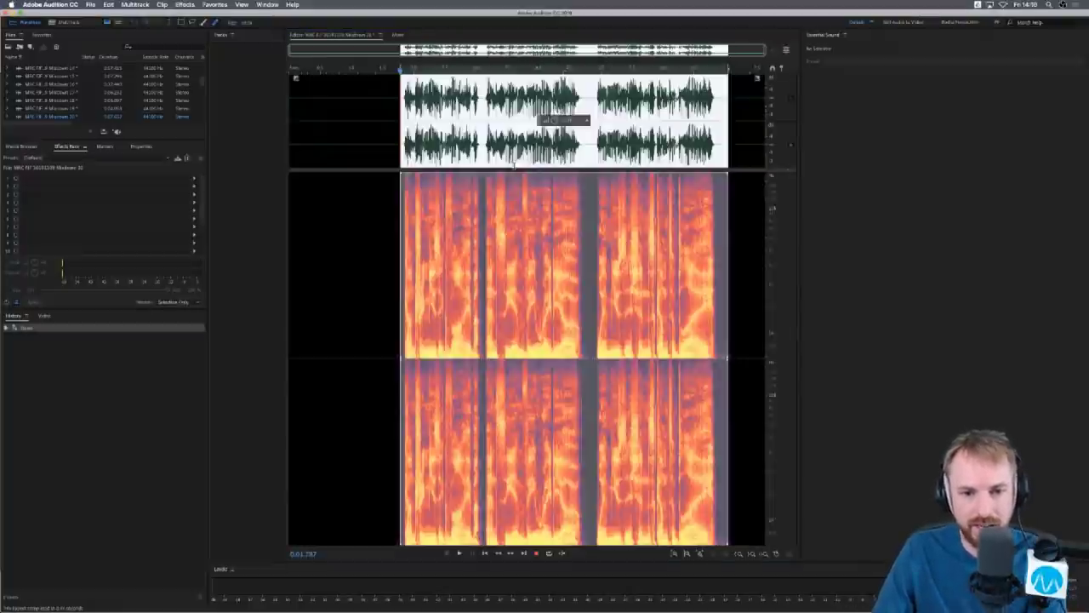
Step: Return to the multitrack session and play back the edited voice clips
click(72, 22)
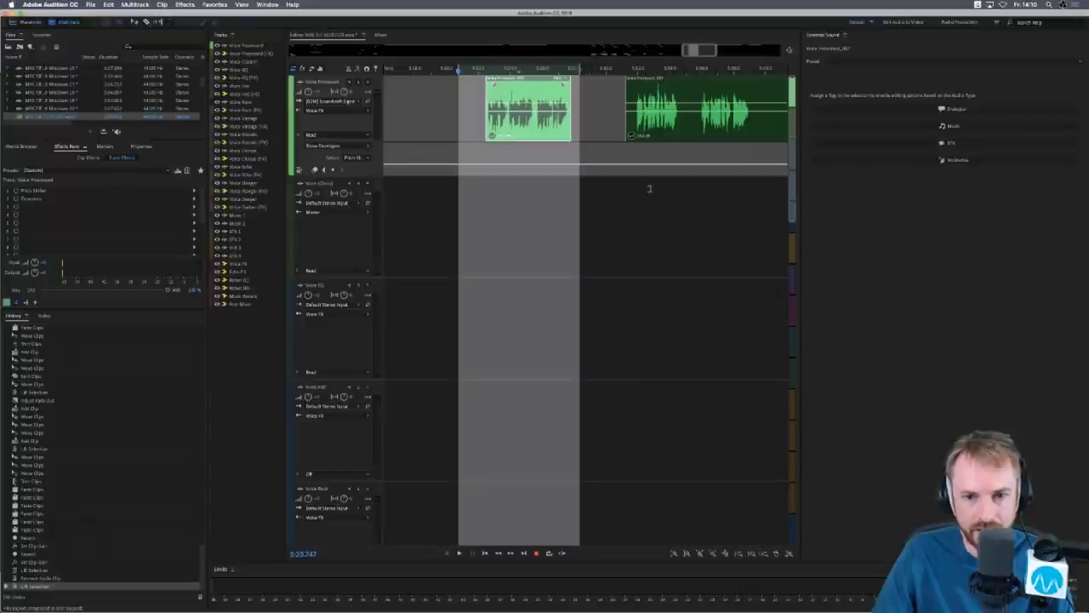
scroll(596, 111, right, 2)
click(603, 83)
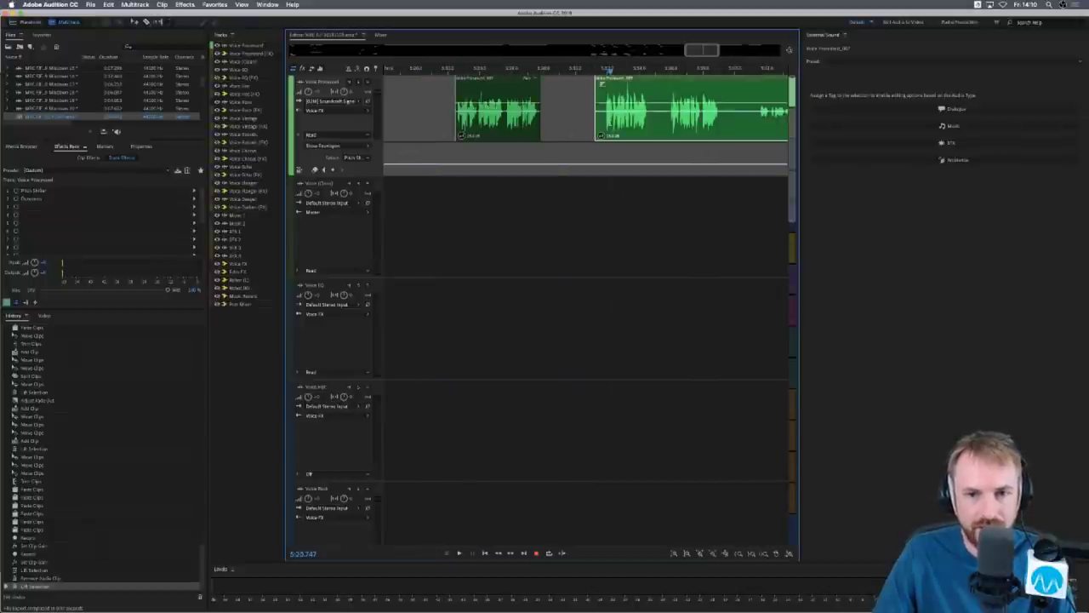
key(space)
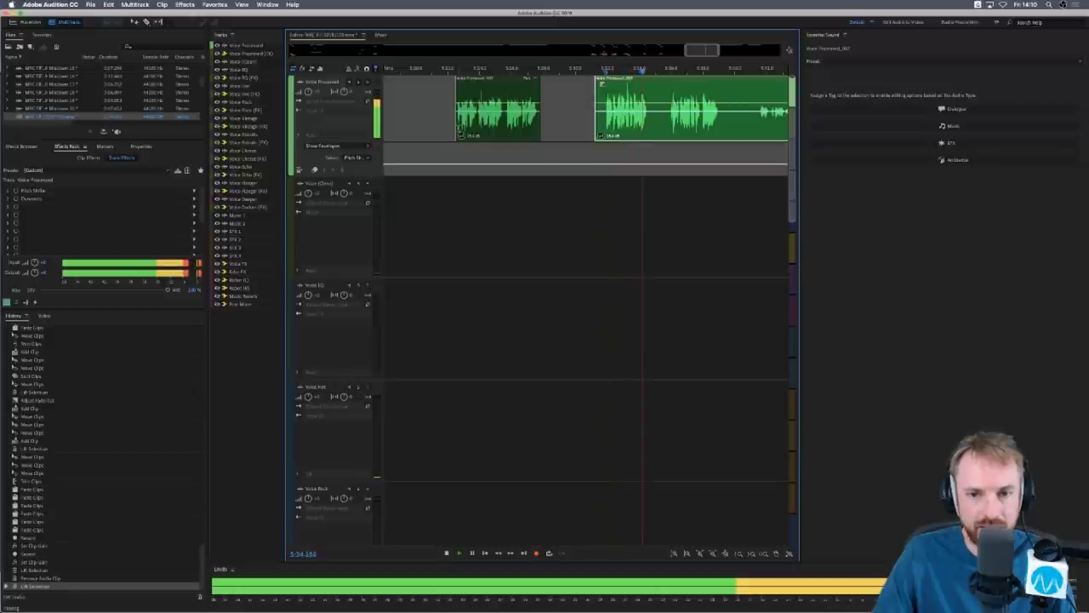
key(space)
click(532, 84)
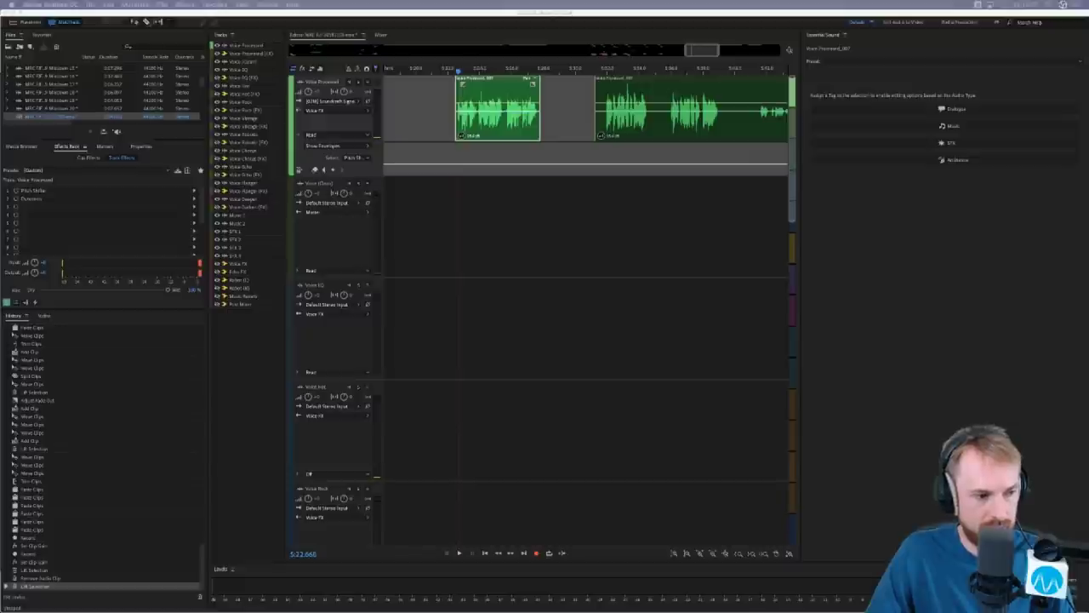
Step: Drop a sound-effect file onto Voice FX and move the clip down to SFX 1
drag(681, 281, 425, 396)
scroll(368, 401, down, 2)
drag(478, 298, 457, 513)
Step: Add a second sound file to SFX 1, preview it, and place it after the larger clip
scroll(444, 460, up, 3)
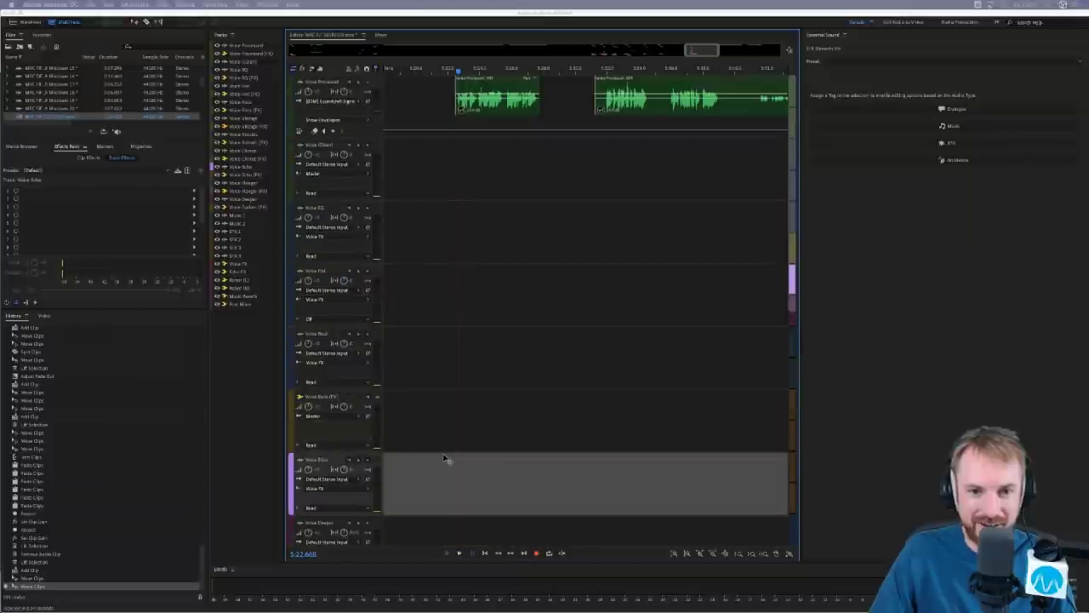
scroll(455, 437, down, 5)
click(440, 403)
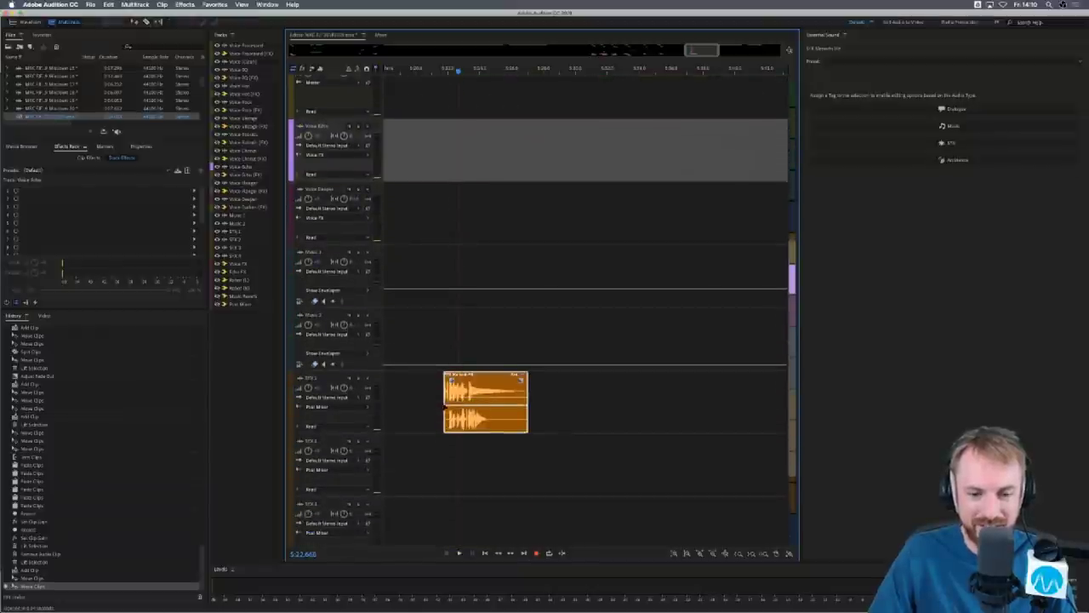
click(441, 404)
key(space)
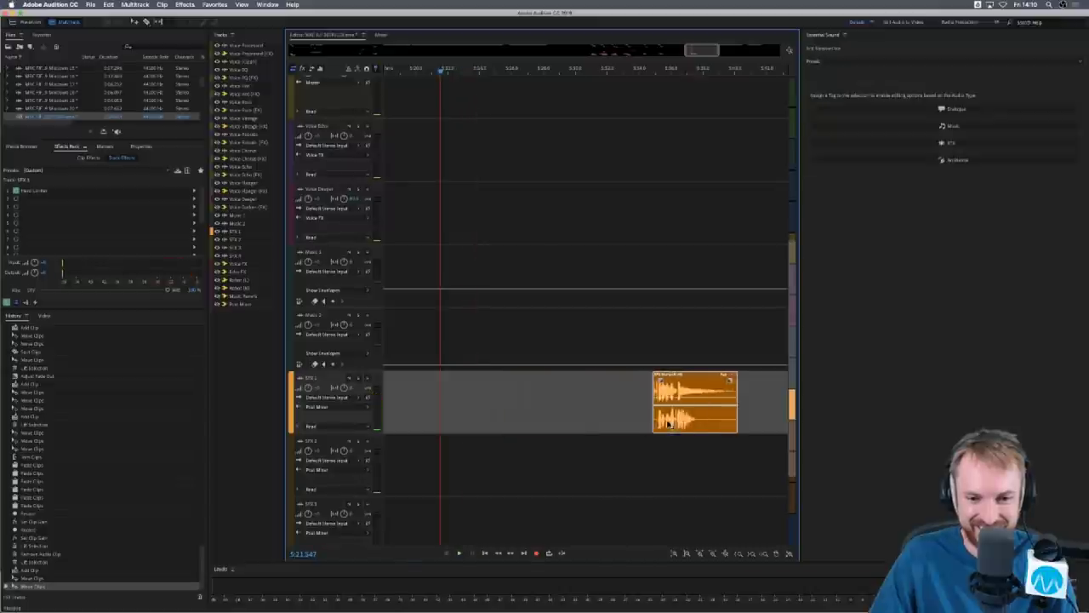
drag(52, 115, 464, 403)
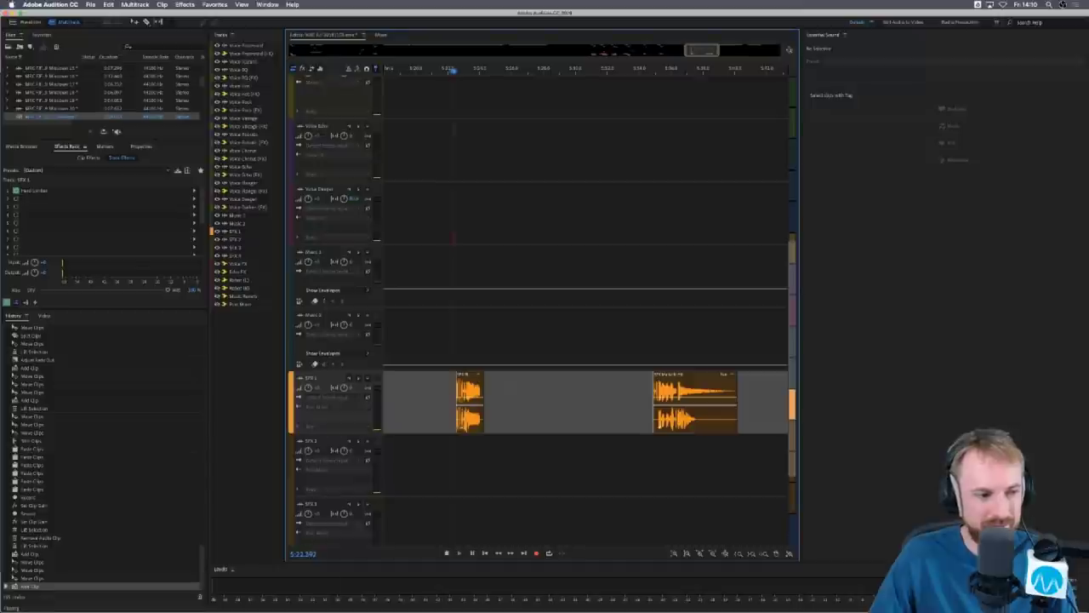
key(space)
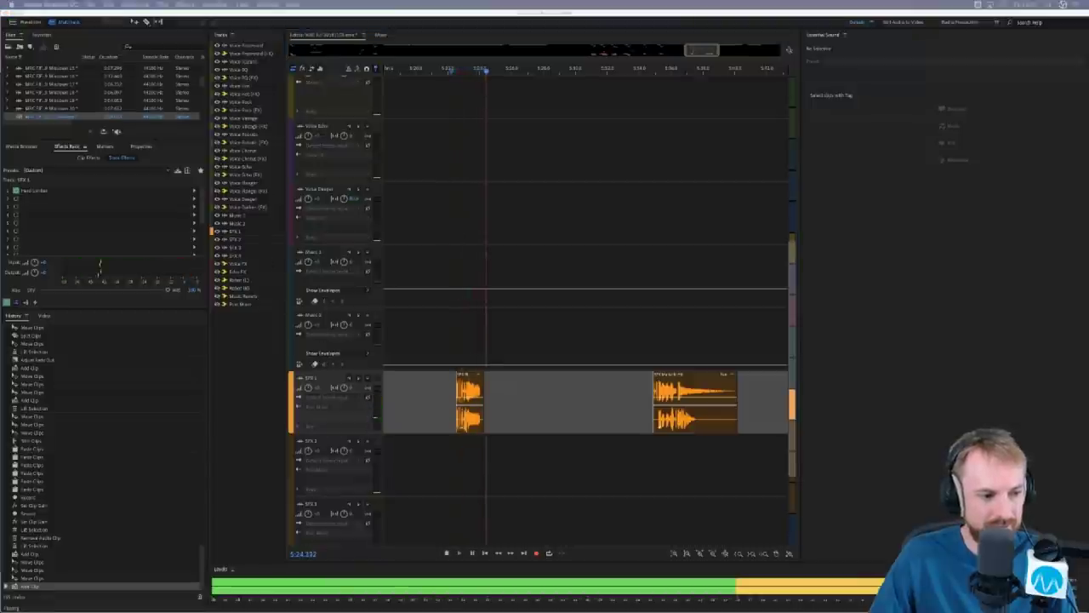
key(space)
drag(470, 400, 718, 400)
scroll(587, 400, left, 3)
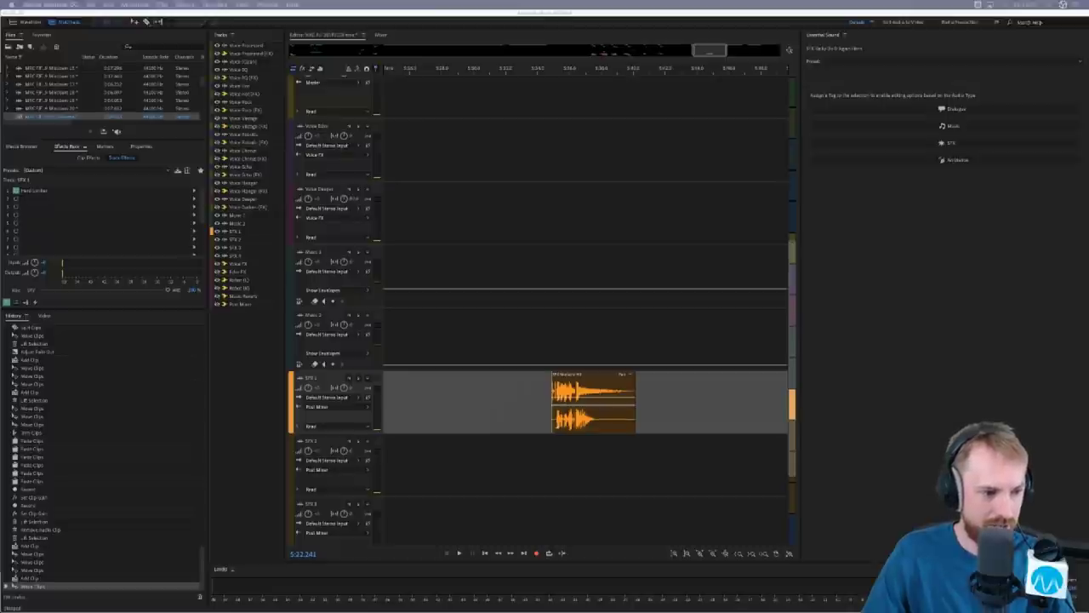
Step: Add a sound-effect file to SFX 2, nudge it slightly earlier, and preview it against SFX 1
drag(189, 411, 493, 480)
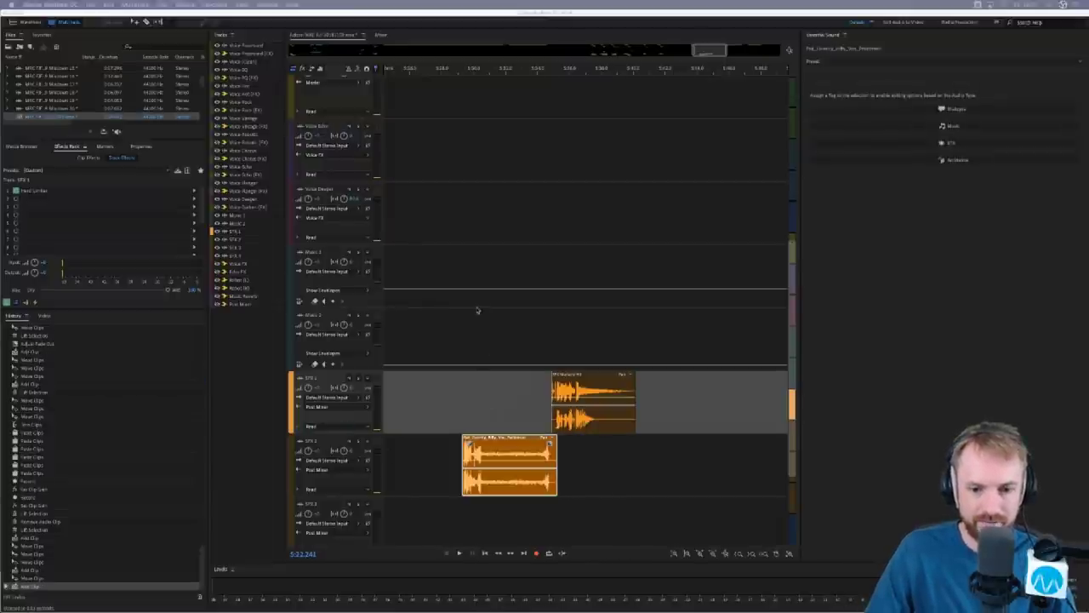
scroll(479, 72, down, 3)
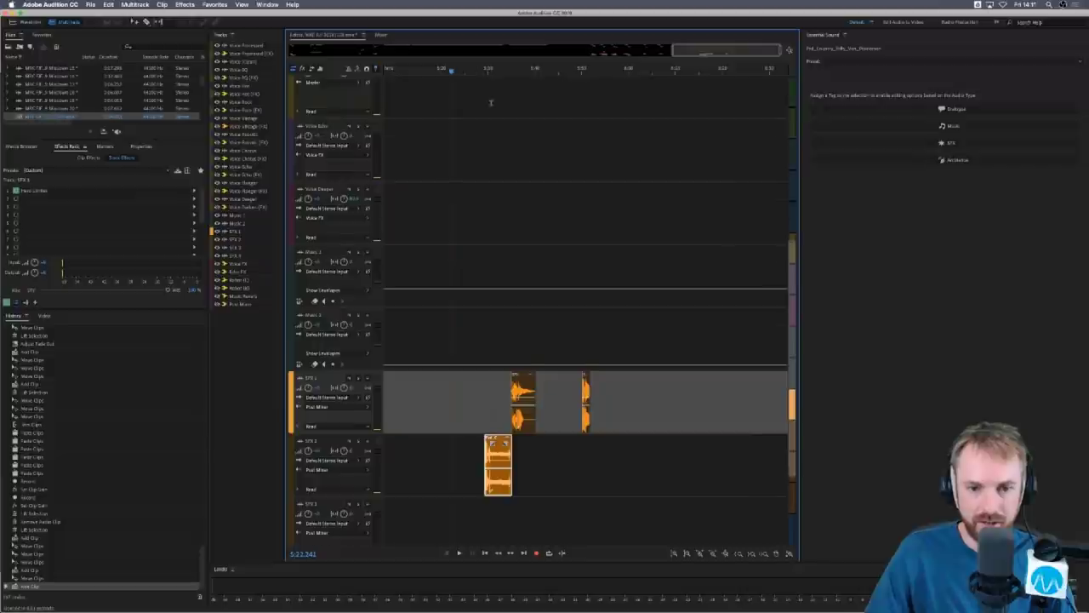
scroll(489, 99, up, 5)
scroll(491, 103, down, 3)
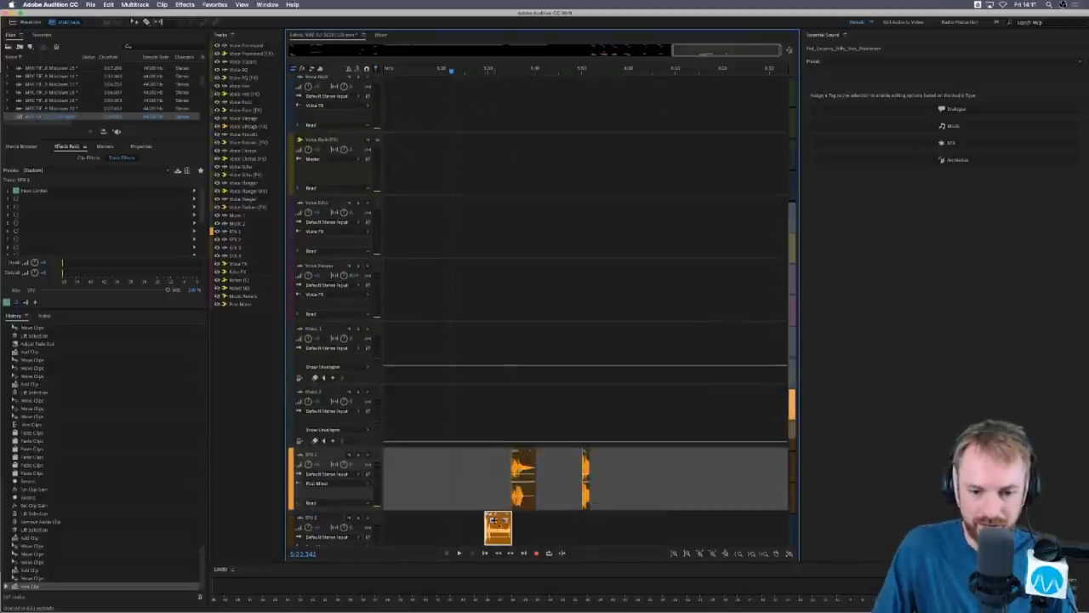
drag(496, 519, 464, 521)
key(space)
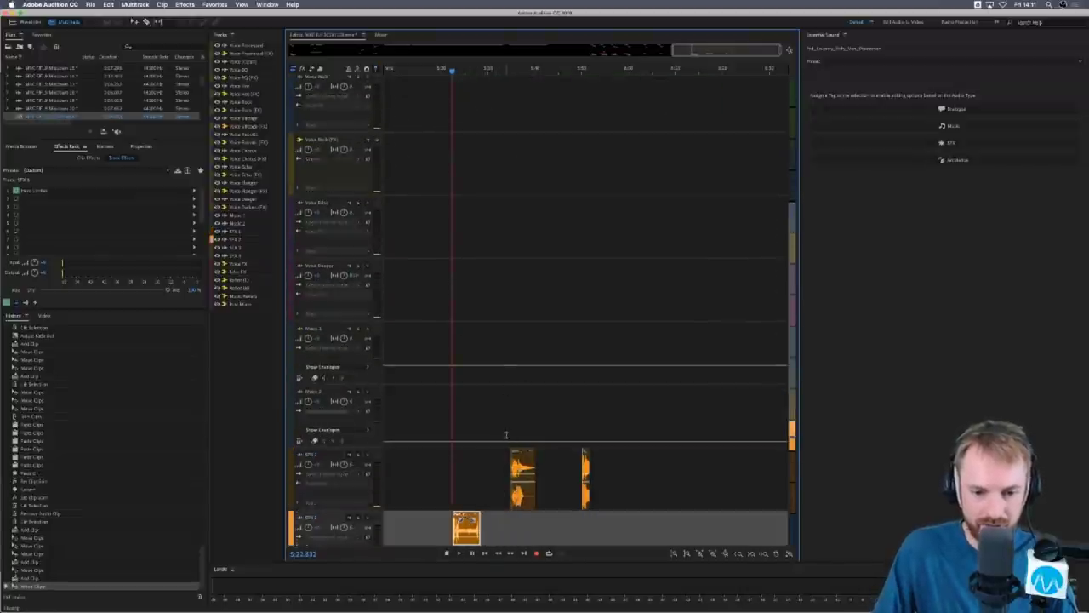
scroll(507, 434, down, 4)
key(space)
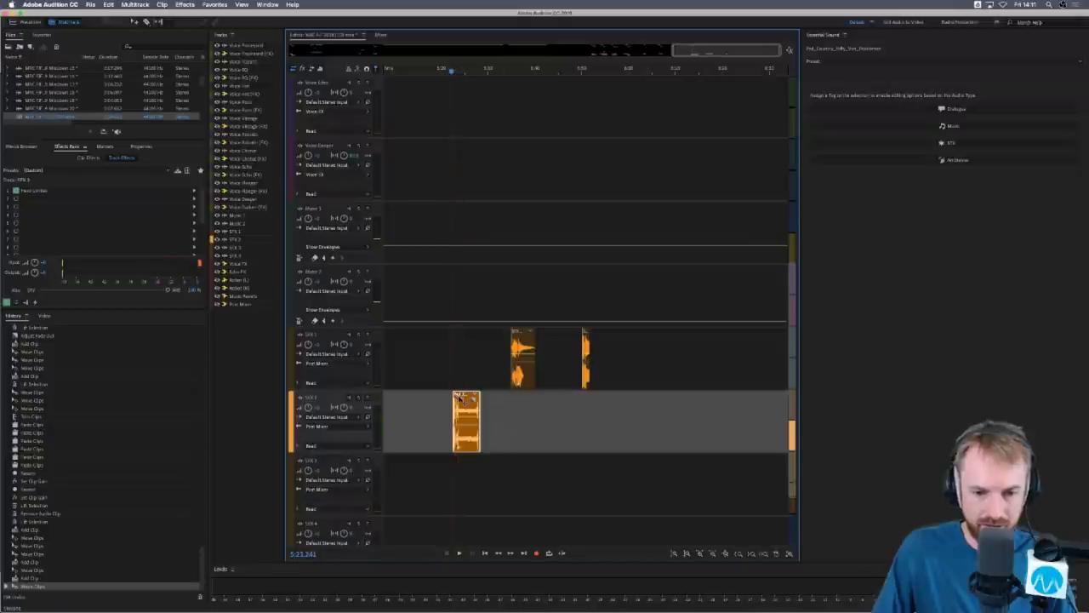
drag(459, 397, 453, 399)
click(448, 382)
key(space)
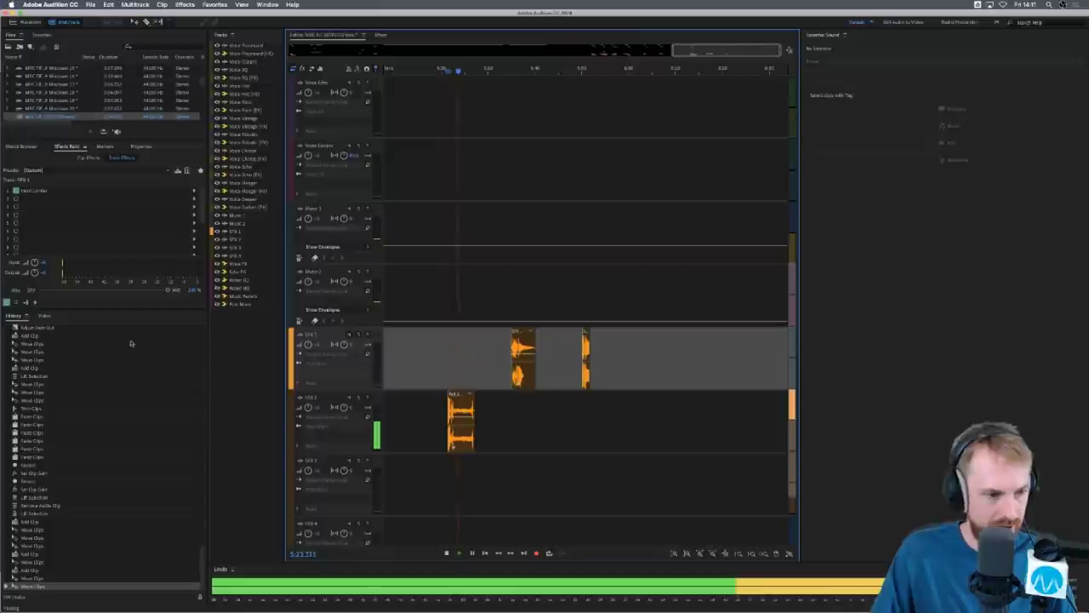
key(space)
Step: Add another sound effect to SFX 3, then move the SFX 2 clip later and SFX 3 earlier
drag(51, 117, 451, 479)
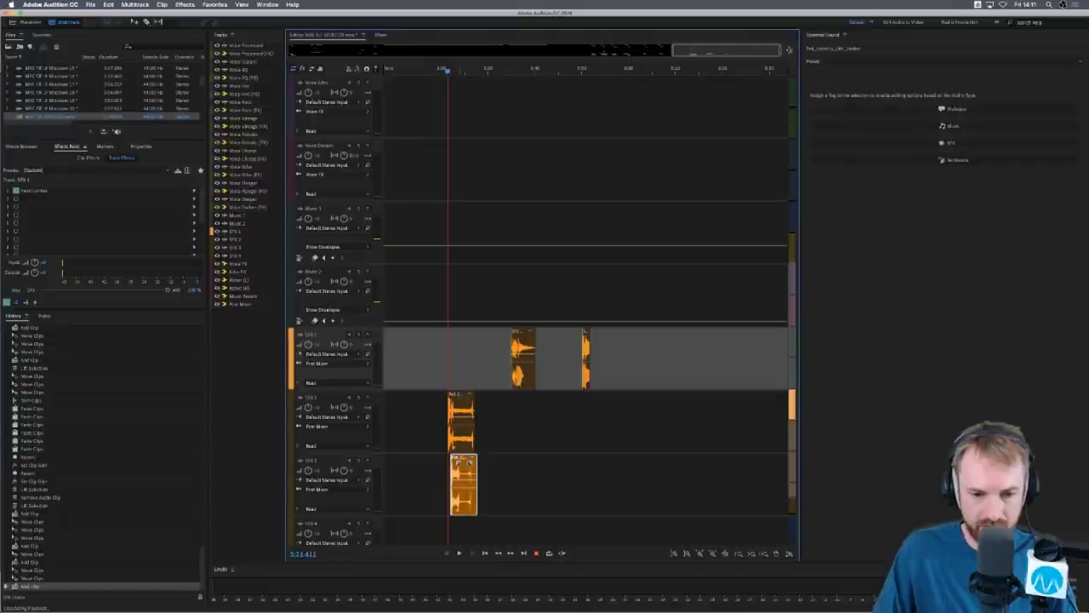
key(space)
scroll(469, 176, up, 3)
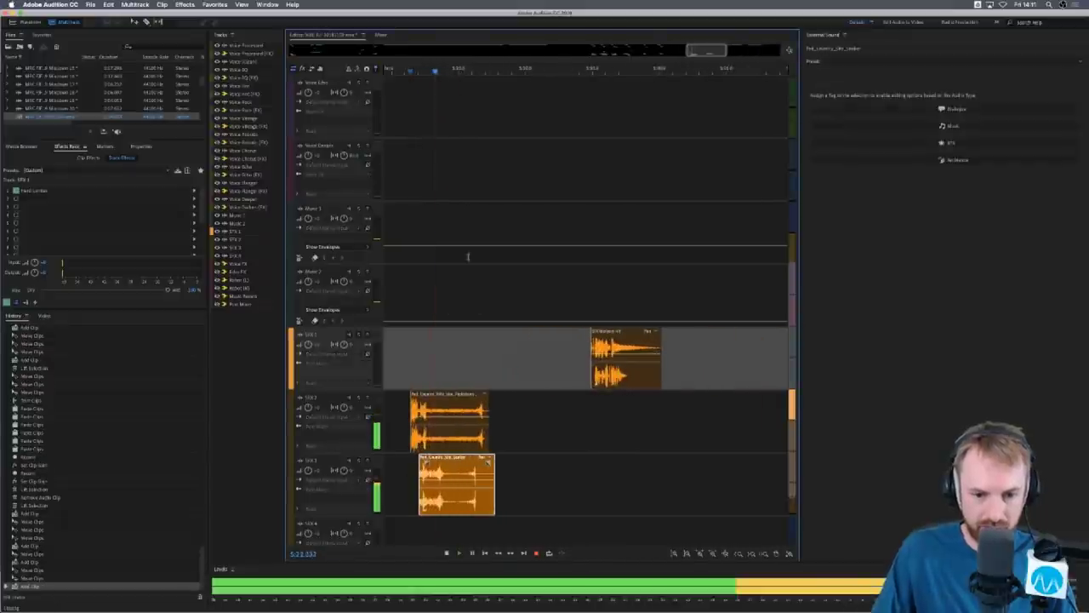
key(space)
drag(436, 394, 560, 394)
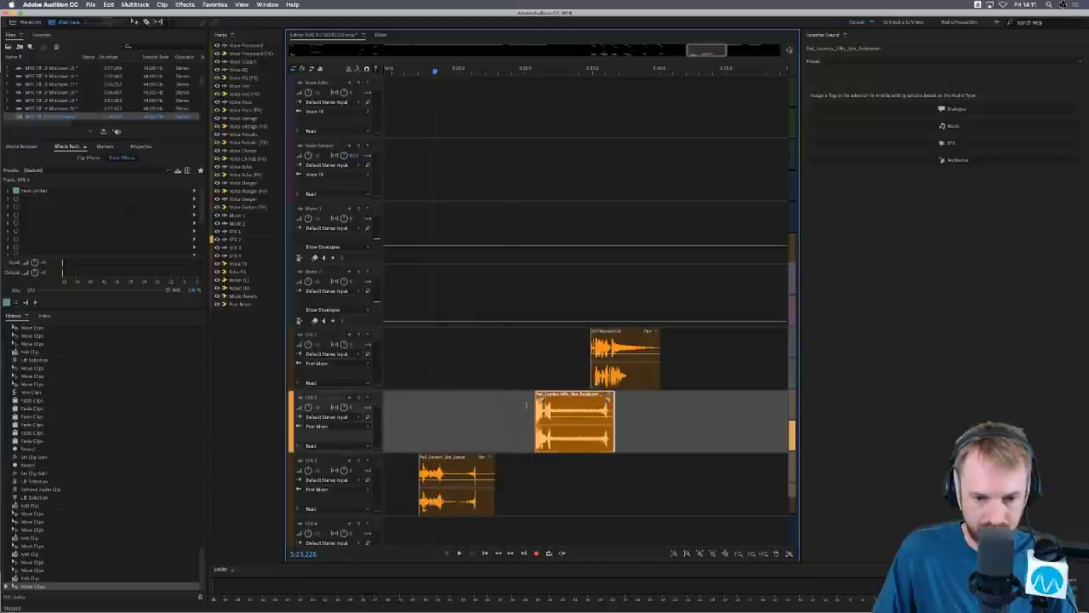
drag(449, 460, 429, 460)
click(405, 438)
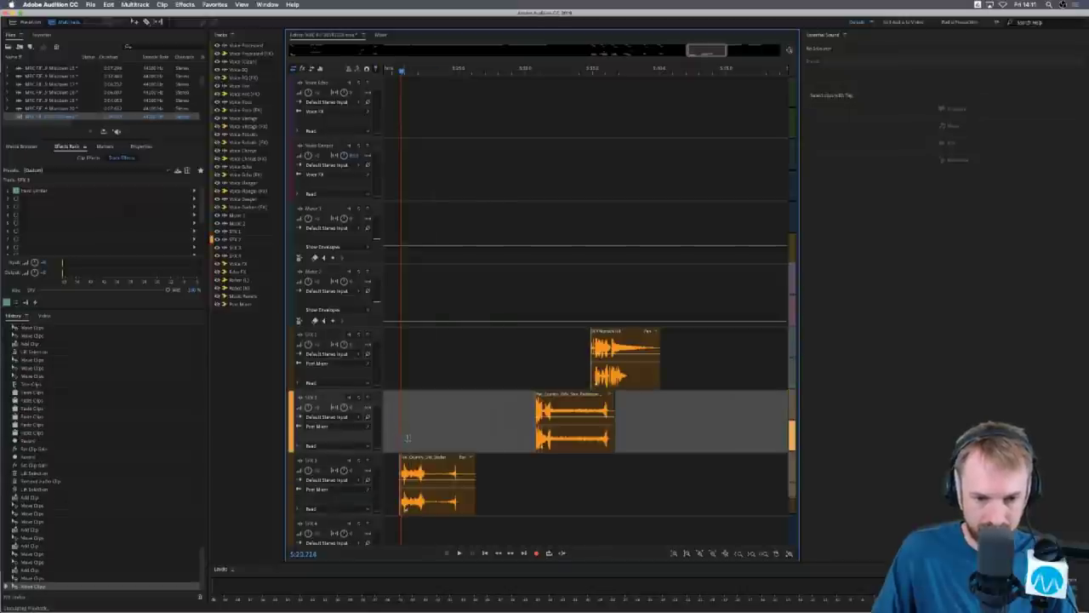
key(space)
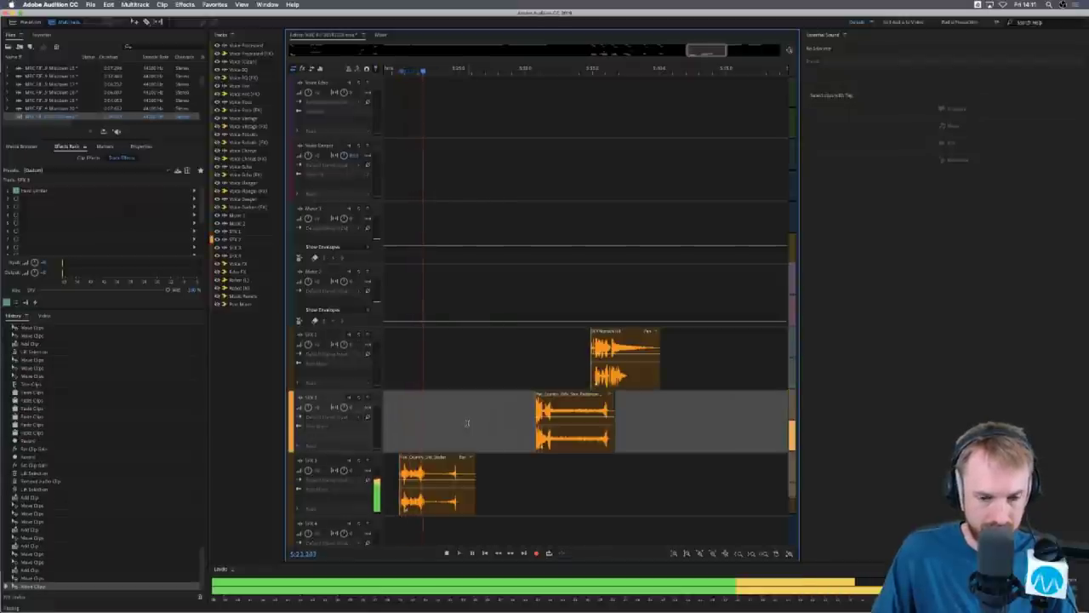
key(space)
Step: Nudge the SFX 3 clip slightly later and play the adjusted effects
click(437, 481)
drag(438, 481, 445, 480)
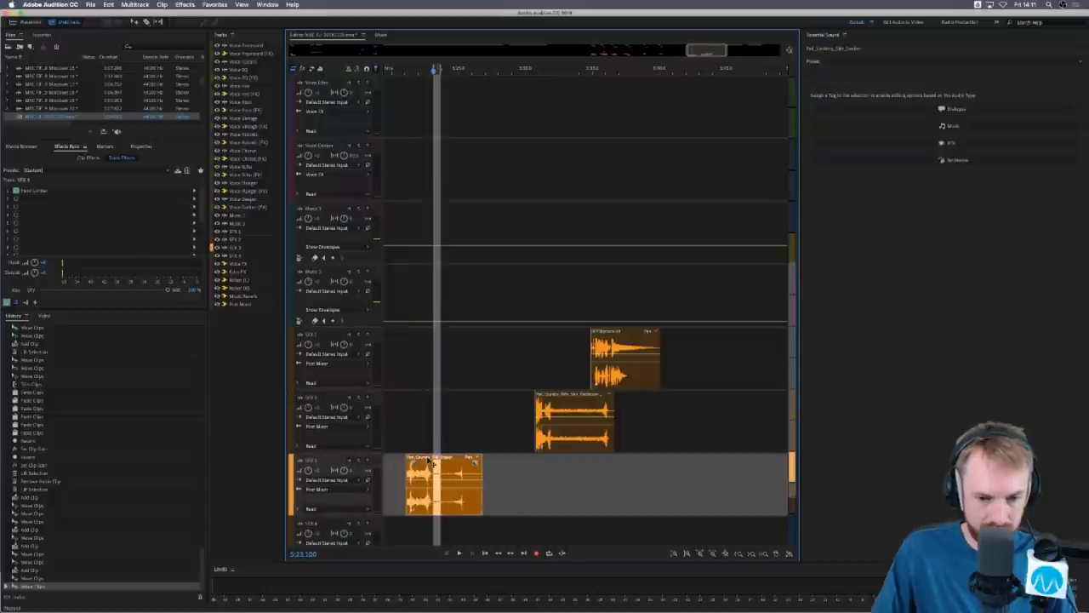
click(404, 434)
key(space)
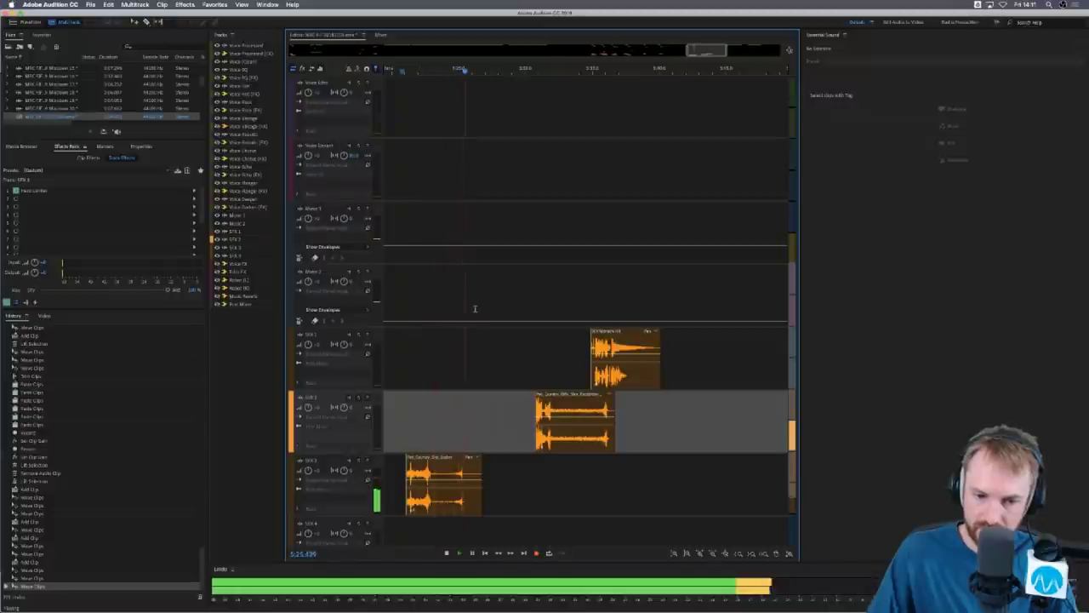
scroll(474, 308, up, 15)
key(space)
Step: Move the top voice segment down onto the Voice EQ track and play the result
click(466, 107)
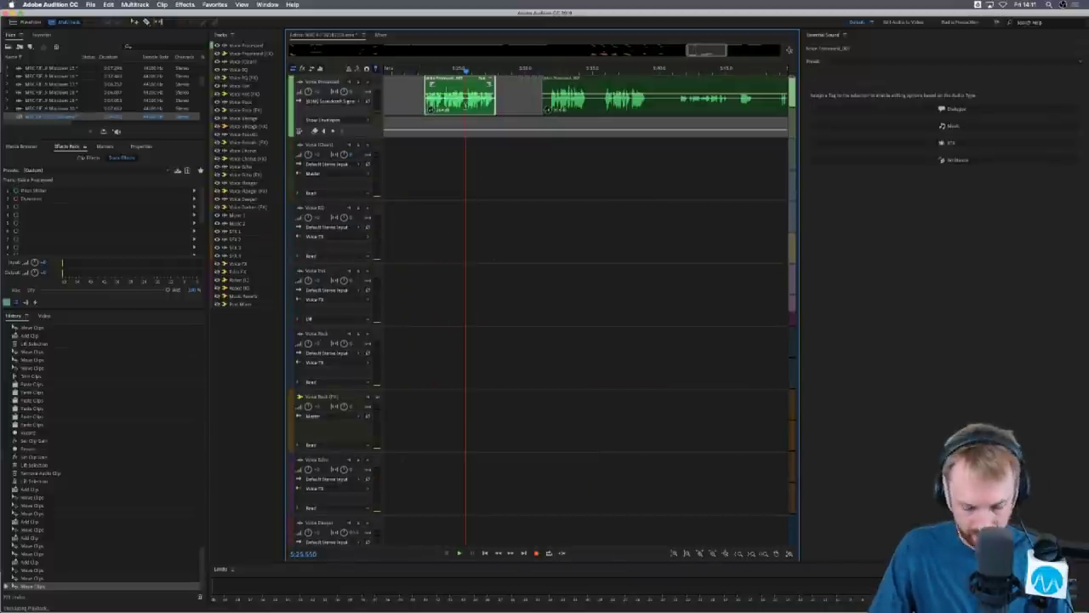
key(space)
key(space)
drag(467, 106, 467, 228)
key(space)
scroll(511, 246, down, 15)
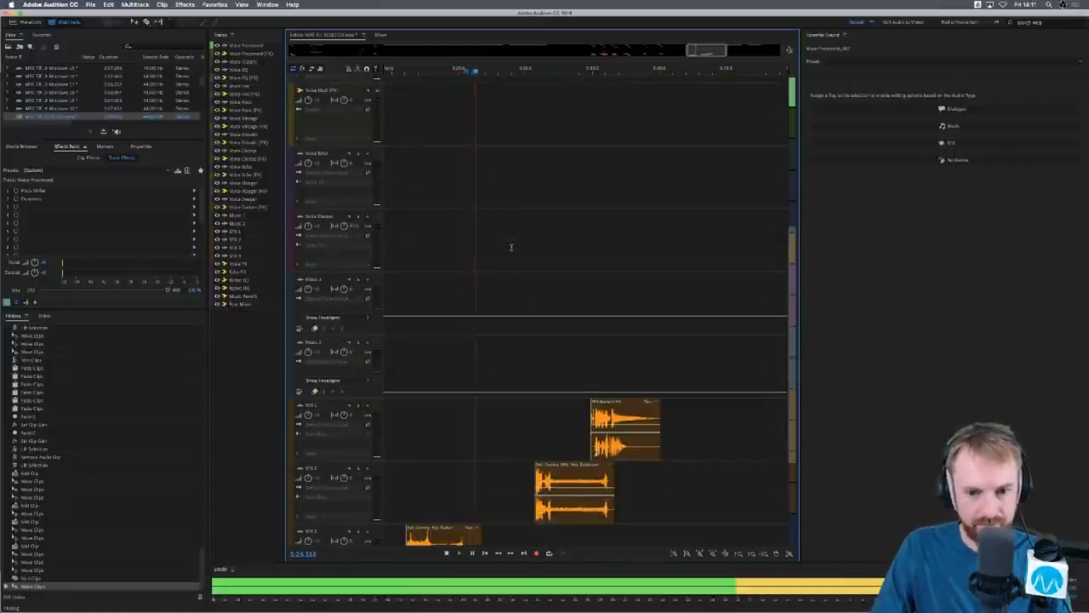
key(space)
Step: Delete the SFX 2 clip, mark the effects' time range, and mix it down to a new file
click(572, 311)
key(Delete)
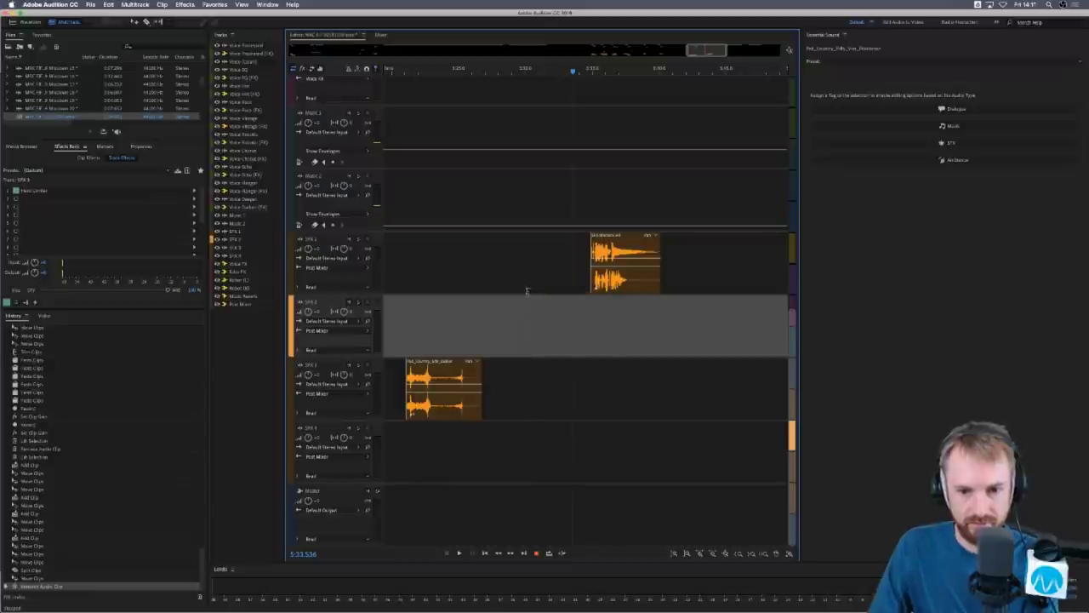
drag(528, 275, 404, 287)
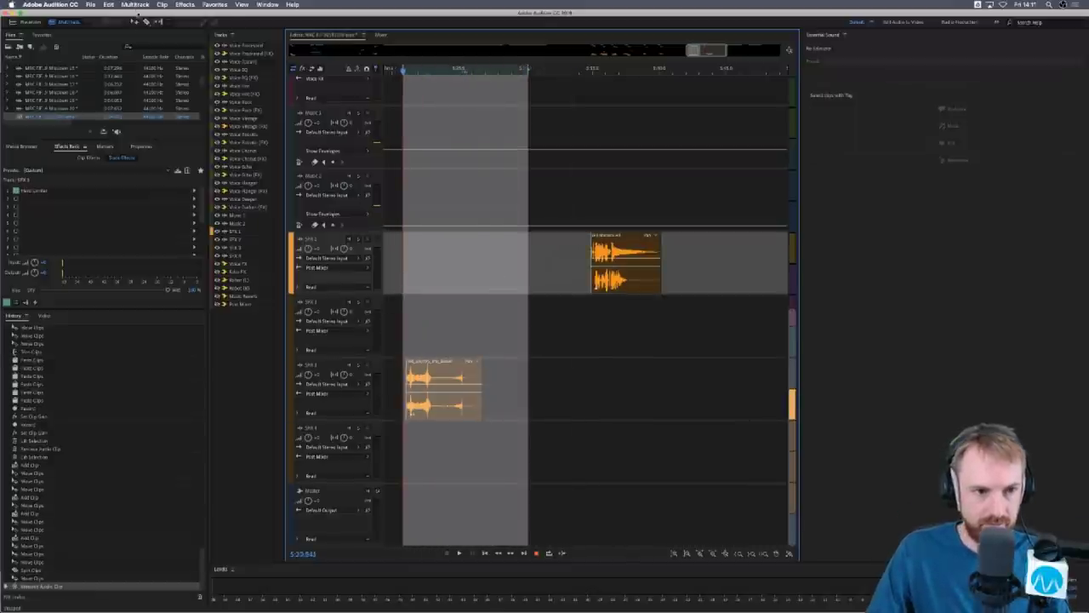
click(134, 4)
mouse_move(158, 42)
click(259, 41)
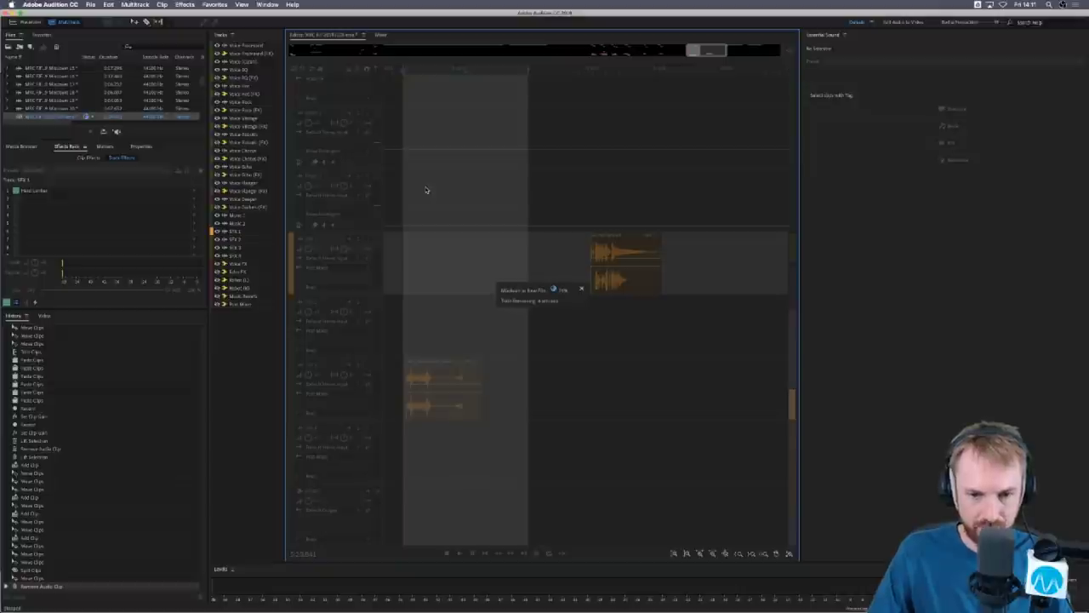
Step: Save the whole mixed-down waveform as a file named with 'vo', then return to Multitrack
key(super+a)
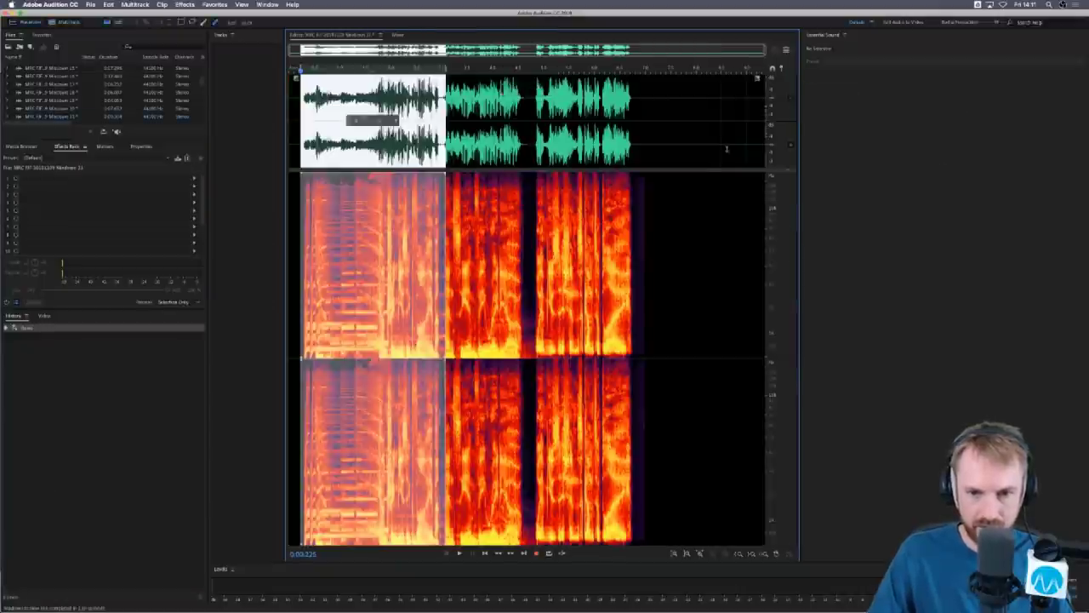
key(super+alt+s)
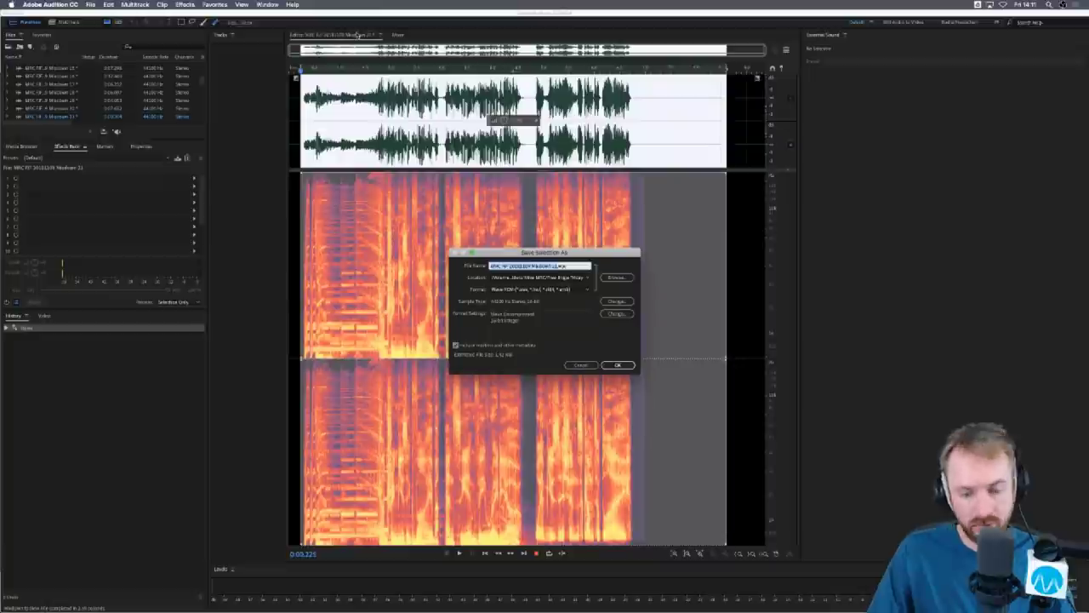
text(vo)
key(Return)
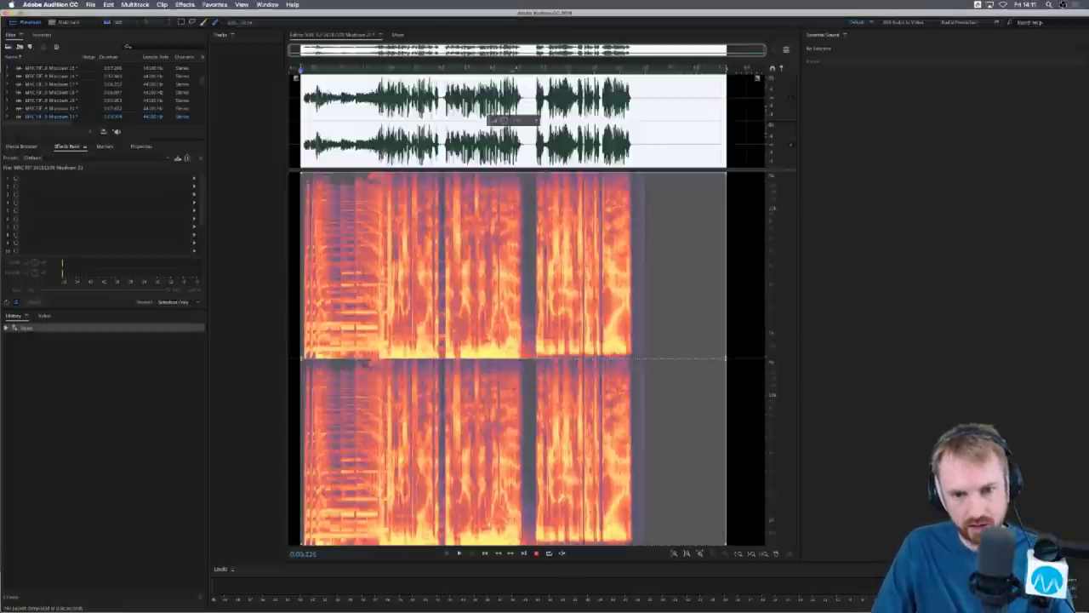
click(63, 22)
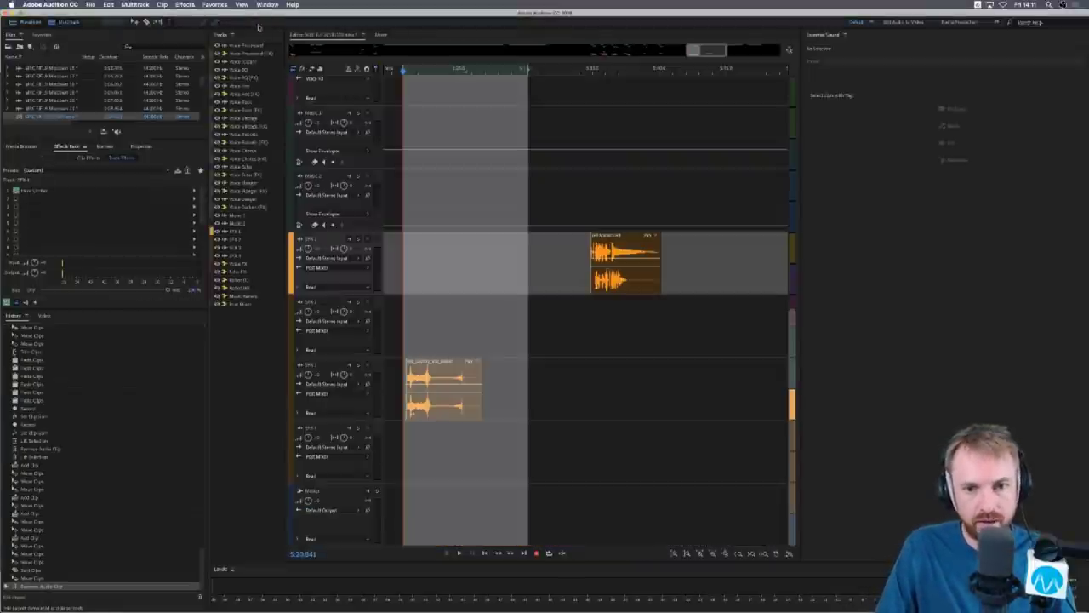
Step: Delete two marked sections from the top voice clip
click(595, 150)
click(588, 151)
scroll(589, 150, up, 10)
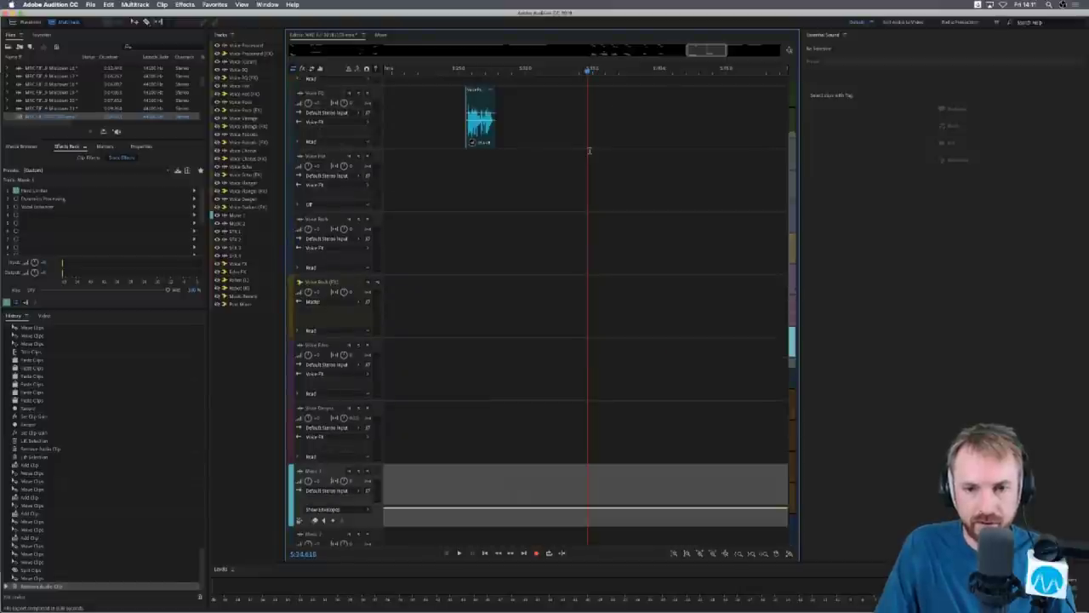
drag(603, 102, 499, 102)
key(Delete)
drag(651, 102, 677, 102)
key(Delete)
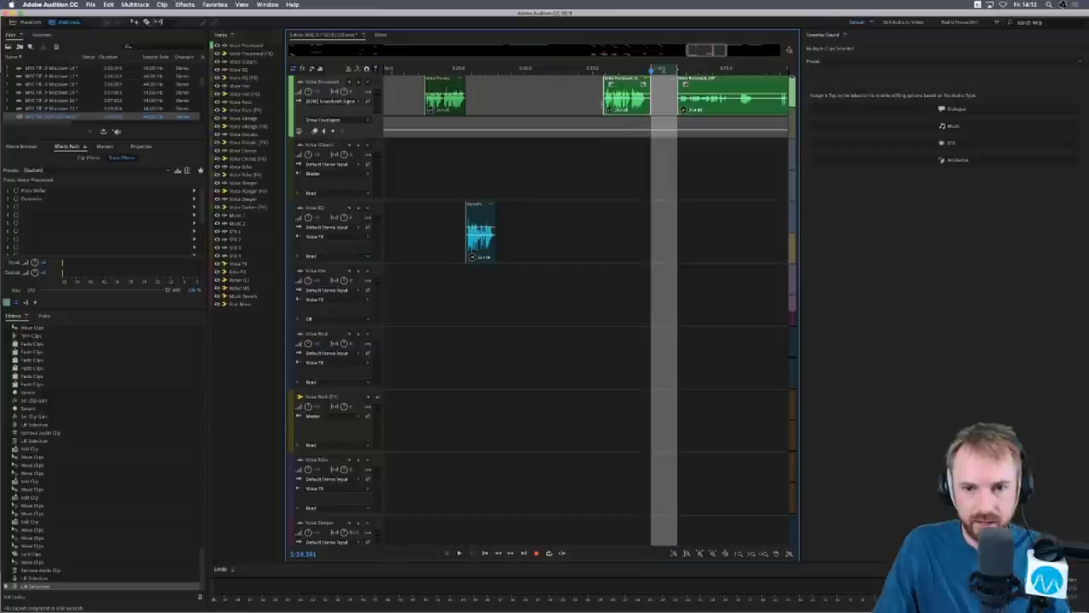
Step: Mark a time range on the voice clip and mix it down to a new file
drag(600, 98, 656, 99)
click(134, 4)
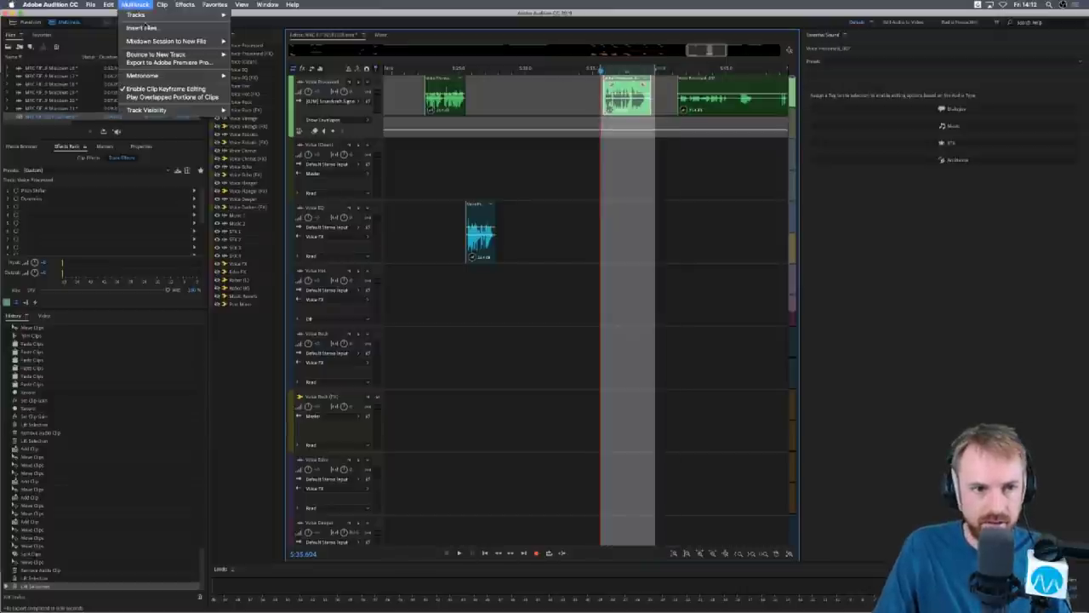
mouse_move(155, 40)
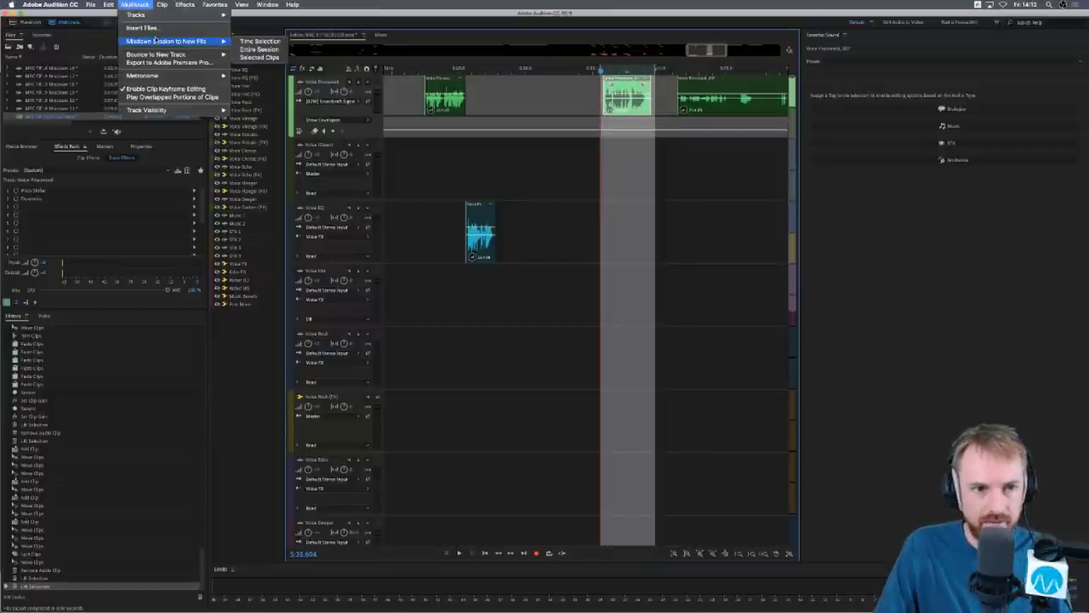
click(255, 57)
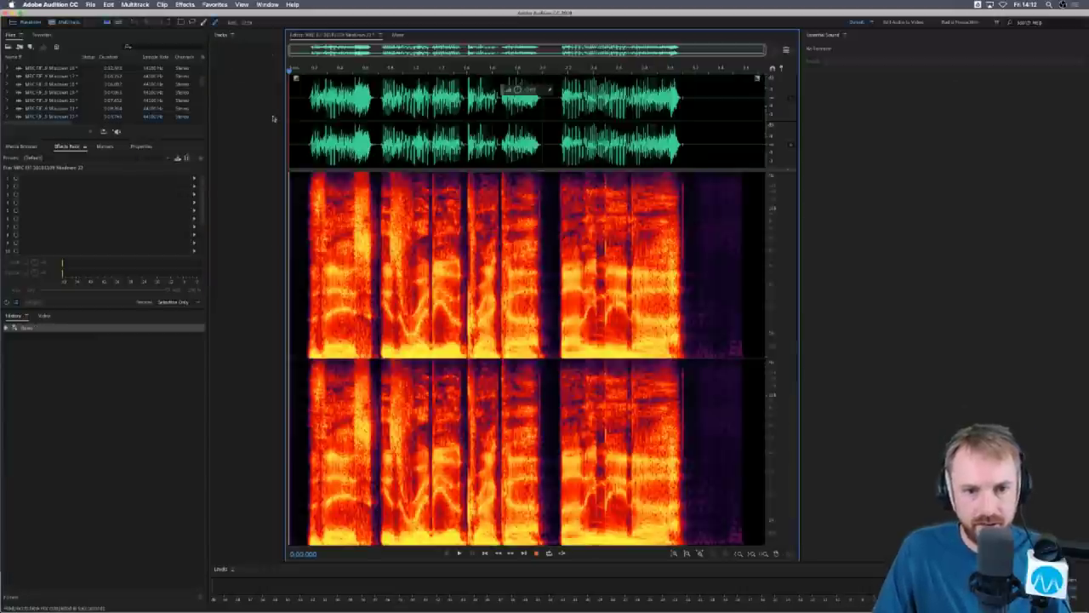
Step: Save the mixdown as 'MRGP', return to the session, and mark a range around the SFX clip
drag(298, 131, 706, 132)
key(super+alt+s)
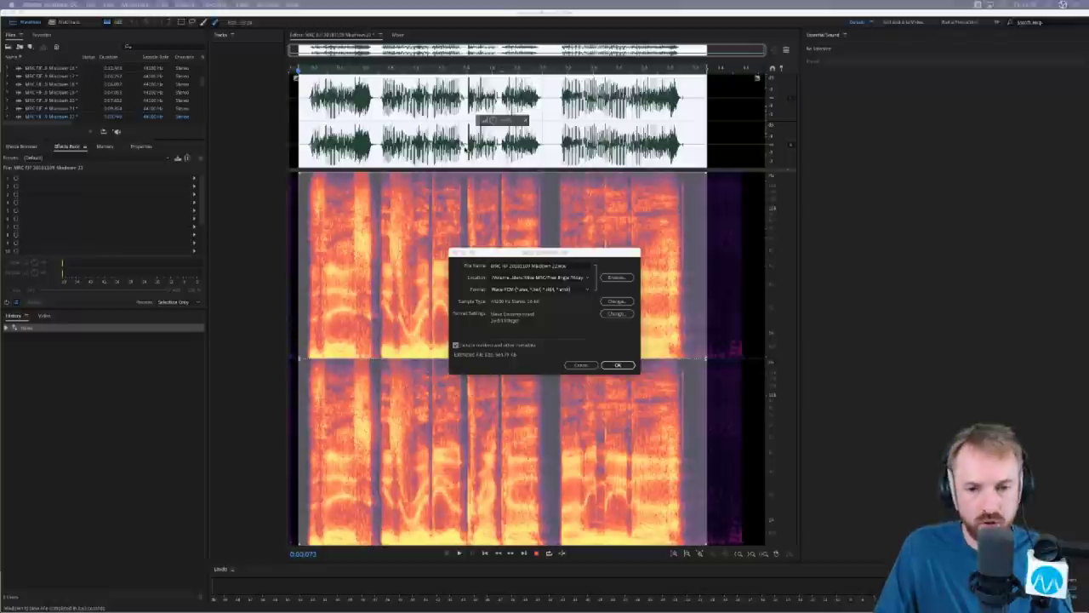
click(570, 267)
text(MRGP)
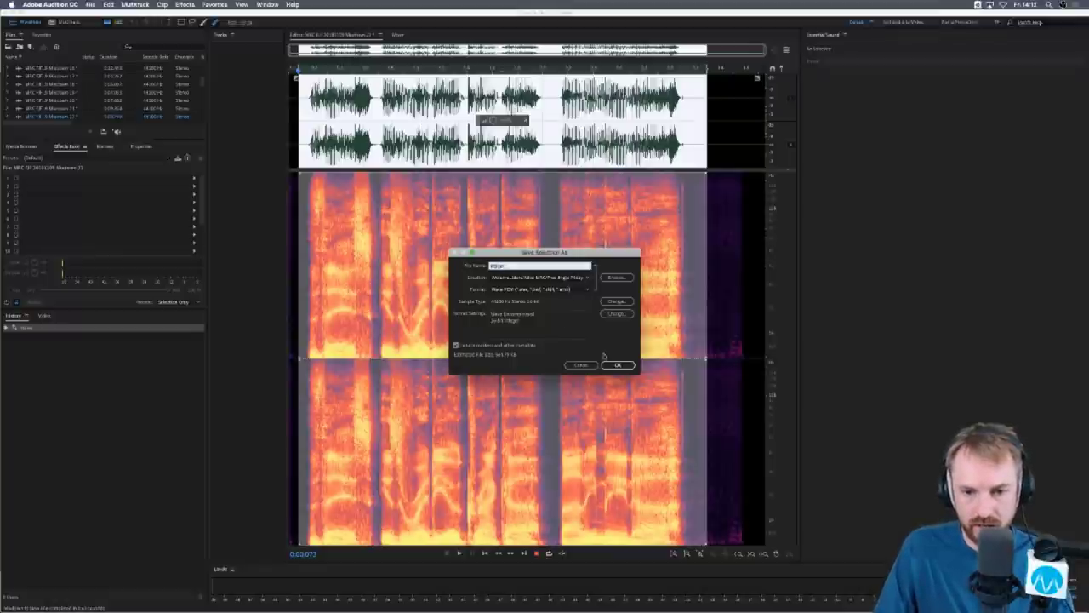
click(608, 364)
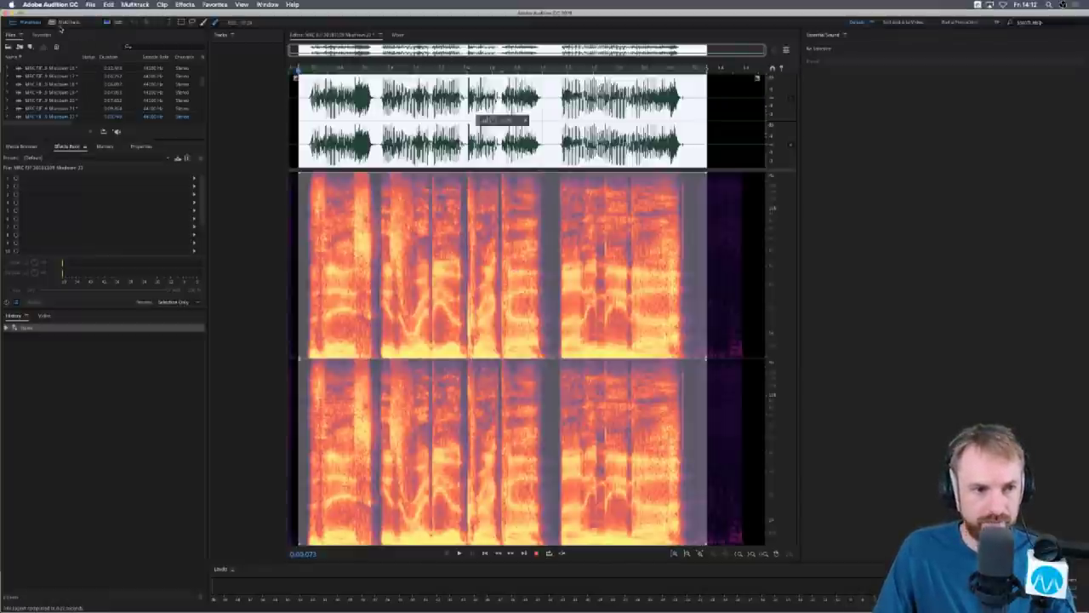
click(59, 24)
drag(479, 231, 644, 409)
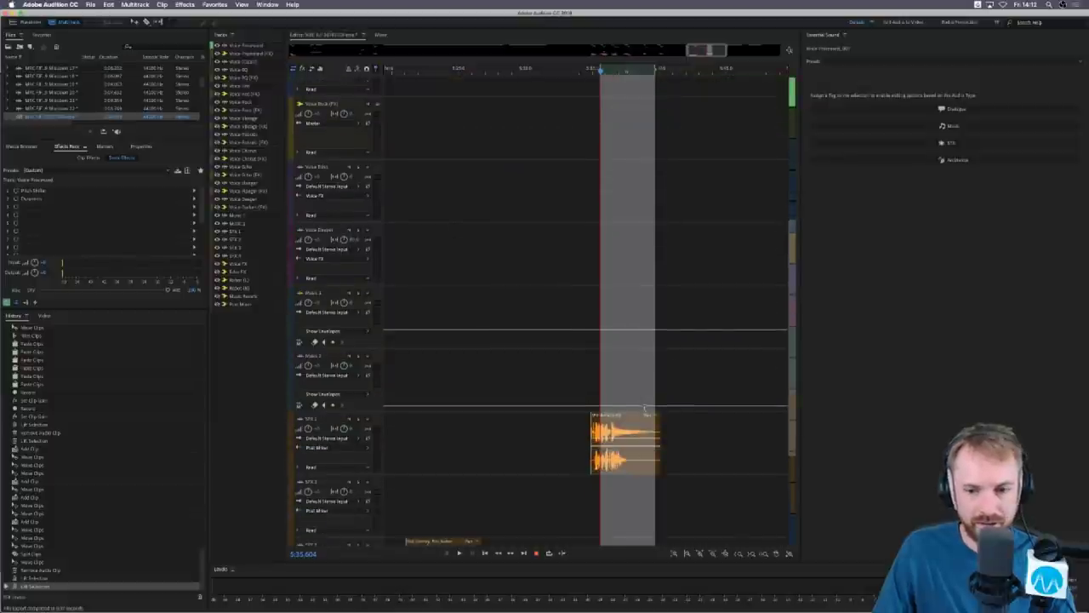
Step: Shift the SFX clip later in time and preview it
click(584, 382)
key(space)
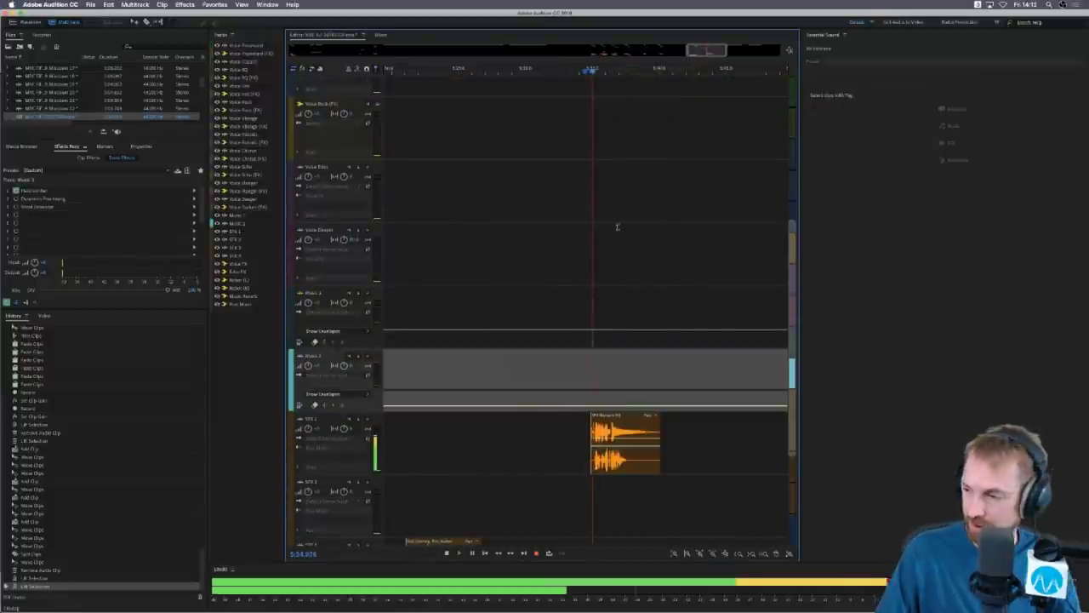
scroll(616, 65, up, 3)
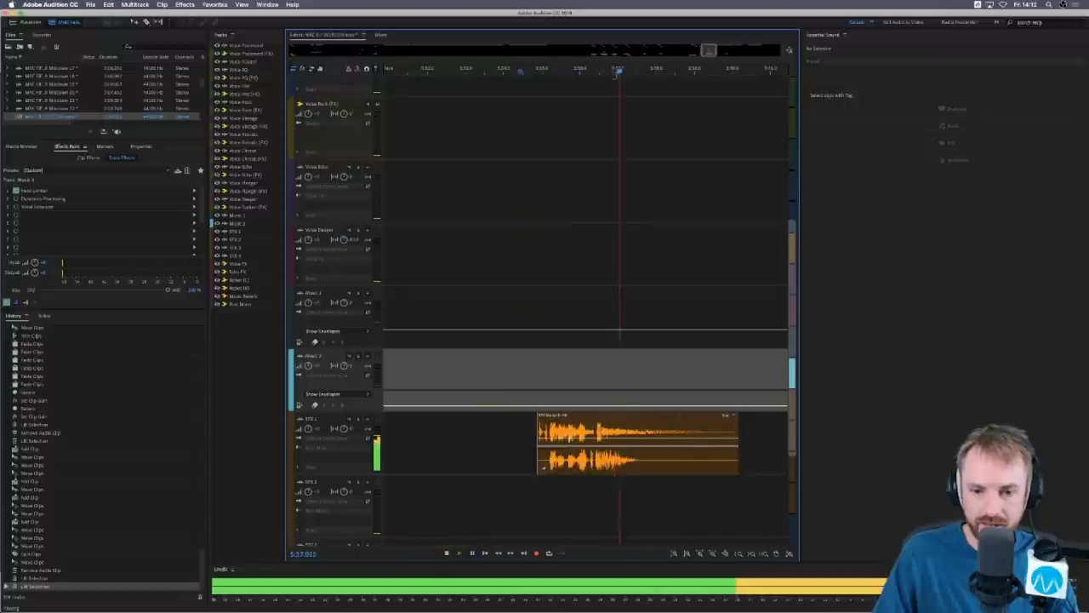
key(space)
drag(592, 424, 623, 424)
click(549, 379)
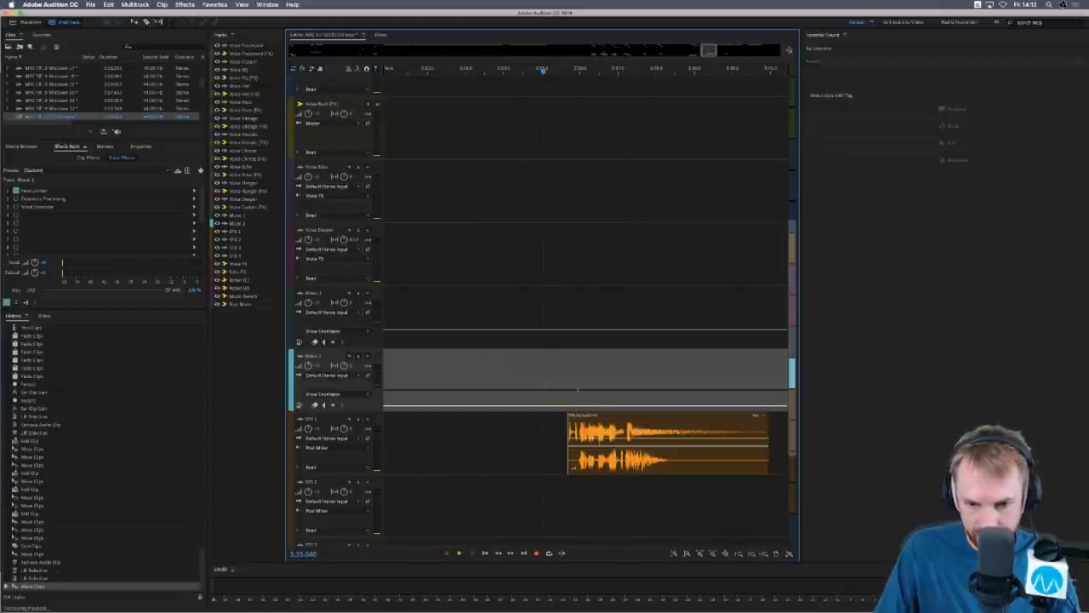
key(space)
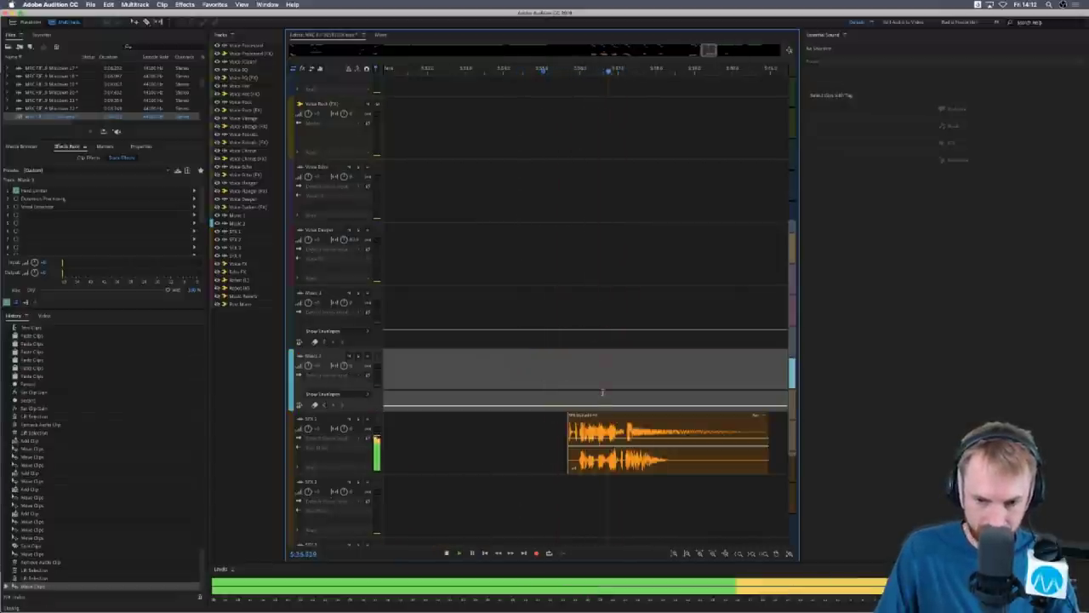
key(space)
Step: Paste the ending of the Voice Processed clip onto the Voice Echo track
scroll(639, 382, up, 2)
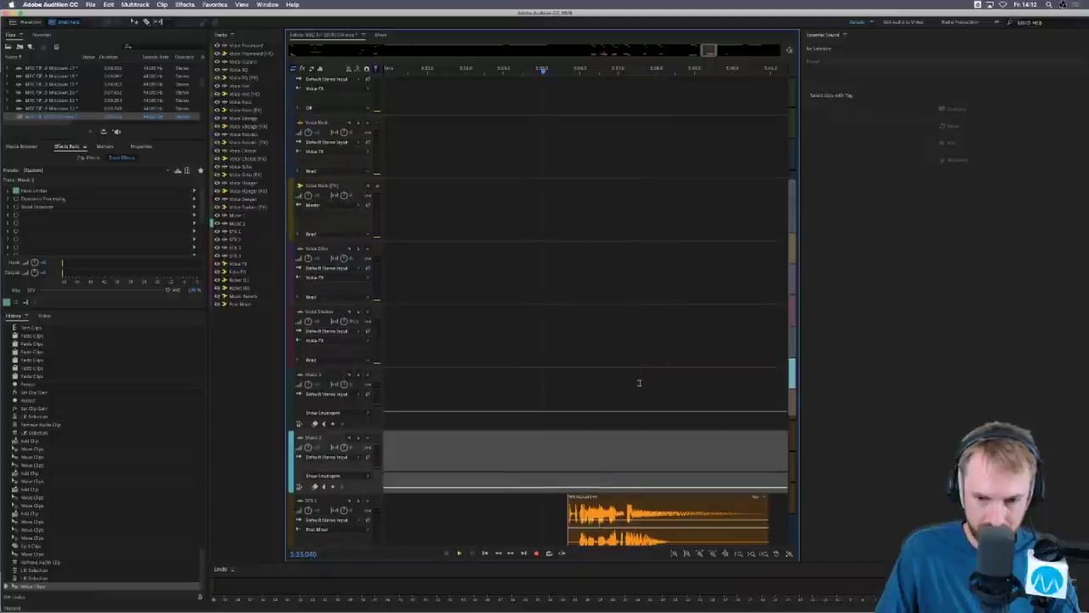
scroll(639, 382, up, 5)
key(space)
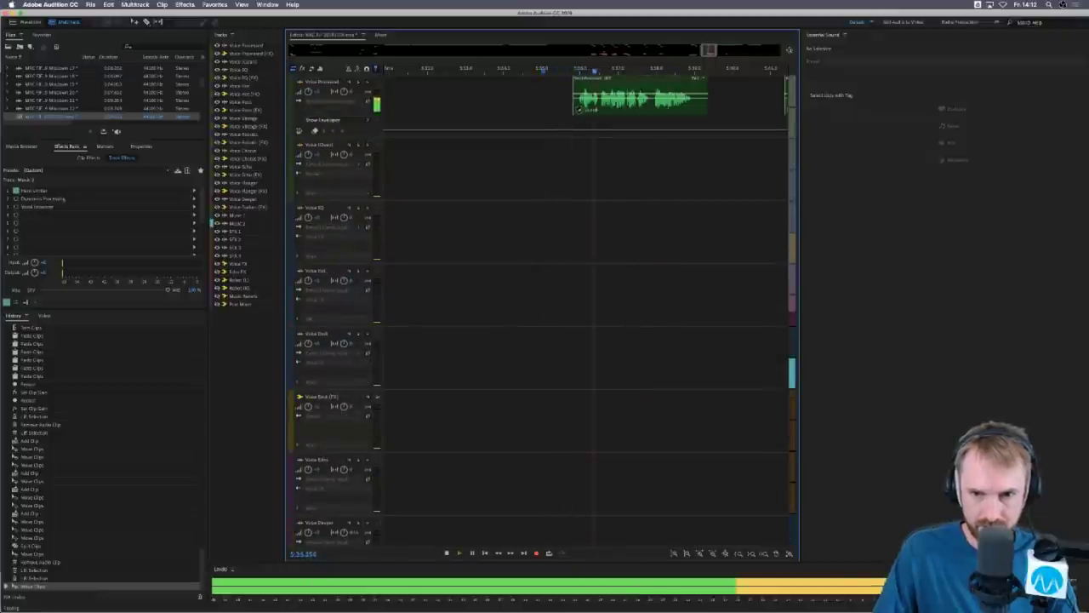
drag(652, 100, 752, 100)
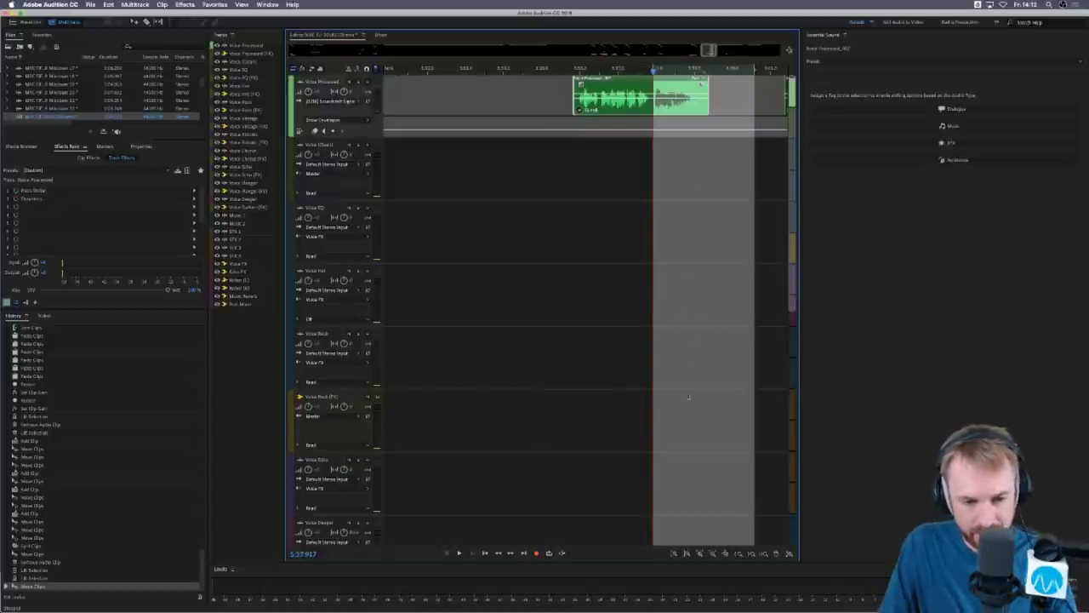
click(660, 358)
click(656, 290)
click(654, 366)
click(656, 421)
click(657, 486)
key(ctrl+v)
Step: Nudge the pasted purple echo clip slightly later and preview it
click(627, 408)
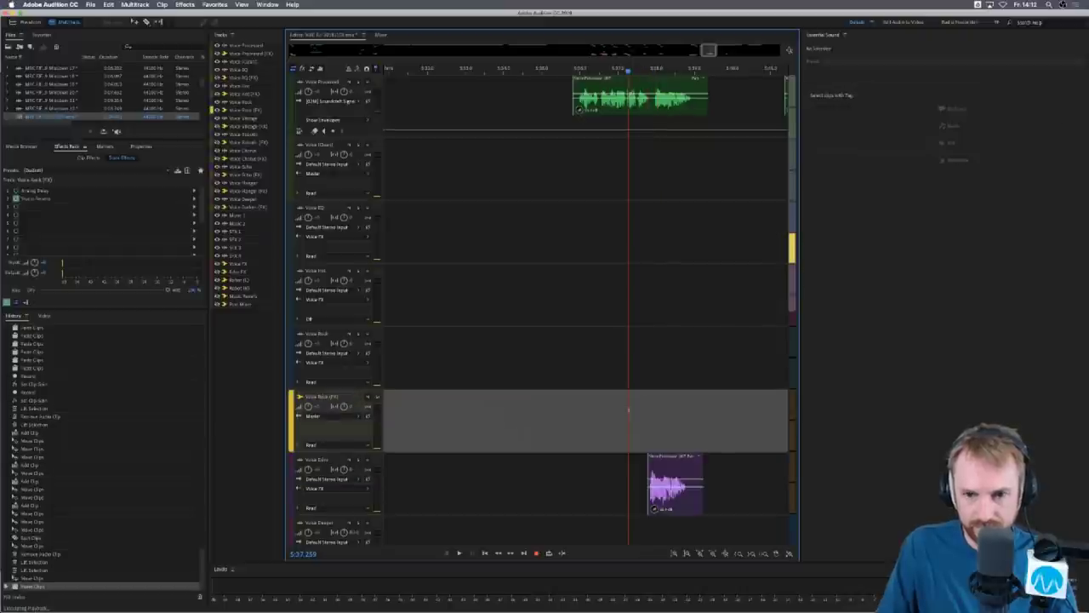
scroll(666, 380, down, 3)
key(space)
scroll(680, 374, down, 1)
key(space)
click(691, 330)
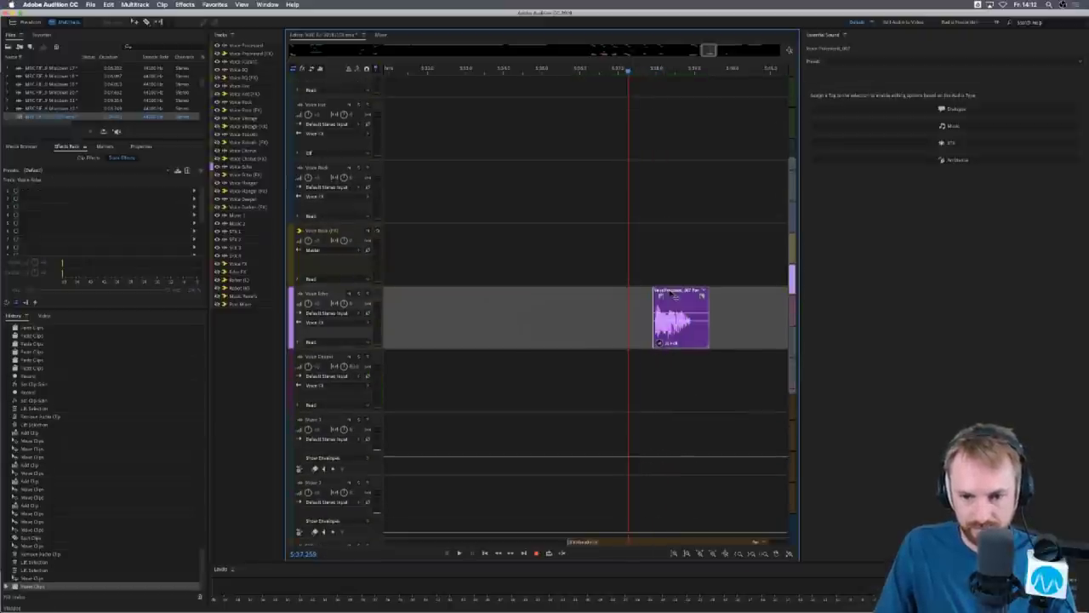
key(space)
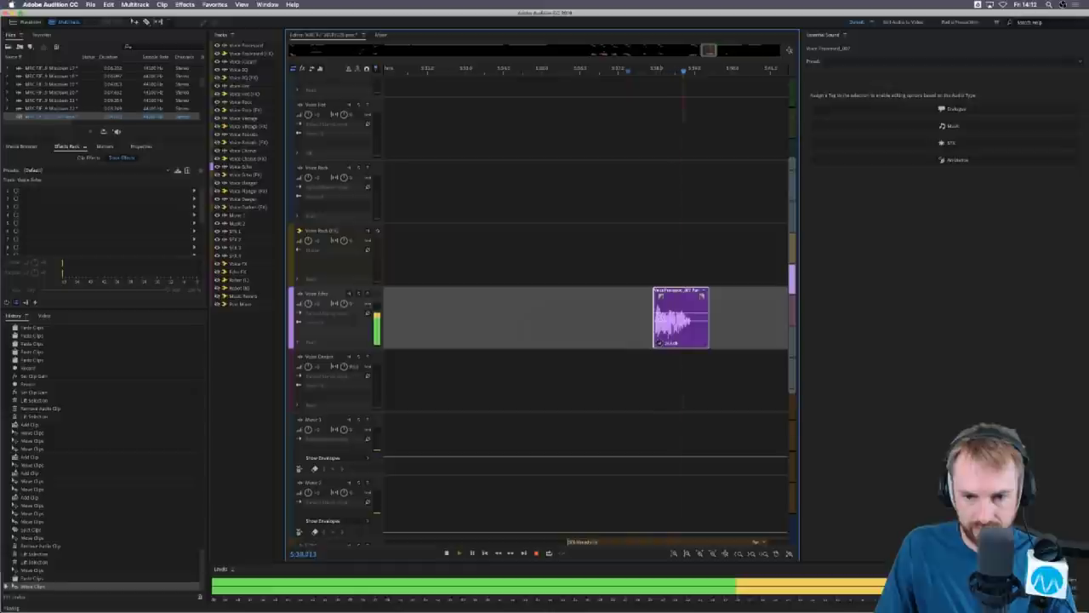
key(space)
key(alt+period)
key(alt+period)
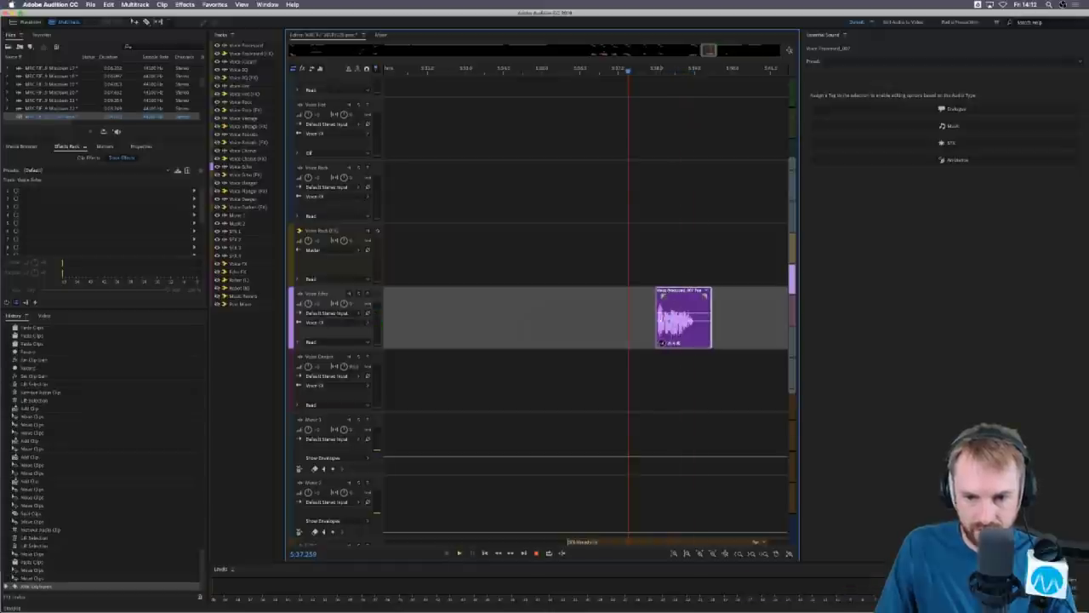
key(space)
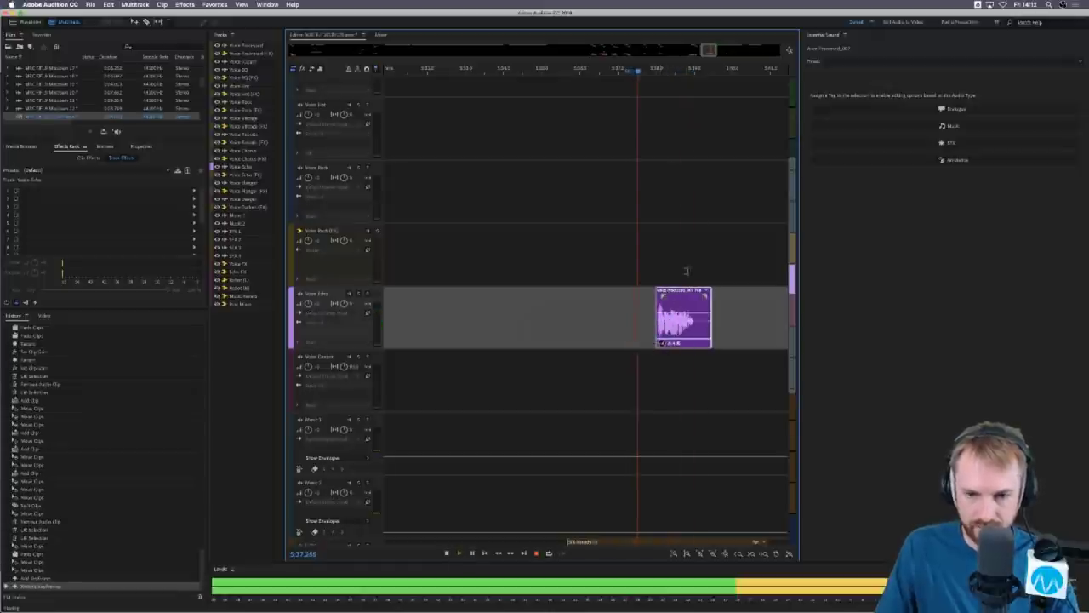
scroll(688, 72, down, 5)
scroll(730, 145, up, 5)
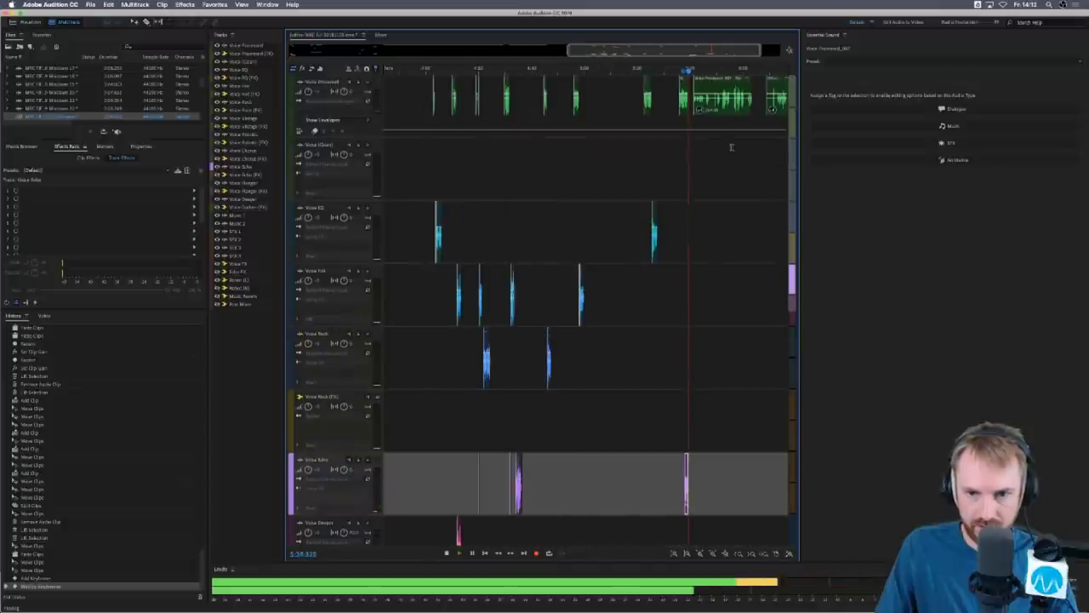
key(space)
Step: Select a range in the top voice clip just before the playhead and delete it
click(722, 93)
key(space)
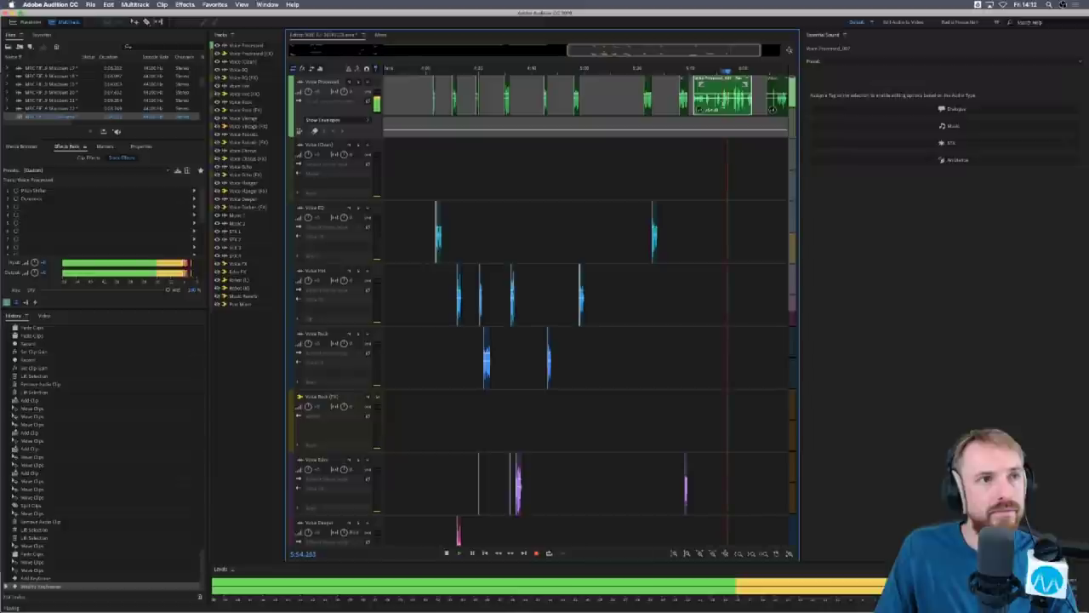
key(space)
key(space)
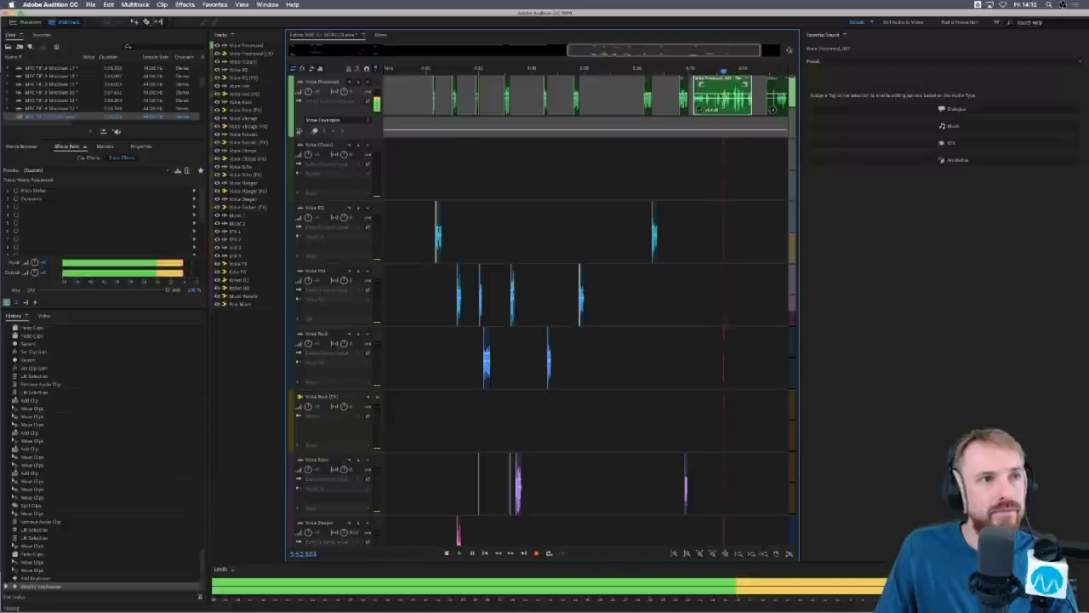
key(space)
drag(723, 94, 677, 108)
key(Delete)
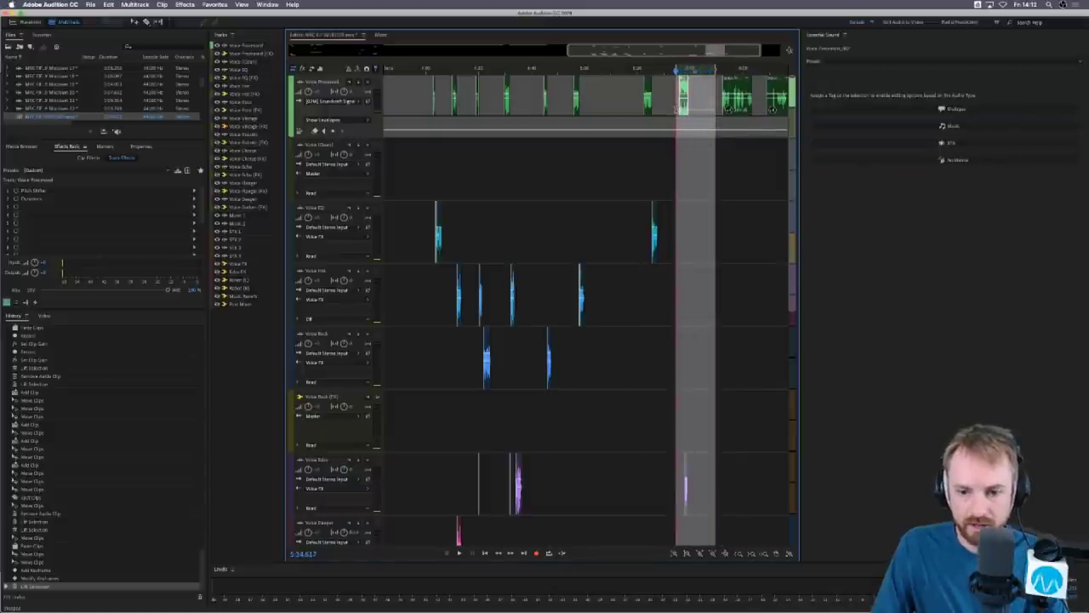
Step: Mix down the time selection to a new file and save it as a WAV file
click(132, 6)
mouse_move(187, 43)
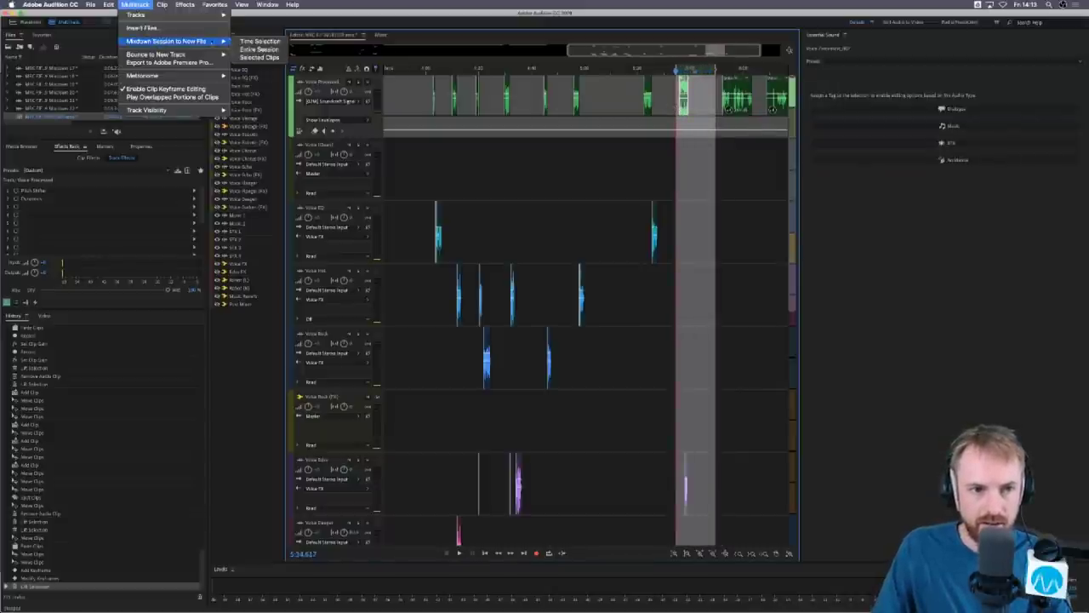
click(256, 41)
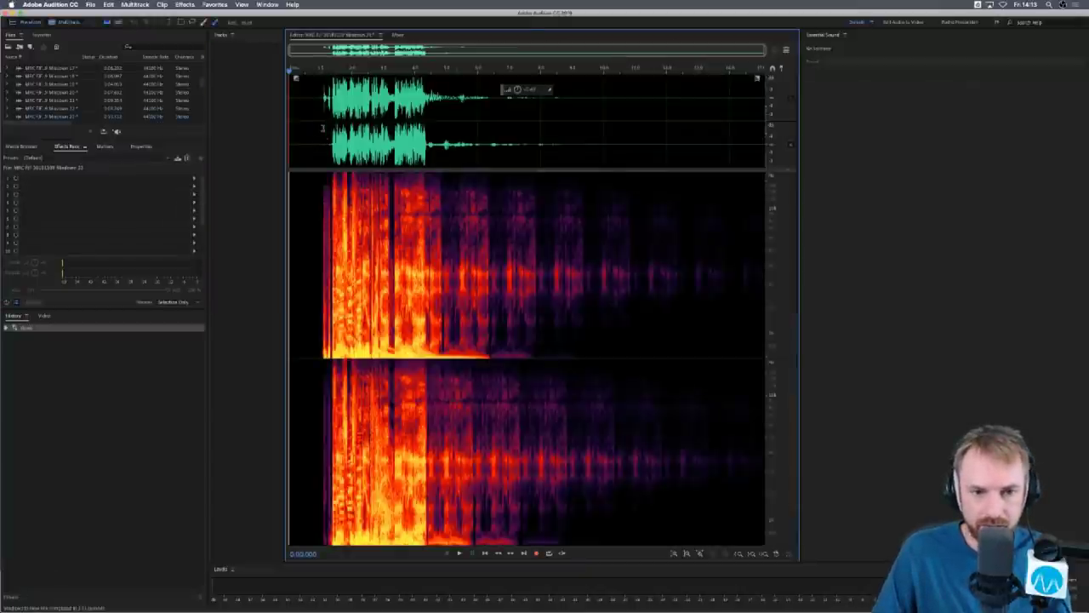
drag(319, 124, 716, 134)
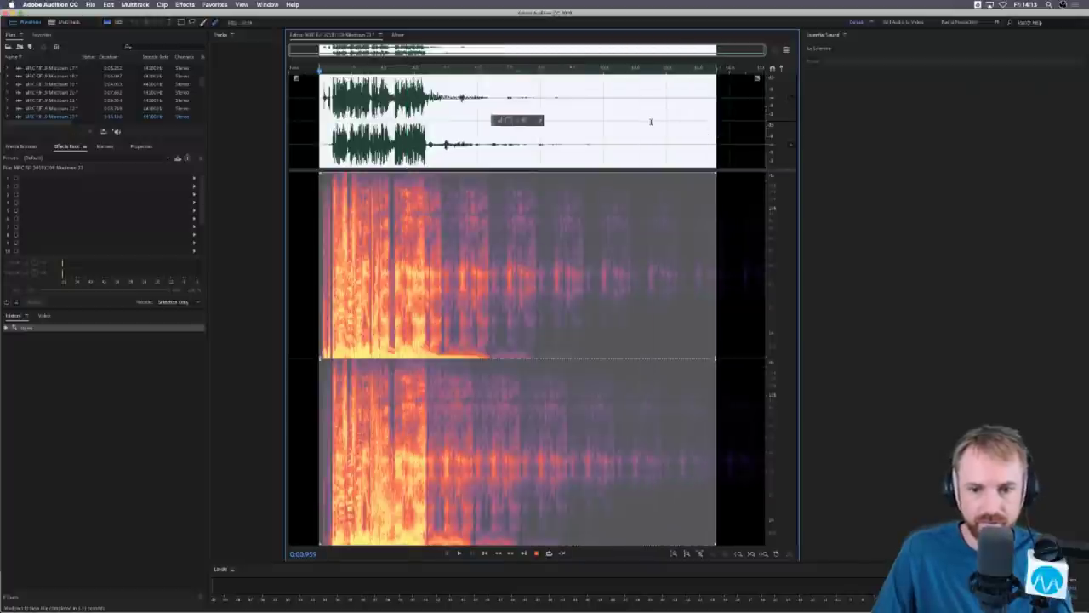
key(super+alt+s)
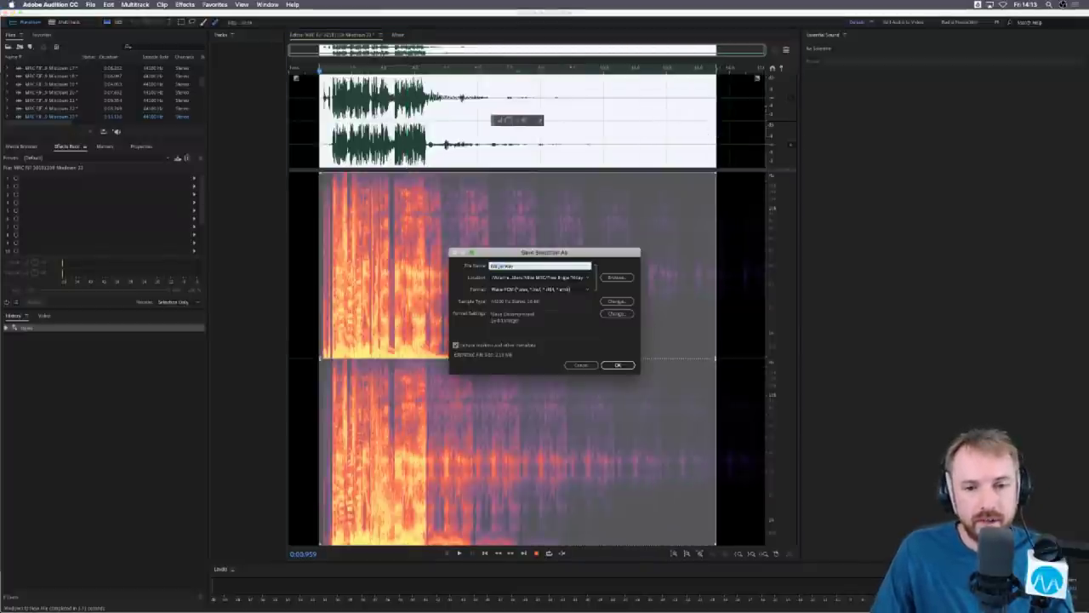
key(Return)
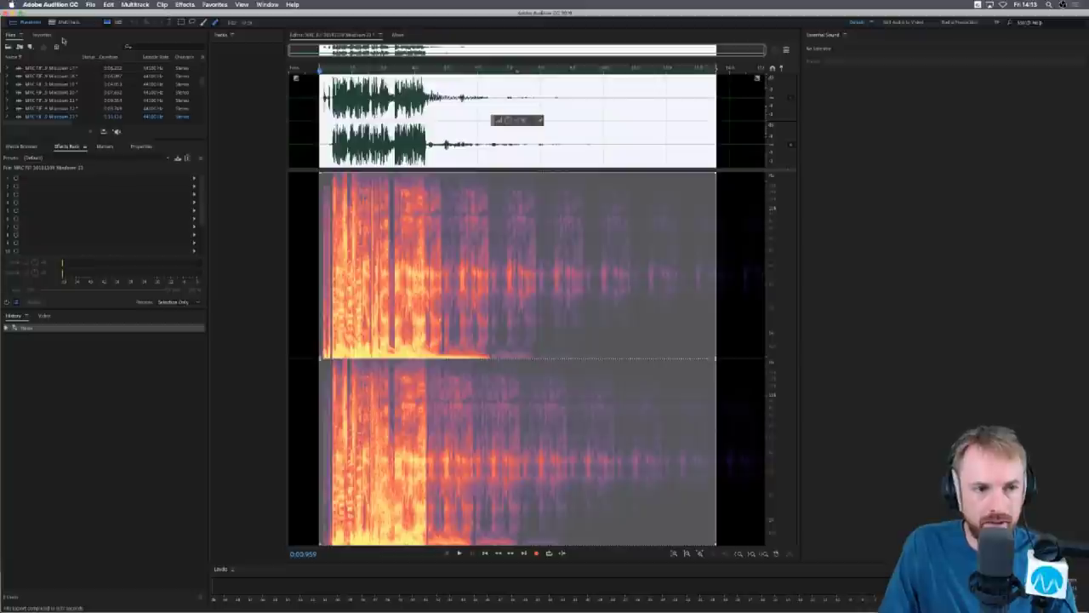
click(68, 22)
Step: Delete a short range at the end of the last clip on the top track
click(721, 108)
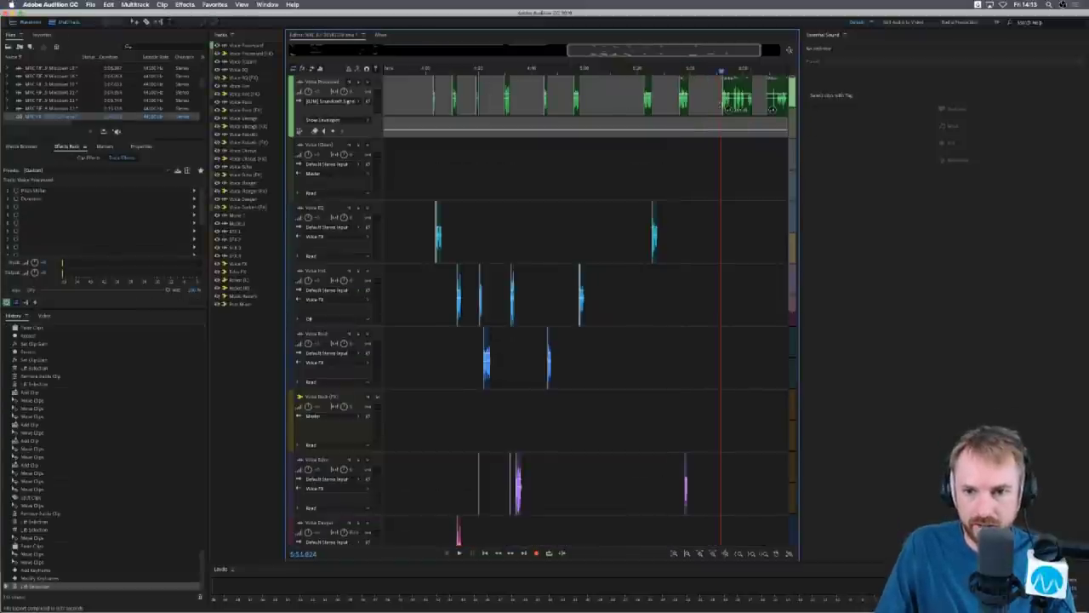
scroll(693, 70, up, 5)
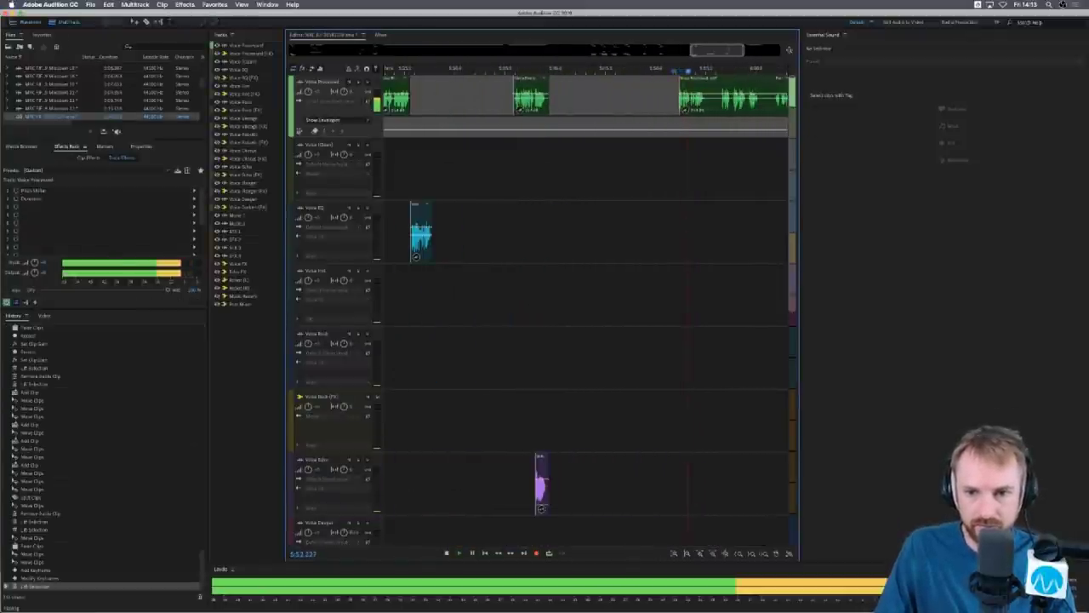
scroll(694, 72, up, 3)
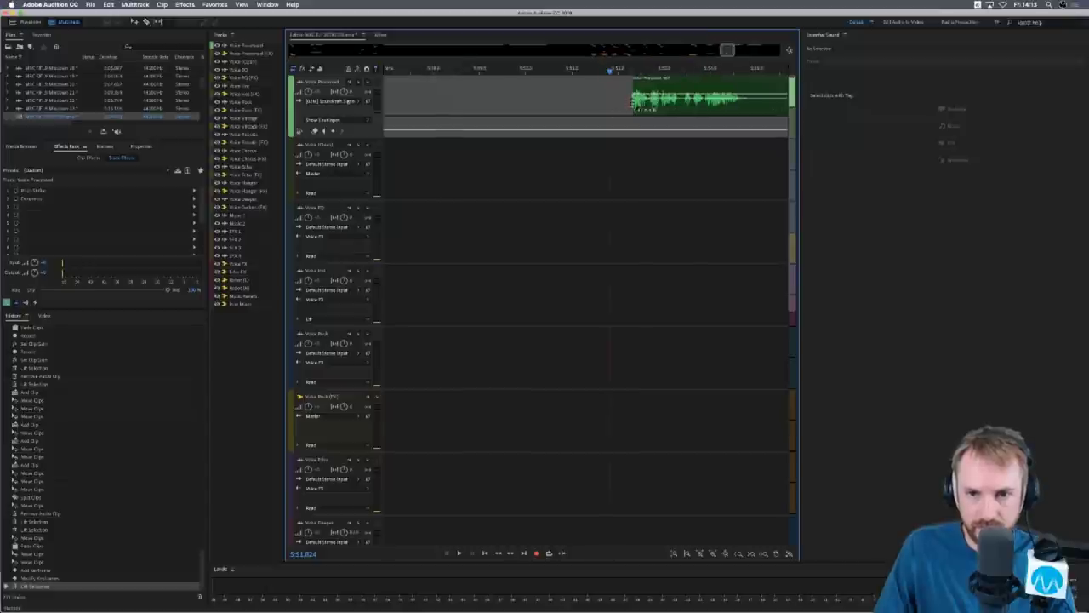
click(634, 101)
drag(774, 70, 617, 106)
key(Delete)
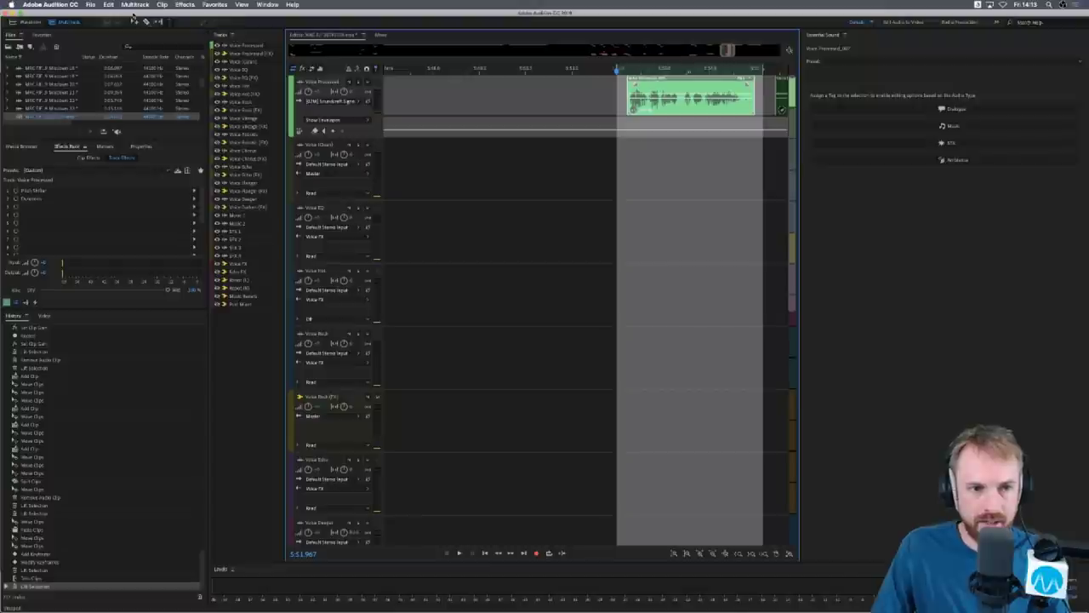
Step: Mix down the entire session to a new file, save it, and return to multitrack
click(136, 4)
mouse_move(195, 41)
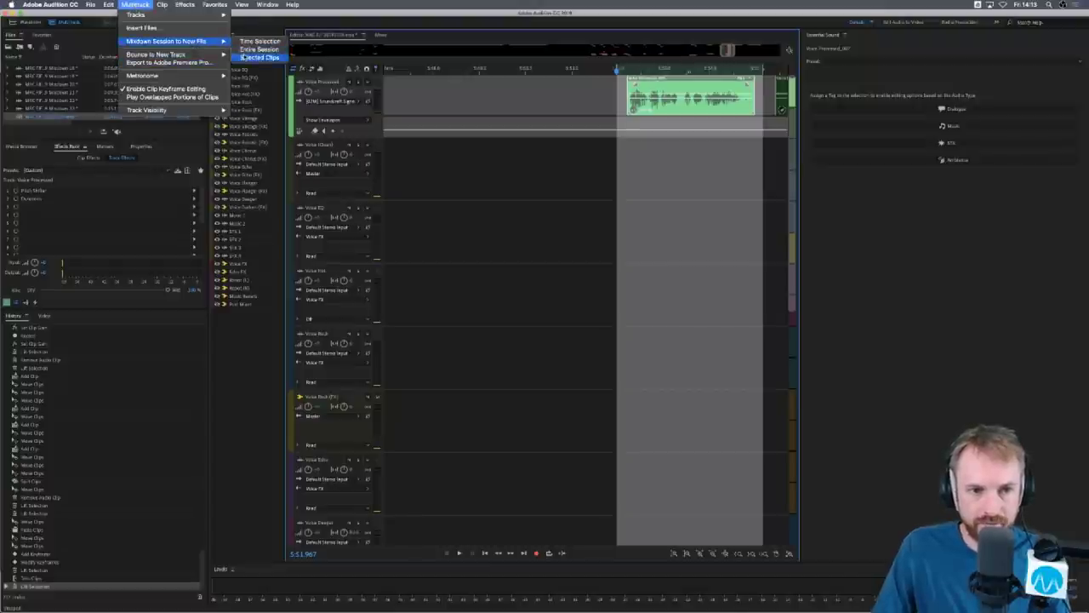
click(255, 50)
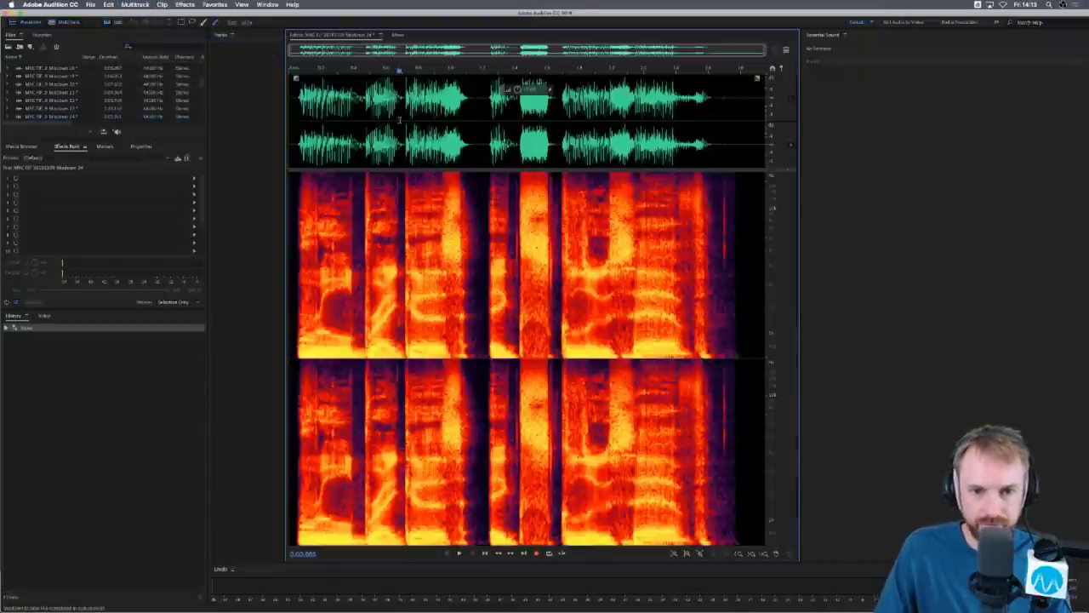
key(super+alt+s)
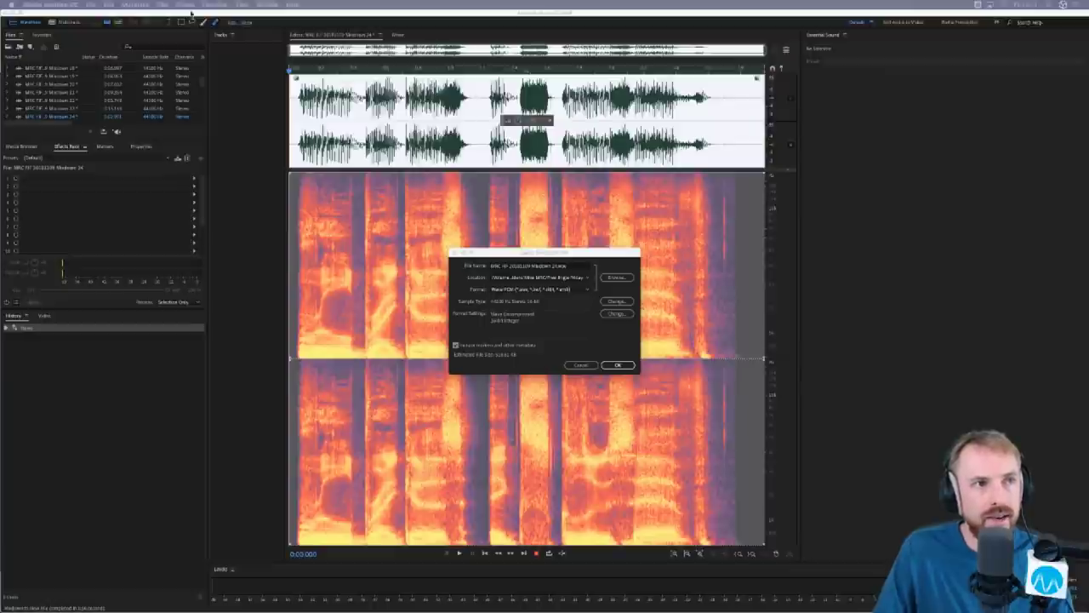
click(556, 258)
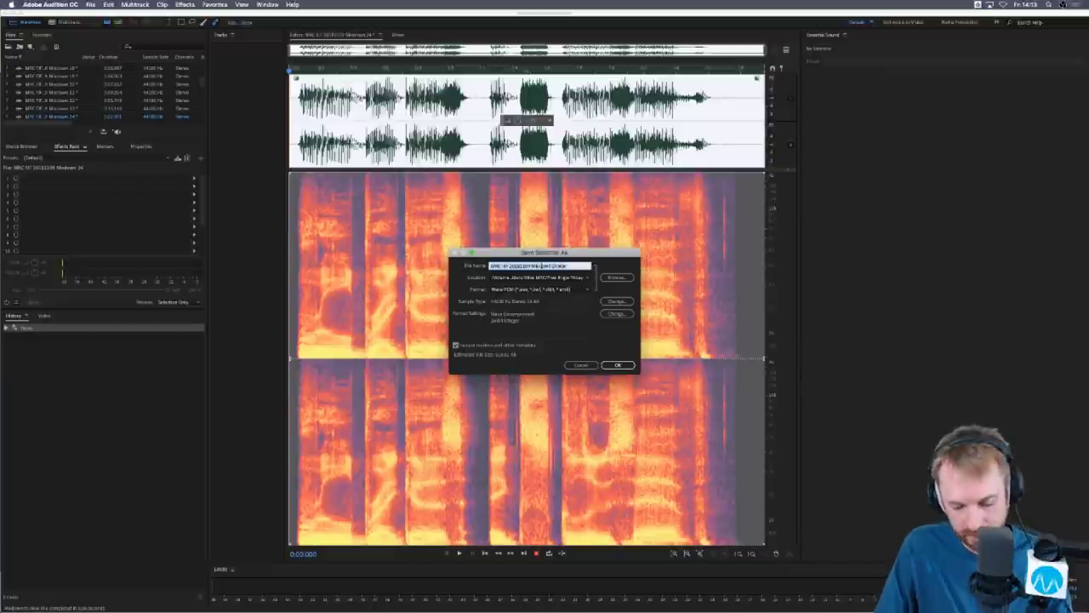
key(Return)
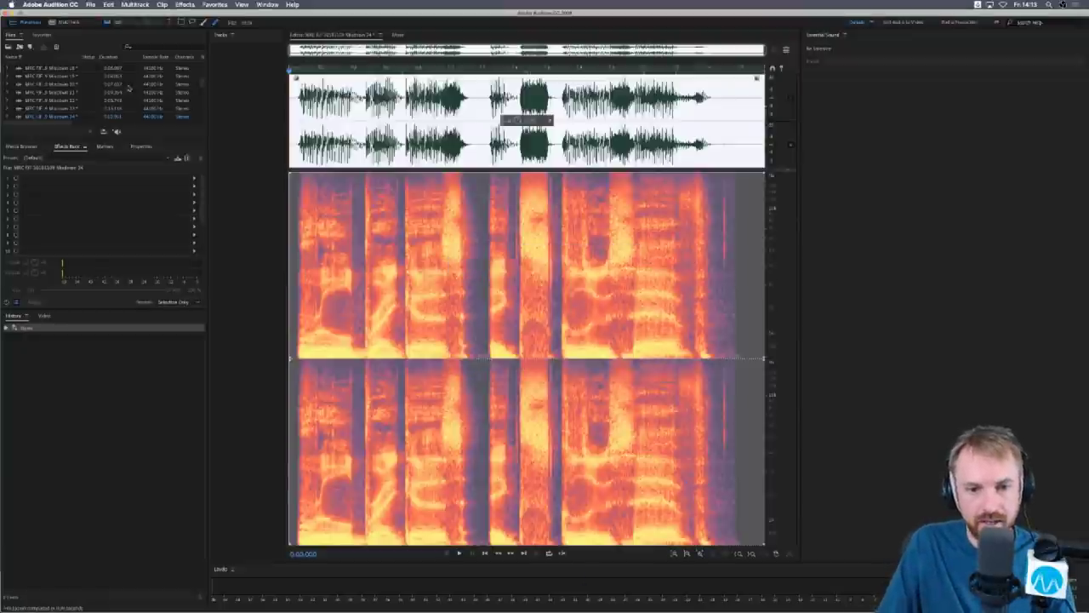
click(66, 21)
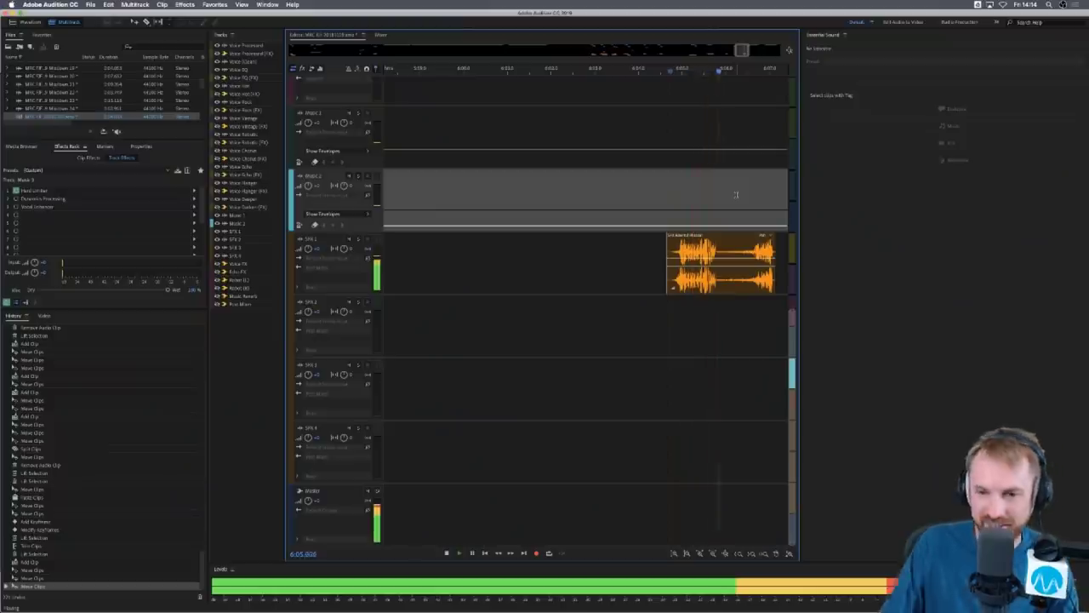
Step: Zoom out over the session and place the playhead at 6:06.6 on the Voice Processed clip
scroll(739, 197, up, 5)
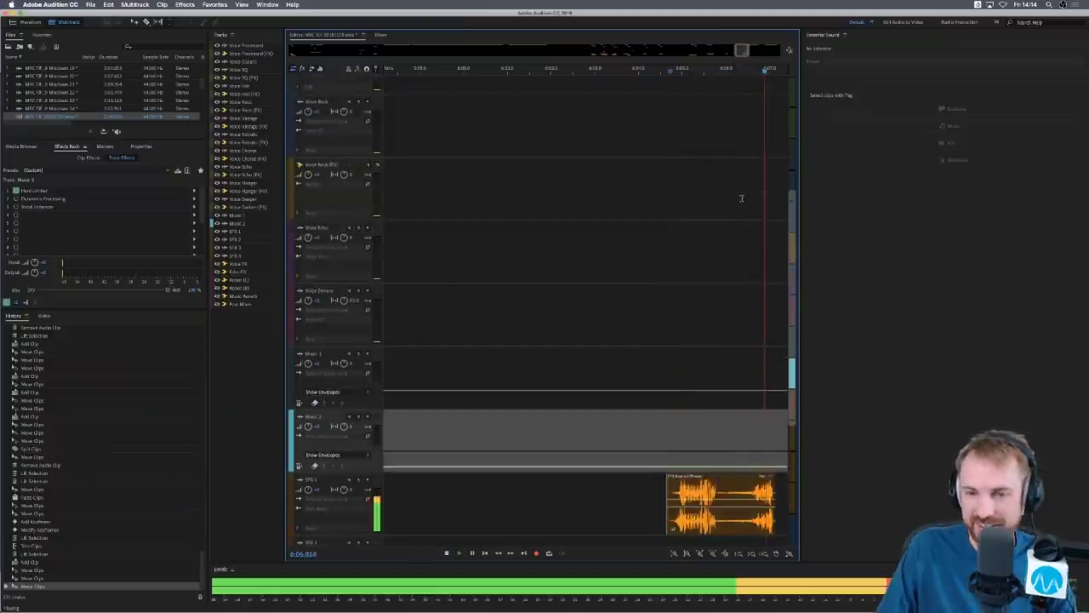
scroll(742, 199, up, 5)
key(space)
key(space)
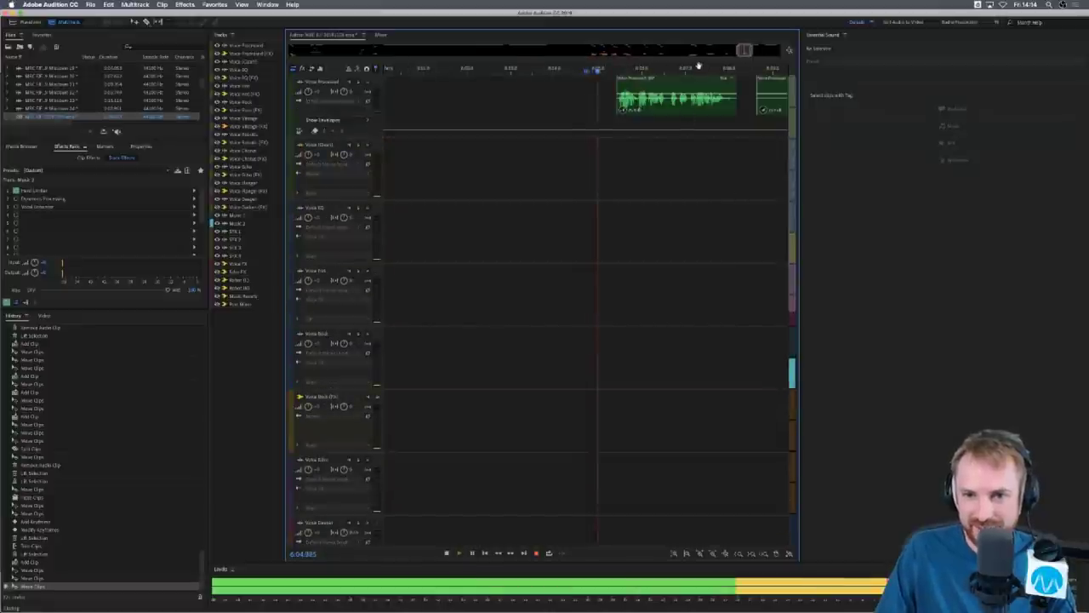
key(ctrl+a)
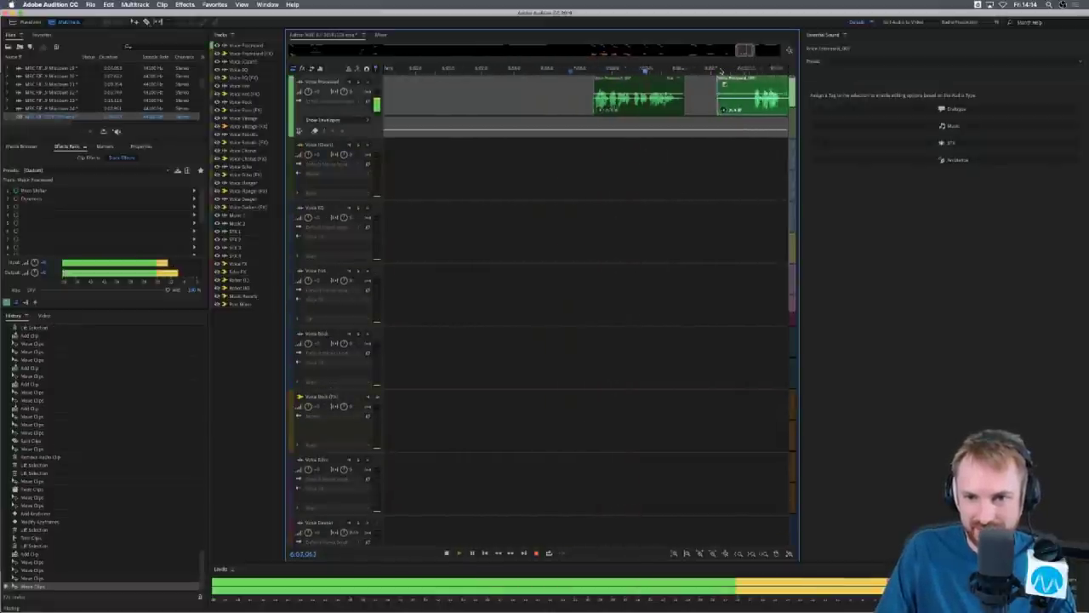
key(minus)
key(minus)
key(space)
key(minus)
key(minus)
key(minus)
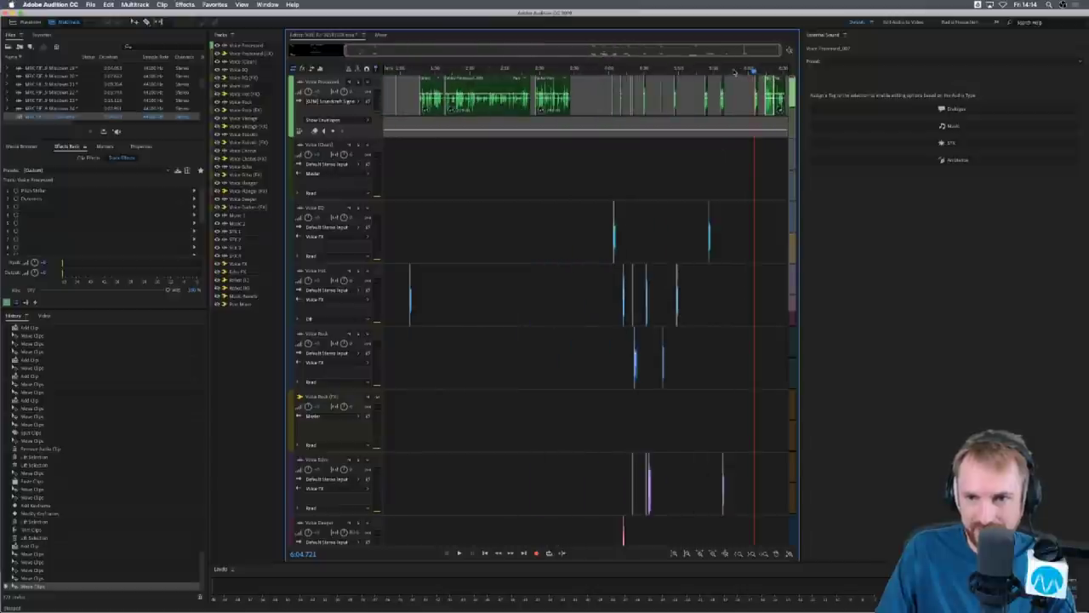
drag(764, 104, 790, 104)
click(726, 96)
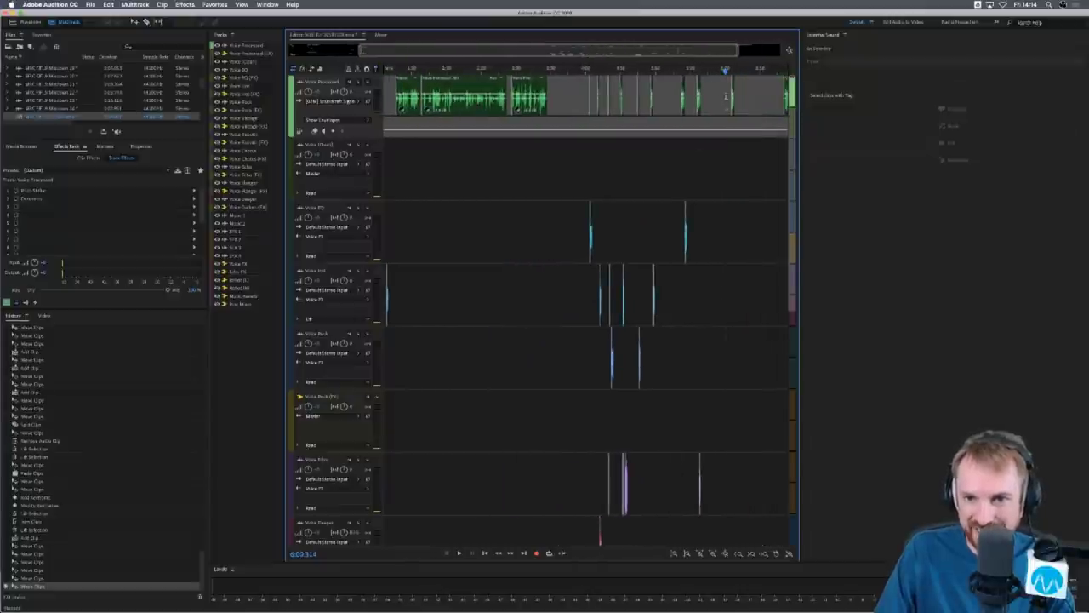
scroll(740, 71, up, 5)
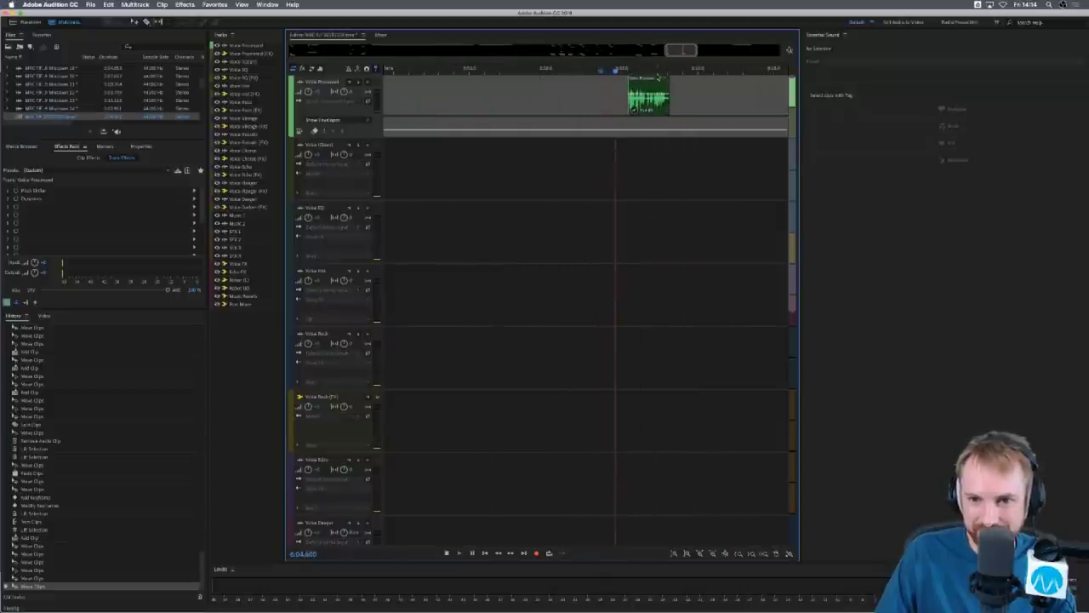
scroll(658, 78, up, 3)
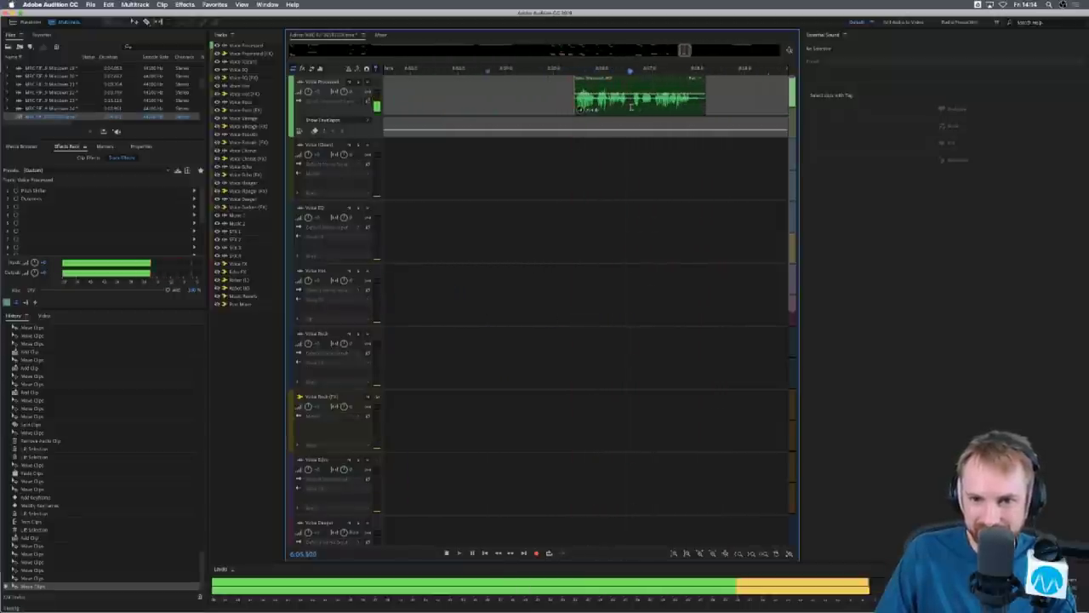
key(space)
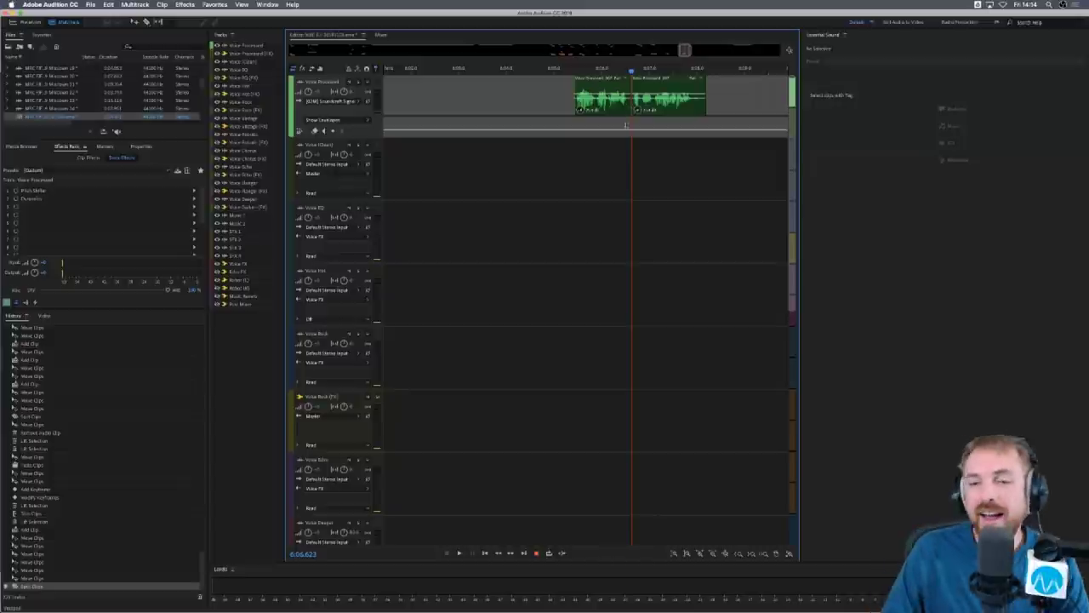
Step: Split the Voice Processed clip and move its second half down onto the Voice FX track
key(super+k)
drag(638, 106, 681, 319)
scroll(644, 312, down, 5)
scroll(638, 316, down, 2)
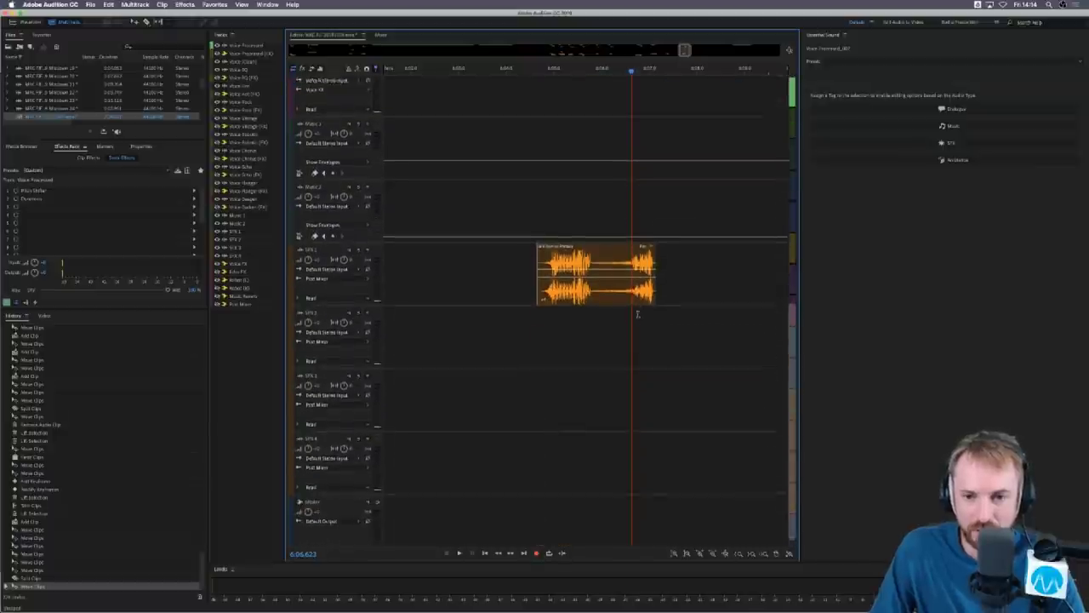
scroll(638, 314, up, 10)
scroll(665, 309, down, 5)
scroll(664, 309, up, 5)
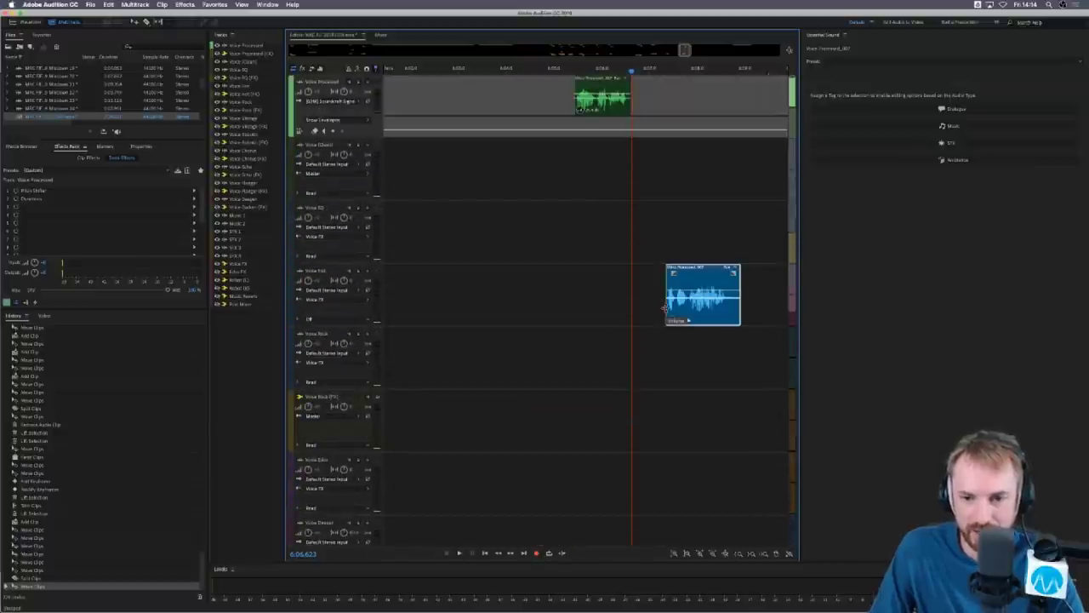
Step: Nudge the split voice clip on Voice FX slightly earlier
drag(683, 315, 674, 315)
scroll(660, 310, down, 5)
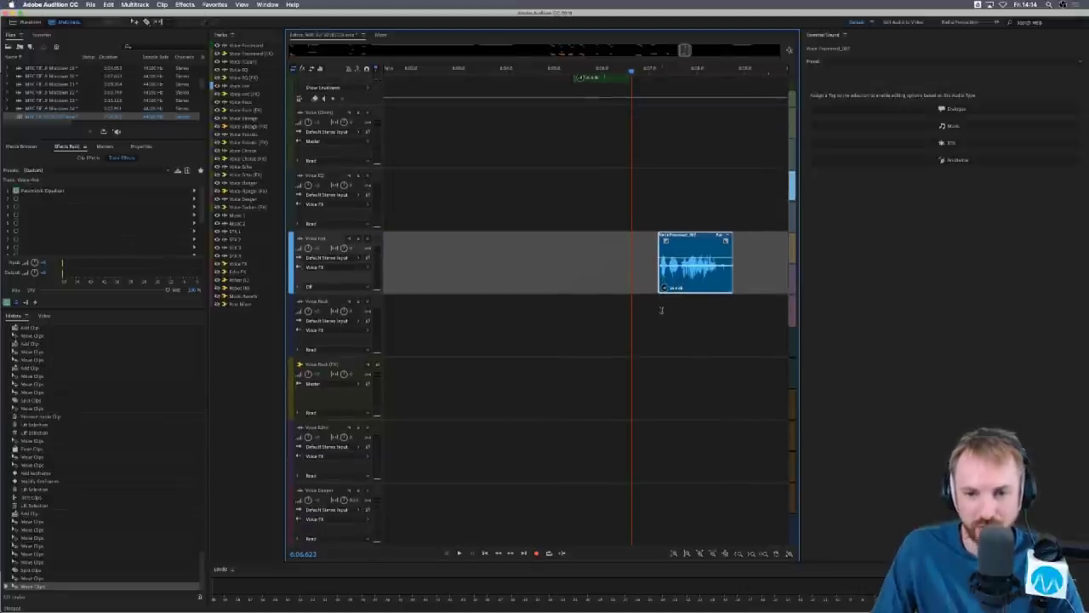
scroll(660, 309, up, 2)
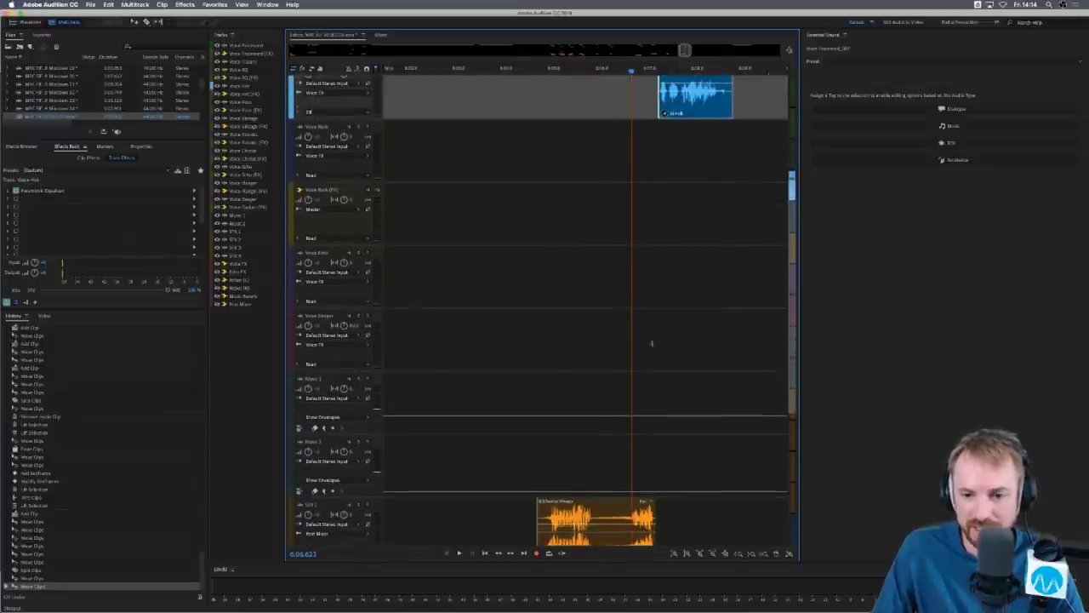
click(646, 320)
scroll(651, 316, up, 1)
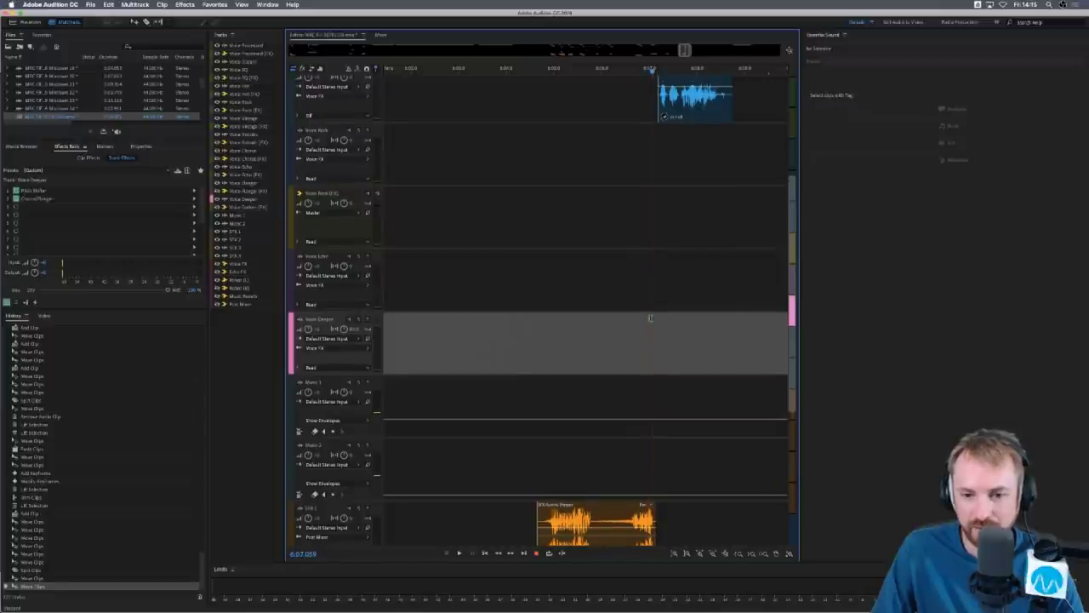
scroll(650, 317, up, 2)
scroll(712, 165, up, 1)
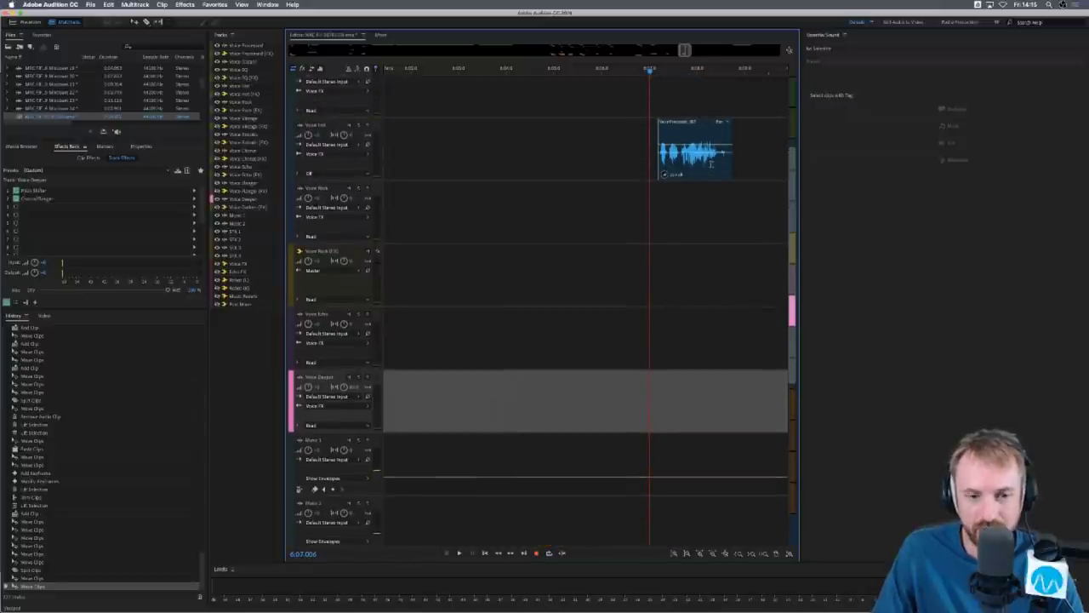
scroll(712, 164, down, 5)
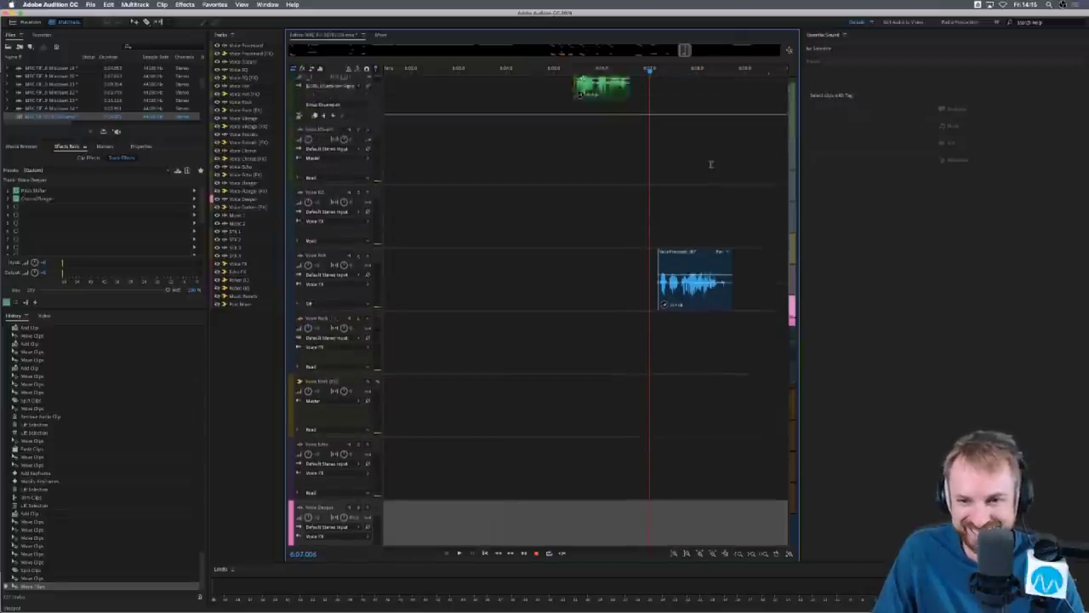
click(671, 294)
drag(671, 294, 660, 293)
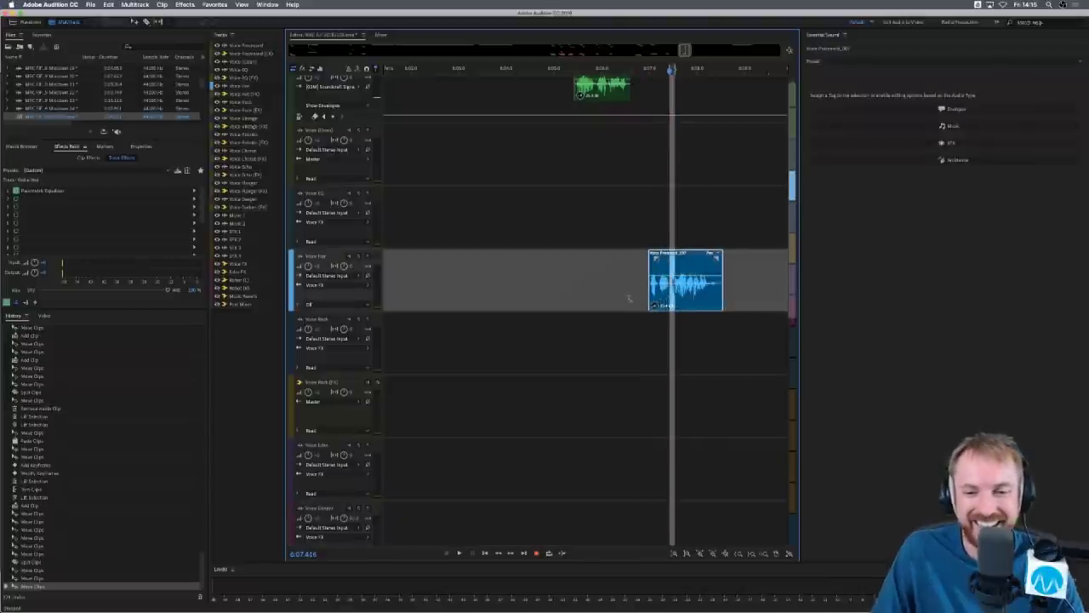
click(635, 297)
Step: Play the session from just before the moved clip to check its timing
scroll(646, 286, down, 1)
scroll(646, 286, down, 15)
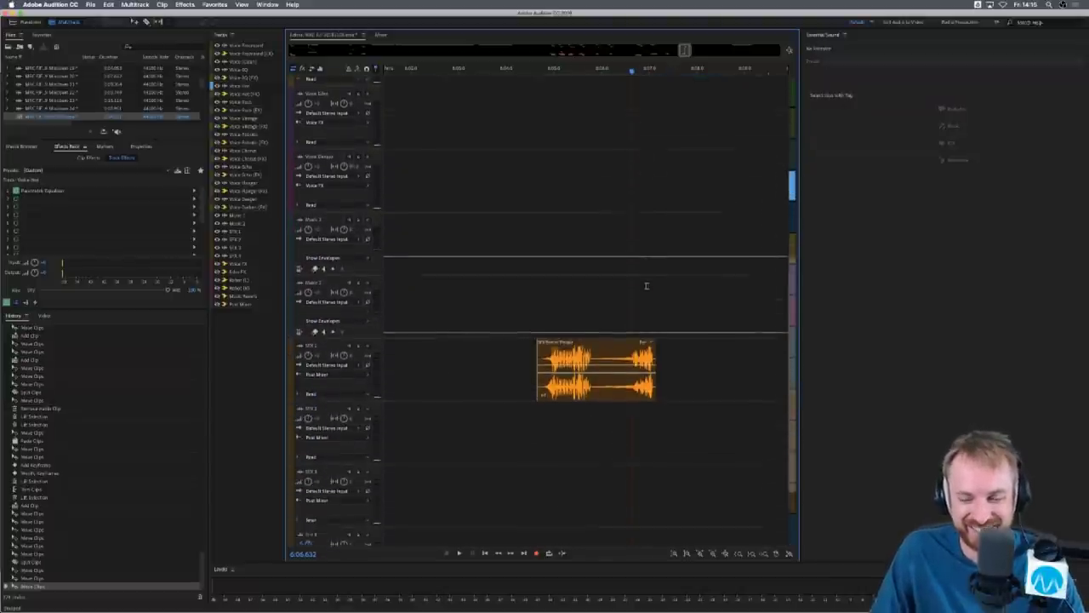
scroll(660, 267, up, 15)
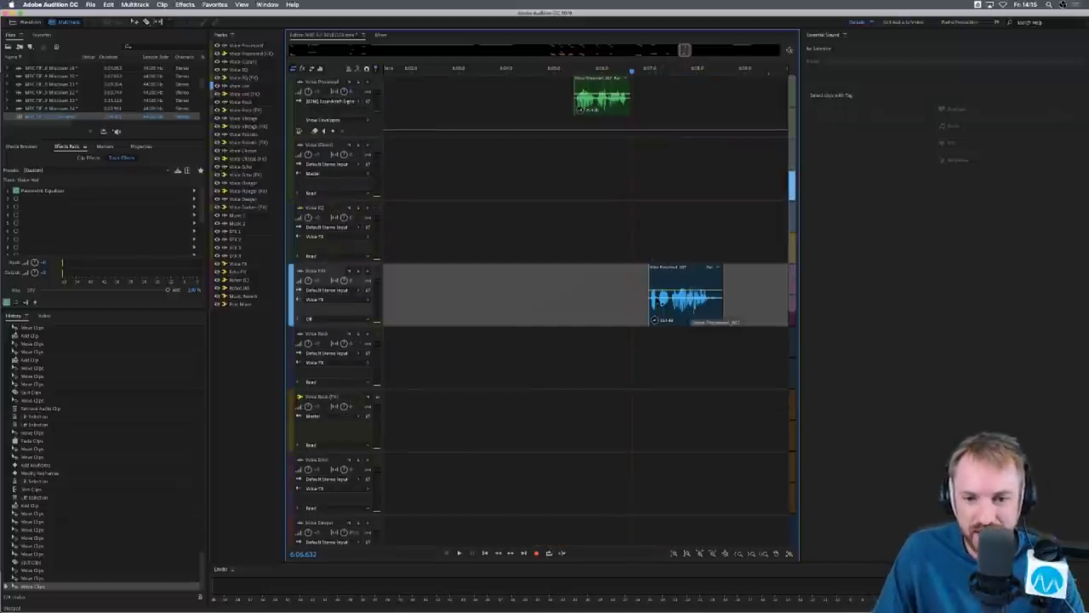
scroll(644, 295, down, 15)
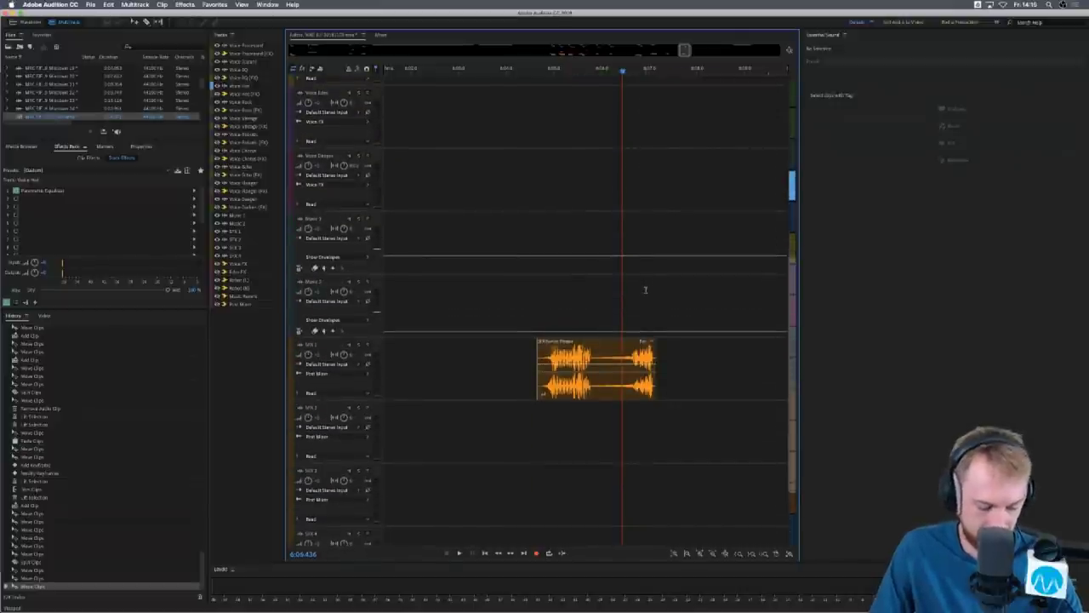
scroll(582, 177, up, 15)
click(552, 210)
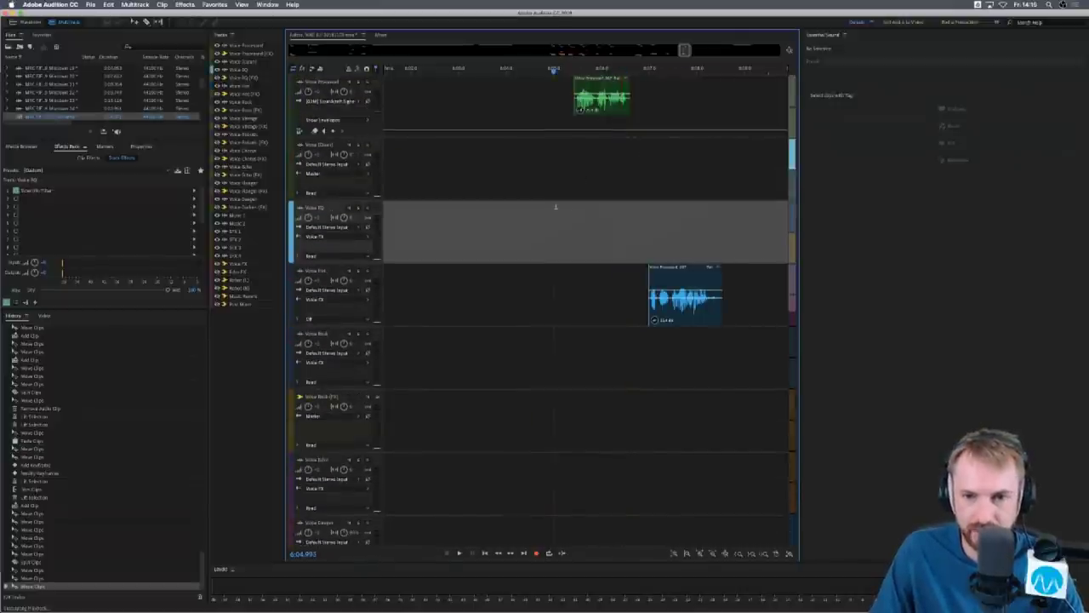
key(space)
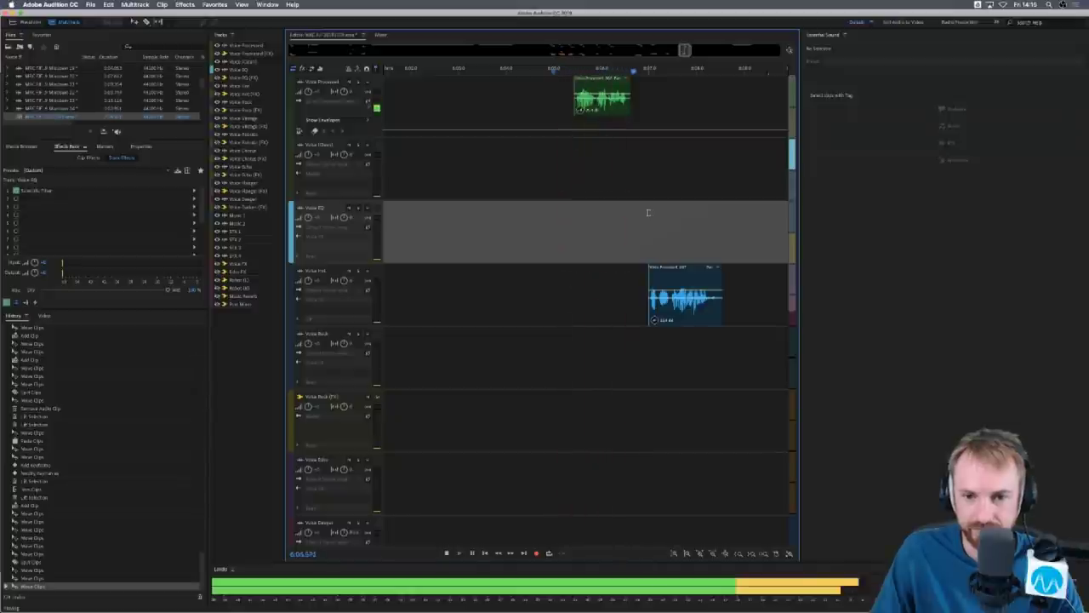
key(space)
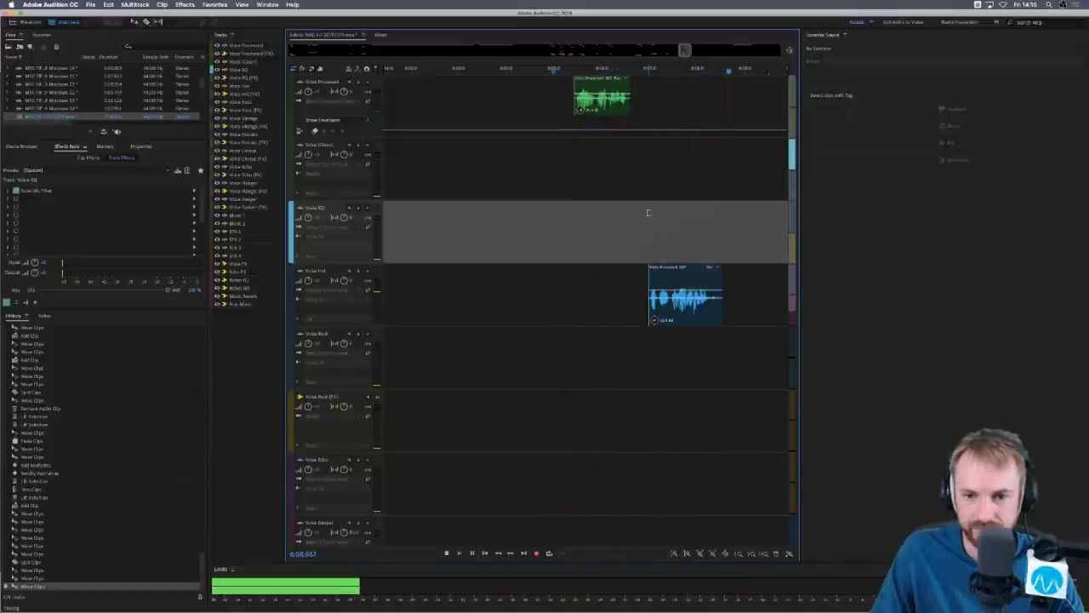
Step: Make a time selection spanning the split voice clip
click(540, 211)
scroll(543, 205, down, 5)
scroll(544, 205, down, 7)
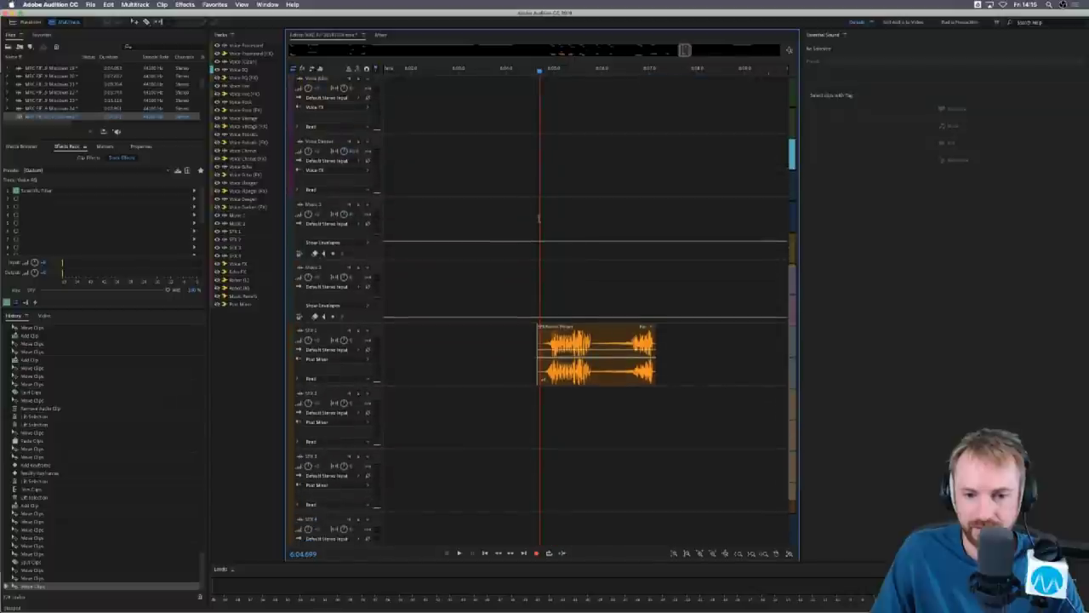
drag(531, 213, 771, 209)
scroll(771, 209, up, 12)
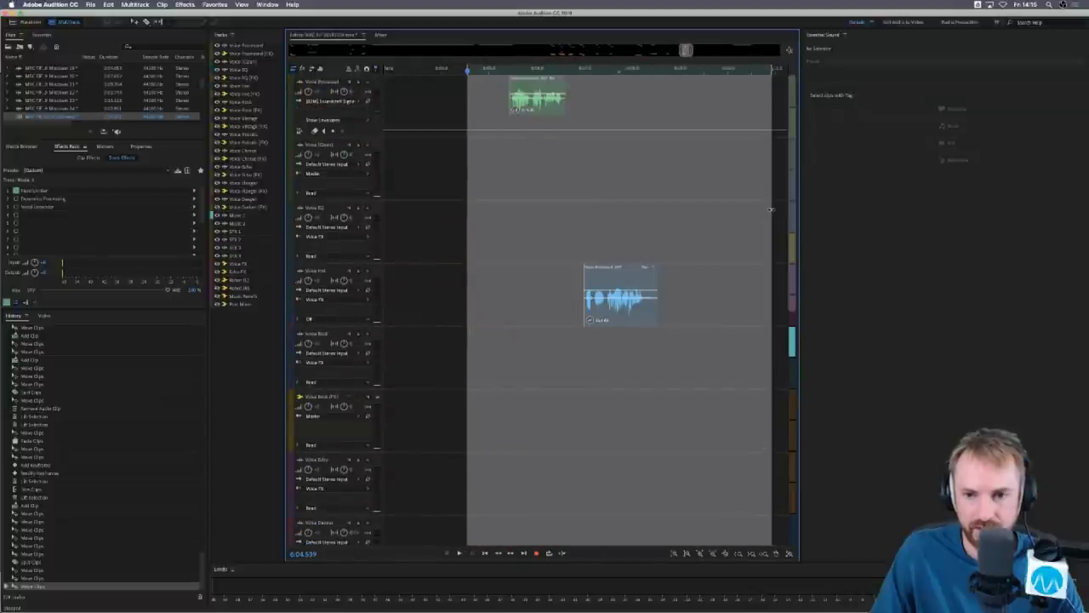
scroll(755, 205, right, 5)
shift+click(645, 173)
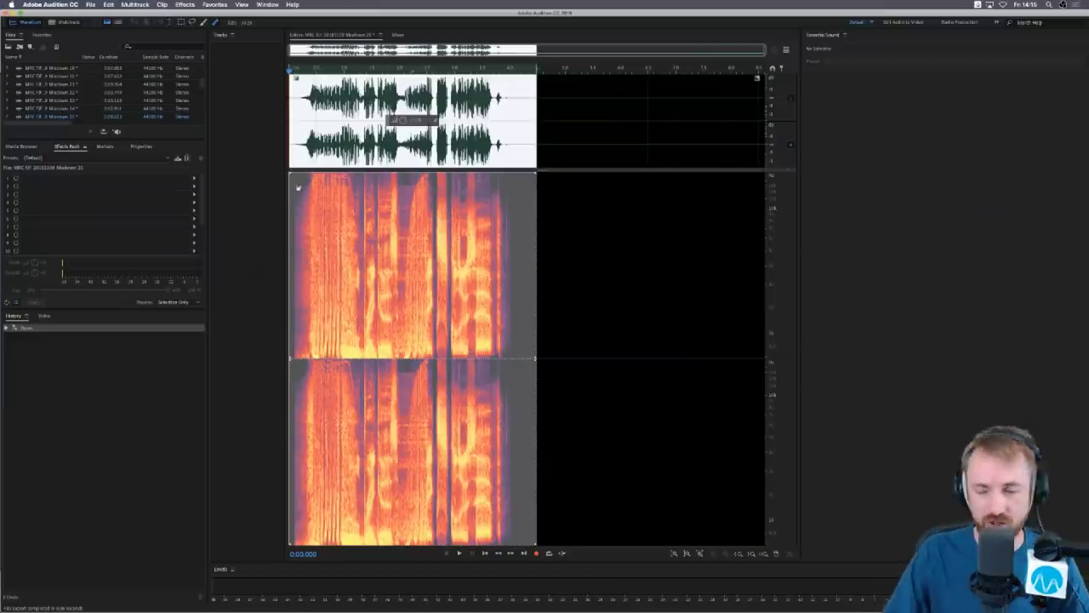
Step: Return from the mixed-down file to the multitrack session
click(61, 23)
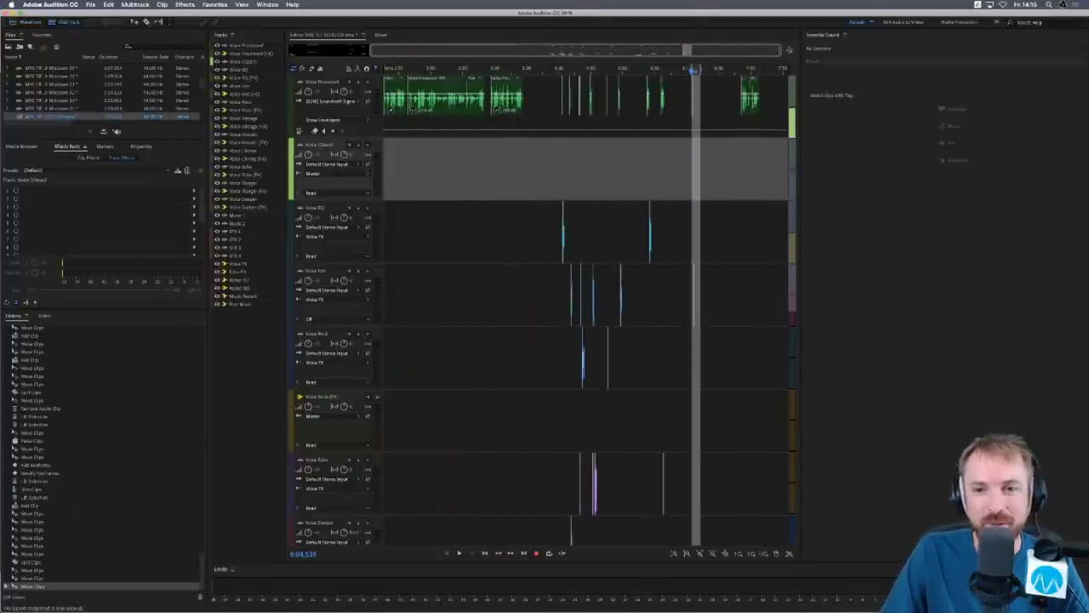
Step: Shift the right part of the top clip later, leaving a gap, and play it back
click(757, 68)
scroll(756, 69, up, 5)
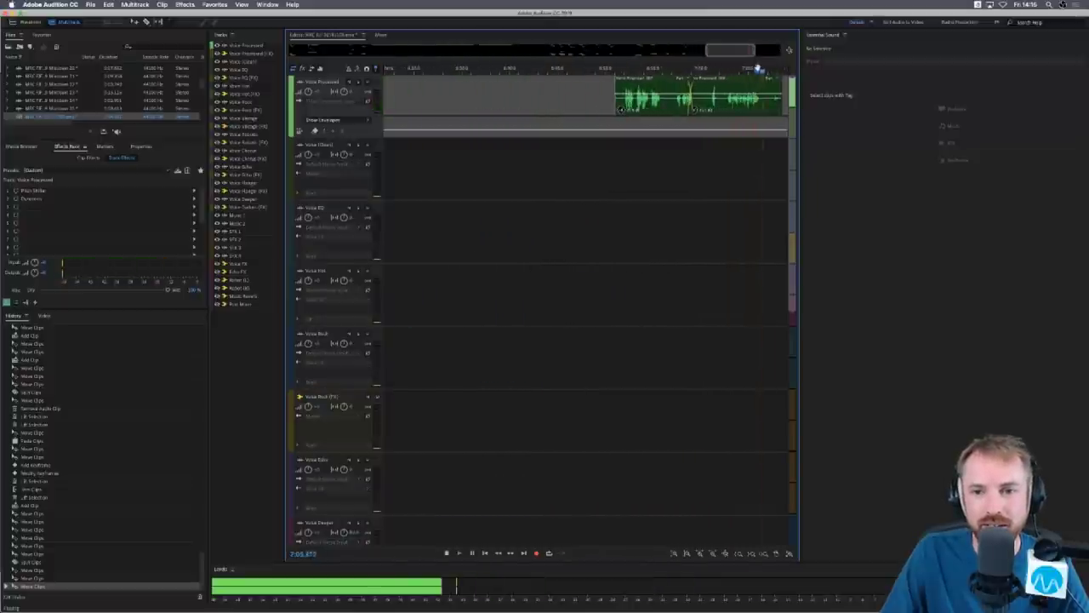
drag(730, 100, 747, 100)
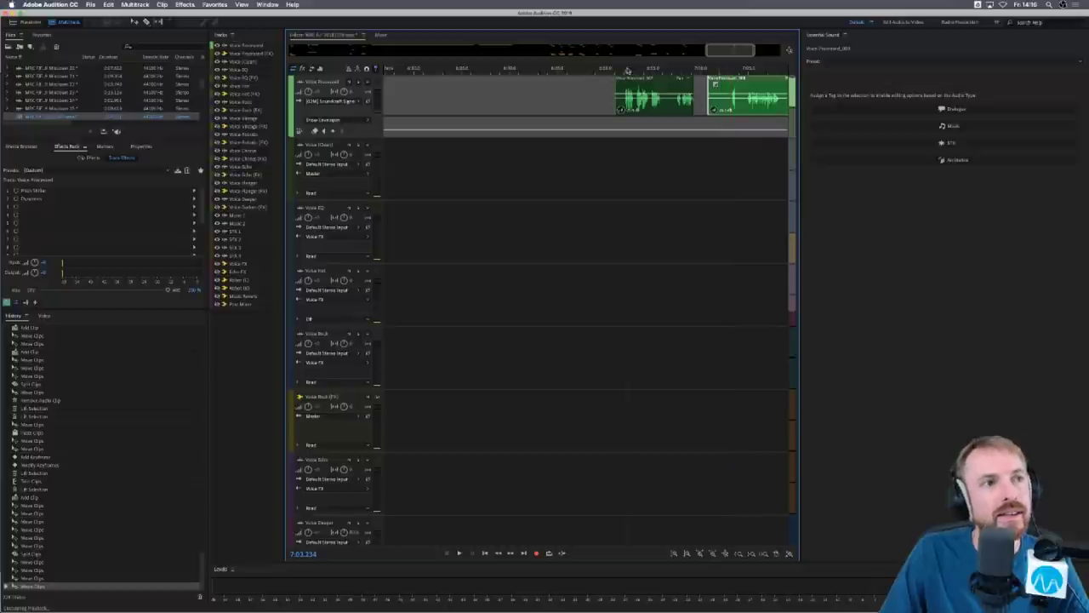
key(space)
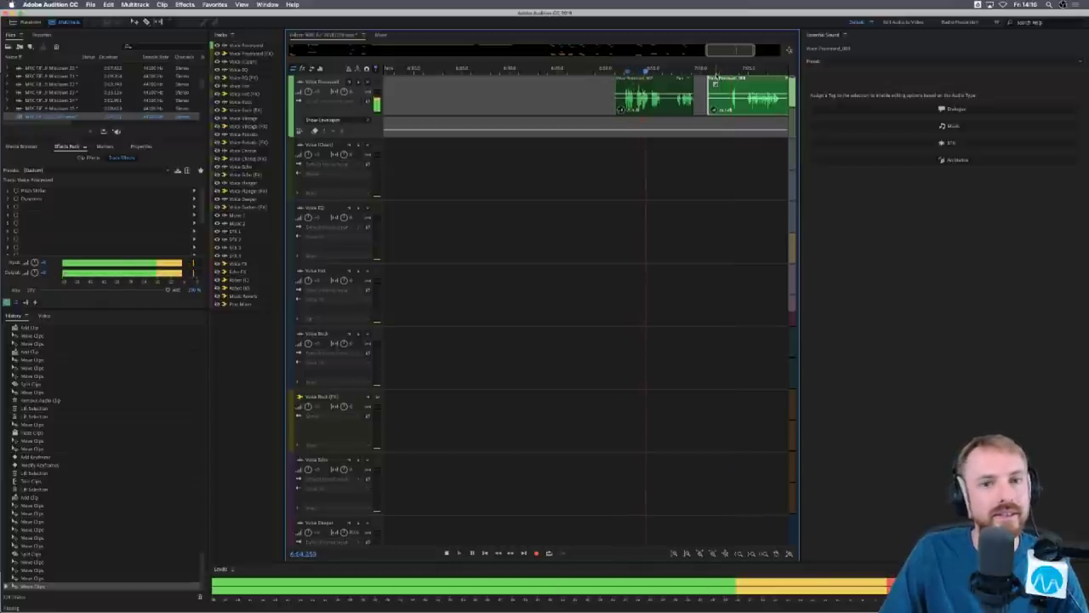
scroll(715, 83, up, 3)
Step: Mix down the selected time range to a new file, save it, and return to multitrack
drag(623, 100, 554, 70)
click(135, 4)
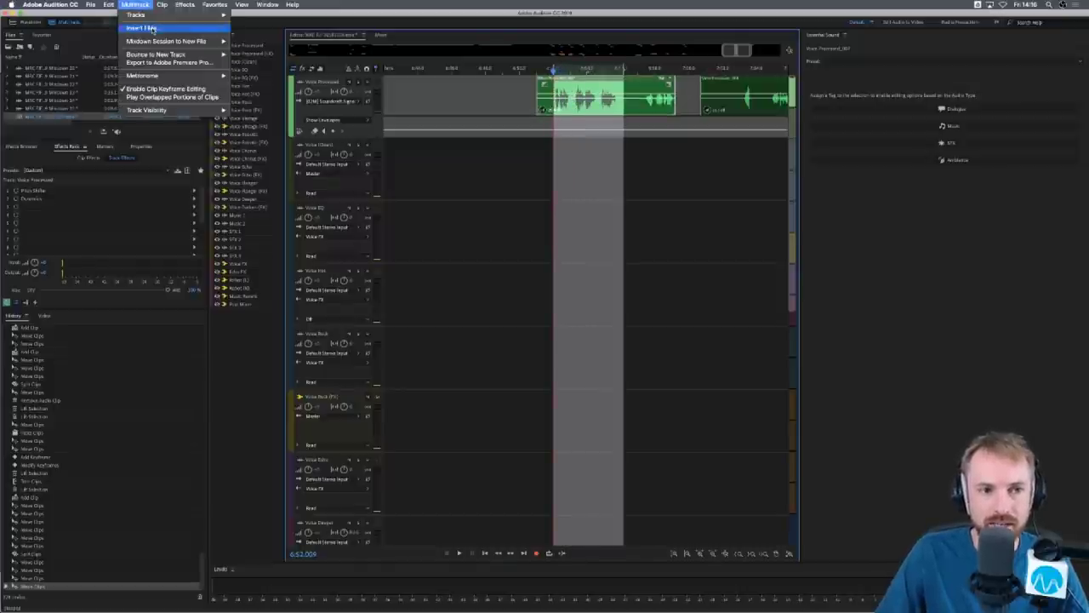
mouse_move(170, 40)
click(255, 40)
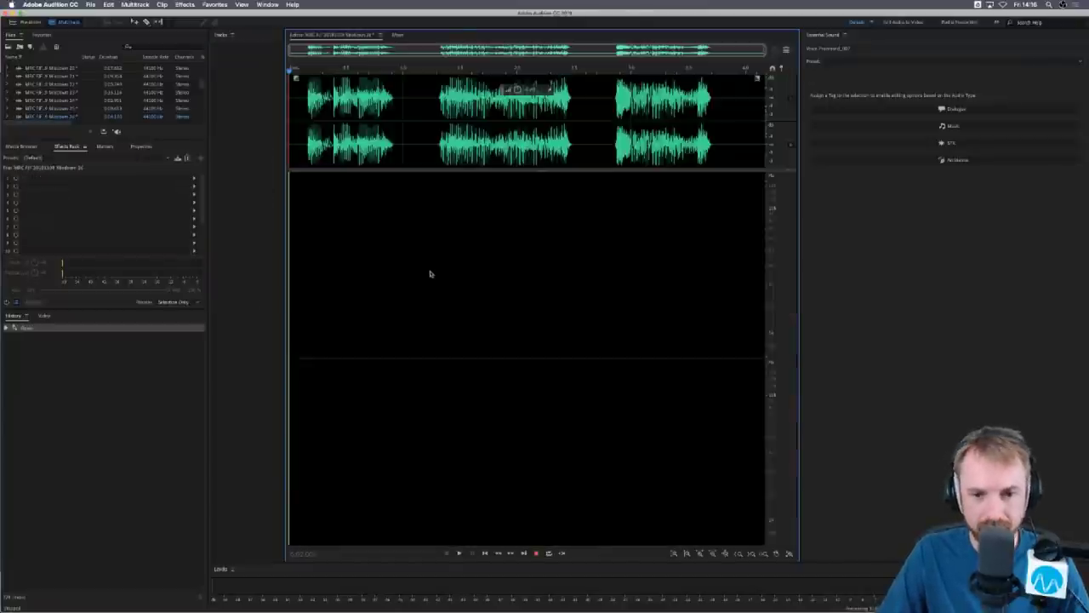
key(super+a)
key(super+alt+s)
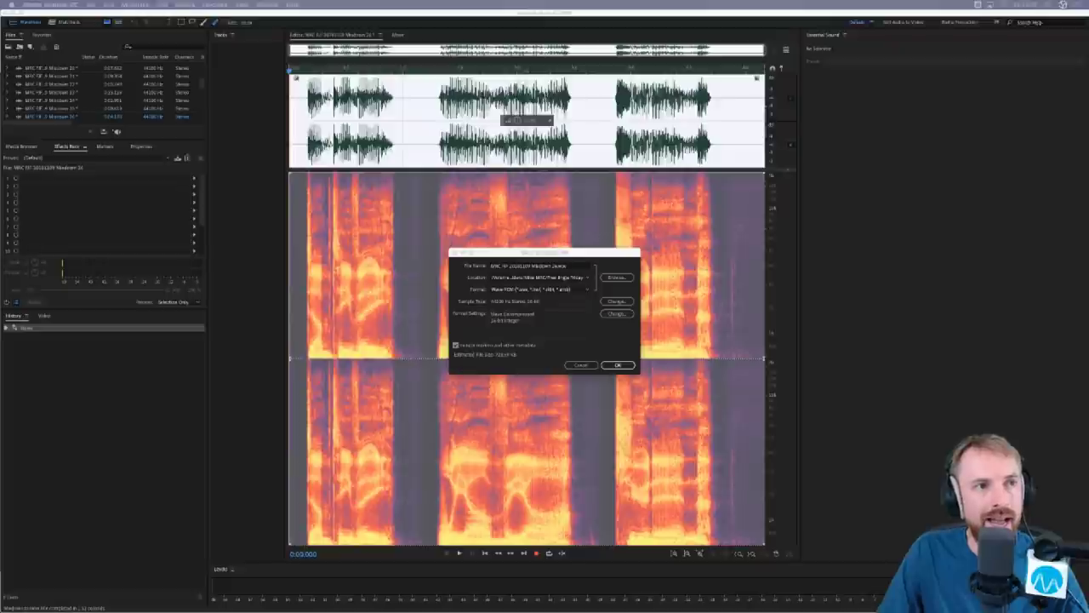
click(528, 265)
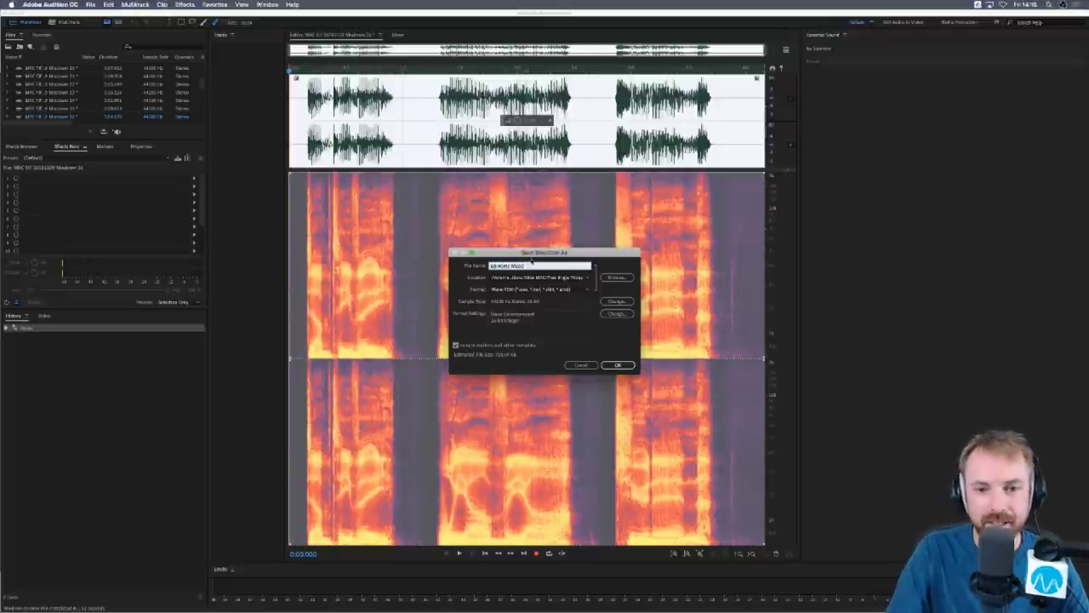
key(Return)
click(58, 25)
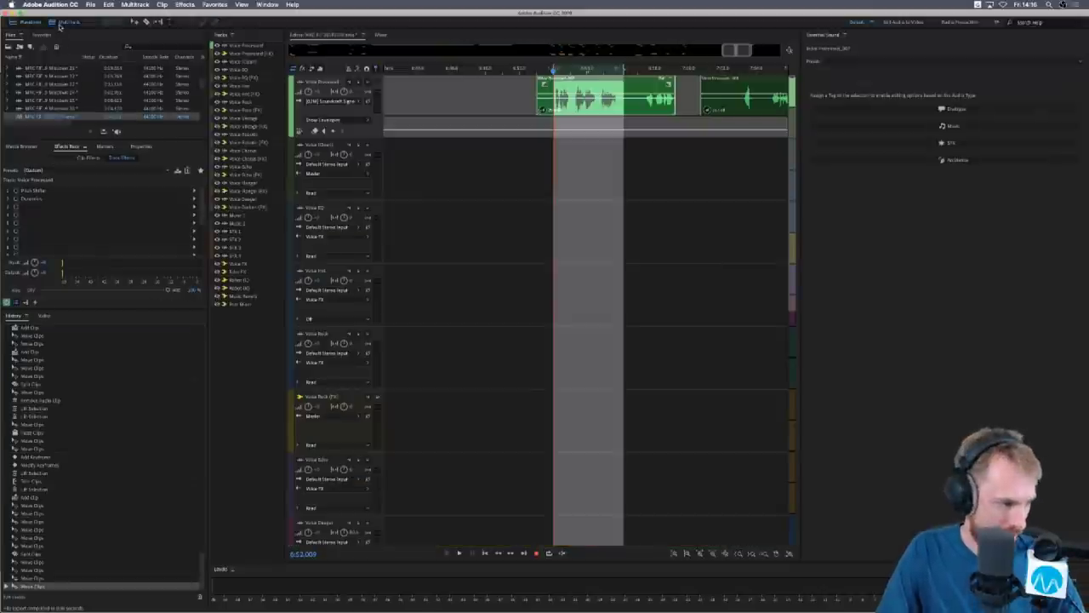
Step: Move the Voice Processed clip after 6:53 onto the Voice Deesser track and preview it
drag(86, 317, 571, 497)
drag(572, 349, 566, 515)
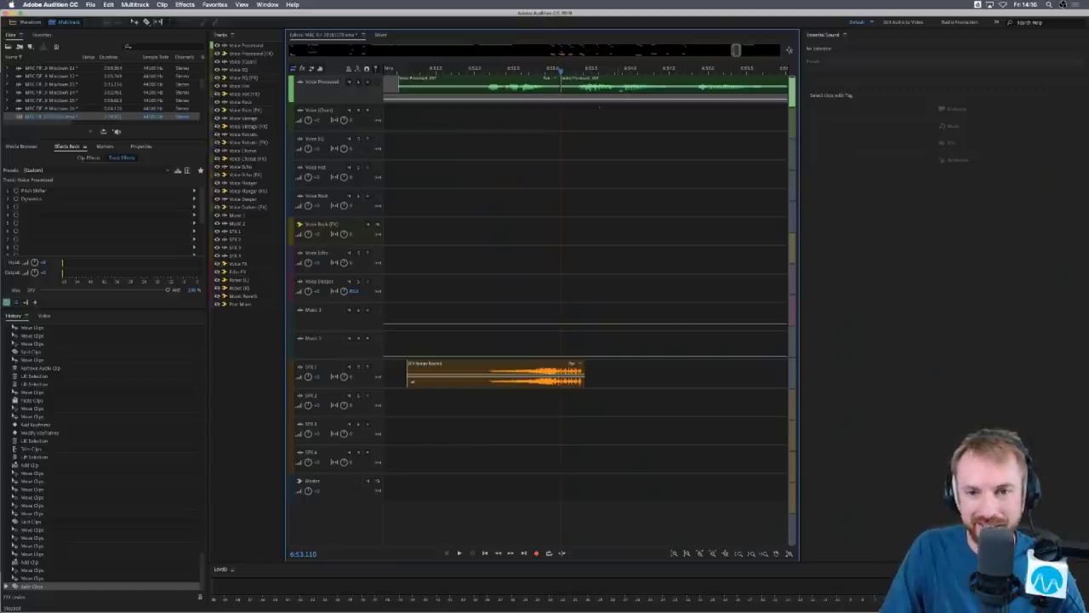
click(684, 88)
drag(594, 91, 594, 303)
click(404, 270)
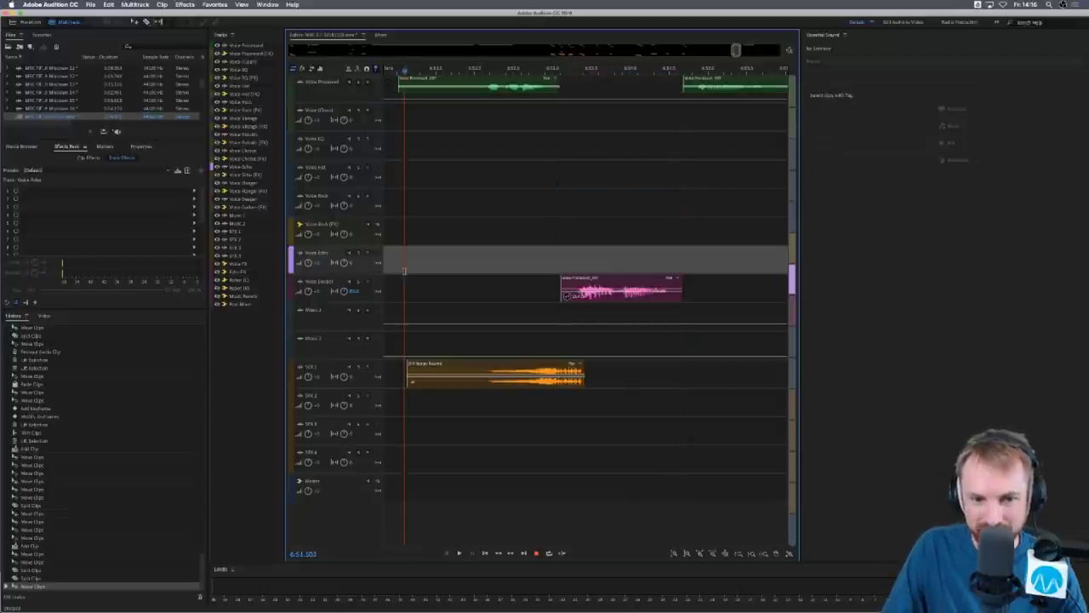
key(space)
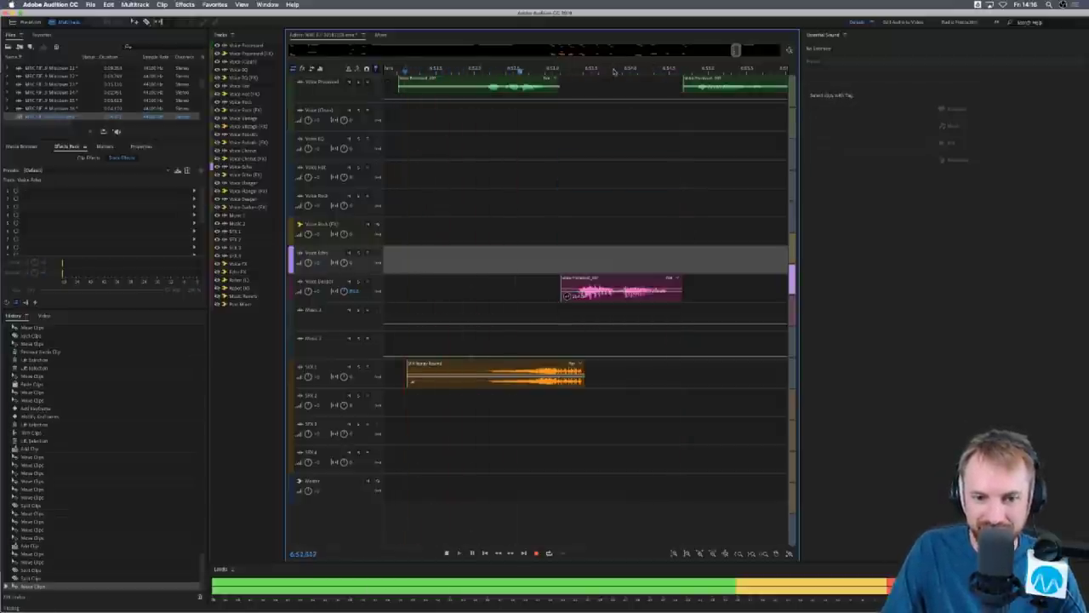
key(space)
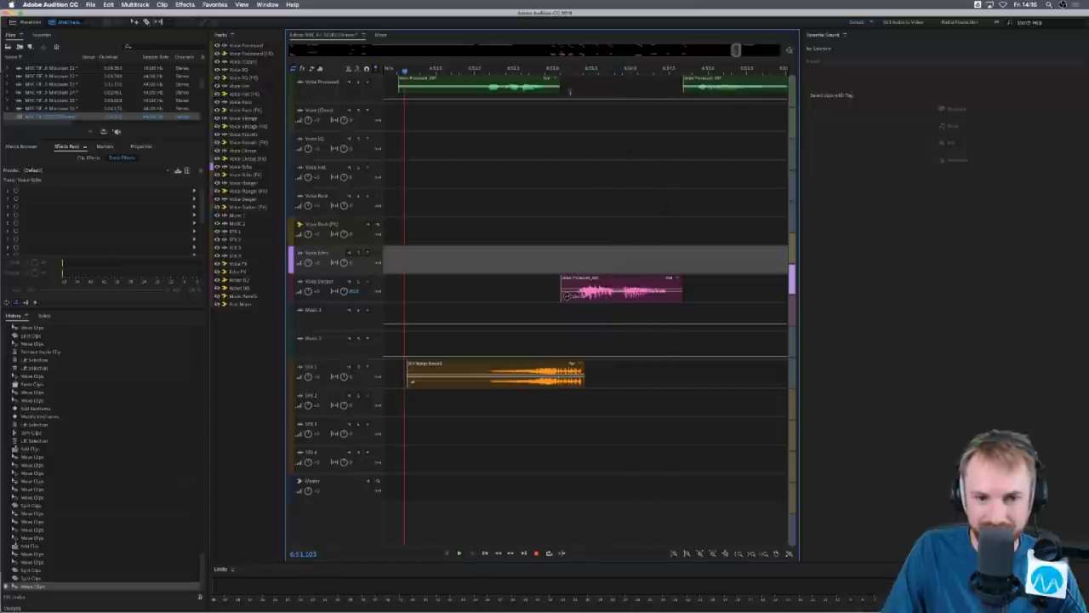
Step: Add a second sound effect clip to the SFX 1 track and play it
drag(51, 117, 686, 372)
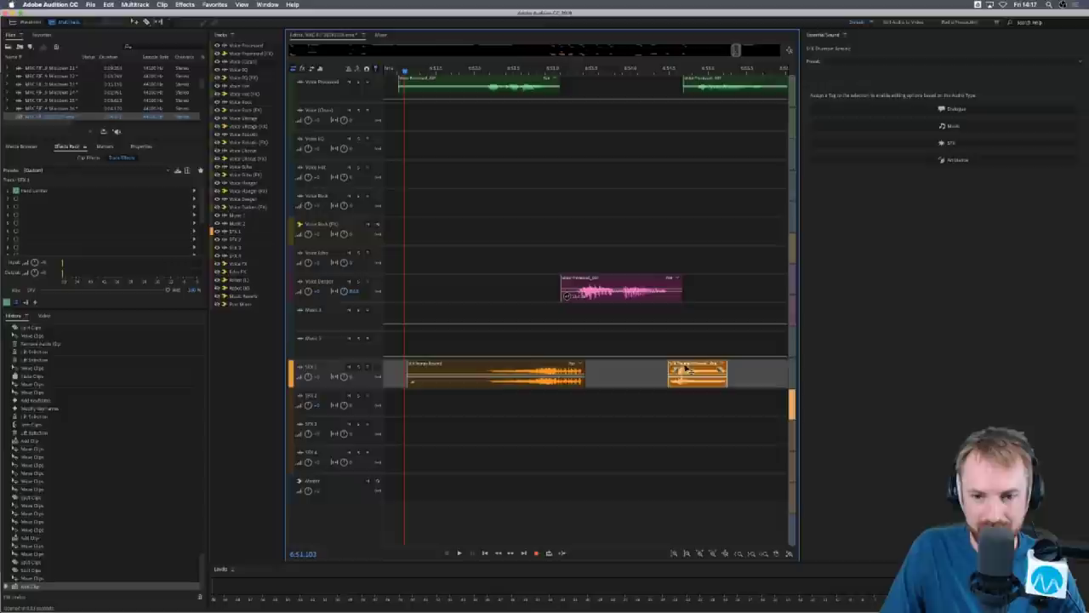
click(632, 349)
key(space)
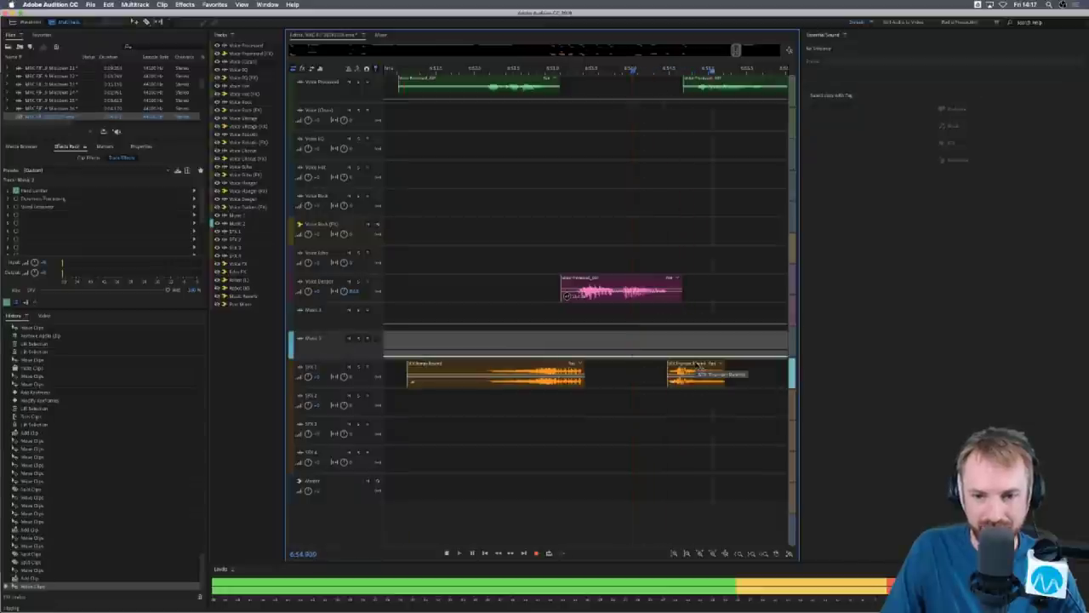
Step: Add and adjust a volume keyframe so the Voice Processed track ramps up after the gap
key(space)
scroll(699, 371, right, 3)
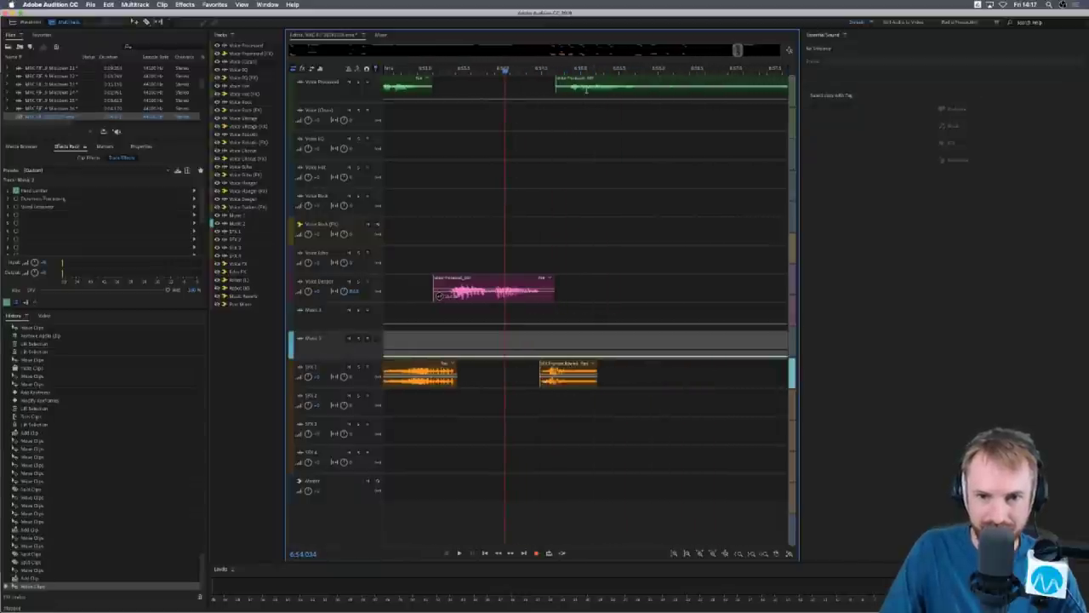
double_click(473, 81)
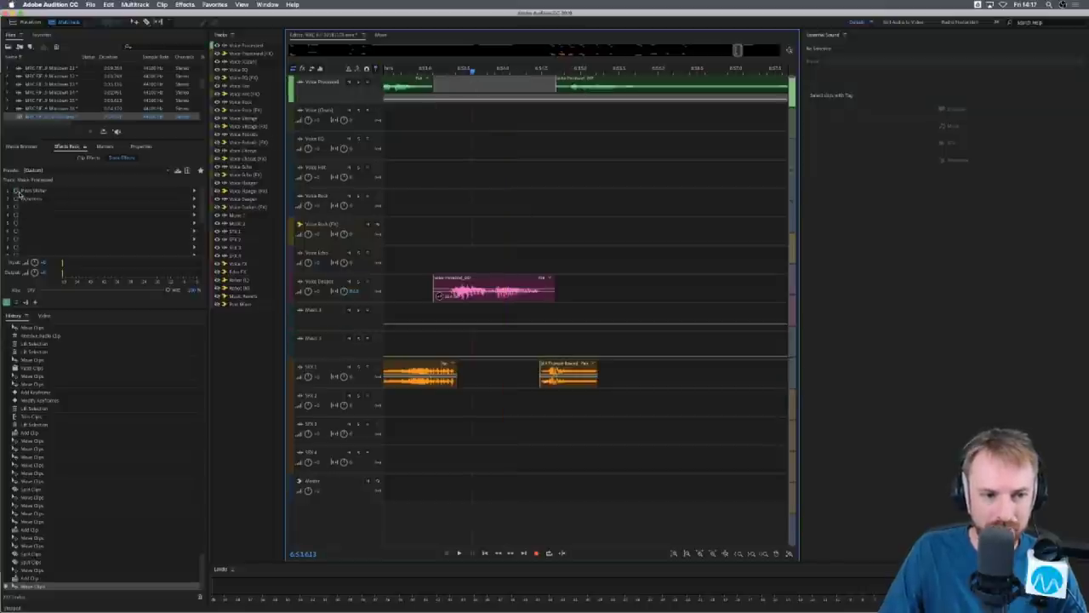
drag(571, 99, 625, 94)
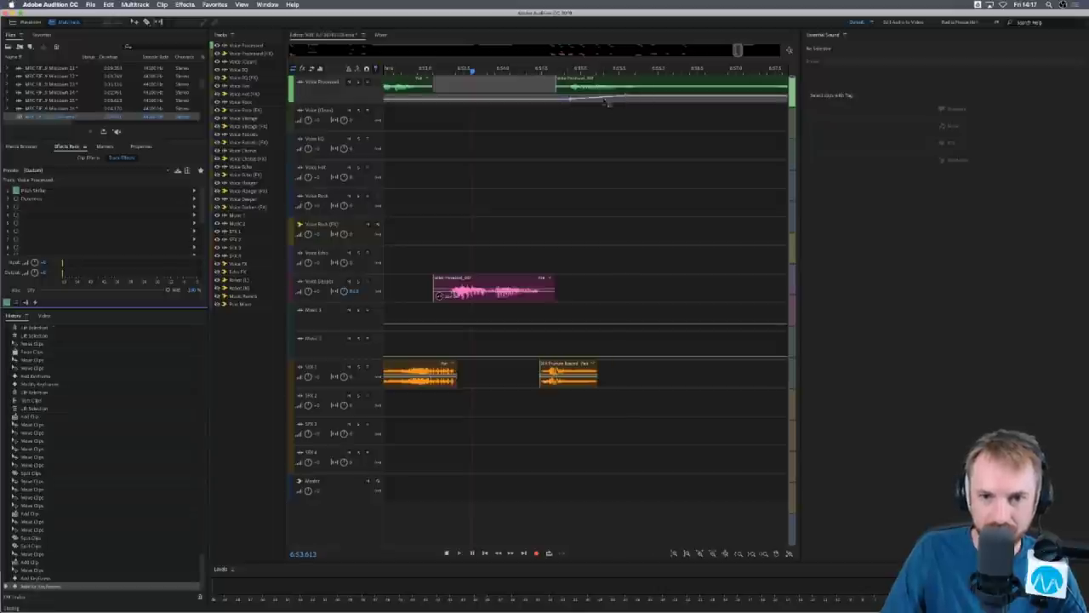
key(space)
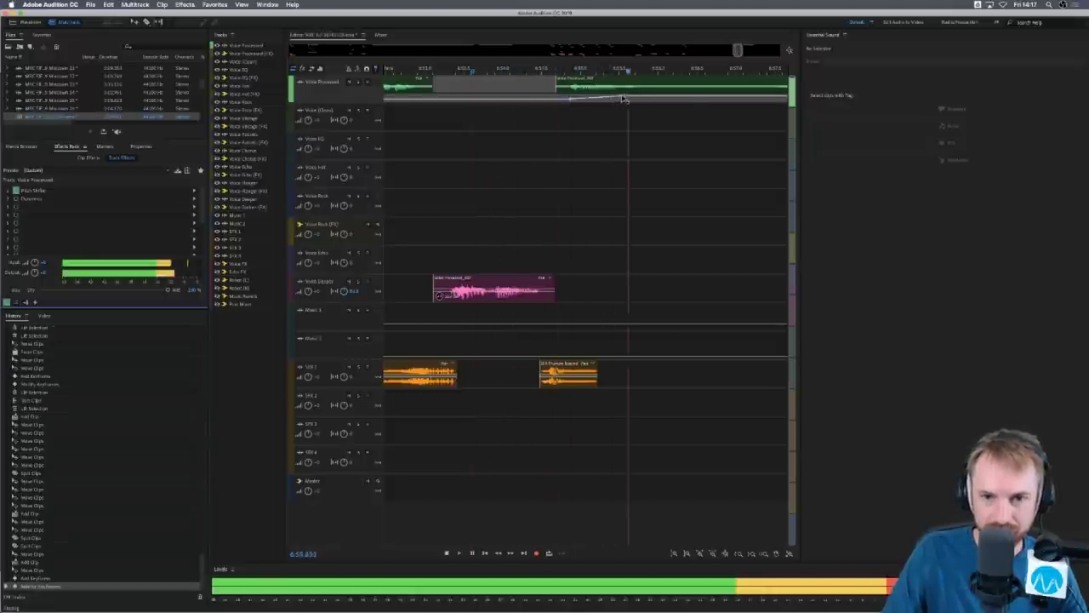
key(space)
drag(629, 100, 629, 100)
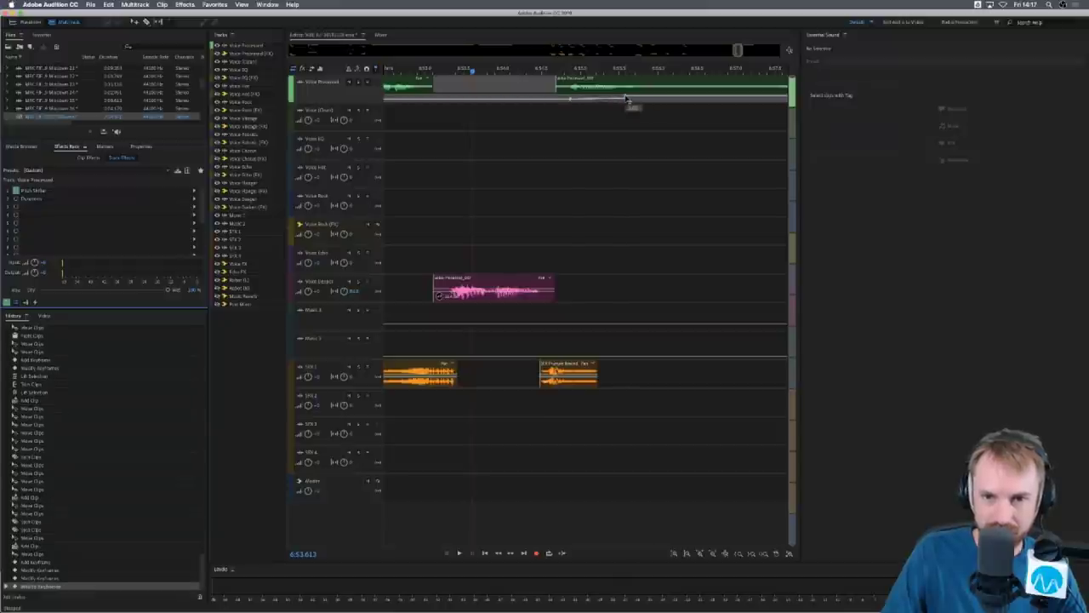
key(space)
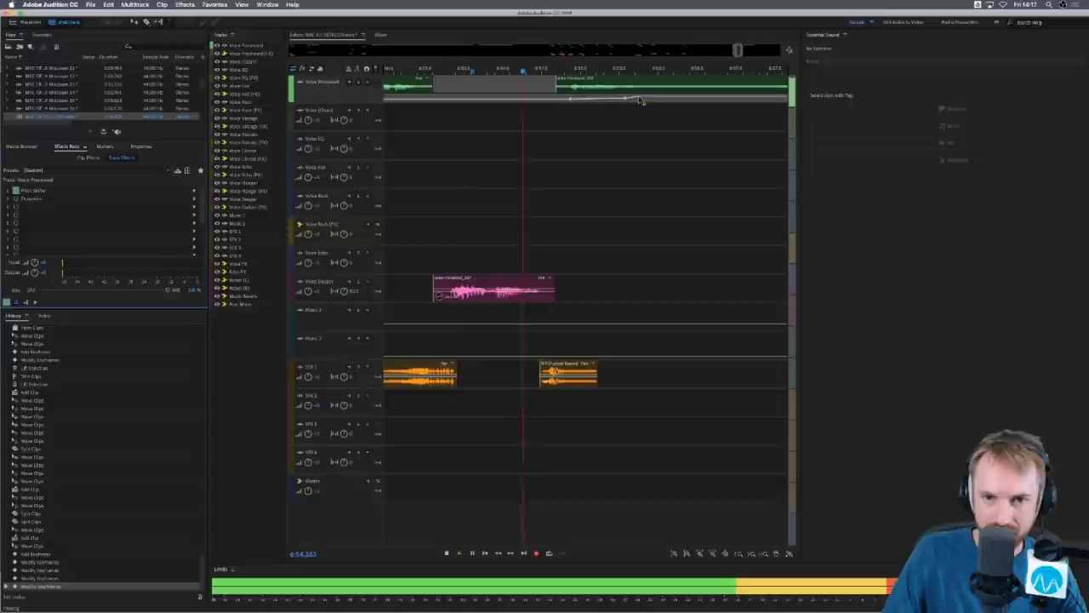
key(space)
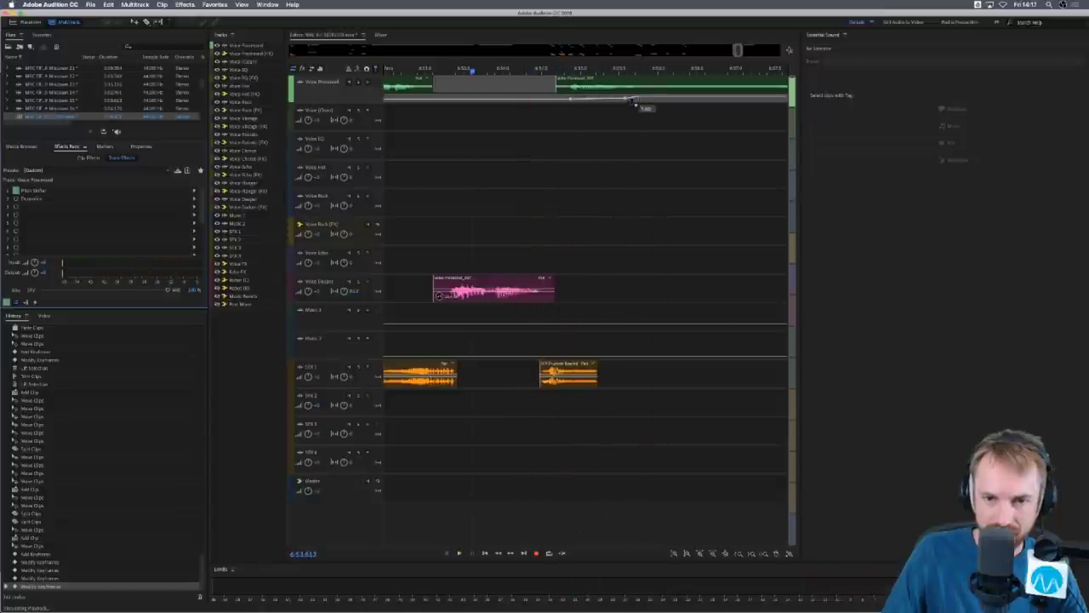
Step: Preview the section and select the time range for the next mixdown
key(space)
scroll(664, 91, down, 5)
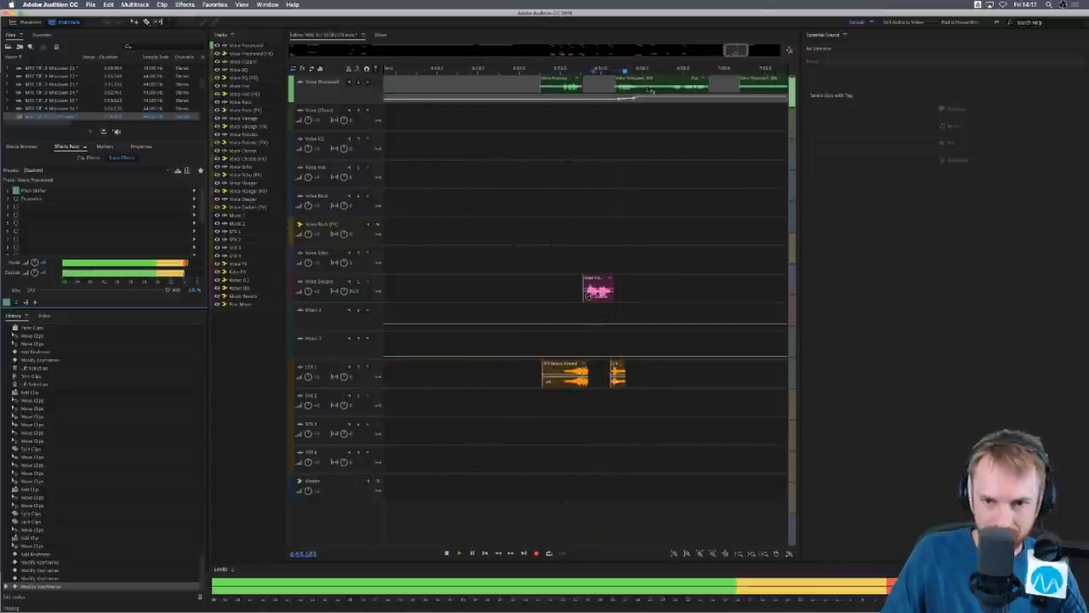
key(space)
drag(665, 91, 524, 92)
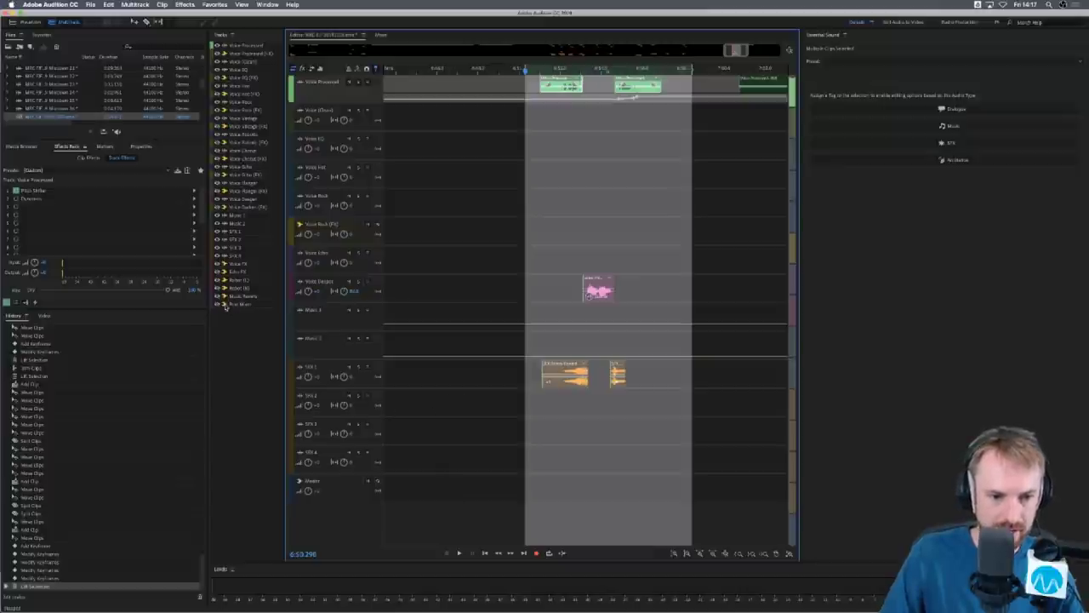
Step: Unhide the Voice FX track, select it and toggle one of its effects
click(219, 271)
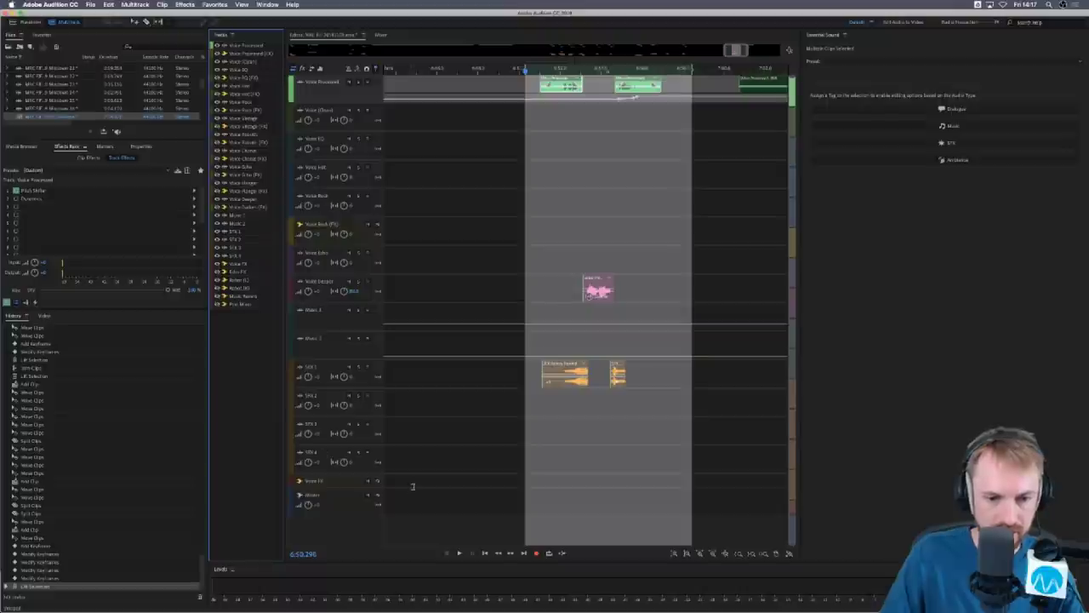
click(412, 487)
click(417, 480)
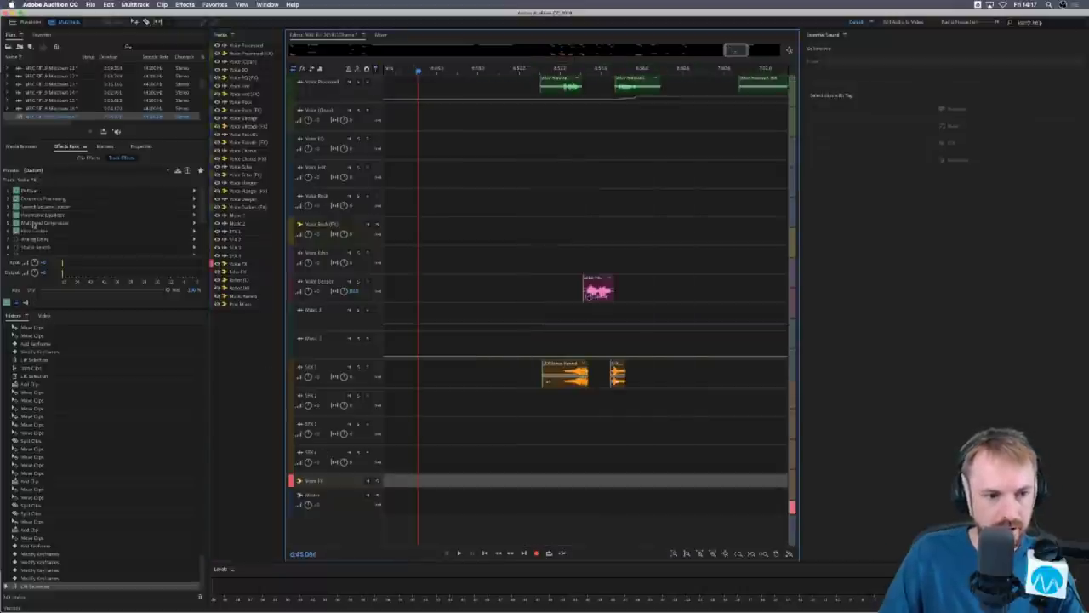
click(16, 243)
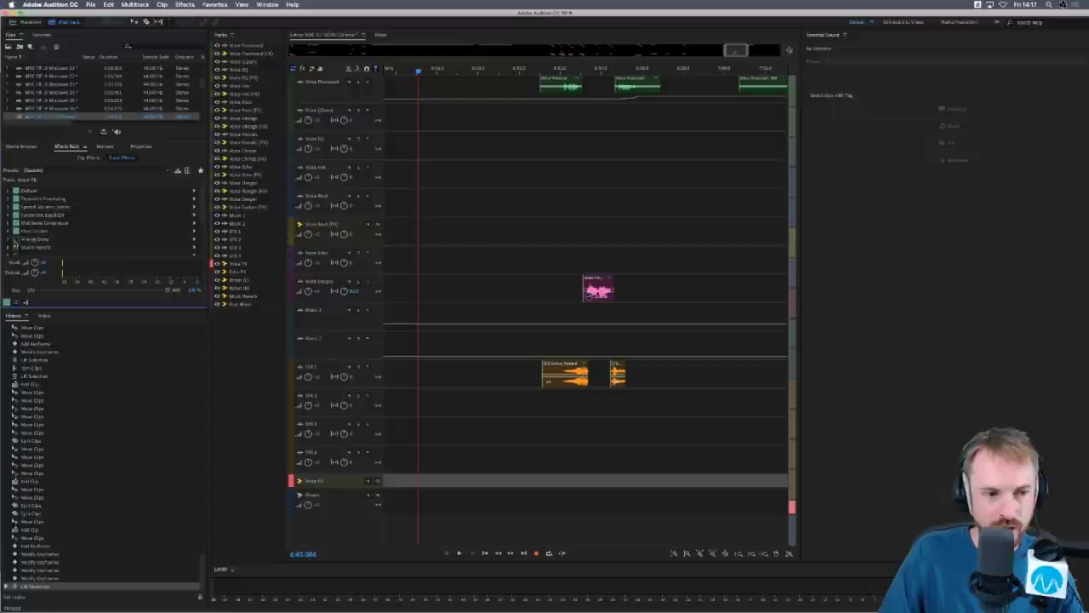
Step: Mix down a dragged time range of the session to a new file
drag(539, 270, 733, 269)
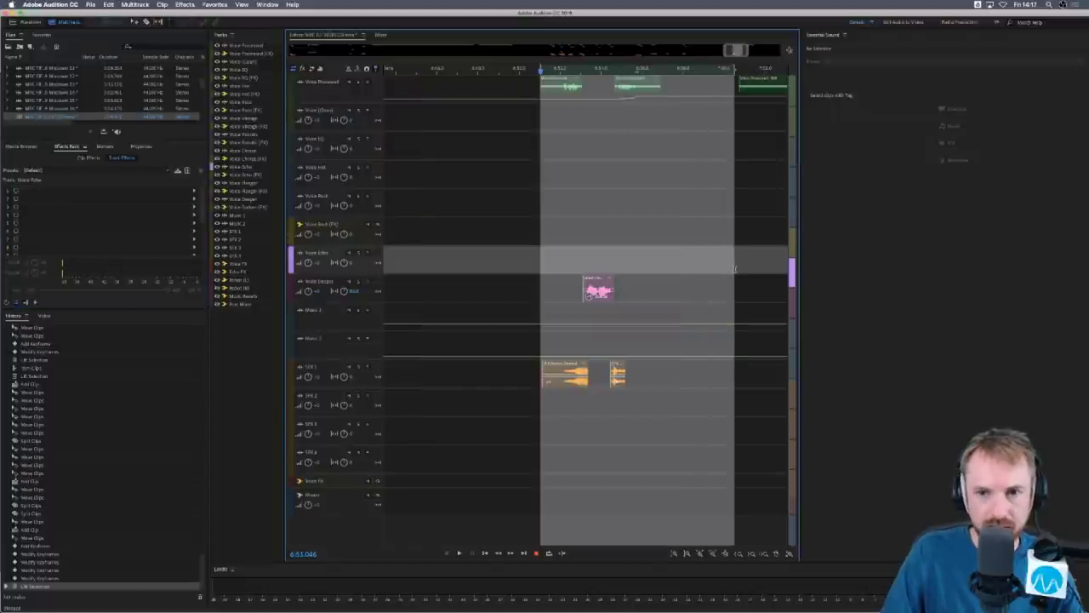
click(134, 5)
mouse_move(171, 41)
click(259, 40)
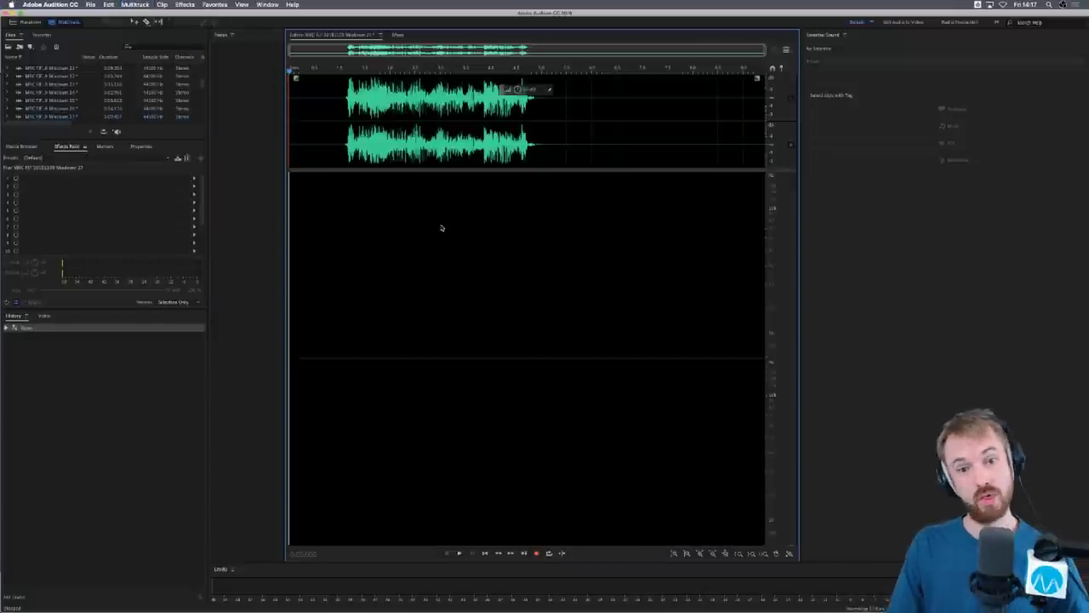
Step: Play the new mixdown and select the part to keep, ending before the silence
click(338, 138)
key(space)
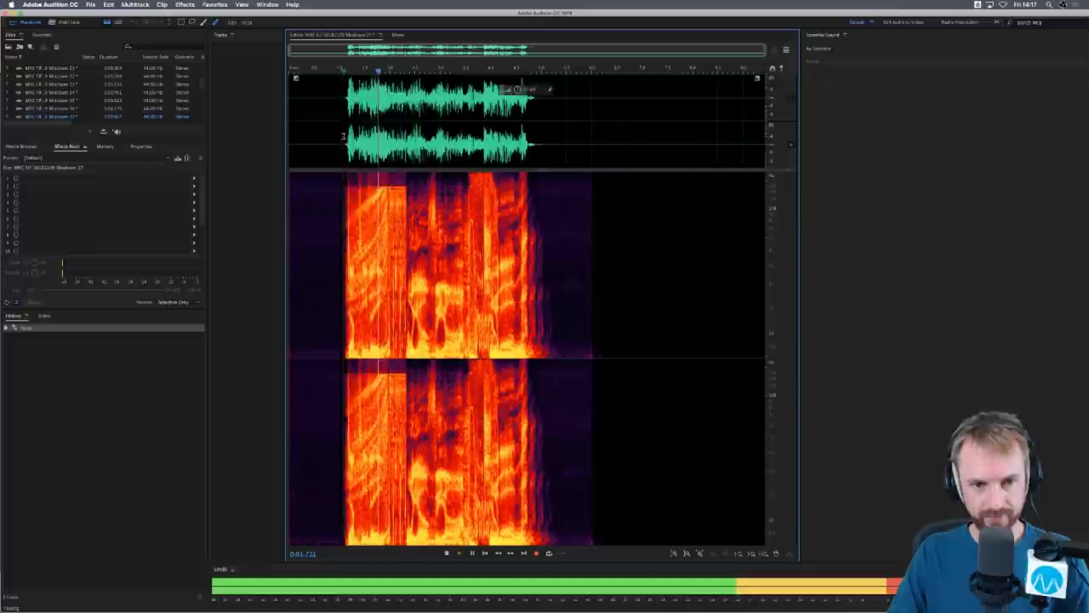
drag(343, 137, 628, 137)
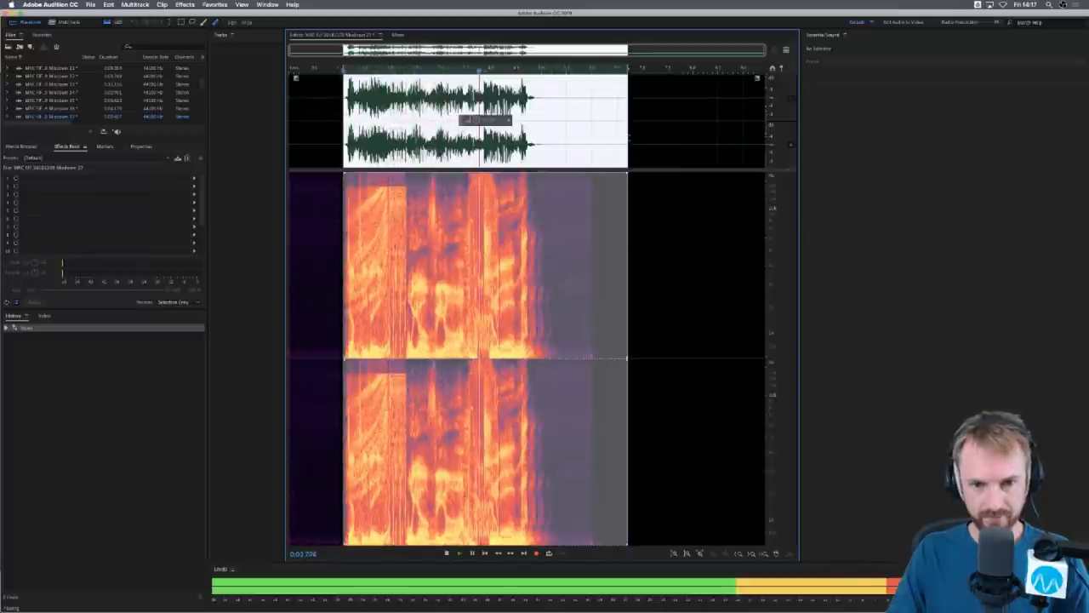
drag(622, 138, 587, 139)
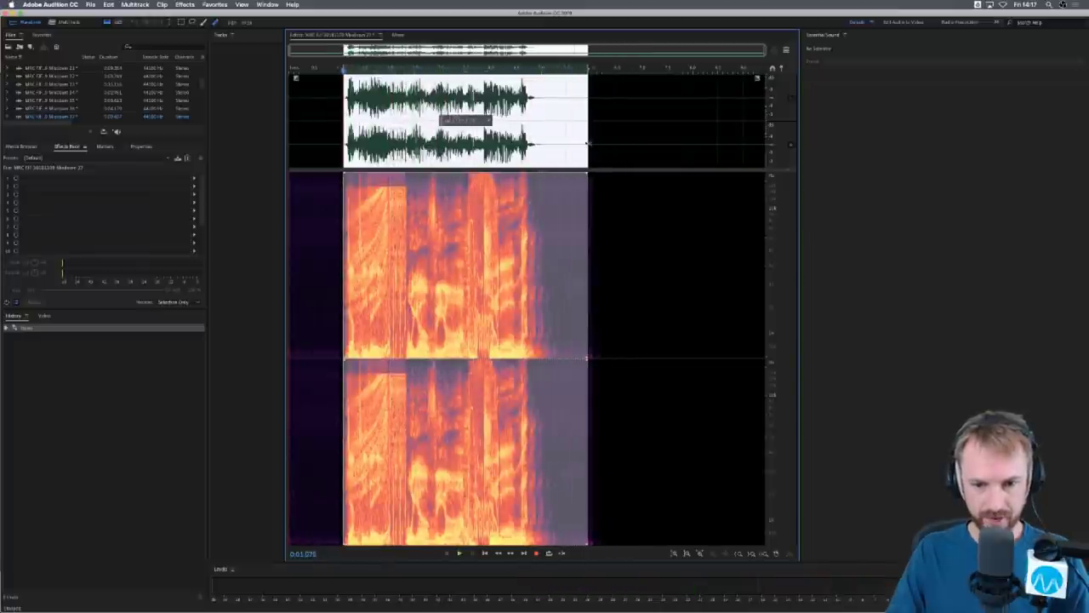
Step: Save the selection as a new audio file, then return to the multitrack session
key(super+alt+s)
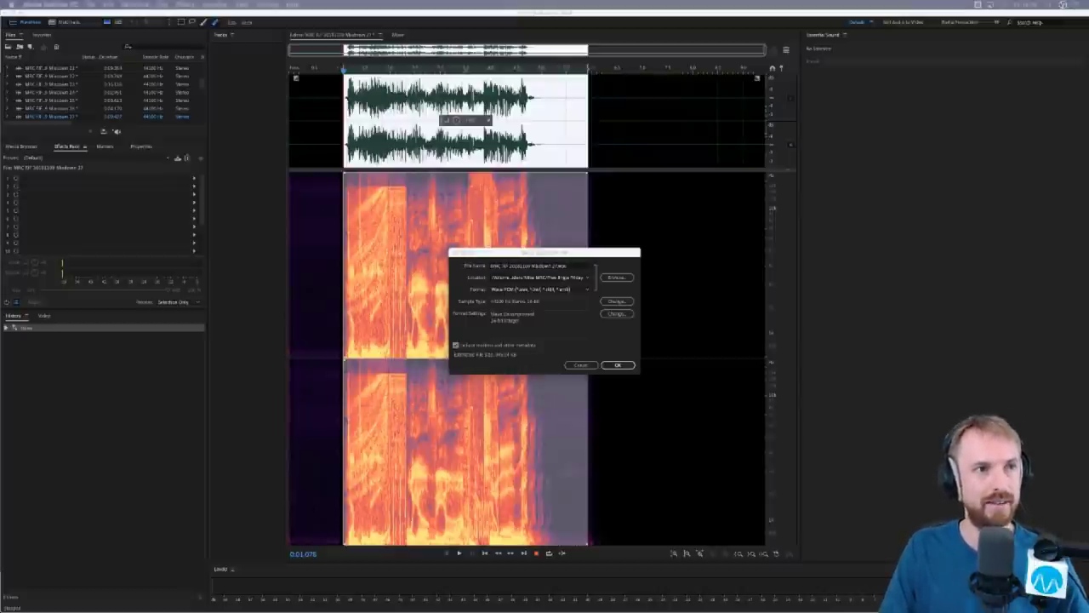
click(551, 259)
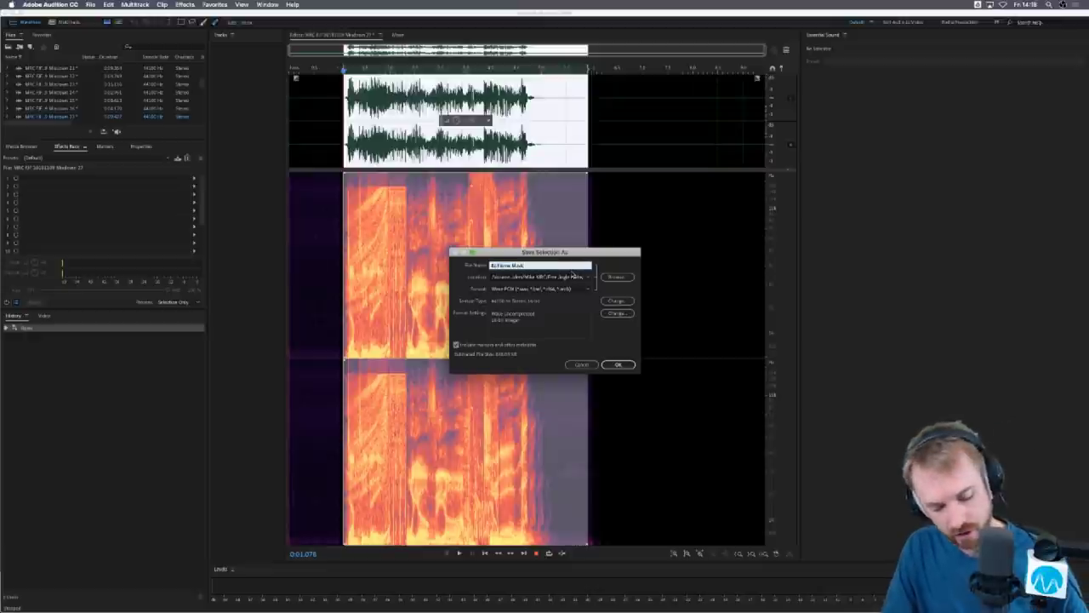
key(Return)
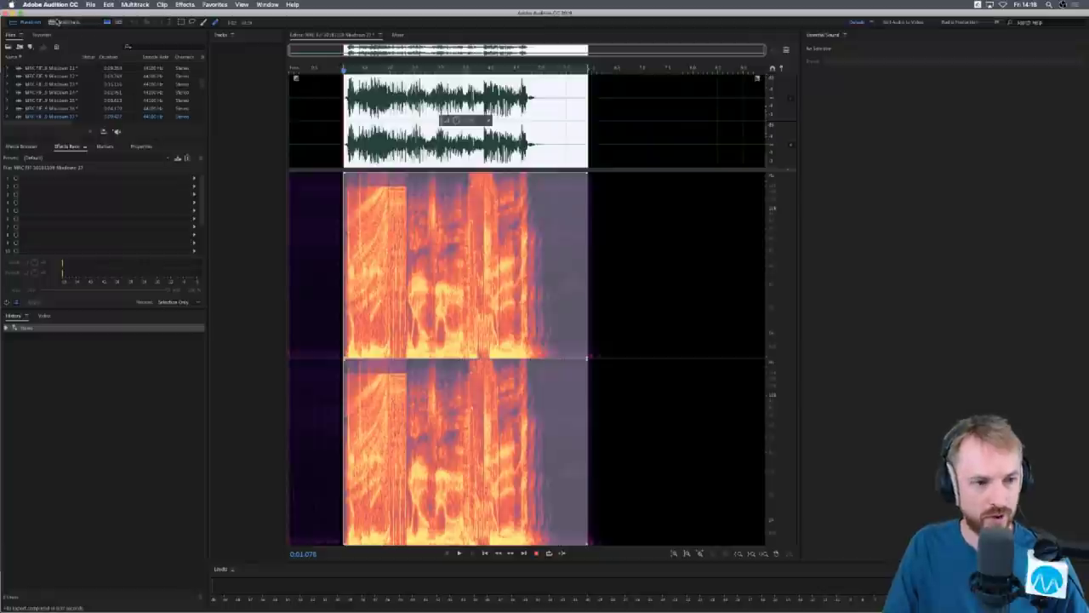
click(59, 21)
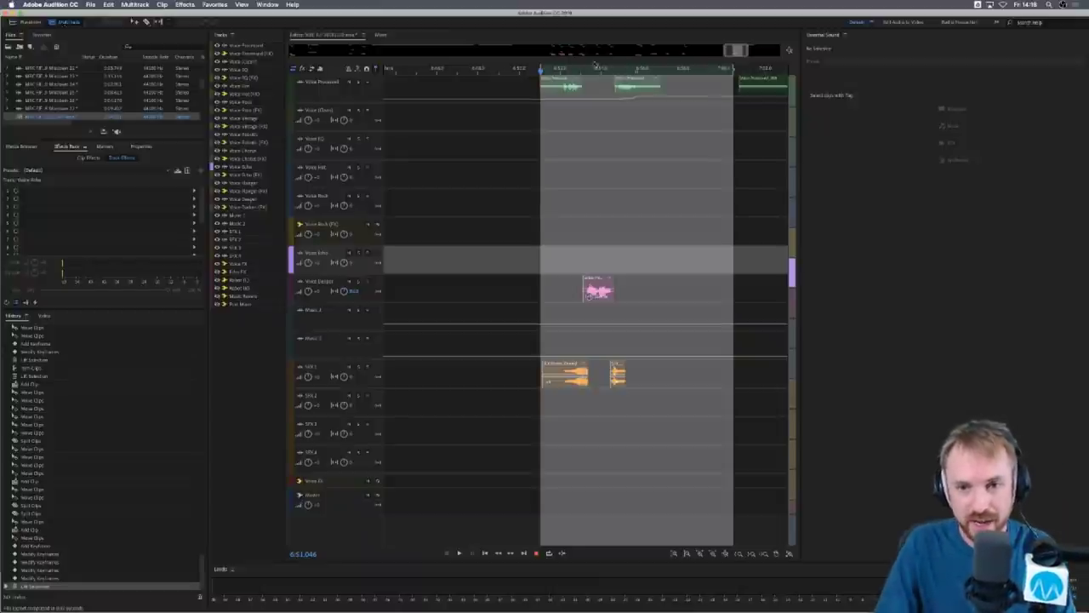
Step: Delete the old clip from the Voice Processed track
scroll(713, 64, down, 3)
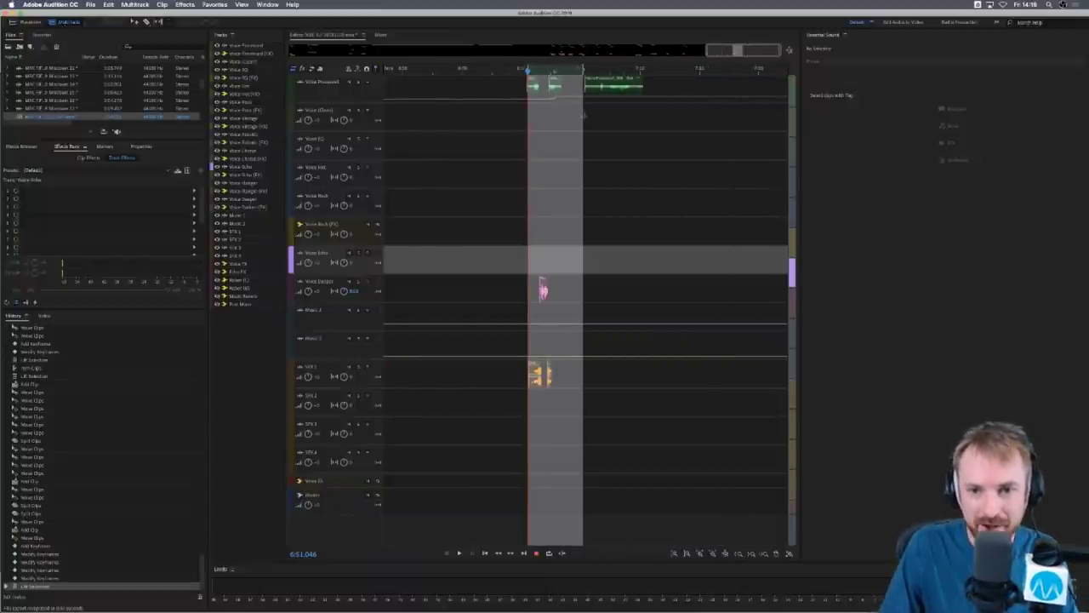
click(582, 116)
scroll(619, 72, down, 2)
drag(597, 73, 593, 72)
click(585, 89)
key(Delete)
Step: Set the Voice Processed track input to Mono [01M] Soundcraft Analogue 1
scroll(320, 101, up, 3)
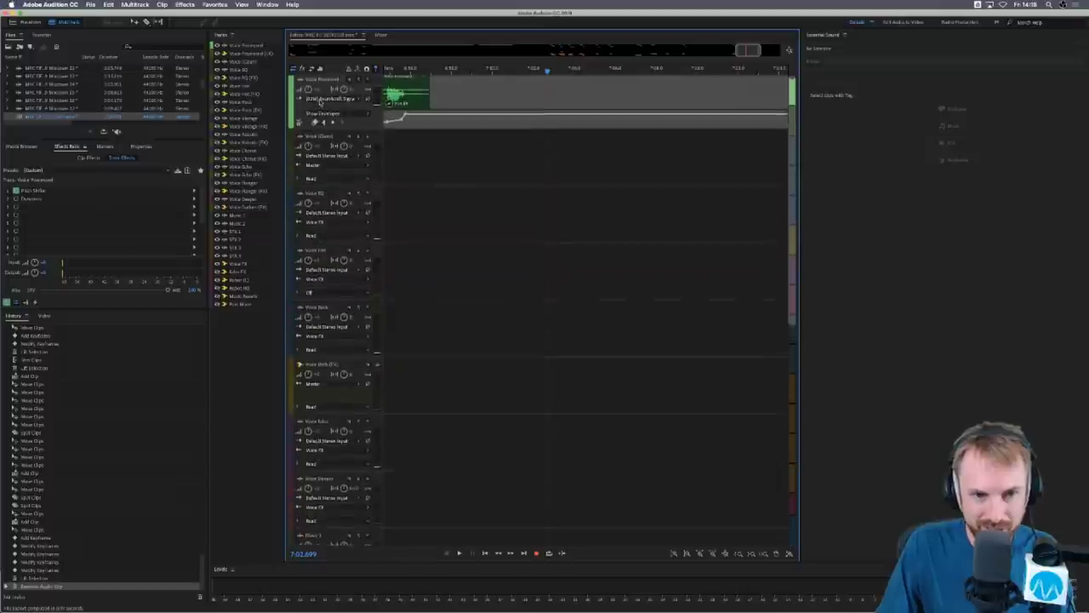
click(339, 88)
mouse_move(385, 104)
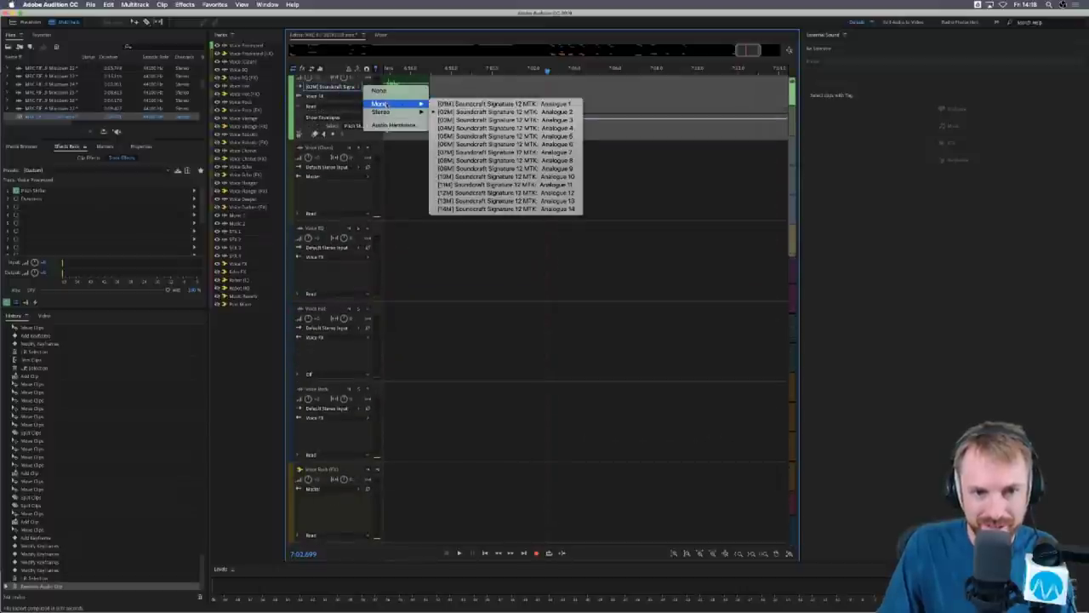
click(460, 103)
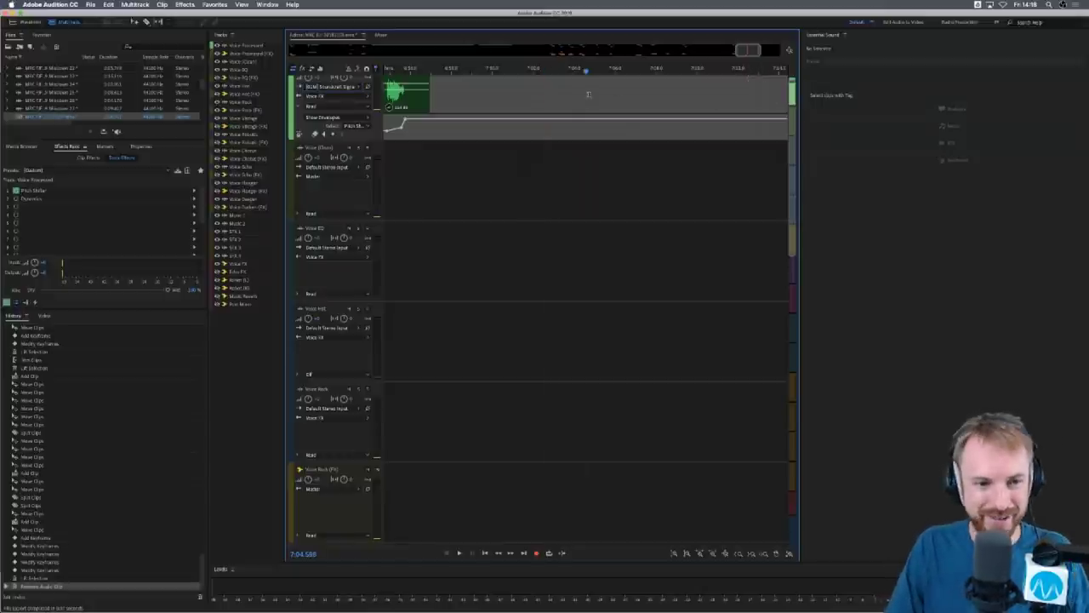
click(346, 87)
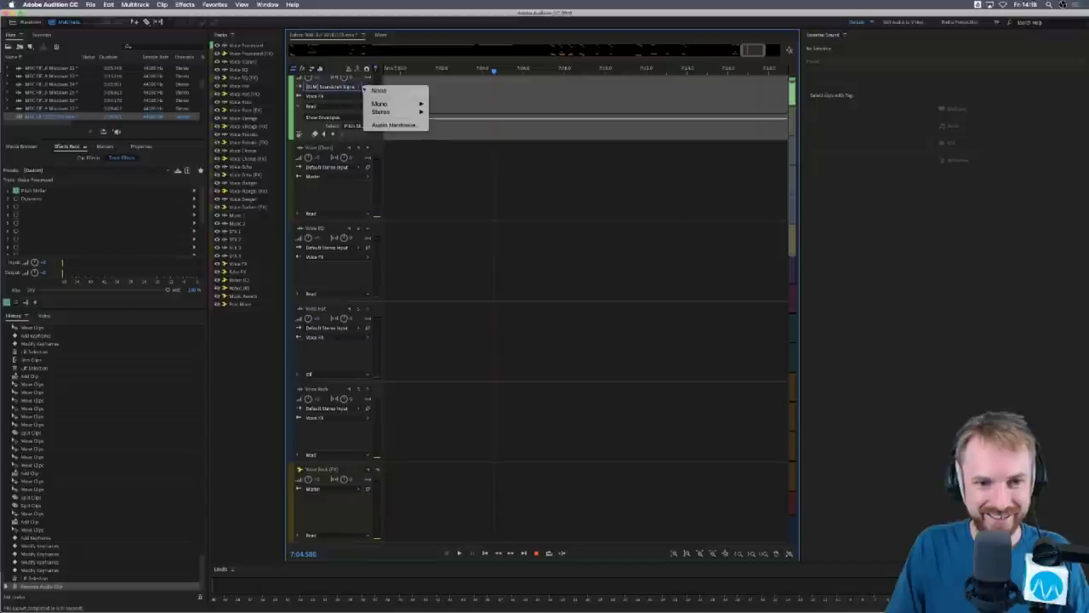
click(583, 86)
click(583, 86)
scroll(570, 91, up, 1)
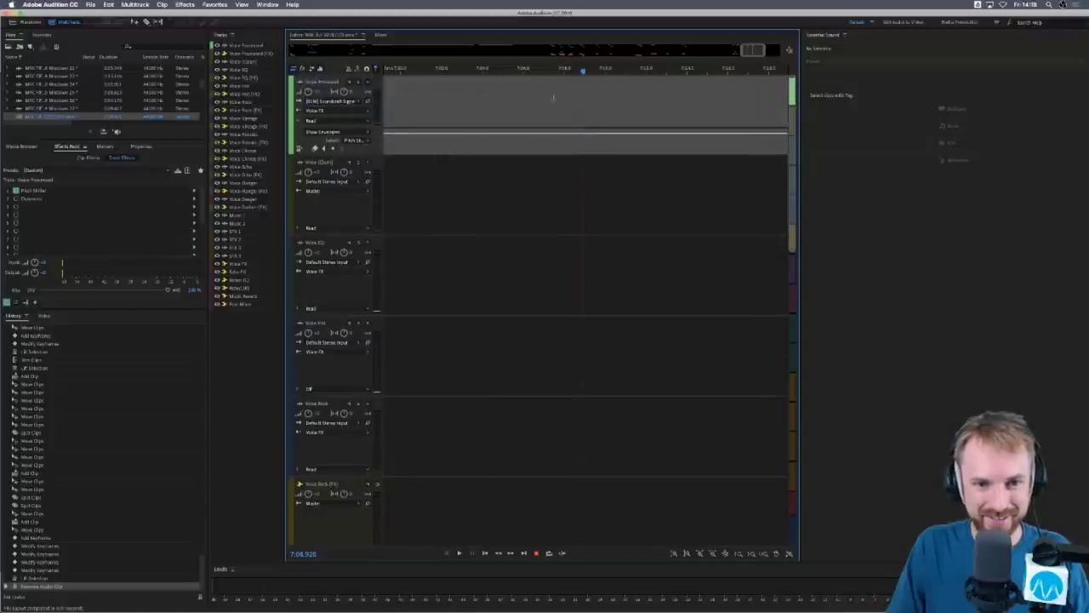
Step: Set the track's automation mode to Read and park the playhead just before the recording point
click(356, 140)
click(313, 120)
click(314, 120)
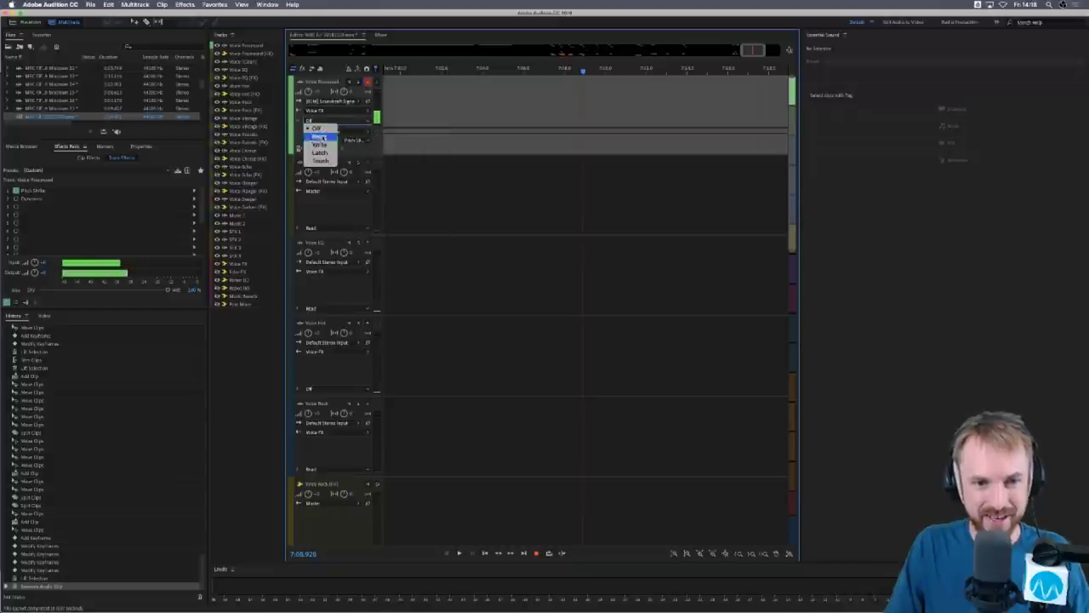
click(320, 160)
click(316, 122)
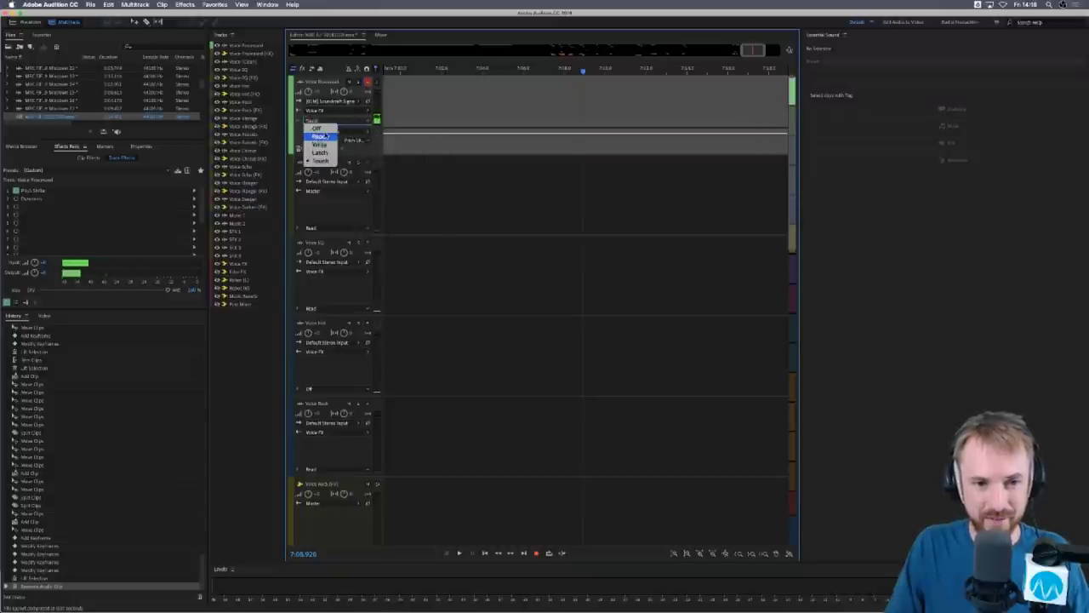
click(319, 136)
click(616, 106)
click(596, 102)
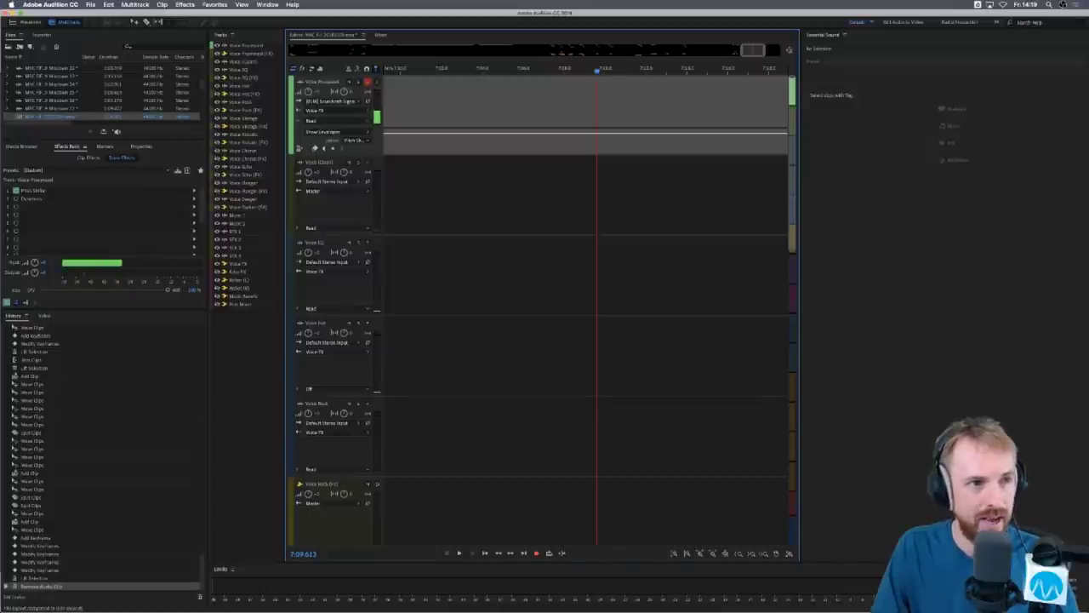
key(Left)
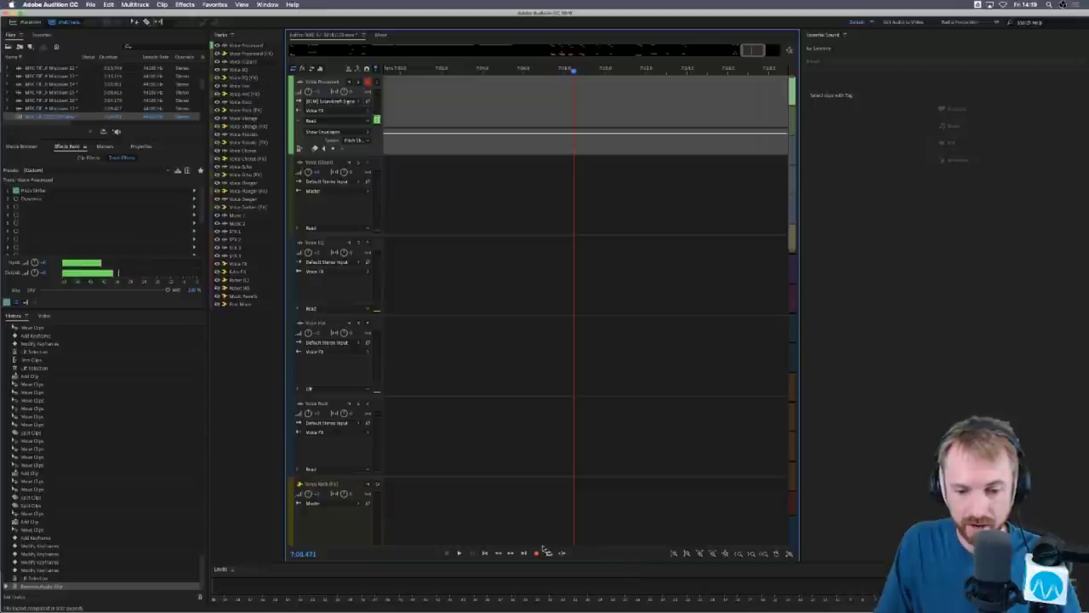
Step: Record a new voice take on the Voice Processed track with Shift+Space, then select the track
key(shift+space)
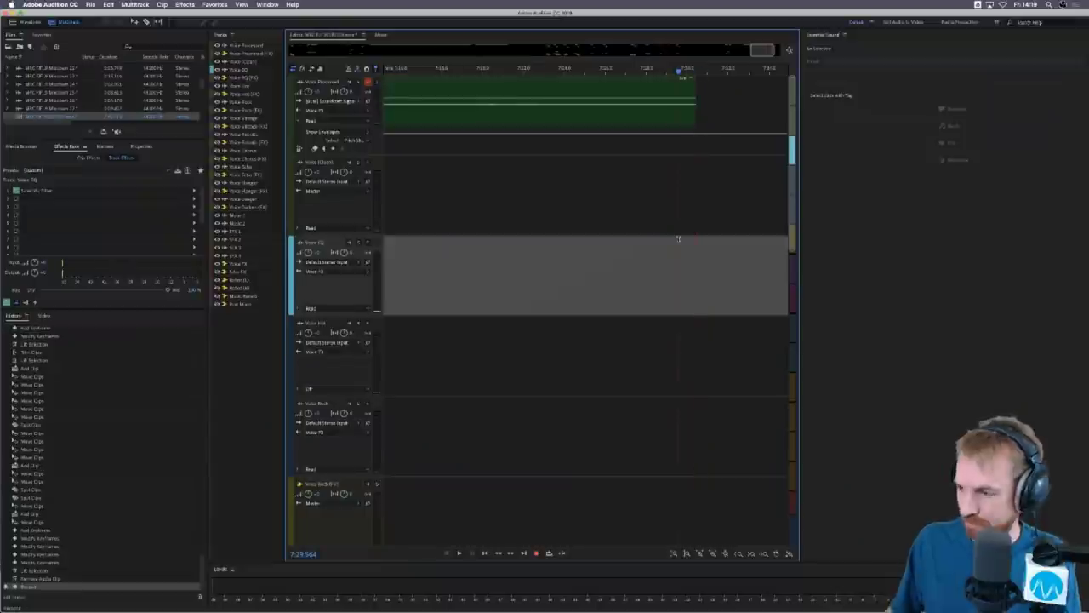
scroll(513, 66, up, 1)
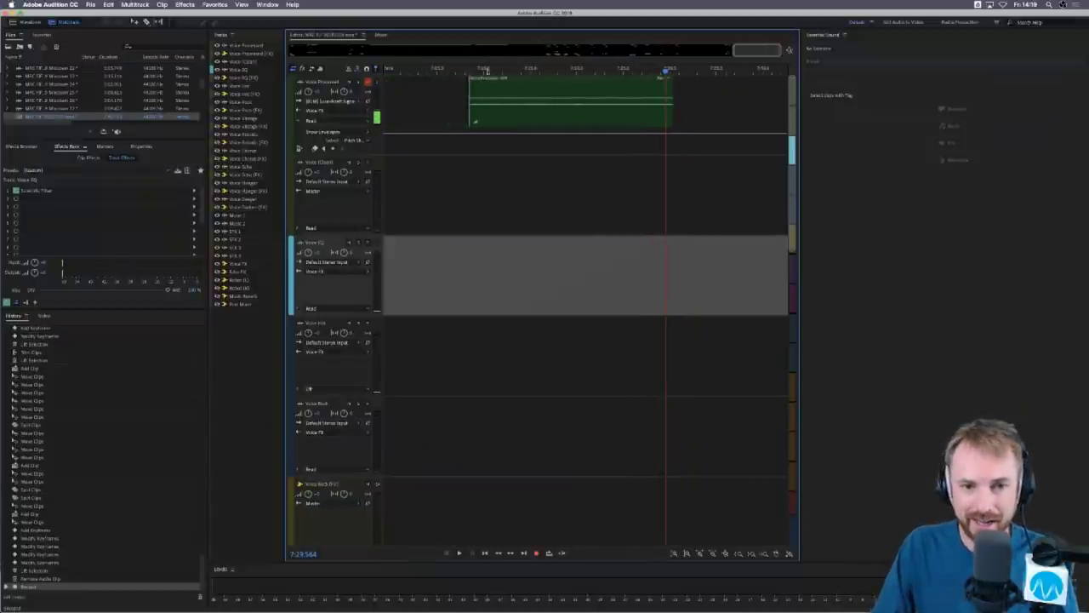
click(378, 98)
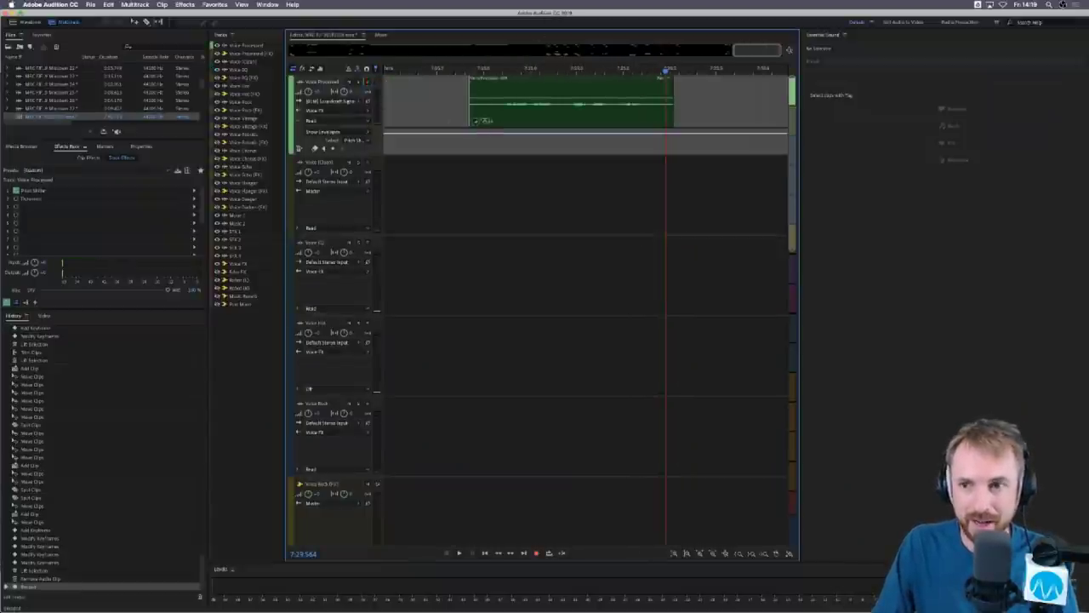
Step: Delete three unwanted sections from the new take and shift the small middle clip later
click(507, 107)
drag(507, 107, 443, 106)
key(Delete)
drag(555, 114, 588, 115)
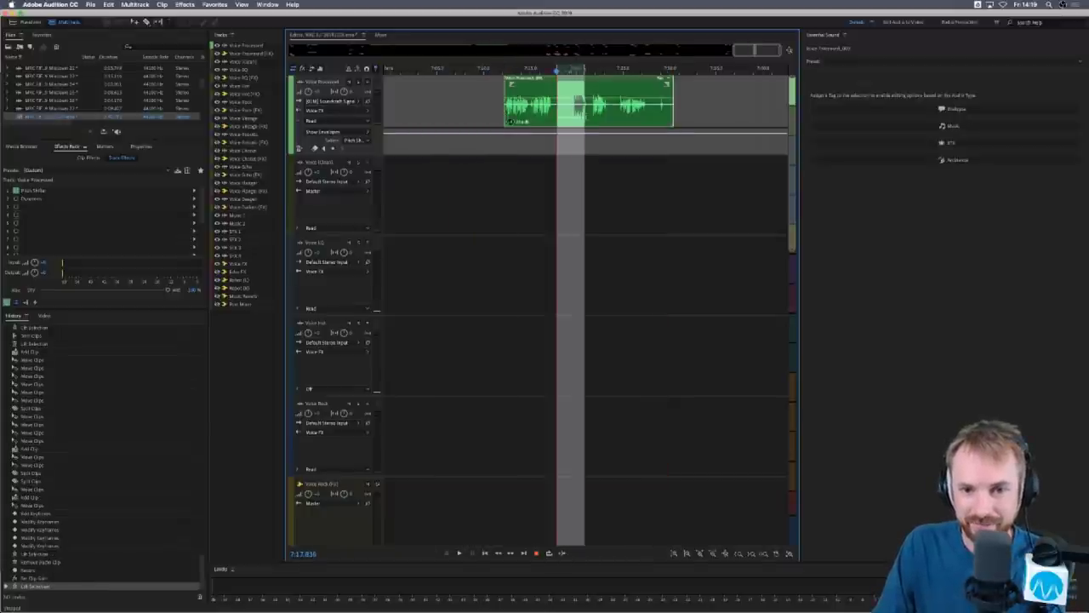
key(Delete)
click(613, 115)
drag(653, 112, 717, 111)
key(Delete)
drag(600, 103, 628, 102)
Step: Mix down the first remaining clip's time range to a new file and select most of it
click(555, 89)
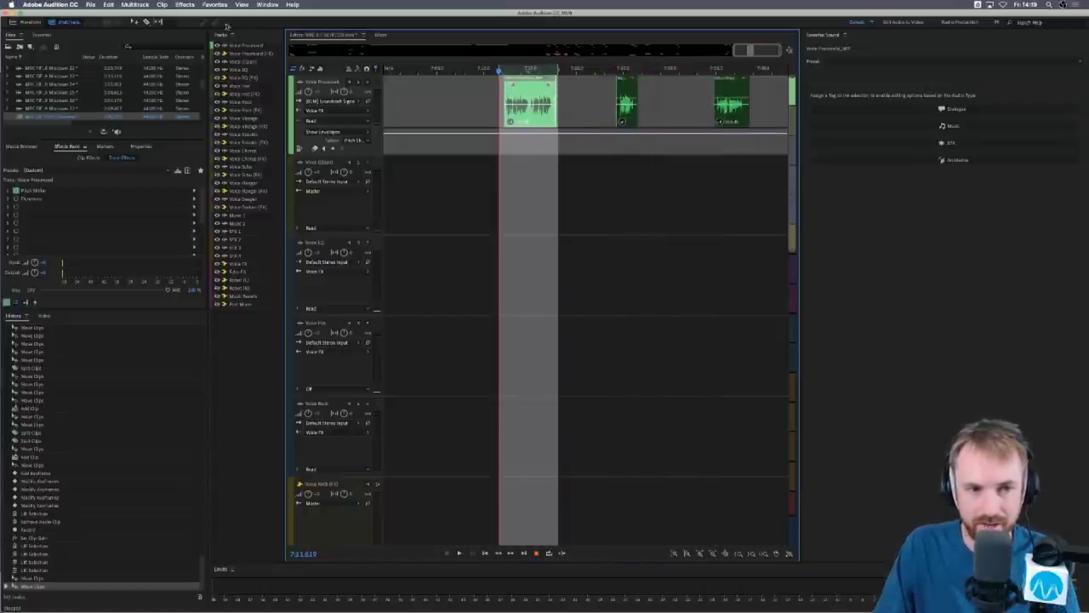
click(135, 5)
mouse_move(160, 44)
click(282, 42)
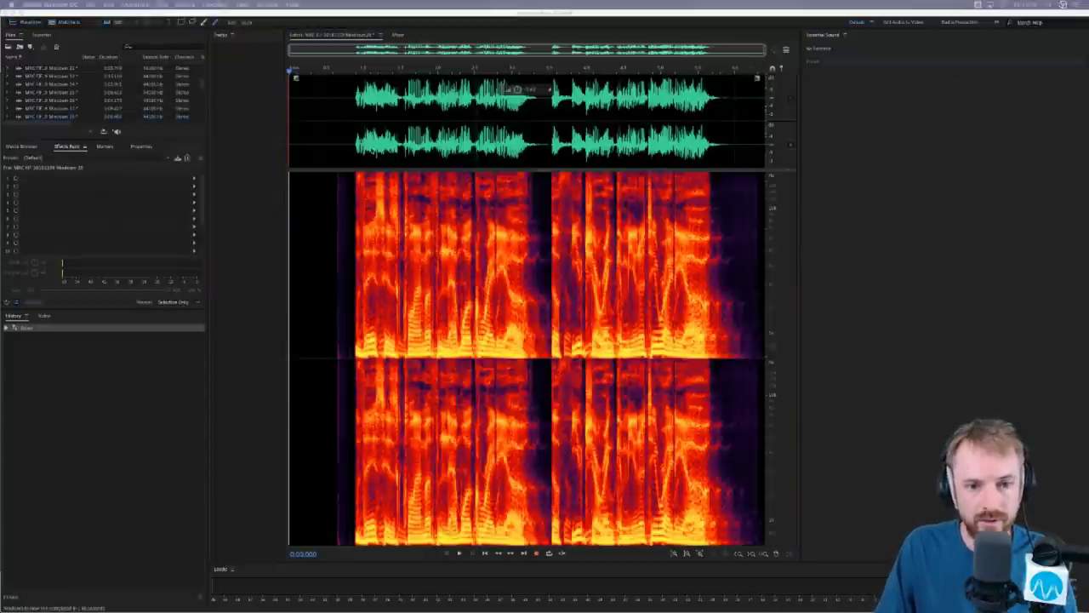
drag(351, 136, 747, 136)
Step: Play back the mixdown, then return to the multitrack session with 0
key(space)
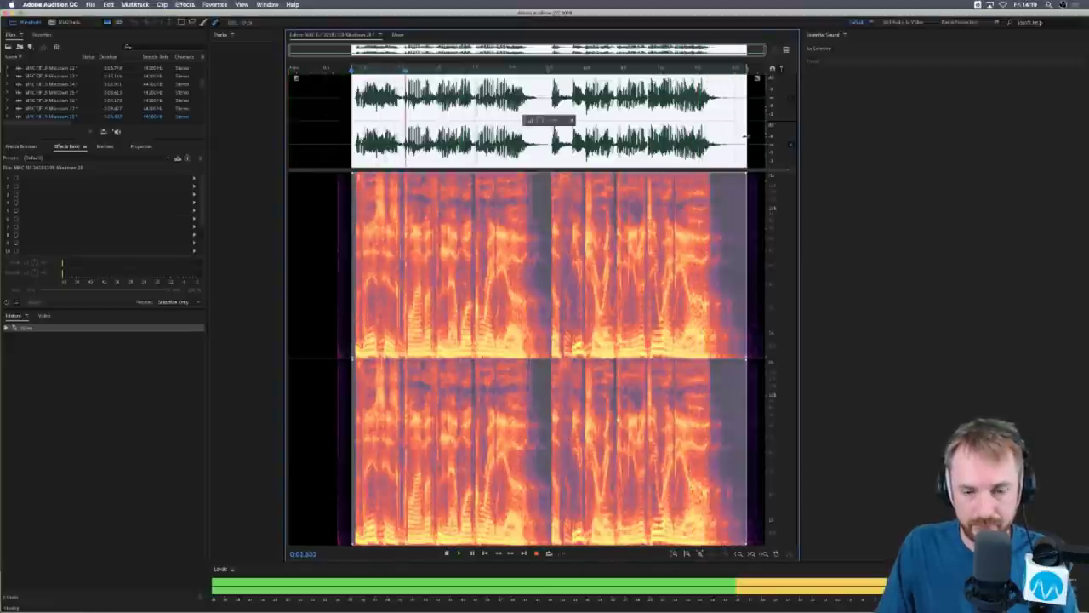
key(space)
key(0)
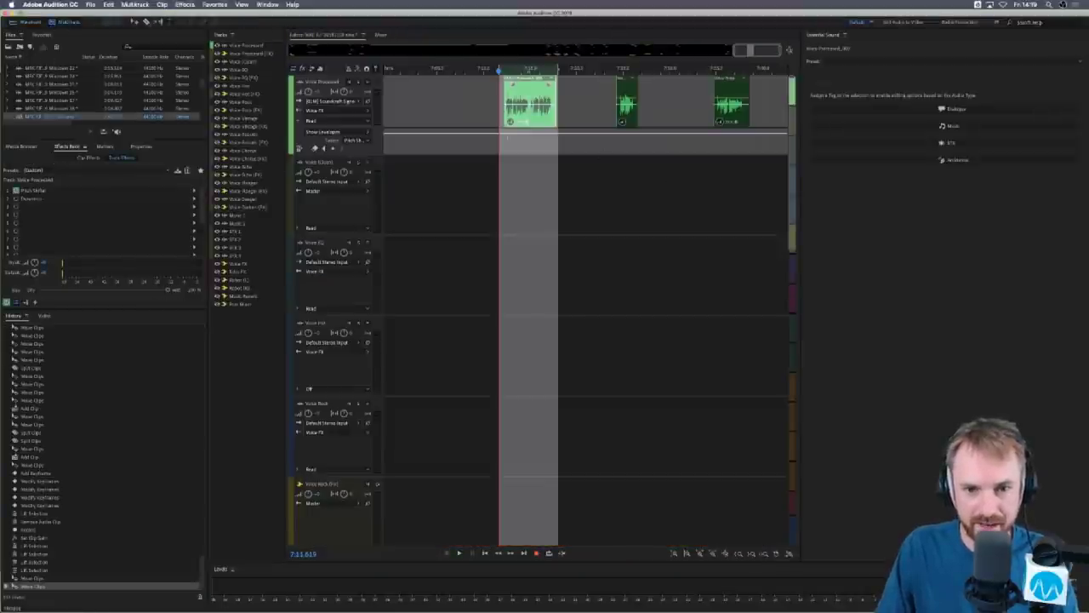
click(444, 139)
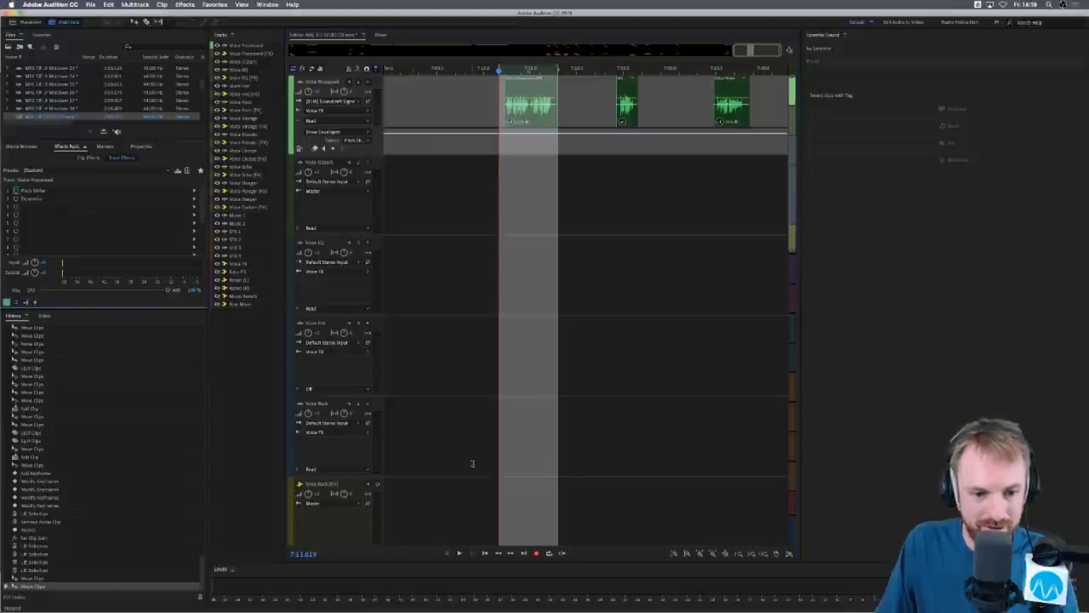
Step: Select the Voice FX track and the time range of the first Voice Processed clip
scroll(473, 463, down, 5)
scroll(474, 446, down, 2)
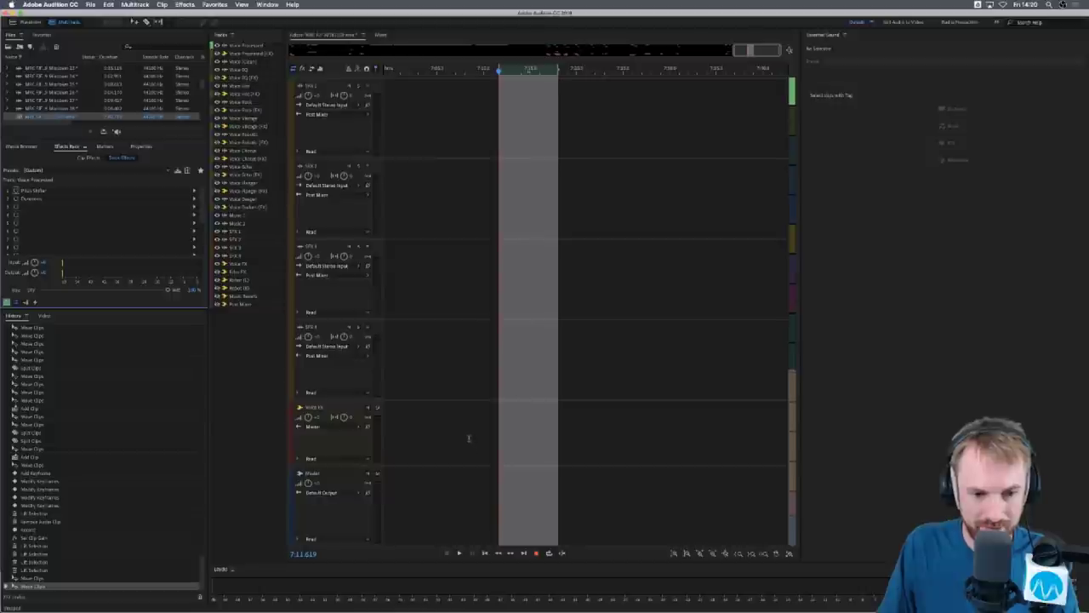
click(472, 440)
scroll(590, 275, up, 6)
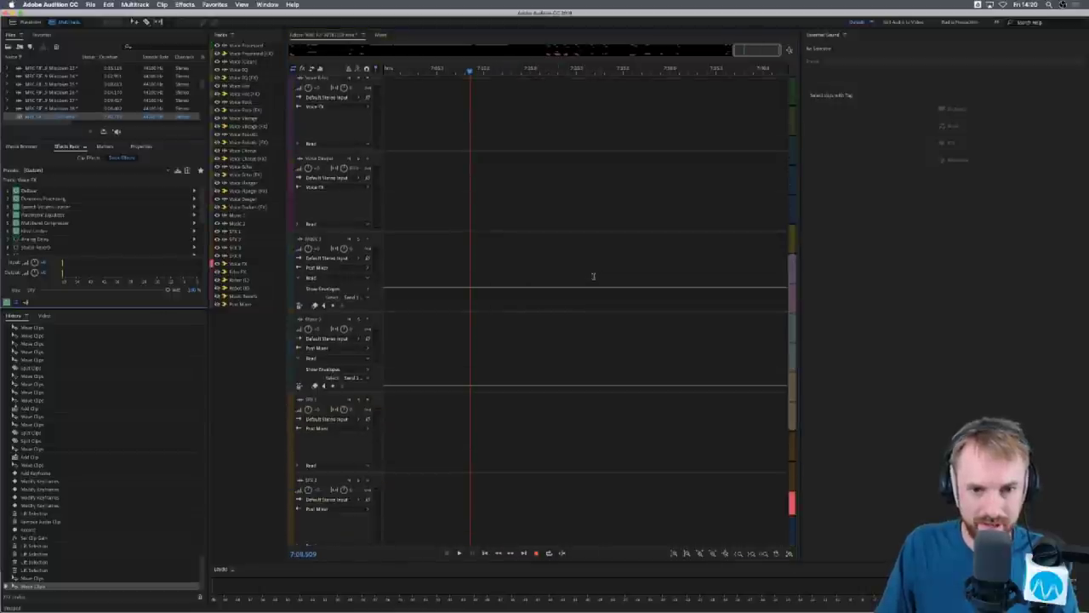
drag(503, 111, 563, 111)
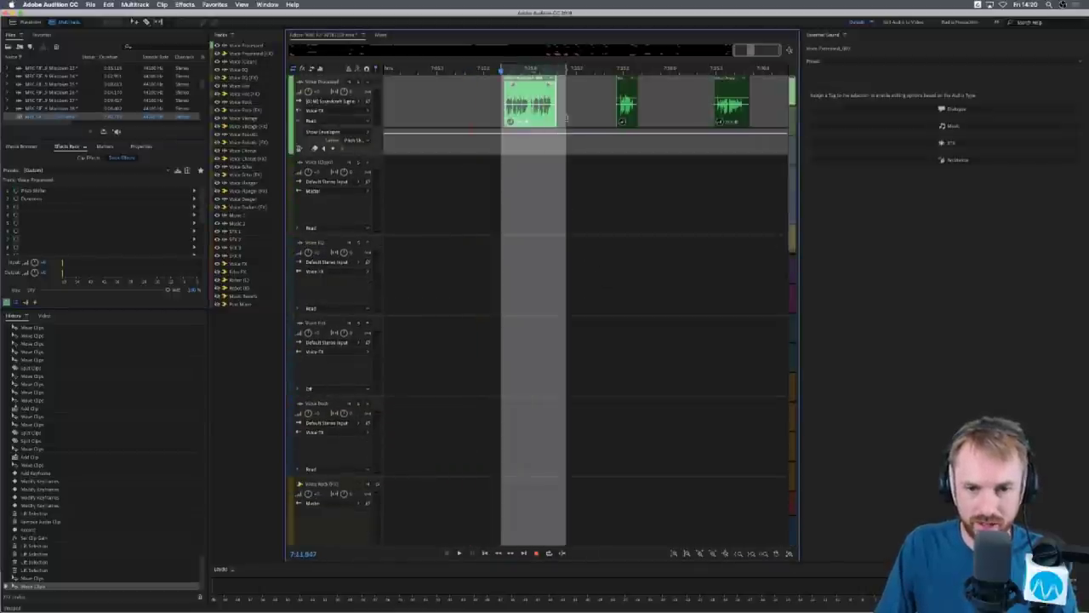
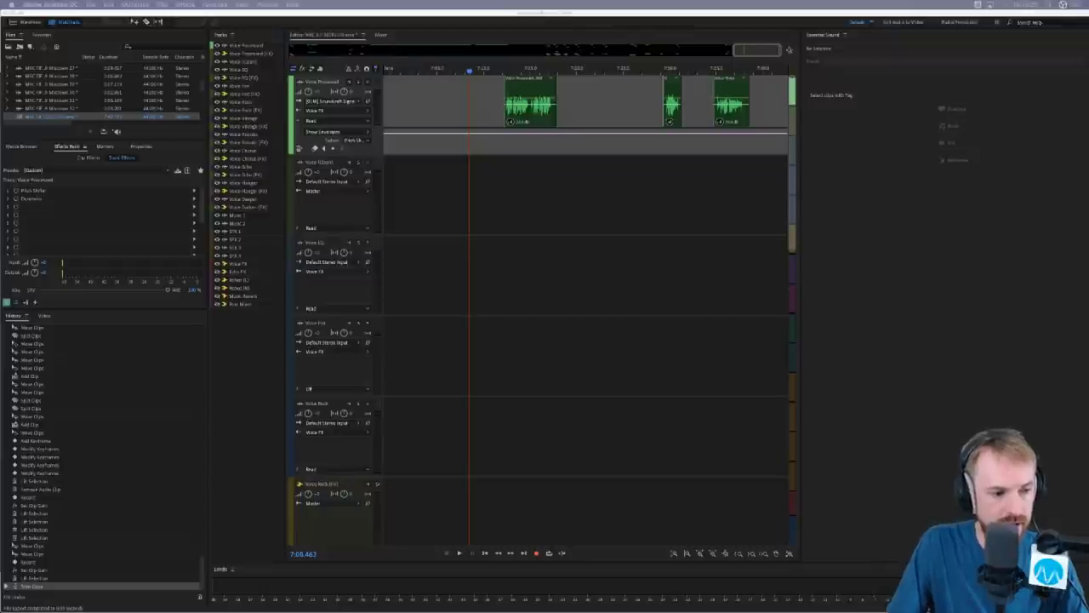
Step: Place the purple sound effect clip on the SFX 3 track
drag(51, 115, 503, 510)
scroll(506, 485, down, 5)
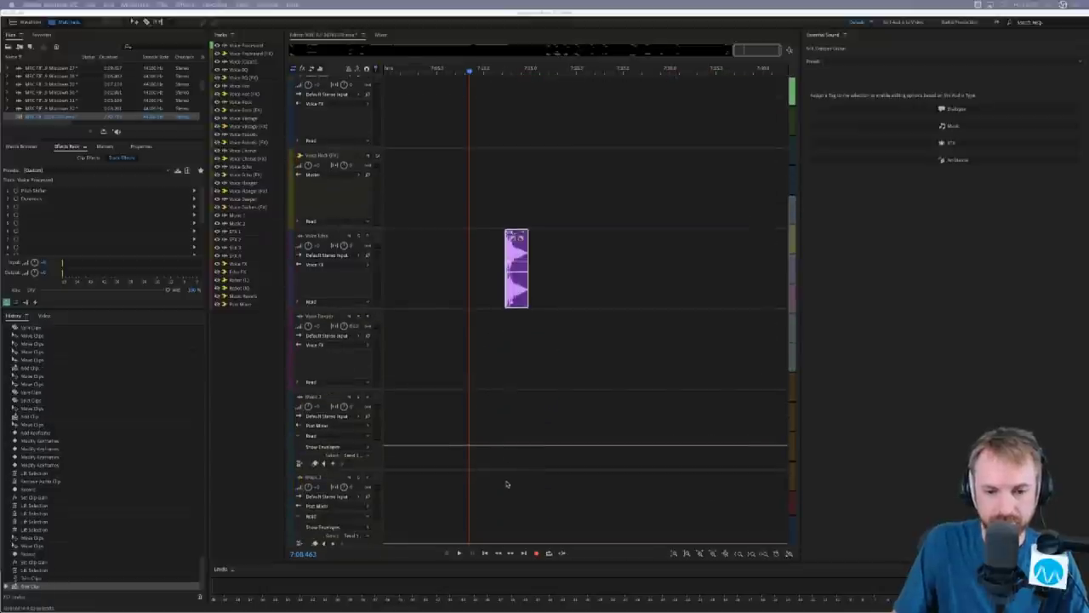
click(508, 272)
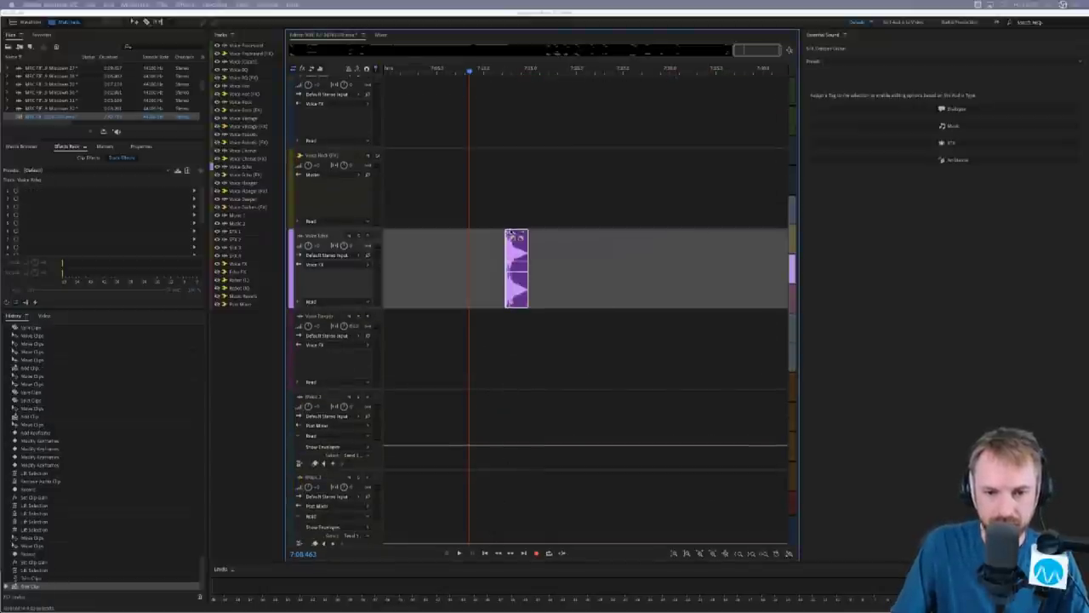
mouse_move(509, 235)
mouse_down()
mouse_move(513, 474)
mouse_move(507, 247)
mouse_up()
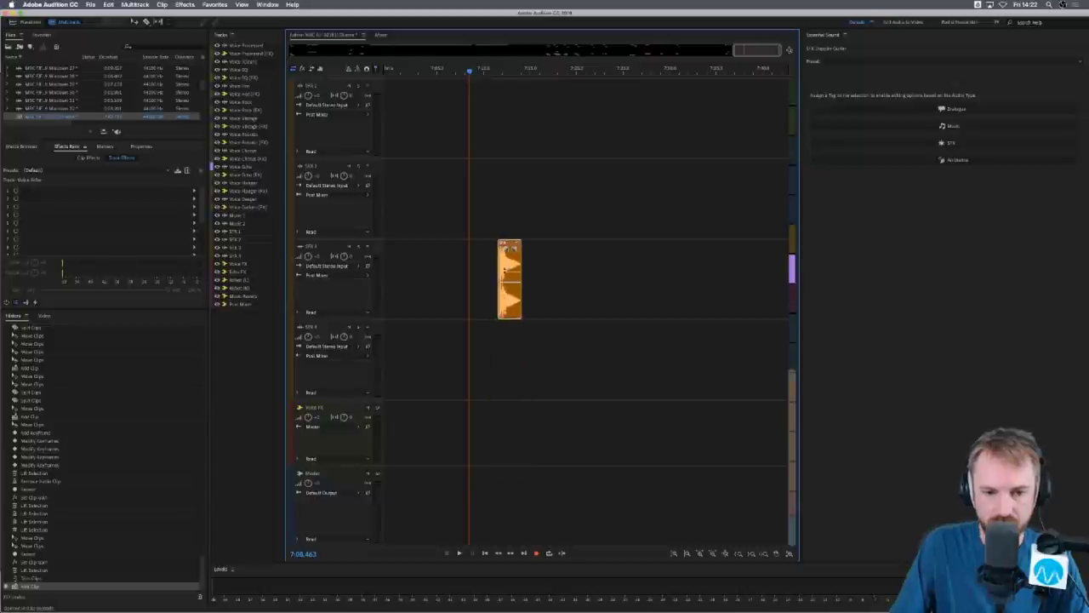
click(494, 220)
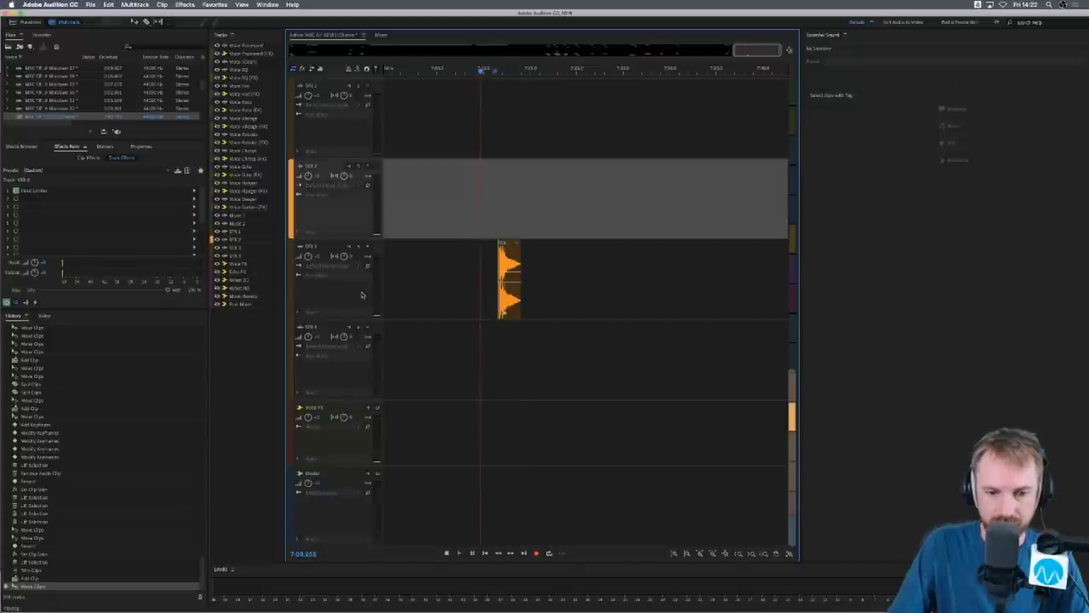
key(backslash)
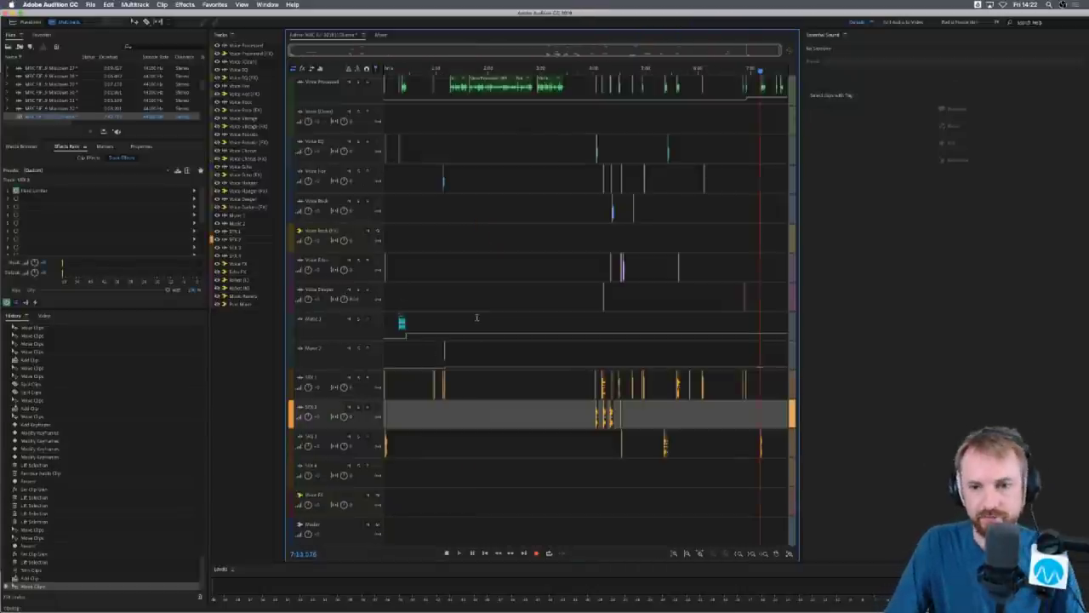
Step: Shift the SFX 3 clip later in time and play back to check its timing
key(space)
scroll(769, 73, up, 6)
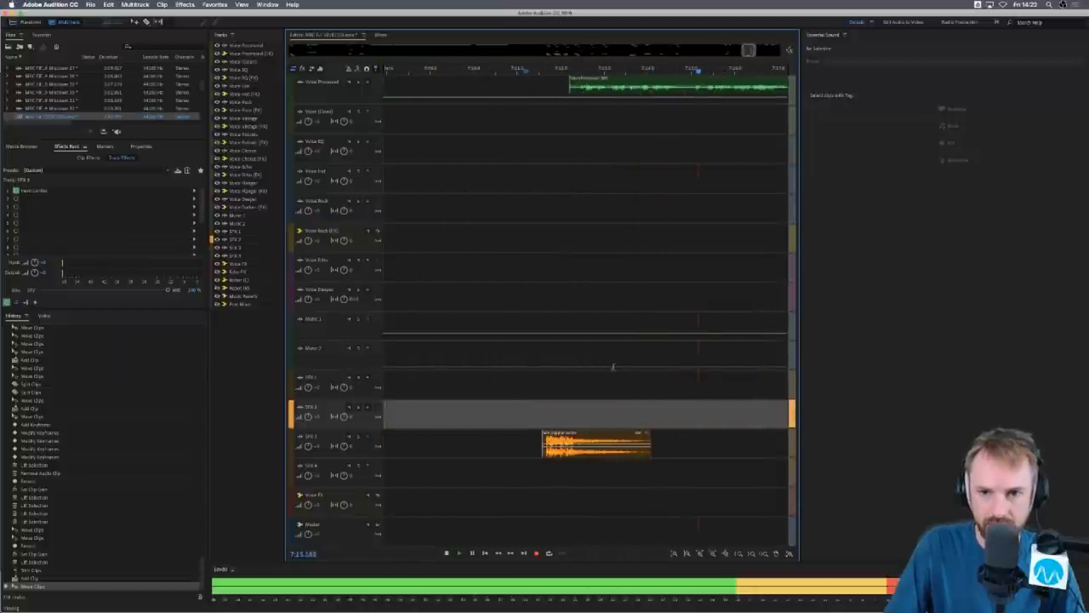
scroll(610, 357, right, 2)
drag(542, 430, 668, 434)
key(space)
key(space)
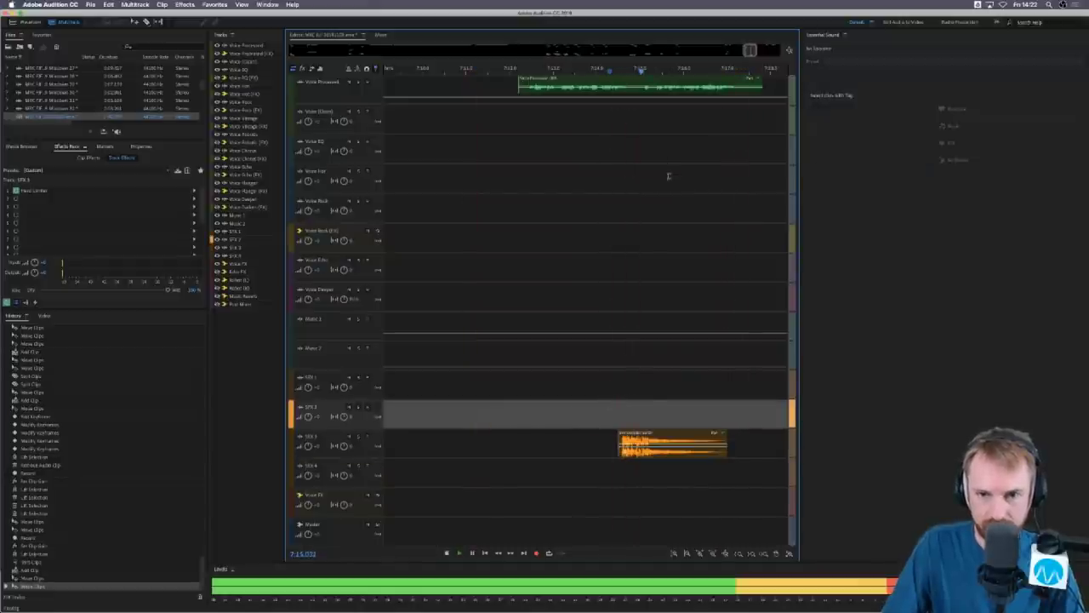
click(646, 444)
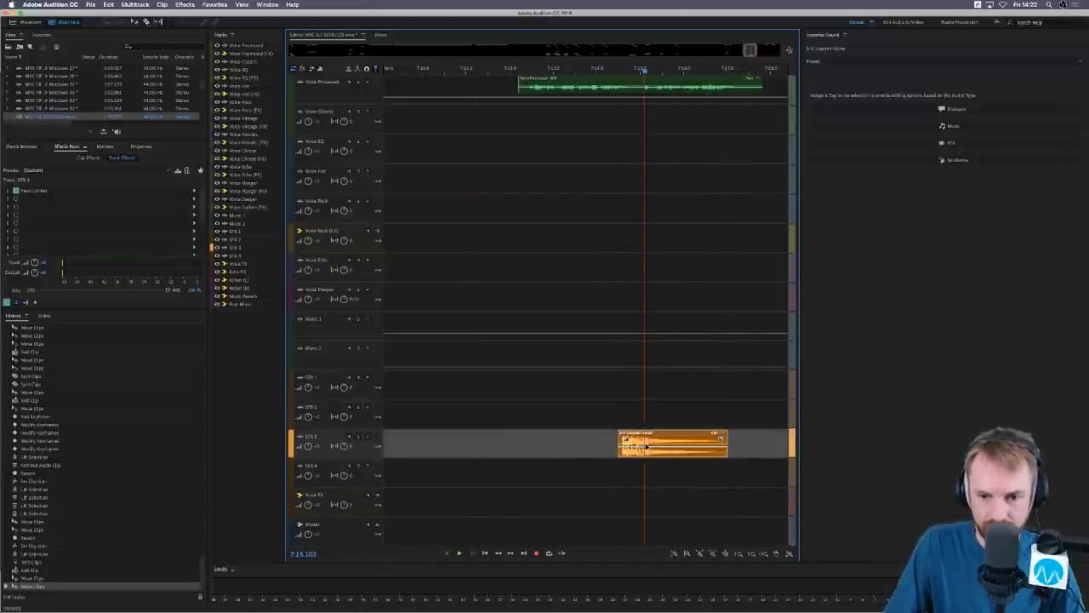
click(644, 394)
key(space)
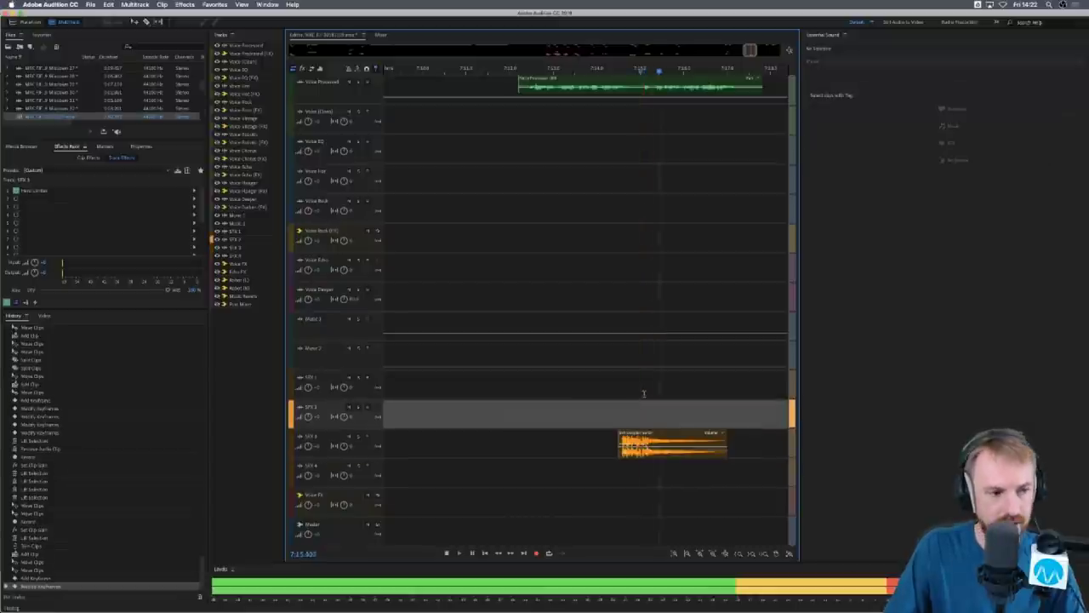
Step: Split the Voice Processed clip at the playhead and move the split piece onto Voice Fear
click(630, 90)
key(super+k)
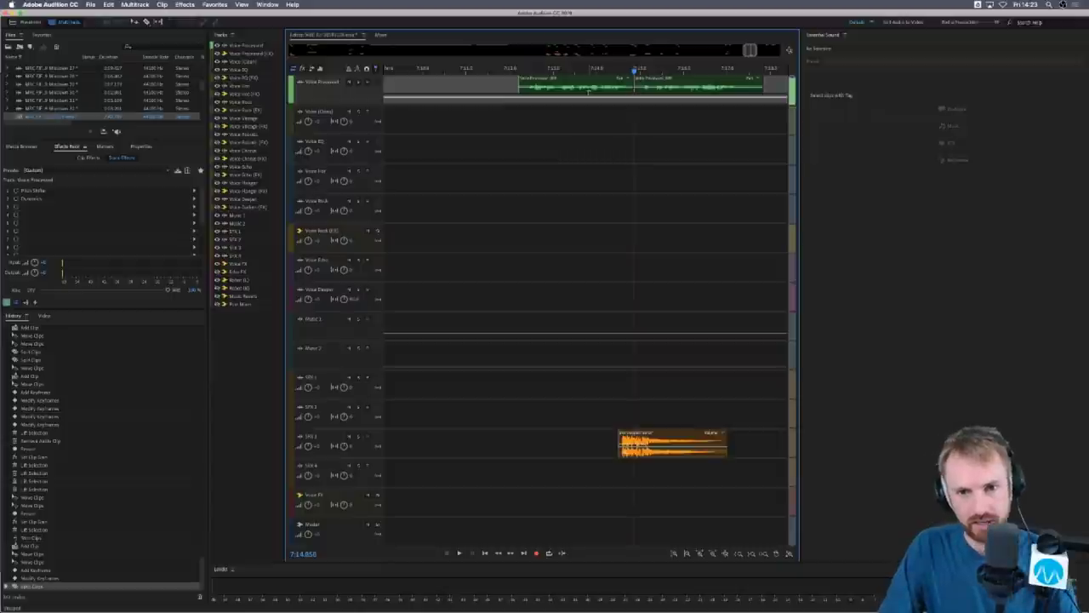
drag(590, 90, 589, 179)
click(526, 146)
key(space)
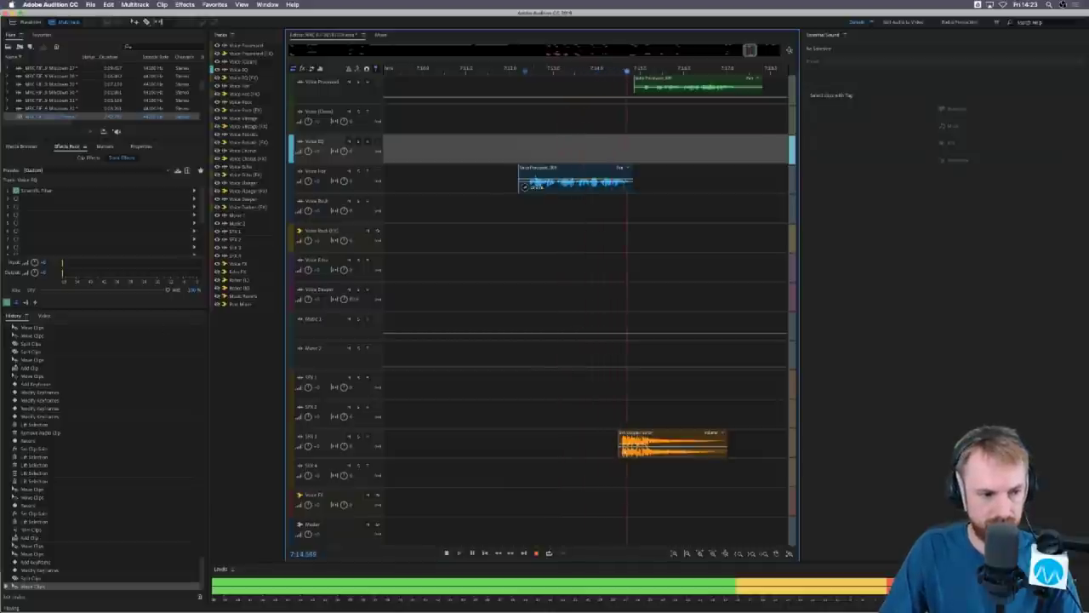
key(space)
Step: Try an orange sound effect clip on SFX 4, then delete it
drag(42, 116, 533, 473)
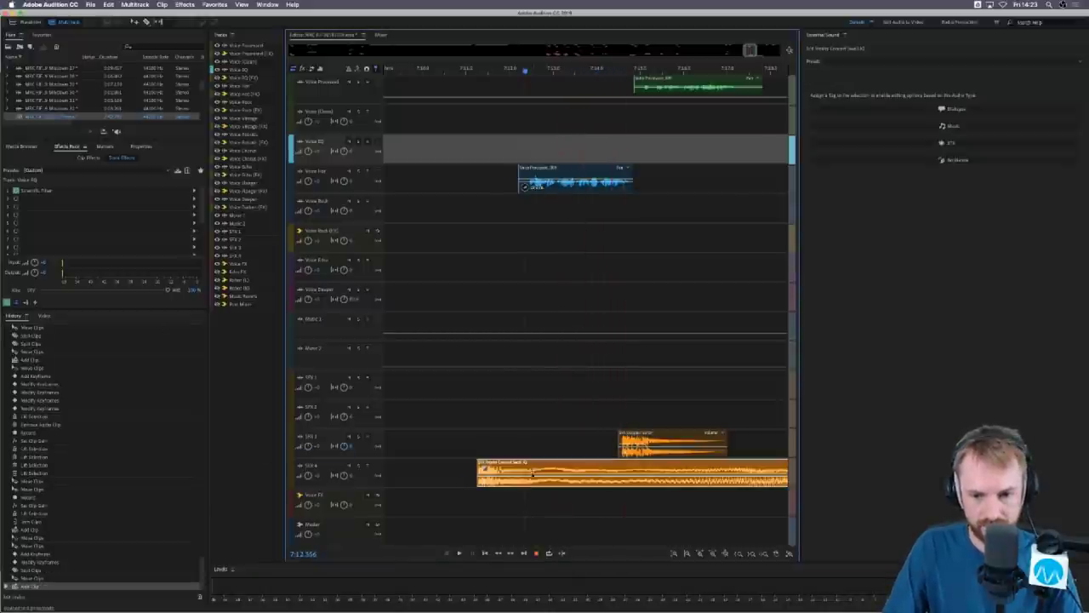
click(471, 434)
key(space)
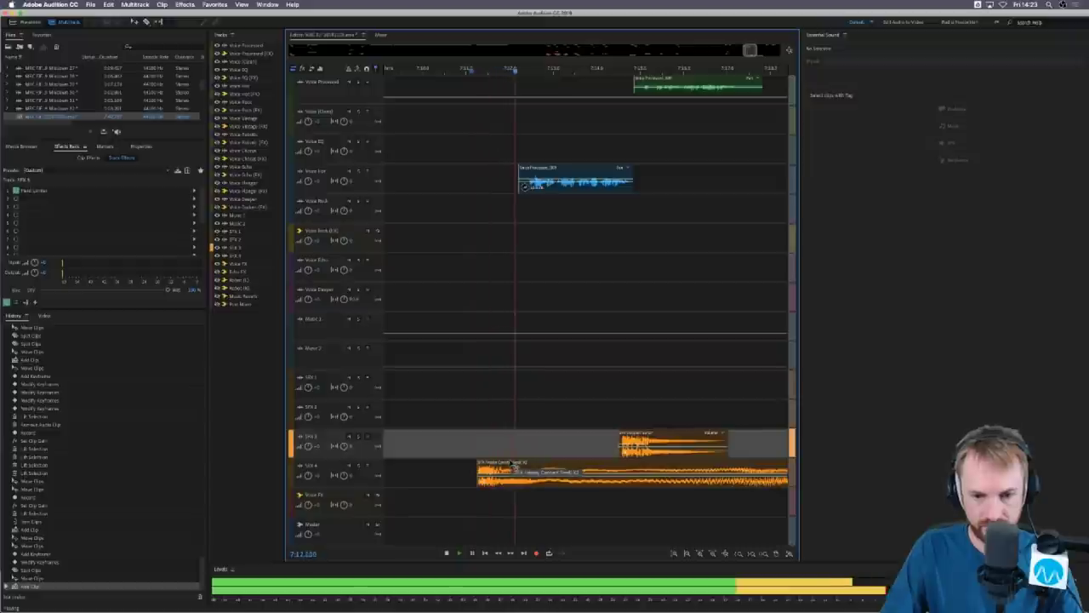
key(space)
click(514, 466)
key(Delete)
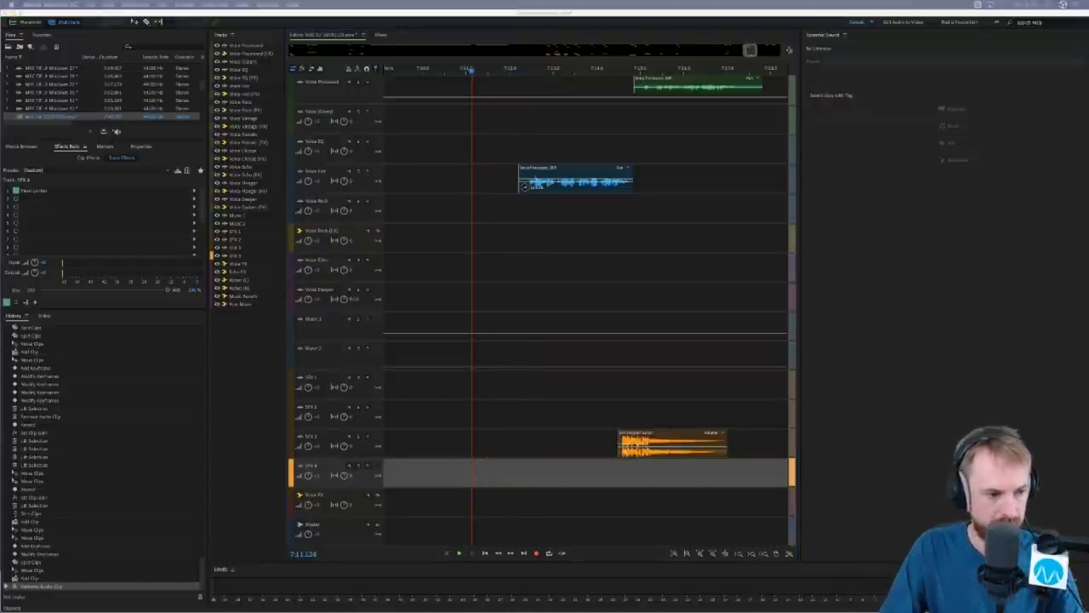
Step: Add a different sound effect to SFX 4 and fine-tune the SFX 3 and SFX 4 timing
drag(2, 390, 532, 469)
click(542, 474)
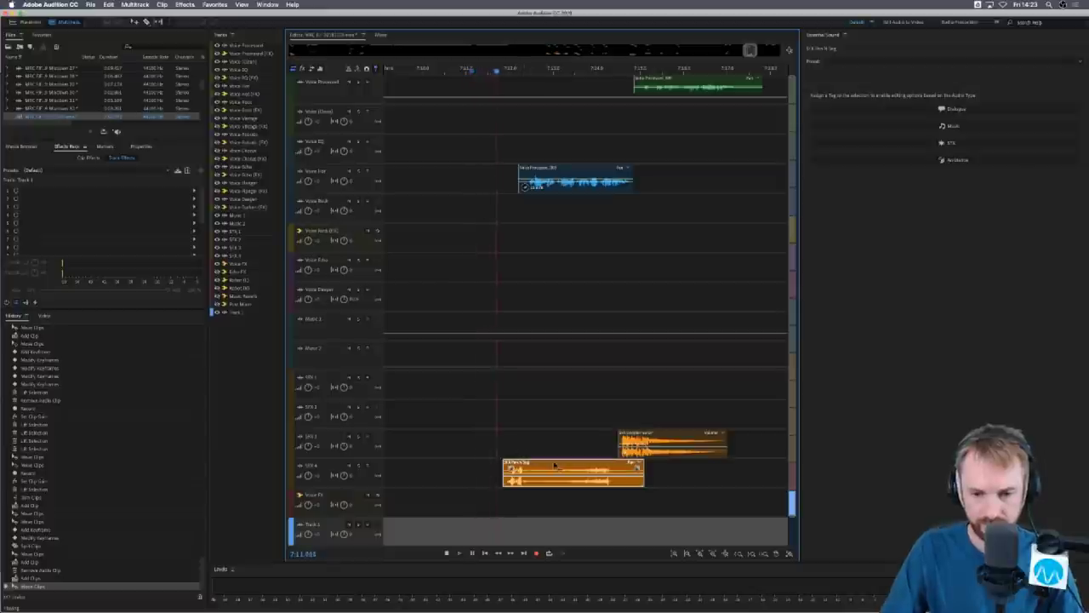
drag(539, 466, 546, 464)
click(511, 440)
key(space)
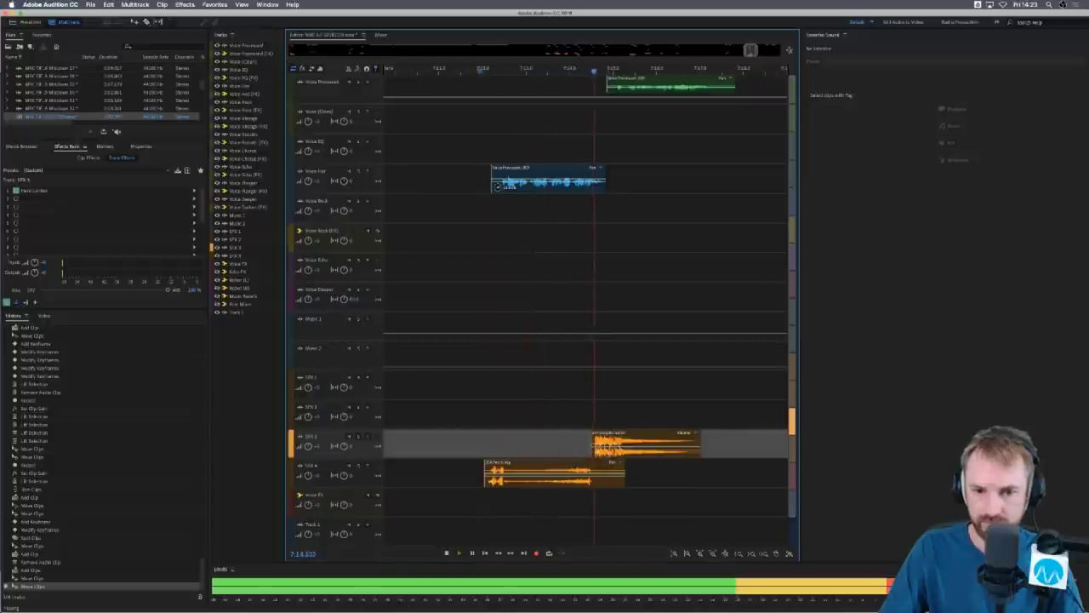
key(space)
drag(604, 435, 598, 435)
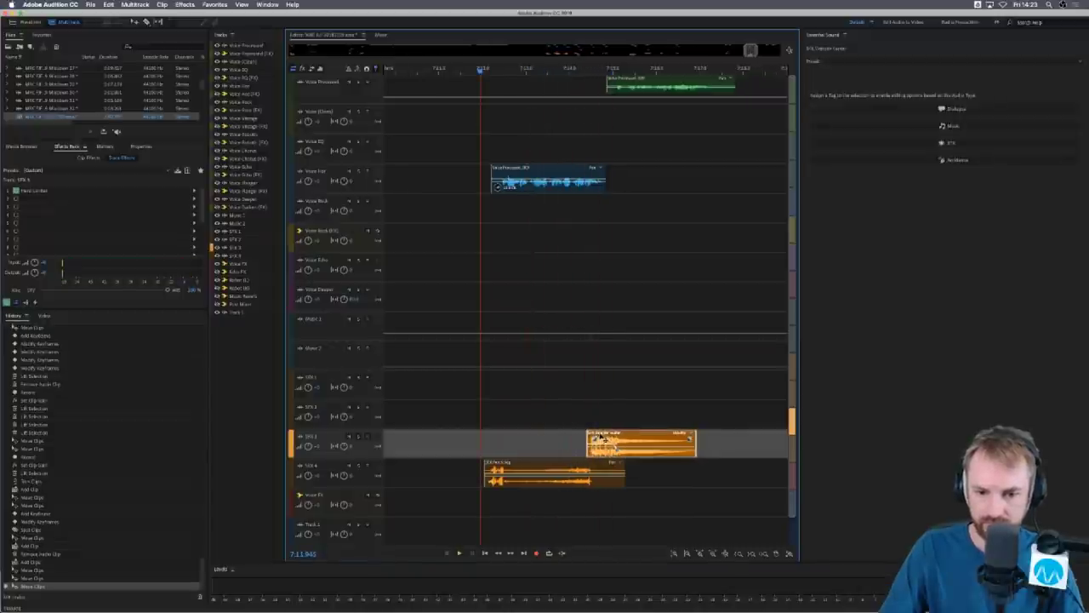
key(space)
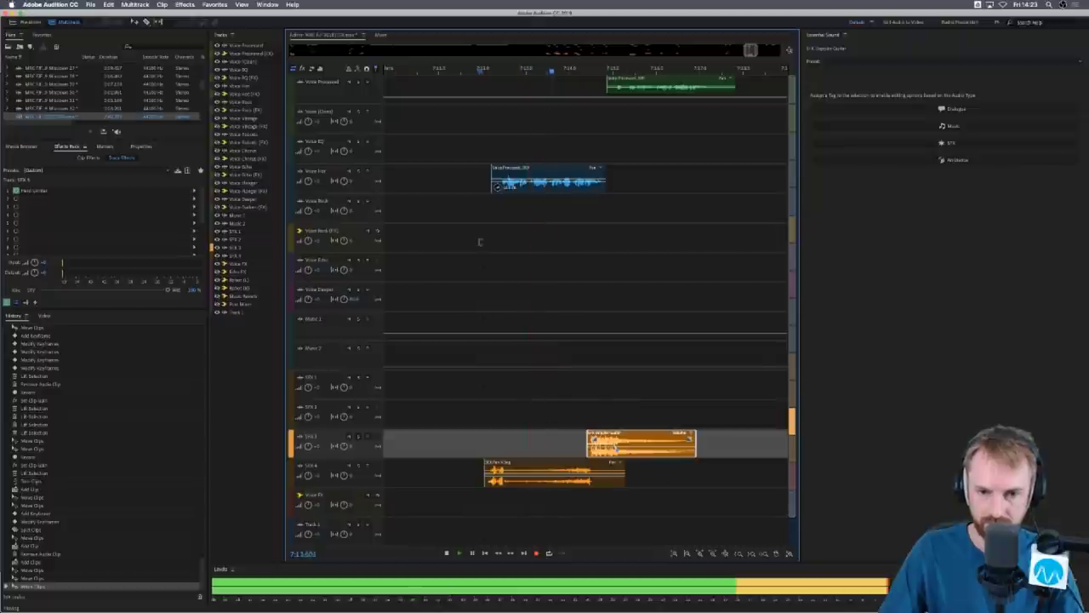
Step: Select the time range to mix down
drag(475, 242, 778, 241)
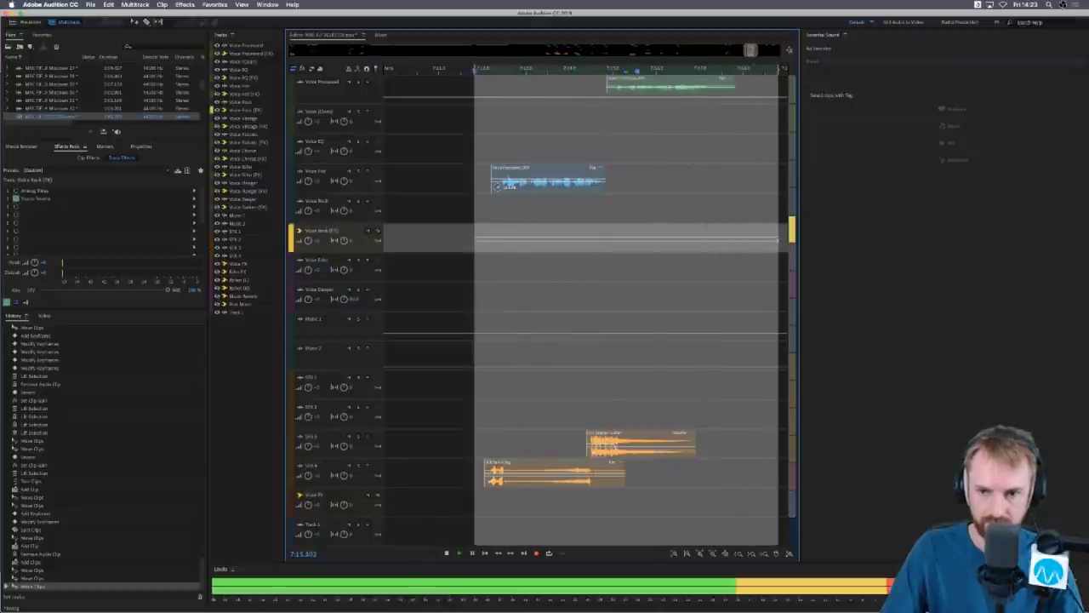
key(space)
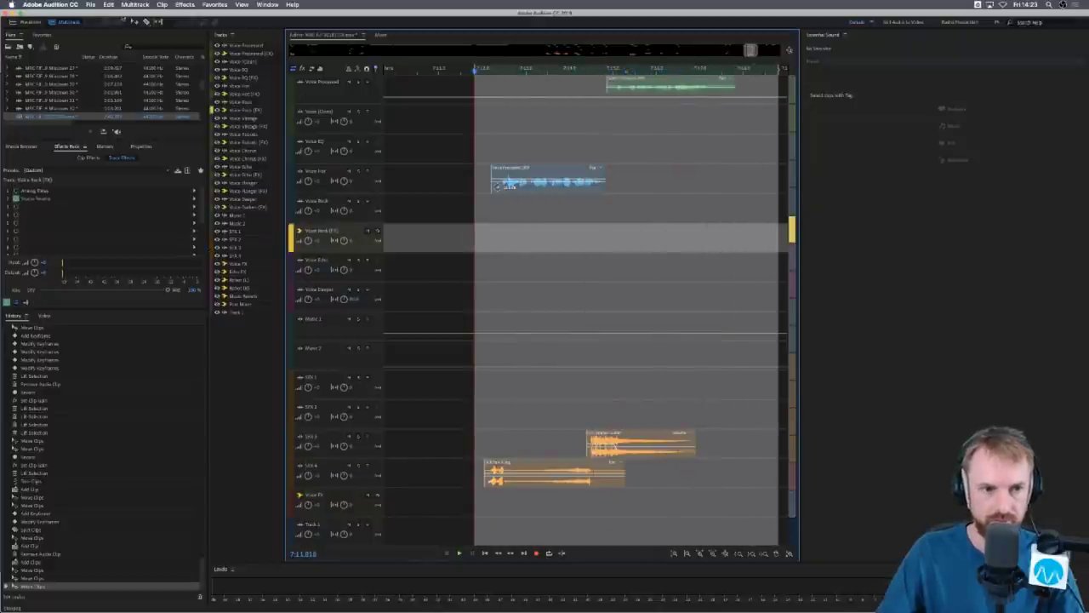
click(135, 4)
Step: Mix the time selection down to a new file and select all of its audio
mouse_move(170, 41)
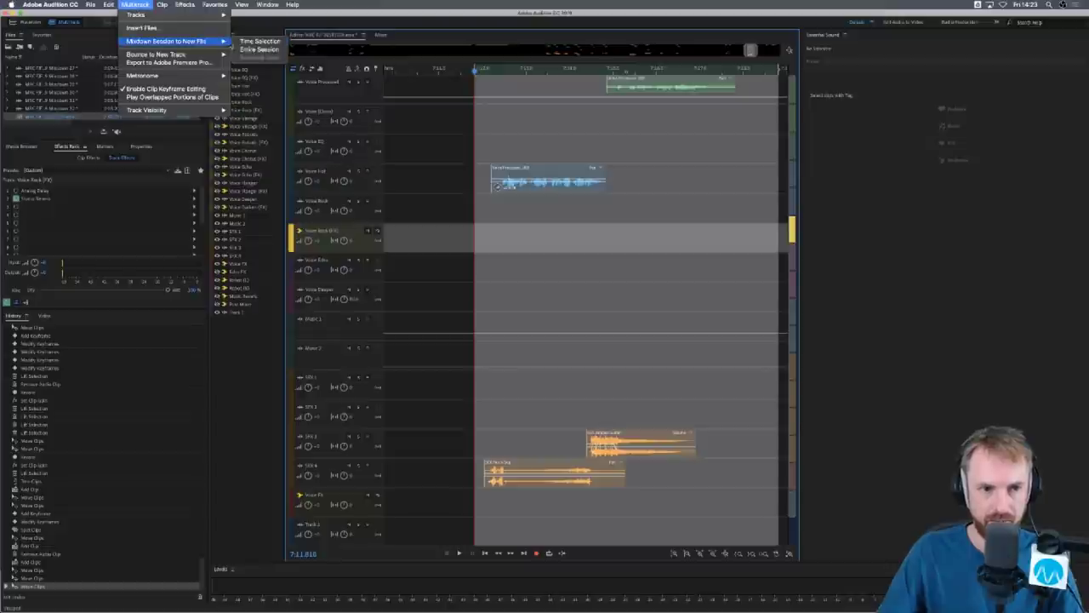
click(255, 43)
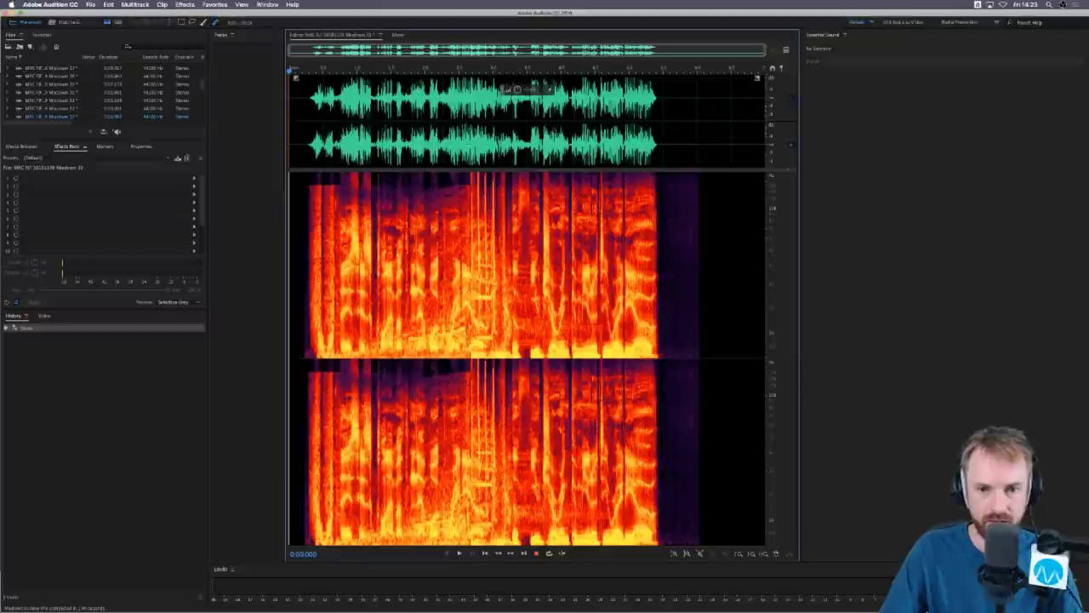
drag(689, 134, 306, 135)
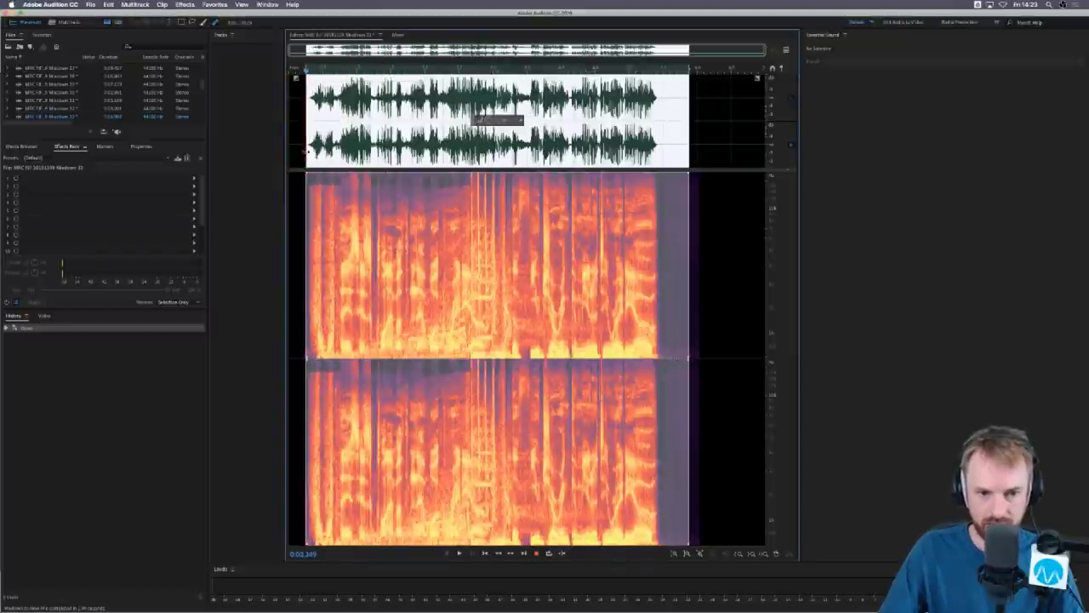
Step: Save the selection as a new file and return to the multitrack session
key(super+alt+s)
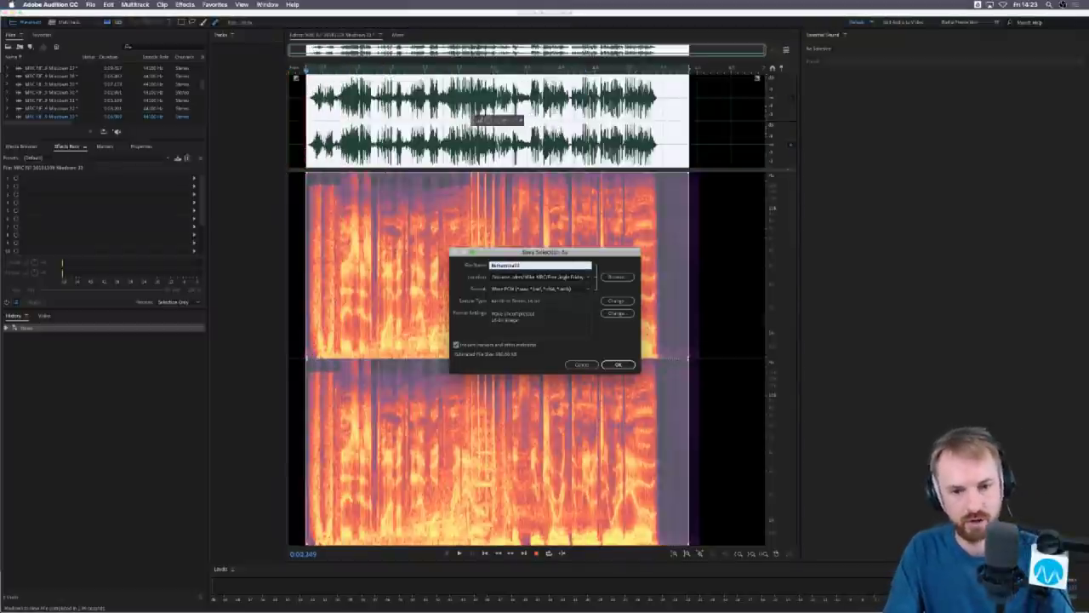
key(Return)
click(72, 21)
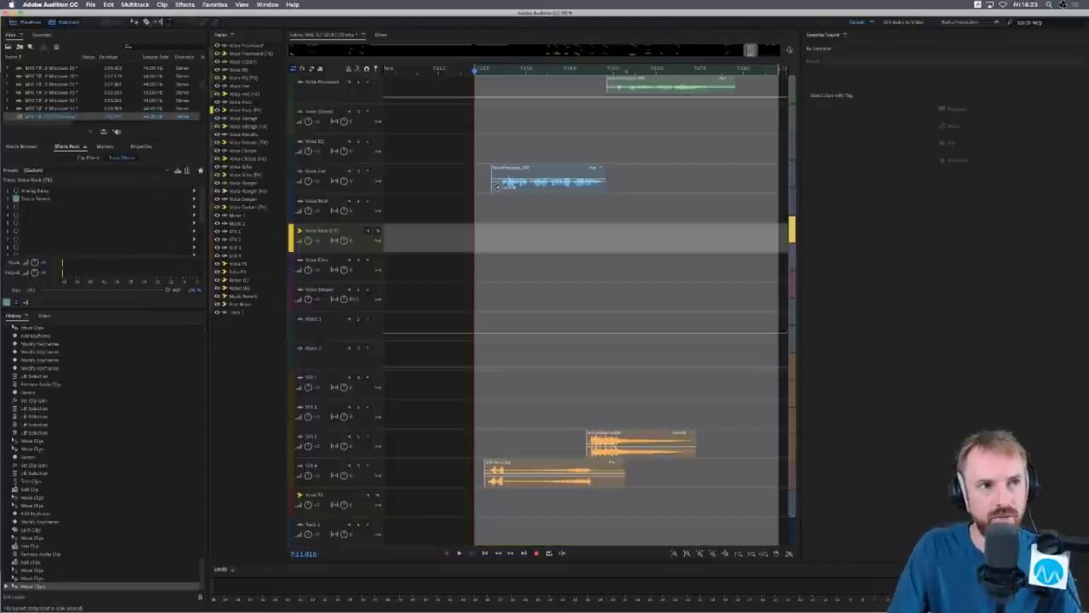
Step: Place an orange sound effect clip on the SFX 2 track
scroll(645, 239, down, 5)
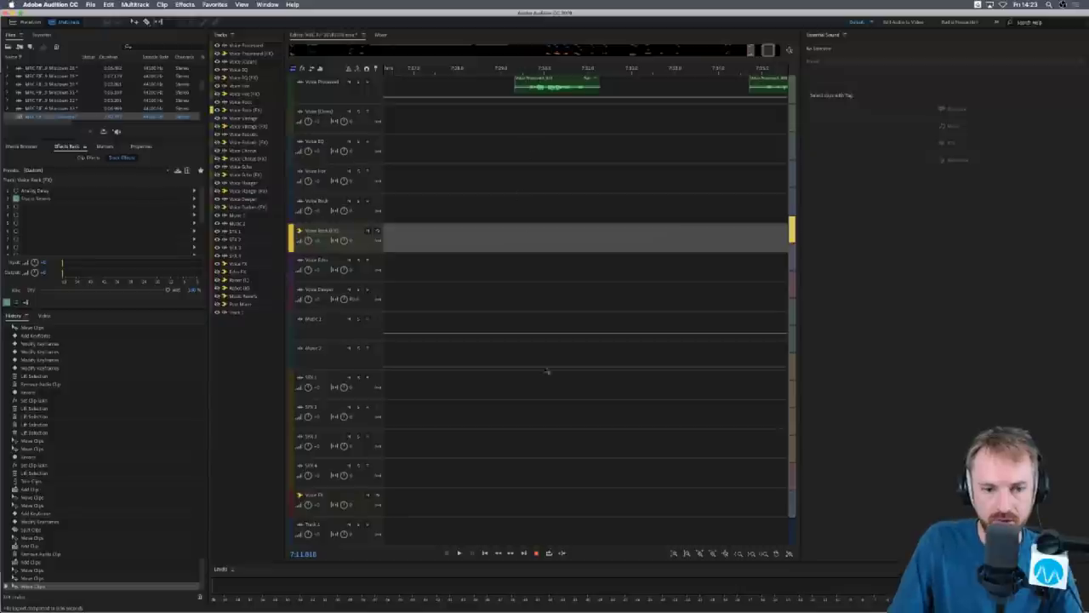
click(521, 383)
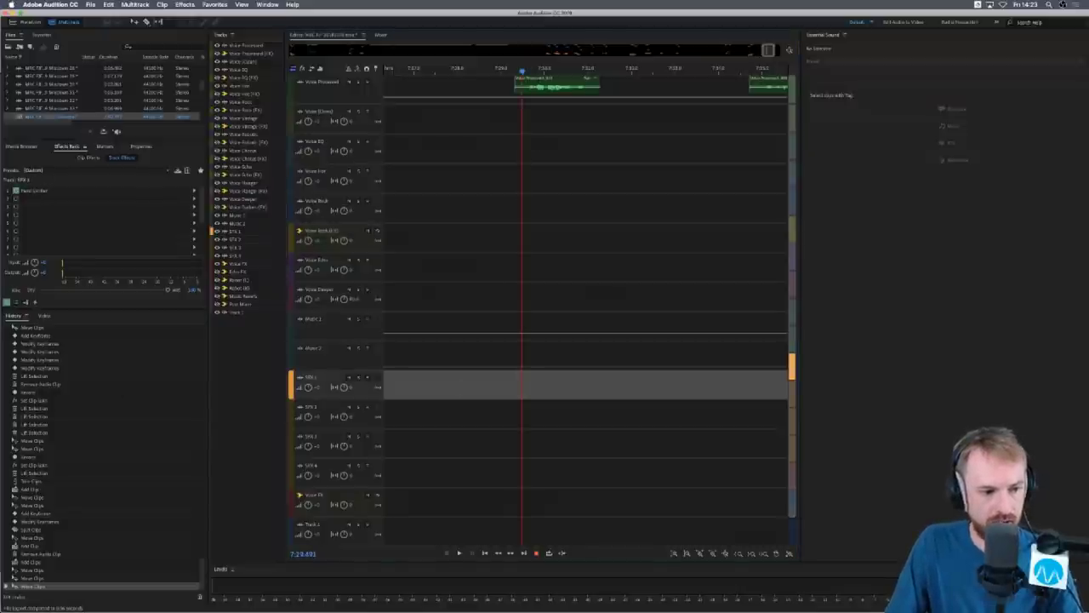
drag(525, 413, 792, 403)
click(509, 377)
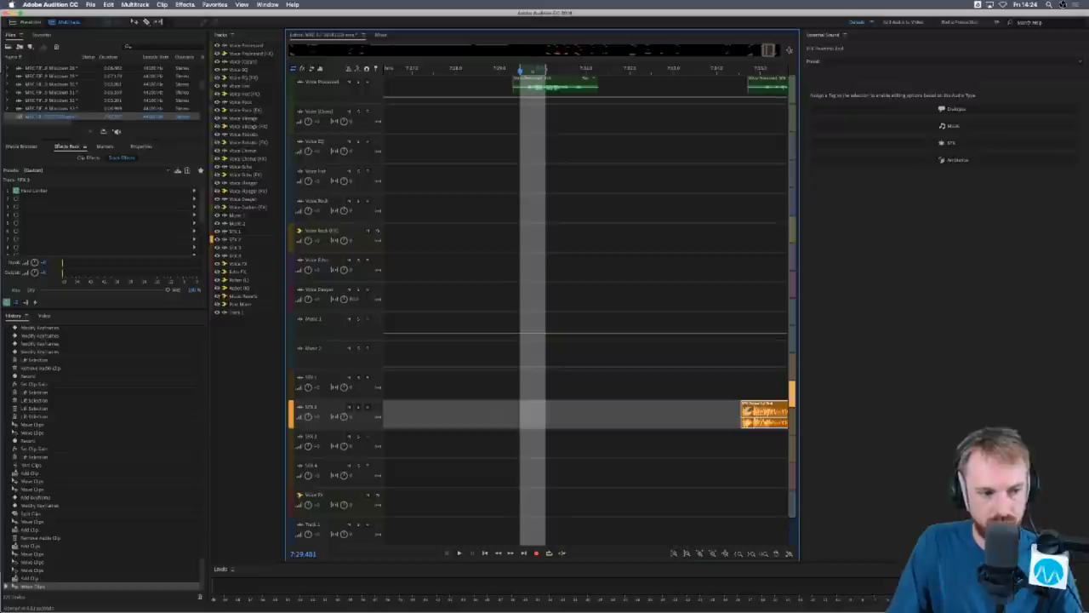
Step: Place another sound effect clip on SFX 3, nudged earlier, and preview it
drag(210, 414, 561, 409)
click(502, 384)
key(space)
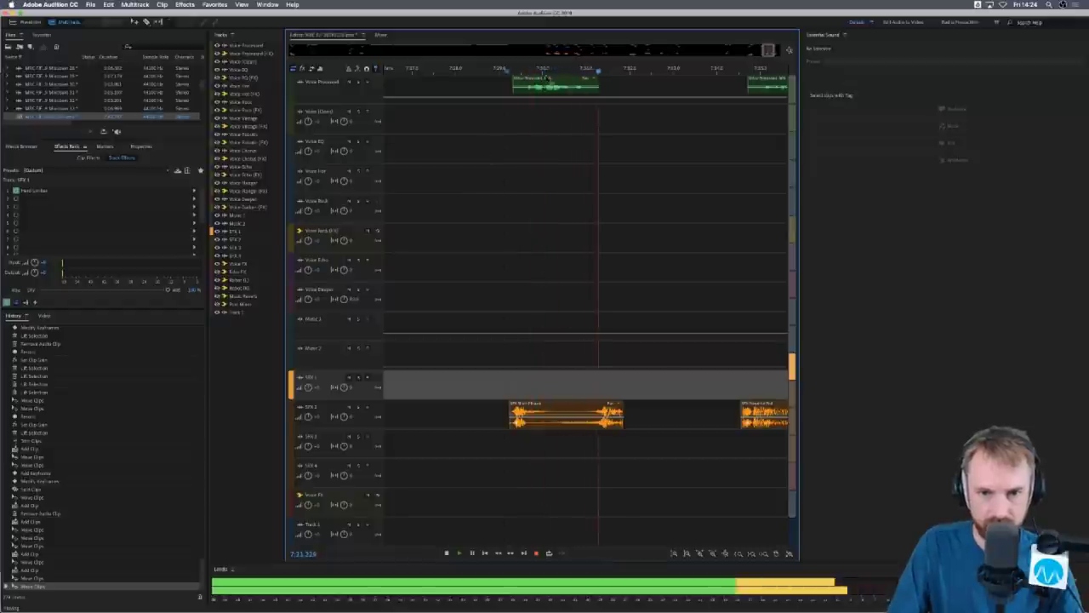
key(space)
key(equal)
Step: Move the Voice Processed clip via Voice Dub down onto Voice Echo and audition it
drag(491, 81, 465, 206)
key(space)
key(space)
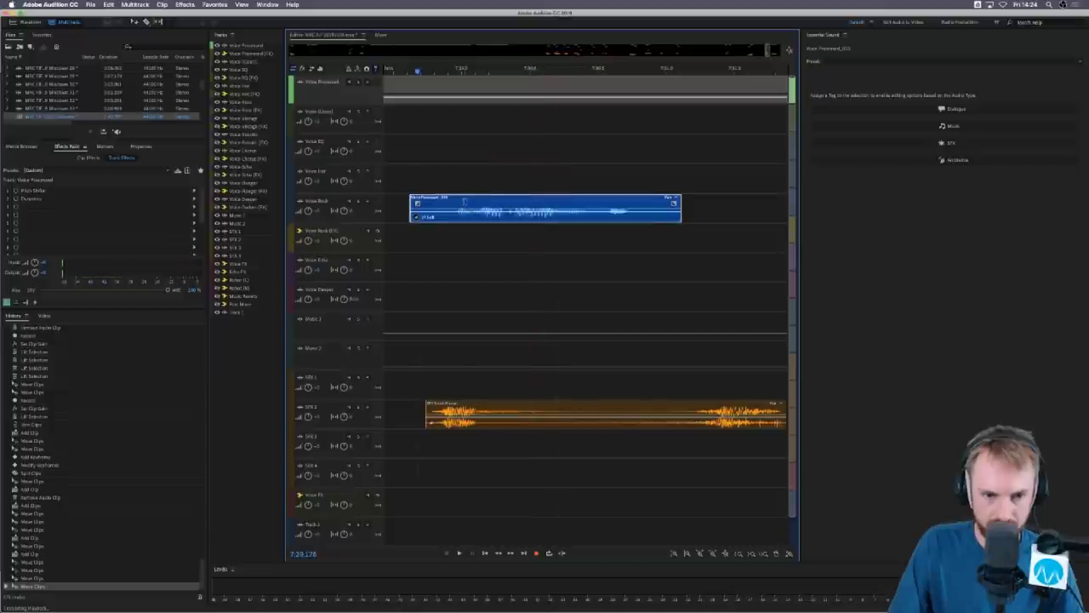
key(space)
click(467, 201)
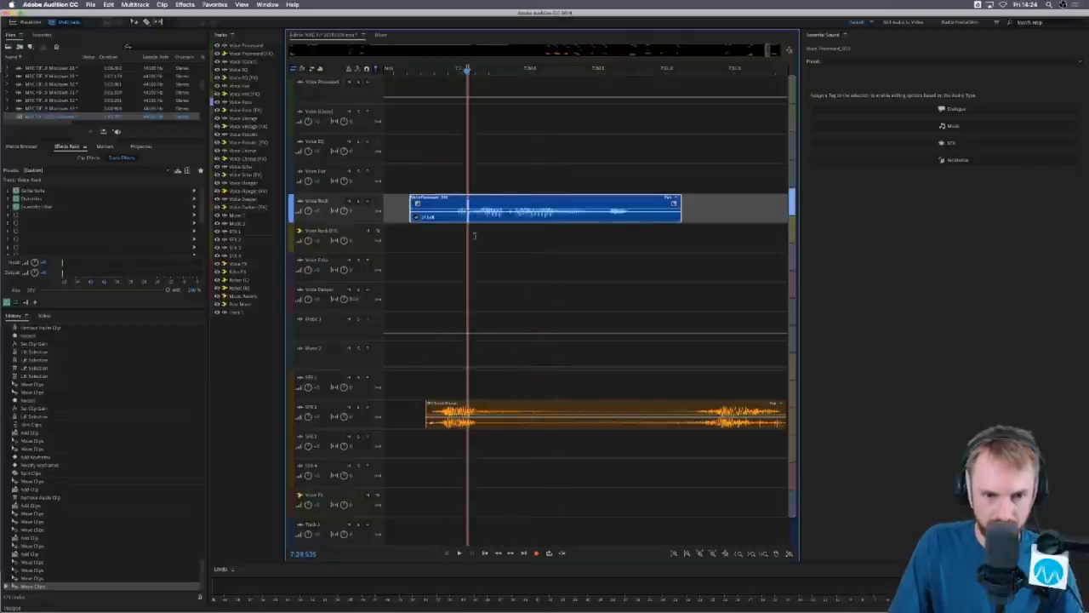
drag(480, 201, 480, 261)
key(space)
click(446, 228)
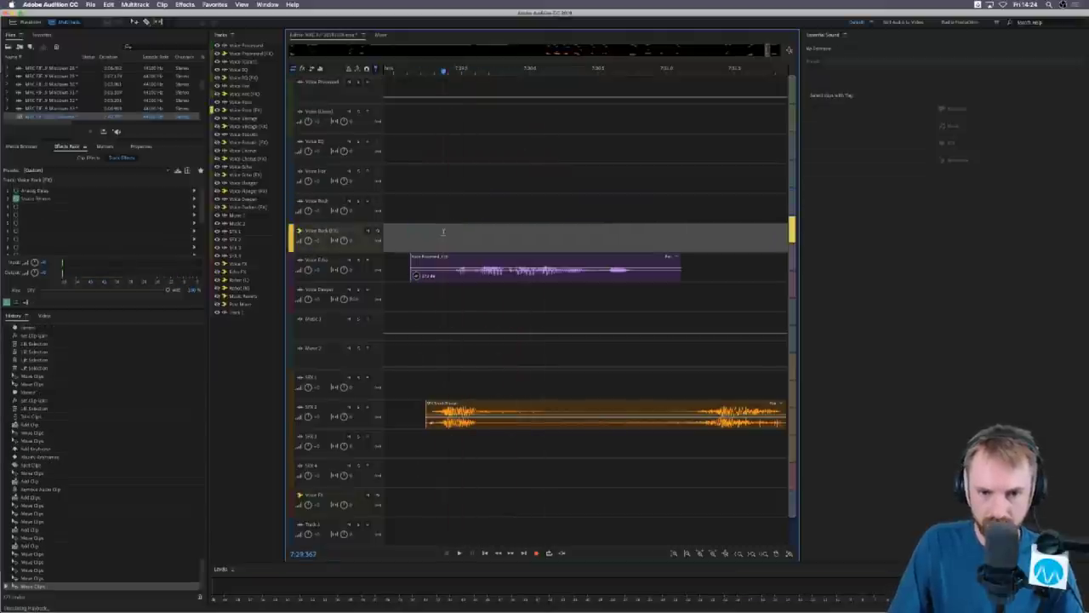
key(space)
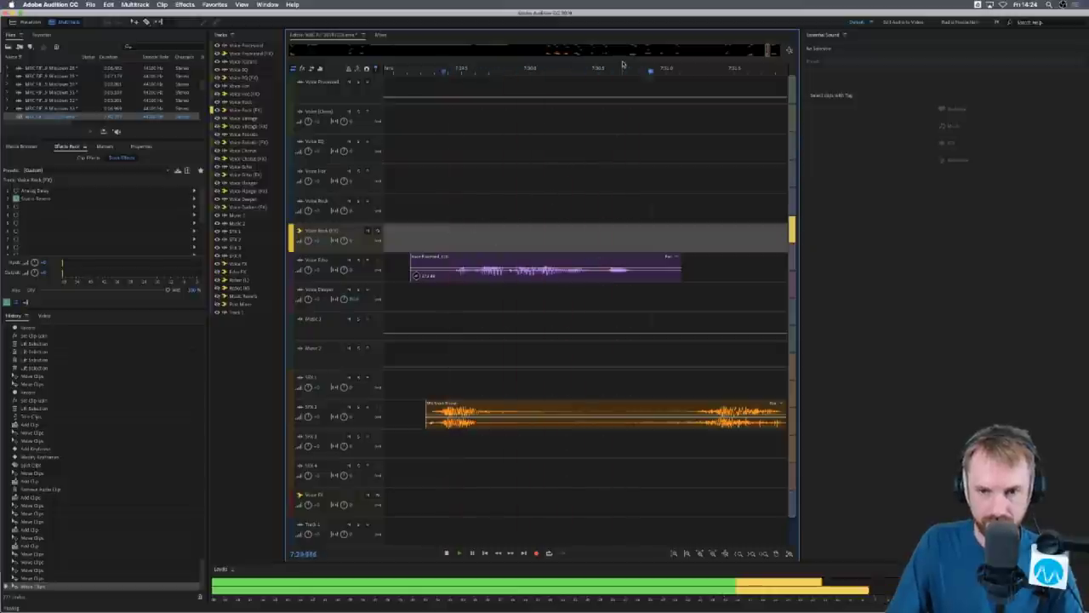
Step: Split the sound effect clip at the playhead and play back the result
scroll(681, 352, down, 3)
key(space)
click(629, 417)
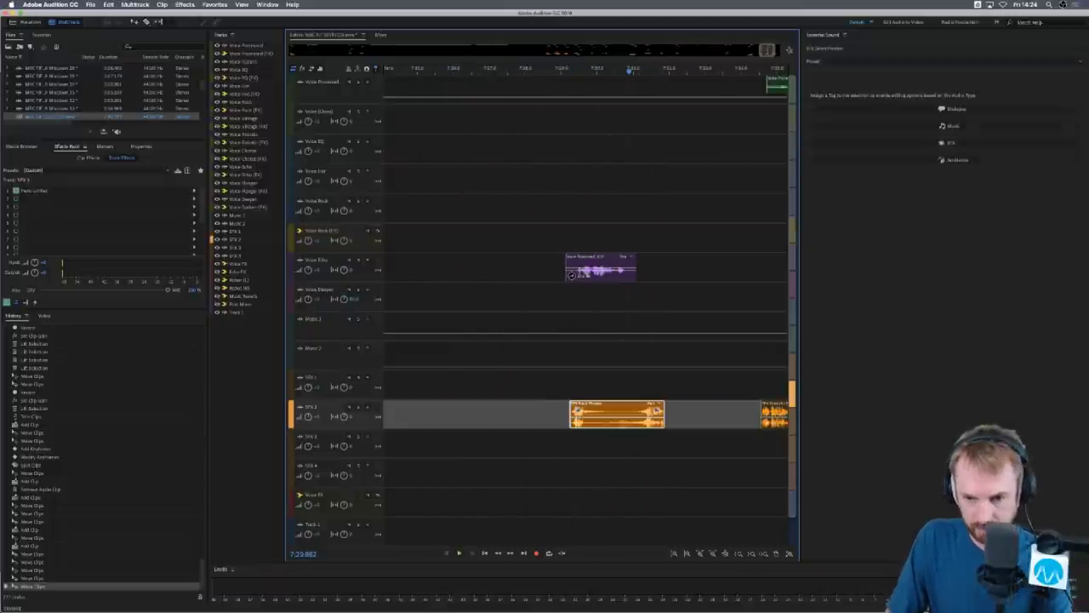
drag(615, 417, 638, 417)
key(ctrl+k)
click(655, 417)
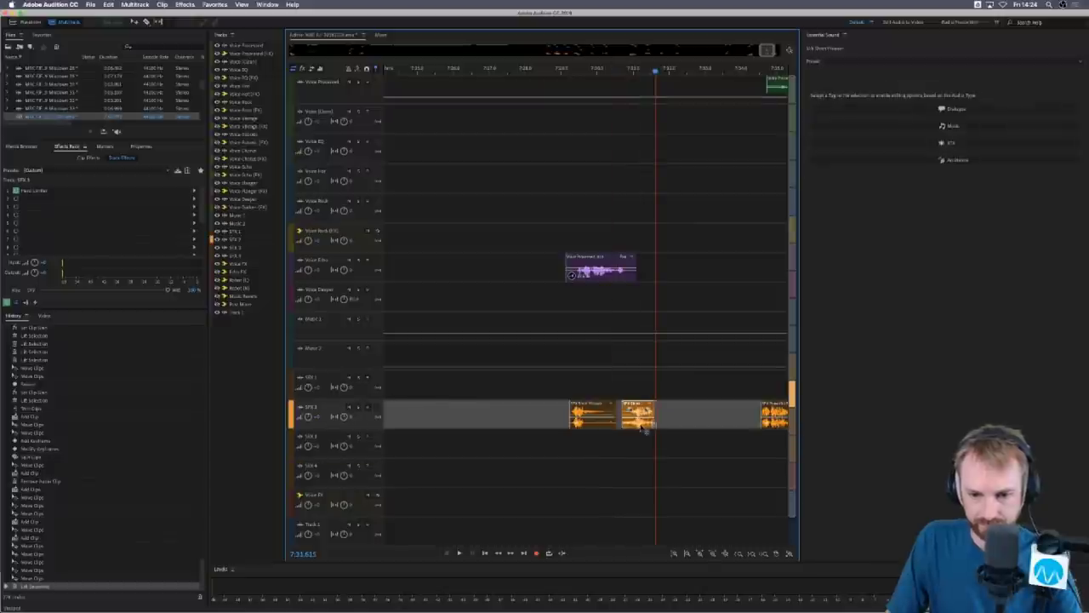
click(561, 419)
key(space)
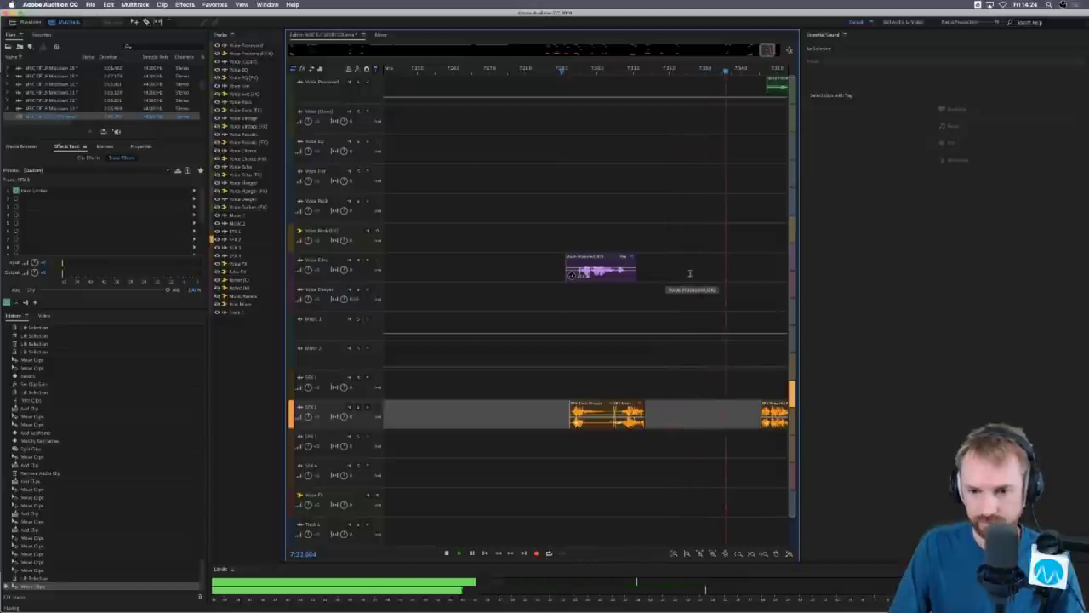
Step: Select the time range and mix it down to a new file via Time Selection
drag(744, 267, 568, 268)
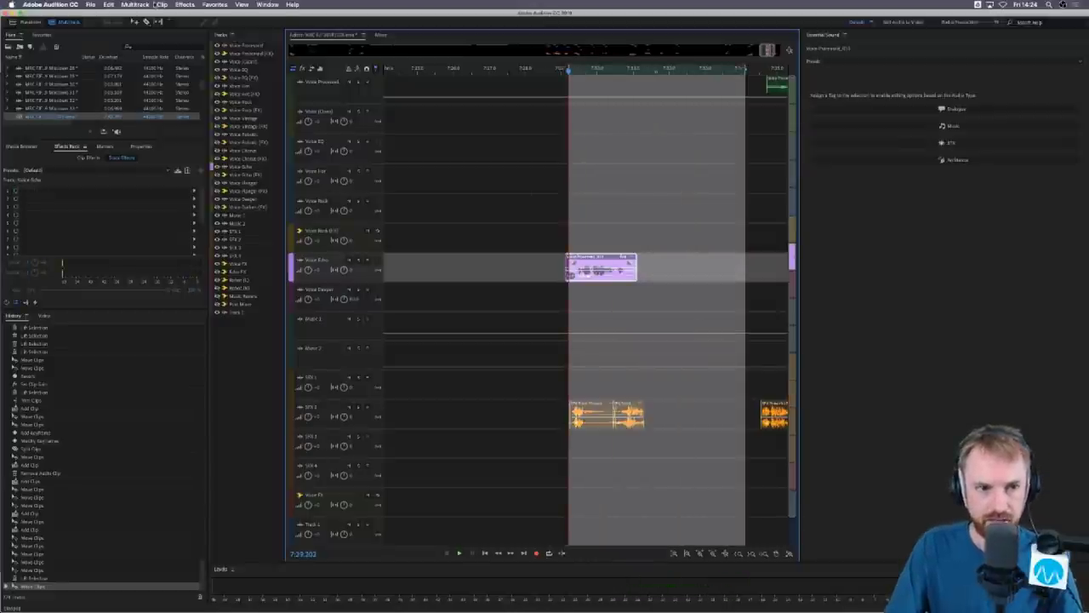
click(134, 4)
mouse_move(168, 19)
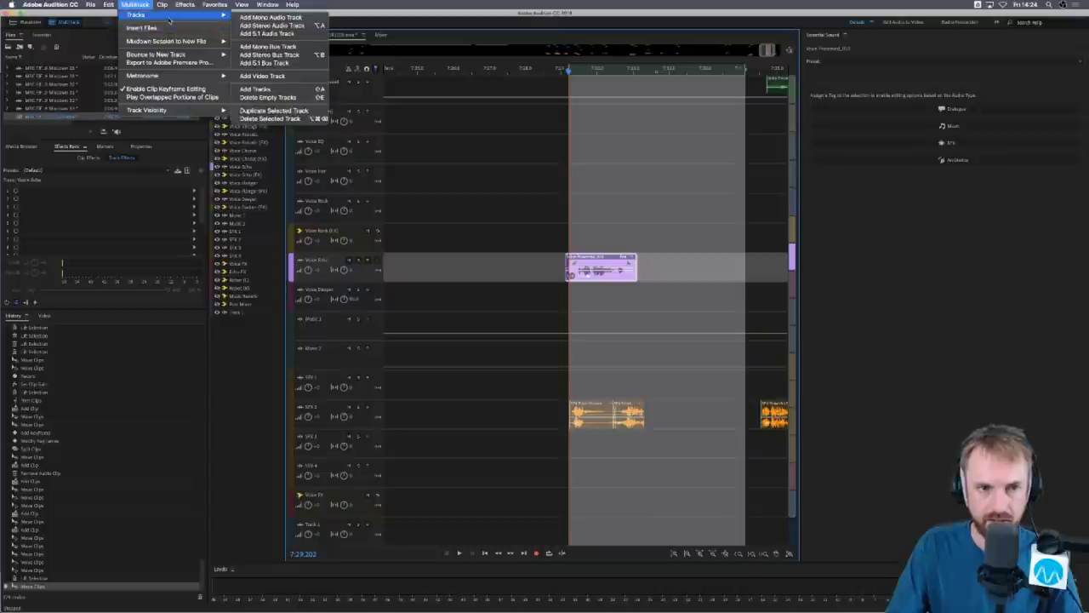
mouse_move(170, 41)
click(255, 48)
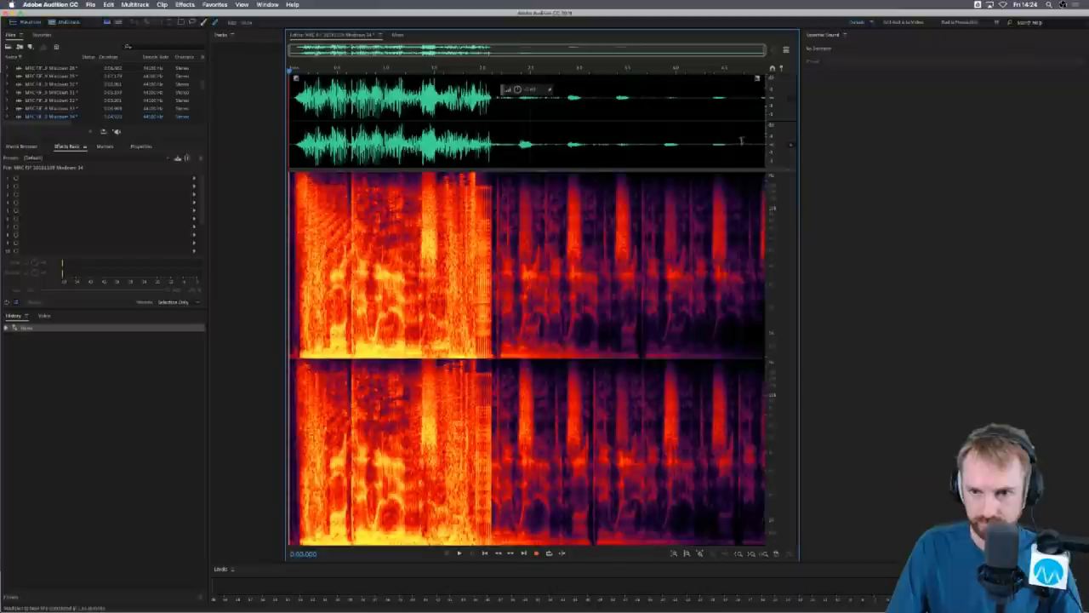
Step: Fade out the end of the second mixdown and save the whole file under a new name
drag(758, 80, 538, 212)
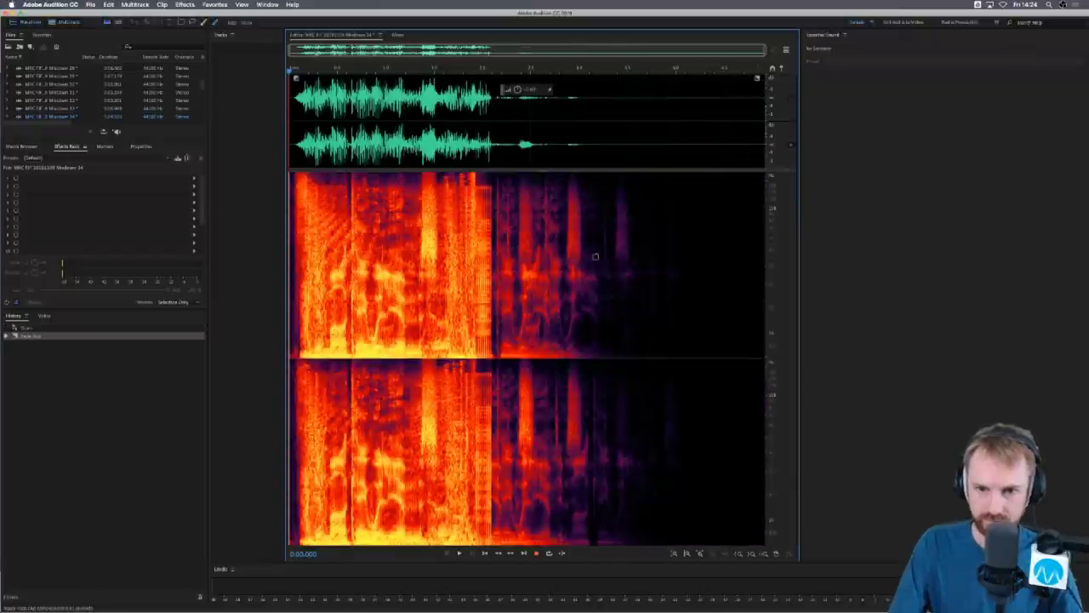
key(ctrl+a)
key(super+alt+s)
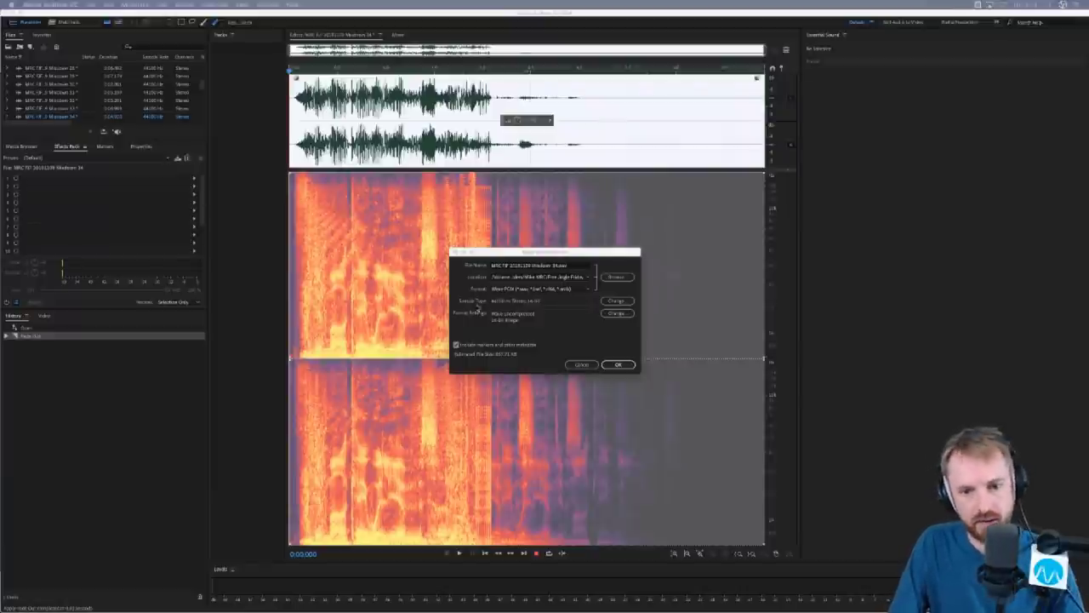
click(567, 265)
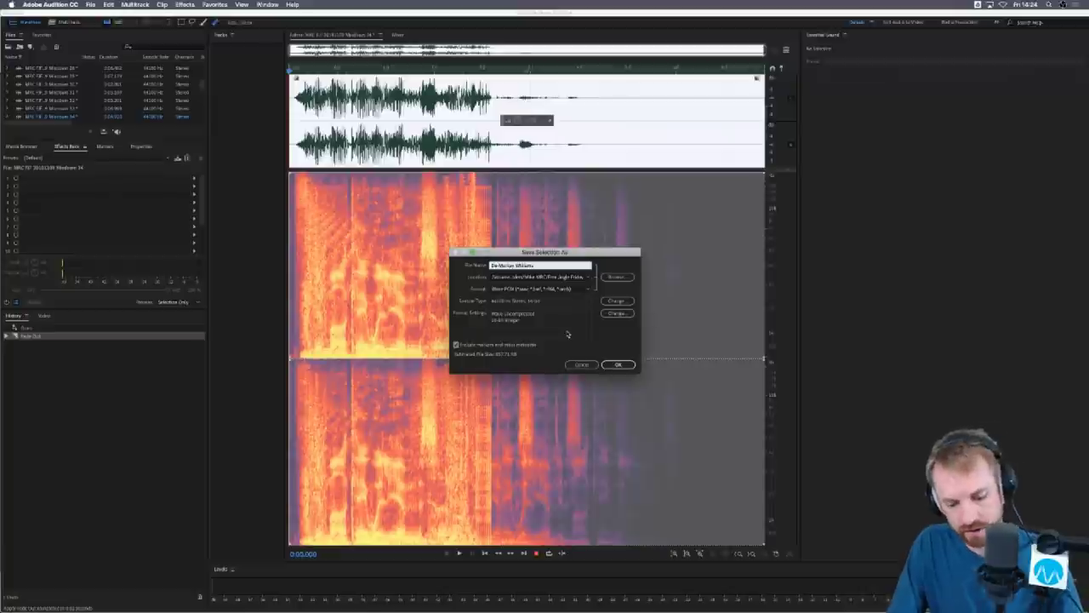
key(Return)
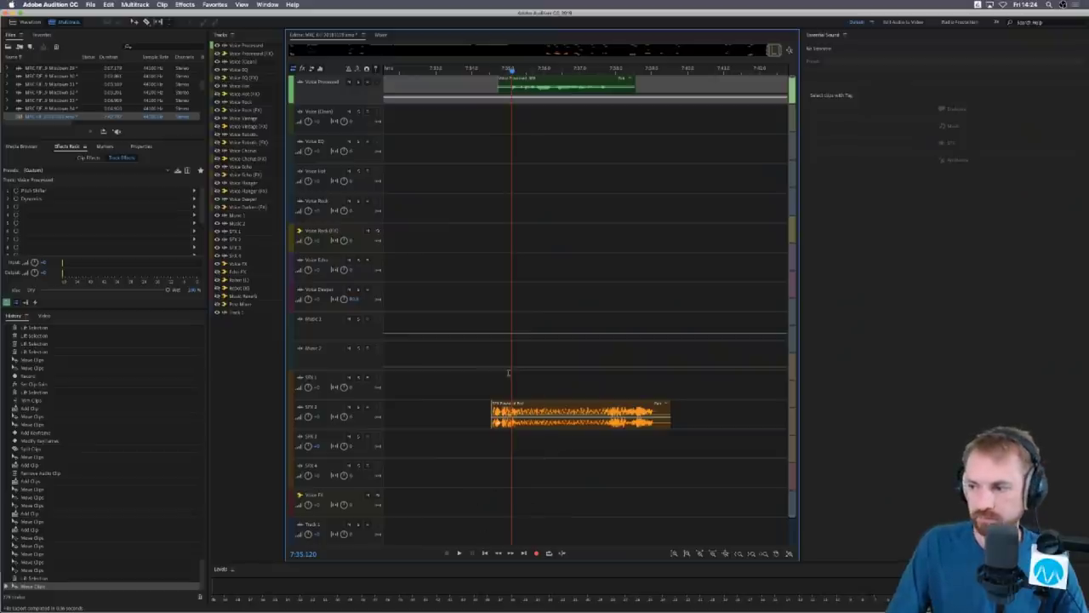
Step: Play the session and bring the playhead back to about 7:35 on Voice Processed
scroll(364, 374, up, 3)
scroll(363, 374, down, 4)
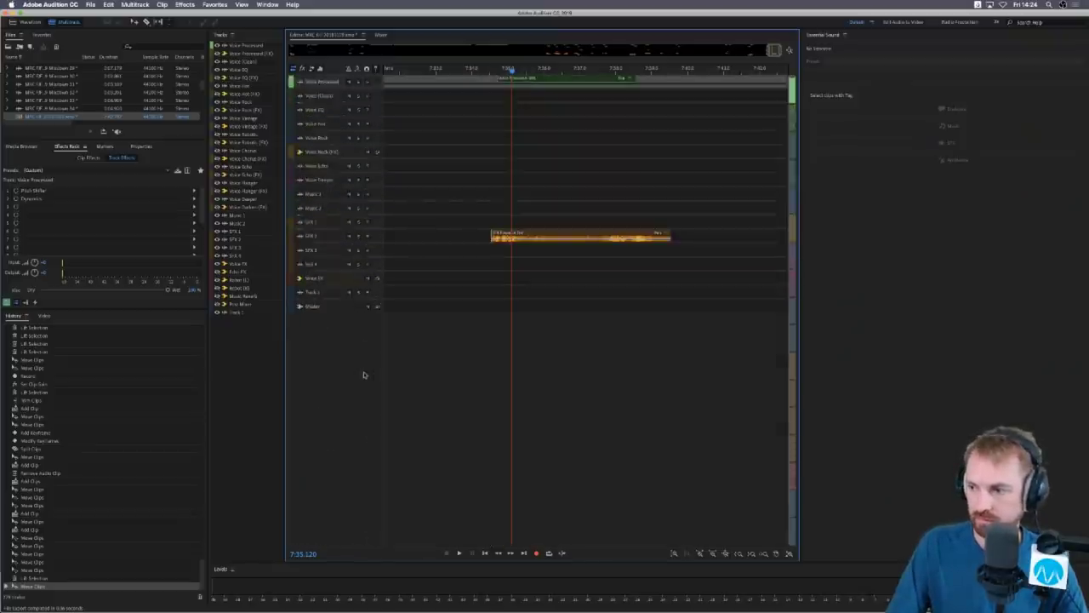
scroll(364, 373, up, 2)
scroll(364, 372, down, 4)
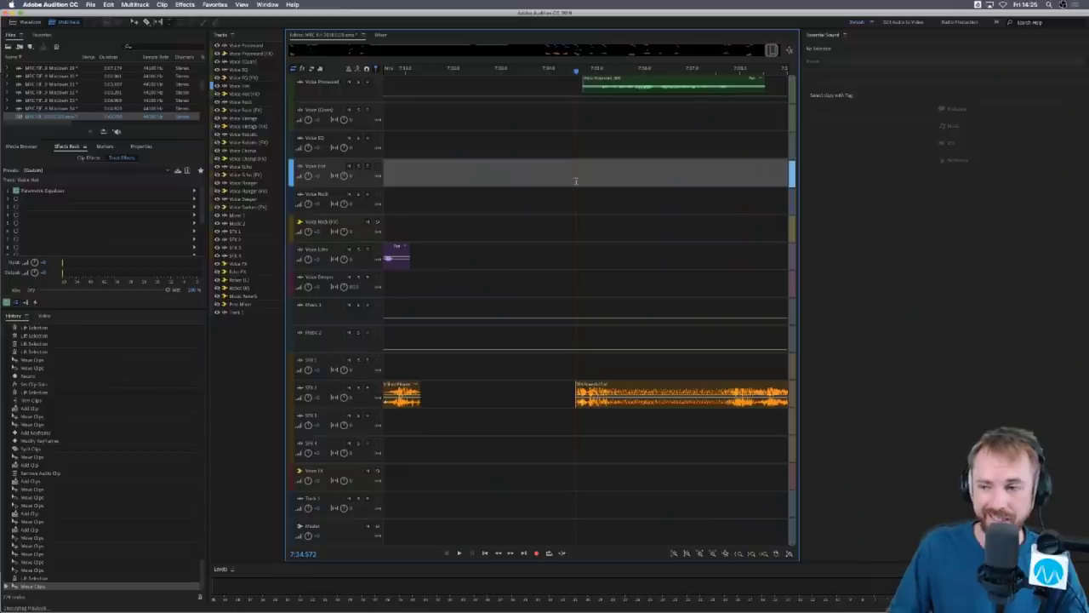
key(space)
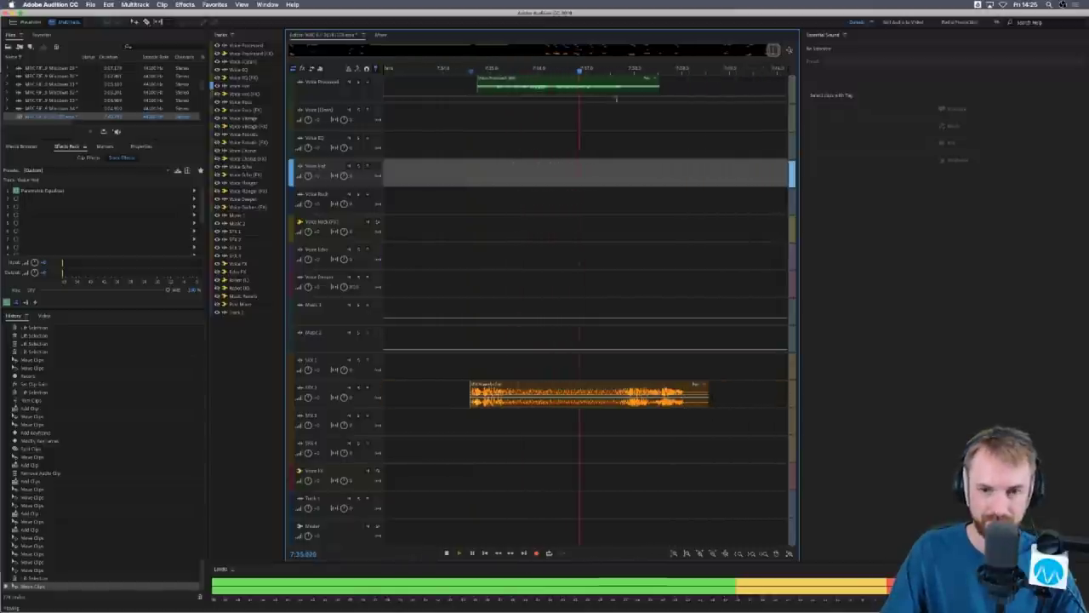
click(560, 390)
click(494, 71)
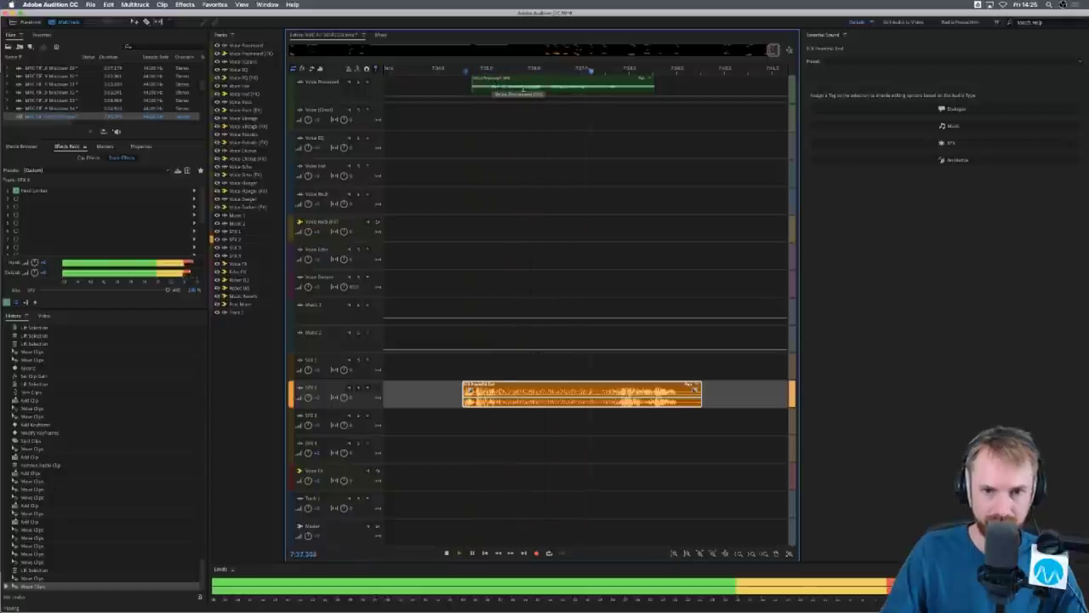
click(522, 85)
key(space)
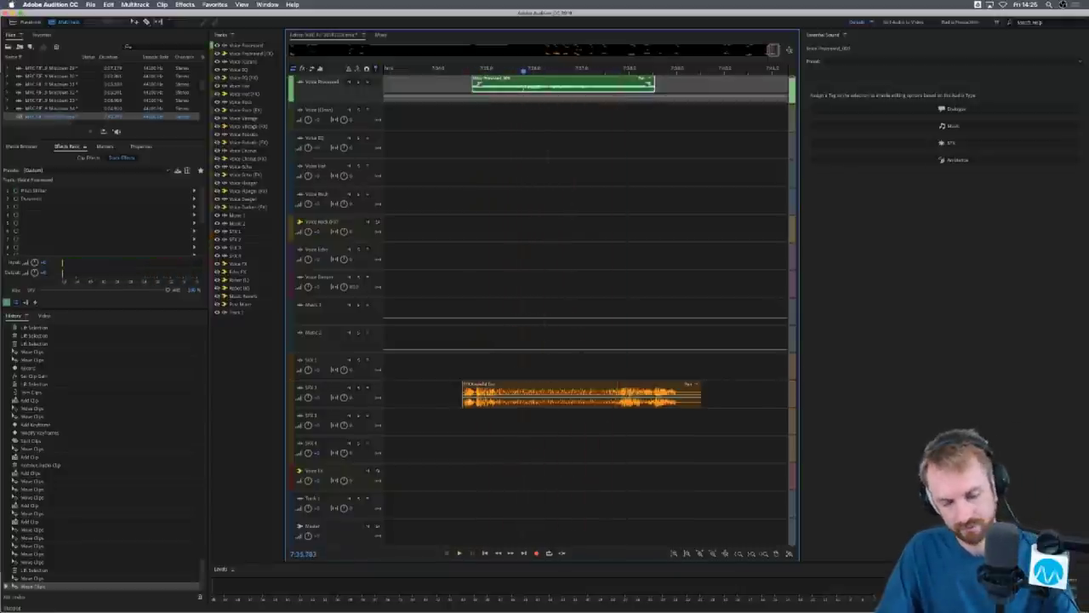
Step: Split the Voice Processed clip at about 7:35.6 and show the Voice Flanger track
click(517, 90)
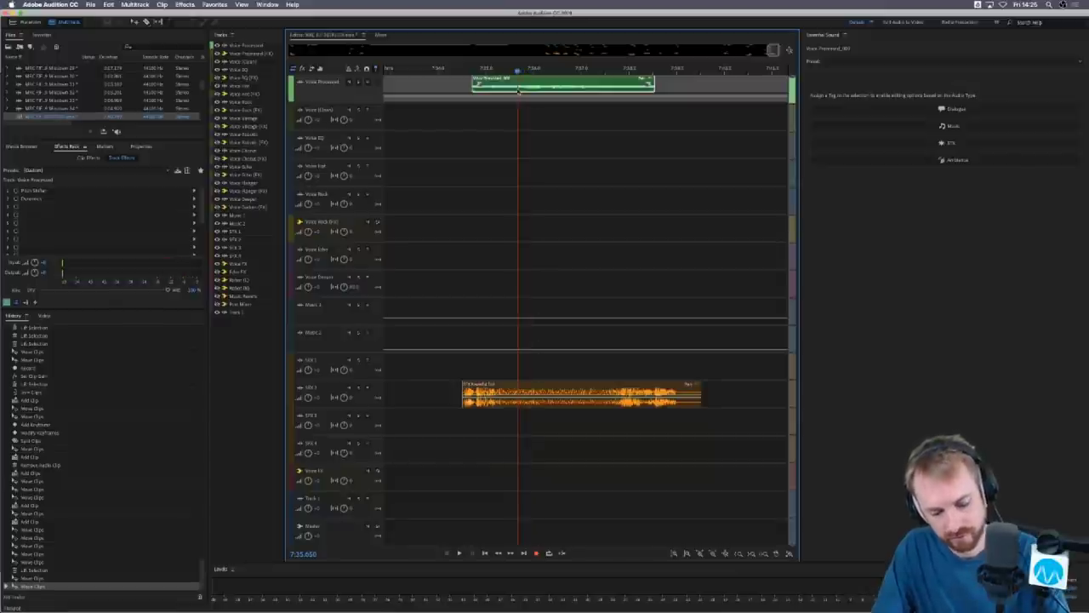
key(ctrl+shift+a)
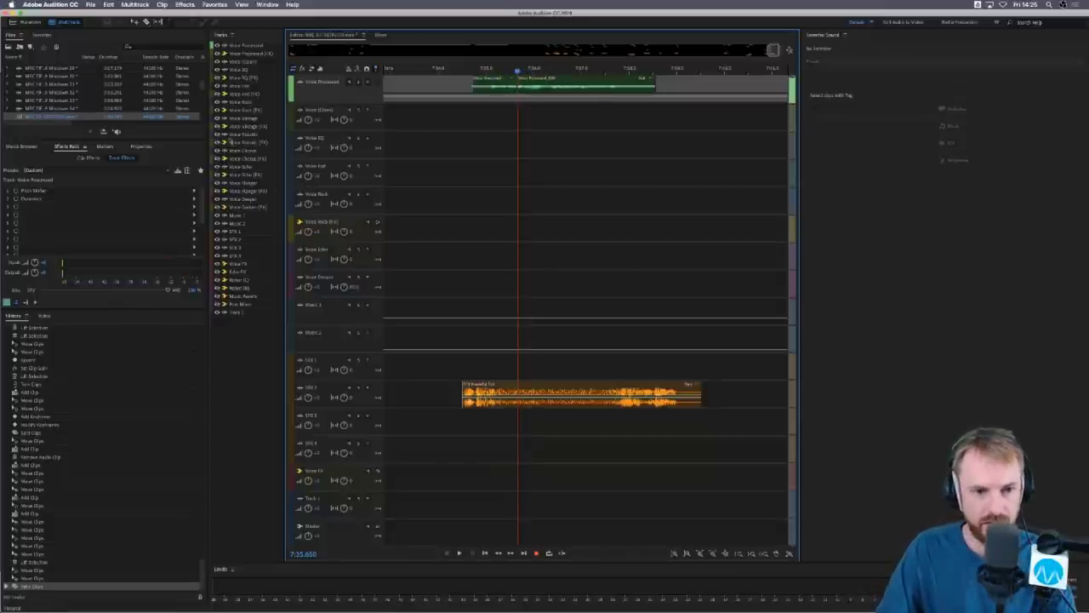
click(219, 187)
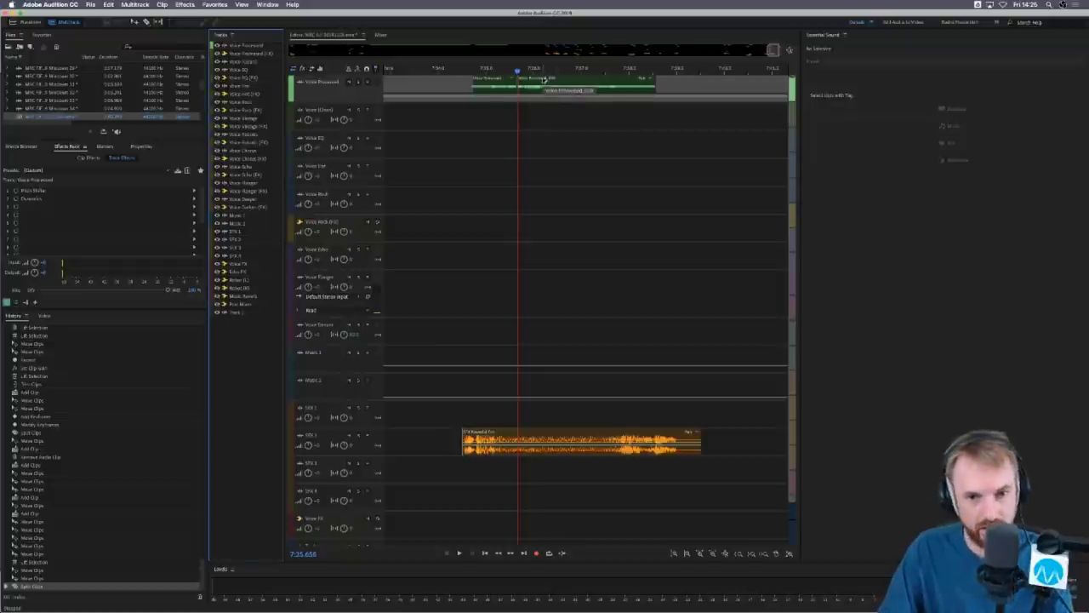
Step: Copy the voice section onto the Voice Flanger track and listen to it
drag(544, 79, 544, 274)
key(space)
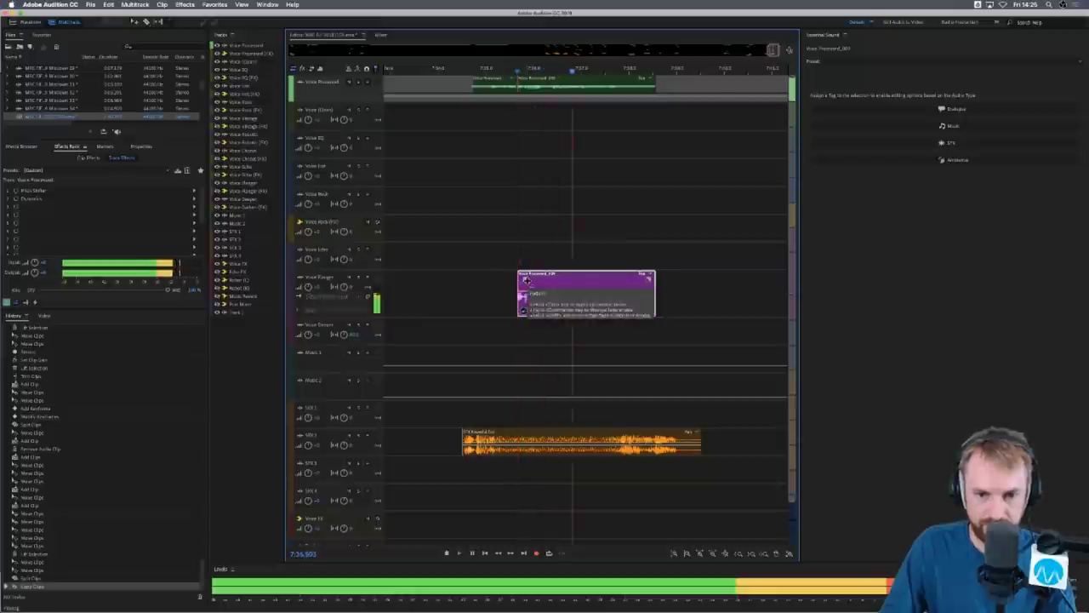
click(526, 281)
Step: Mark the time range and mix it down to a new file via Time Selection
drag(457, 273, 687, 246)
key(space)
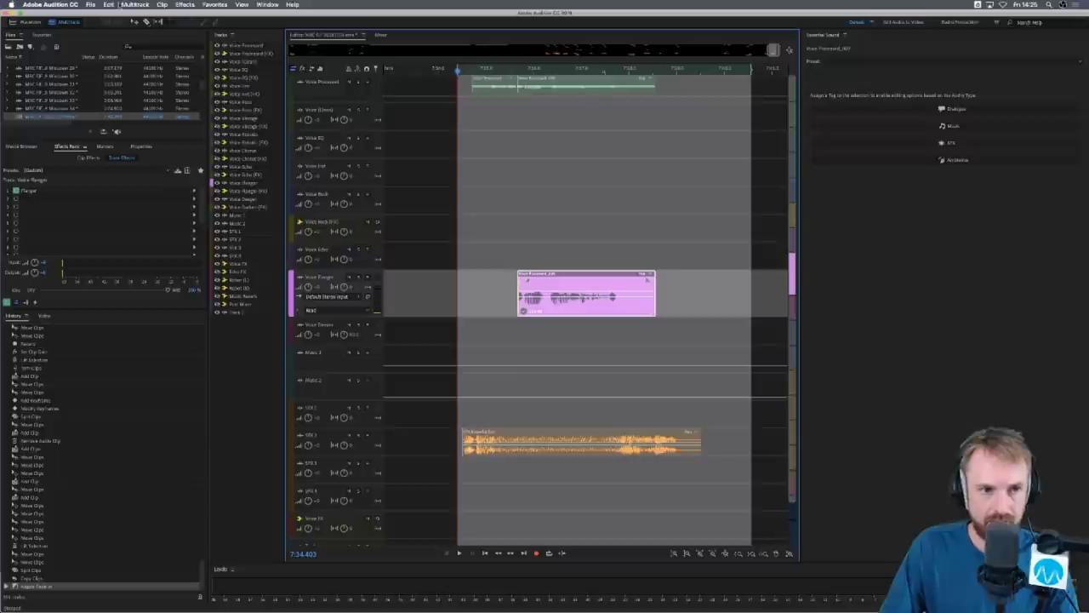
click(132, 4)
mouse_move(170, 41)
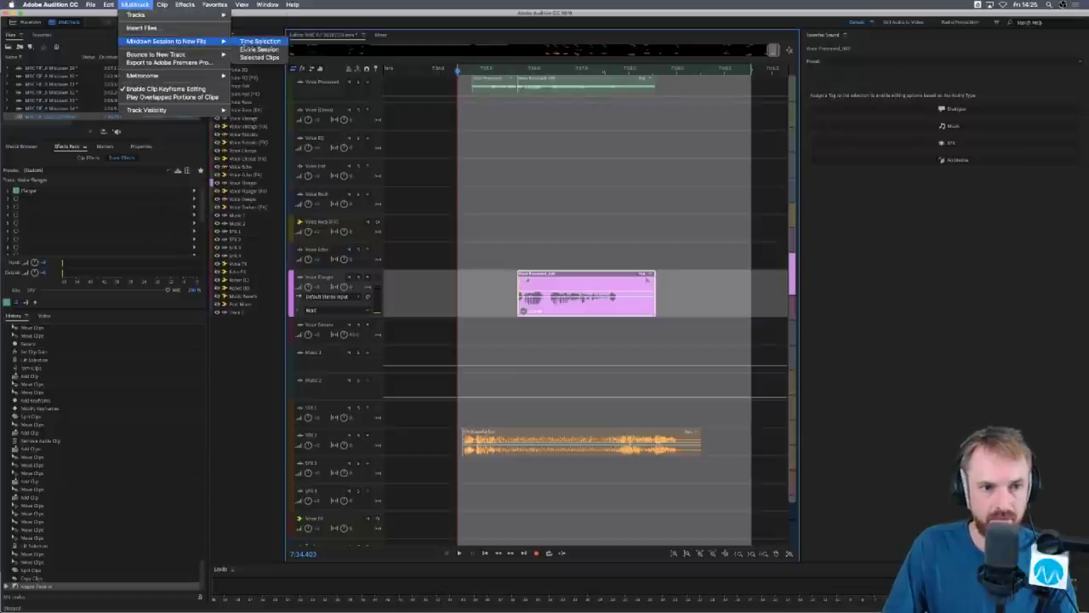
click(259, 41)
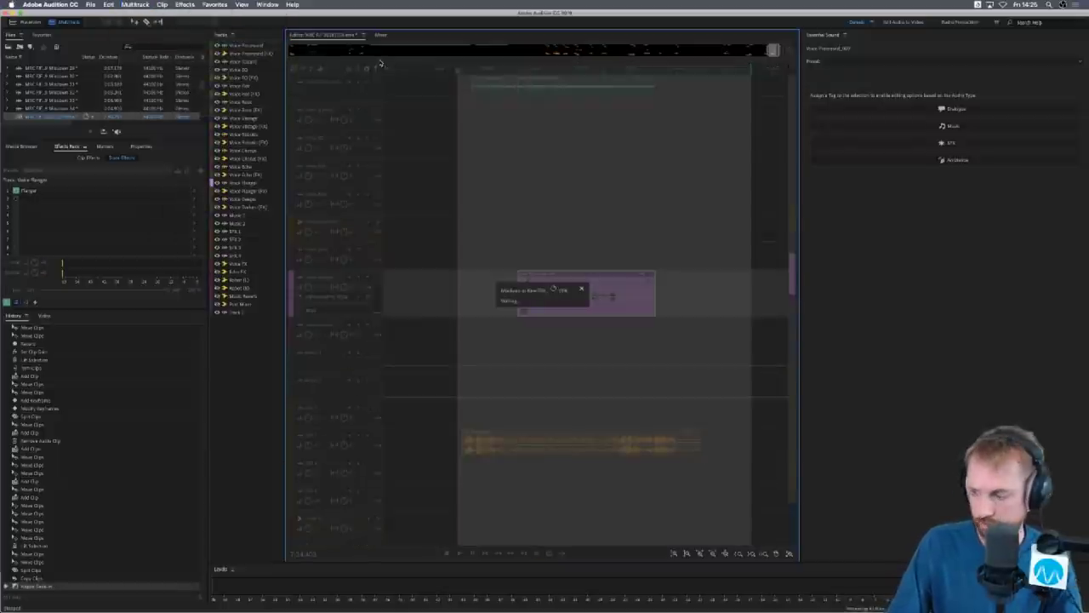